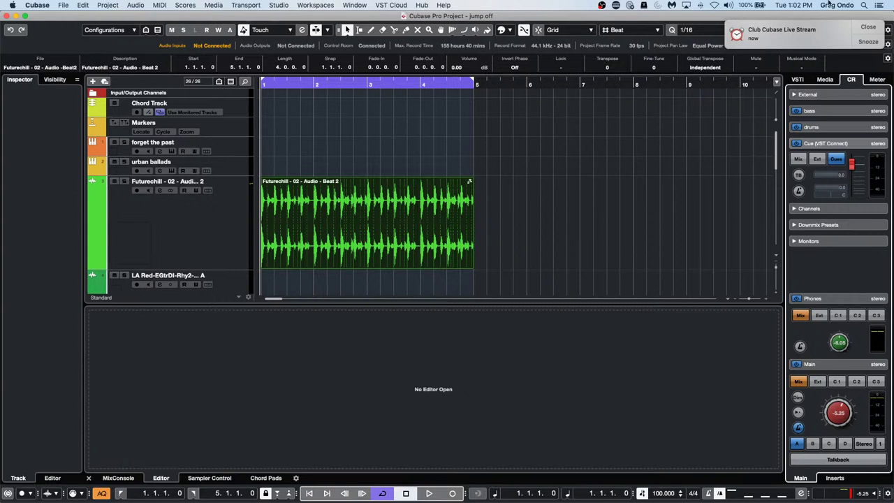
Step: Dismiss the reminder notification, switch to WaveLab Elements and look over its import and save options for the current file
{"action": "left_click", "coordinate": [873, 29]}
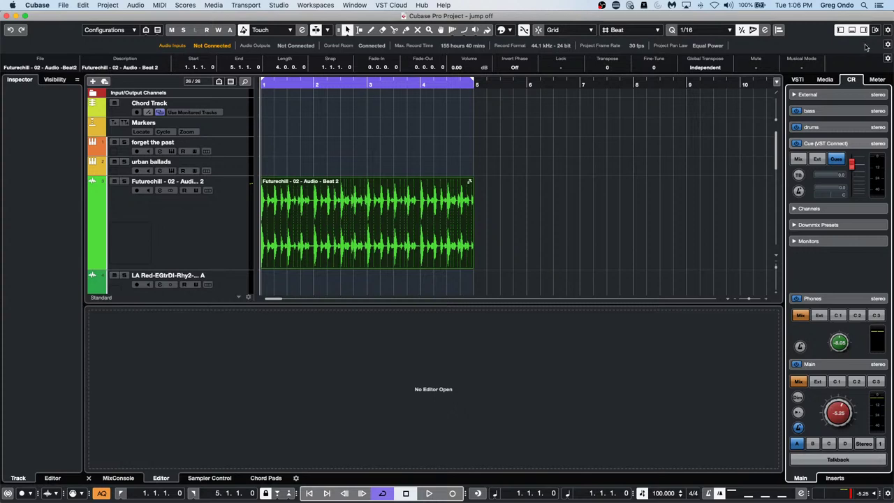
{"action": "key", "text": "super+Tab"}
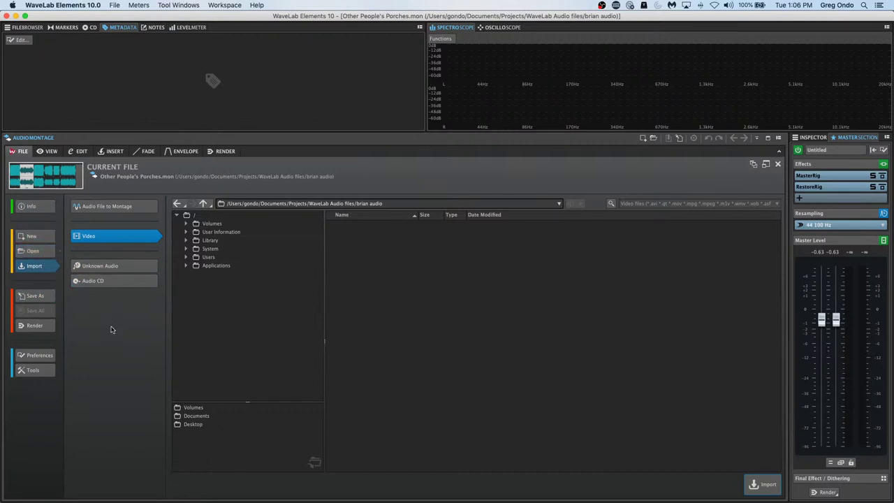
{"action": "left_click", "coordinate": [133, 271]}
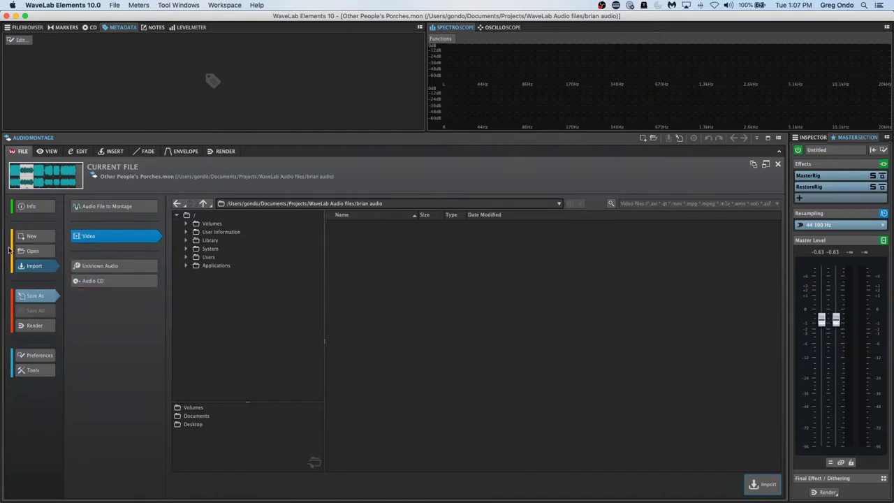
{"action": "left_click", "coordinate": [54, 298]}
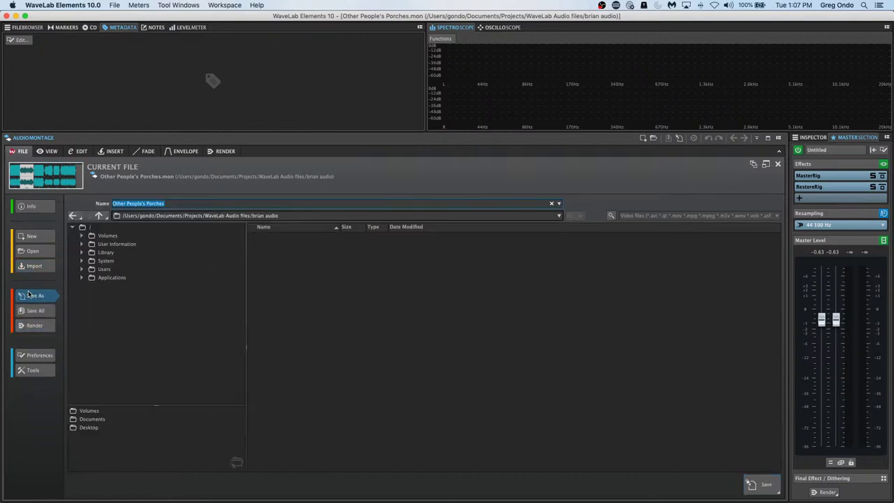
{"action": "left_click", "coordinate": [34, 300]}
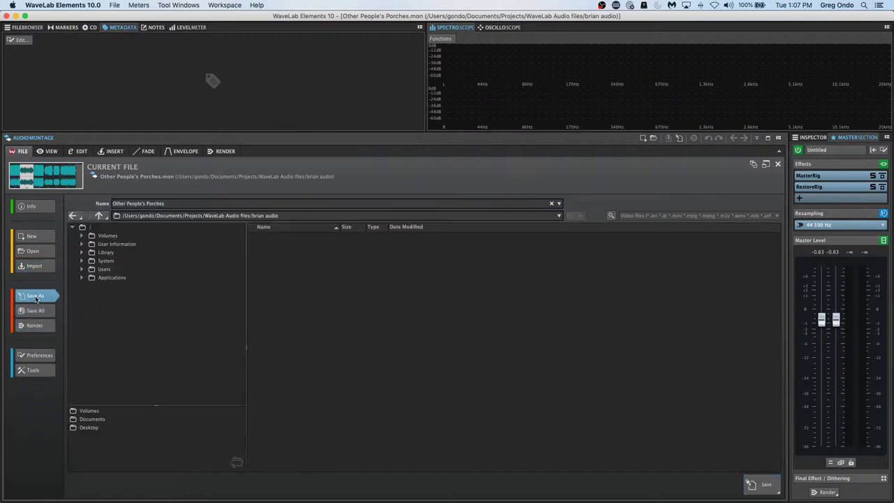
{"action": "left_click", "coordinate": [38, 312]}
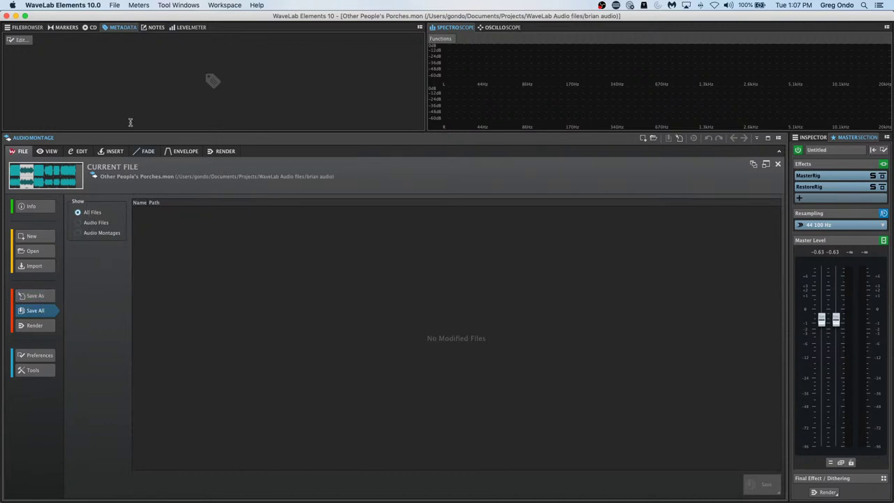
Step: Quit WaveLab Elements to return to Cubase
{"action": "left_click", "coordinate": [56, 6]}
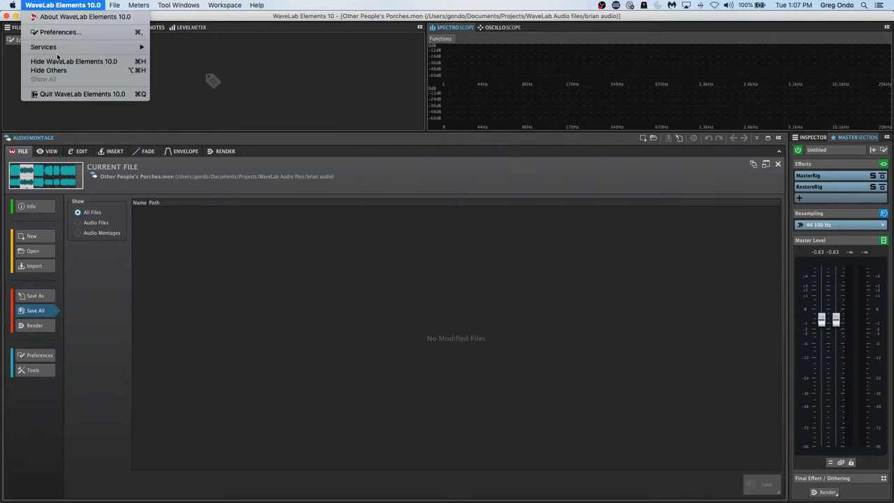
{"action": "left_click", "coordinate": [59, 92]}
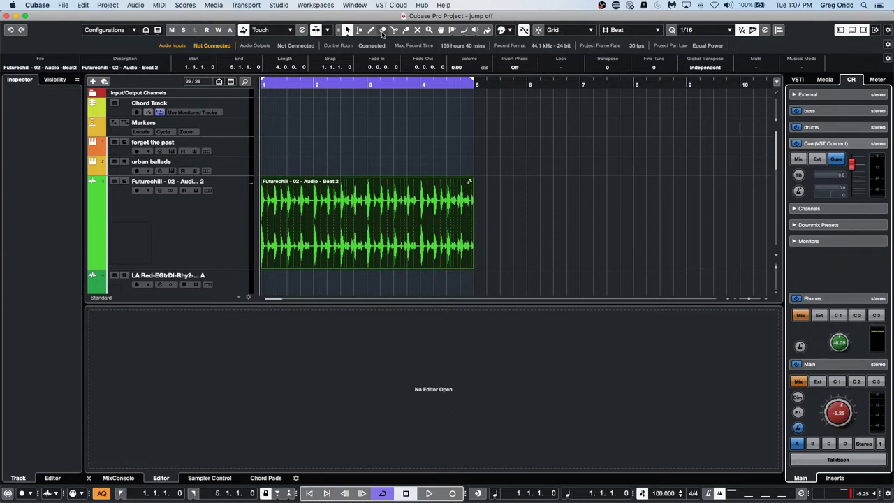
Step: Open the recent project "Amos Moses - GO.cpr" and activate it
{"action": "left_click", "coordinate": [64, 6]}
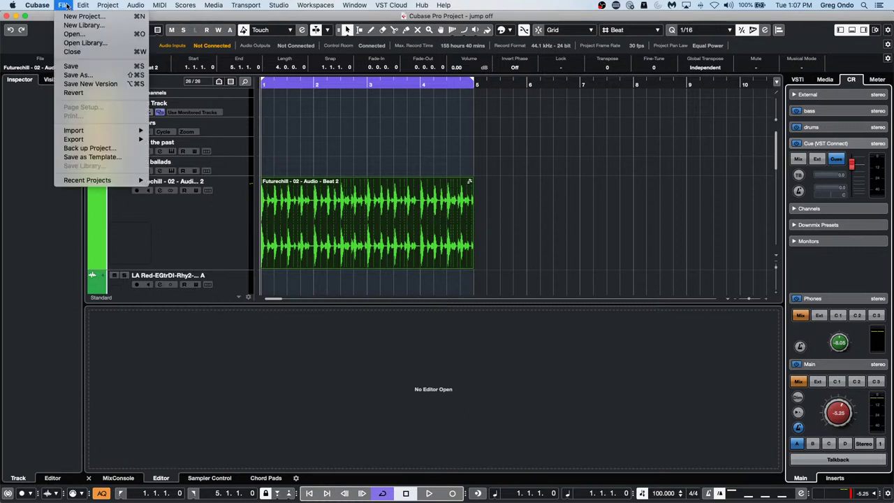
{"action": "mouse_move", "coordinate": [117, 181]}
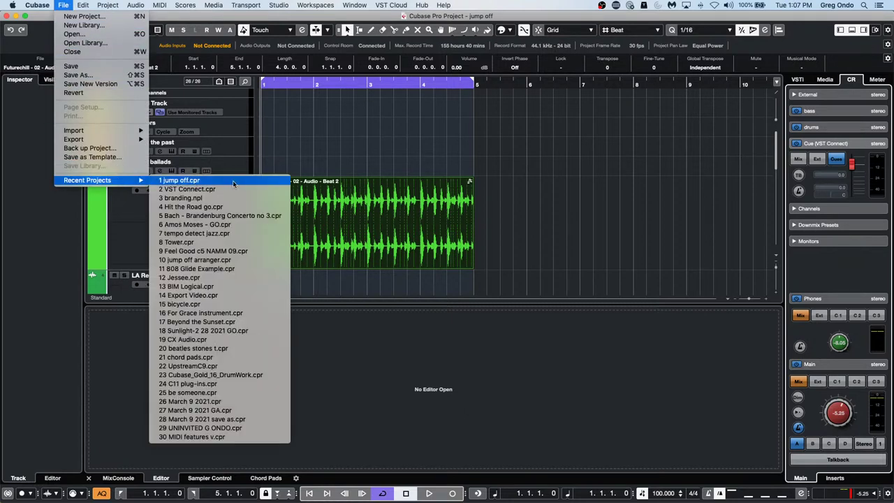
{"action": "left_click", "coordinate": [234, 225]}
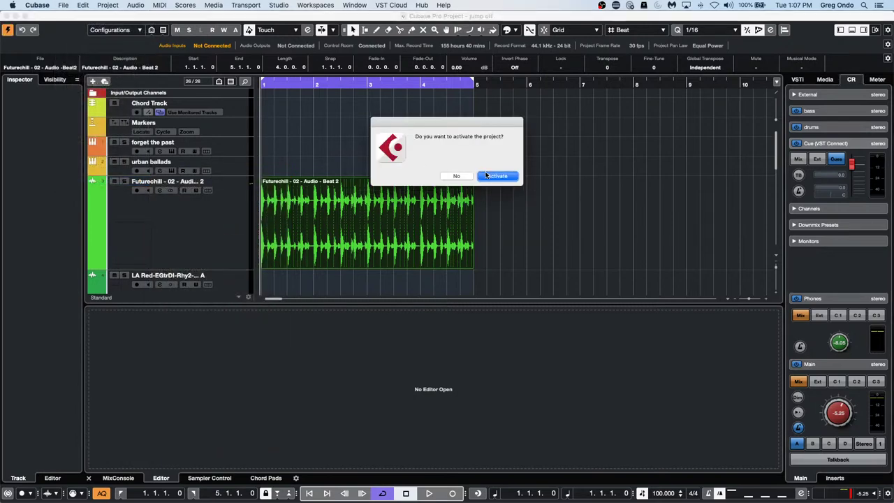
{"action": "left_click", "coordinate": [499, 180]}
{"action": "left_click", "coordinate": [498, 177]}
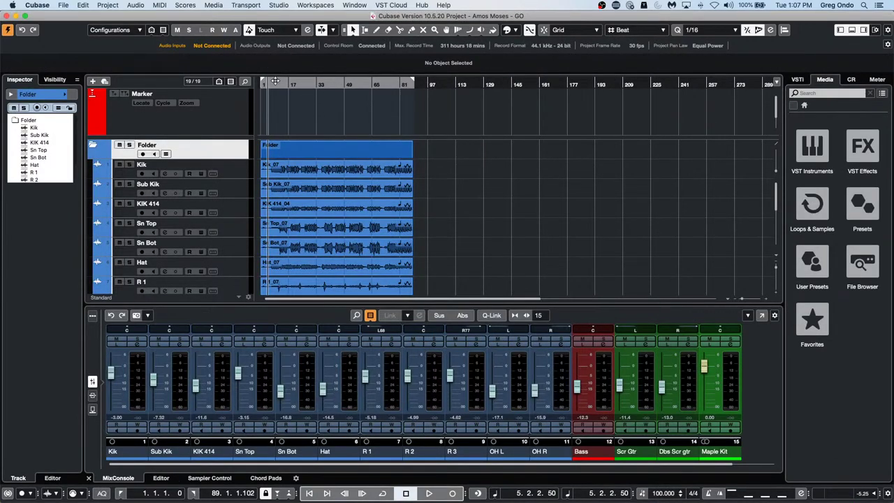
Step: Show the Control Room and lower its Main output level to -12.2 dB
{"action": "left_click", "coordinate": [262, 84]}
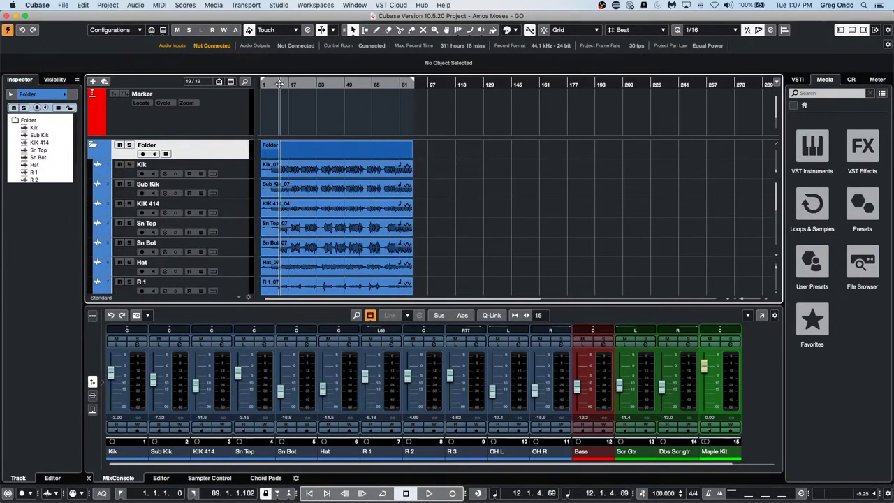
{"action": "key", "text": "h"}
{"action": "key", "text": "h"}
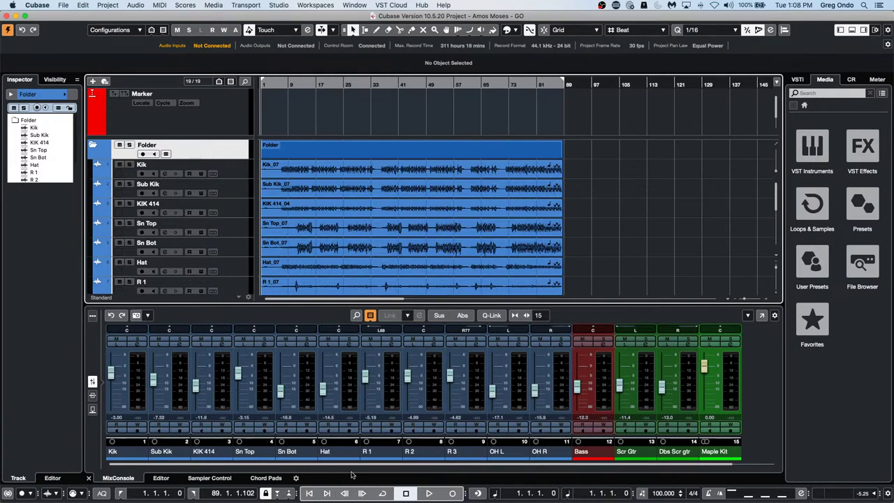
{"action": "scroll", "coordinate": [360, 468], "scroll_direction": "right", "scroll_amount": 1}
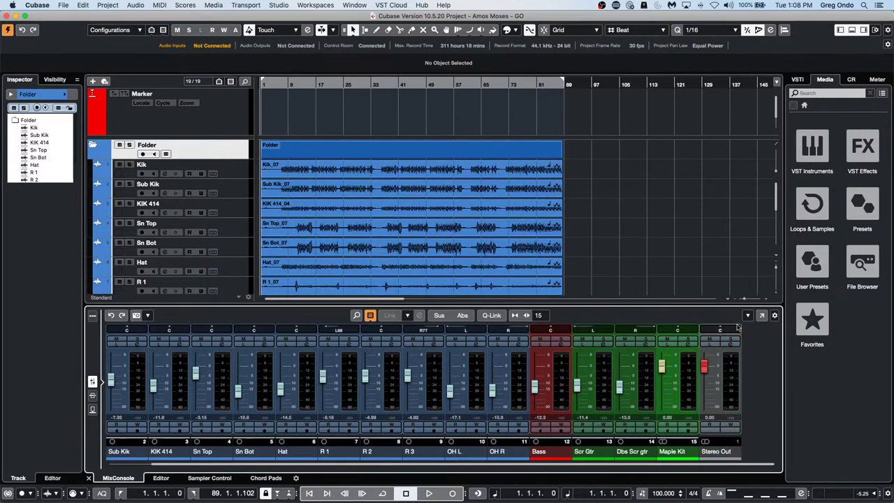
{"action": "left_click", "coordinate": [857, 79]}
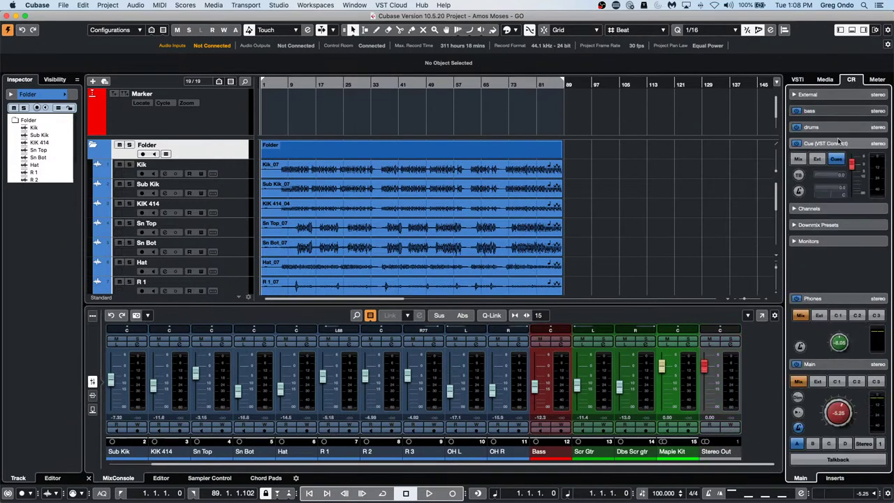
{"action": "scroll", "coordinate": [840, 413], "scroll_direction": "down", "scroll_amount": 3}
{"action": "scroll", "coordinate": [840, 413], "scroll_direction": "down", "scroll_amount": 5}
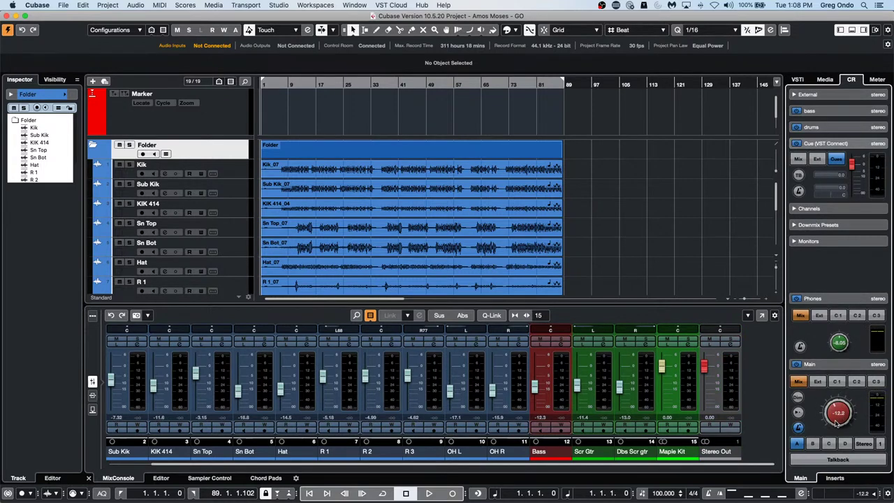
Step: Play the project from about bar 12 and set the Control Room Main level to -10.7 dB
{"action": "left_click", "coordinate": [428, 493]}
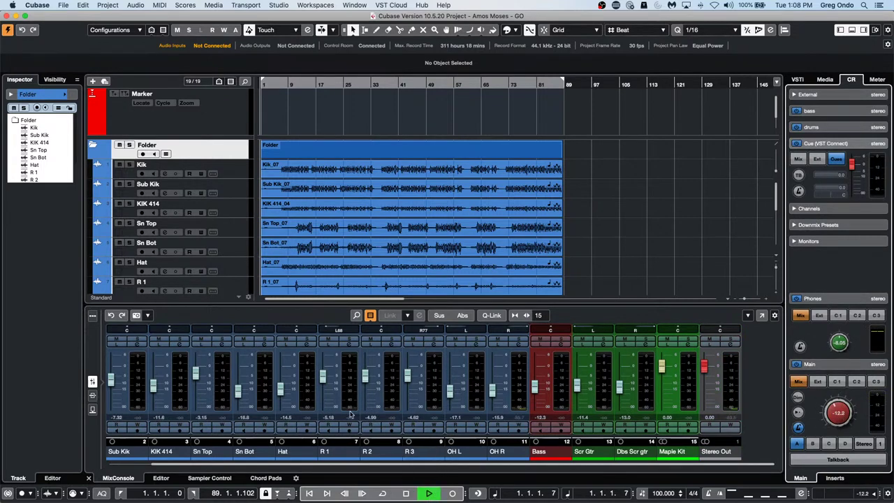
{"action": "left_click", "coordinate": [298, 84]}
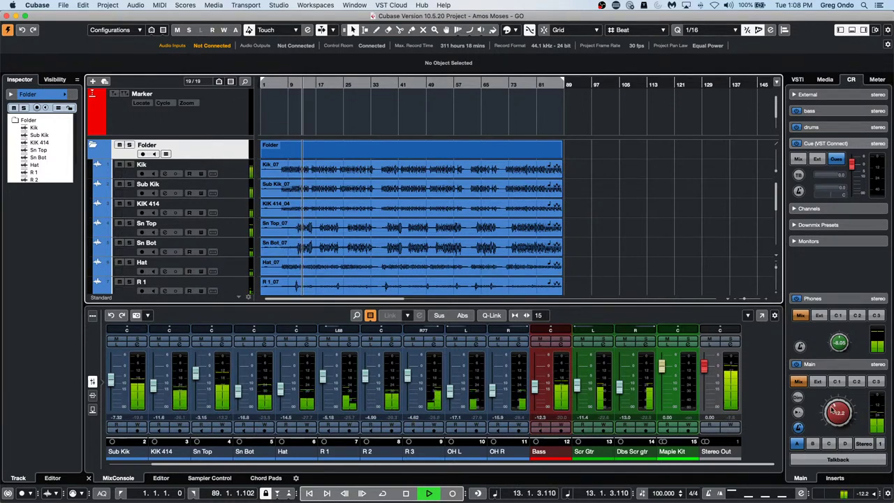
{"action": "left_click_drag", "start_coordinate": [838, 413], "coordinate": [839, 407]}
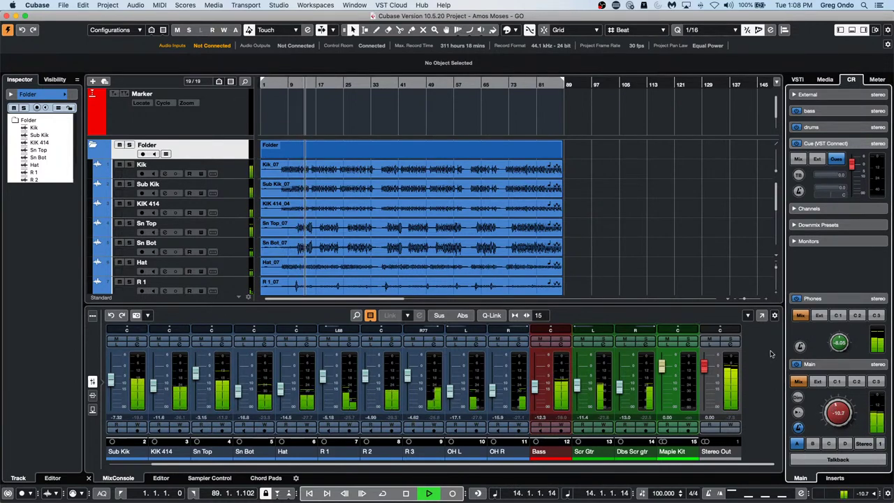
Step: Insert a Maximizer in the first insert slot of the Stereo Out channel, using Modern mode with Optimize at 44.5 %
{"action": "left_click", "coordinate": [730, 344]}
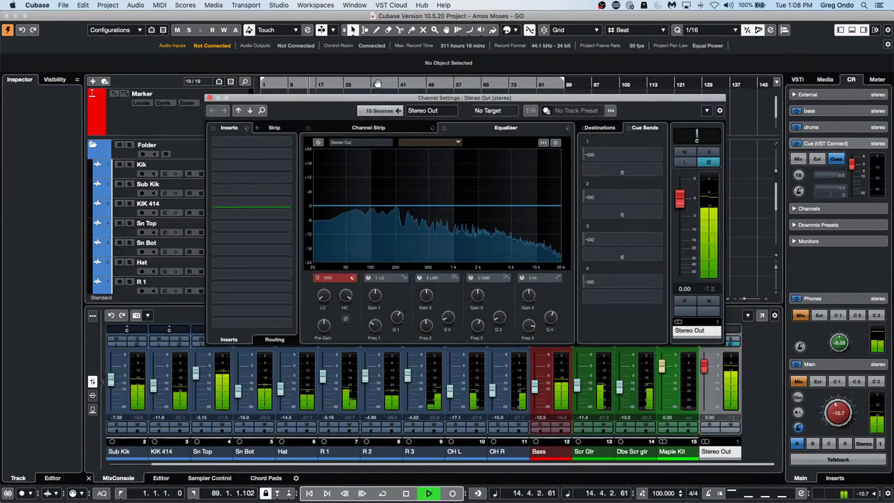
{"action": "left_click", "coordinate": [288, 143]}
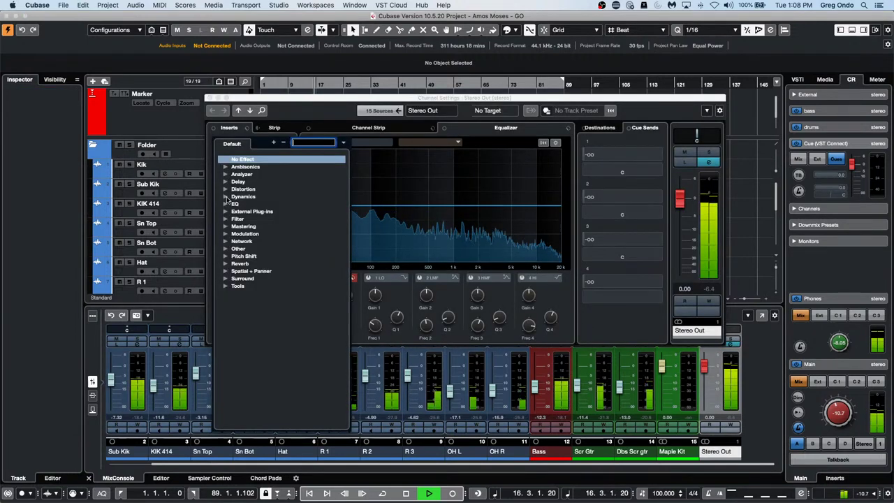
{"action": "left_click", "coordinate": [241, 197]}
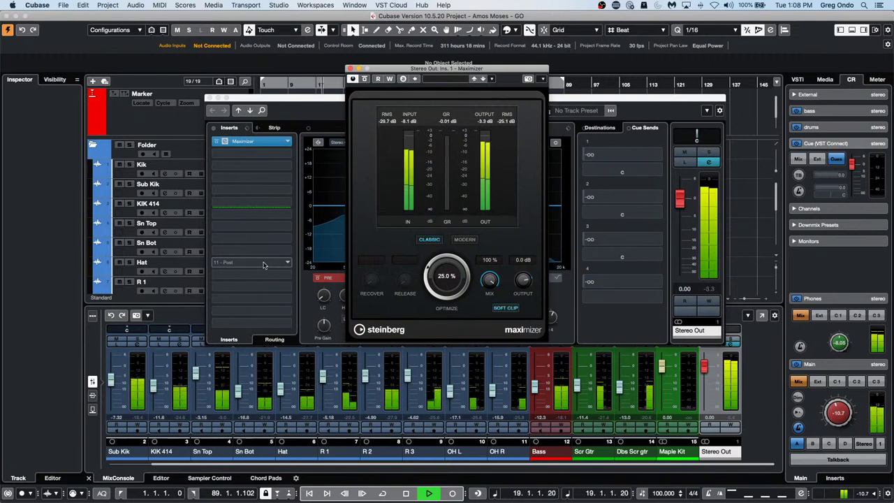
{"action": "left_click", "coordinate": [464, 240]}
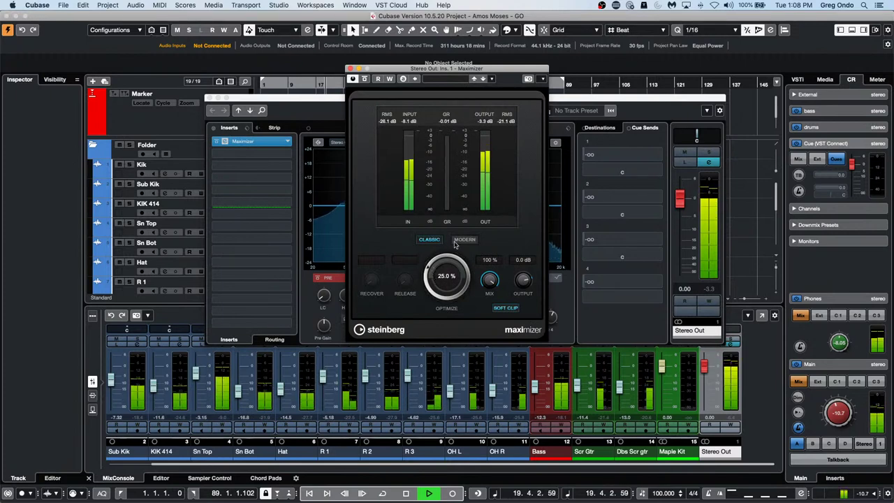
{"action": "left_click_drag", "start_coordinate": [434, 275], "coordinate": [437, 262]}
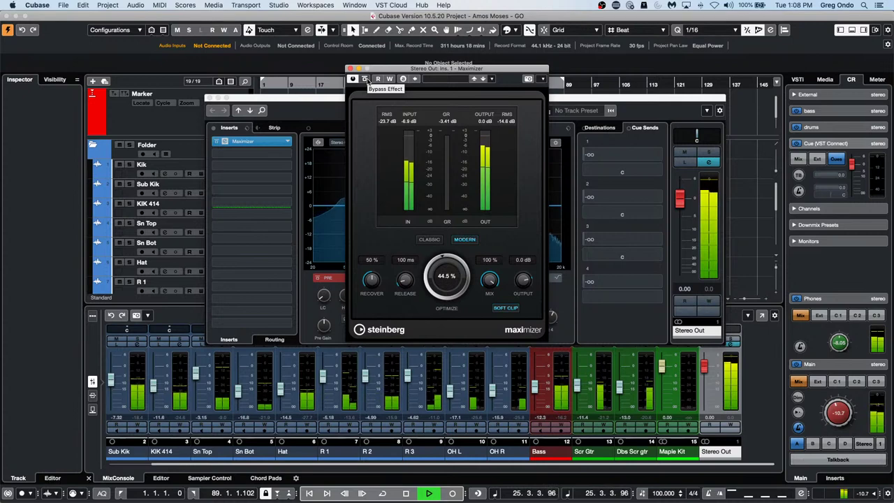
Step: Compare the playing mix with the Maximizer bypassed and active and in Classic and Modern modes, and stop playback with the effect active
{"action": "left_click", "coordinate": [365, 79]}
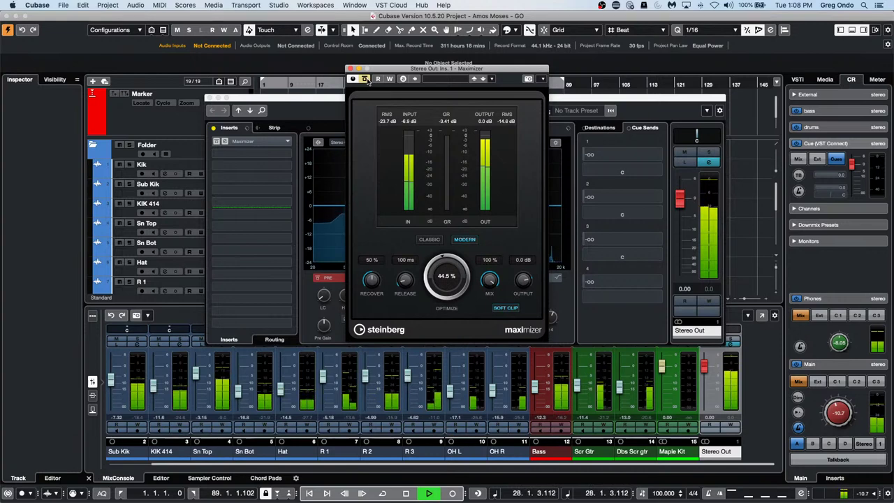
{"action": "left_click", "coordinate": [365, 79]}
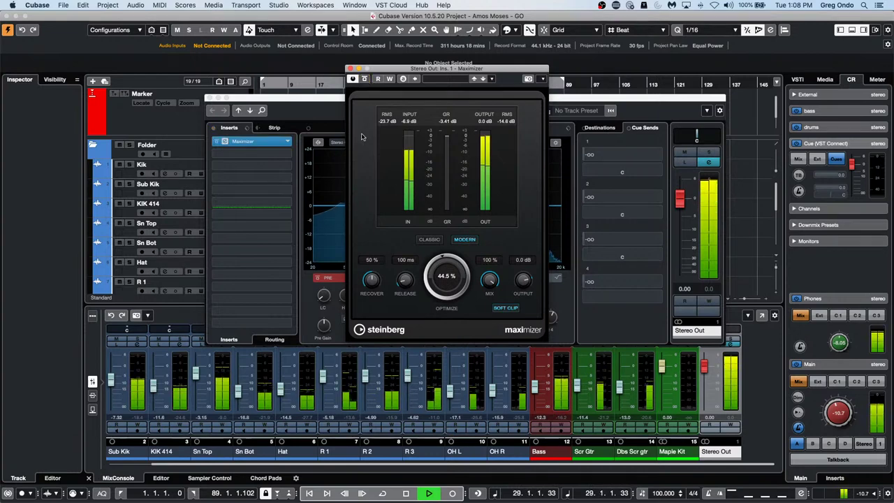
{"action": "left_click", "coordinate": [430, 240]}
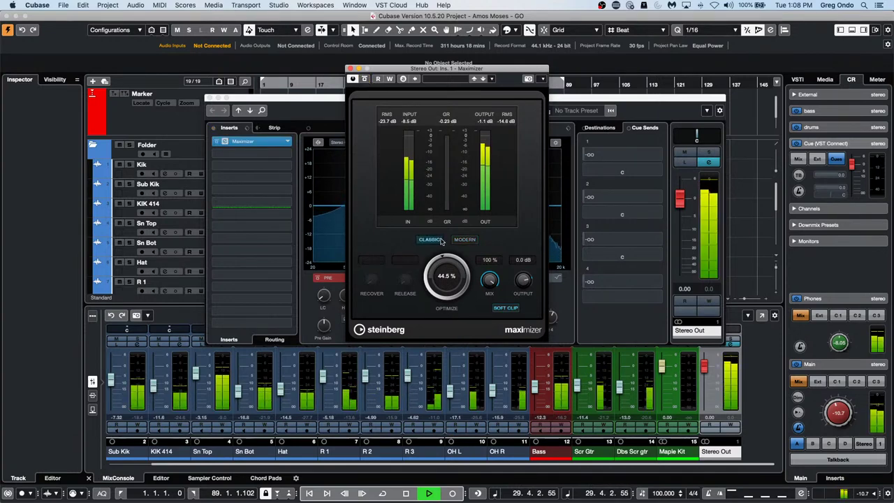
{"action": "left_click", "coordinate": [464, 240]}
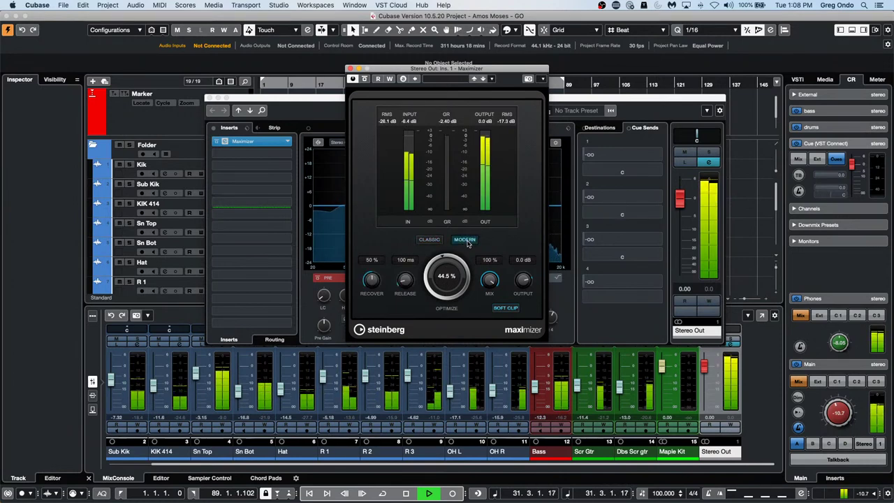
{"action": "left_click", "coordinate": [364, 79]}
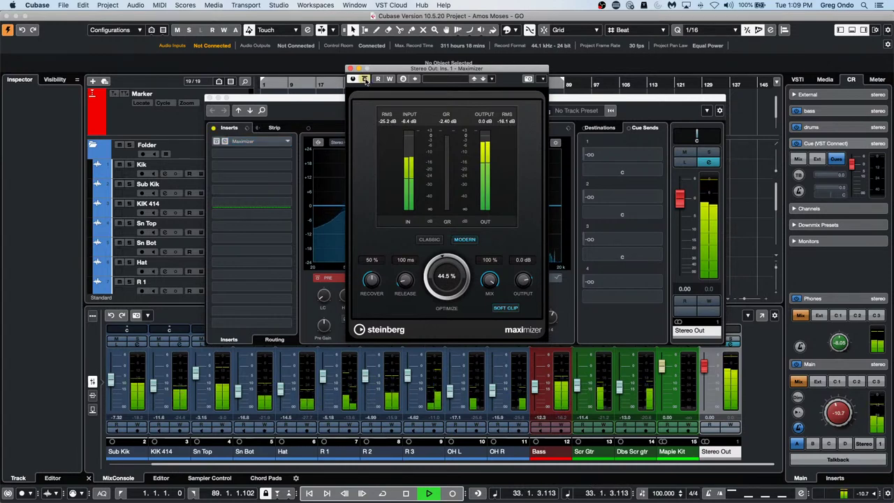
{"action": "key", "text": "space"}
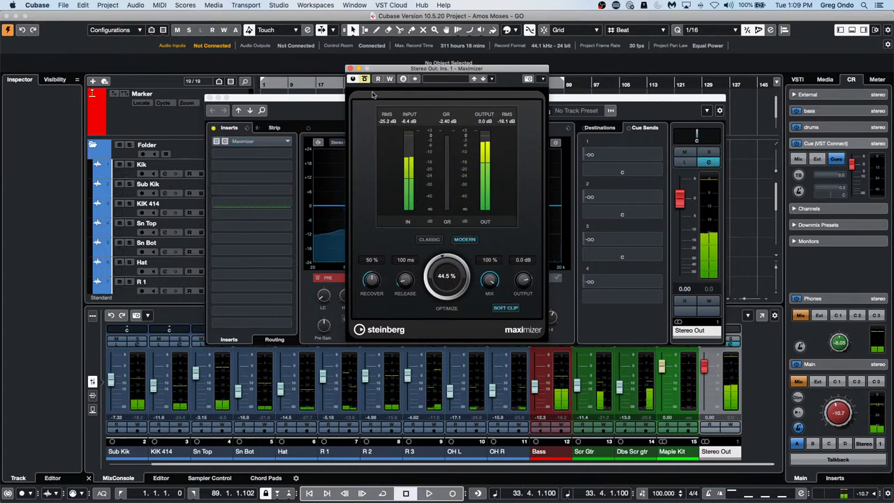
{"action": "left_click", "coordinate": [365, 79]}
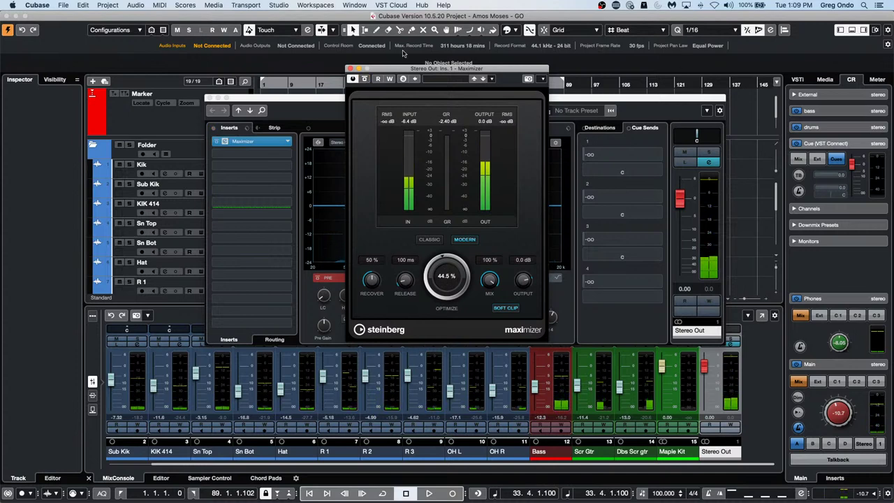
Step: Close the Maximizer and Stereo Out channel settings windows
{"action": "left_click", "coordinate": [350, 68]}
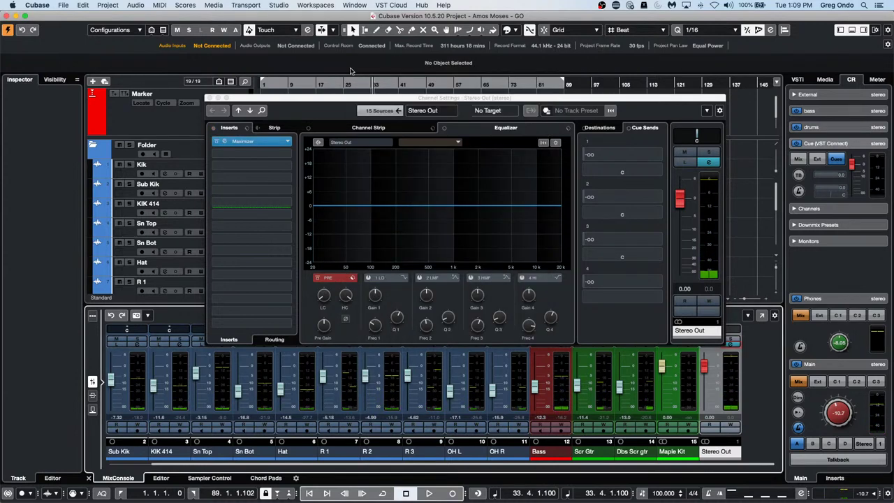
{"action": "left_click", "coordinate": [212, 99]}
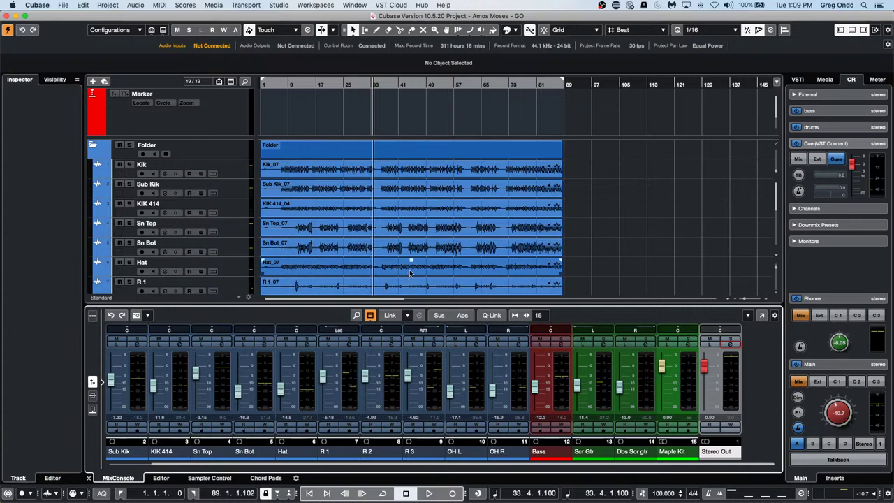
Step: In the Editing-Audio preferences, set On Import Audio Files to Use Settings and enable Copy All Files to Project Folder
{"action": "left_click", "coordinate": [63, 5]}
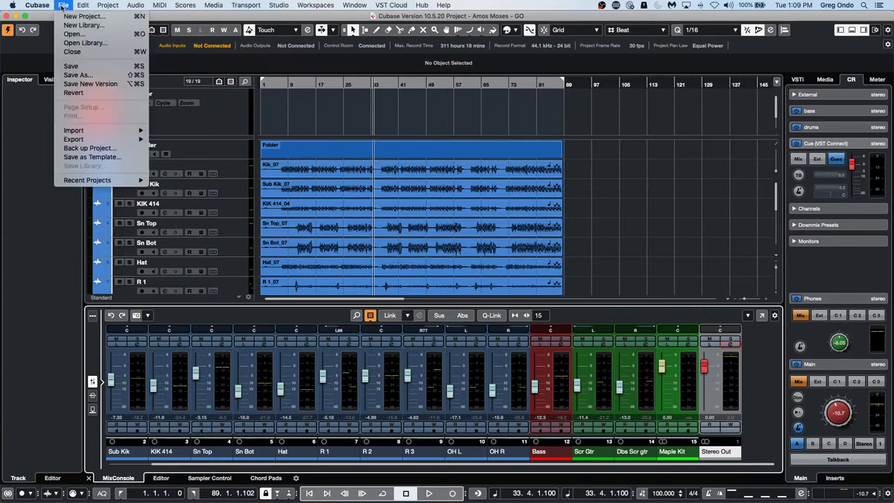
{"action": "mouse_move", "coordinate": [82, 145]}
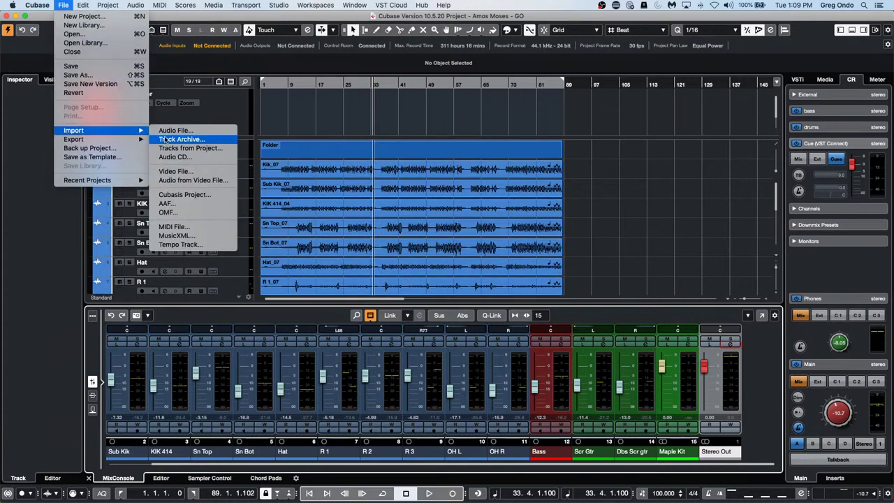
{"action": "mouse_move", "coordinate": [37, 5]}
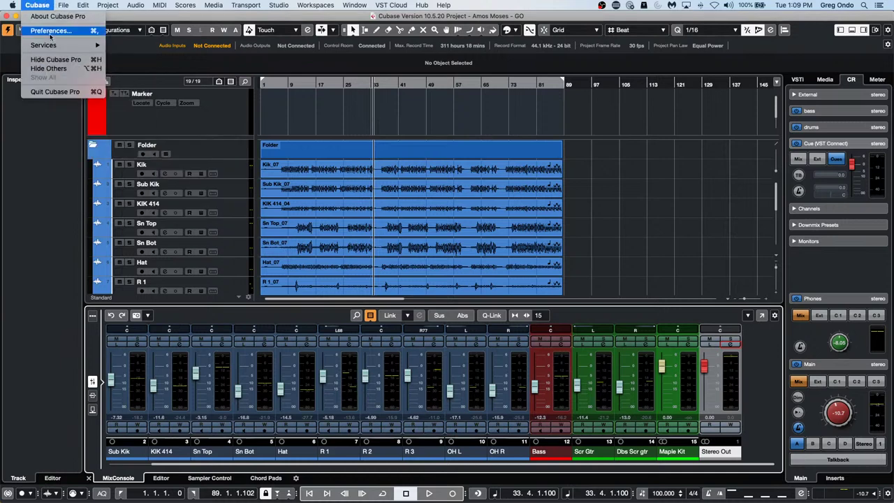
{"action": "left_click", "coordinate": [52, 30]}
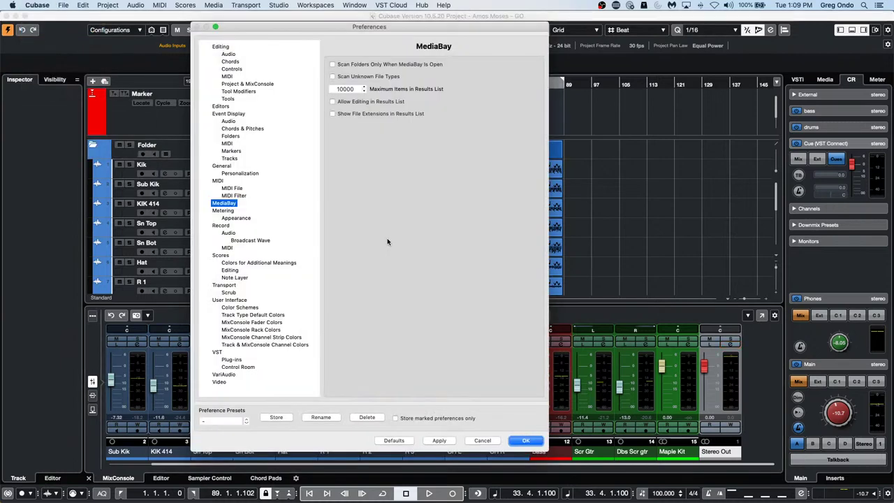
{"action": "left_click", "coordinate": [229, 55]}
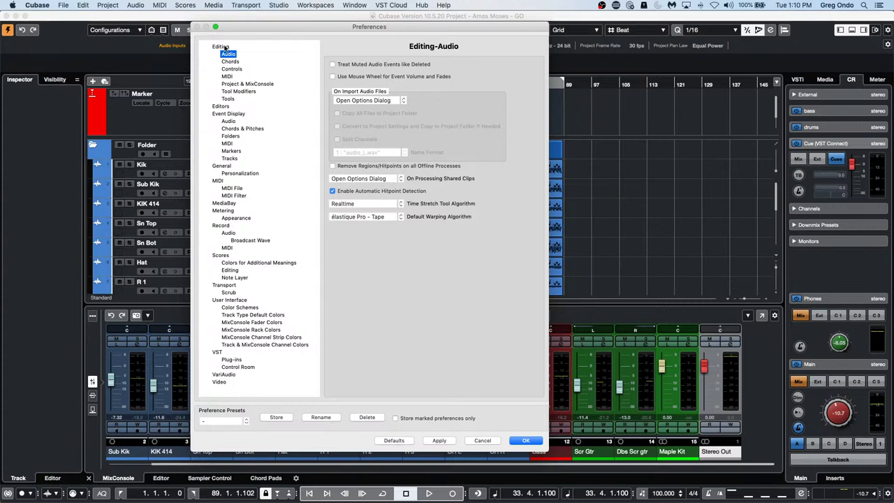
{"action": "left_click", "coordinate": [363, 102]}
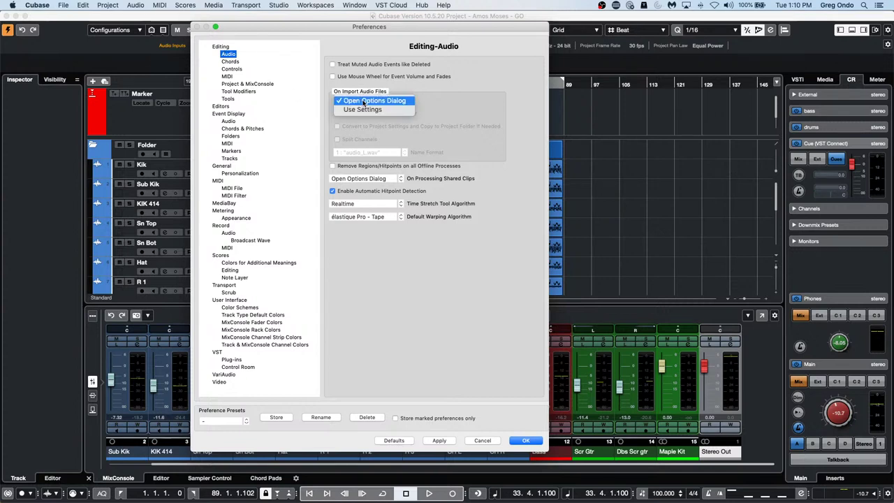
{"action": "left_click", "coordinate": [356, 110]}
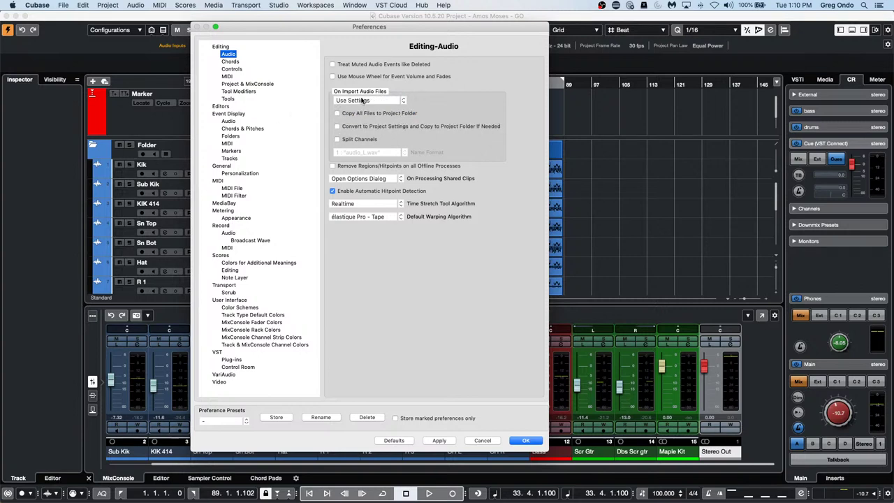
{"action": "left_click", "coordinate": [366, 100]}
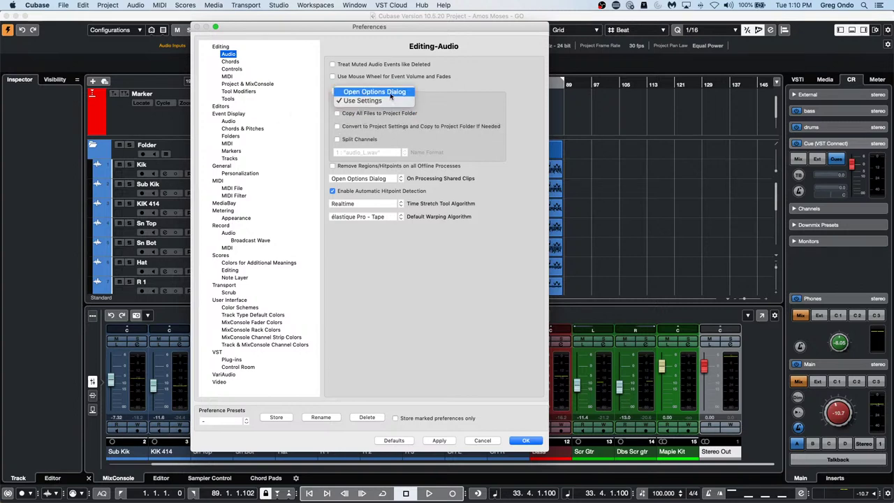
{"action": "left_click", "coordinate": [390, 93]}
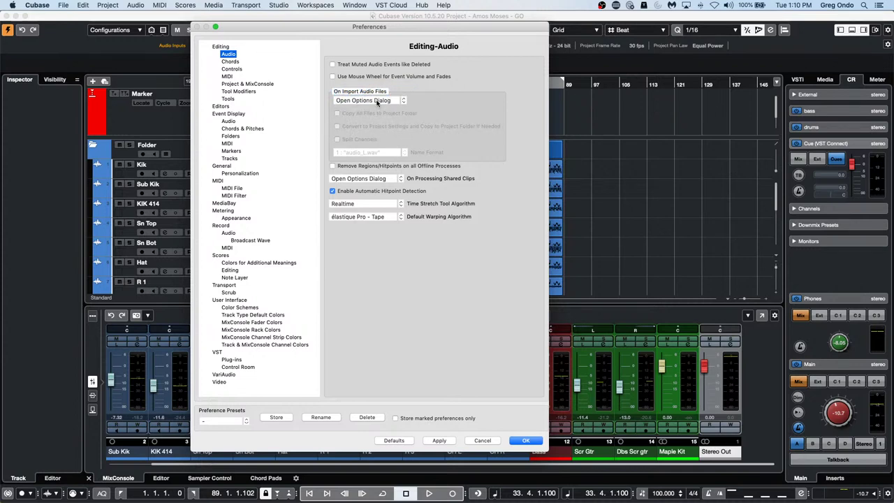
{"action": "left_click", "coordinate": [377, 102]}
{"action": "left_click", "coordinate": [375, 109]}
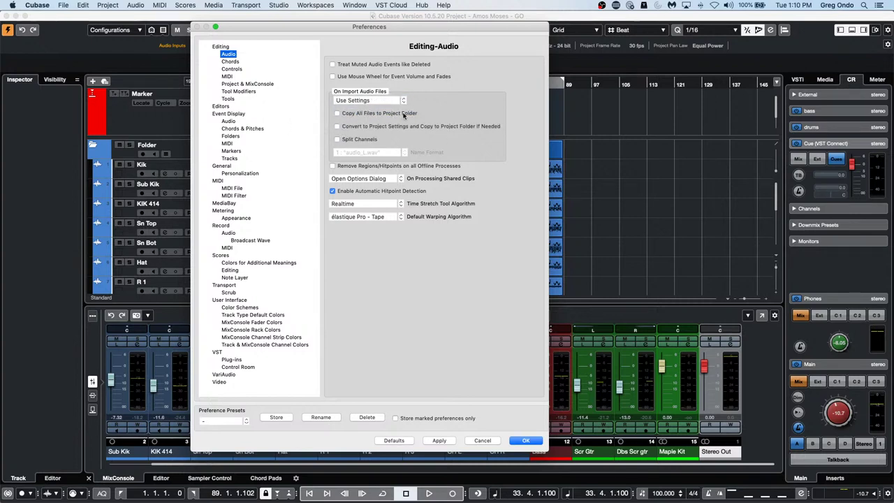
{"action": "left_click", "coordinate": [338, 114]}
Step: Switch On Import Audio Files to Open Options Dialog and back to Use Settings, and accept the preferences
{"action": "left_click", "coordinate": [388, 99]}
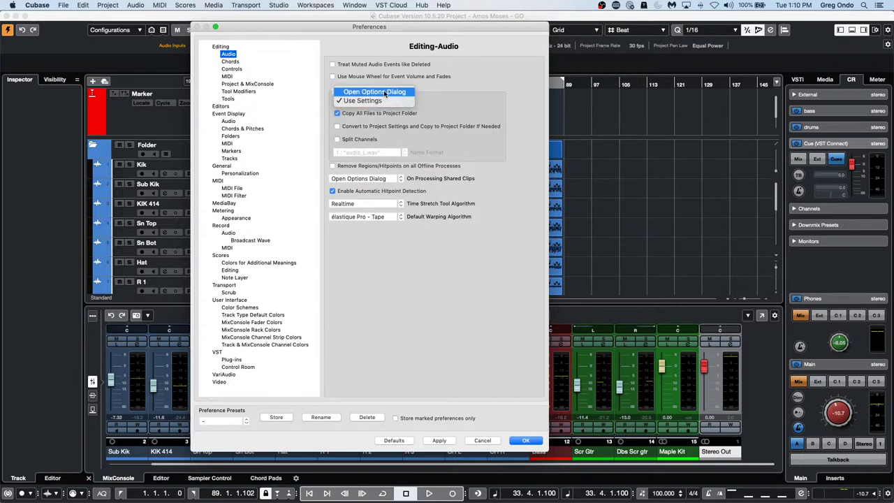
{"action": "left_click", "coordinate": [383, 91]}
{"action": "left_click", "coordinate": [377, 100]}
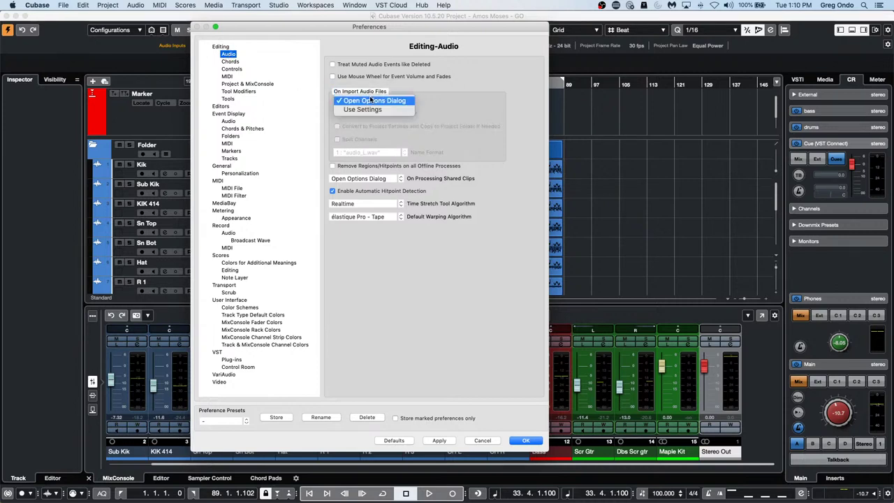
{"action": "left_click", "coordinate": [370, 110]}
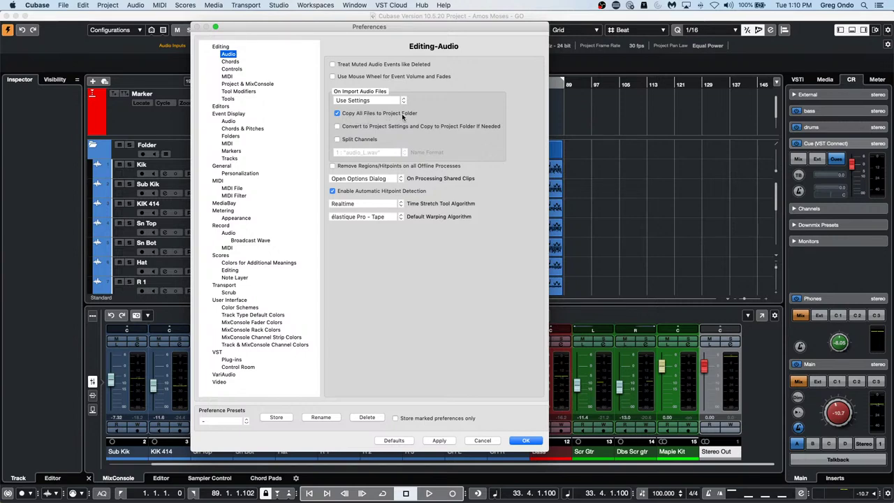
{"action": "left_click", "coordinate": [522, 440]}
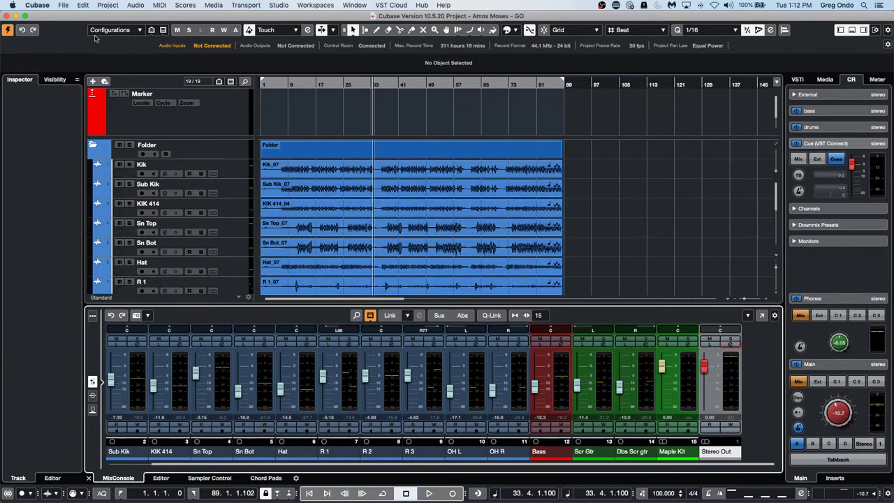
Step: Create a new empty project in the March 26 2021 folder
{"action": "left_click", "coordinate": [64, 5]}
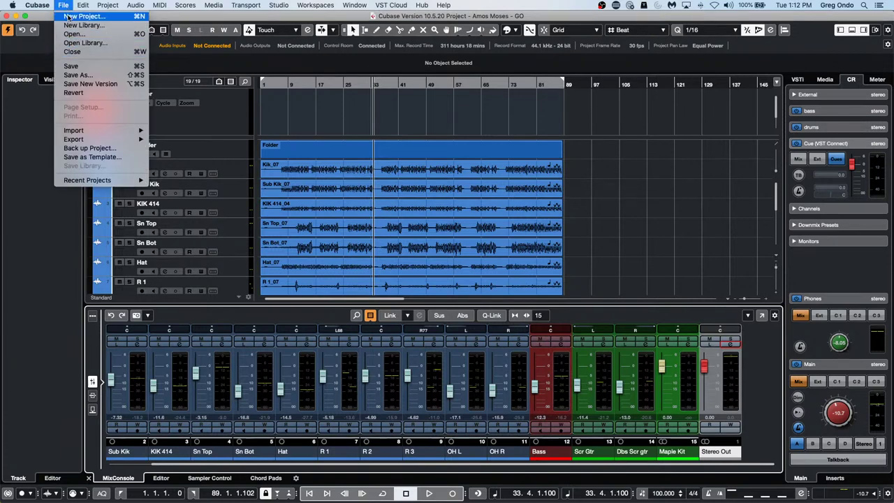
{"action": "left_click", "coordinate": [67, 15]}
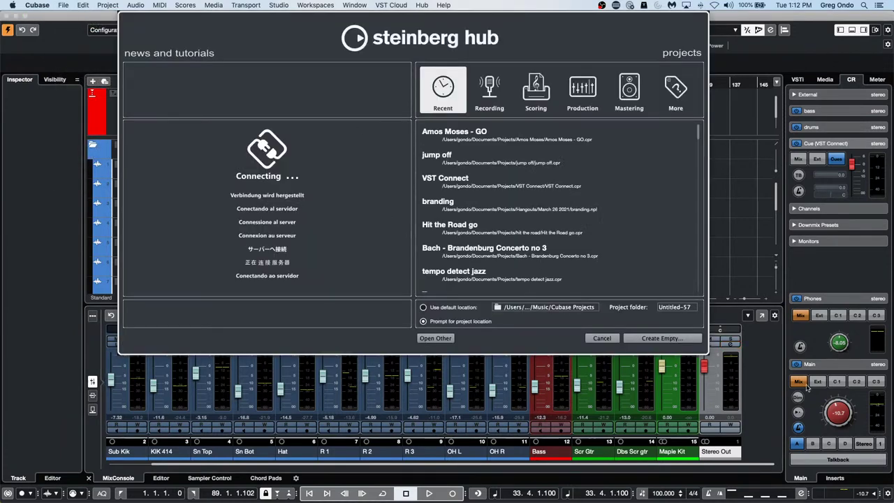
{"action": "left_click", "coordinate": [685, 340]}
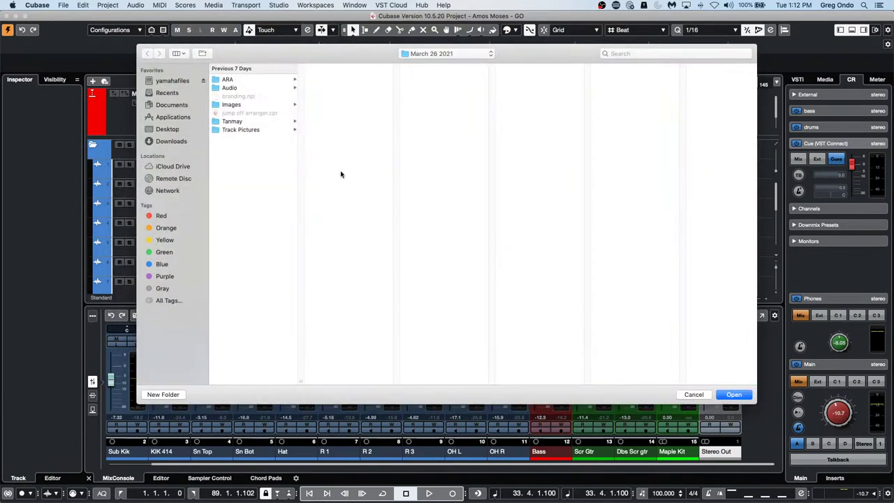
{"action": "left_click", "coordinate": [730, 397]}
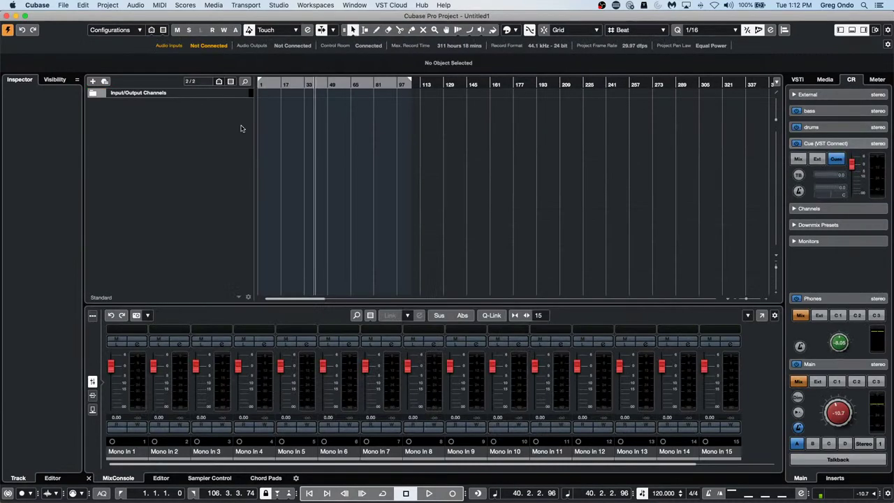
Step: Add one instrument track with Groove Agent SE routed to Stereo Out
{"action": "right_click", "coordinate": [207, 120]}
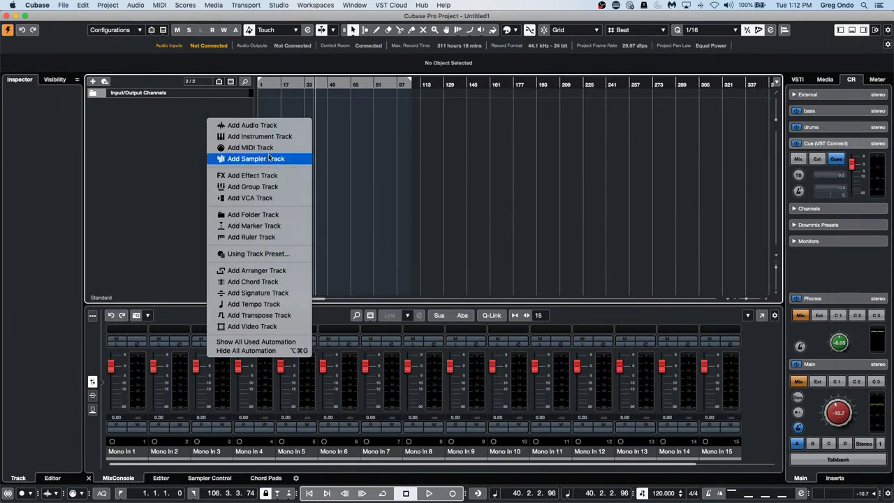
{"action": "left_click", "coordinate": [274, 136]}
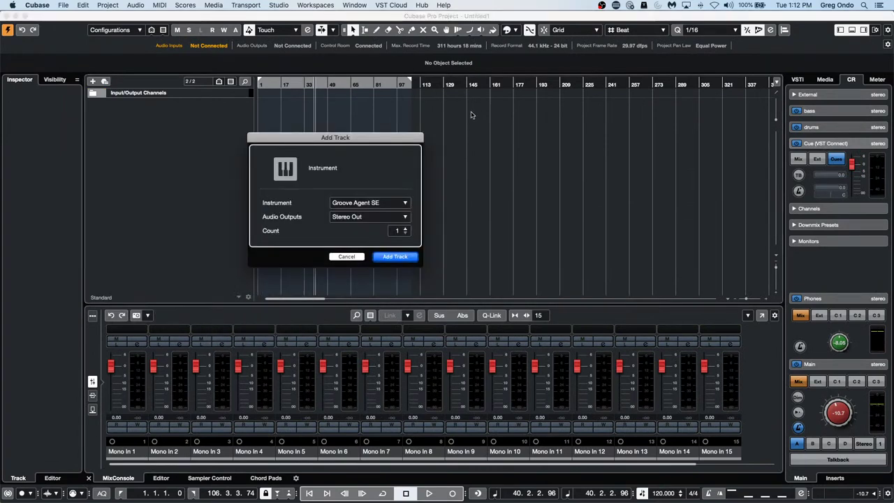
{"action": "left_click", "coordinate": [400, 257]}
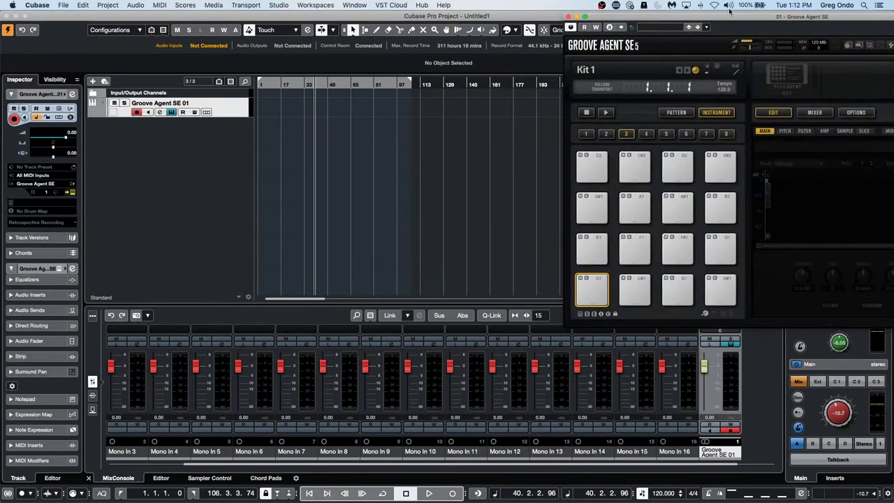
Step: Add a second instrument track using the Retrologue synth, routed to Stereo Out
{"action": "right_click", "coordinate": [227, 112]}
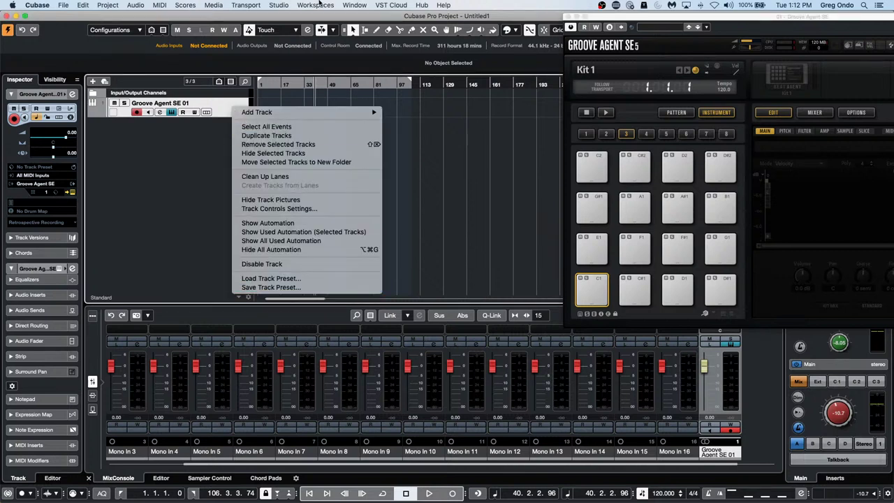
{"action": "mouse_move", "coordinate": [280, 112]}
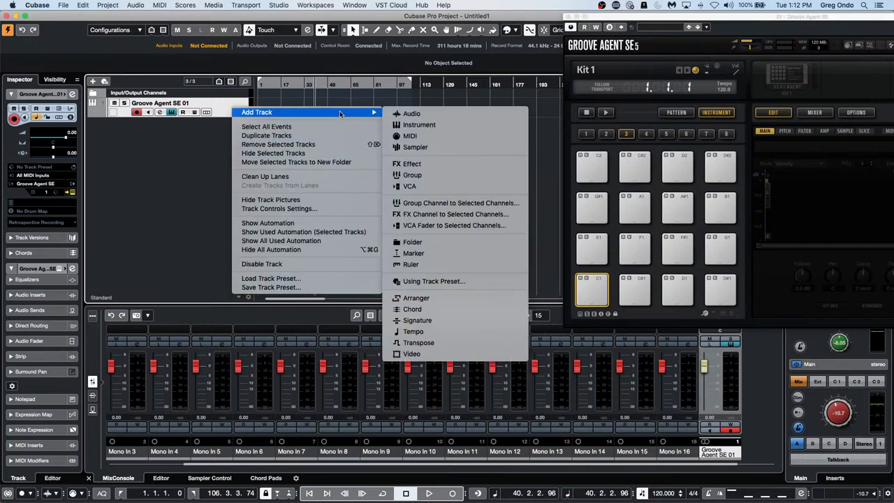
{"action": "left_click", "coordinate": [463, 126]}
{"action": "left_click", "coordinate": [365, 204]}
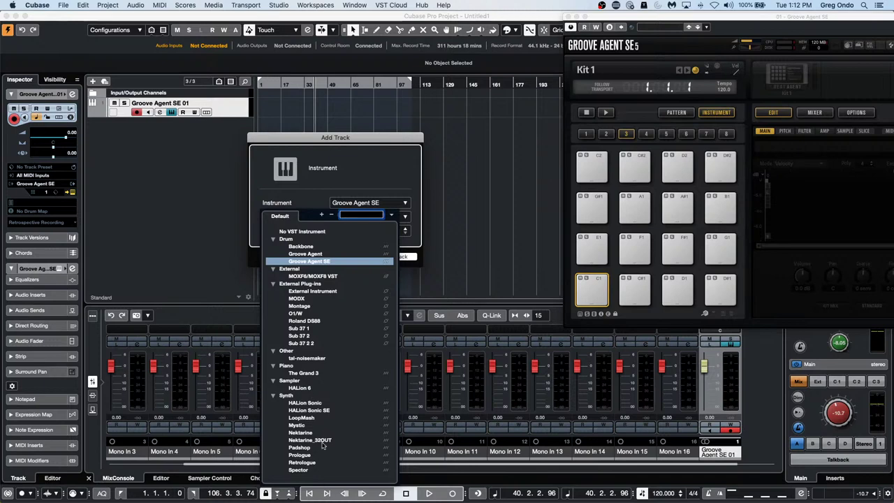
{"action": "left_click", "coordinate": [315, 462]}
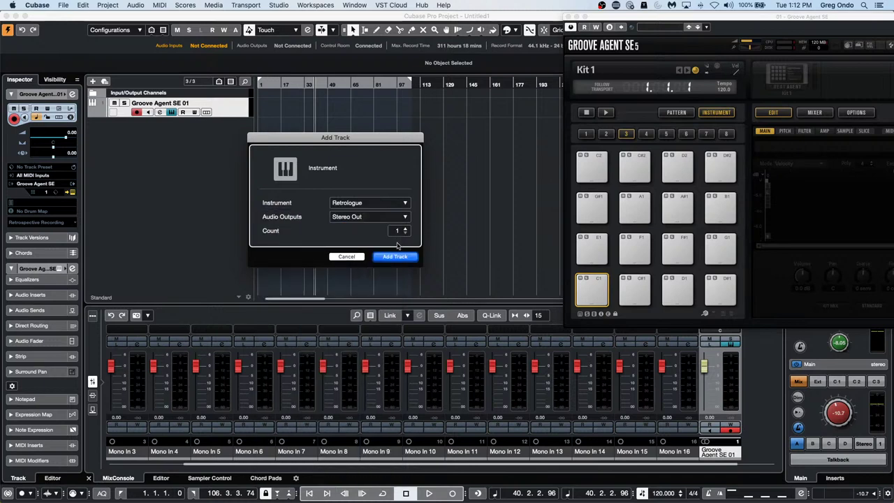
{"action": "left_click", "coordinate": [405, 257]}
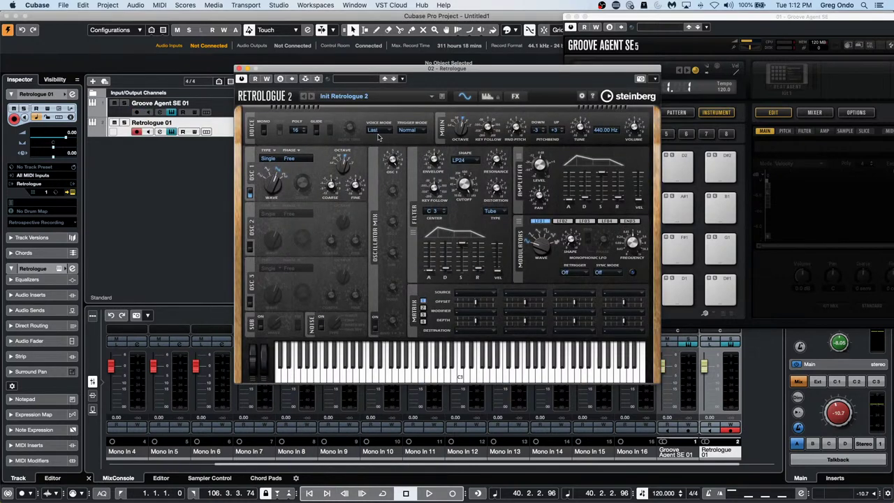
Step: Load the Big Bone preset in Retrologue and close the synth's window
{"action": "left_click", "coordinate": [359, 82]}
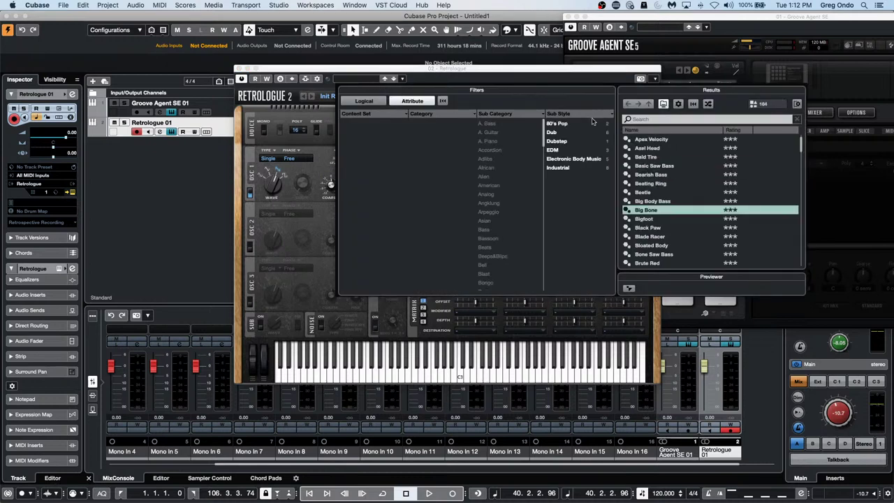
{"action": "double_click", "coordinate": [682, 210]}
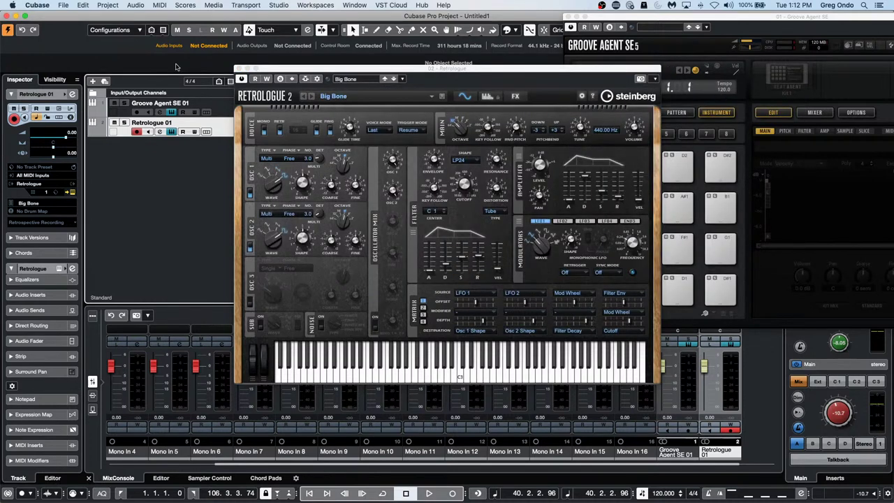
{"action": "left_click", "coordinate": [239, 69]}
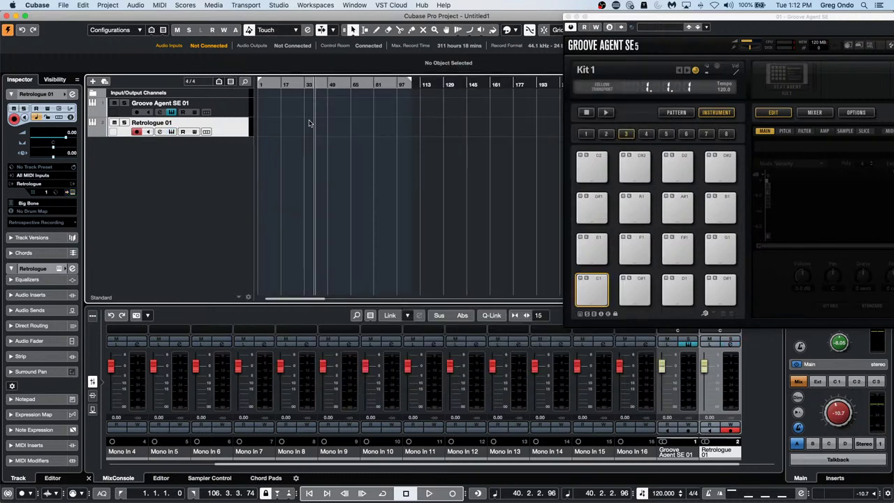
Step: Create a MIDI part between the locators on the Retrologue track, open it for editing, and close the Groove Agent SE window
{"action": "double_click", "coordinate": [295, 132]}
{"action": "double_click", "coordinate": [300, 132]}
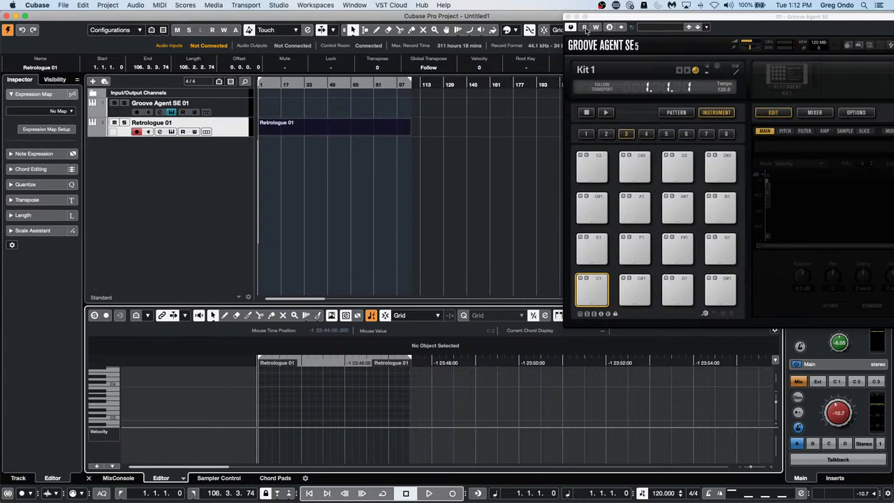
{"action": "left_click", "coordinate": [566, 16]}
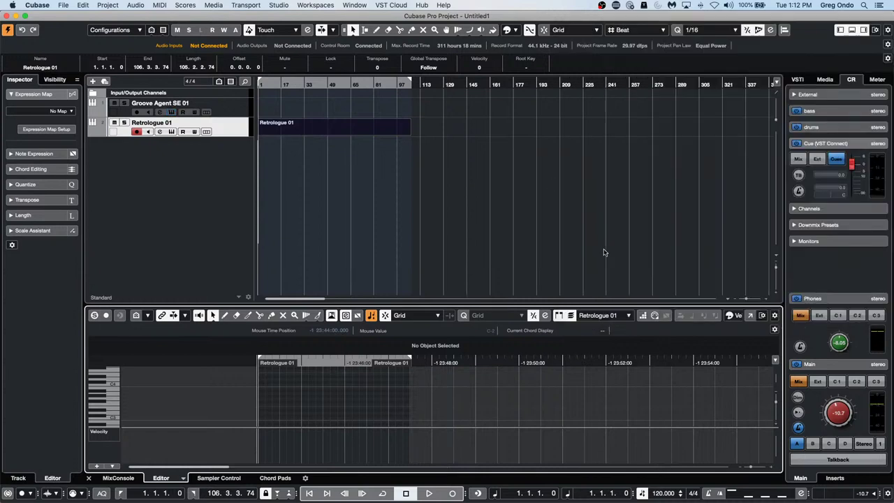
Step: Enable step input for the Retrologue part and place the project cursor at bar 46
{"action": "left_click", "coordinate": [643, 315]}
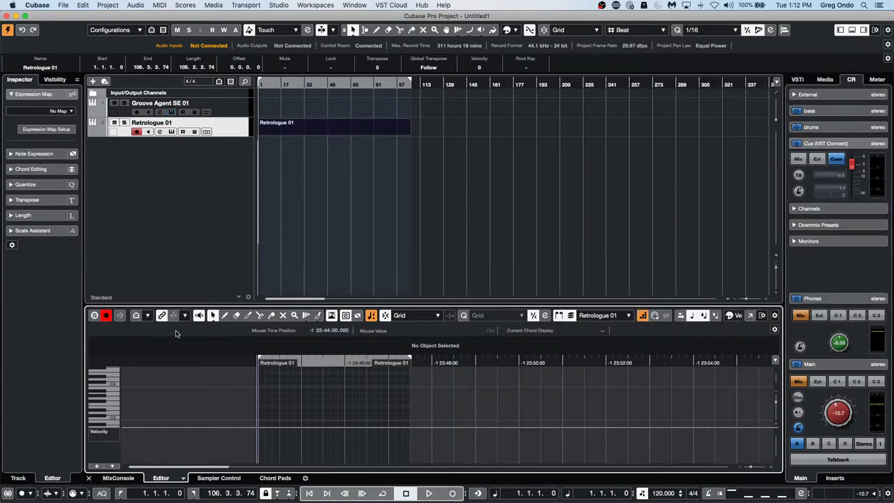
{"action": "left_click_drag", "start_coordinate": [320, 361], "coordinate": [324, 368]}
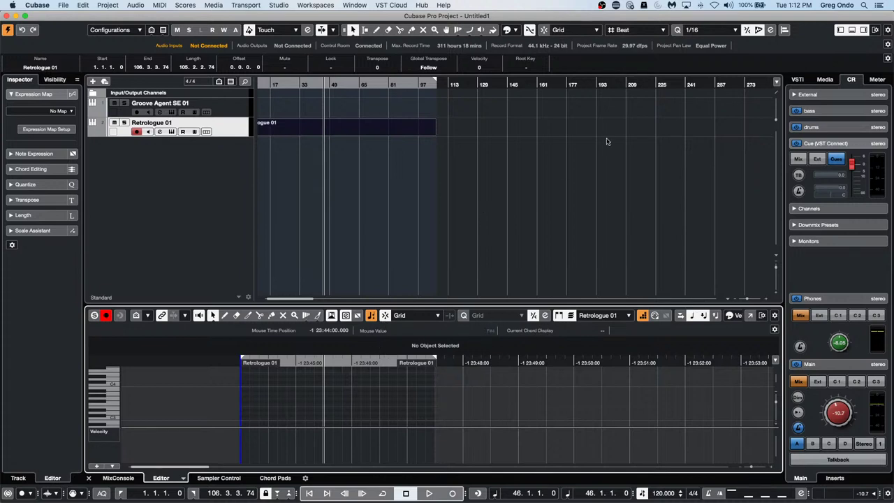
Step: Set the project's quantize value to 1/4
{"action": "left_click", "coordinate": [709, 30]}
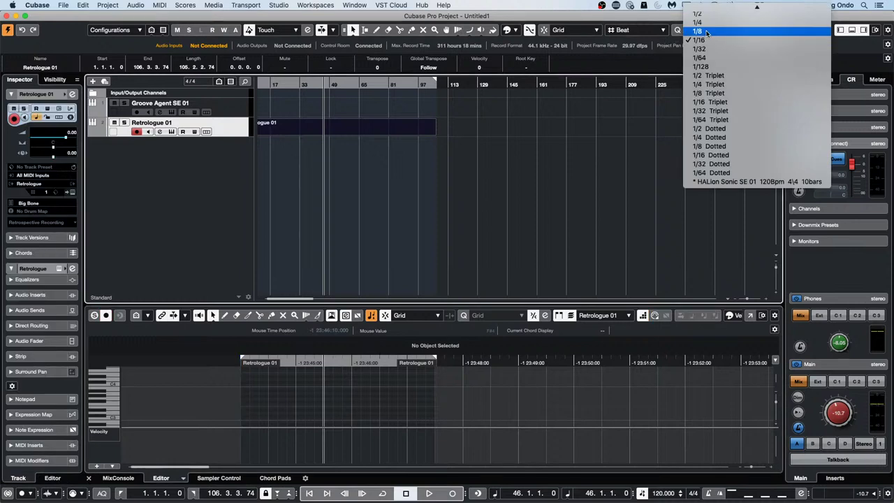
{"action": "scroll", "coordinate": [709, 33], "scroll_direction": "up", "scroll_amount": 2}
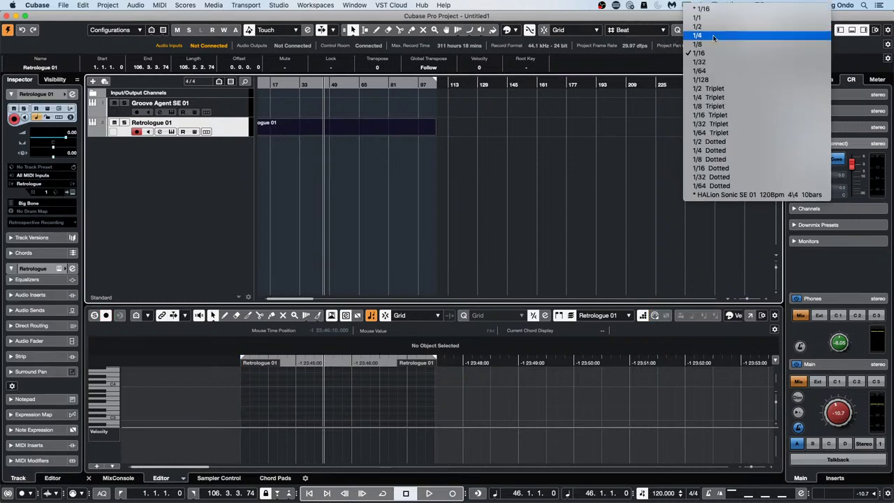
{"action": "left_click", "coordinate": [713, 35]}
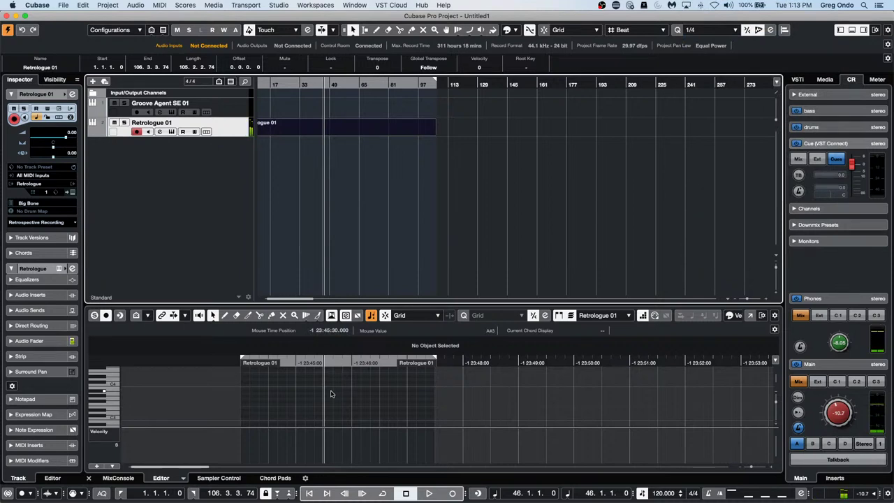
Step: Place the step input cursor around bar 49 of the Retrologue part and set the editor ruler to Bars+Beats
{"action": "left_click", "coordinate": [331, 394]}
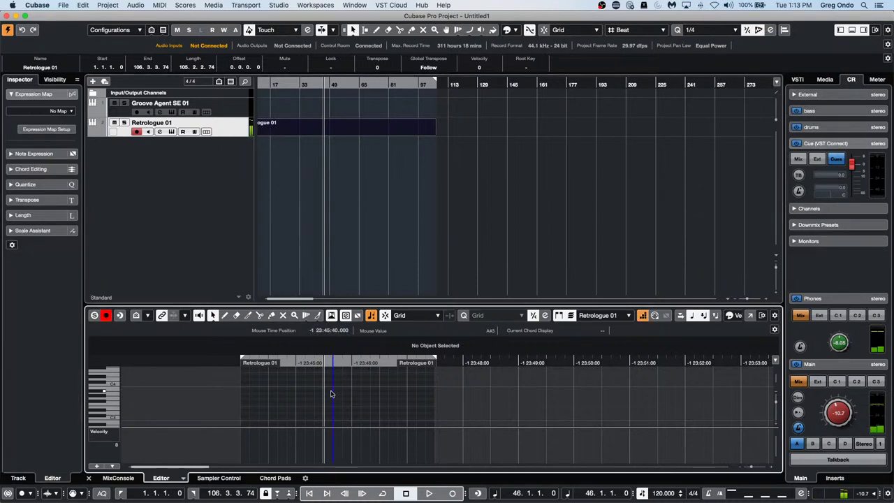
{"action": "scroll", "coordinate": [398, 405], "scroll_direction": "down", "scroll_amount": 5}
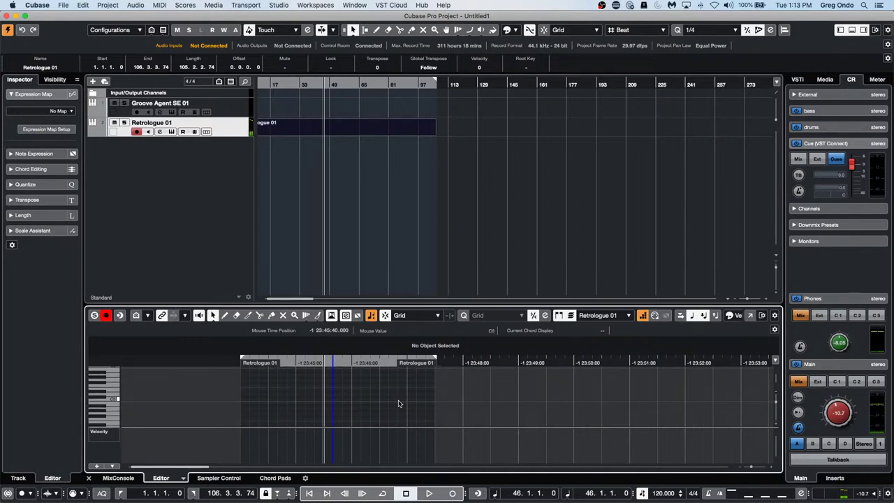
{"action": "scroll", "coordinate": [398, 405], "scroll_direction": "down", "scroll_amount": 4}
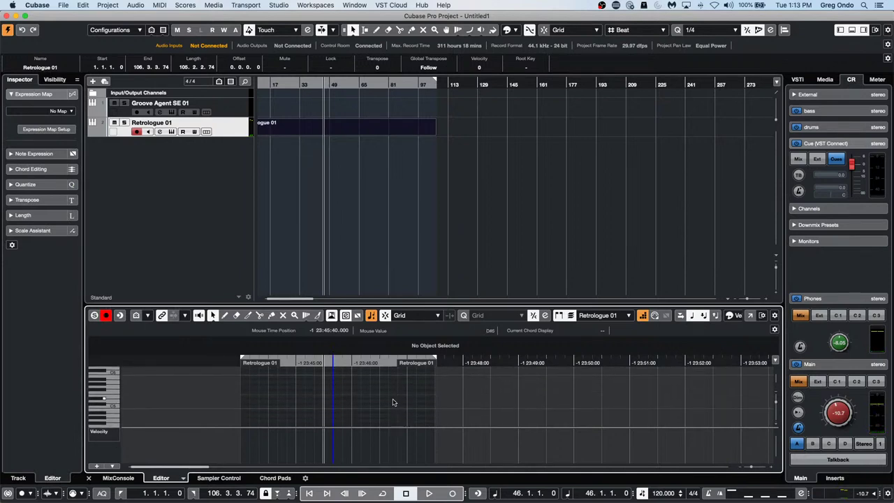
{"action": "right_click", "coordinate": [386, 362]}
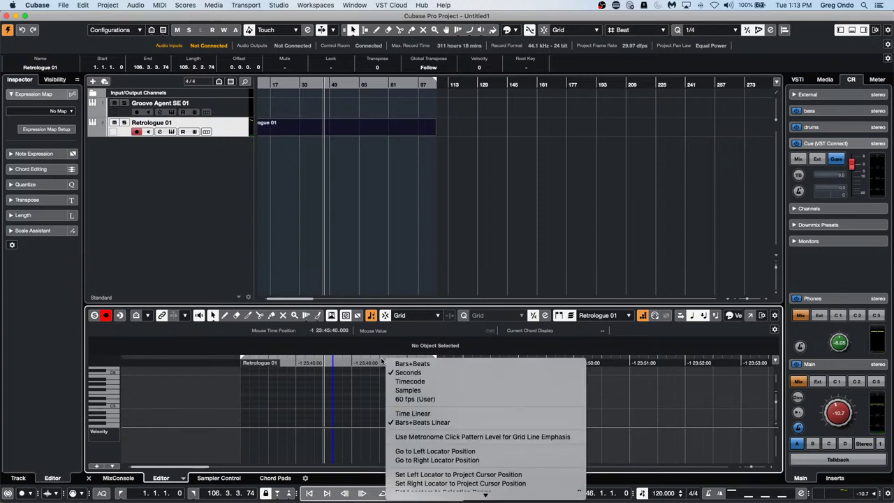
{"action": "left_click", "coordinate": [388, 364]}
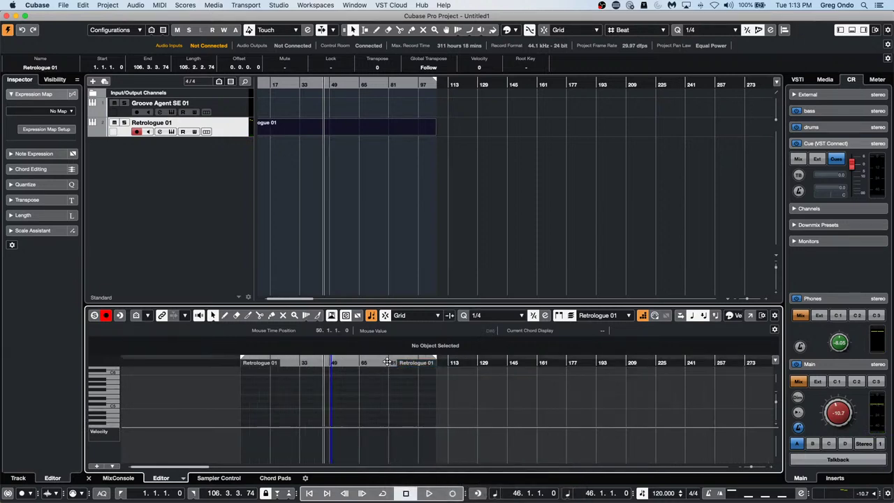
Step: Move the step input cursor back to the start of bar 49 and step-enter a rising line of quarter notes through bar 52
{"action": "key", "text": "h"}
{"action": "key", "text": "h"}
{"action": "key", "text": "h"}
{"action": "key", "text": "h"}
{"action": "key", "text": "h"}
{"action": "key", "text": "h"}
{"action": "key", "text": "h"}
{"action": "key", "text": "h"}
{"action": "key", "text": "h"}
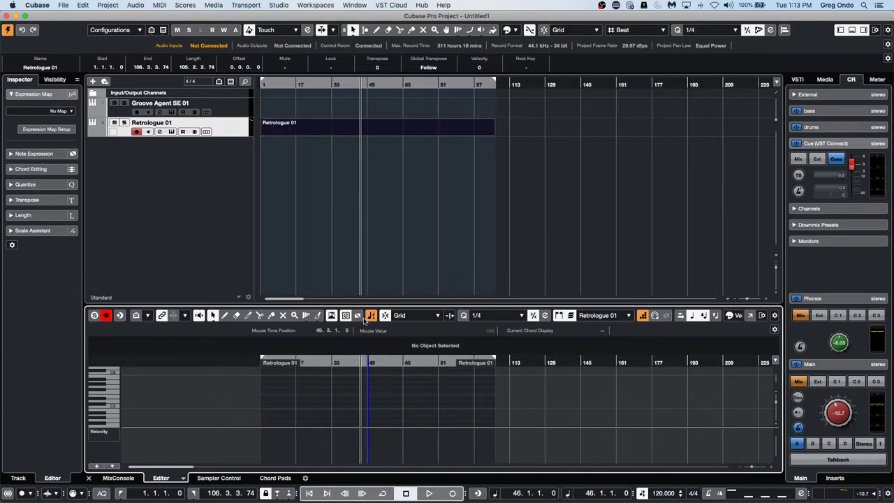
{"action": "key", "text": "h"}
{"action": "key", "text": "h"}
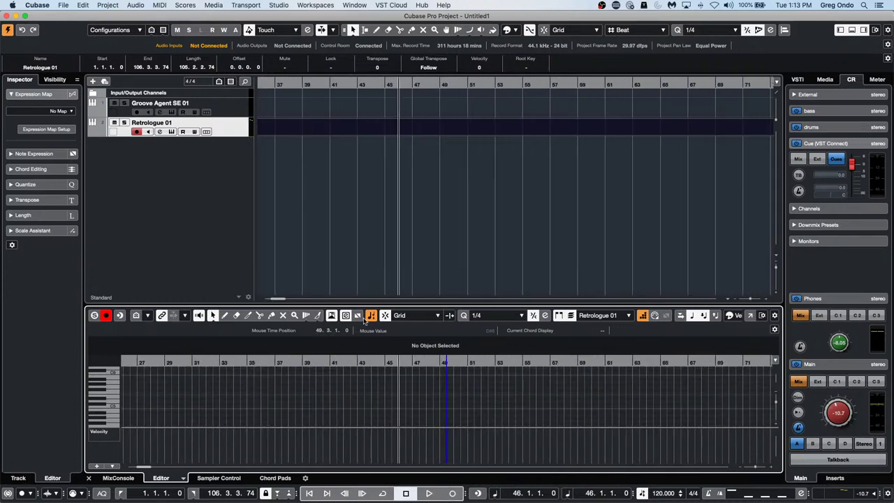
{"action": "key", "text": "Left"}
{"action": "key", "text": "Left"}
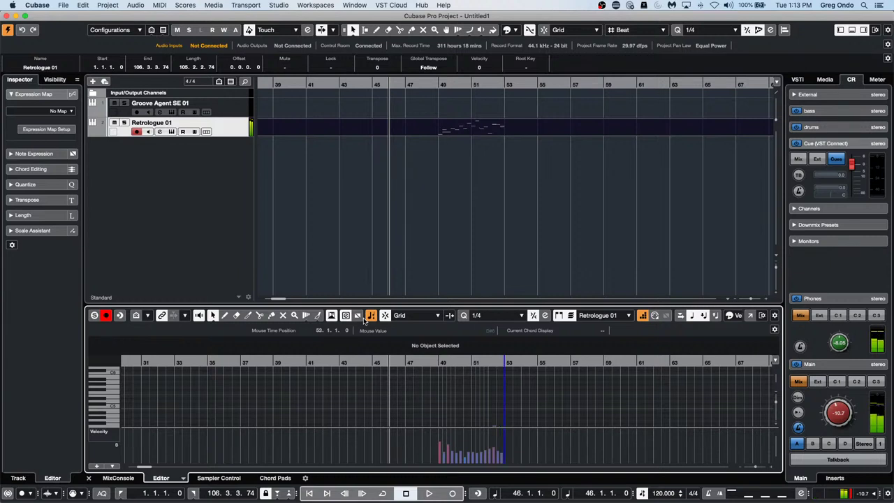
Step: Open the Retrologue part's key editor in a separate window and set its ruler to Bars+Beats
{"action": "scroll", "coordinate": [457, 392], "scroll_direction": "down", "scroll_amount": 2}
{"action": "scroll", "coordinate": [457, 392], "scroll_direction": "down", "scroll_amount": 4}
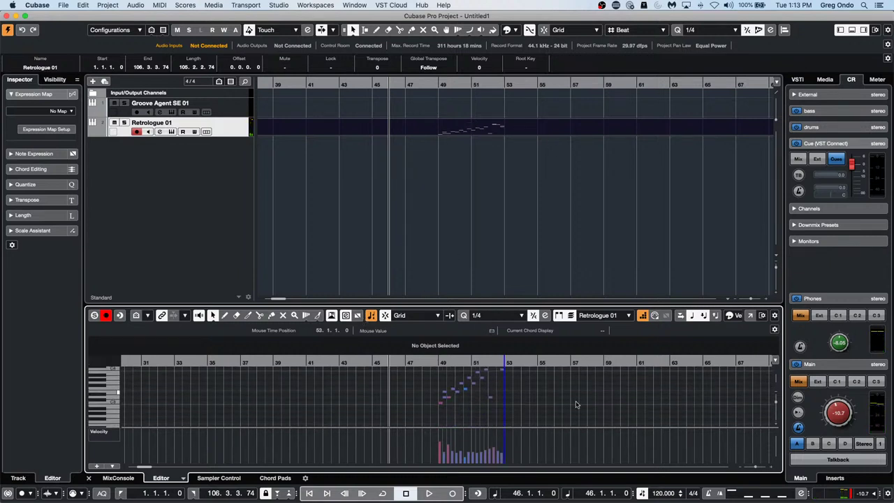
{"action": "left_click", "coordinate": [750, 316]}
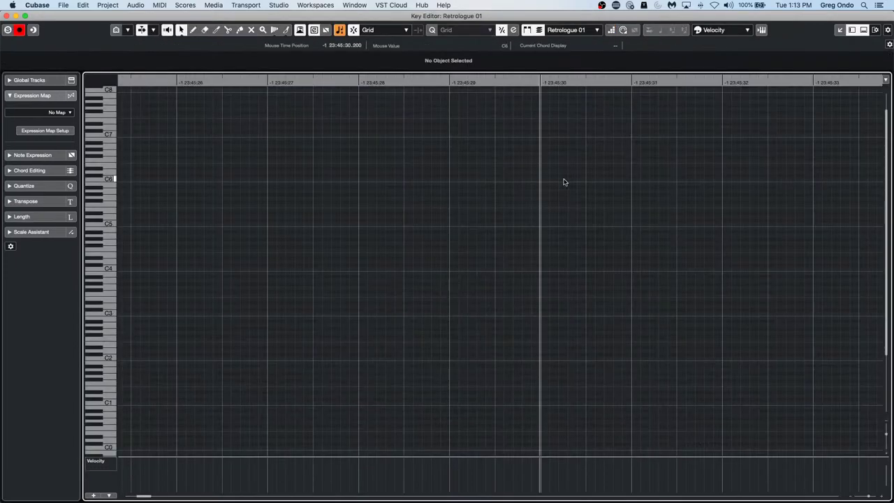
{"action": "scroll", "coordinate": [561, 202], "scroll_direction": "down", "scroll_amount": 3}
{"action": "scroll", "coordinate": [558, 208], "scroll_direction": "up", "scroll_amount": 3}
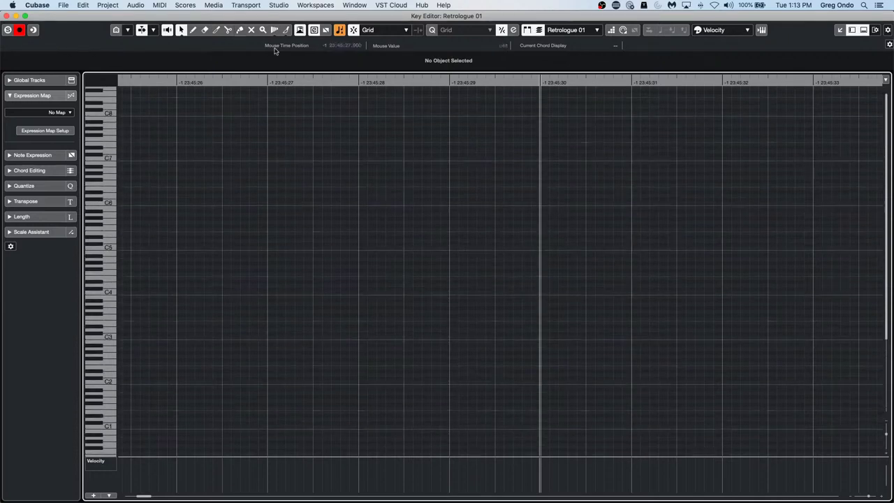
{"action": "right_click", "coordinate": [356, 81]}
{"action": "left_click", "coordinate": [374, 82]}
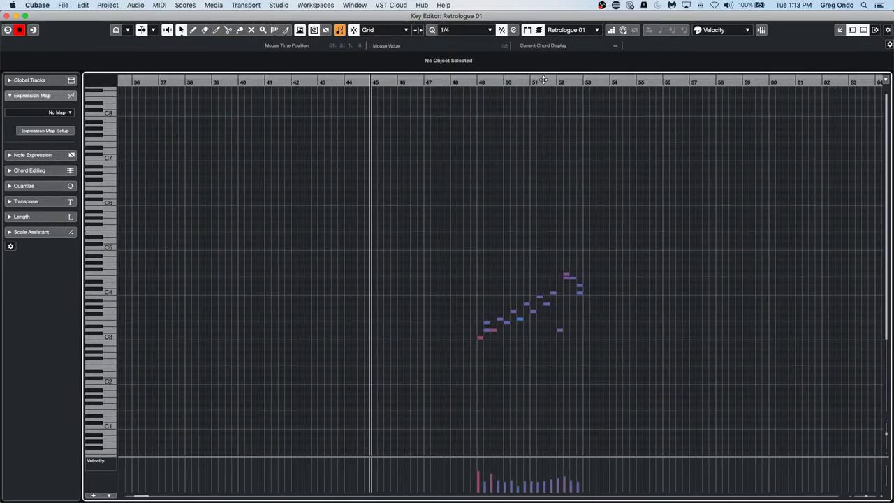
Step: Erase the lower doubled notes on beat 2 of bar 49 and beats 2 and 4 of bar 52, and return to the selection tool
{"action": "left_click_drag", "start_coordinate": [604, 82], "coordinate": [605, 117]}
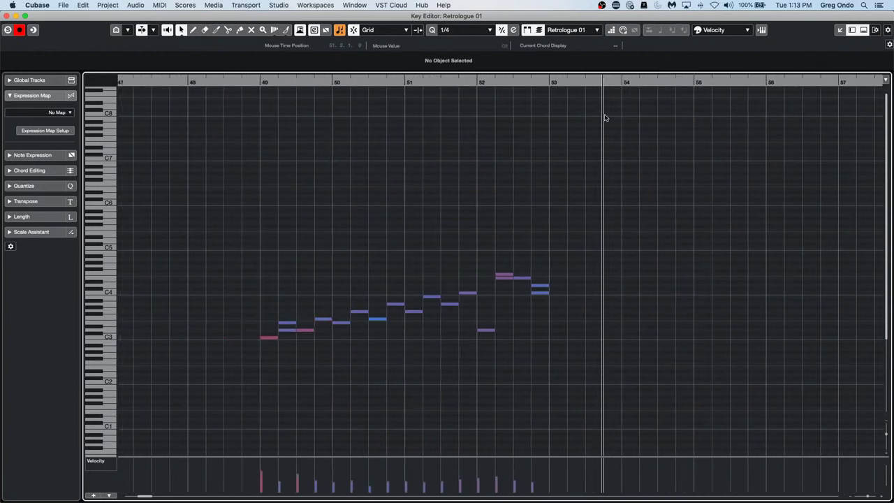
{"action": "right_click", "coordinate": [281, 311]}
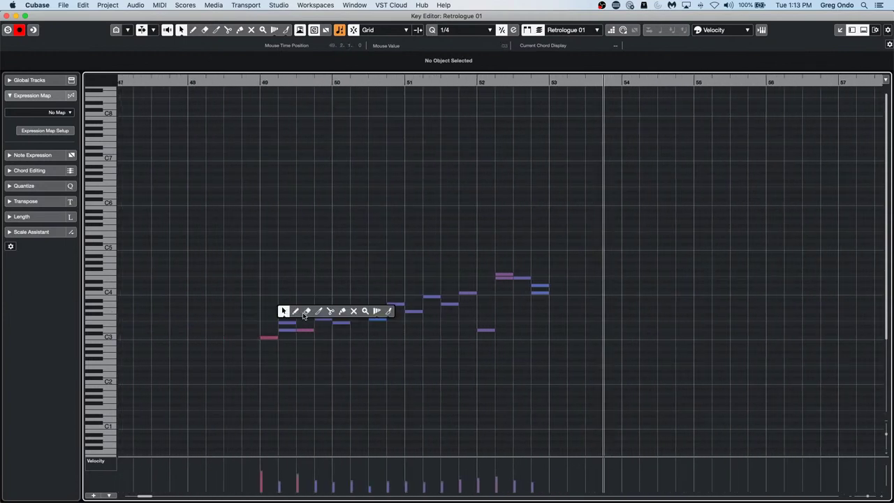
{"action": "left_click", "coordinate": [306, 312]}
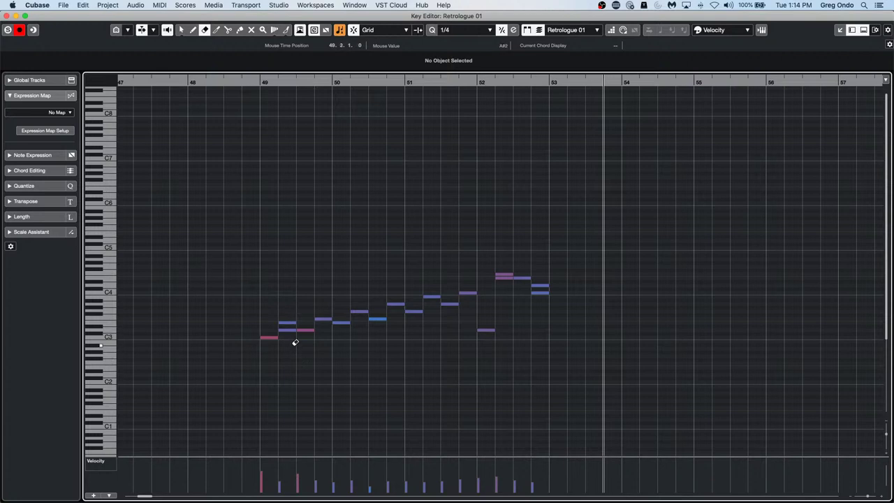
{"action": "left_click", "coordinate": [294, 330]}
{"action": "left_click", "coordinate": [510, 278]}
{"action": "left_click", "coordinate": [541, 292]}
{"action": "right_click", "coordinate": [301, 222]}
{"action": "left_click", "coordinate": [305, 228]}
Step: Apply the Reverse MIDI function to the notes in the Retrologue part
{"action": "left_click_drag", "start_coordinate": [234, 237], "coordinate": [588, 402]}
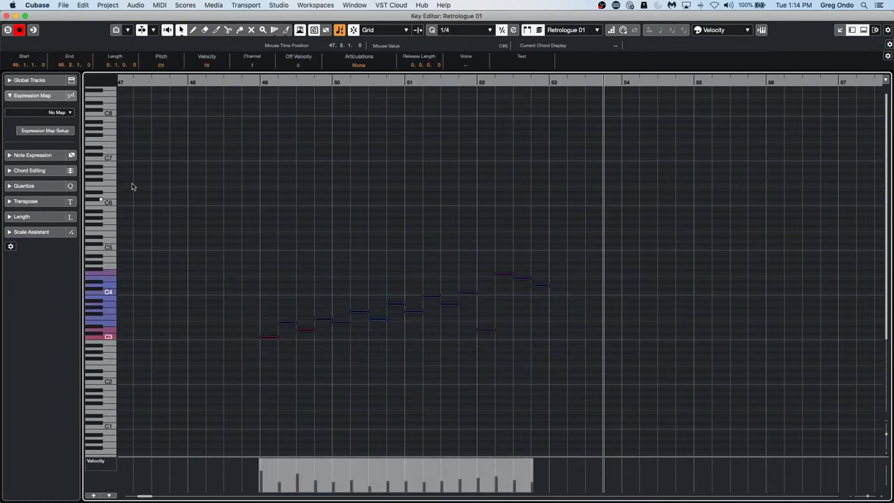
{"action": "left_click", "coordinate": [178, 267]}
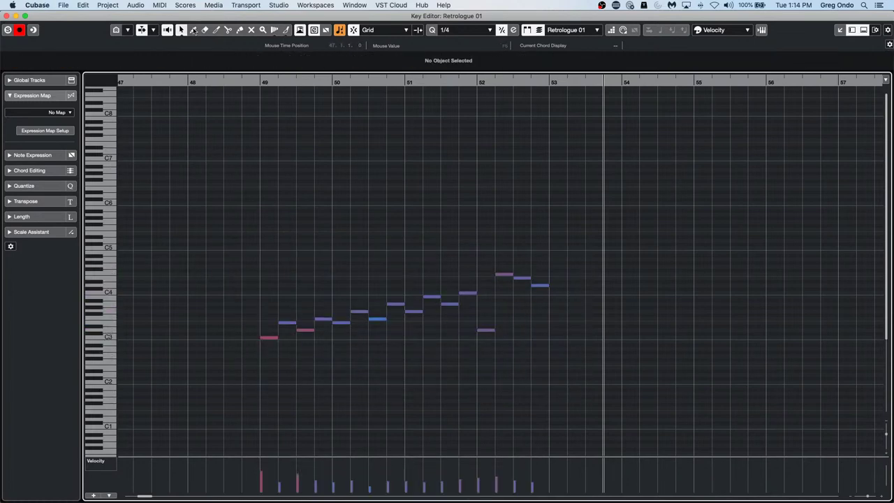
{"action": "left_click", "coordinate": [159, 5]}
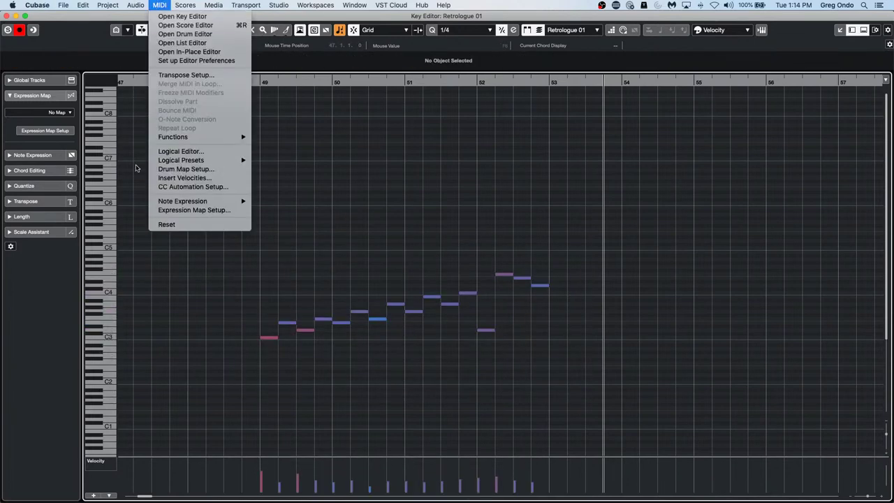
{"action": "mouse_move", "coordinate": [213, 137]}
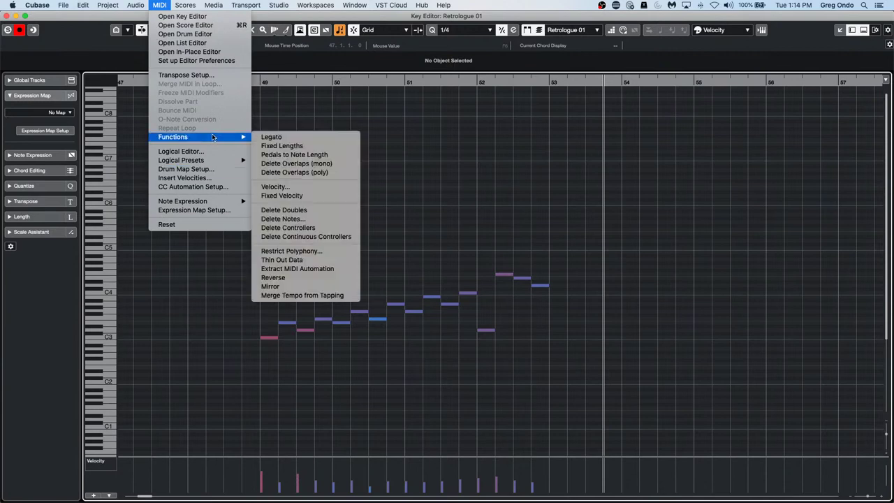
{"action": "left_click", "coordinate": [337, 278]}
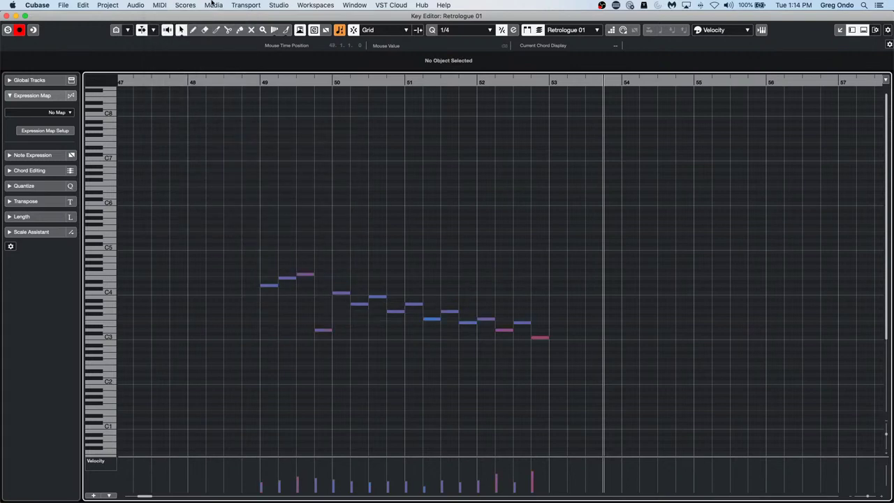
Step: Check the score functions and undo the reversal of the notes
{"action": "left_click", "coordinate": [185, 6]}
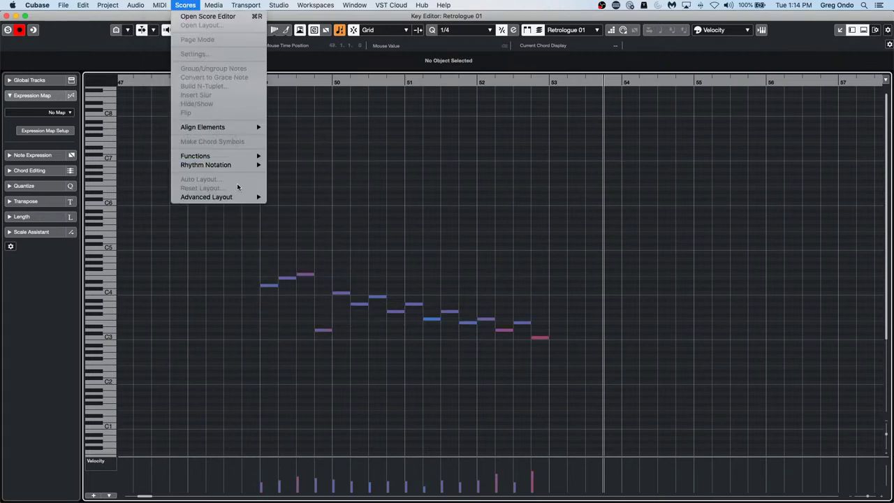
{"action": "mouse_move", "coordinate": [238, 159]}
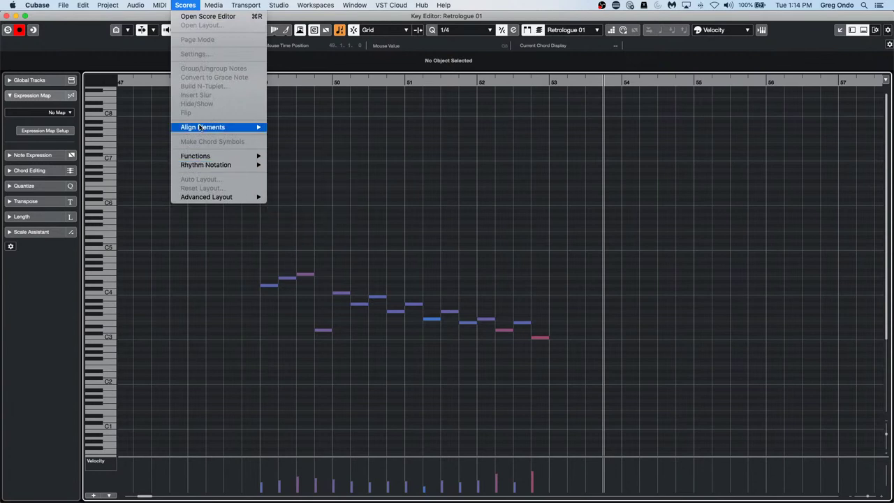
{"action": "mouse_move", "coordinate": [181, 156]}
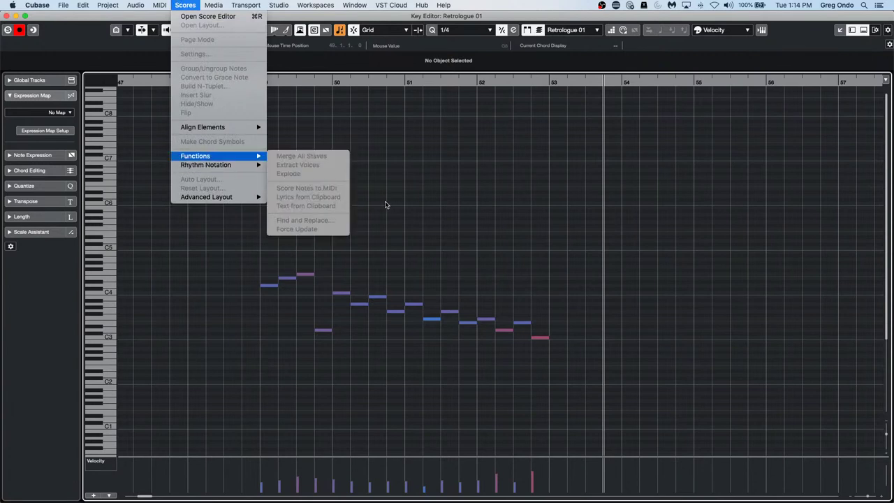
{"action": "left_click", "coordinate": [436, 203]}
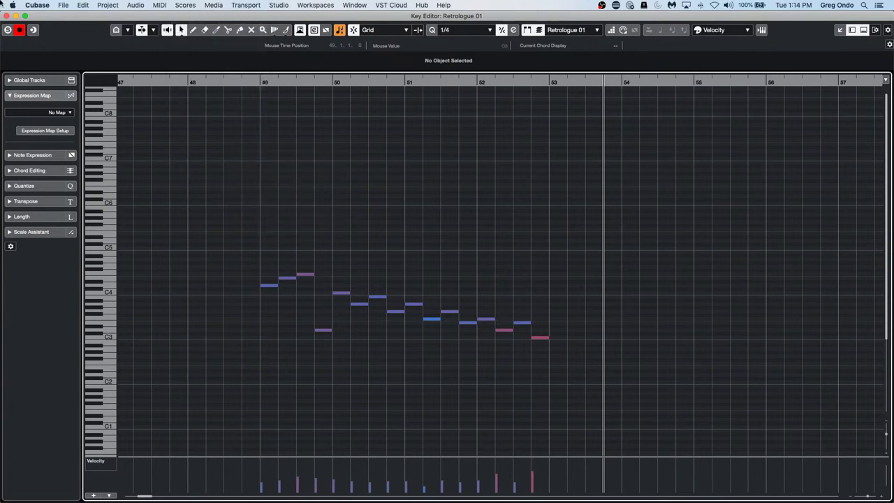
{"action": "key", "text": "super+z"}
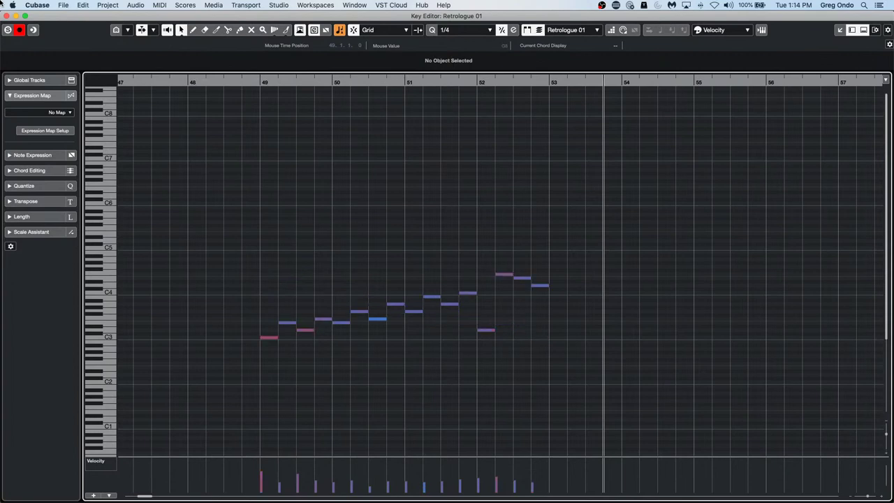
Step: Select all the notes in bars 49 to 52 and apply the Mirror MIDI function to them
{"action": "left_click", "coordinate": [168, 5]}
{"action": "mouse_move", "coordinate": [177, 6]}
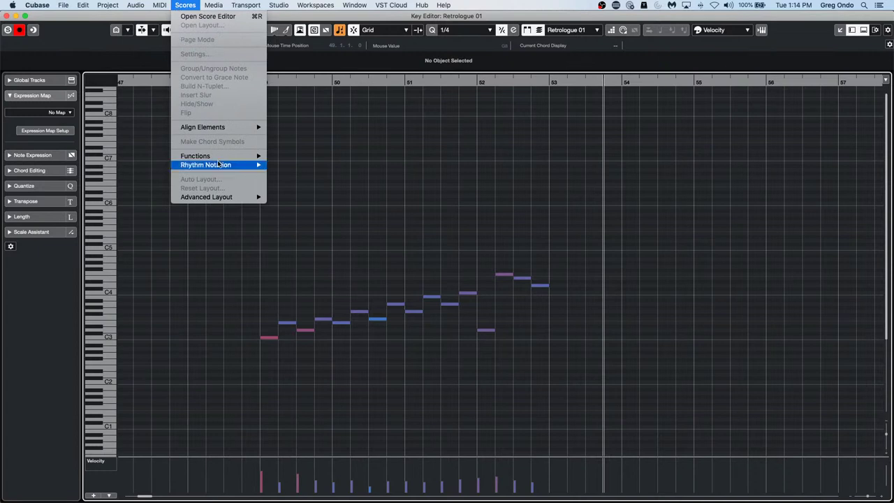
{"action": "mouse_move", "coordinate": [221, 158]}
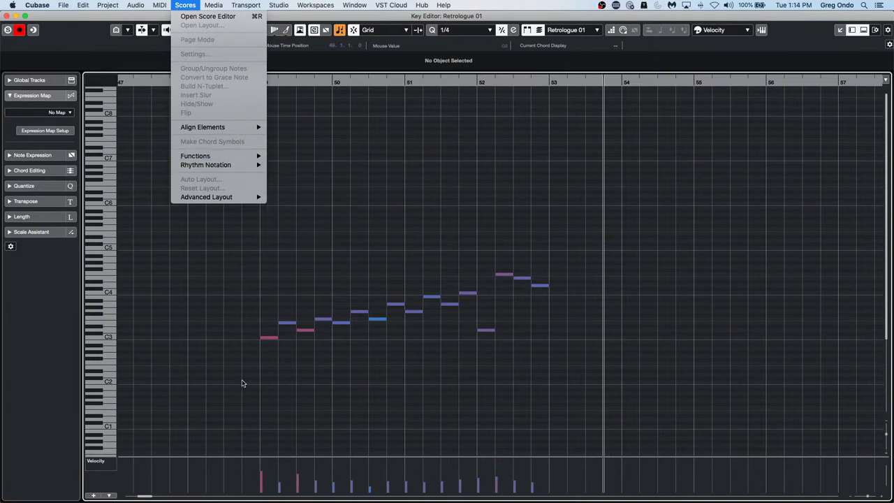
{"action": "left_click_drag", "start_coordinate": [242, 383], "coordinate": [620, 256]}
{"action": "left_click", "coordinate": [174, 6]}
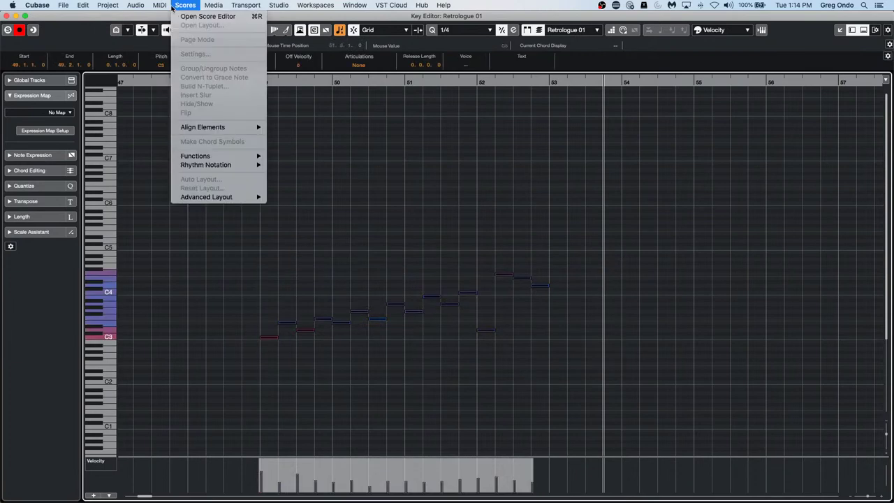
{"action": "mouse_move", "coordinate": [159, 5]}
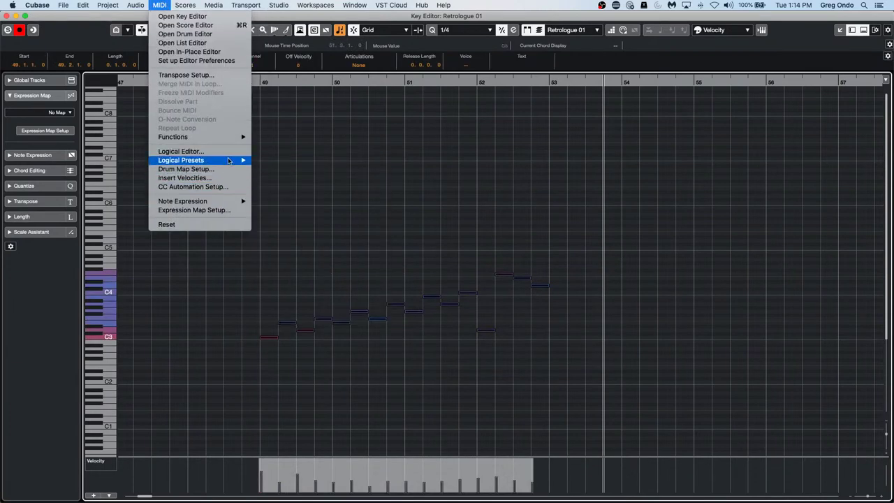
{"action": "mouse_move", "coordinate": [219, 201]}
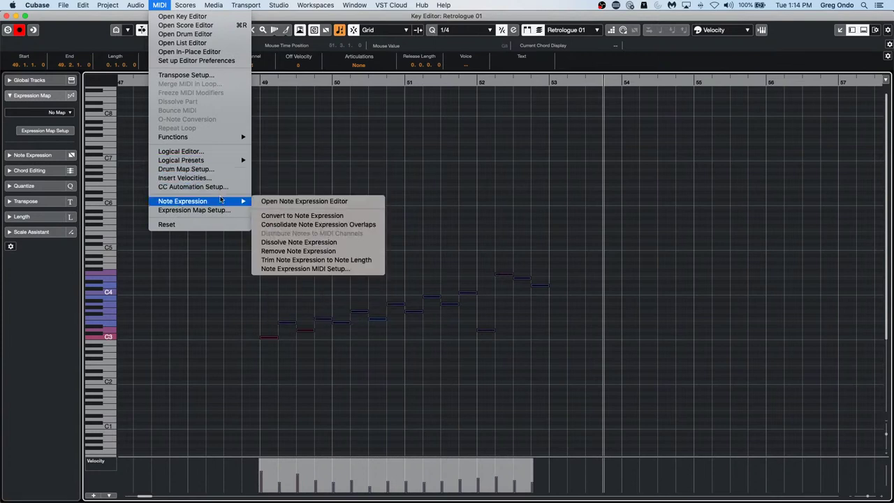
{"action": "mouse_move", "coordinate": [236, 139]}
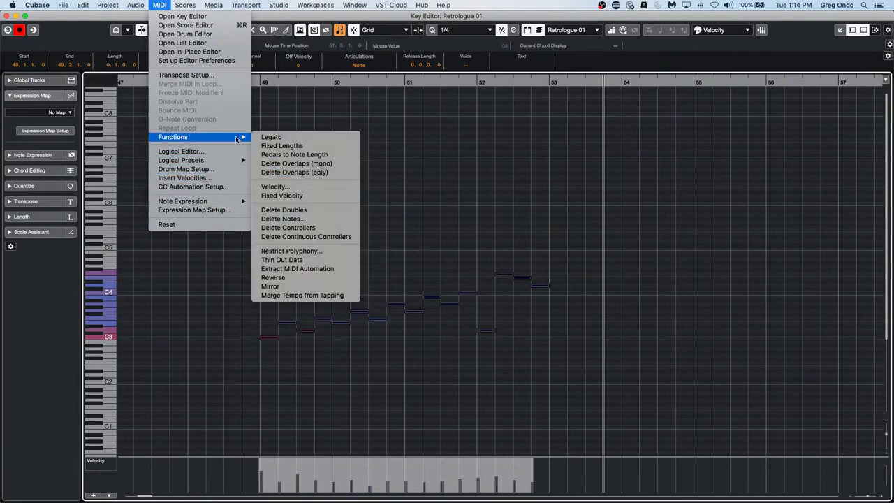
{"action": "left_click", "coordinate": [337, 288]}
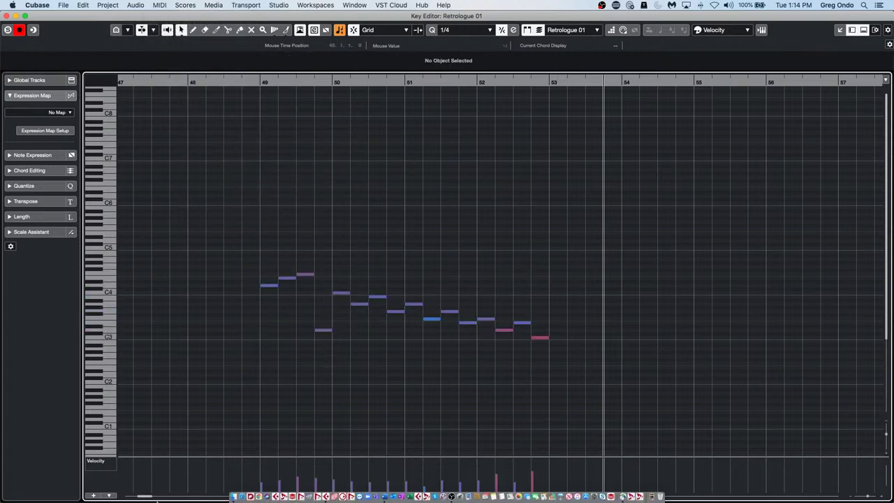
Step: Undo the mirroring of the notes, redo it for comparison, and undo it again
{"action": "key", "text": "super+z"}
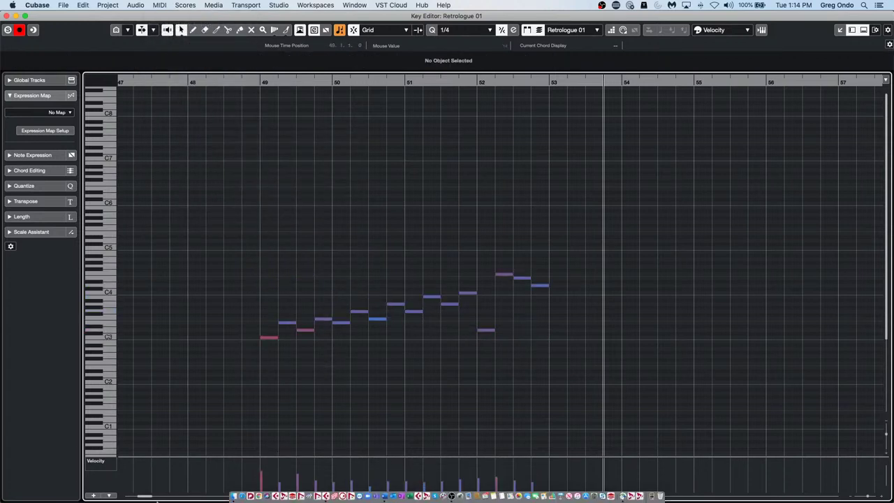
{"action": "key", "text": "super+shift+z"}
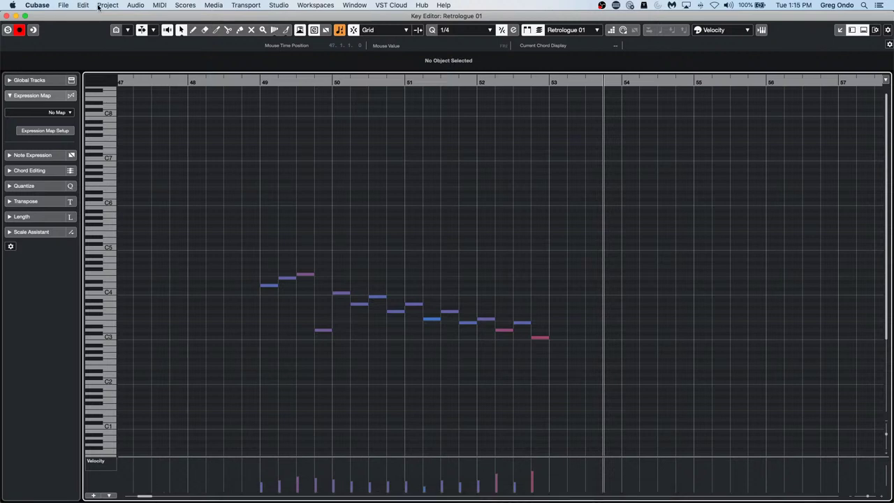
{"action": "key", "text": "super+z"}
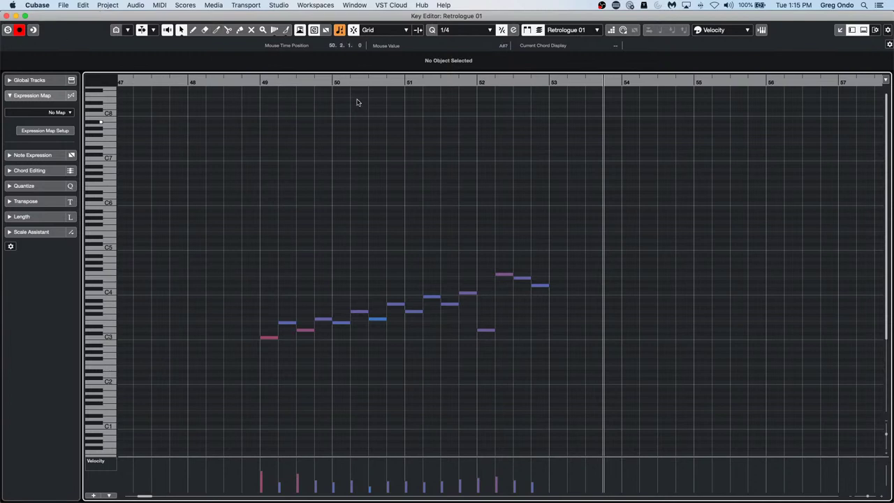
{"action": "left_click", "coordinate": [185, 5]}
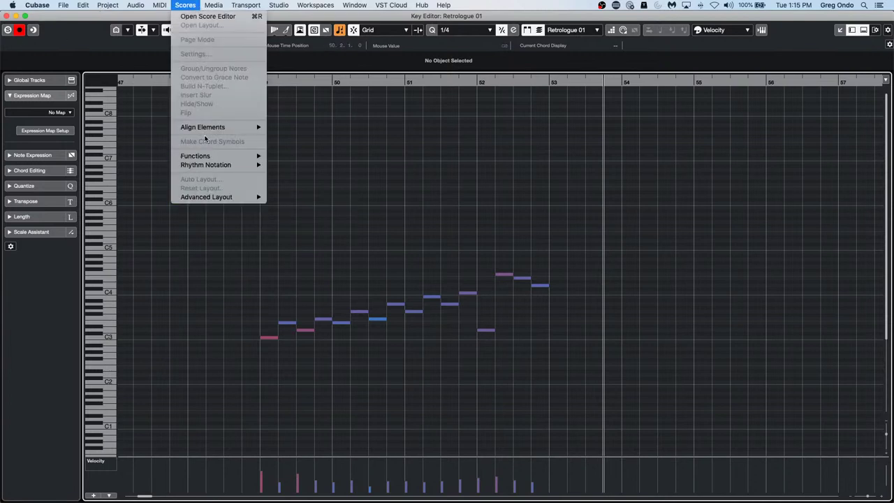
{"action": "left_click", "coordinate": [449, 217]}
Step: Select all the notes in bars 49 to 52 and open the Logical Editor for them
{"action": "left_click_drag", "start_coordinate": [245, 361], "coordinate": [641, 213]}
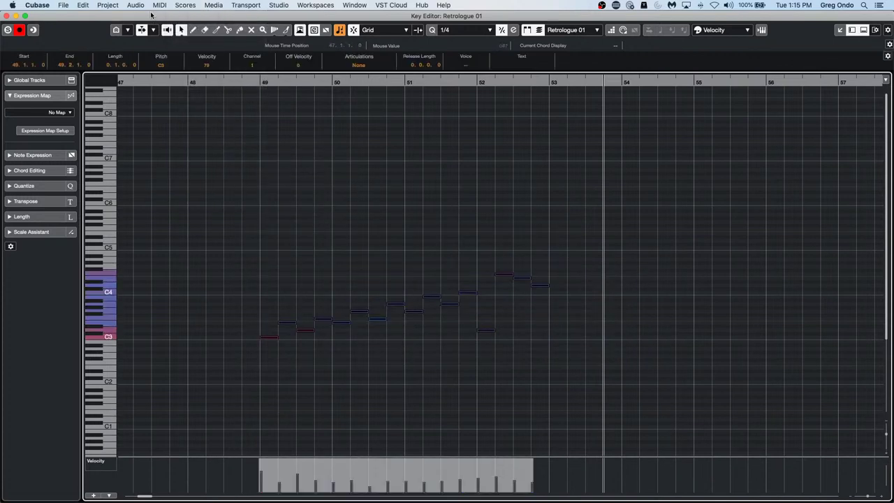
{"action": "left_click", "coordinate": [140, 6]}
{"action": "mouse_move", "coordinate": [158, 5]}
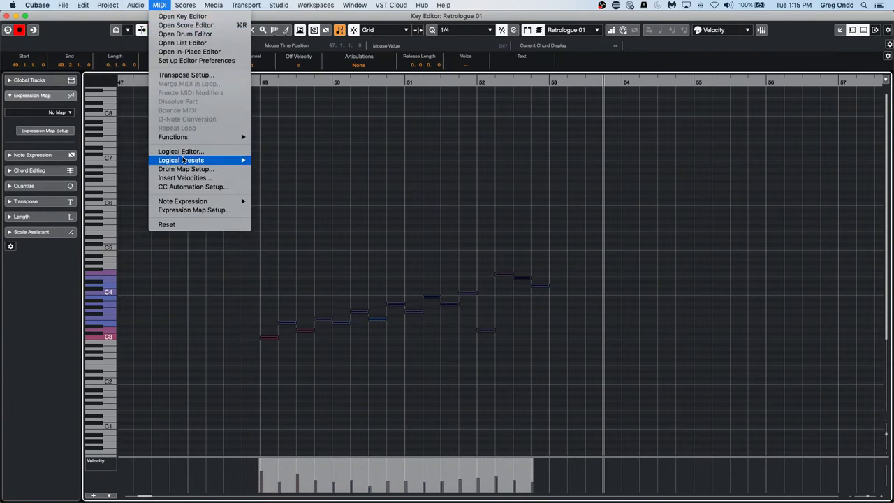
{"action": "left_click", "coordinate": [222, 152]}
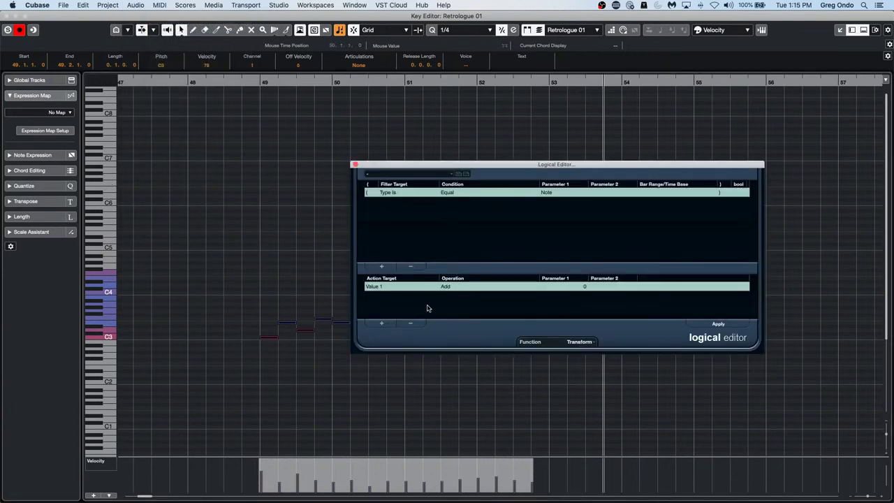
Step: Replace the Logical Editor's action line with a Value 1 action that uses Linear Change in Loop Range
{"action": "left_click", "coordinate": [408, 324]}
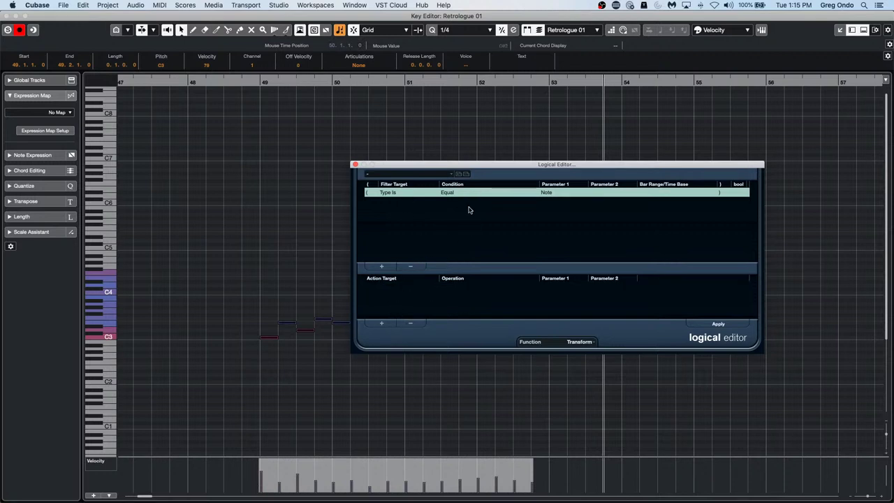
{"action": "left_click", "coordinate": [381, 323]}
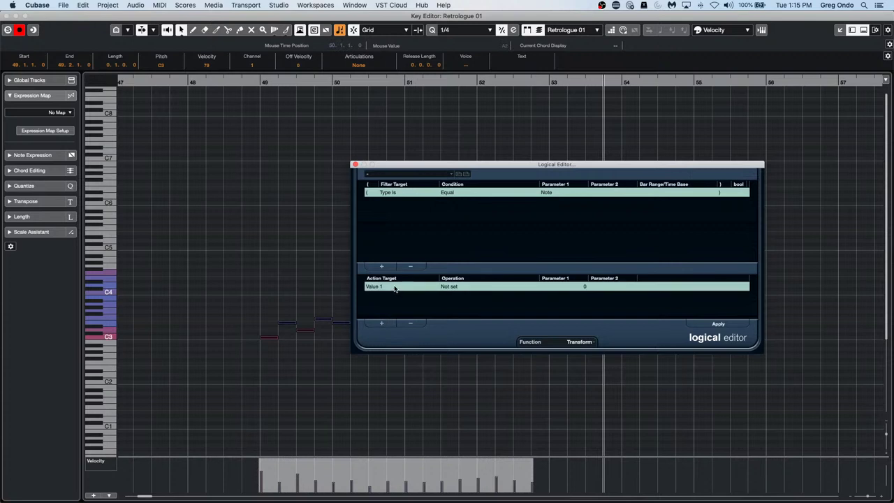
{"action": "left_click", "coordinate": [391, 285]}
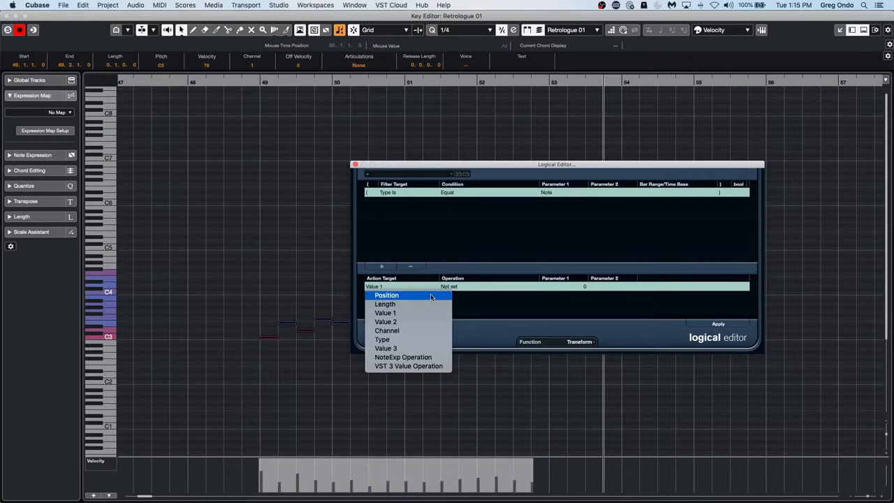
{"action": "left_click", "coordinate": [427, 313]}
{"action": "left_click", "coordinate": [467, 287]}
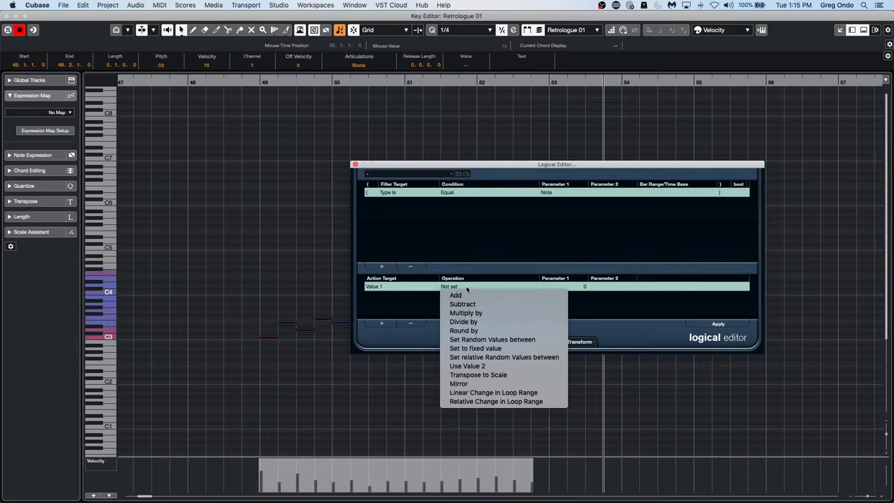
{"action": "left_click", "coordinate": [509, 394]}
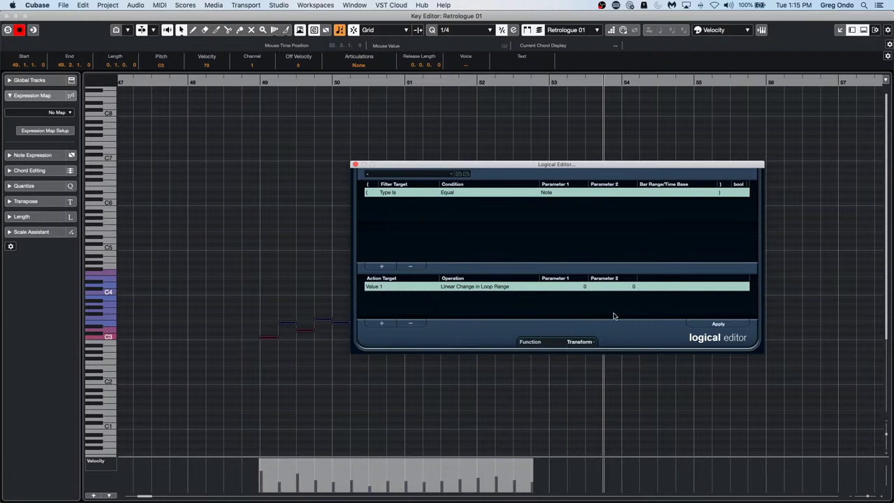
Step: Try the Linear Change in Loop Range action on the selected notes and move the Logical Editor aside to inspect their pitches
{"action": "left_click", "coordinate": [730, 325]}
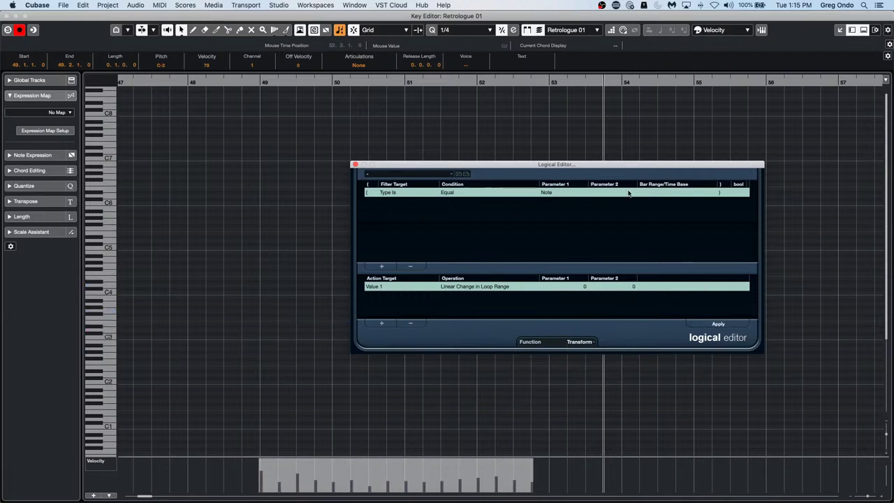
{"action": "left_click_drag", "start_coordinate": [615, 166], "coordinate": [723, 96]}
{"action": "left_click", "coordinate": [389, 443]}
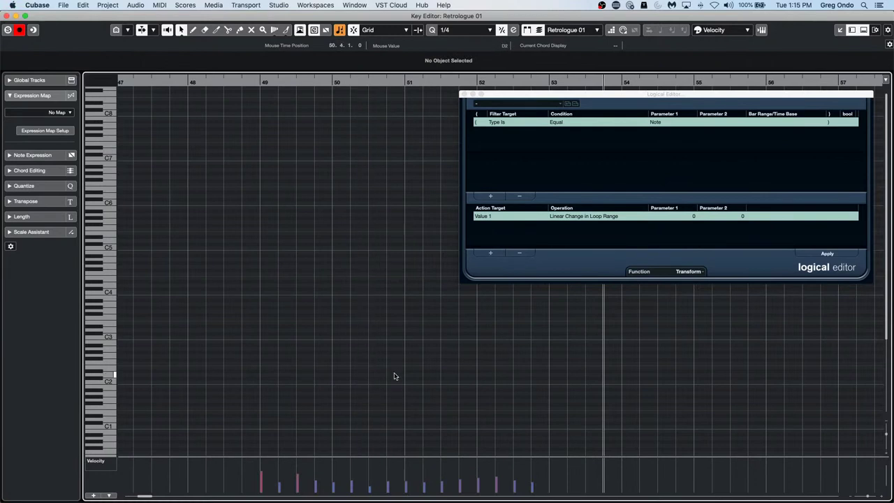
{"action": "scroll", "coordinate": [394, 376], "scroll_direction": "down", "scroll_amount": 5}
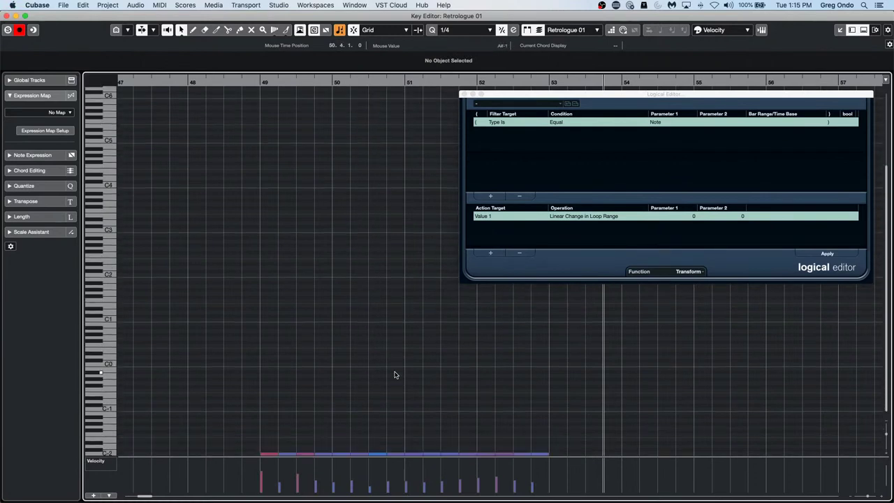
Step: Undo the Logical Editor's pitch change and close both the Logical Editor and the Key Editor window
{"action": "key", "text": "super+z"}
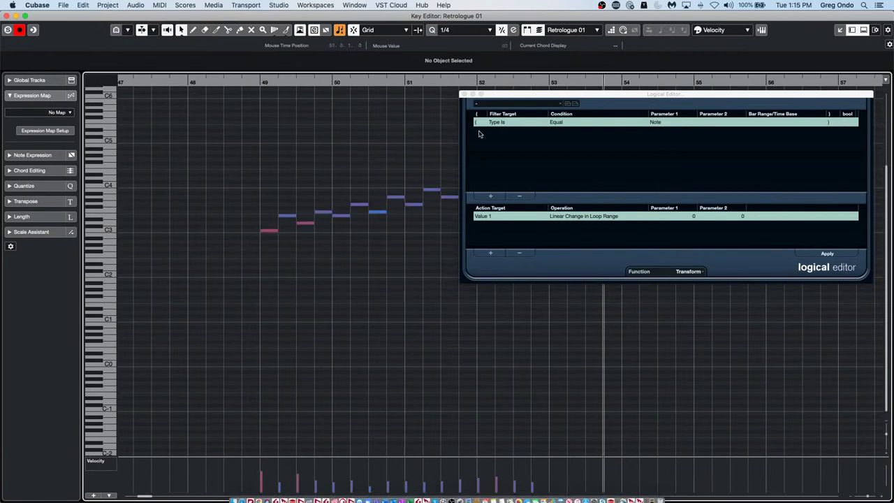
{"action": "left_click", "coordinate": [465, 95]}
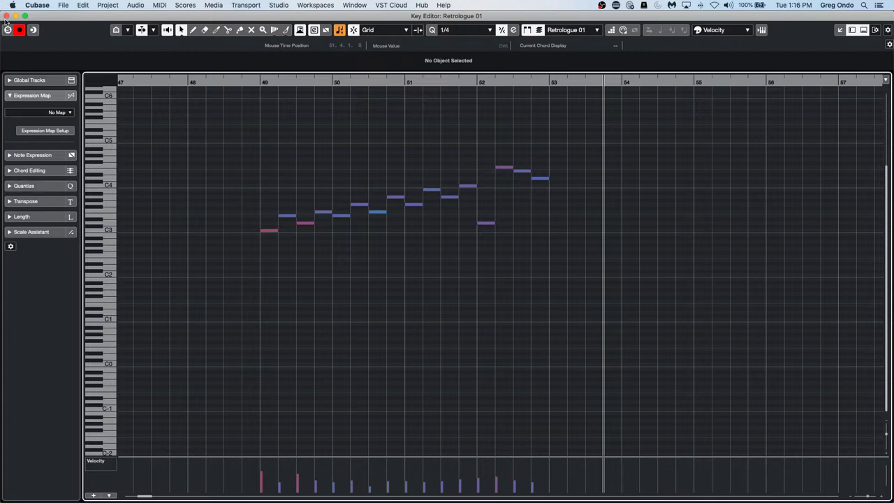
{"action": "left_click", "coordinate": [8, 16]}
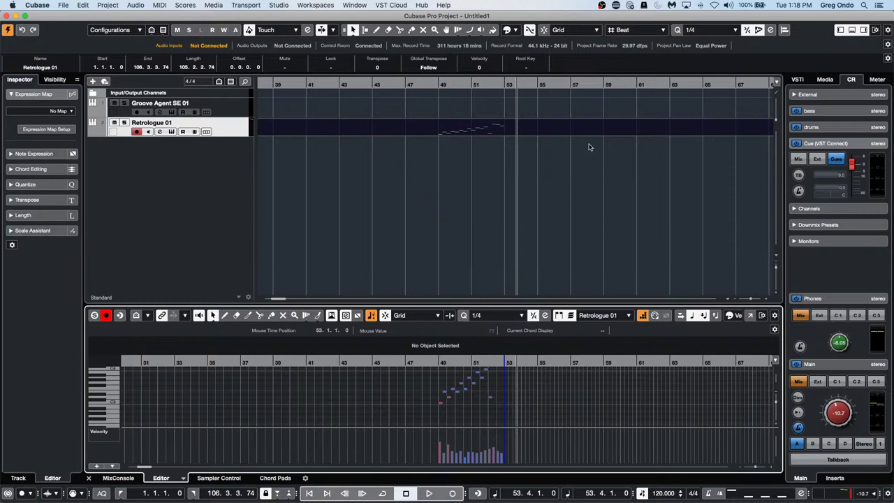
Step: Browse the Loops & Samples media to the DancefloorTechHouse content set
{"action": "right_click", "coordinate": [217, 159]}
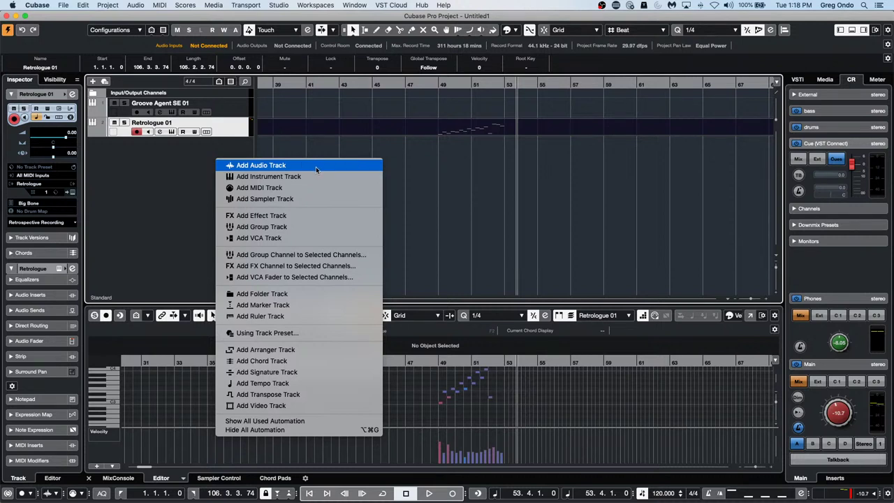
{"action": "left_click", "coordinate": [829, 80]}
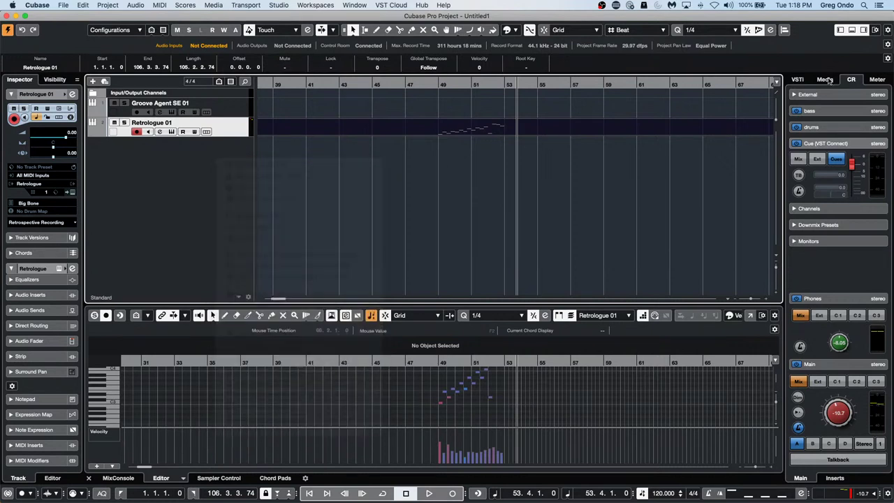
{"action": "left_click", "coordinate": [830, 82]}
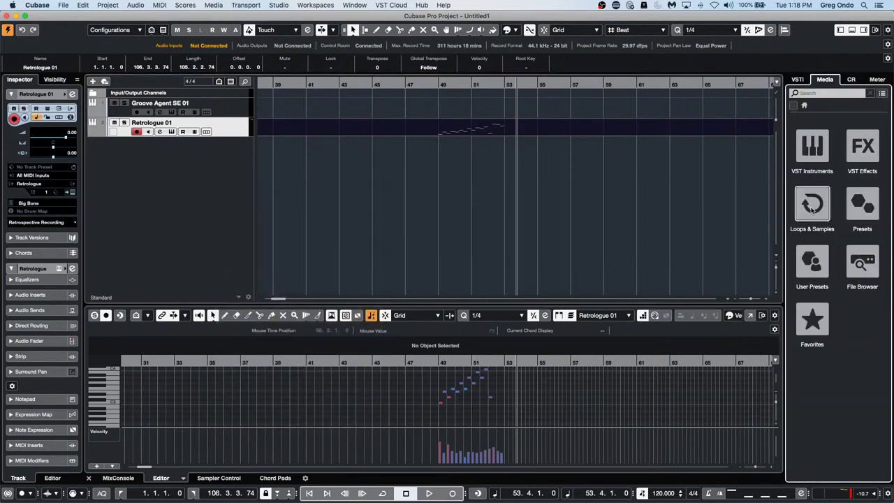
{"action": "left_click", "coordinate": [809, 210]}
{"action": "left_click", "coordinate": [812, 320]}
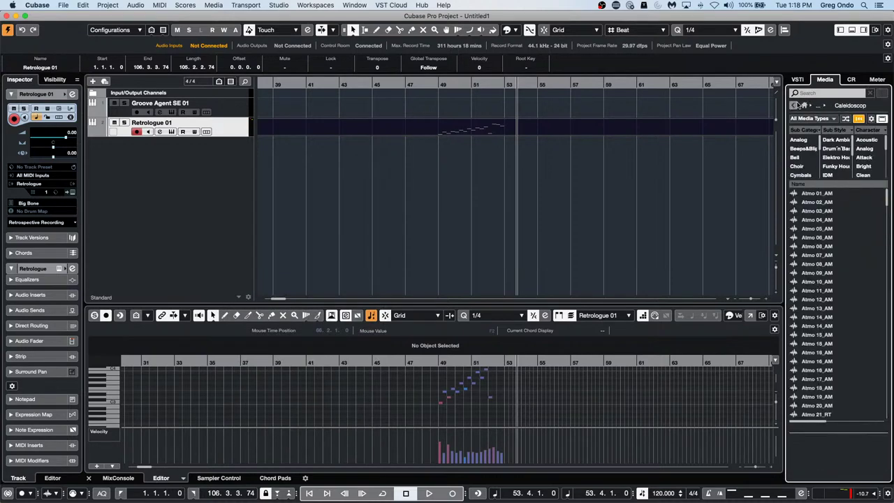
{"action": "left_click", "coordinate": [793, 105]}
{"action": "left_click", "coordinate": [861, 317]}
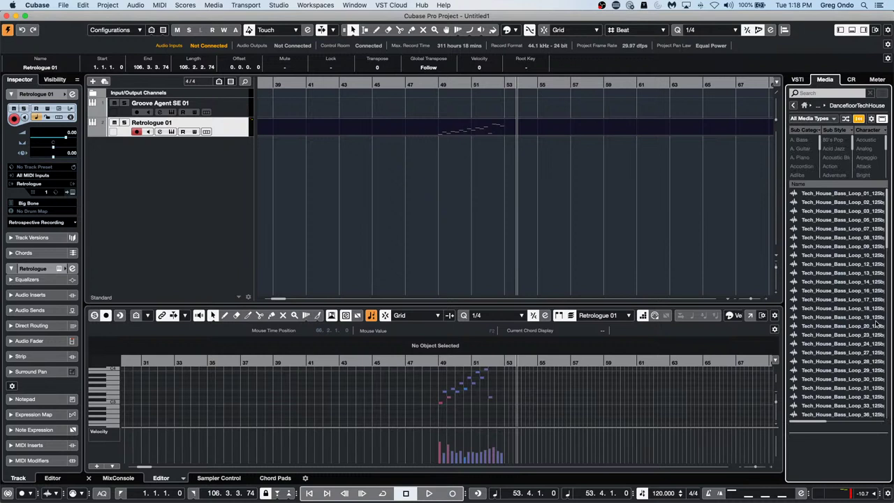
Step: Preview the Tech House bass loops 16, 23 and 19 from the media list
{"action": "left_click", "coordinate": [842, 282]}
{"action": "left_click", "coordinate": [845, 308]}
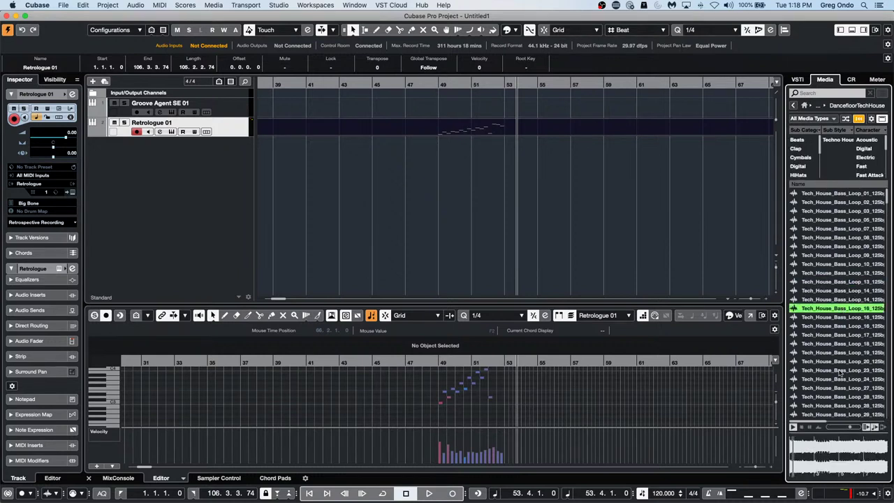
{"action": "left_click", "coordinate": [838, 371]}
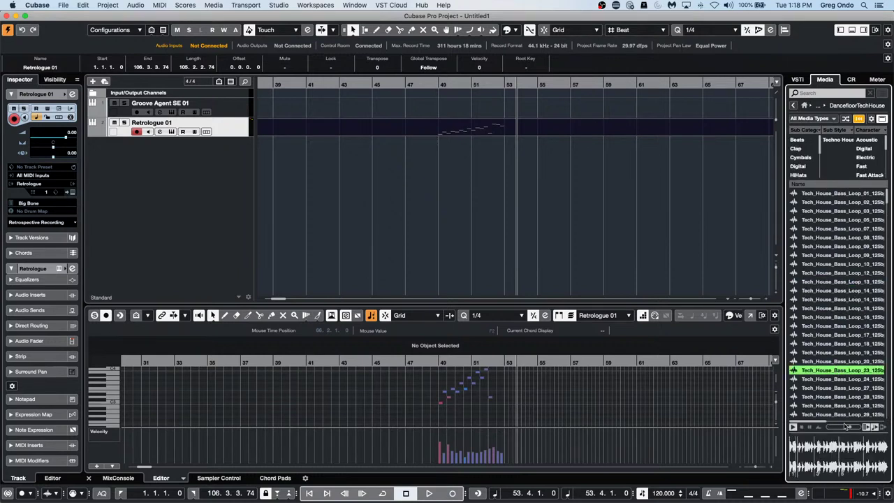
{"action": "left_click", "coordinate": [838, 353]}
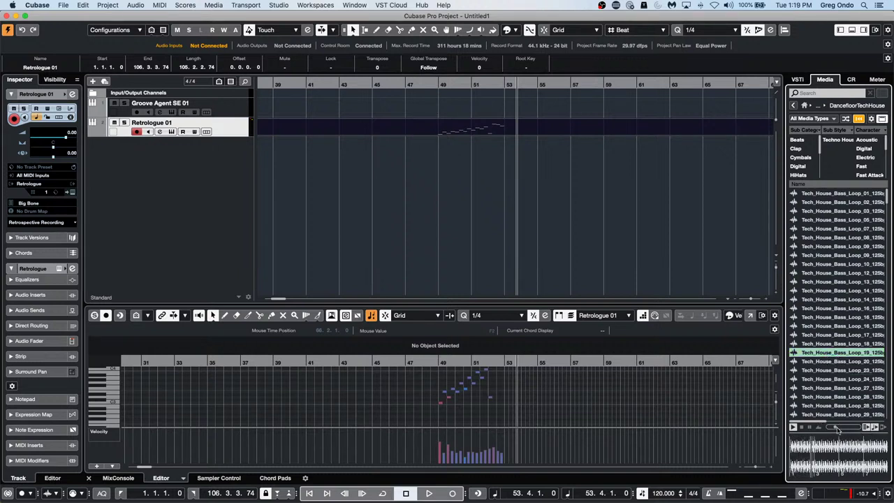
Step: Add Tech_House_Bass_Loop_19 on a new audio track at bar 1, using a low preview level
{"action": "double_click", "coordinate": [827, 353]}
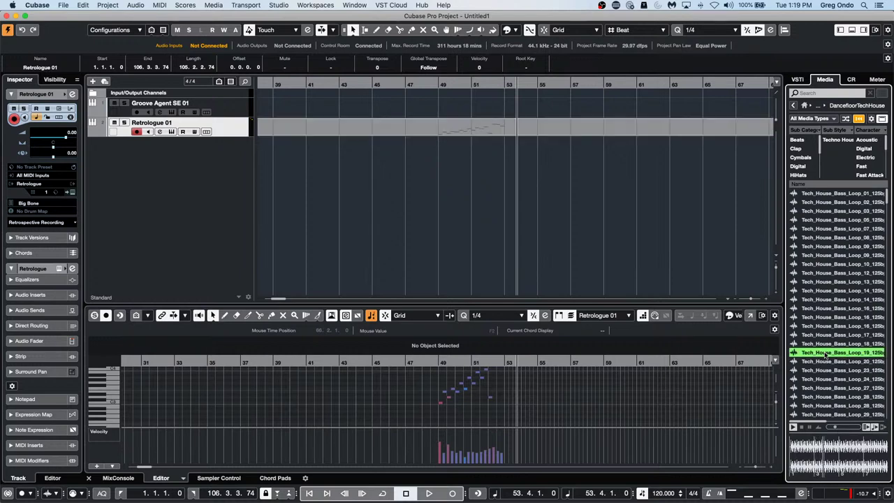
{"action": "left_click", "coordinate": [307, 85]}
{"action": "left_click_drag", "start_coordinate": [308, 68], "coordinate": [246, 44]}
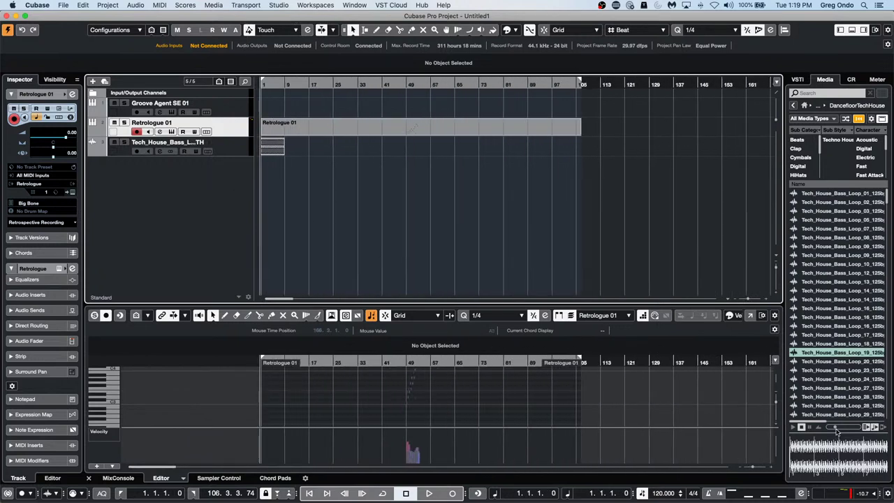
Step: Add Tech_House_Bass_Loop_29 on another new track with a raised preview level and show the MixConsole
{"action": "scroll", "coordinate": [836, 392], "scroll_direction": "down", "scroll_amount": 1}
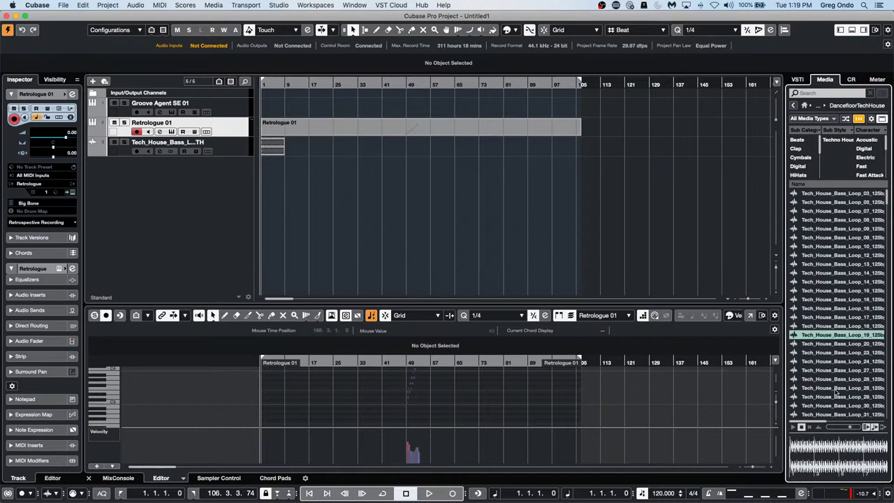
{"action": "left_click_drag", "start_coordinate": [830, 401], "coordinate": [181, 171]}
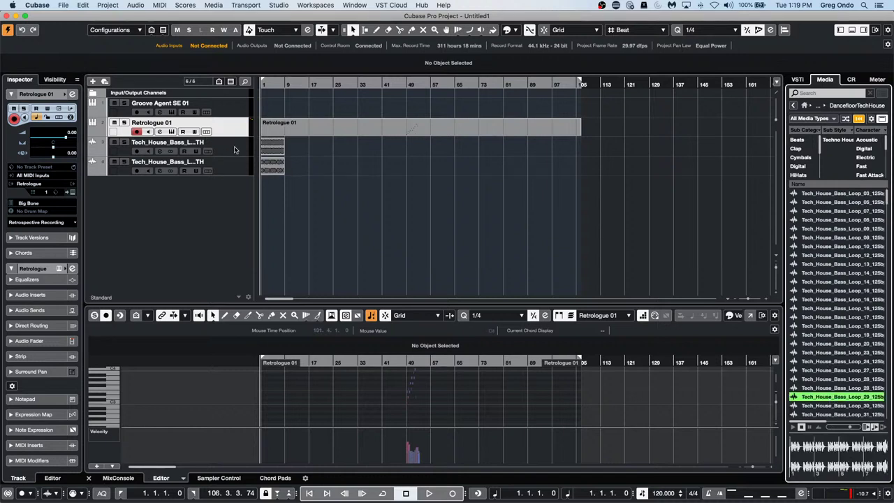
{"action": "left_click", "coordinate": [119, 477]}
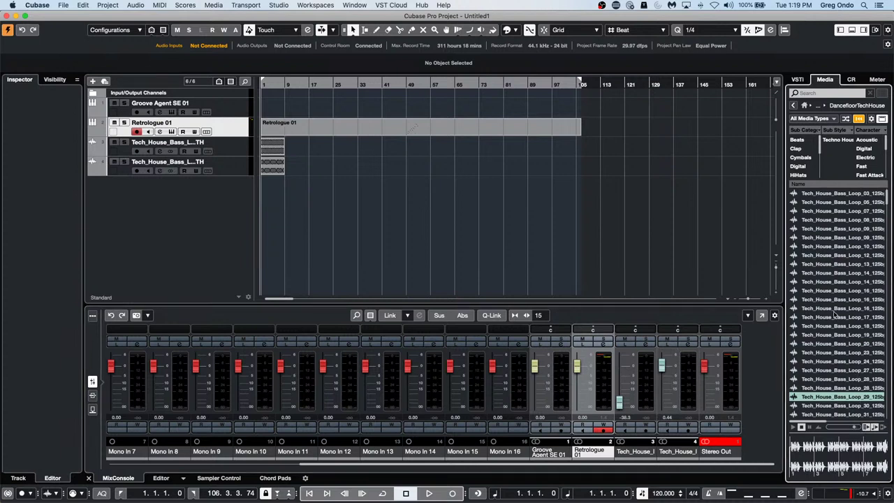
Step: Add bass loops 39 and 41 on new tracks with a high and a reduced preview level, and compare their faders in the MixConsole
{"action": "scroll", "coordinate": [836, 315], "scroll_direction": "down", "scroll_amount": 5}
{"action": "double_click", "coordinate": [824, 397]}
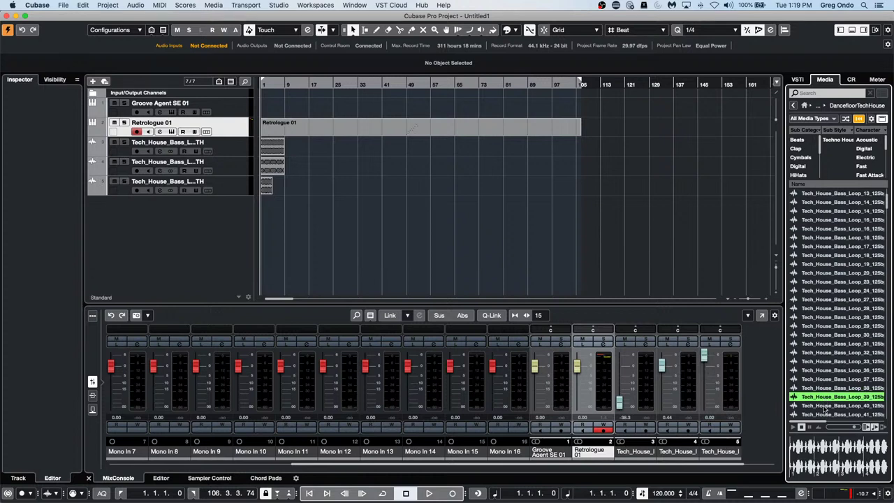
{"action": "left_click", "coordinate": [837, 428]}
{"action": "left_click_drag", "start_coordinate": [837, 430], "coordinate": [826, 428]}
{"action": "double_click", "coordinate": [836, 414]}
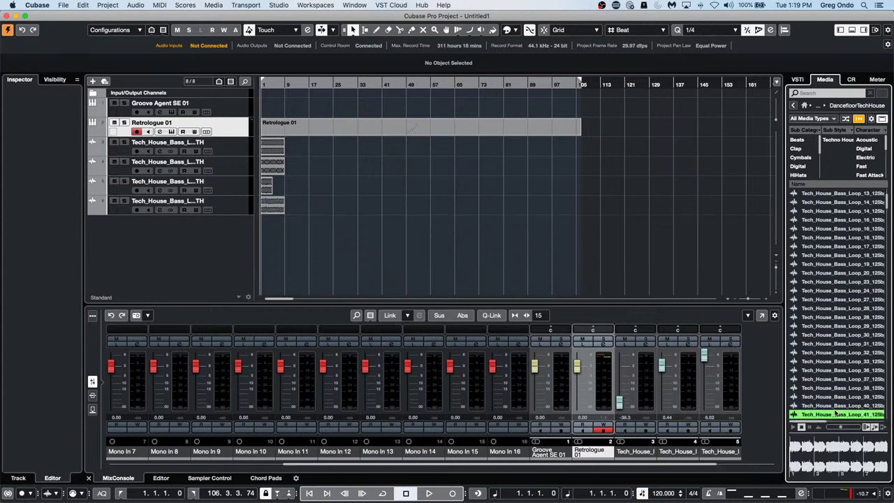
{"action": "left_click_drag", "start_coordinate": [584, 464], "coordinate": [662, 462]}
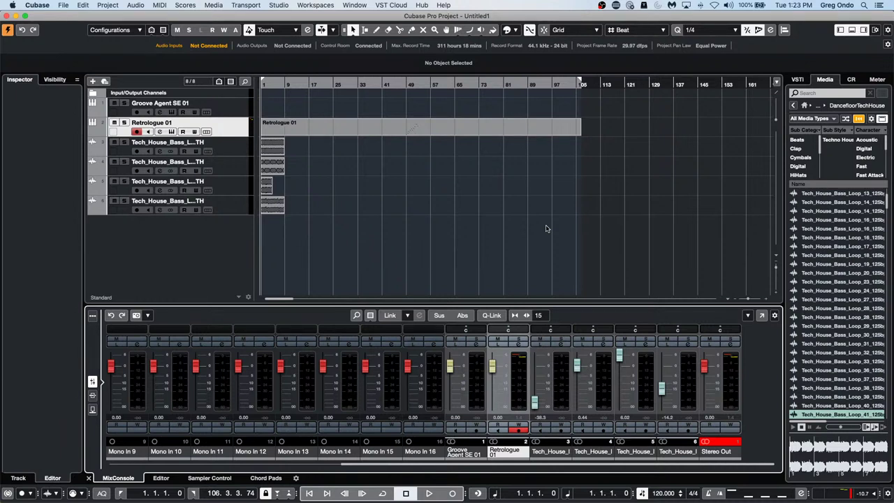
{"action": "mouse_move", "coordinate": [377, 499]}
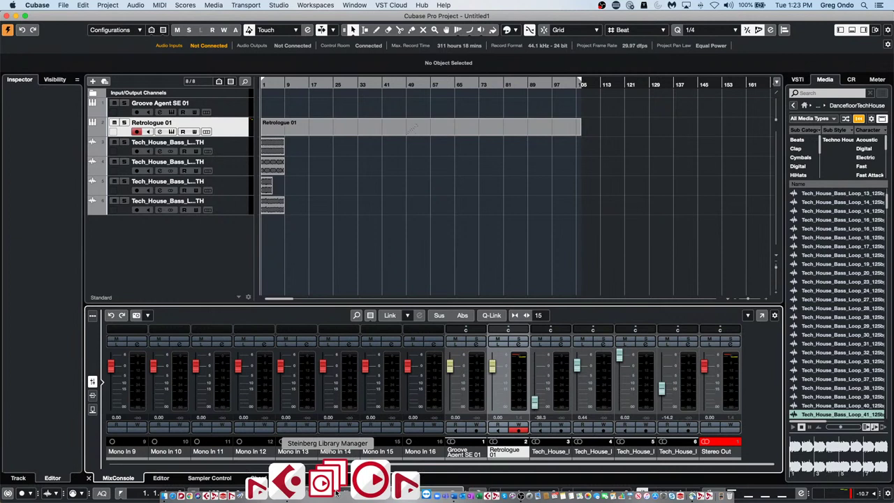
Step: Switch to Steinberg Library Manager and examine the installed Groove Agent and HALion libraries, then close it
{"action": "left_click", "coordinate": [336, 491]}
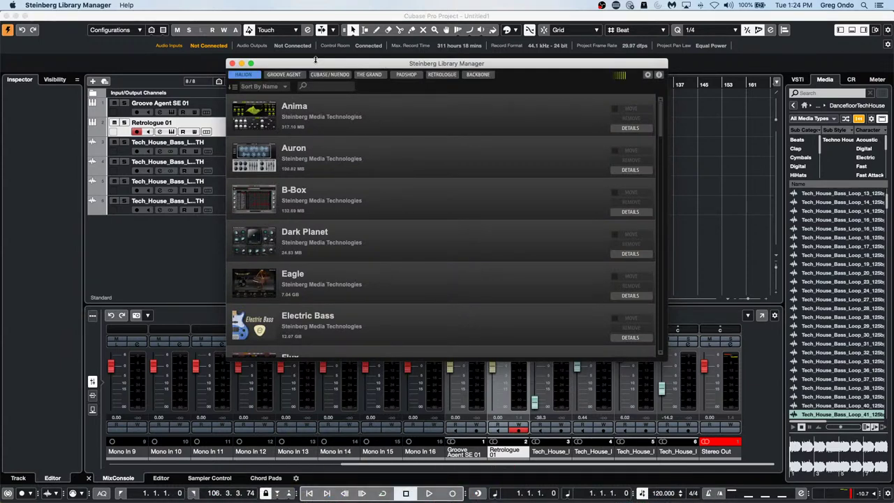
{"action": "left_click", "coordinate": [286, 75]}
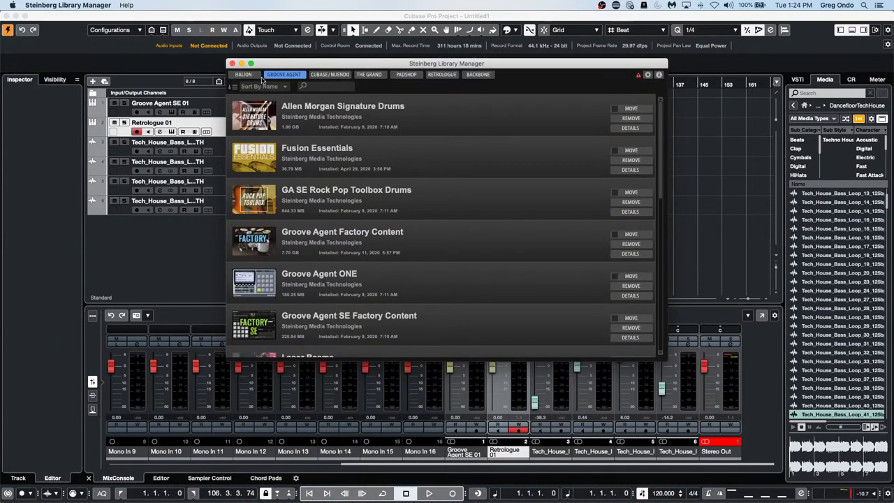
{"action": "left_click", "coordinate": [243, 75]}
{"action": "scroll", "coordinate": [332, 192], "scroll_direction": "down", "scroll_amount": 5}
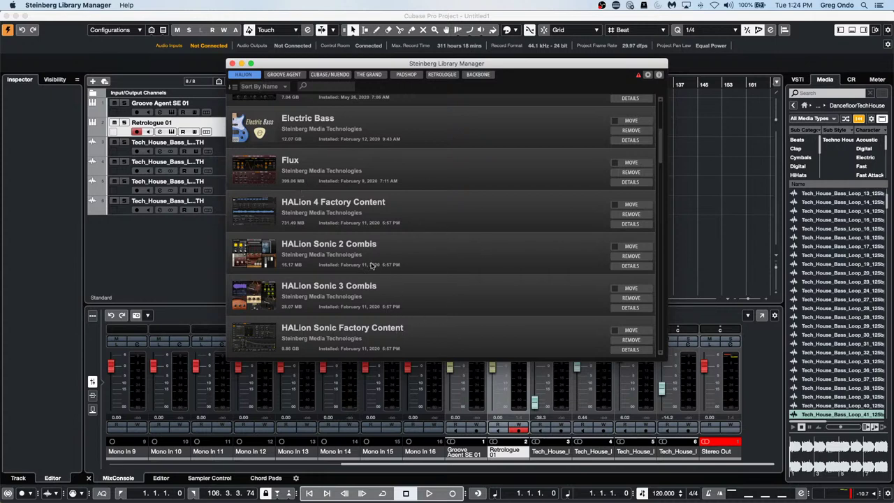
{"action": "scroll", "coordinate": [373, 262], "scroll_direction": "down", "scroll_amount": 12}
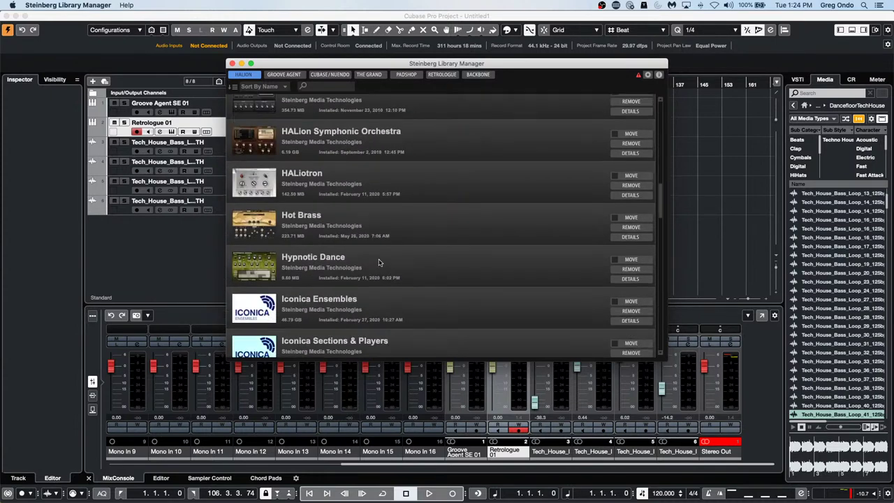
{"action": "scroll", "coordinate": [378, 262], "scroll_direction": "down", "scroll_amount": 5}
{"action": "scroll", "coordinate": [378, 262], "scroll_direction": "up", "scroll_amount": 20}
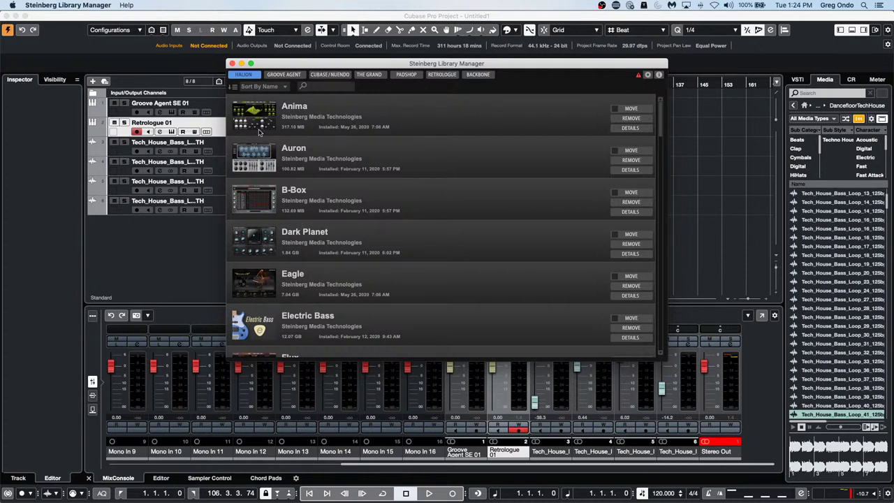
{"action": "left_click", "coordinate": [232, 64]}
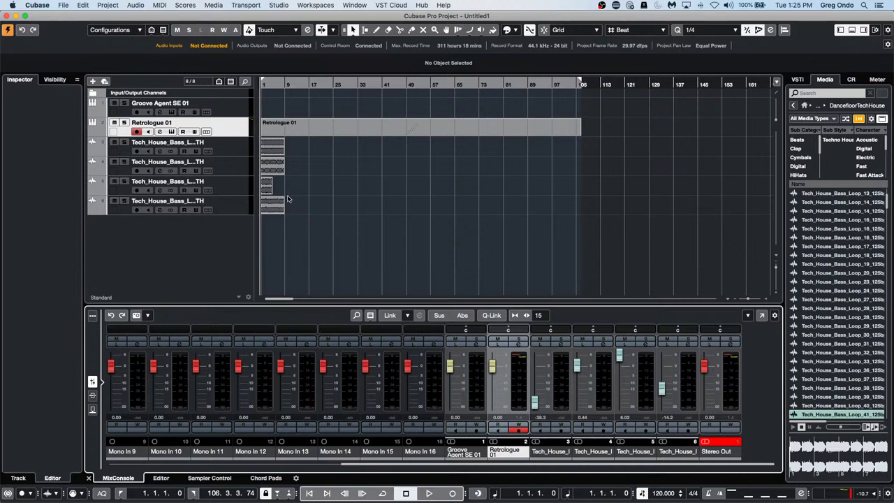
Step: Play the project from the start with the first bass loop track soloed and raise its fader to about -0.25 dB
{"action": "left_click", "coordinate": [237, 146]}
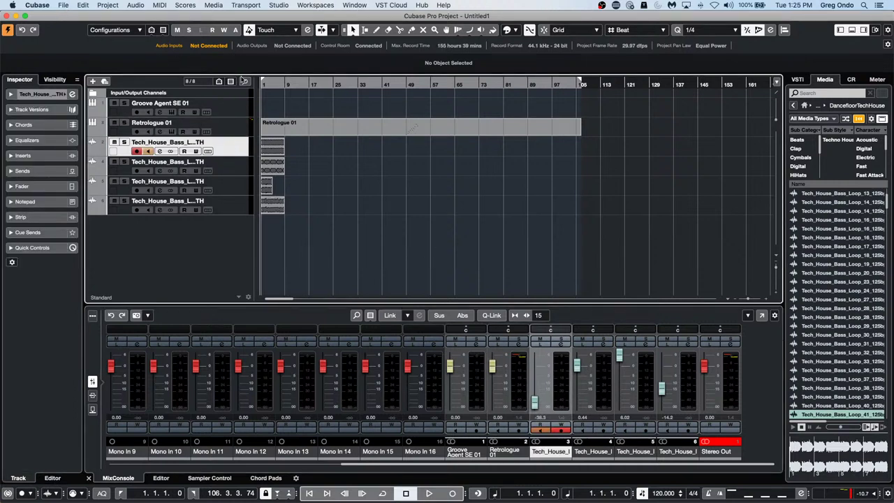
{"action": "left_click_drag", "start_coordinate": [280, 86], "coordinate": [231, 84]}
{"action": "key", "text": "space"}
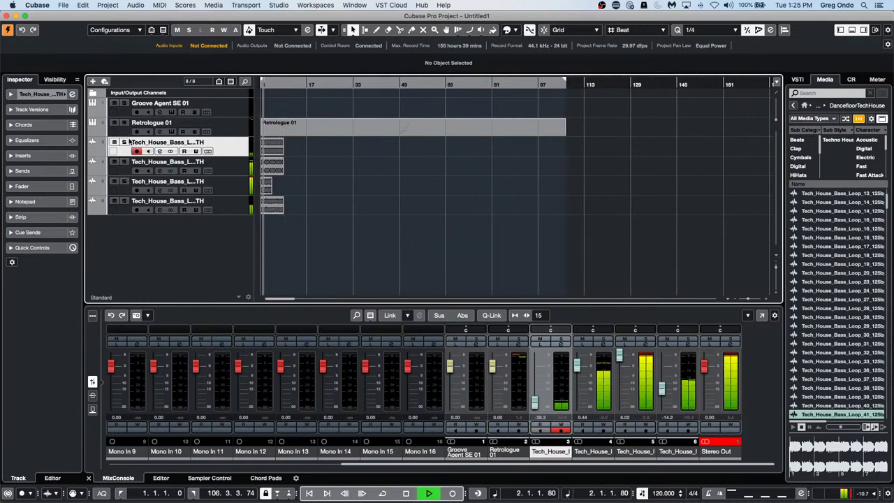
{"action": "left_click", "coordinate": [124, 142]}
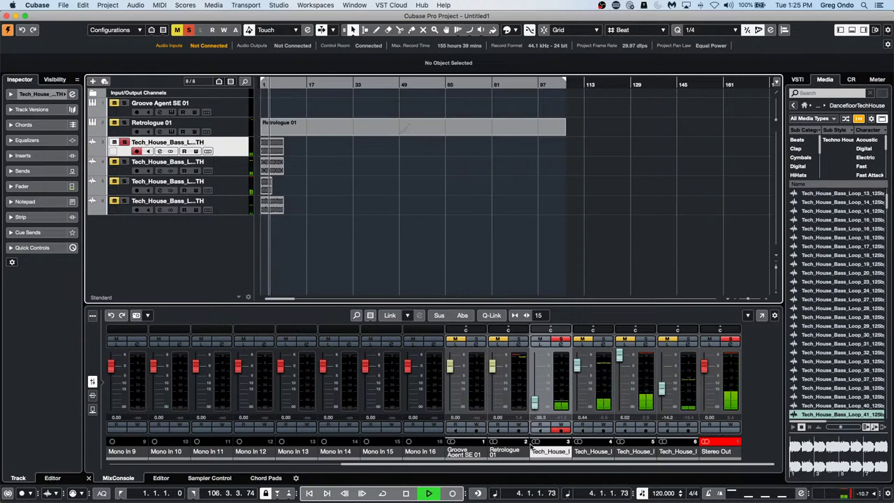
{"action": "left_click_drag", "start_coordinate": [534, 405], "coordinate": [538, 372]}
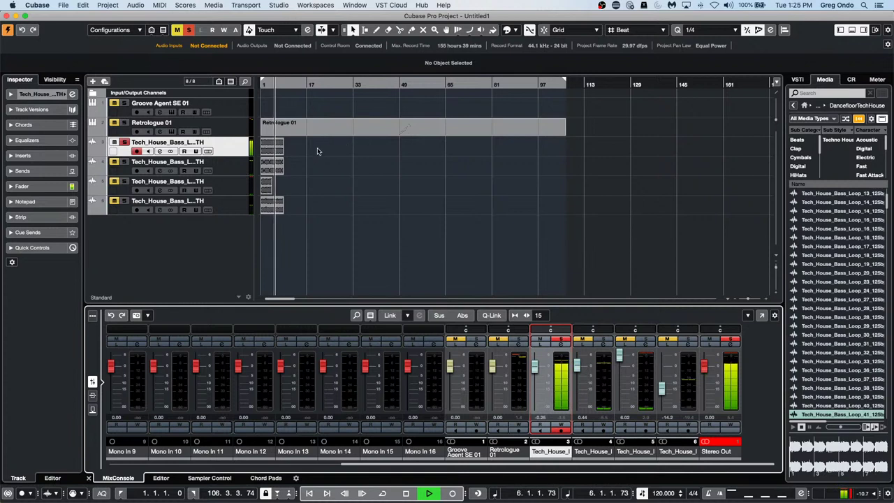
{"action": "key", "text": "space"}
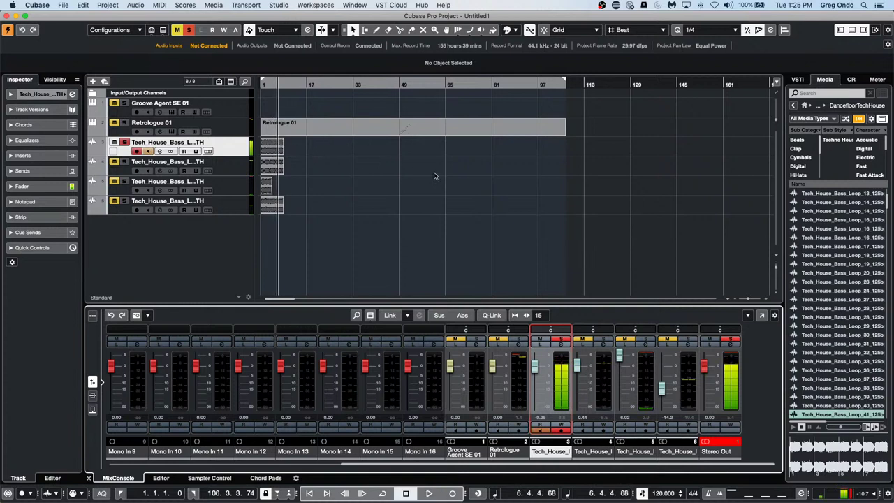
Step: Load the first track's bass loop event into Sampler Control as a new sampler track
{"action": "left_click", "coordinate": [271, 149]}
{"action": "key", "text": "l"}
{"action": "left_click", "coordinate": [210, 478]}
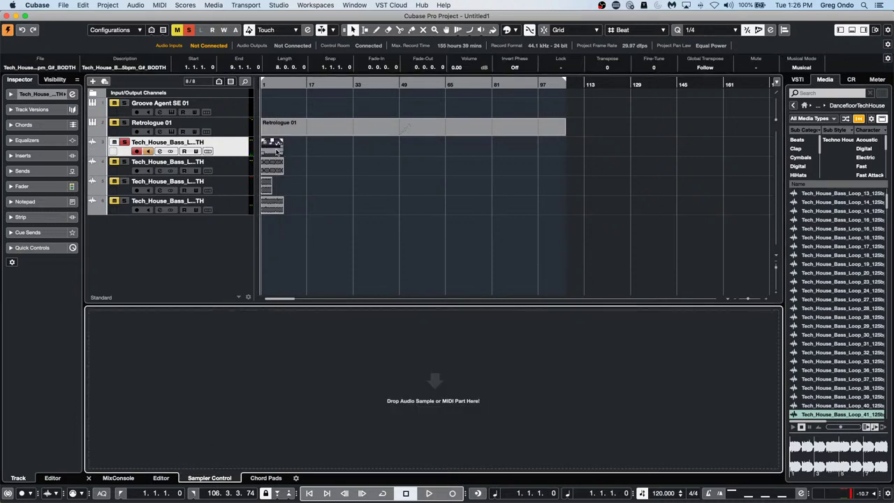
{"action": "left_click_drag", "start_coordinate": [276, 146], "coordinate": [399, 369]}
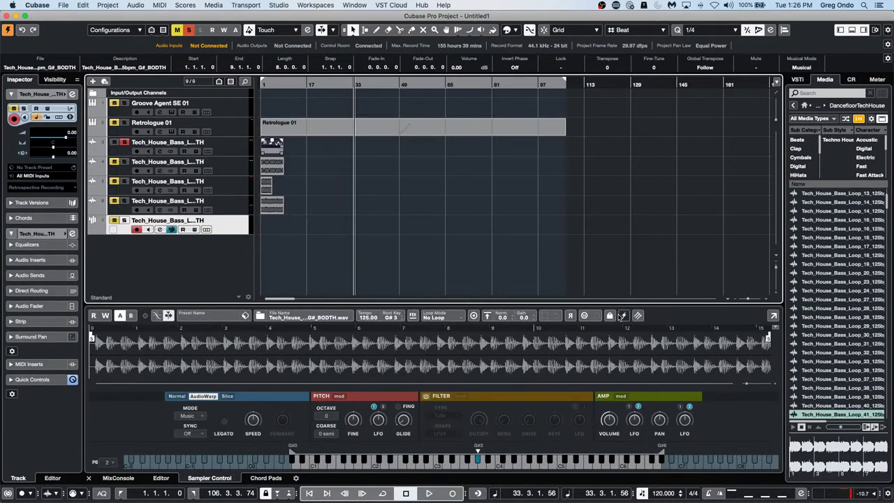
Step: Enable monophonic playback and its adjacent note option for the sample, and compare Normal with AudioWarp mode, keeping AudioWarp
{"action": "left_click", "coordinate": [583, 316]}
{"action": "left_click", "coordinate": [597, 316]}
{"action": "left_click", "coordinate": [179, 397]}
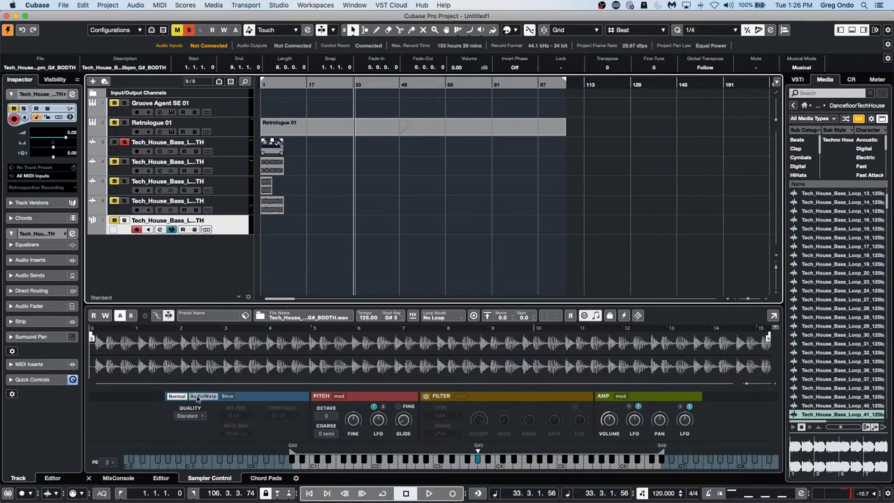
{"action": "left_click", "coordinate": [199, 396]}
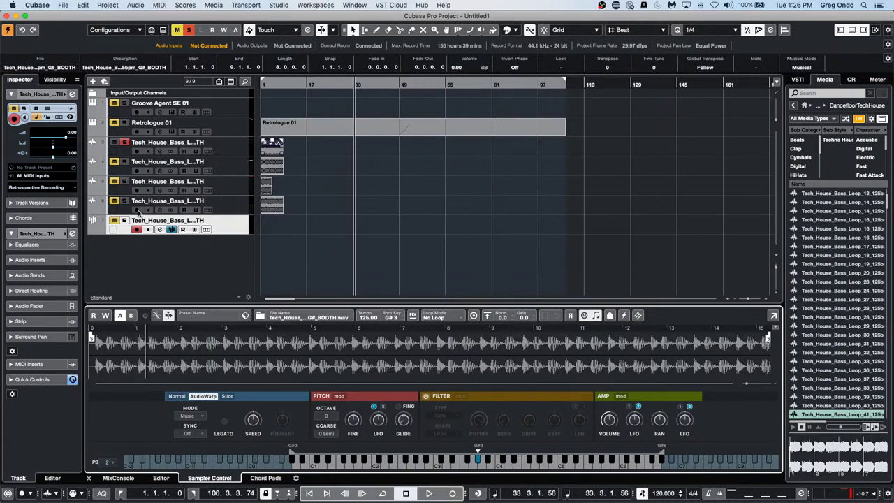
Step: Unmute the sampler track and audition the sample while toggling the monophonic playback options, leaving them enabled
{"action": "left_click", "coordinate": [114, 222]}
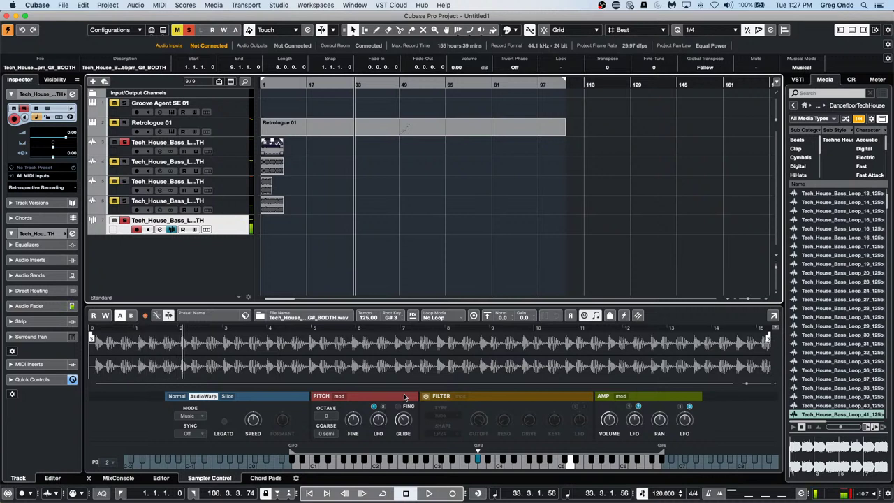
{"action": "left_click", "coordinate": [582, 316]}
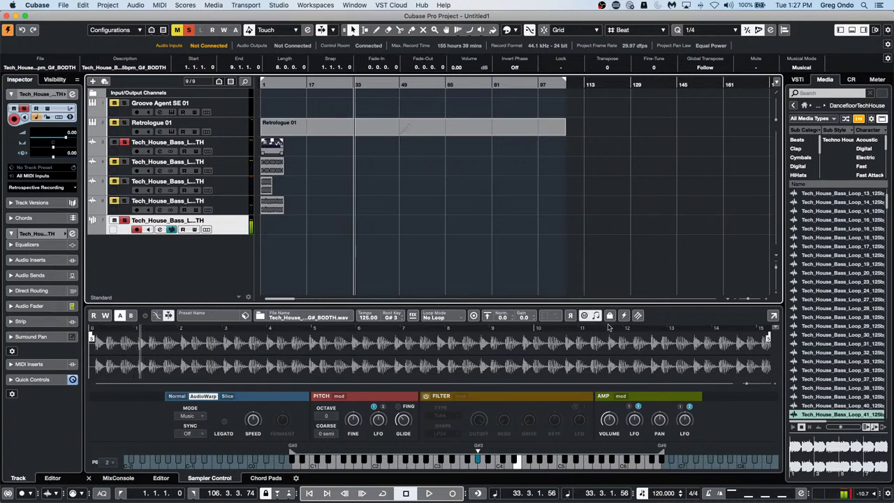
{"action": "left_click", "coordinate": [595, 316]}
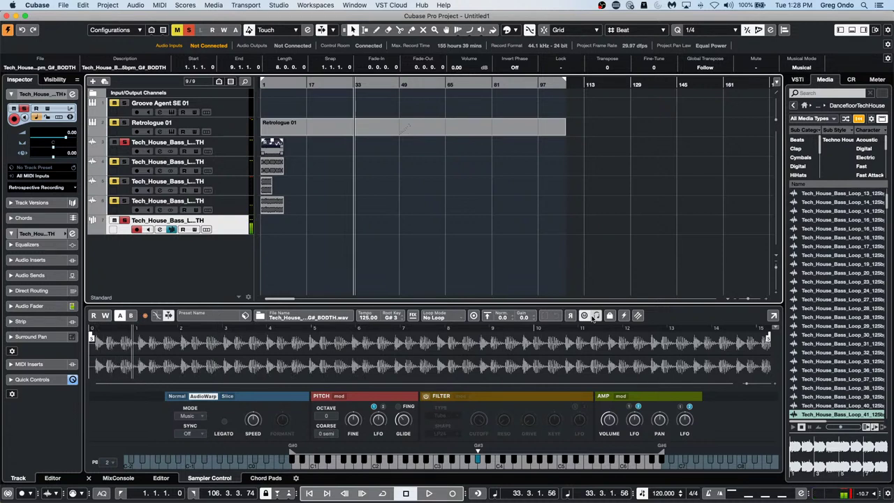
{"action": "left_click", "coordinate": [595, 316]}
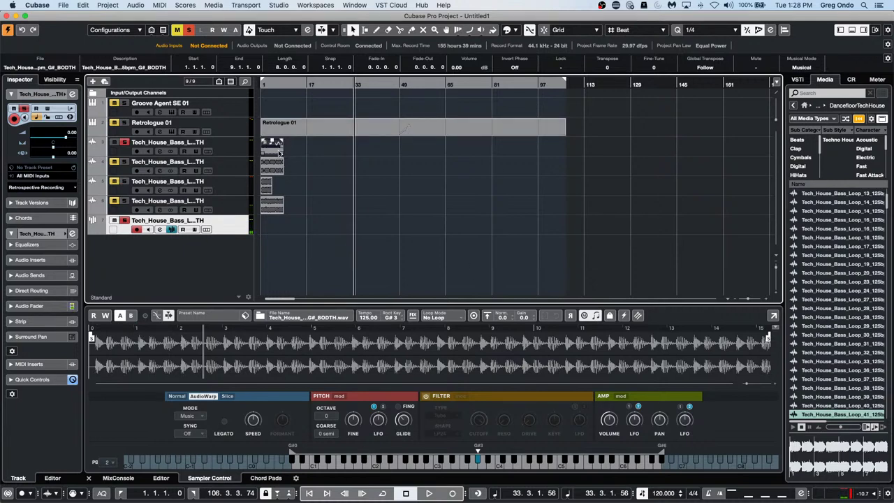
Step: Move the bass loop 19 event to about bar 36 and show it in the Sample Editor
{"action": "left_click_drag", "start_coordinate": [274, 155], "coordinate": [378, 153]}
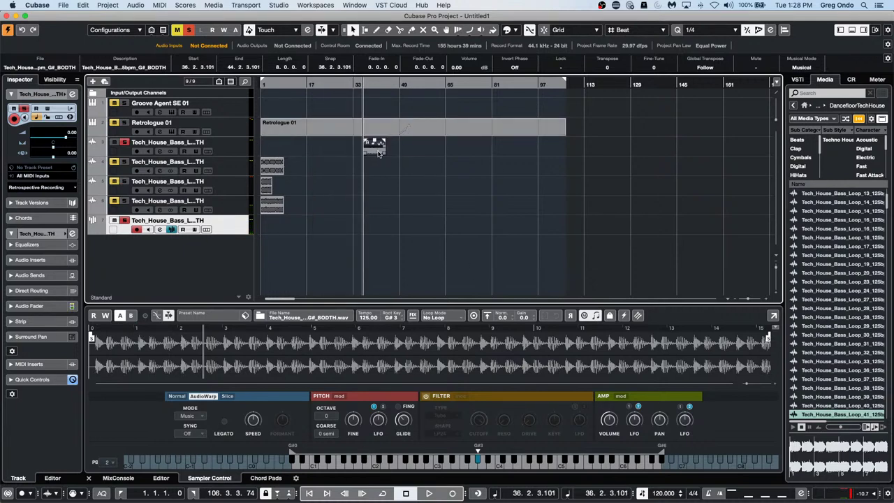
{"action": "double_click", "coordinate": [377, 153]}
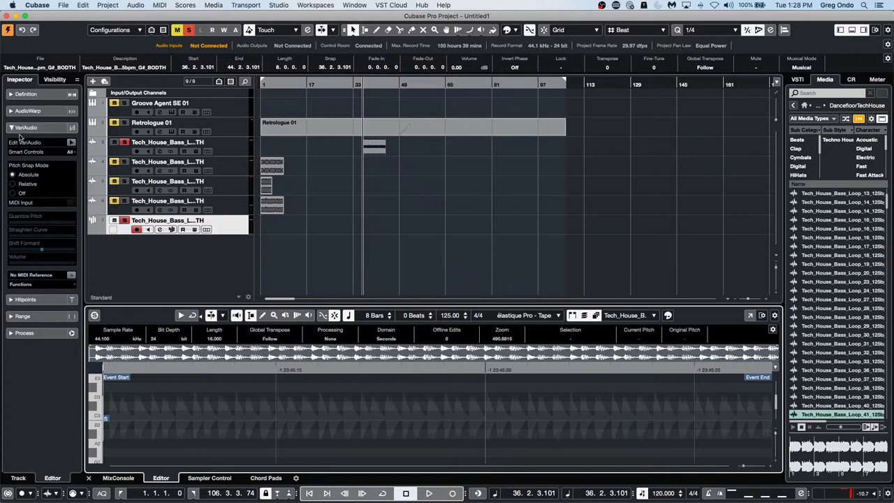
{"action": "left_click", "coordinate": [373, 150]}
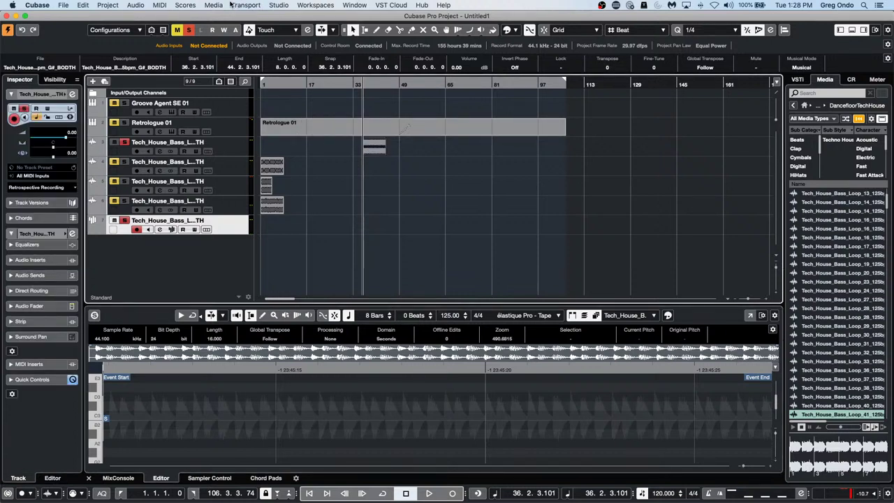
Step: Add a Pitch Shift offline process to the bass loop 19 event, setting its envelope range to 12
{"action": "key", "text": "F7"}
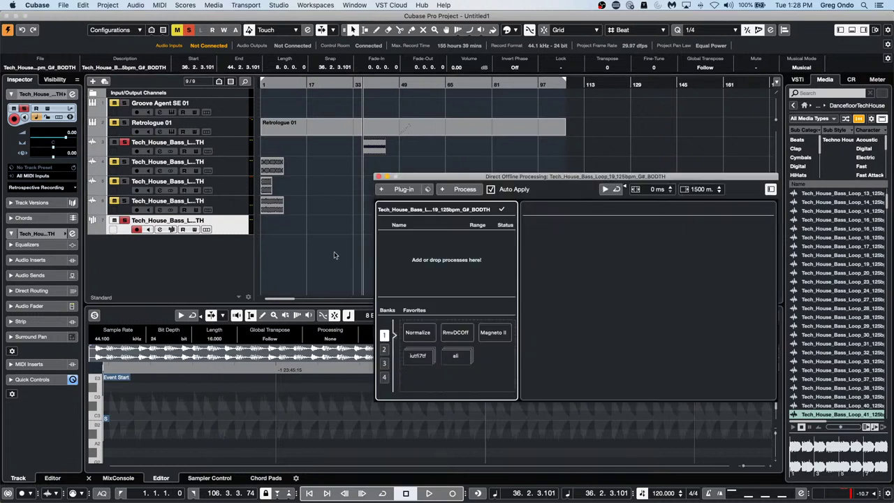
{"action": "left_click", "coordinate": [464, 189]}
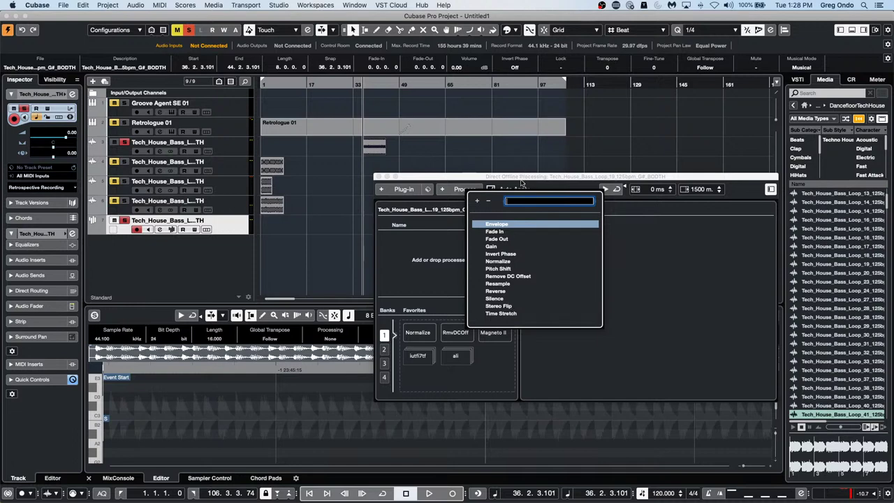
{"action": "left_click", "coordinate": [513, 269]}
{"action": "scroll", "coordinate": [677, 379], "scroll_direction": "down", "scroll_amount": 20}
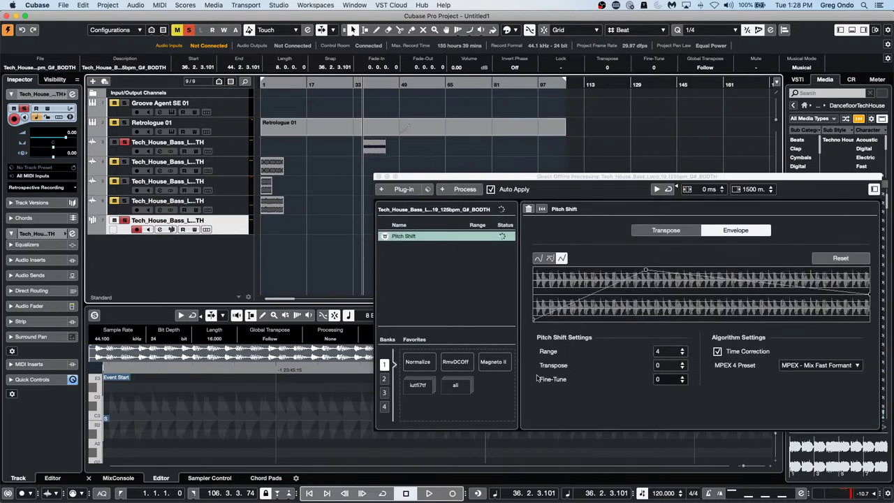
{"action": "scroll", "coordinate": [673, 367], "scroll_direction": "down", "scroll_amount": 7}
{"action": "scroll", "coordinate": [677, 354], "scroll_direction": "up", "scroll_amount": 4}
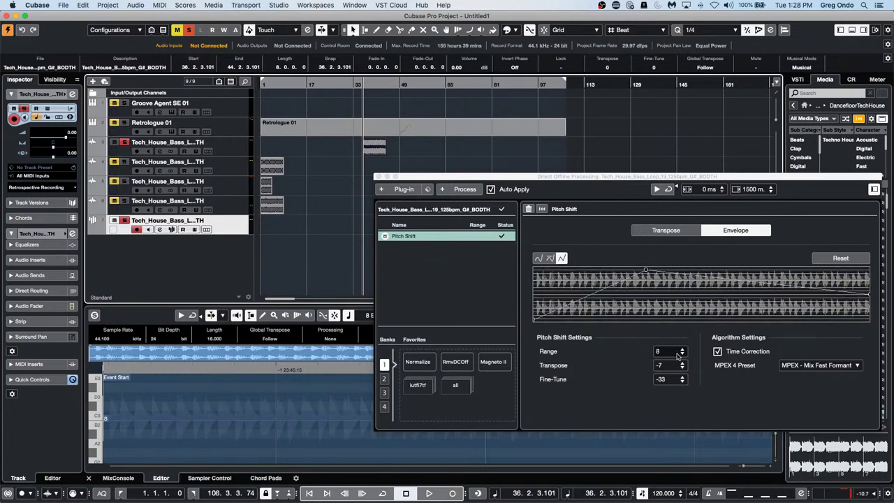
{"action": "scroll", "coordinate": [677, 354], "scroll_direction": "up", "scroll_amount": 4}
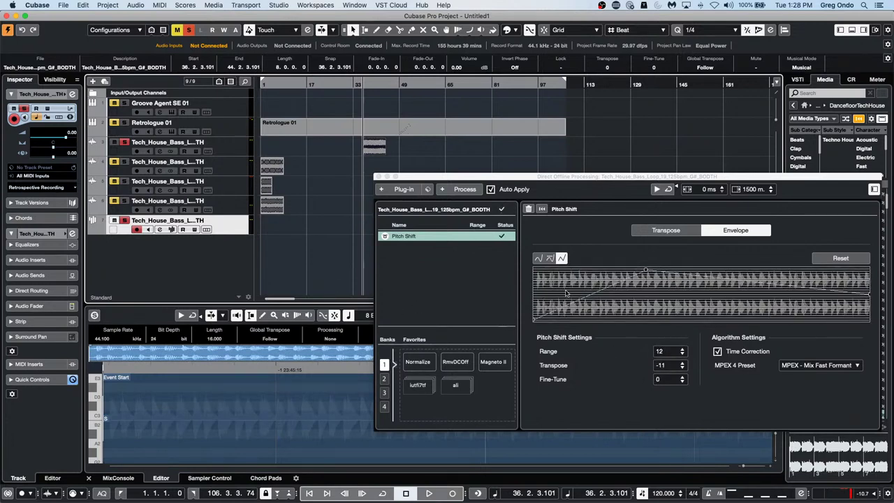
Step: Move the pitch envelope's peak point to about mid-loop with a transpose of 9, and play the processed event
{"action": "left_click", "coordinate": [868, 298]}
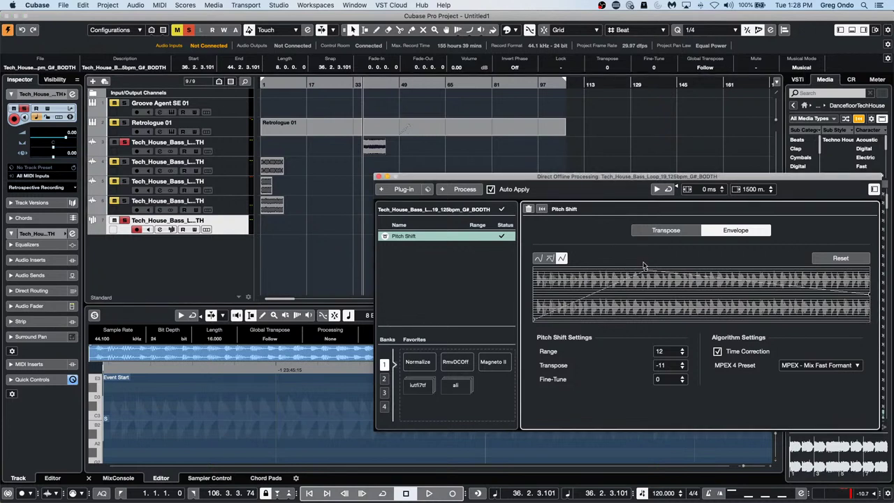
{"action": "left_click_drag", "start_coordinate": [646, 270], "coordinate": [708, 275]}
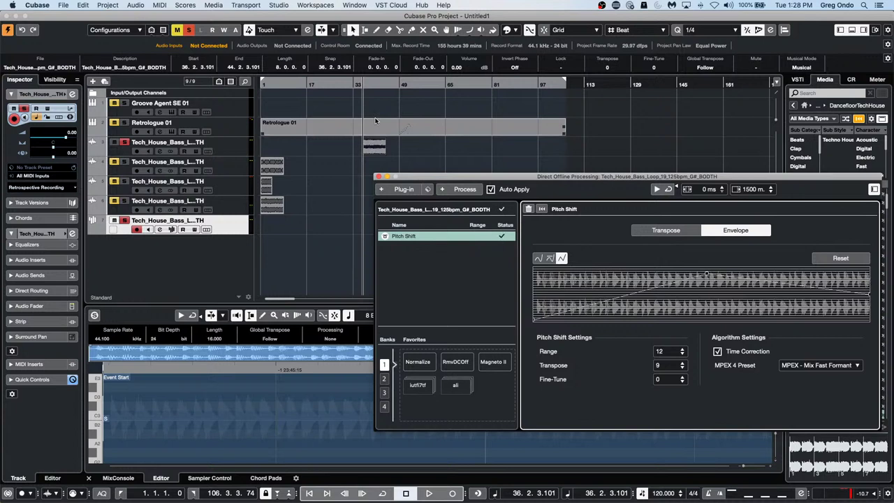
{"action": "key", "text": "space"}
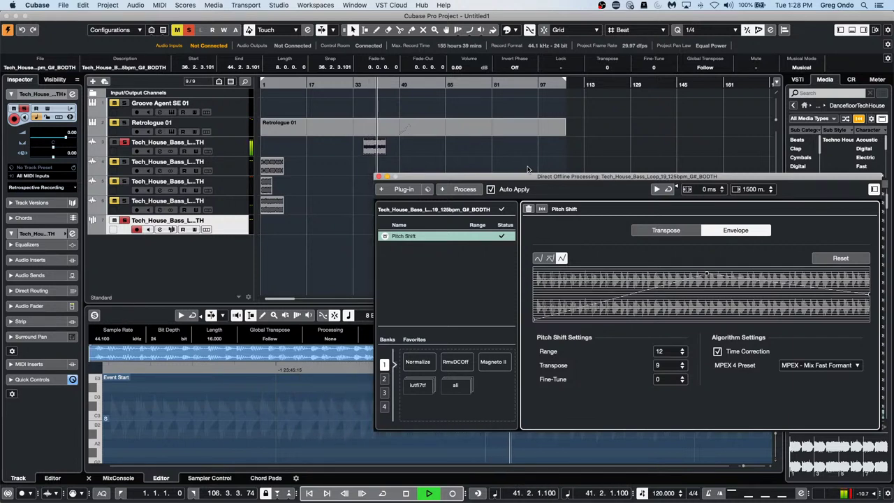
{"action": "key", "text": "space"}
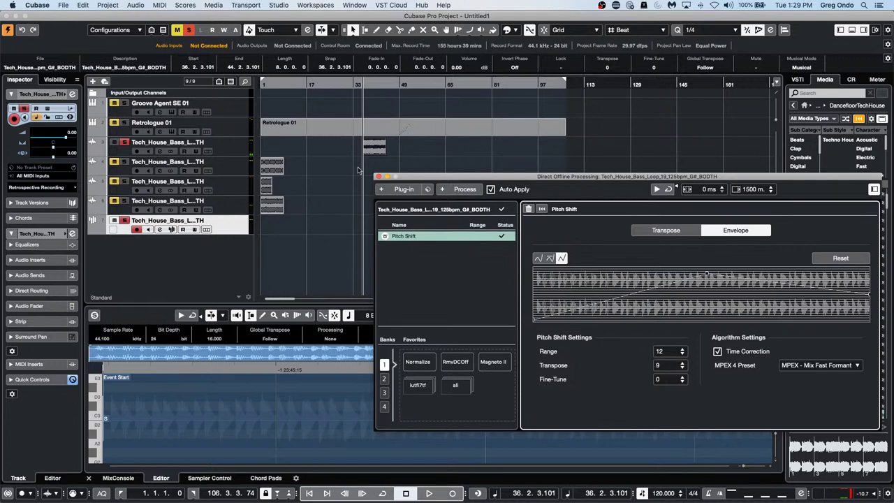
{"action": "left_click", "coordinate": [378, 176]}
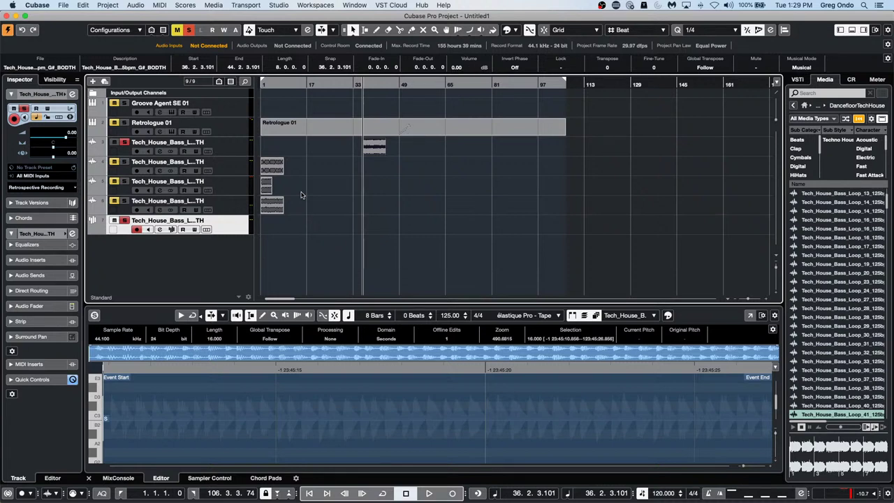
Step: Add one instrument track using HALion Sonic SE with its audio routed to Stereo Out
{"action": "key", "text": "Return"}
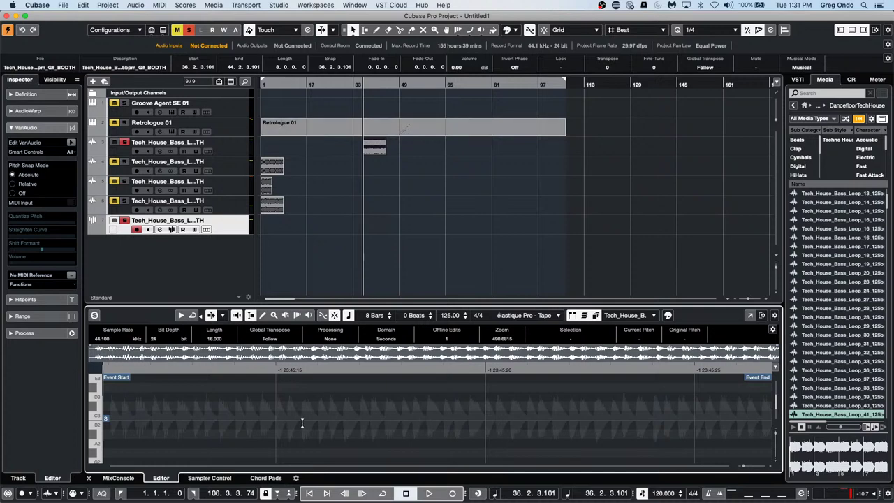
{"action": "right_click", "coordinate": [166, 252]}
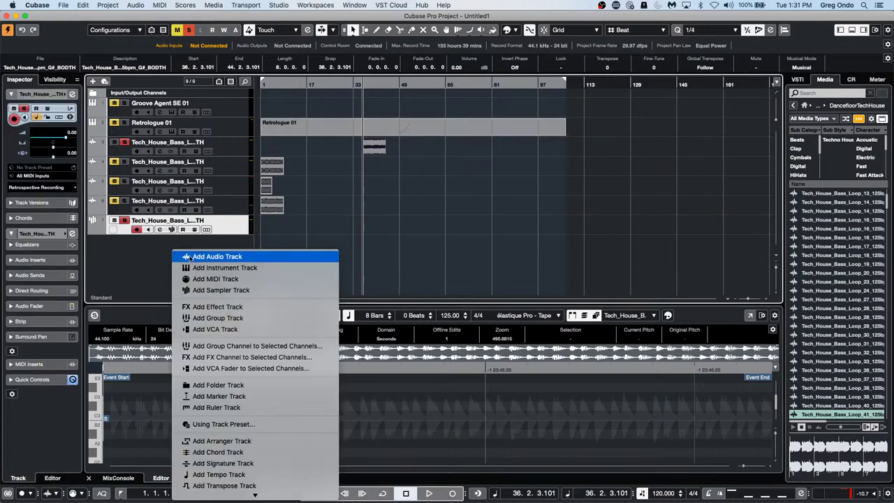
{"action": "left_click", "coordinate": [255, 267]}
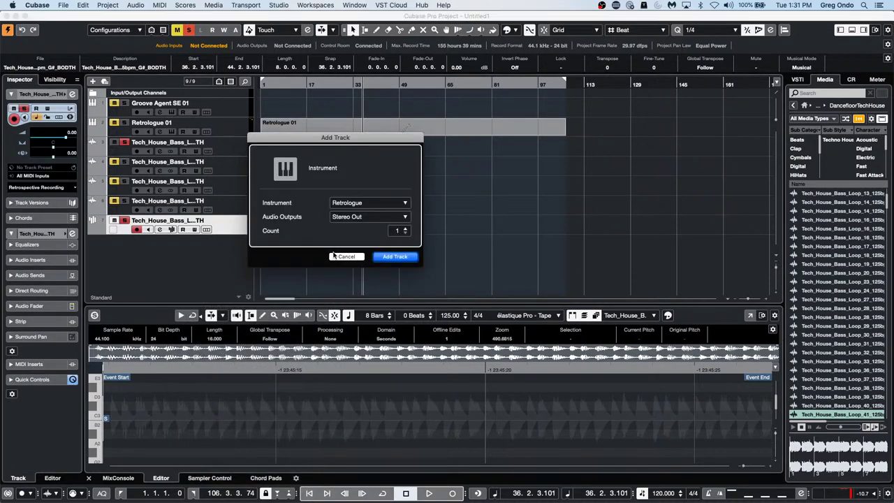
{"action": "left_click", "coordinate": [378, 206]}
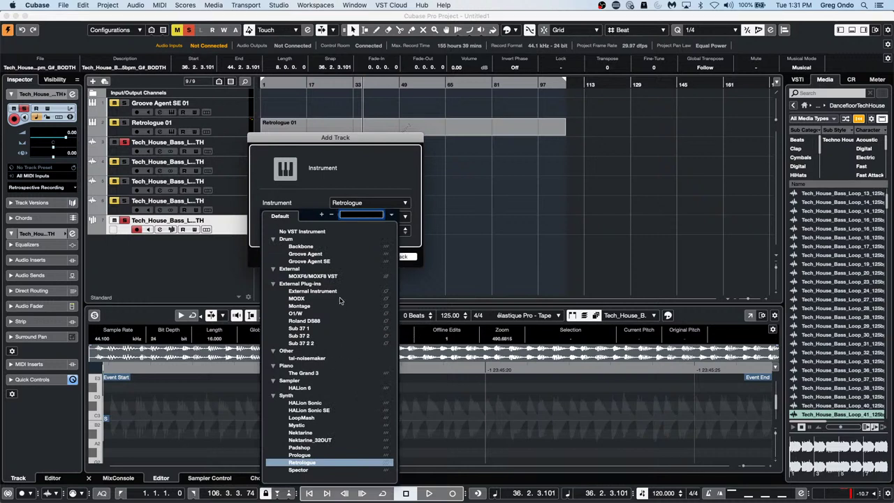
{"action": "left_click", "coordinate": [335, 410]}
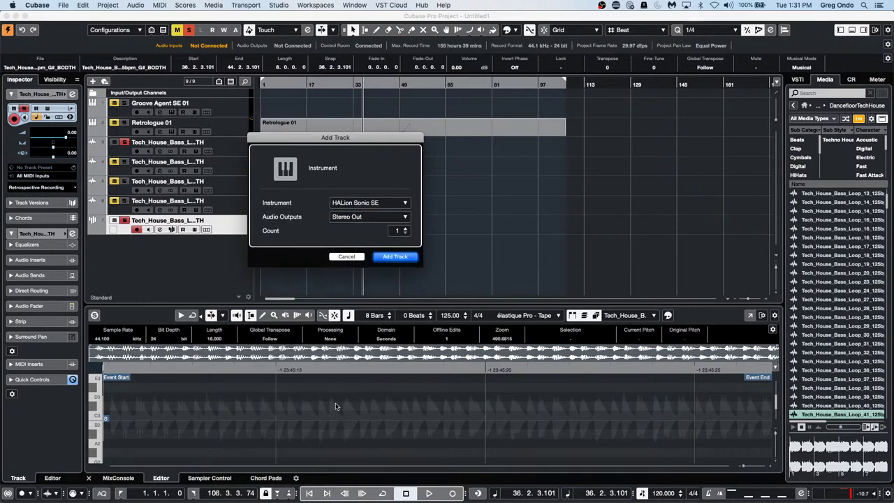
{"action": "left_click", "coordinate": [402, 259]}
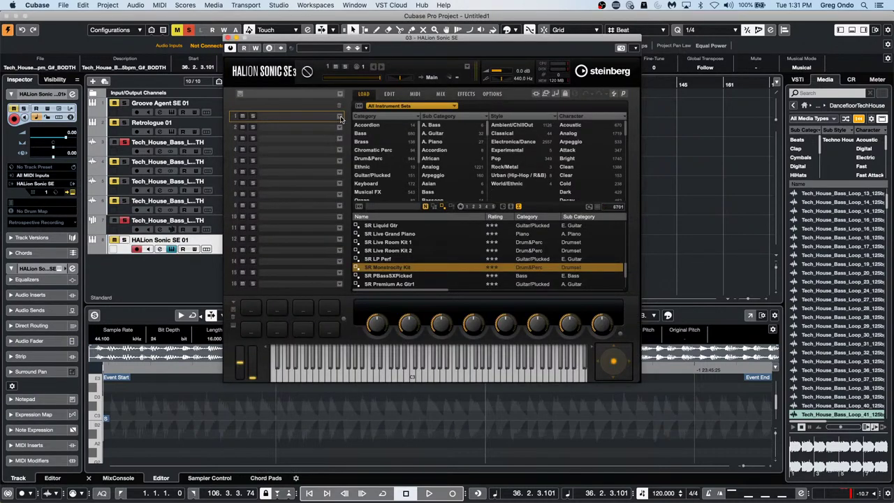
Step: Load the Violoncello Solo Combi program from HALion Symphonic Orchestra's cello strings into slot 1, and close the instrument window
{"action": "left_click", "coordinate": [340, 117]}
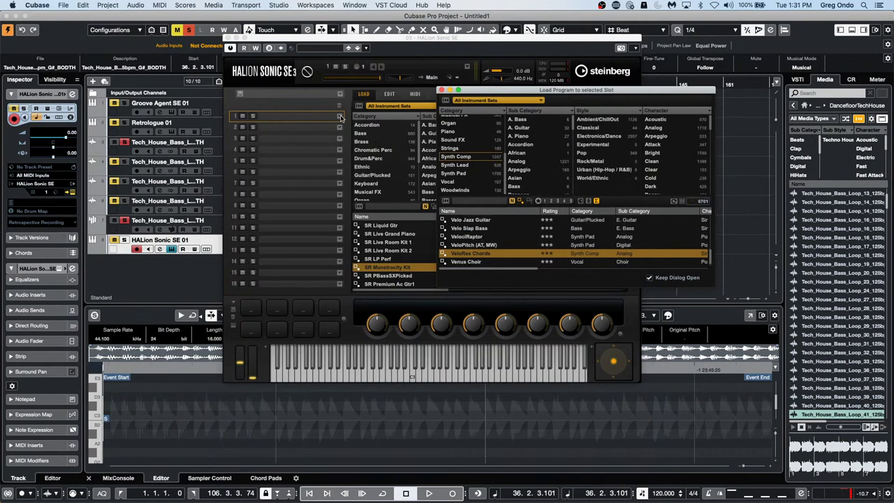
{"action": "left_click", "coordinate": [517, 102]}
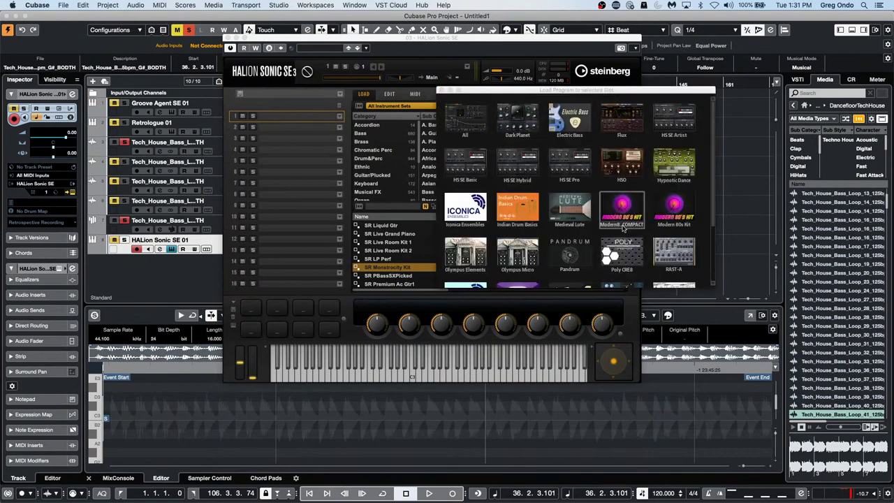
{"action": "left_click", "coordinate": [606, 173]}
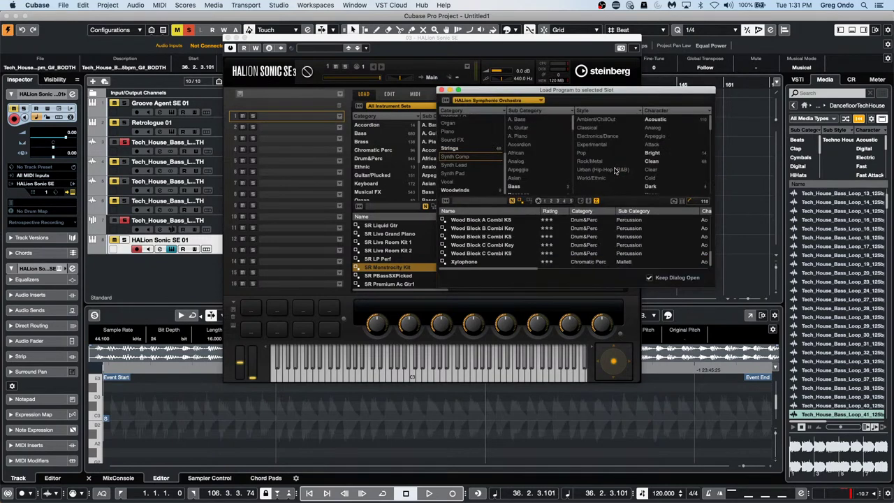
{"action": "left_click", "coordinate": [474, 145]}
{"action": "left_click", "coordinate": [530, 129]}
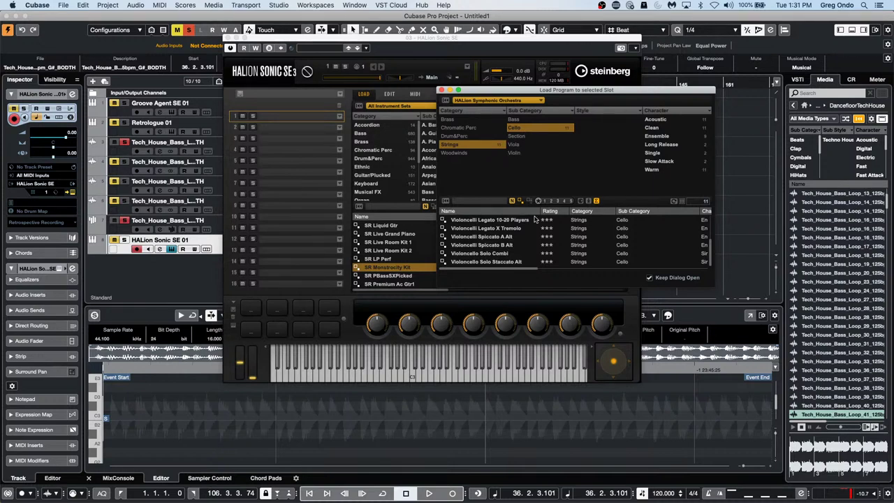
{"action": "left_click", "coordinate": [520, 255]}
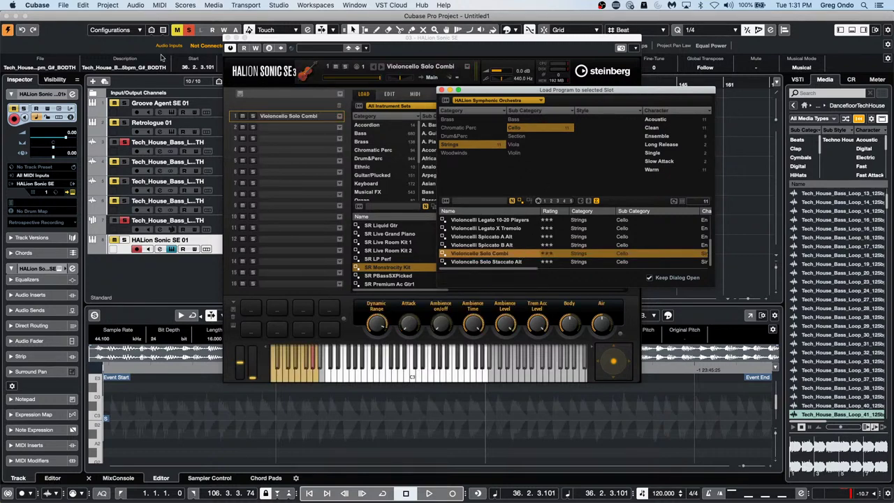
{"action": "left_click", "coordinate": [228, 38]}
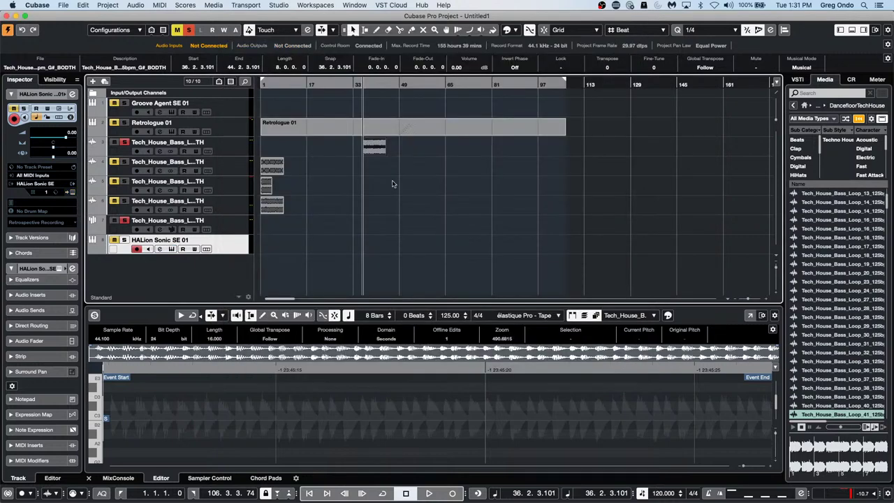
Step: Clear all mute and solo states, reopen the HALion Sonic SE instrument, audition the cello sound, and close its window
{"action": "left_click", "coordinate": [186, 30]}
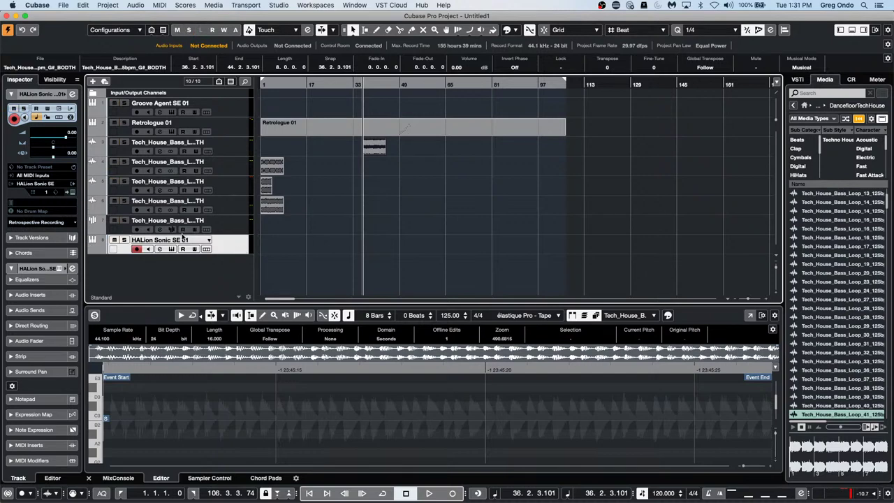
{"action": "left_click", "coordinate": [72, 193]}
{"action": "left_click", "coordinate": [72, 192]}
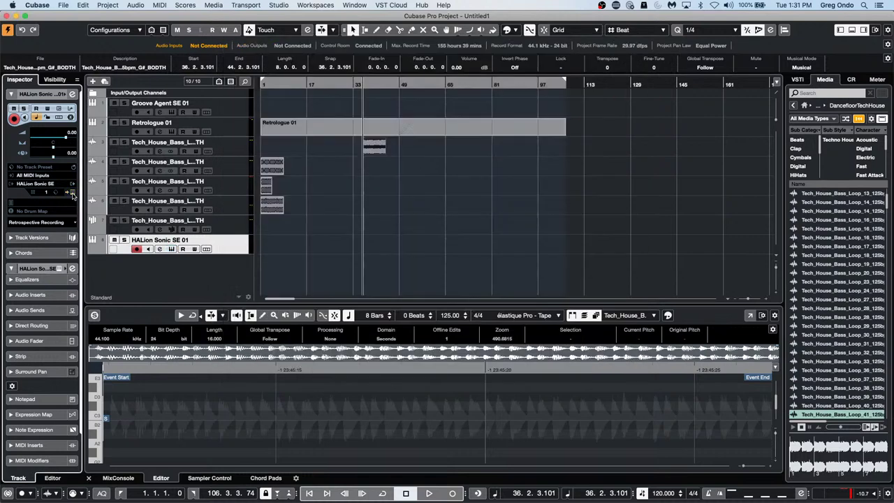
{"action": "left_click", "coordinate": [72, 193]}
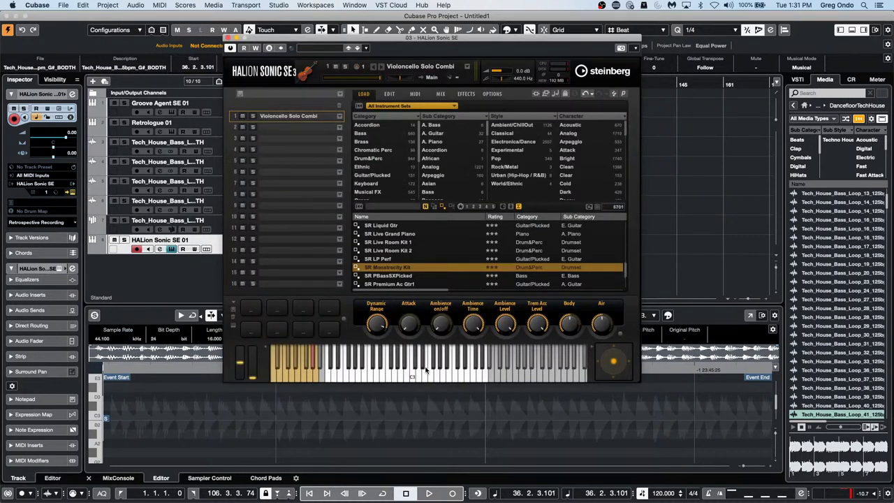
{"action": "left_click", "coordinate": [424, 372]}
{"action": "left_click", "coordinate": [411, 375]}
{"action": "left_click", "coordinate": [227, 38]}
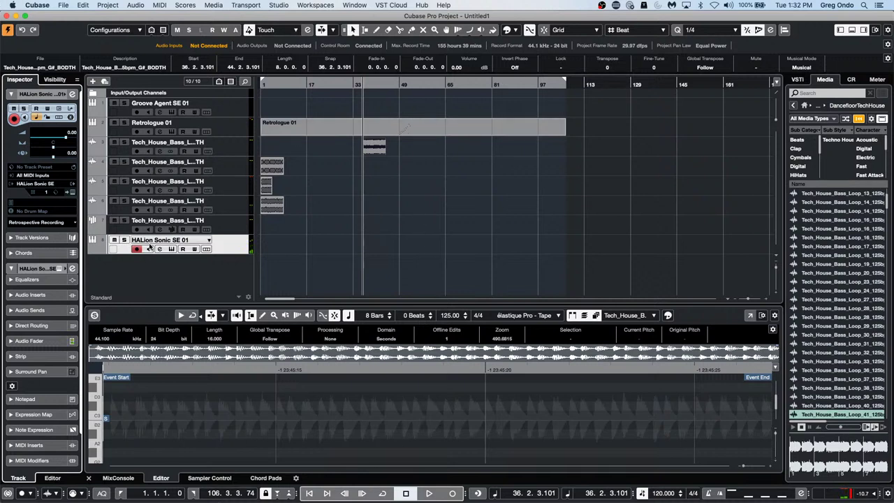
Step: Solo the HALion Sonic SE 01 track and try to record a take from about bar 36 with the Control Room displayed
{"action": "left_click", "coordinate": [124, 240]}
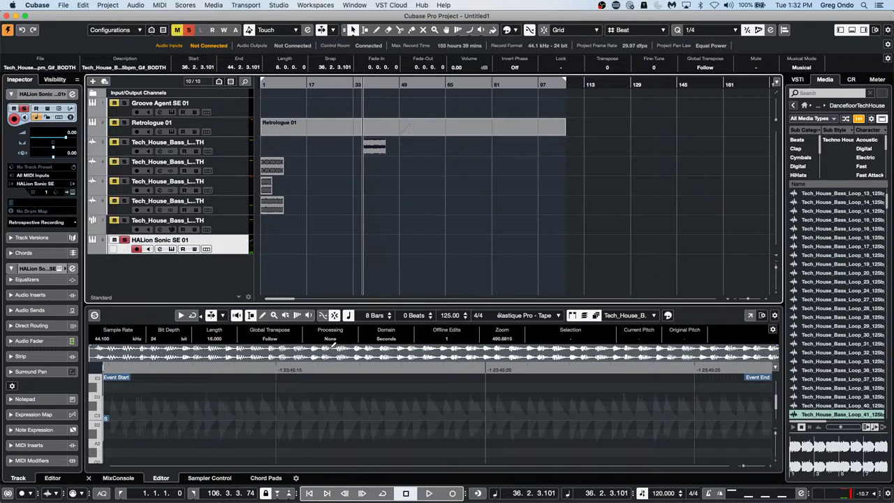
{"action": "left_click", "coordinate": [429, 493]}
{"action": "left_click", "coordinate": [447, 493]}
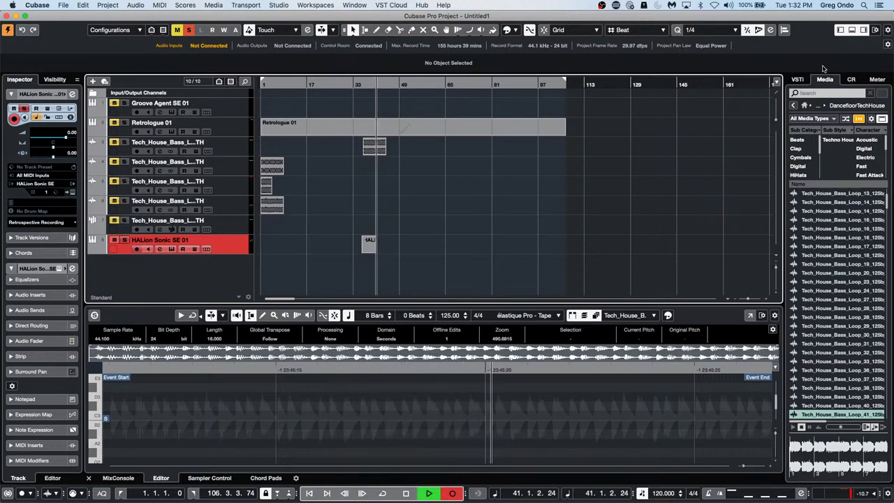
{"action": "left_click", "coordinate": [850, 79]}
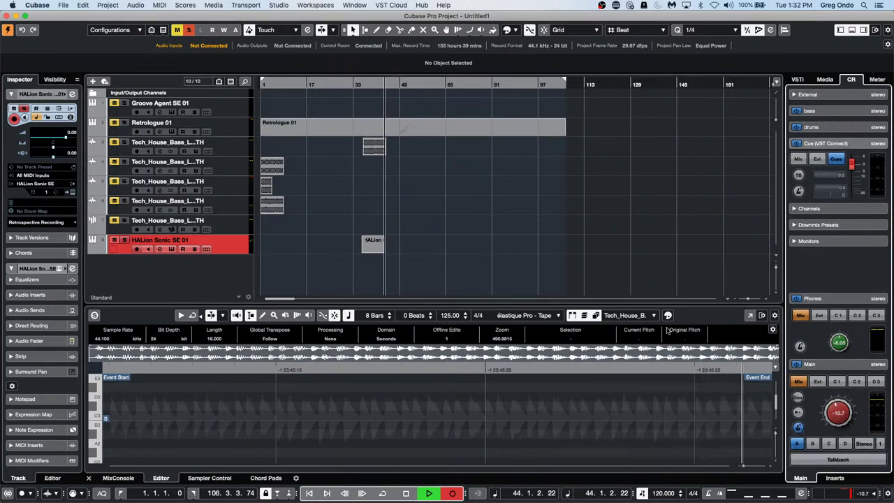
{"action": "left_click", "coordinate": [423, 238]}
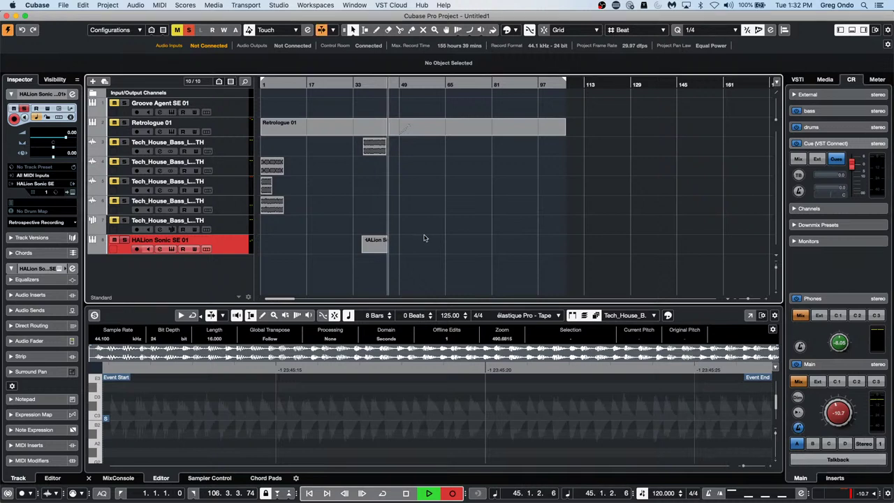
{"action": "key", "text": "space"}
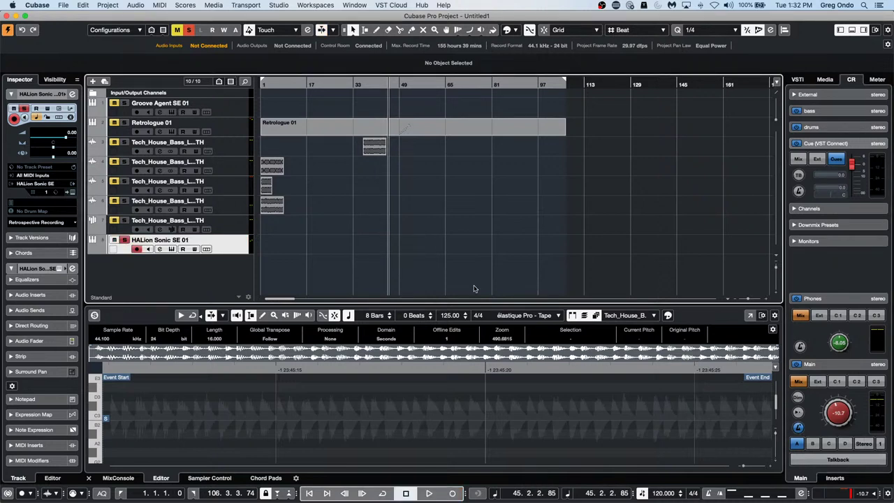
Step: Record a cello part of about nine bars on the HALion Sonic SE 01 track, starting at bar 57
{"action": "key", "text": "space"}
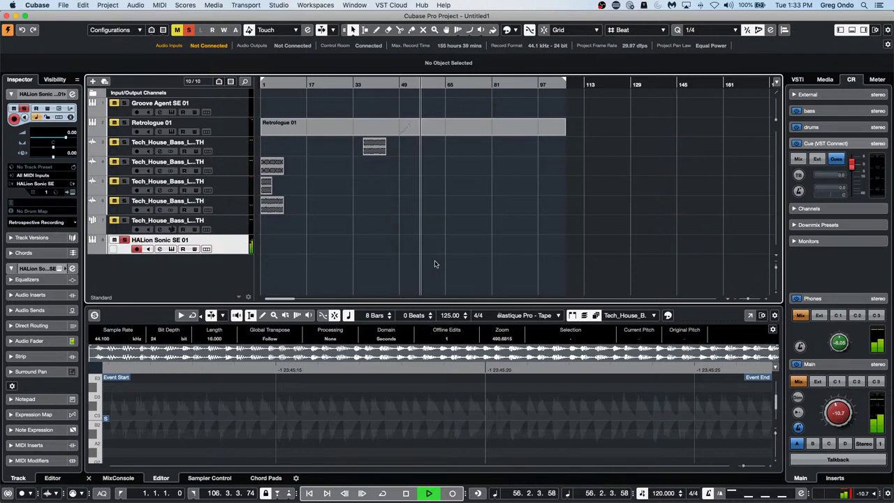
{"action": "left_click", "coordinate": [451, 493]}
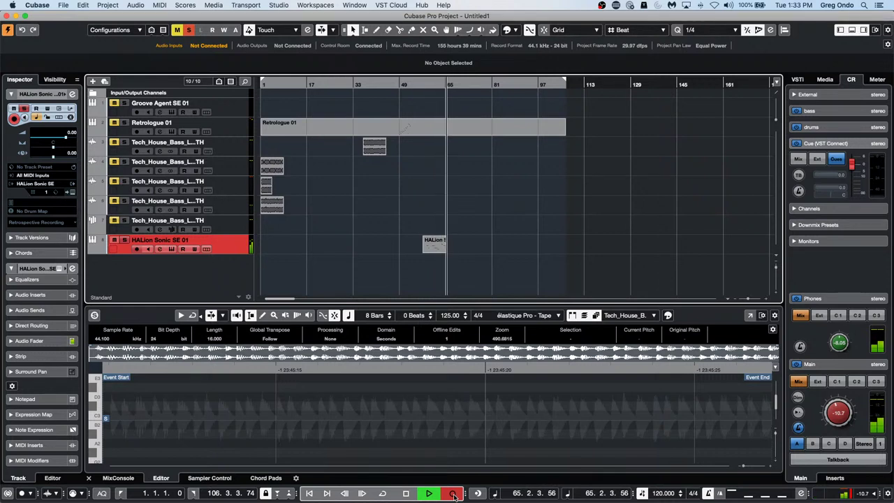
{"action": "left_click", "coordinate": [454, 495]}
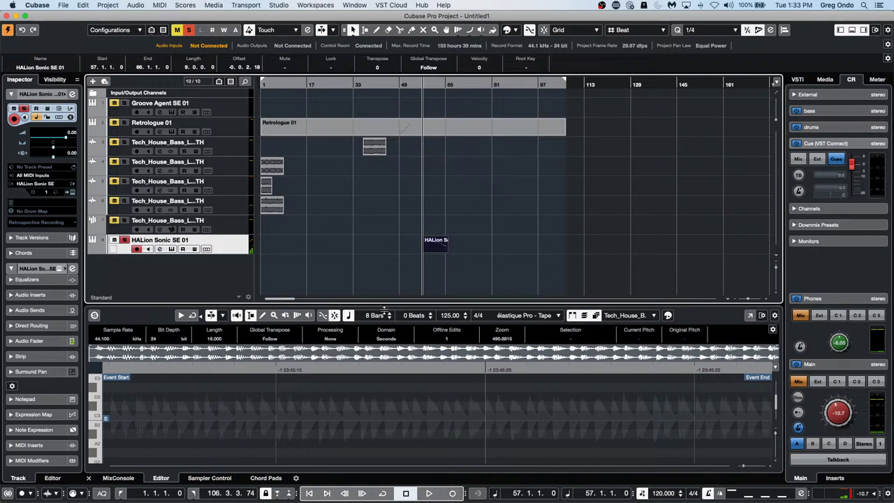
Step: Show the recorded cello part in a separate Key Editor window and quantize all its notes to 1/8
{"action": "left_click", "coordinate": [437, 245]}
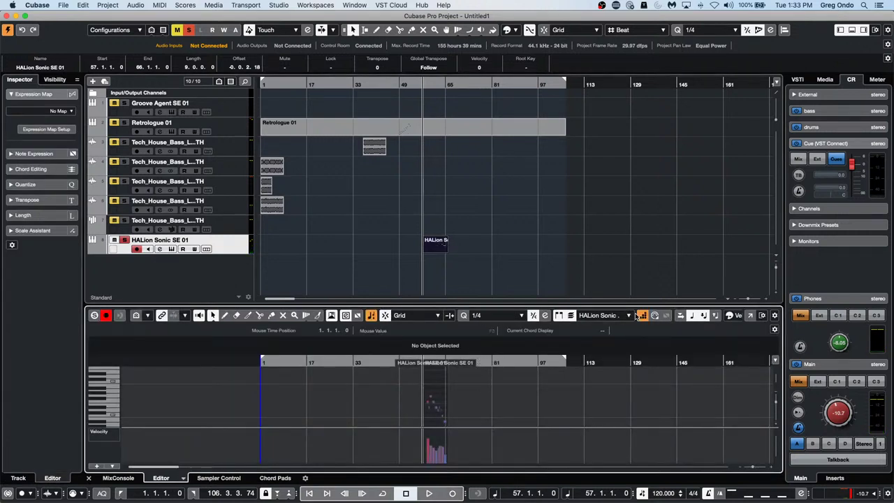
{"action": "left_click", "coordinate": [750, 315]}
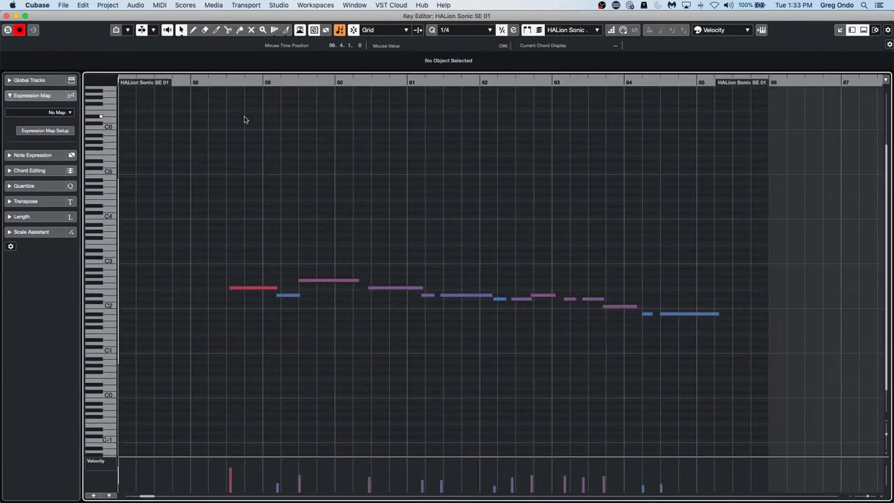
{"action": "left_click_drag", "start_coordinate": [206, 228], "coordinate": [734, 367]}
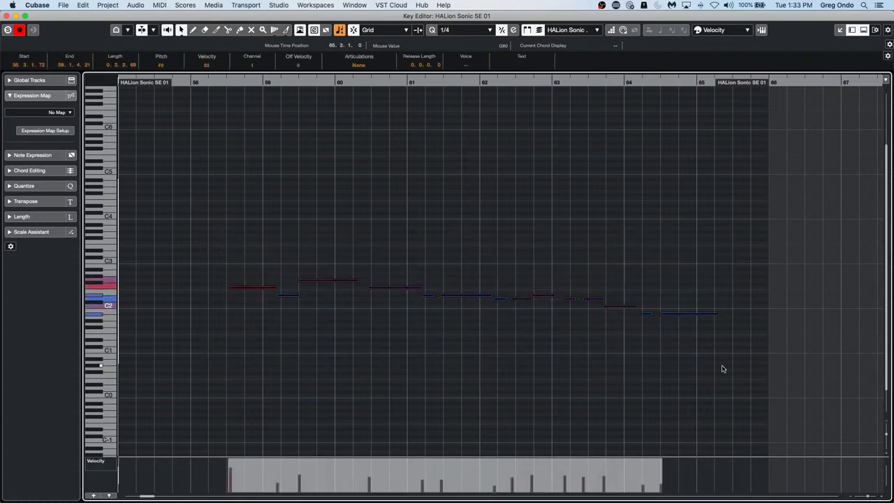
{"action": "left_click", "coordinate": [488, 30]}
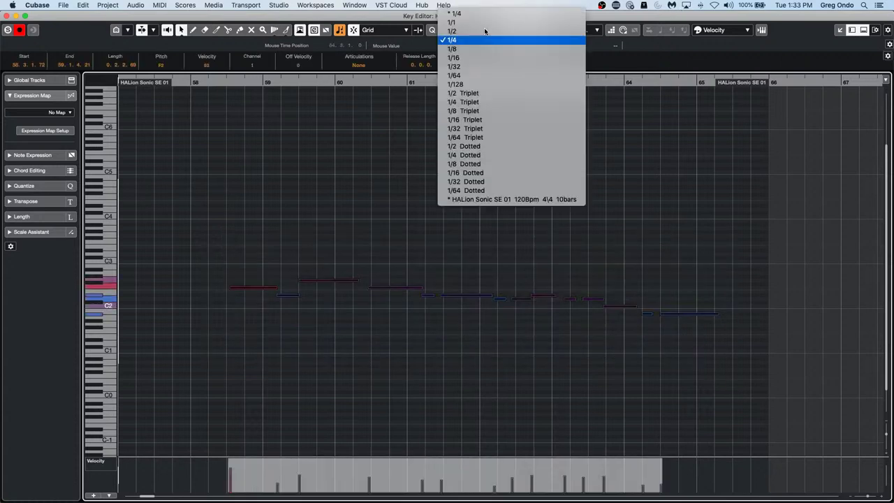
{"action": "left_click", "coordinate": [478, 48]}
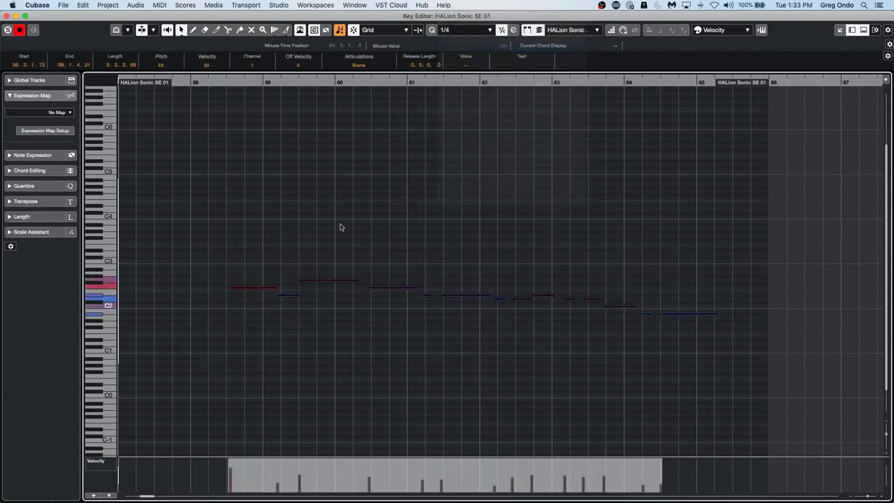
{"action": "left_click", "coordinate": [341, 225]}
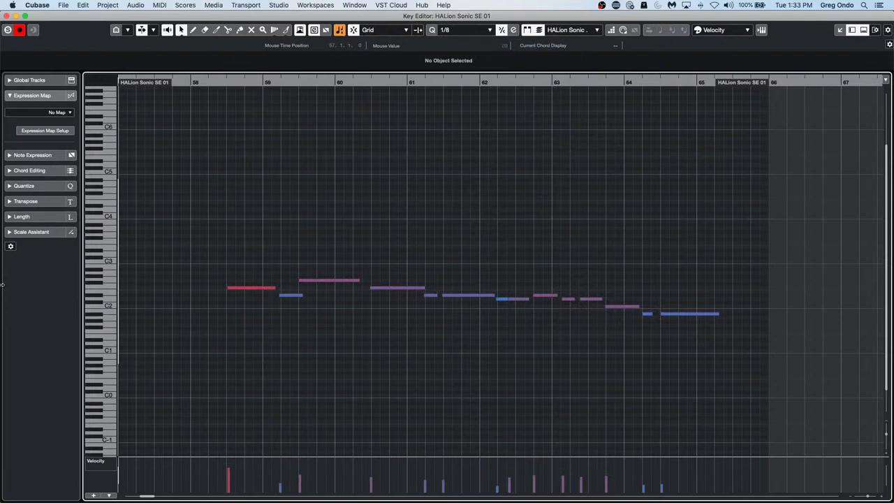
Step: Show the cello part in the Score Editor and change its staff to a bass clef in the score settings
{"action": "key", "text": "super+r"}
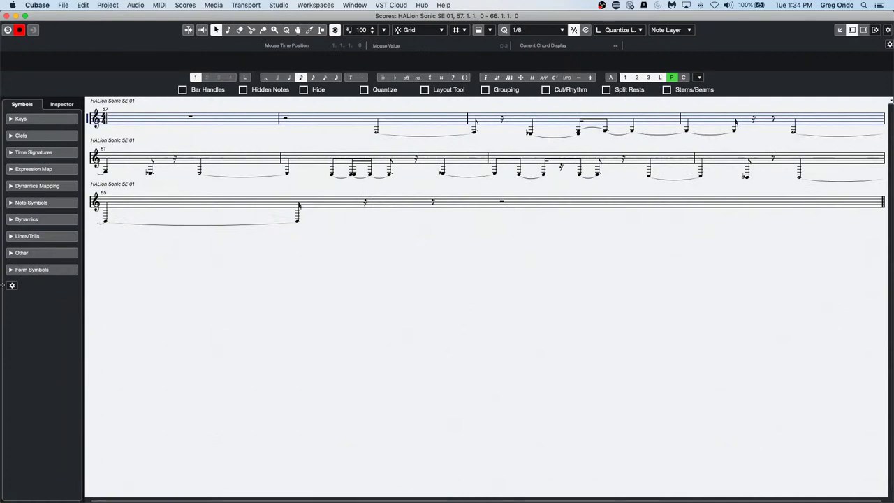
{"action": "double_click", "coordinate": [88, 117]}
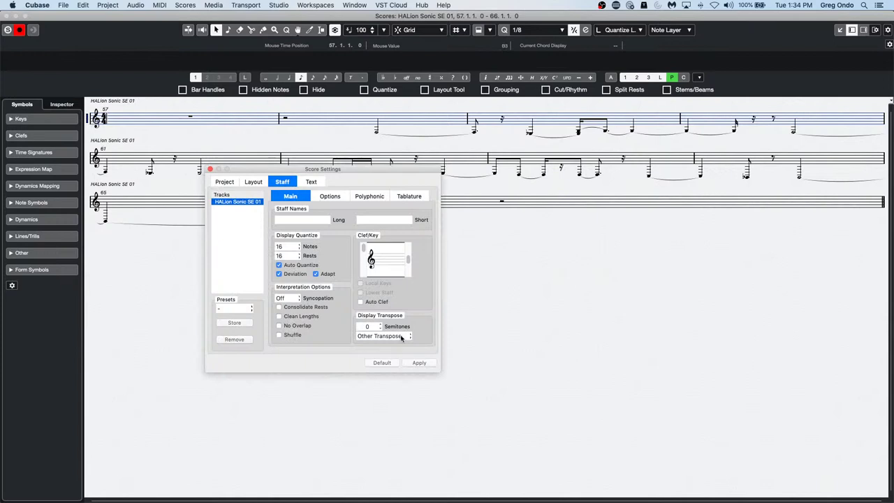
{"action": "scroll", "coordinate": [409, 273], "scroll_direction": "down", "scroll_amount": 2}
{"action": "left_click_drag", "start_coordinate": [409, 274], "coordinate": [409, 266]}
{"action": "scroll", "coordinate": [363, 273], "scroll_direction": "down", "scroll_amount": 4}
{"action": "left_click_drag", "start_coordinate": [363, 272], "coordinate": [363, 260]}
{"action": "left_click", "coordinate": [419, 363]}
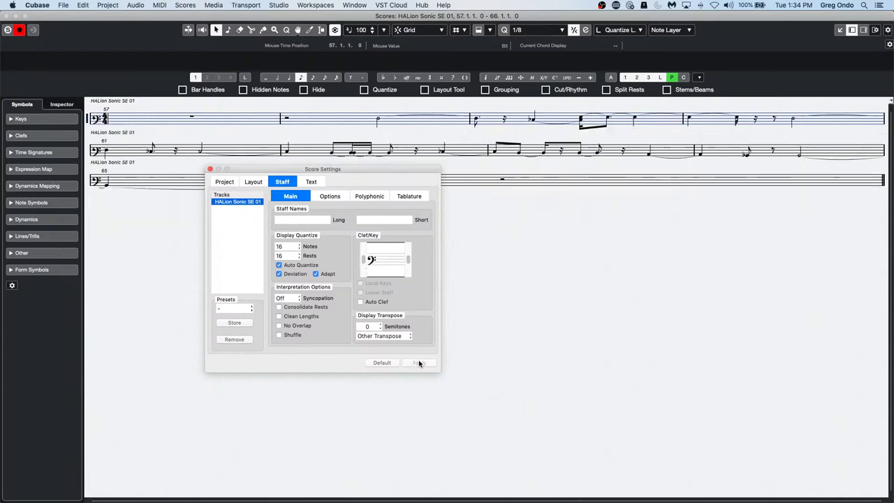
Step: Set the staff's Display Quantize to 8 for notes and 4 for rests in the score settings
{"action": "left_click", "coordinate": [475, 248]}
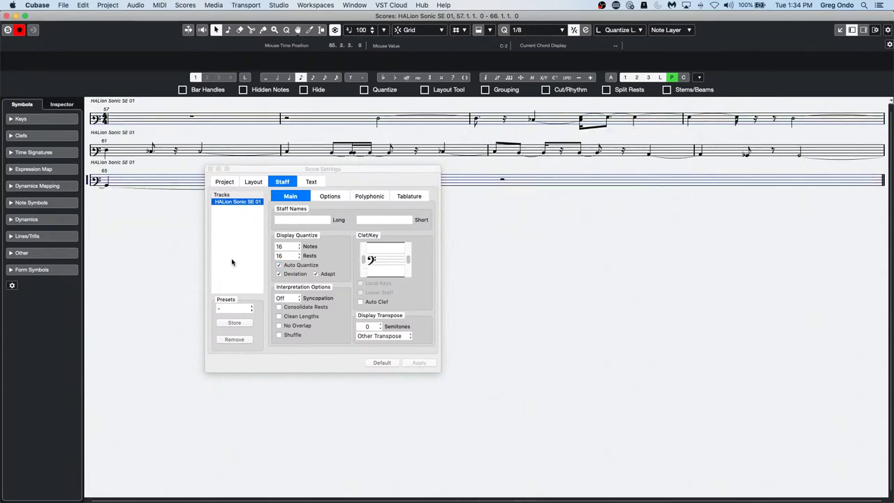
{"action": "left_click", "coordinate": [295, 247]}
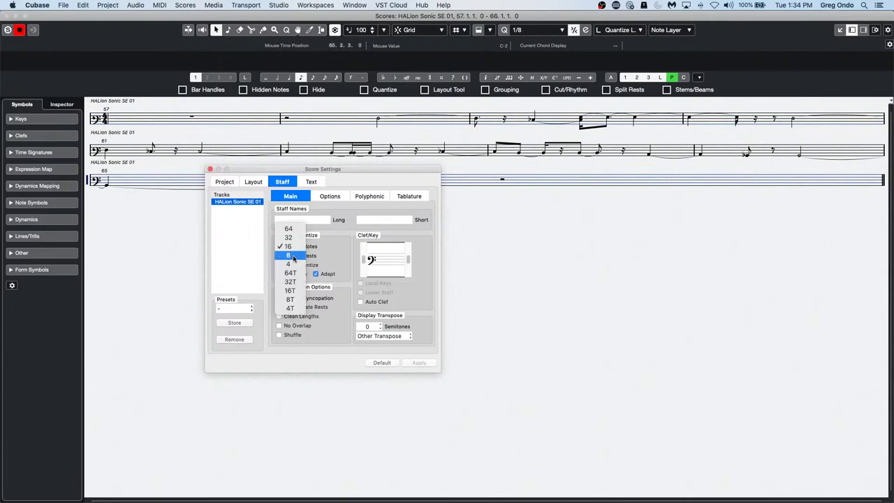
{"action": "left_click", "coordinate": [293, 258]}
{"action": "left_click", "coordinate": [291, 257]}
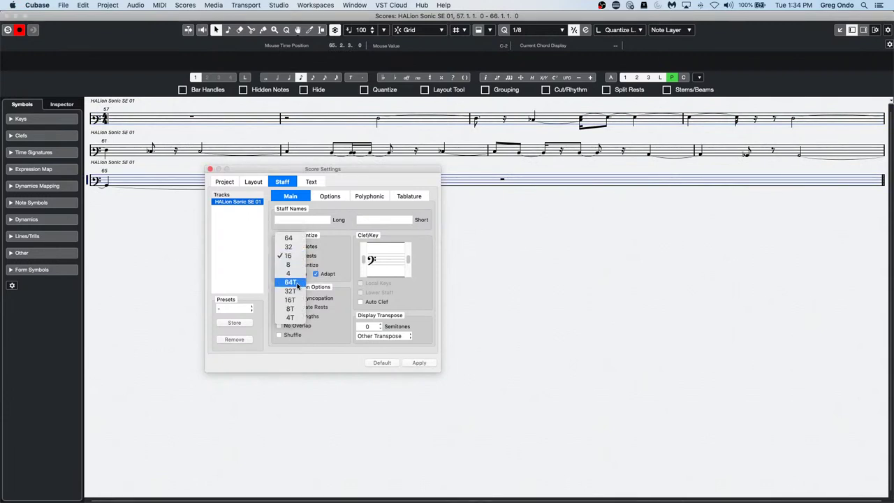
{"action": "left_click", "coordinate": [291, 273]}
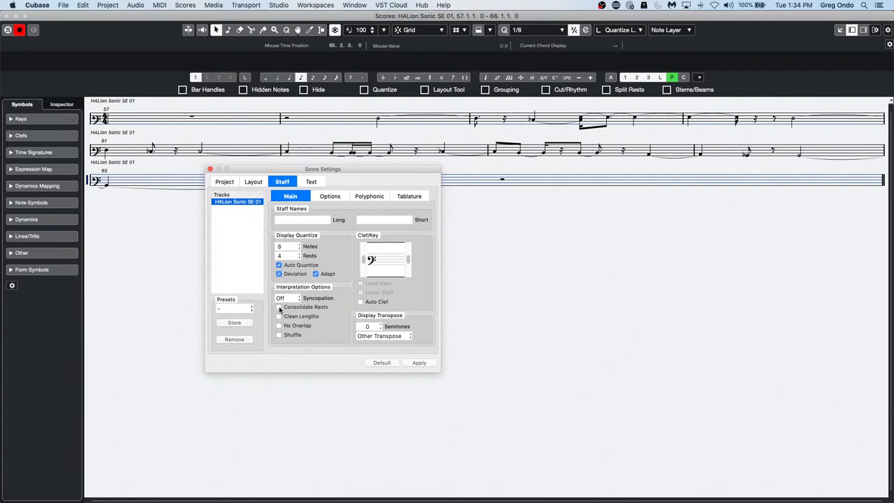
Step: Enable Consolidate Rests, Clean Lengths, No Overlap and Shuffle for the staff, disable Auto Quantize, and apply the settings
{"action": "left_click", "coordinate": [279, 307]}
{"action": "left_click", "coordinate": [279, 316]}
{"action": "left_click", "coordinate": [279, 325]}
{"action": "left_click", "coordinate": [280, 334]}
{"action": "left_click", "coordinate": [279, 264]}
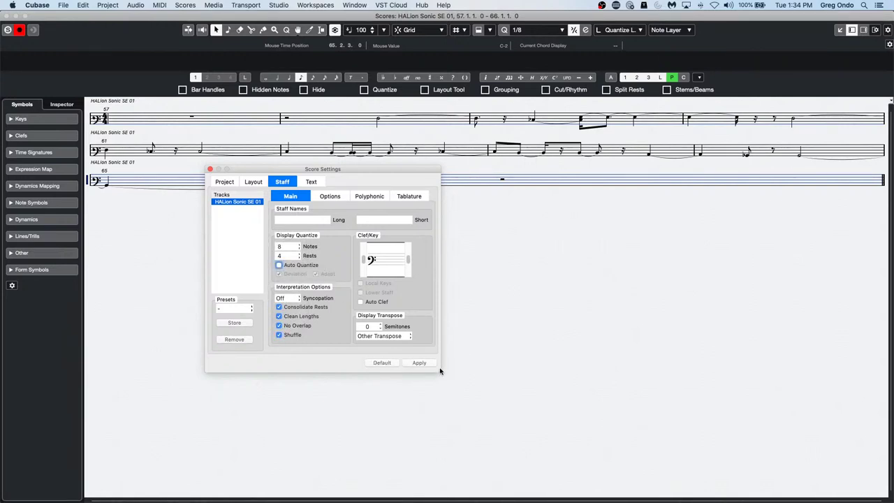
{"action": "left_click", "coordinate": [418, 363]}
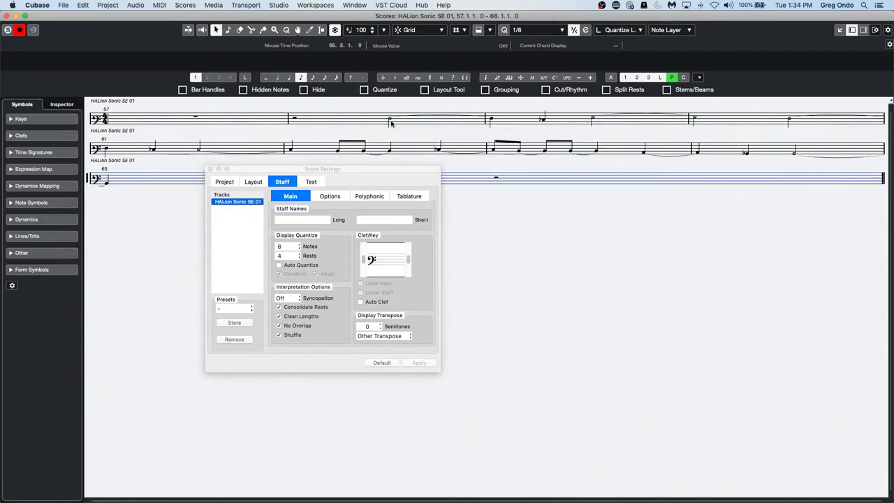
Step: Close the score settings and switch the cello score to Page Mode
{"action": "left_click", "coordinate": [211, 169]}
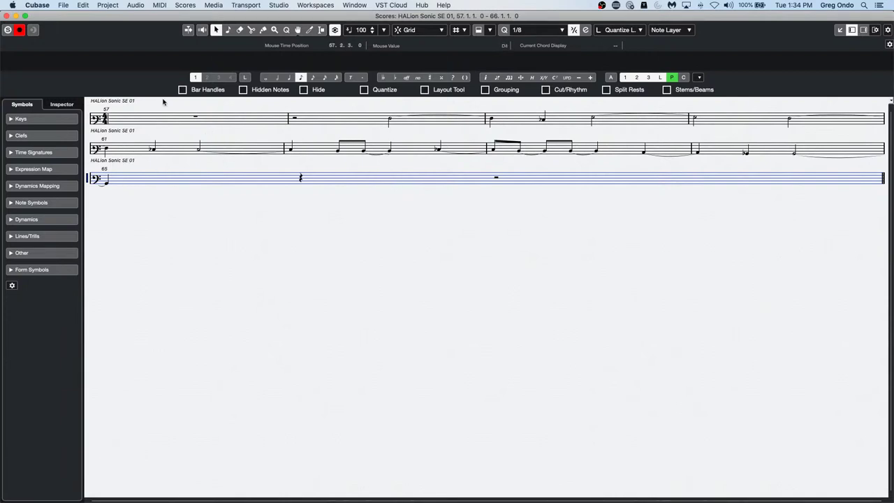
{"action": "left_click", "coordinate": [180, 5]}
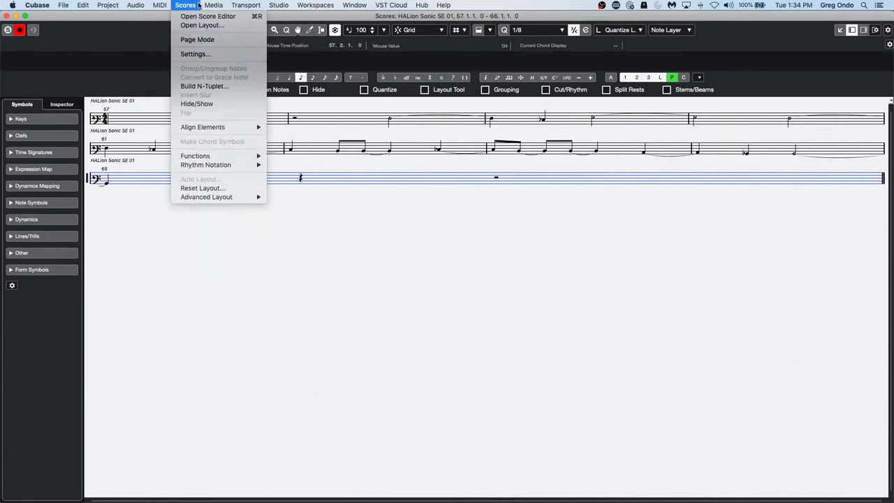
{"action": "left_click", "coordinate": [198, 40]}
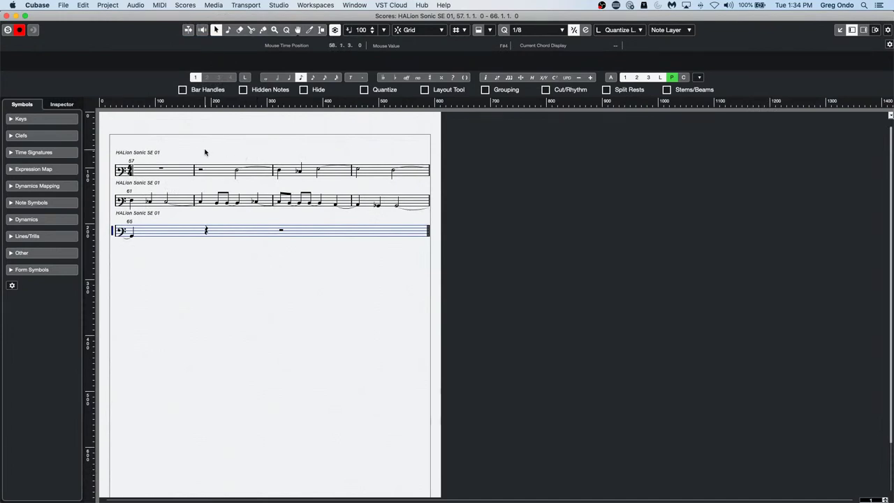
Step: Transpose the notes from bar 58 to the start of bar 60 on the first staff line by -12 semitones
{"action": "left_click_drag", "start_coordinate": [221, 153], "coordinate": [368, 187]}
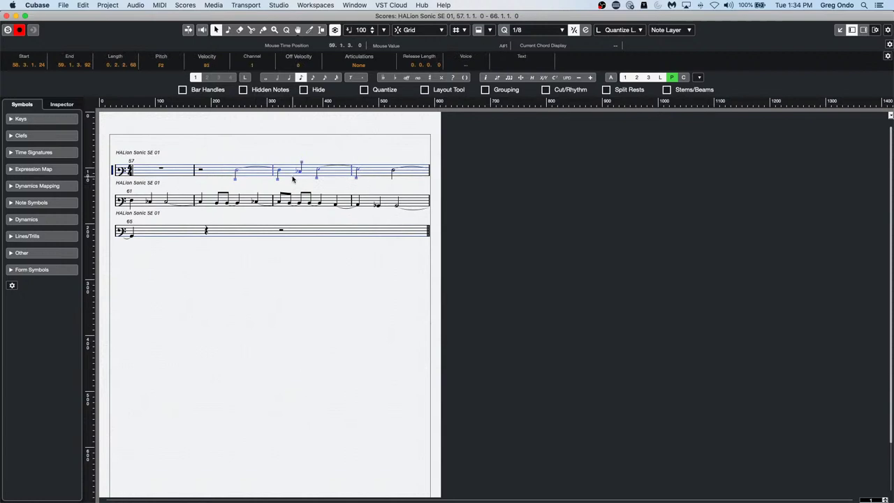
{"action": "left_click", "coordinate": [246, 5]}
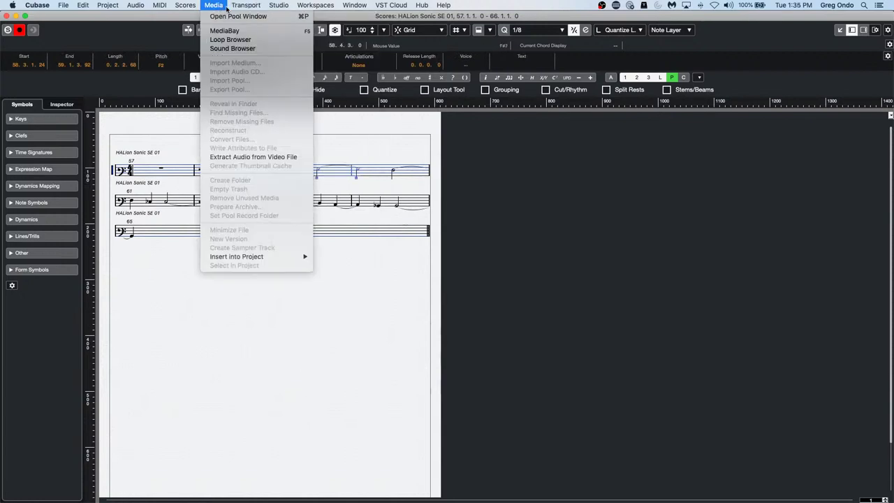
{"action": "mouse_move", "coordinate": [160, 6]}
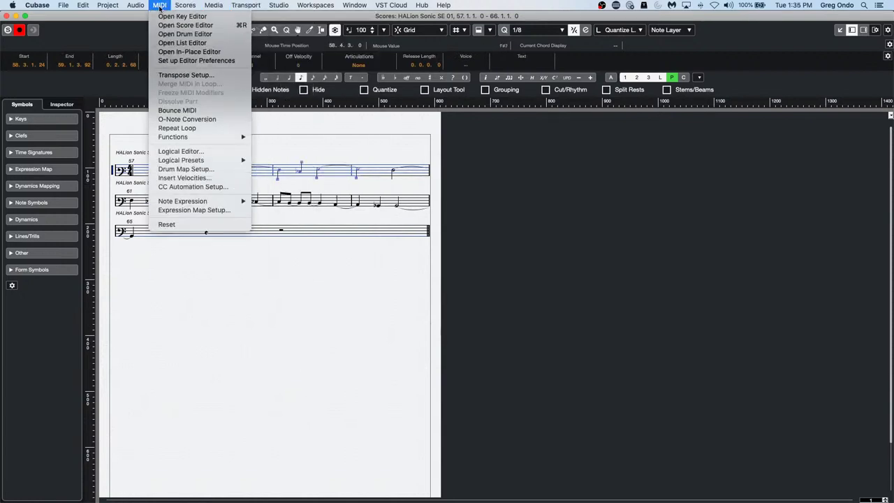
{"action": "left_click", "coordinate": [182, 75]}
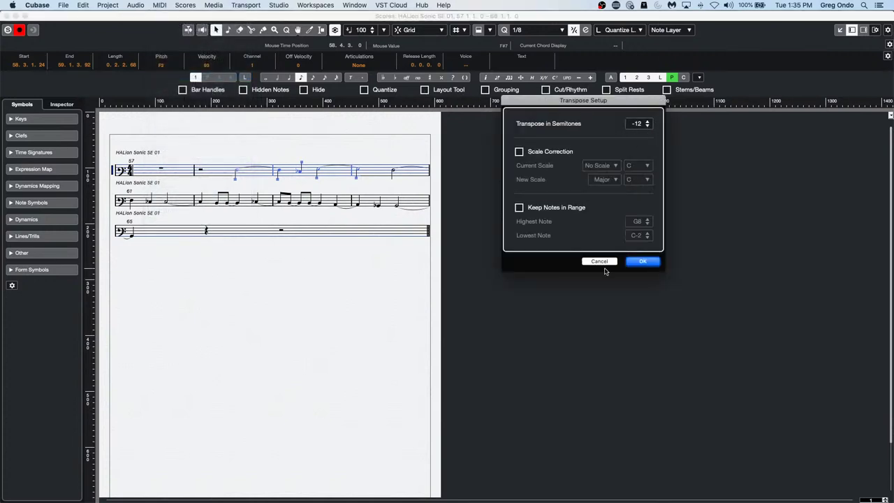
{"action": "left_click", "coordinate": [648, 262]}
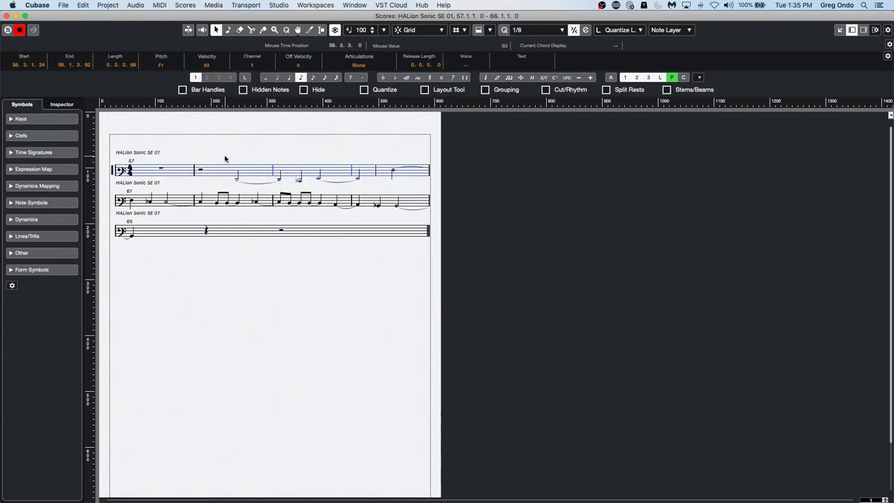
Step: Transpose all notes of the cello part by 12 semitones and close the Score Editor and Key Editor windows
{"action": "left_click_drag", "start_coordinate": [224, 155], "coordinate": [362, 208]}
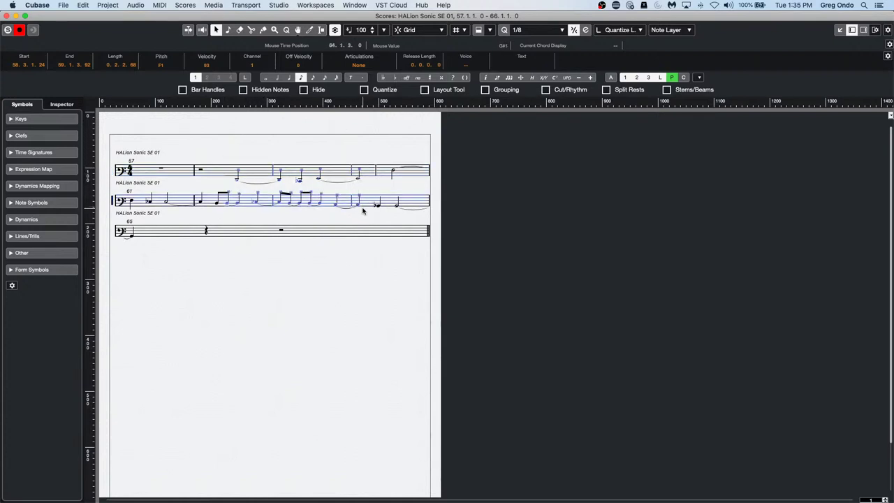
{"action": "key", "text": "super+a"}
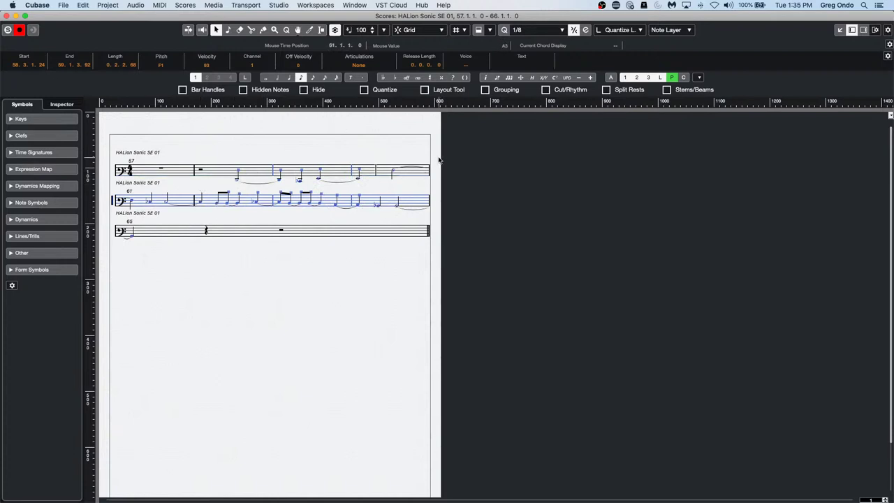
{"action": "left_click", "coordinate": [185, 5]}
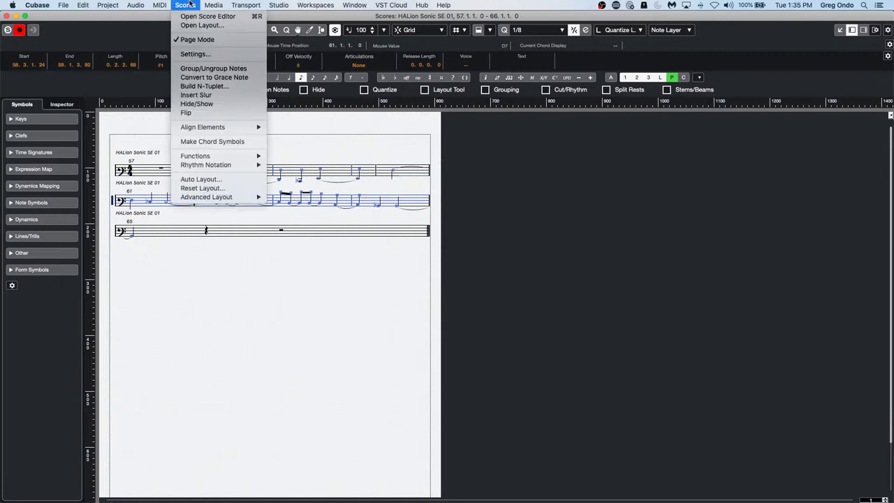
{"action": "mouse_move", "coordinate": [160, 5]}
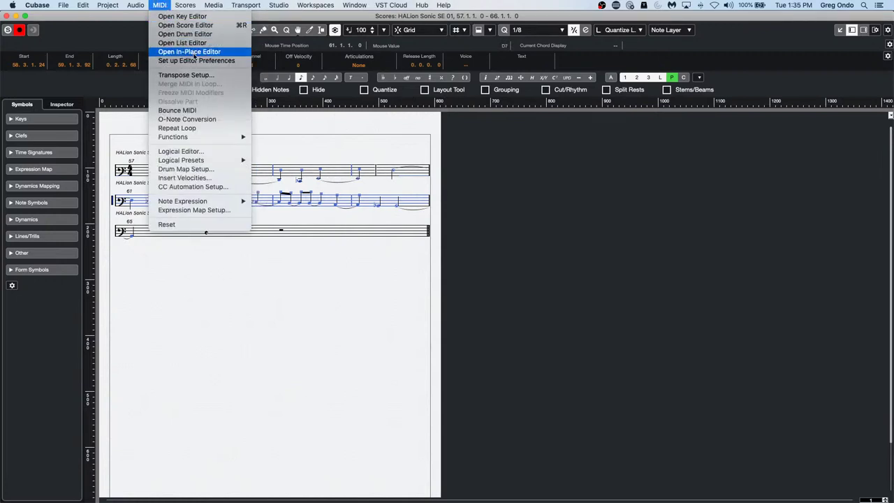
{"action": "left_click", "coordinate": [187, 74]}
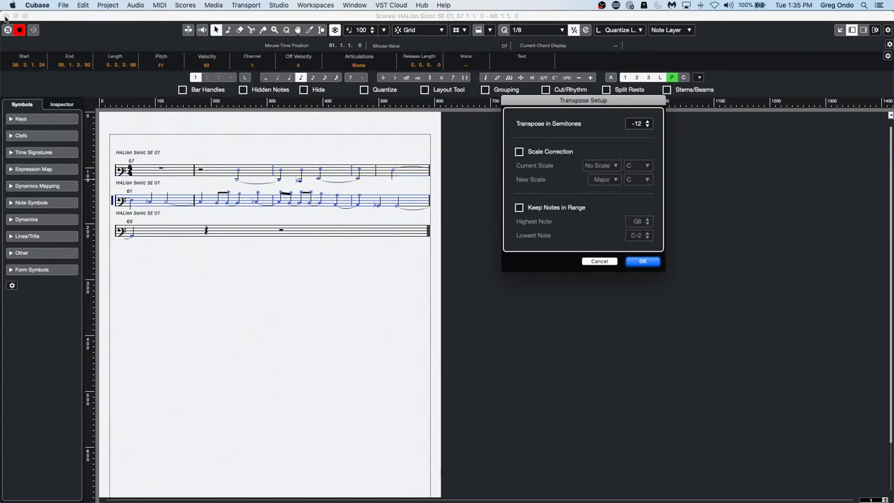
{"action": "left_click", "coordinate": [639, 125]}
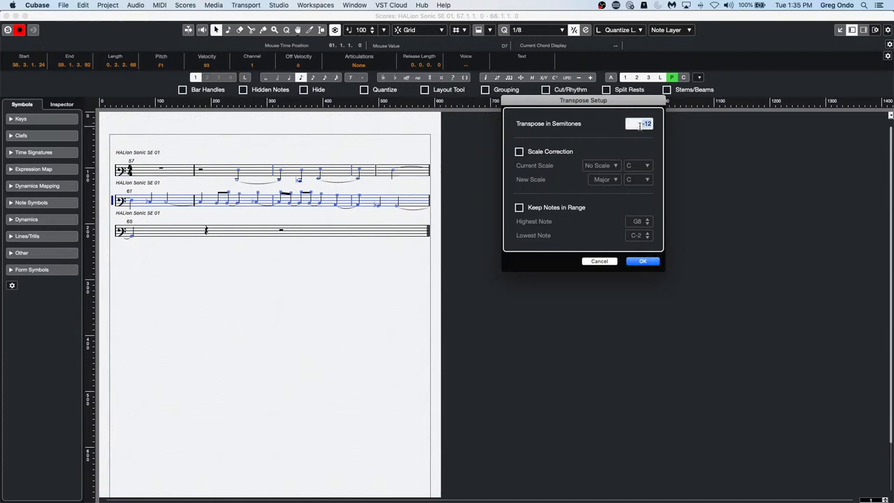
{"action": "type", "text": "12"}
{"action": "key", "text": "Return"}
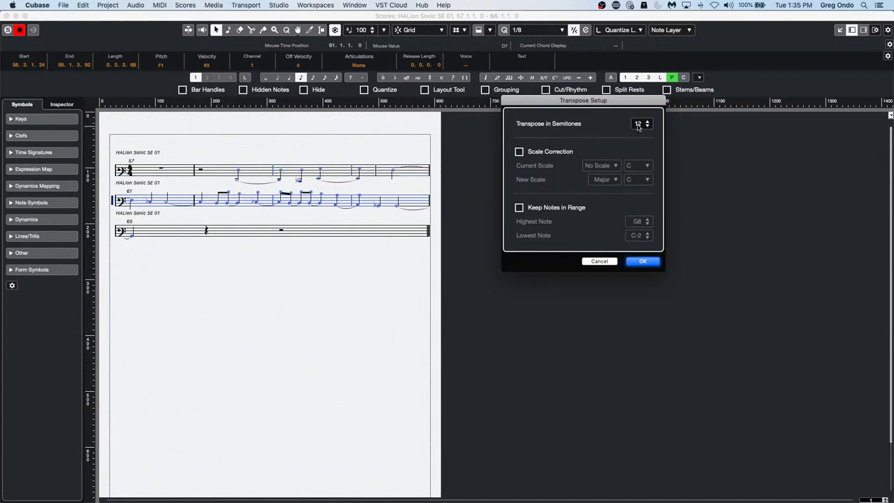
{"action": "left_click", "coordinate": [649, 262]}
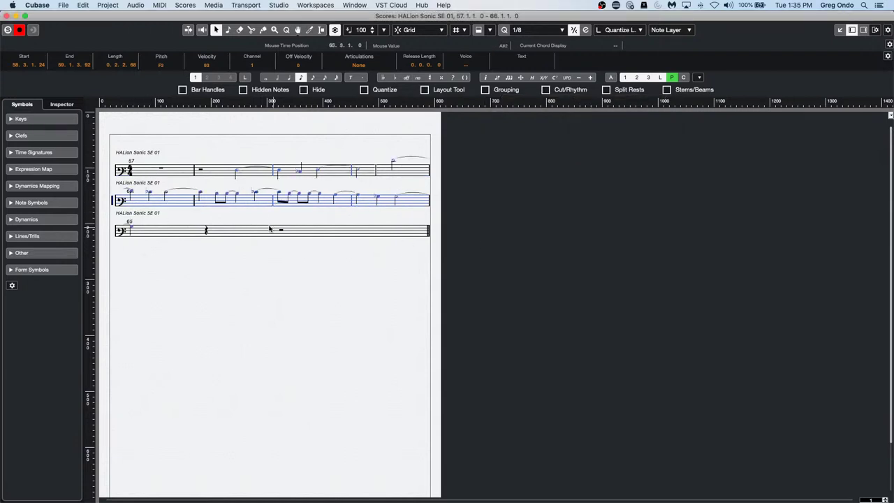
{"action": "left_click", "coordinate": [7, 15]}
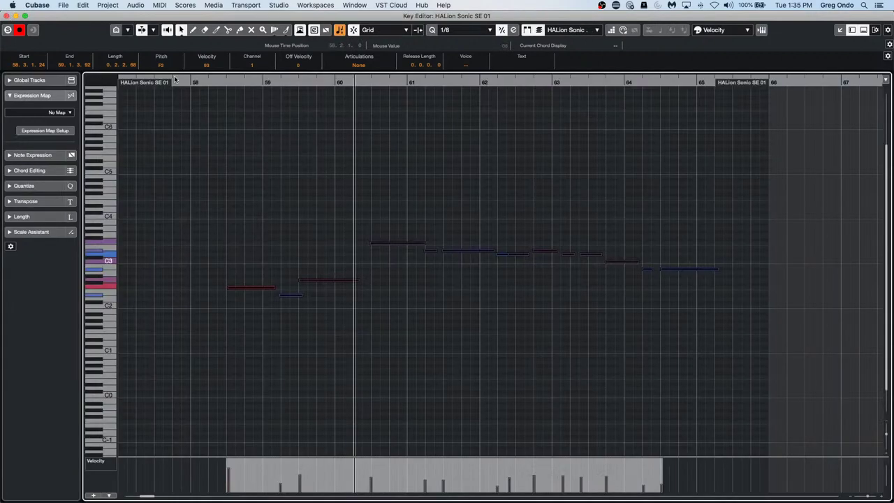
{"action": "left_click", "coordinate": [7, 16]}
Step: Split the HALion Sonic SE 01 part at about bar 61 and select its first piece
{"action": "right_click", "coordinate": [387, 143]}
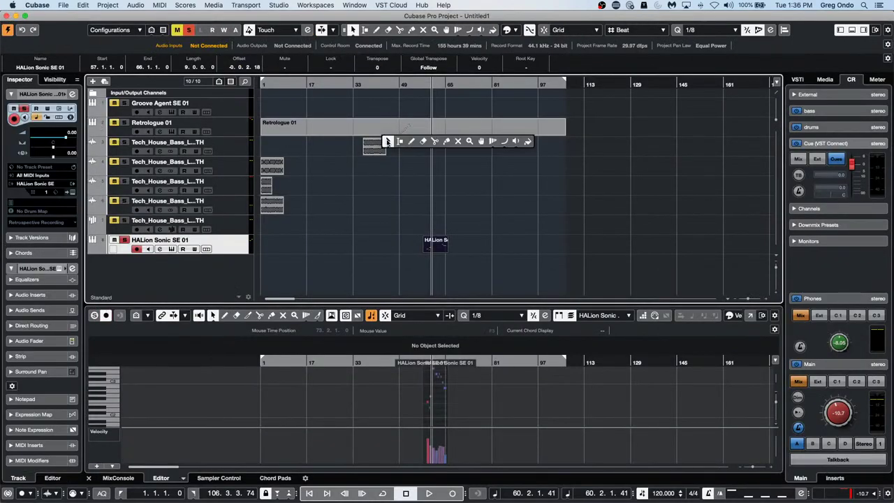
{"action": "right_click", "coordinate": [426, 239]}
{"action": "left_click", "coordinate": [479, 239]}
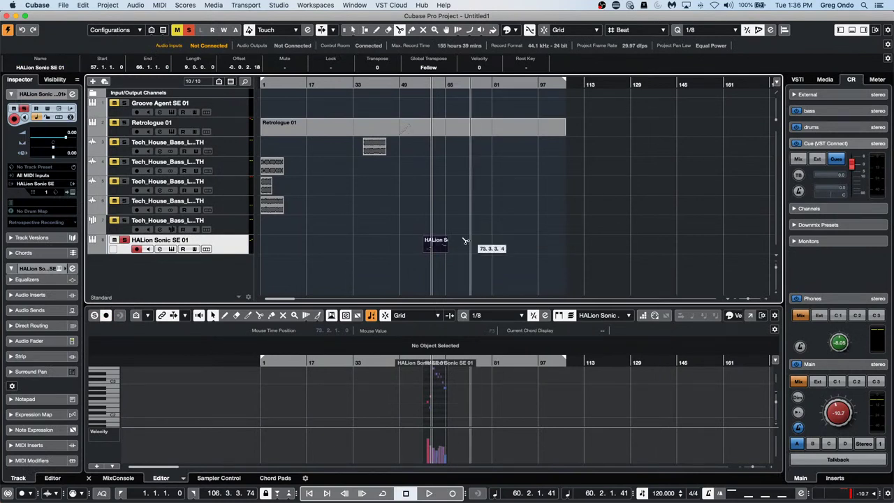
{"action": "left_click", "coordinate": [431, 242]}
{"action": "right_click", "coordinate": [426, 241]}
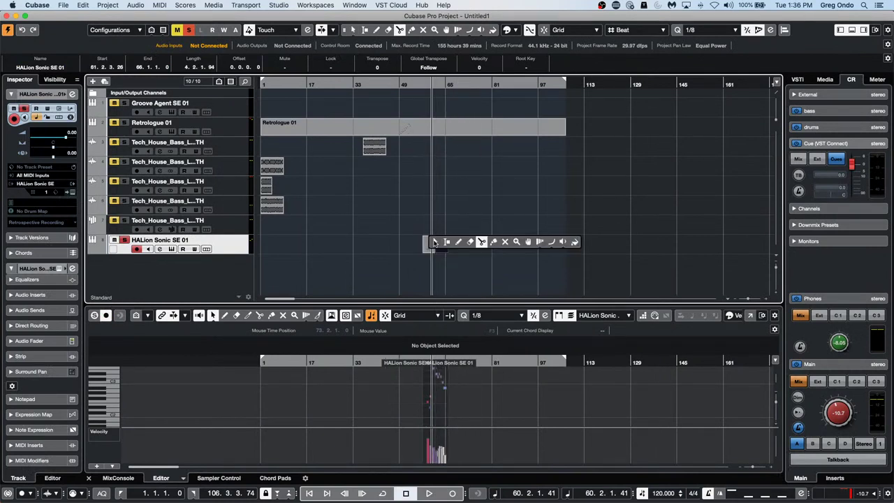
{"action": "left_click", "coordinate": [429, 244]}
{"action": "left_click", "coordinate": [428, 248]}
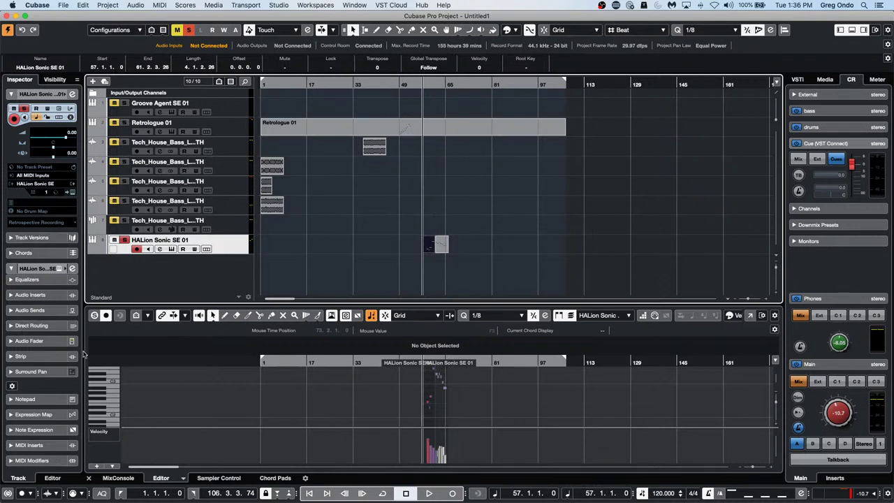
Step: Set the Transpose value in the HALion Sonic SE 01 track's MIDI Modifiers to -12
{"action": "left_click", "coordinate": [44, 461]}
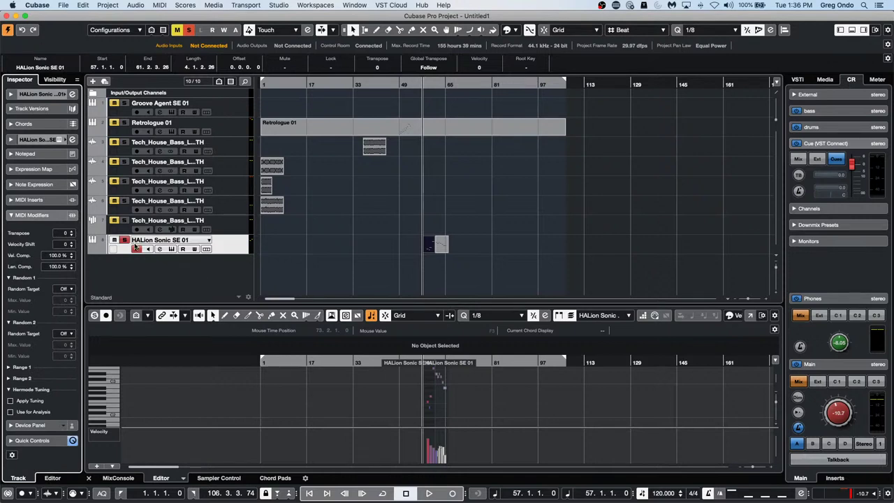
{"action": "left_click", "coordinate": [69, 234]}
{"action": "scroll", "coordinate": [69, 235], "scroll_direction": "down", "scroll_amount": 3}
{"action": "scroll", "coordinate": [70, 236], "scroll_direction": "down", "scroll_amount": 2}
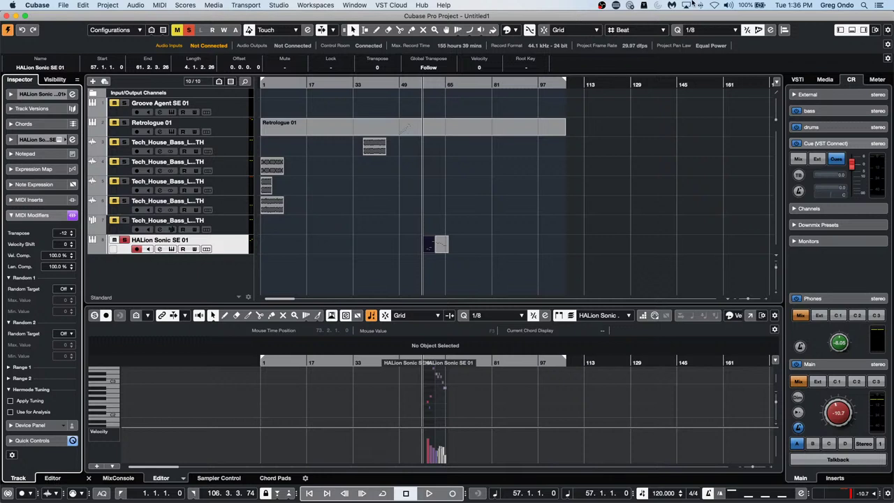
Step: Select both pieces of the split cello part and transpose them by 12 semitones with Transpose Setup
{"action": "left_click_drag", "start_coordinate": [491, 241], "coordinate": [432, 243]}
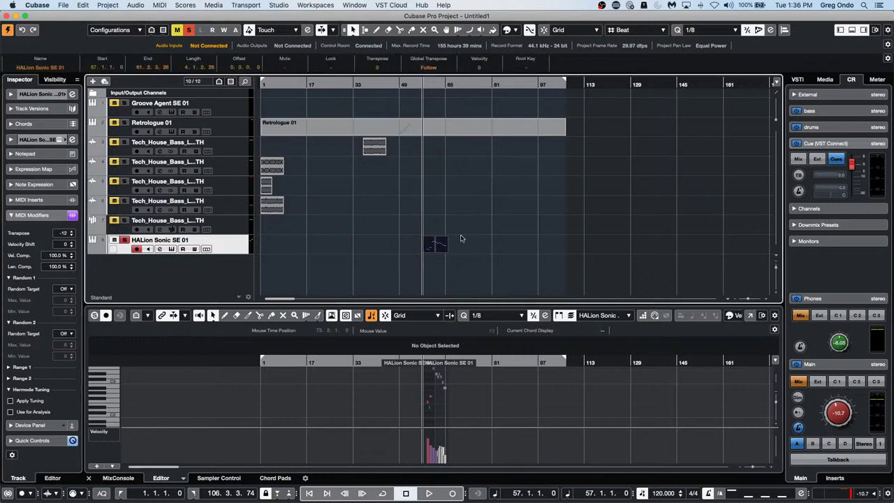
{"action": "left_click", "coordinate": [159, 5]}
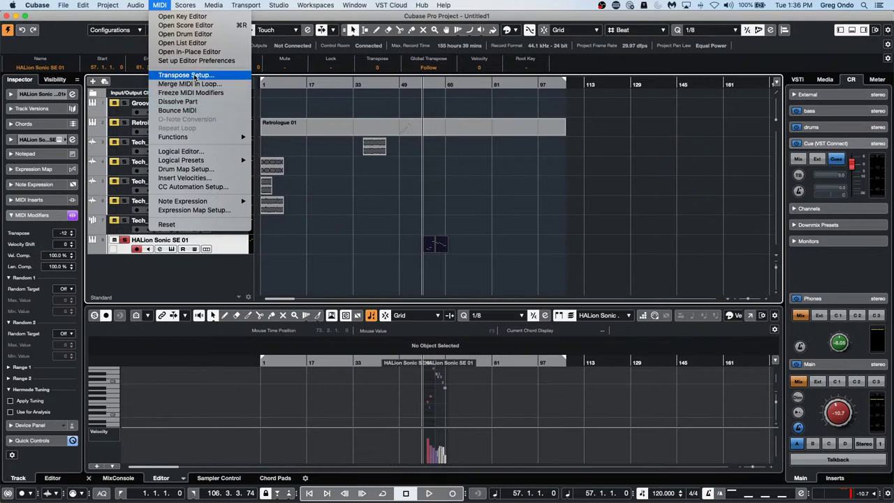
{"action": "left_click", "coordinate": [196, 76]}
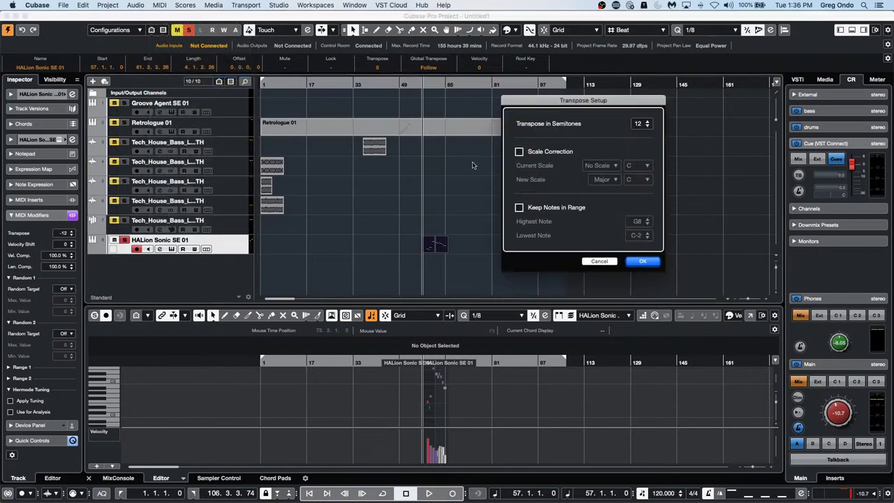
{"action": "left_click", "coordinate": [643, 261]}
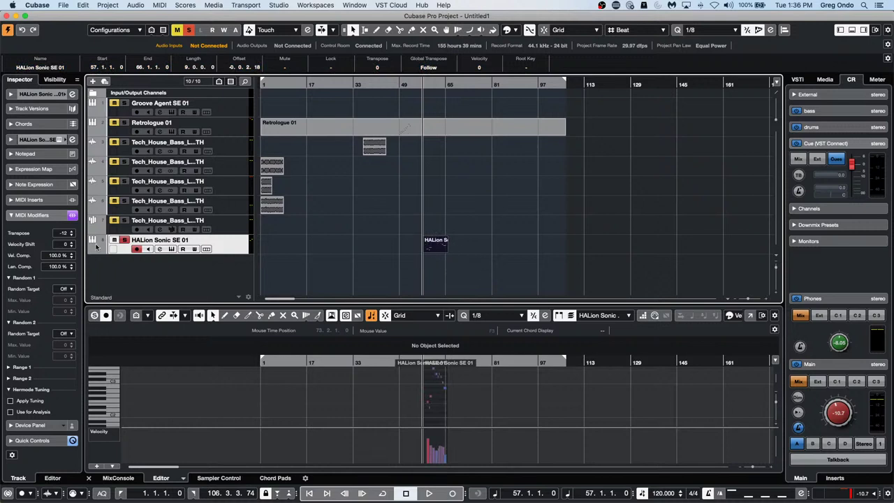
Step: Reset the HALion Sonic SE 01 track's MIDI Modifiers Transpose to 0 and deselect the cello part
{"action": "left_click", "coordinate": [62, 233]}
{"action": "type", "text": "0"}
{"action": "key", "text": "Return"}
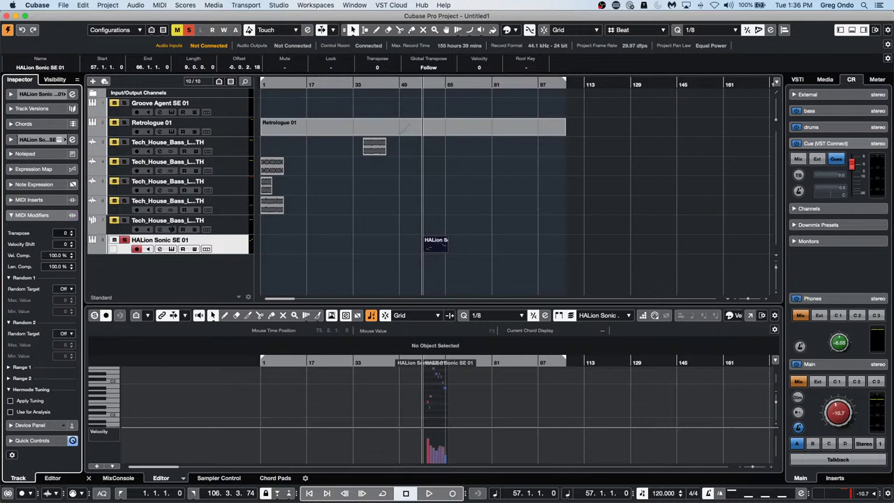
{"action": "left_click", "coordinate": [477, 250]}
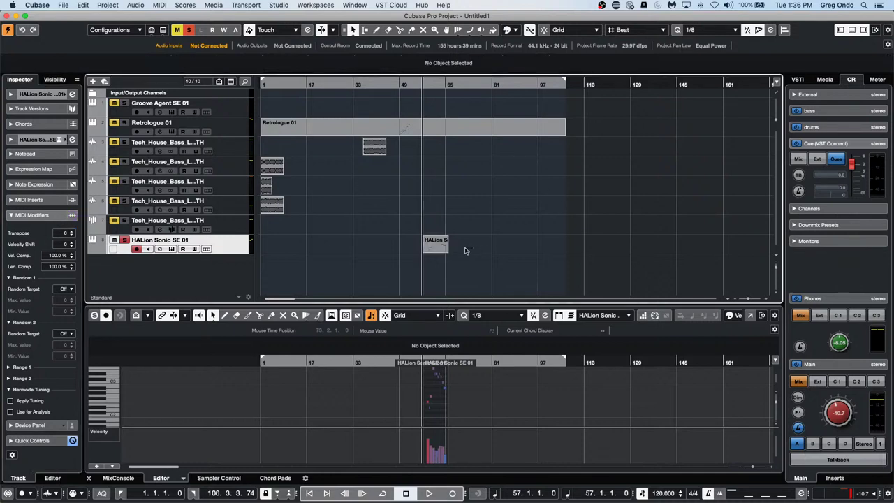
Step: Open the cello part in the Score Editor, view its staff settings and clef properties, and close the score
{"action": "key", "text": "super+r"}
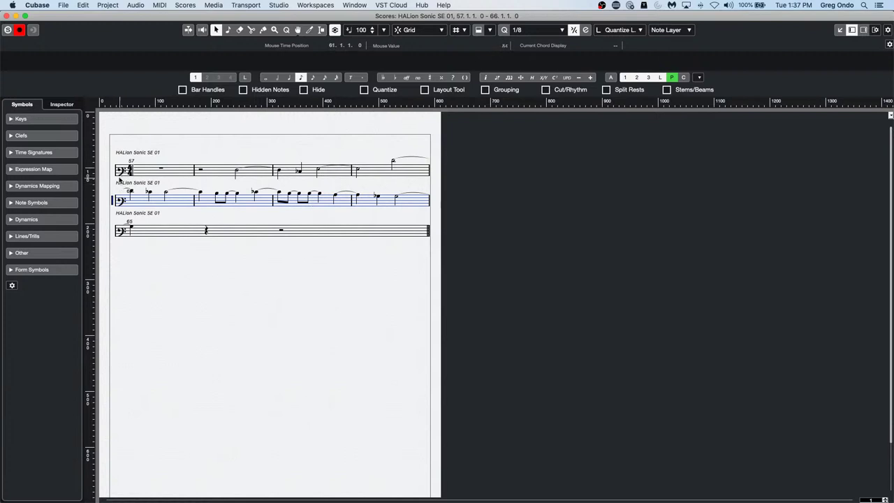
{"action": "double_click", "coordinate": [114, 172]}
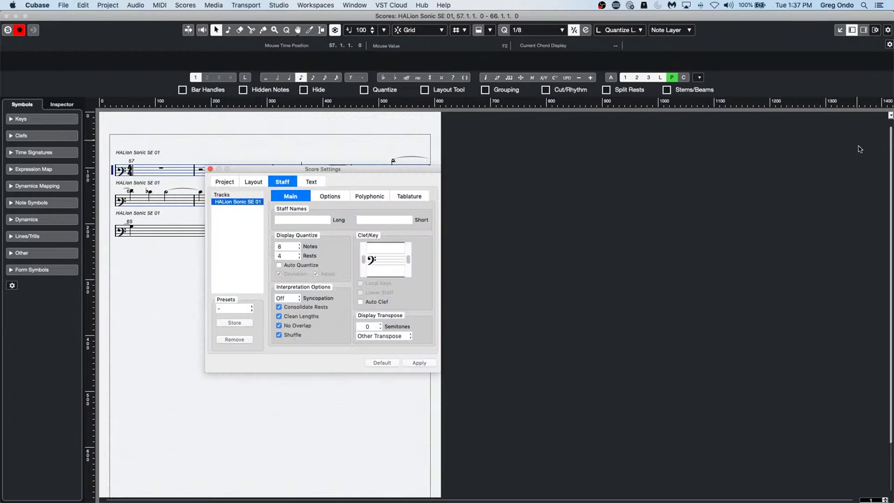
{"action": "left_click", "coordinate": [863, 30]}
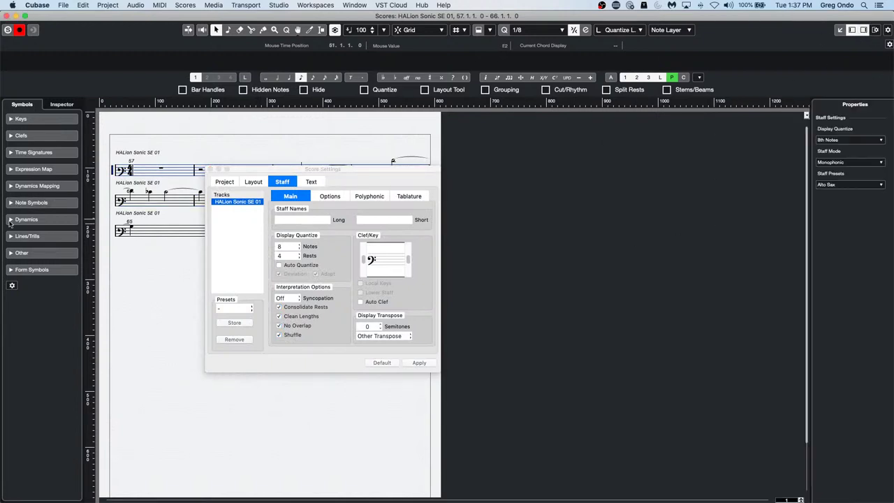
{"action": "left_click", "coordinate": [209, 169]}
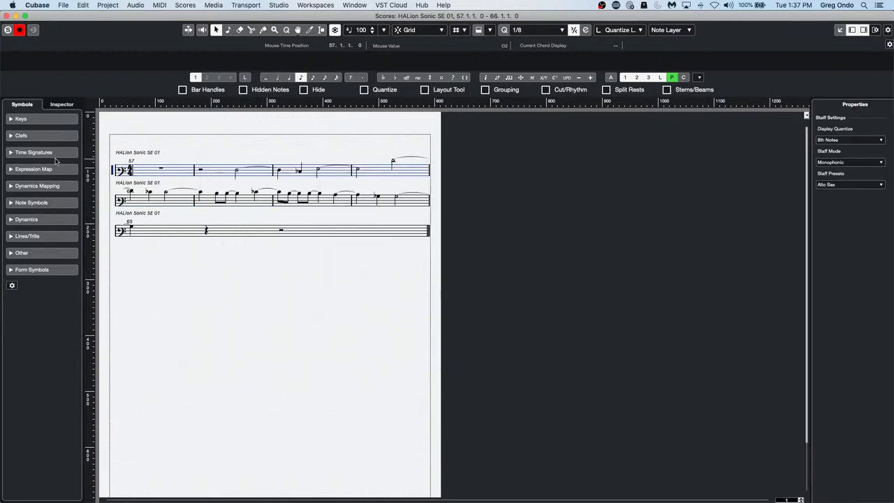
{"action": "left_click", "coordinate": [120, 171]}
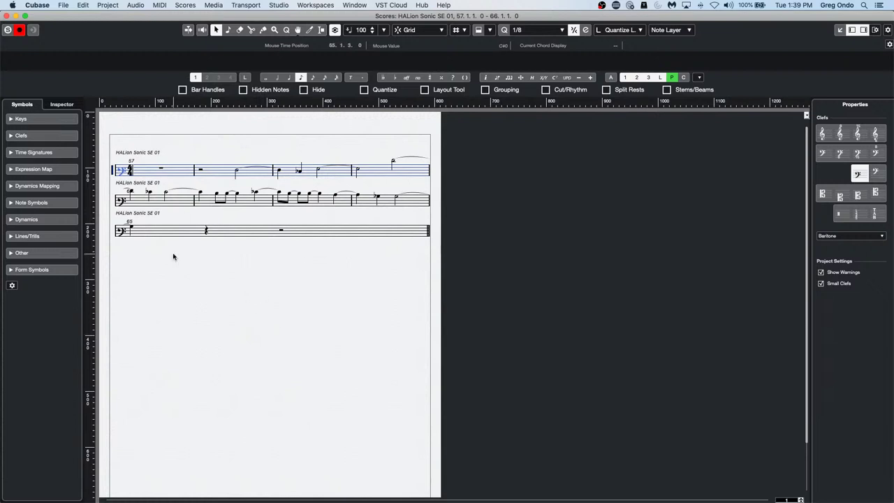
{"action": "left_click", "coordinate": [6, 16]}
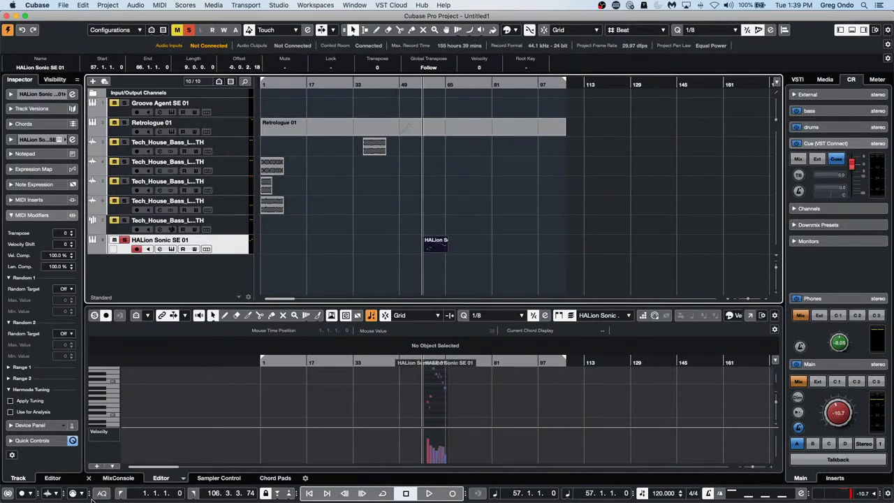
Step: Add one Groove Agent SE instrument track below the HALion Sonic SE 01 track
{"action": "right_click", "coordinate": [226, 265]}
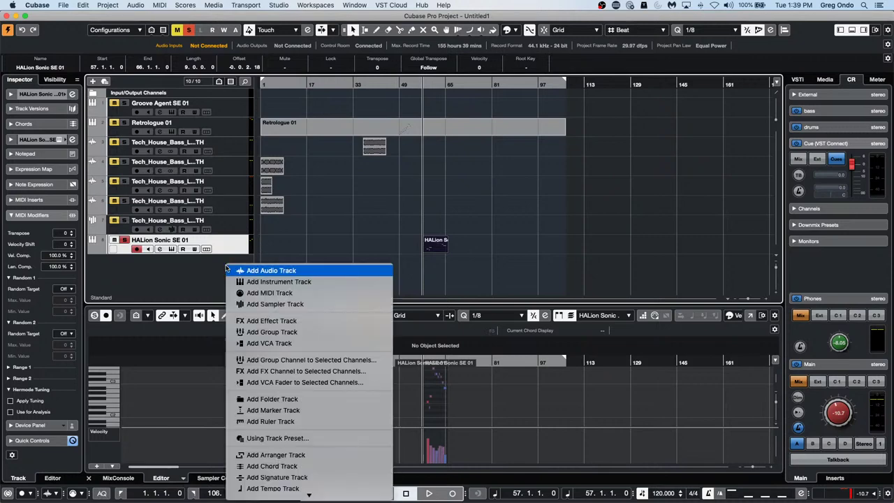
{"action": "left_click", "coordinate": [294, 285]}
{"action": "left_click", "coordinate": [363, 202]}
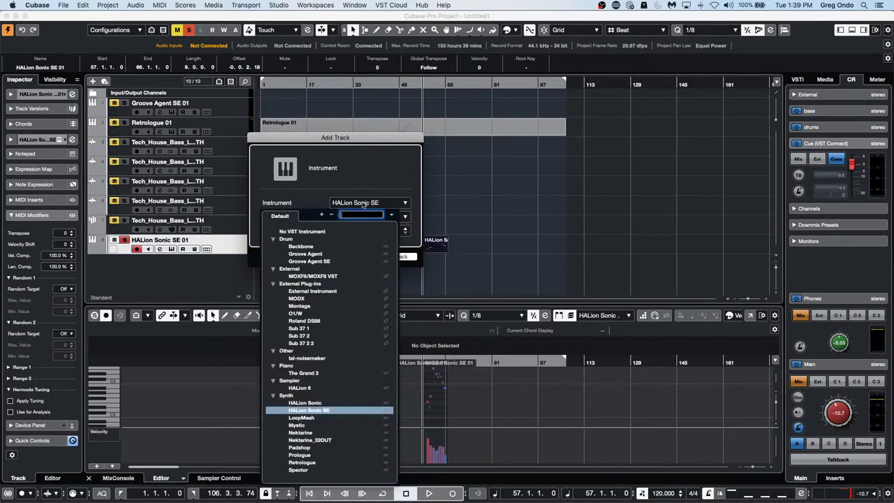
{"action": "left_click", "coordinate": [322, 261]}
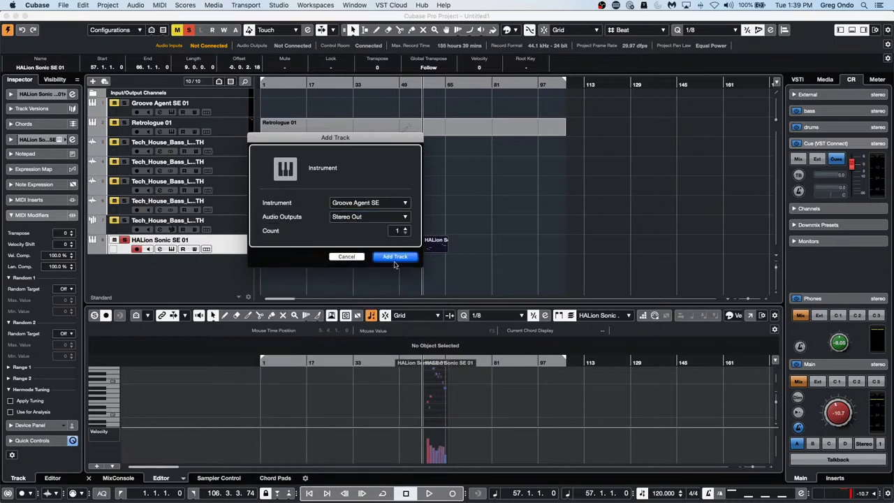
{"action": "left_click", "coordinate": [408, 258]}
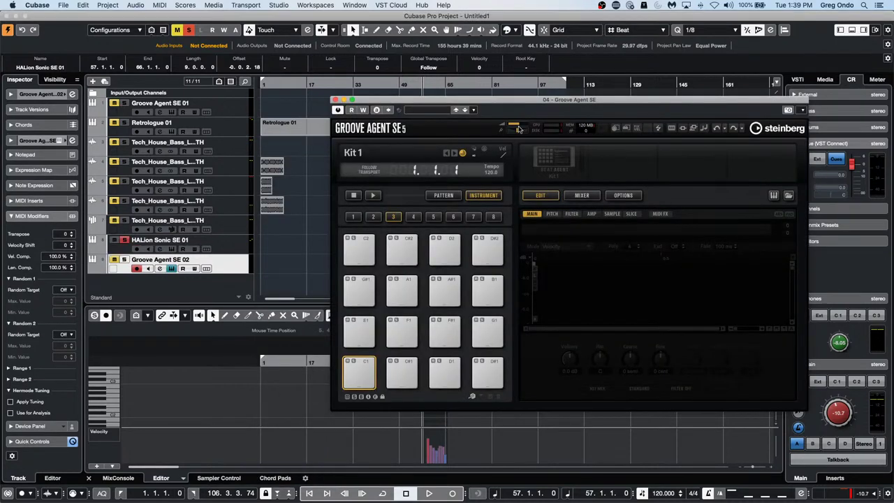
Step: Load the Forget The Past drum kit into Groove Agent SE's first kit slot and close the program browser
{"action": "left_click", "coordinate": [543, 159]}
{"action": "left_click", "coordinate": [579, 169]}
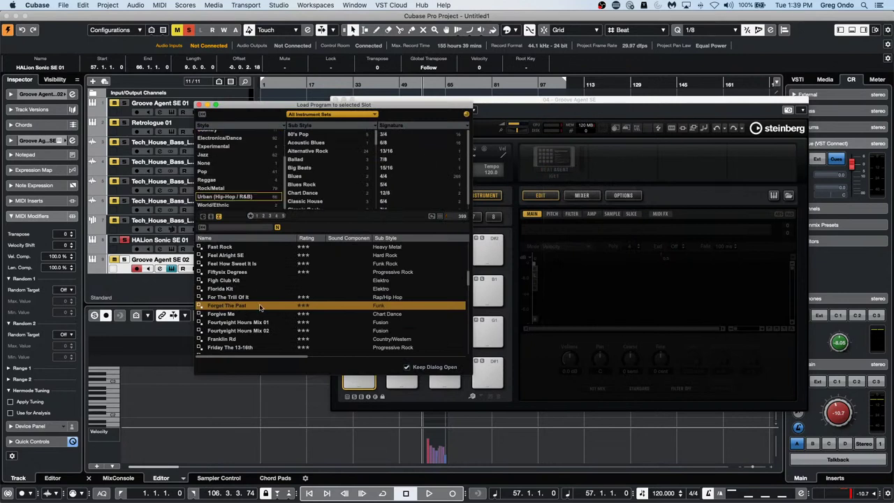
{"action": "double_click", "coordinate": [260, 305]}
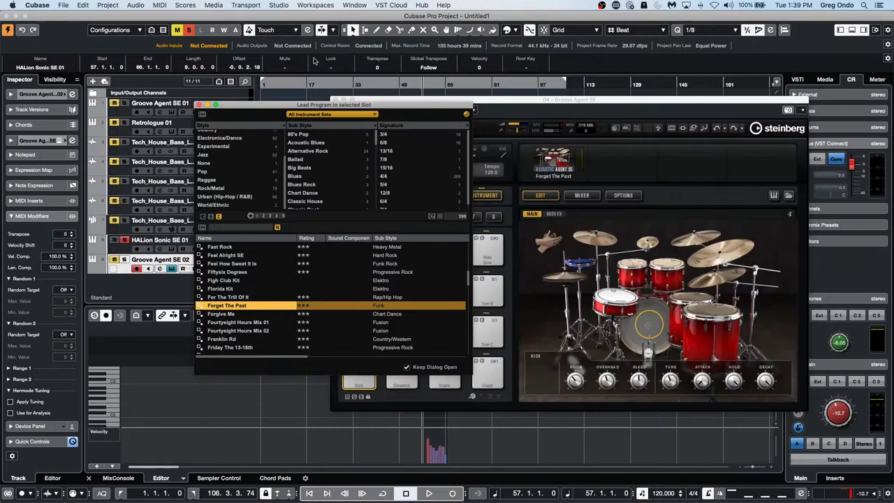
{"action": "left_click", "coordinate": [199, 106]}
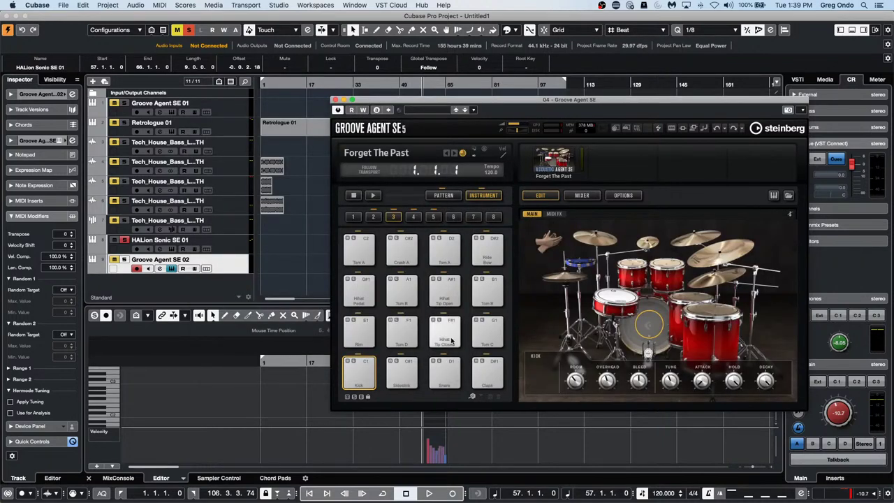
Step: Audition the rim, Tom D and closed hi-hat pads, solo the Groove Agent SE 02 track and move the instrument window off its lane
{"action": "left_click", "coordinate": [364, 335]}
{"action": "left_click", "coordinate": [409, 333]}
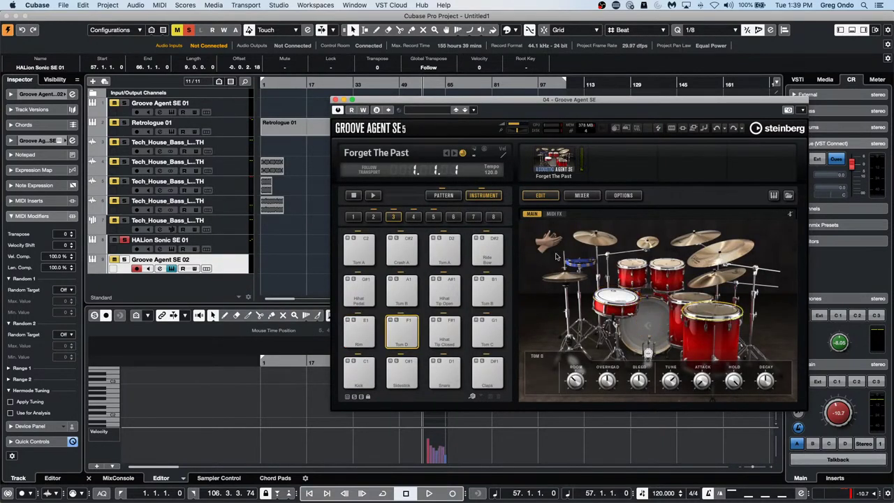
{"action": "left_click", "coordinate": [114, 258]}
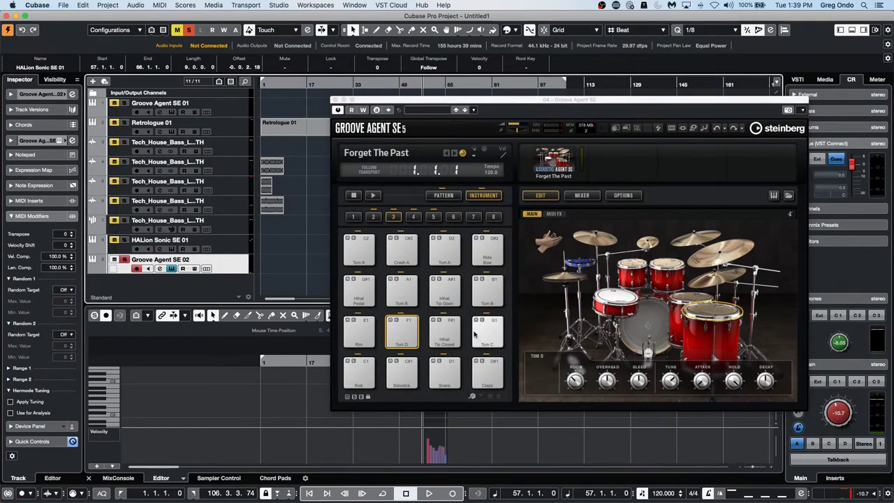
{"action": "left_click", "coordinate": [446, 332]}
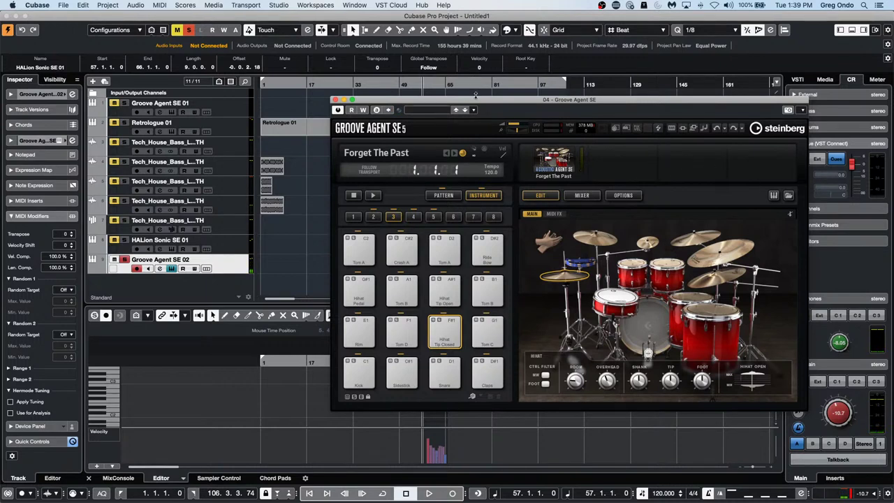
{"action": "left_click_drag", "start_coordinate": [478, 100], "coordinate": [538, 17]}
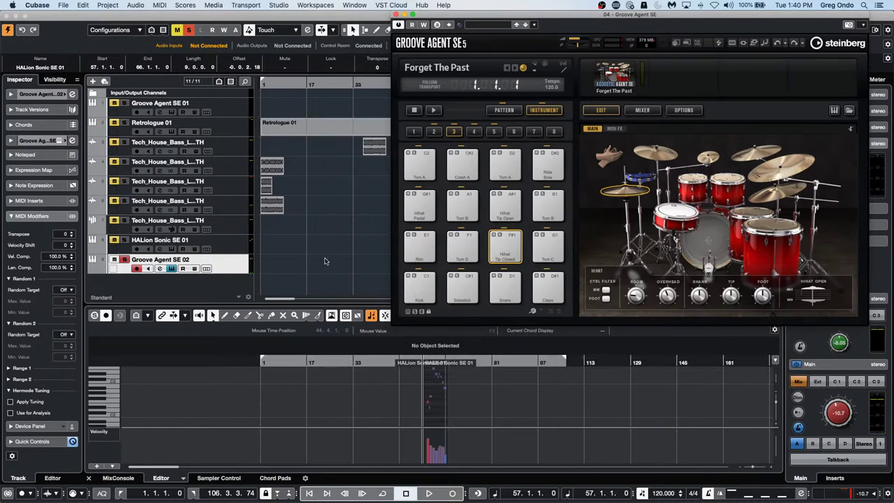
Step: Draw a part from bar 1 to about bar 15 on the Groove Agent SE 02 track and open it in the Key Editor
{"action": "right_click", "coordinate": [274, 272]}
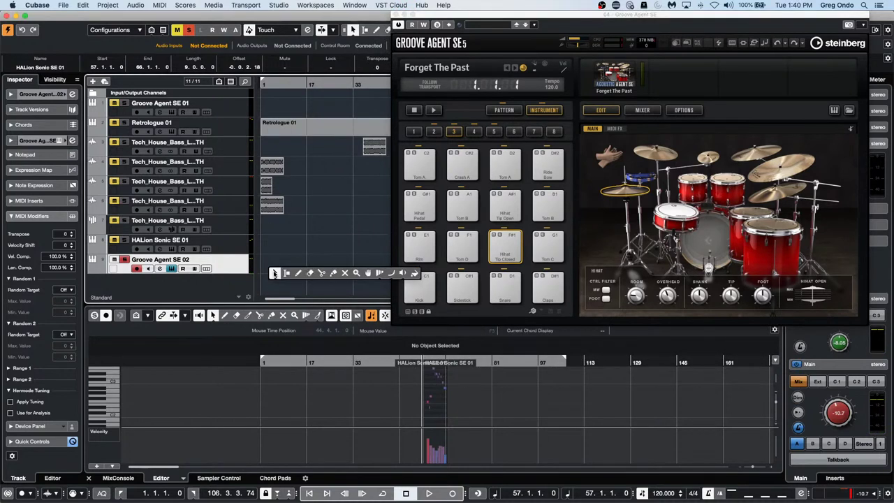
{"action": "left_click", "coordinate": [304, 275]}
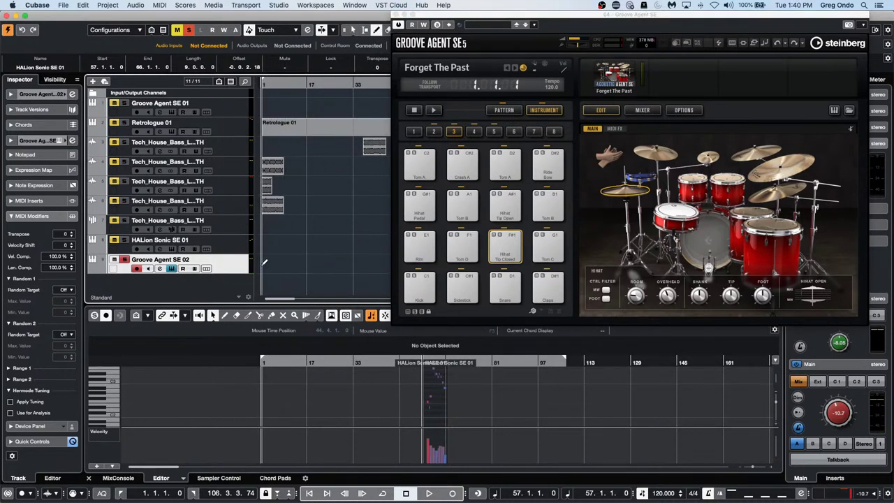
{"action": "mouse_move", "coordinate": [263, 263]}
{"action": "left_mouse_down"}
{"action": "mouse_move", "coordinate": [303, 265]}
{"action": "mouse_move", "coordinate": [259, 271]}
{"action": "left_mouse_up"}
{"action": "key", "text": "1"}
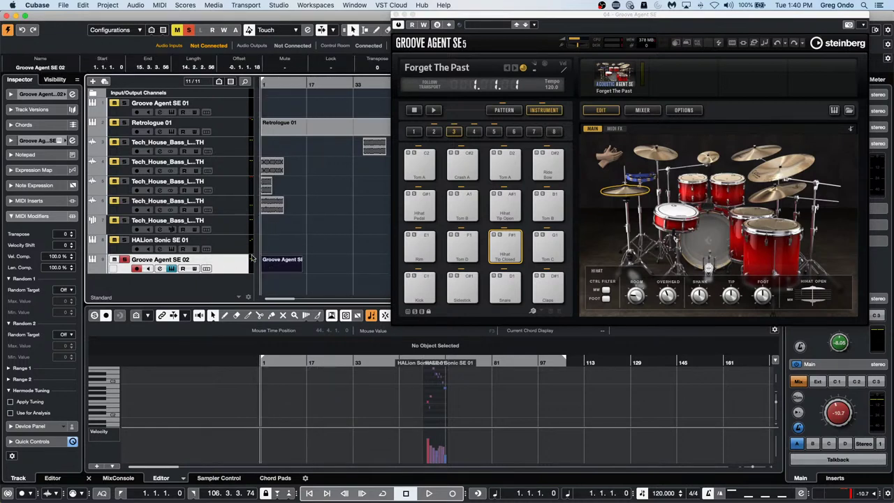
{"action": "double_click", "coordinate": [279, 270]}
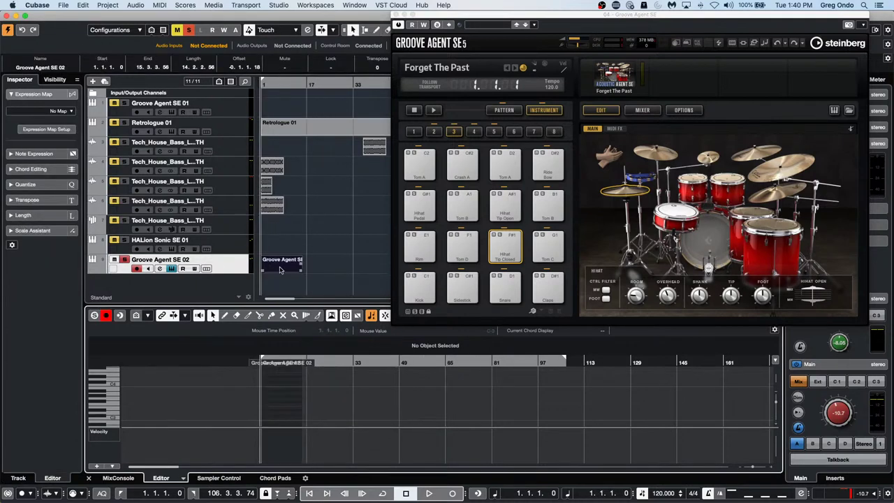
{"action": "left_click", "coordinate": [326, 362]}
{"action": "left_click_drag", "start_coordinate": [326, 362], "coordinate": [234, 409]}
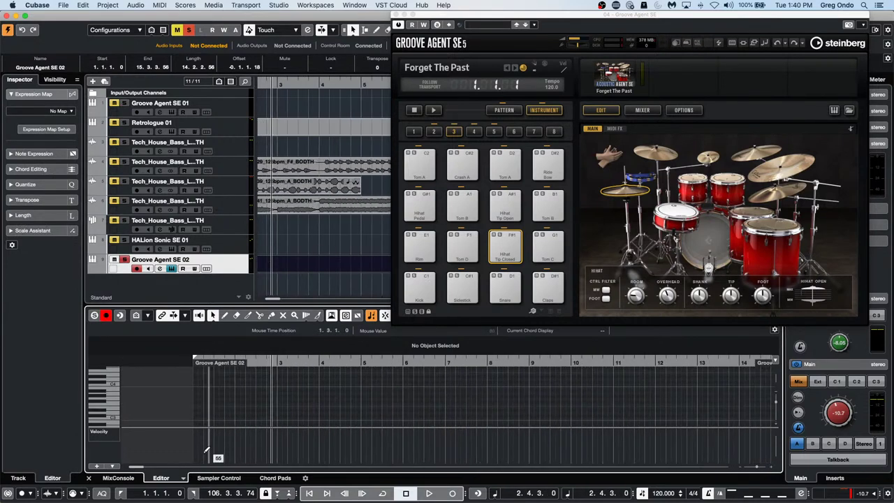
Step: Enable Auto Quantize for MIDI recording and close the Groove Agent SE window
{"action": "left_click", "coordinate": [102, 493]}
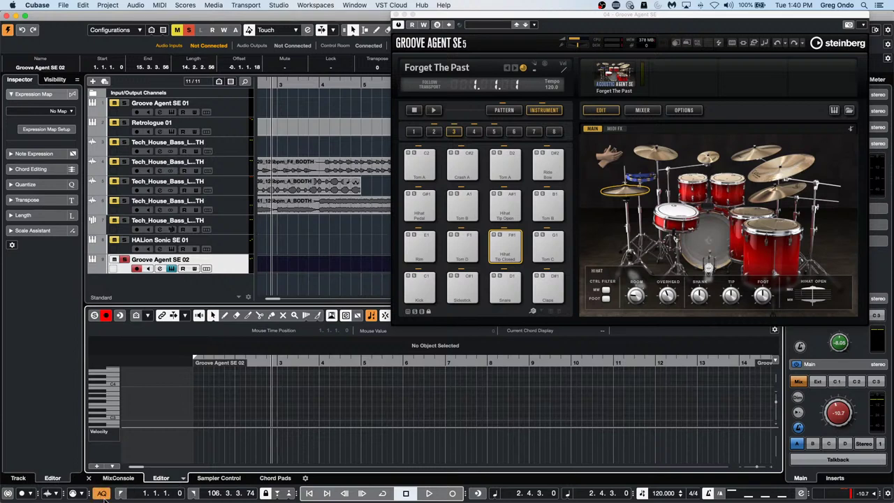
{"action": "left_click", "coordinate": [442, 18]}
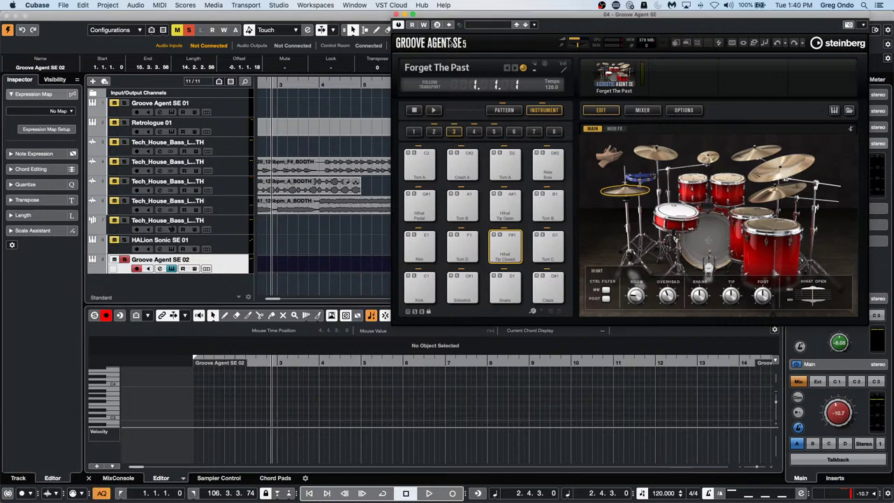
{"action": "left_click", "coordinate": [396, 15]}
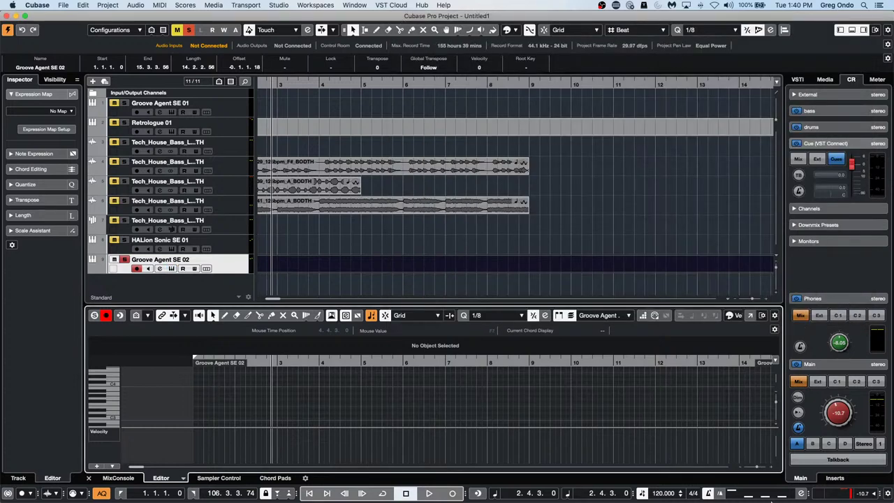
Step: Lower the project tempo to 41 BPM and set the quantize preset to 1/16
{"action": "scroll", "coordinate": [665, 493], "scroll_direction": "down", "scroll_amount": 7}
{"action": "scroll", "coordinate": [664, 495], "scroll_direction": "down", "scroll_amount": 18}
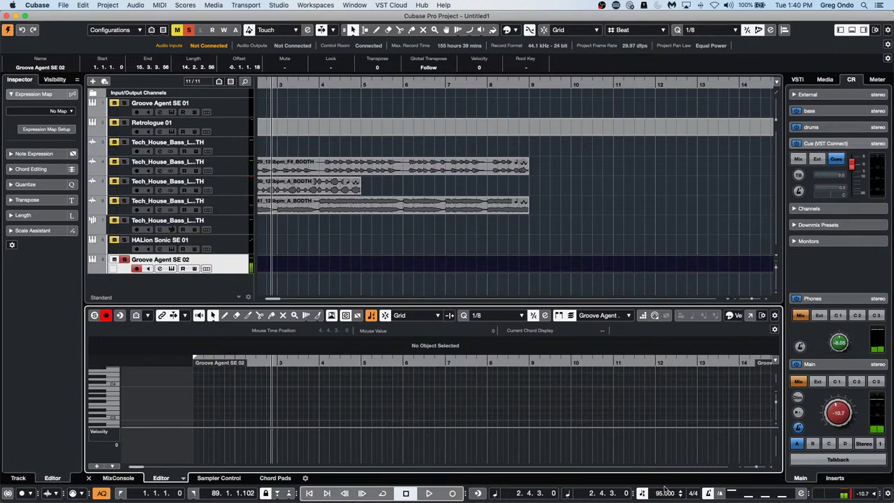
{"action": "scroll", "coordinate": [664, 491], "scroll_direction": "down", "scroll_amount": 19}
{"action": "scroll", "coordinate": [666, 495], "scroll_direction": "down", "scroll_amount": 20}
{"action": "left_click_drag", "start_coordinate": [278, 363], "coordinate": [322, 406]}
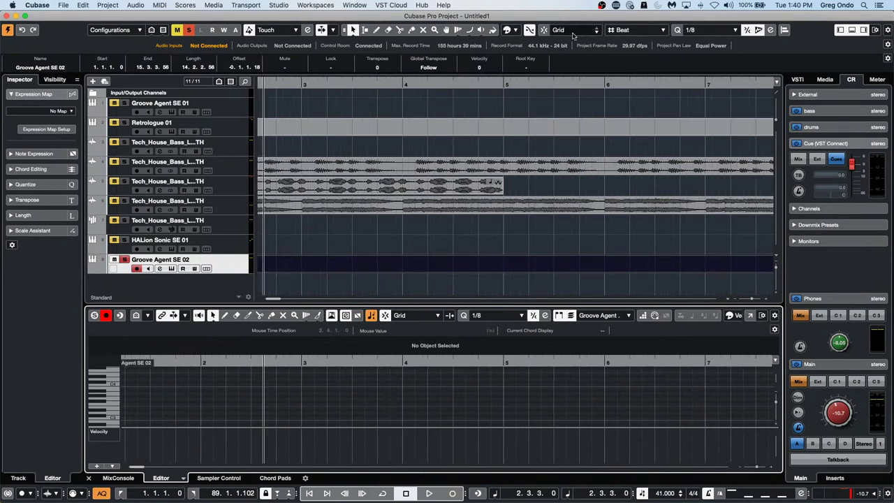
{"action": "left_click", "coordinate": [689, 31]}
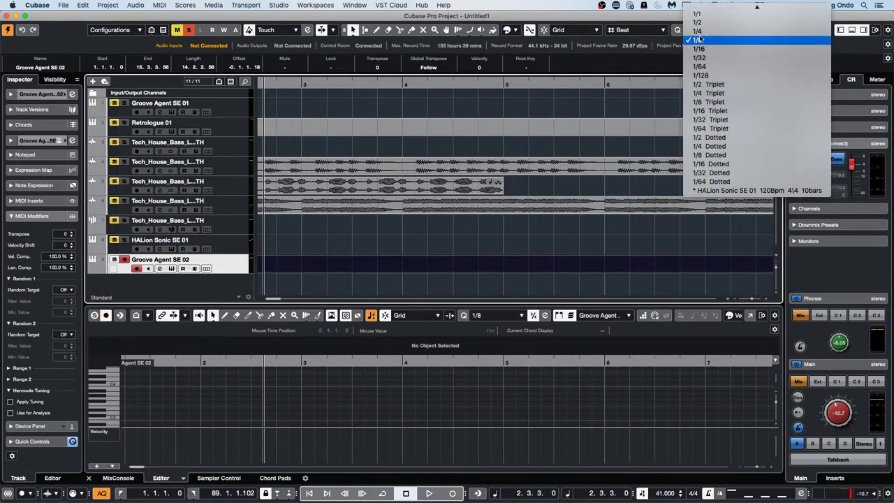
{"action": "left_click", "coordinate": [699, 49]}
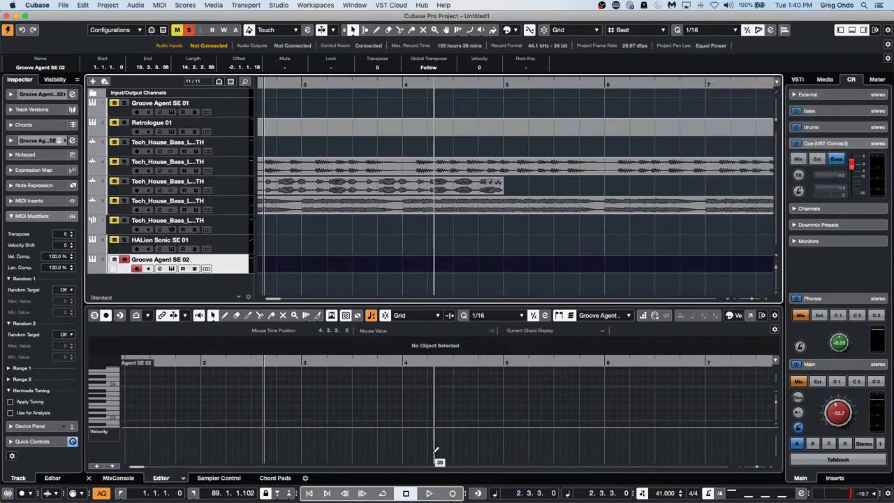
Step: Record a drum take on the Groove Agent SE 02 track and open the recorded part in the Key Editor
{"action": "left_click", "coordinate": [452, 493]}
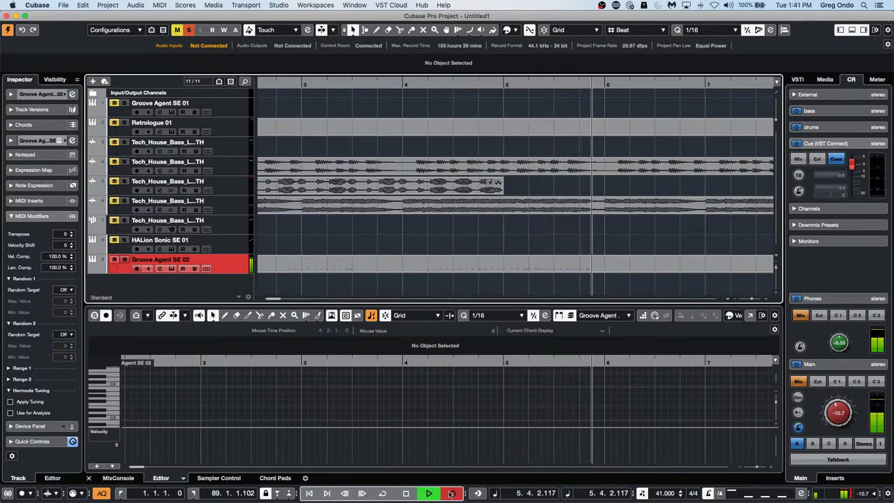
{"action": "key", "text": "space"}
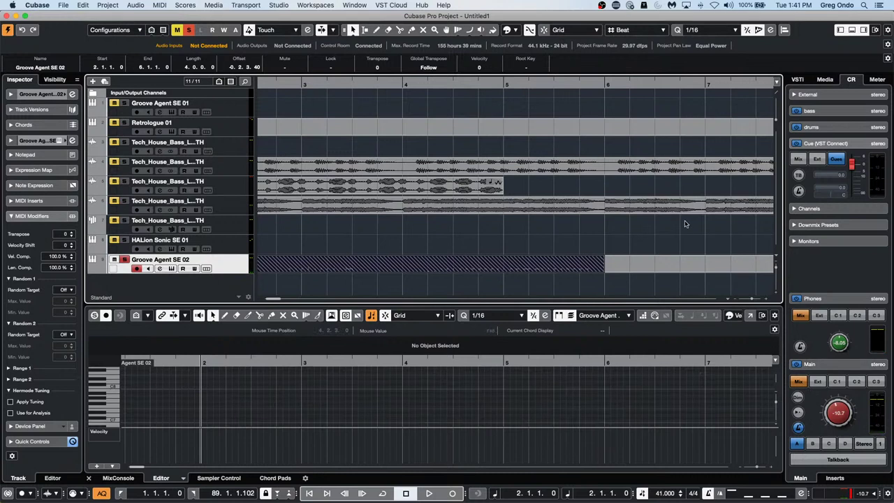
{"action": "left_click", "coordinate": [487, 280]}
{"action": "left_click", "coordinate": [442, 266]}
{"action": "double_click", "coordinate": [441, 266]}
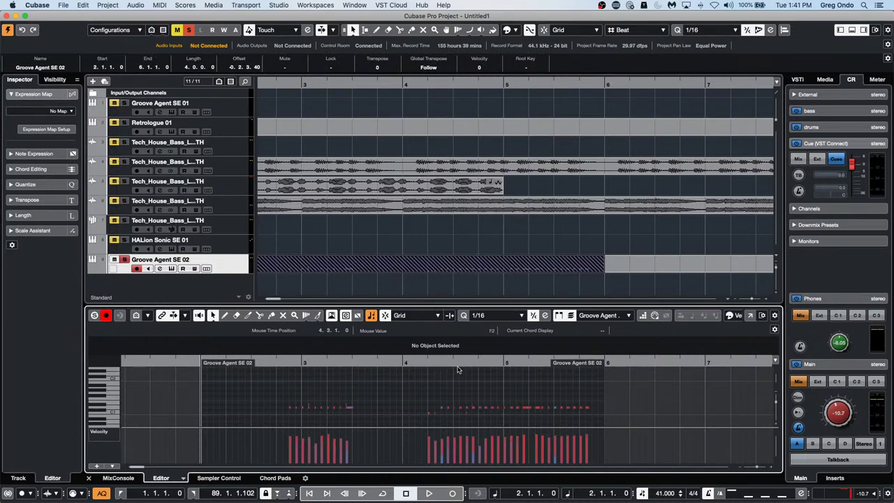
{"action": "left_click_drag", "start_coordinate": [439, 359], "coordinate": [446, 384]}
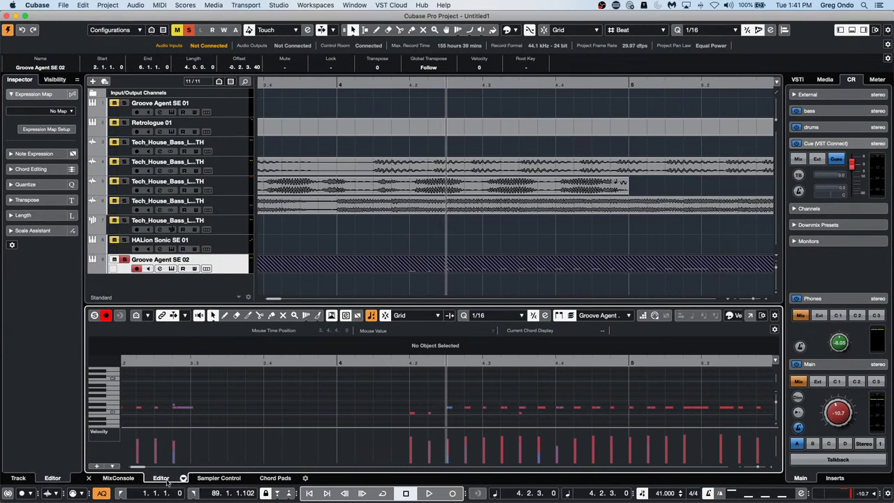
{"action": "left_click", "coordinate": [102, 492]}
{"action": "left_click", "coordinate": [102, 492]}
{"action": "left_click", "coordinate": [102, 492]}
{"action": "left_click", "coordinate": [102, 492]}
Step: Quantize the lengths of the recorded drum notes to the 1/16 grid
{"action": "left_click", "coordinate": [48, 184]}
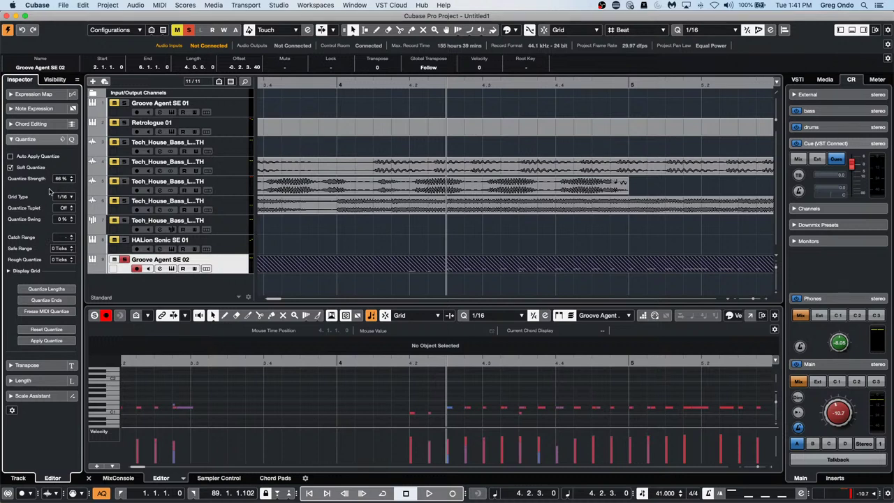
{"action": "left_click", "coordinate": [62, 290]}
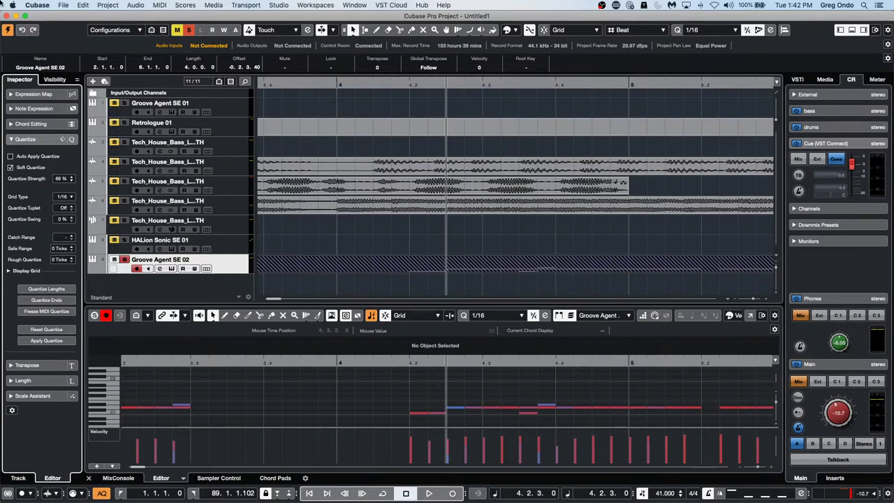
Step: Undo the note length quantizing, then reset and reapply the quantization of the recorded drum notes
{"action": "key", "text": "super+z"}
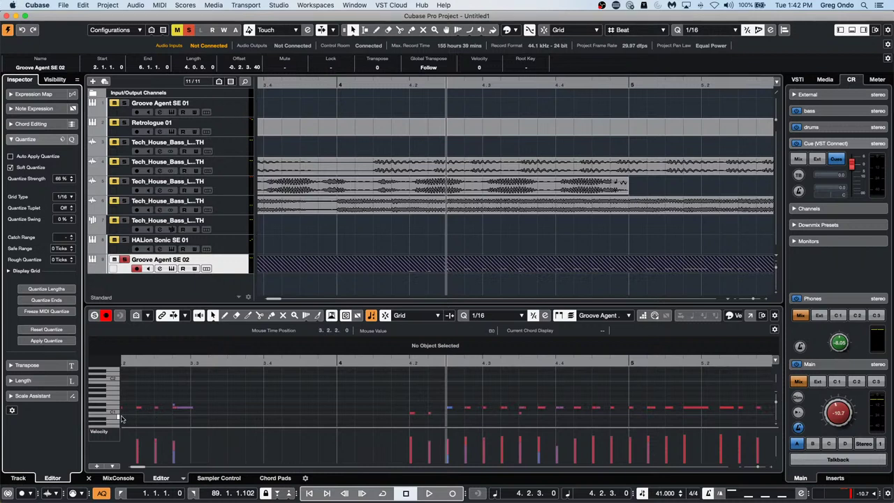
{"action": "left_click", "coordinate": [102, 493]}
{"action": "left_click", "coordinate": [48, 331]}
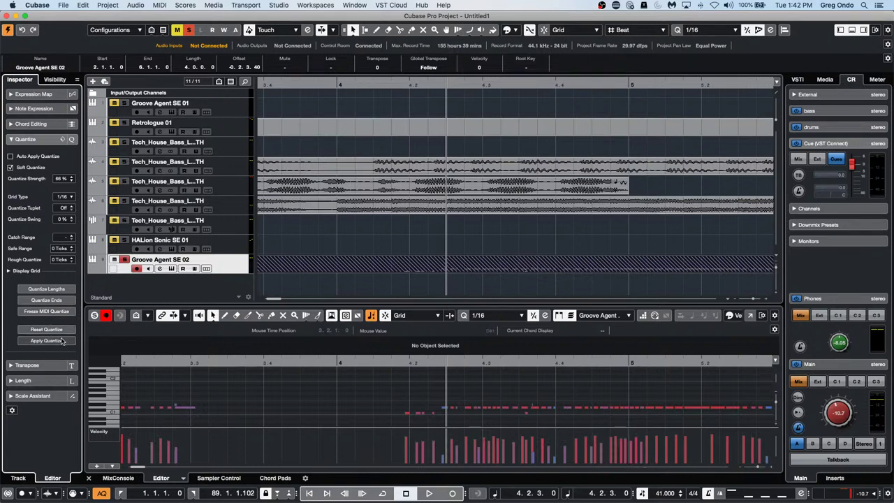
{"action": "left_click", "coordinate": [62, 340]}
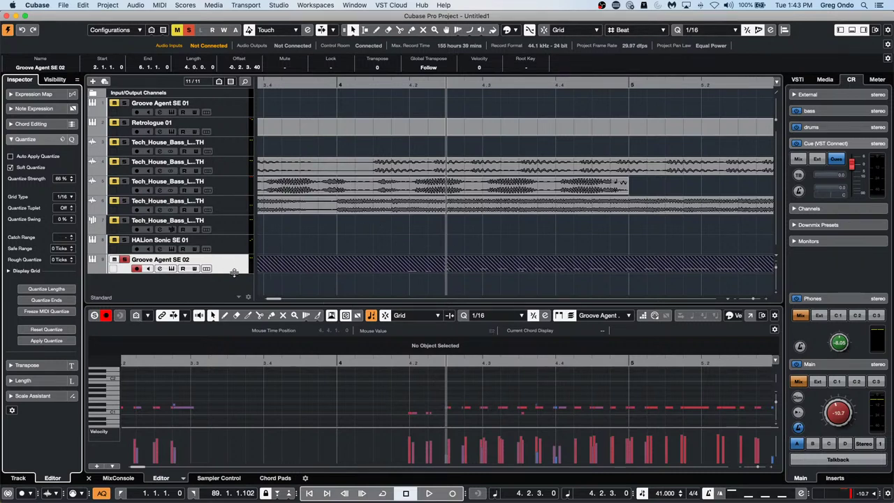
Step: Create a new empty project in a new folder named March 30 inside the March 26 2021 folder
{"action": "left_click", "coordinate": [61, 5]}
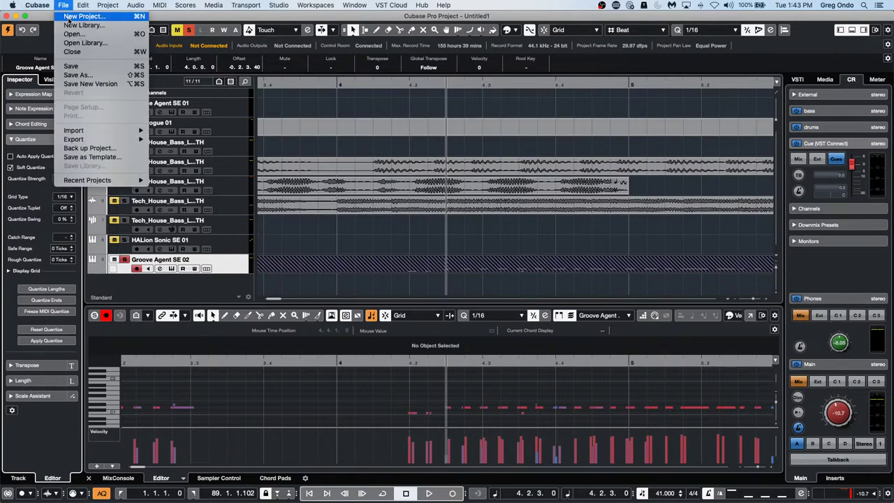
{"action": "left_click", "coordinate": [68, 19]}
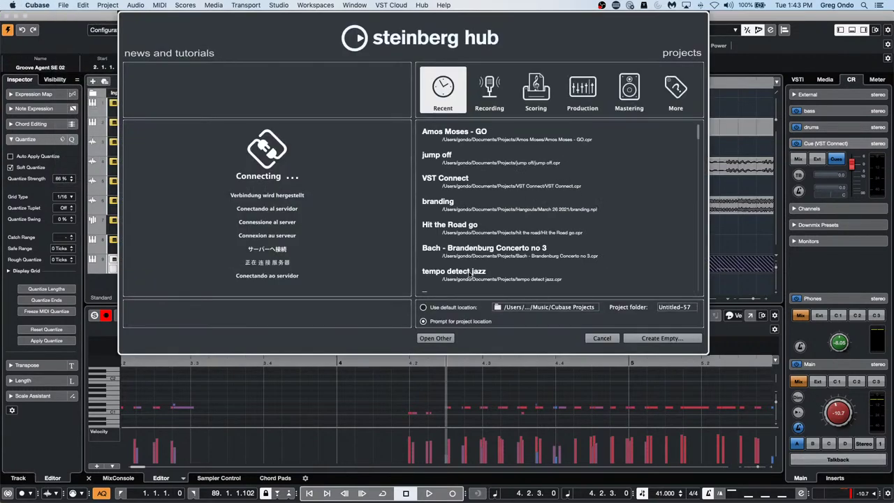
{"action": "left_click", "coordinate": [660, 339]}
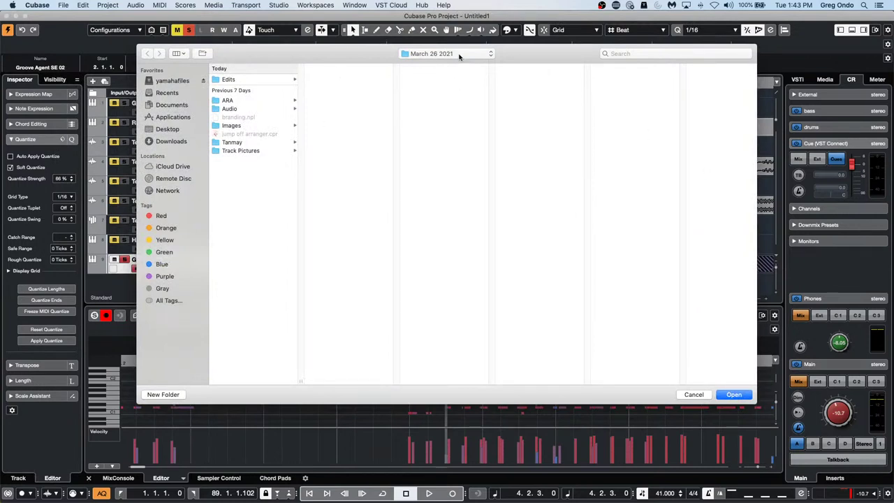
{"action": "left_click", "coordinate": [164, 394]}
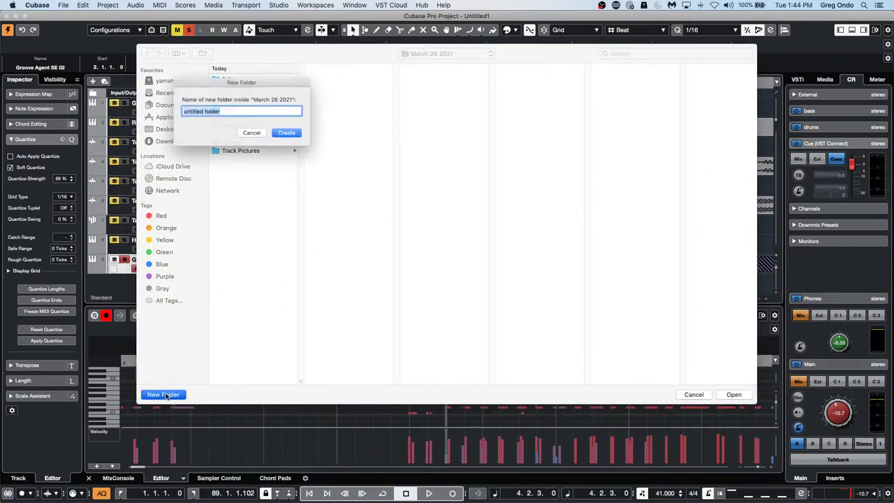
{"action": "type", "text": "Ma"}
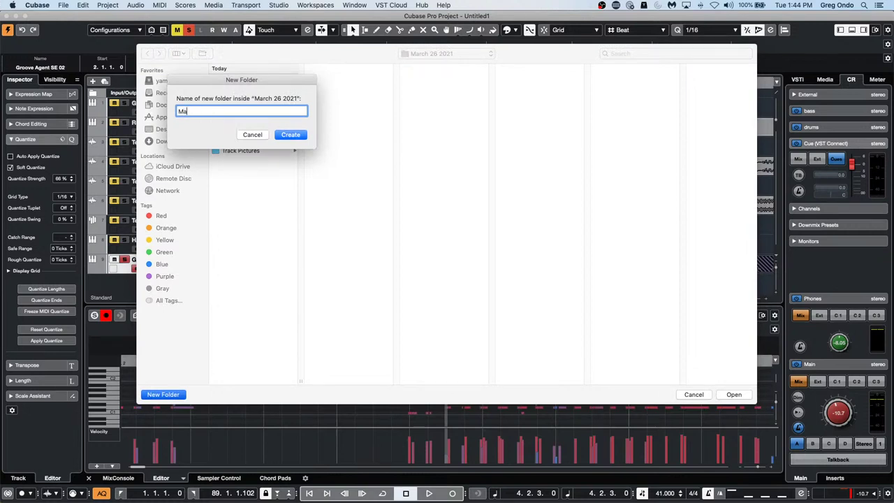
{"action": "type", "text": "rch 30"}
{"action": "key", "text": "Return"}
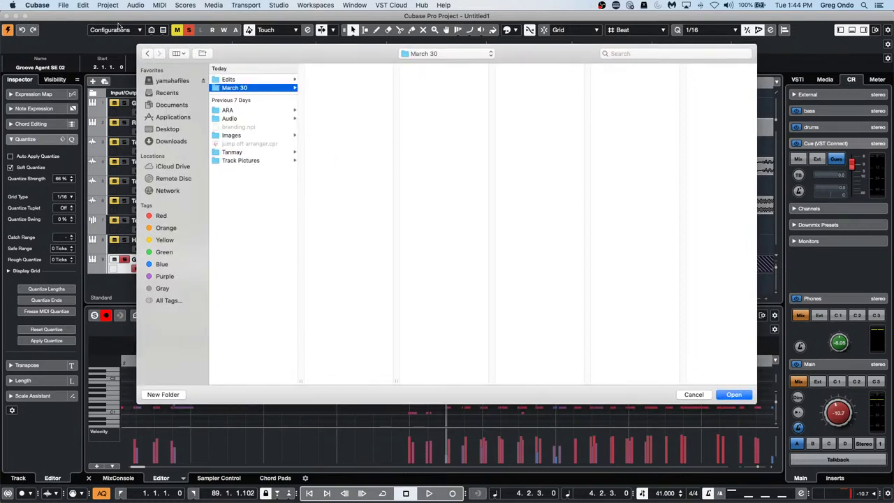
{"action": "left_click", "coordinate": [738, 396]}
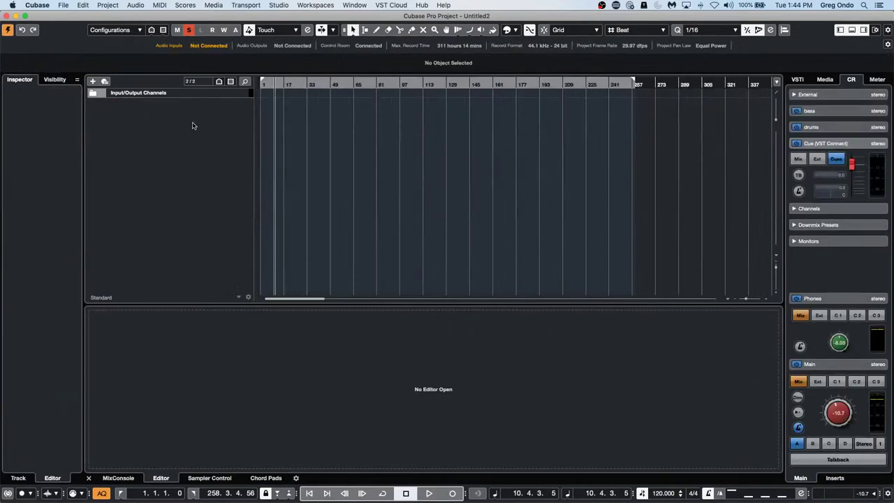
Step: Add three stereo audio tracks to the project and clear the global solo state
{"action": "right_click", "coordinate": [194, 124]}
{"action": "left_click", "coordinate": [245, 130]}
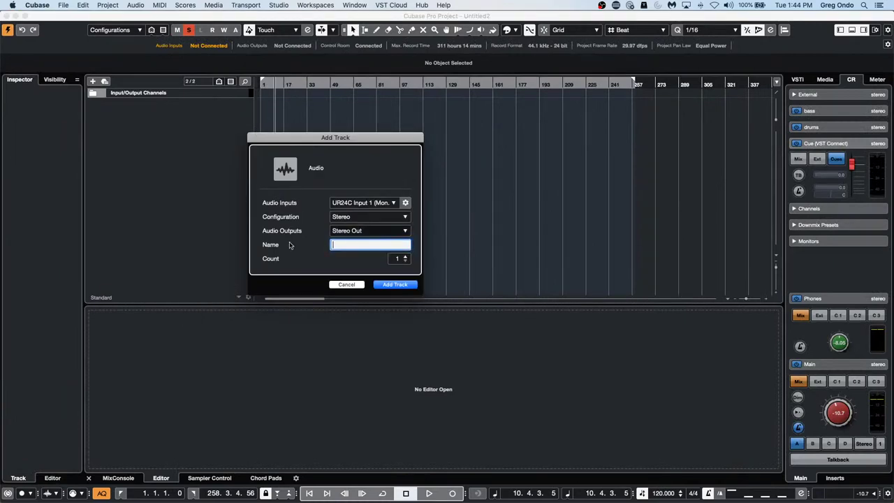
{"action": "left_click", "coordinate": [405, 257]}
{"action": "left_click", "coordinate": [405, 257]}
{"action": "left_click", "coordinate": [396, 286]}
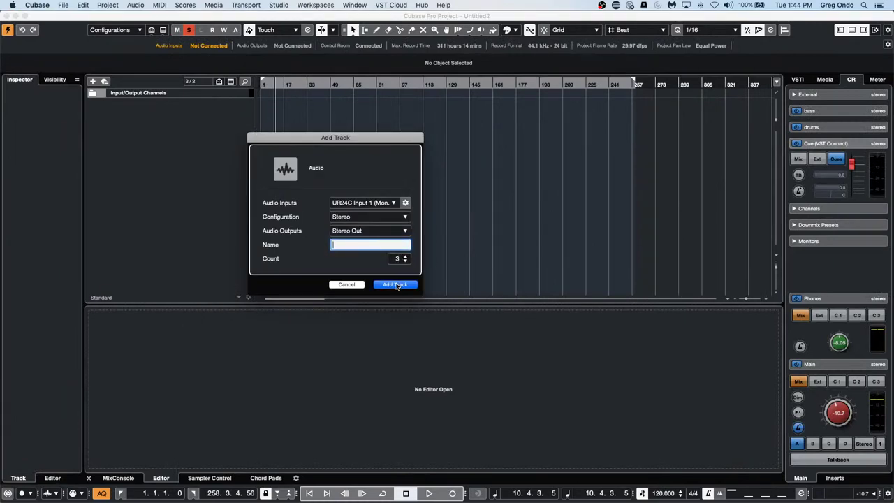
{"action": "left_click", "coordinate": [189, 31]}
{"action": "left_click", "coordinate": [125, 103]}
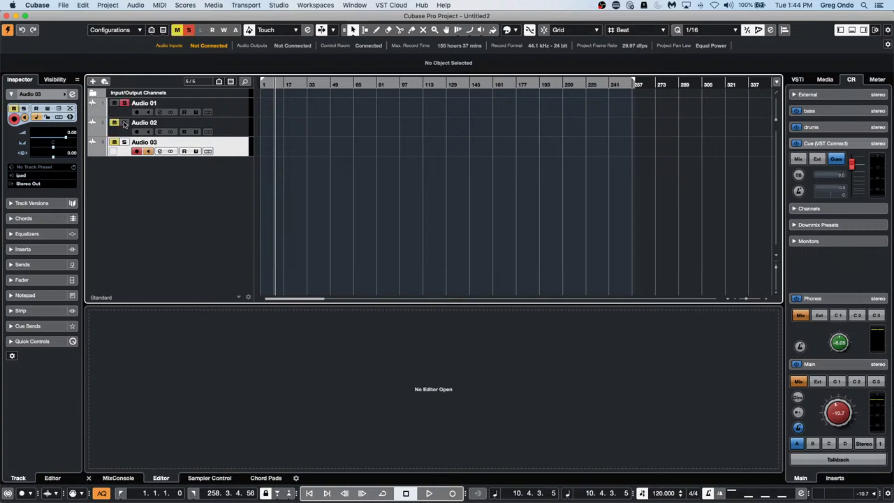
{"action": "left_click", "coordinate": [124, 122]}
{"action": "left_click", "coordinate": [124, 122]}
{"action": "left_click", "coordinate": [124, 103]}
Step: Record-enable Audio 01 and Audio 02 and record a short take on all three audio tracks from about bar 11
{"action": "left_click", "coordinate": [137, 132]}
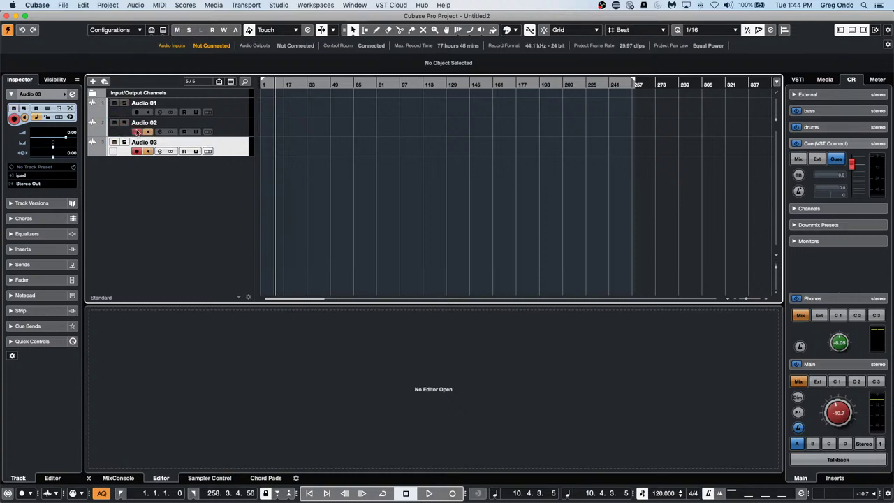
{"action": "left_click", "coordinate": [136, 111]}
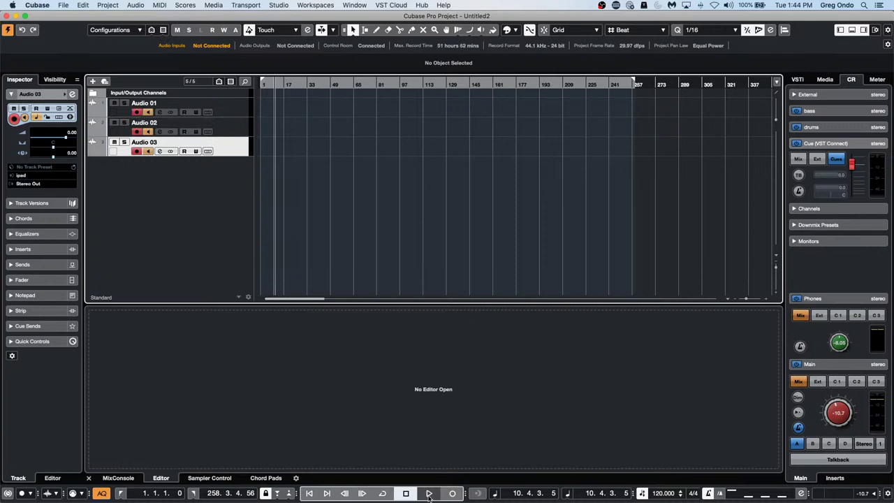
{"action": "left_click", "coordinate": [429, 495]}
{"action": "left_click", "coordinate": [452, 494]}
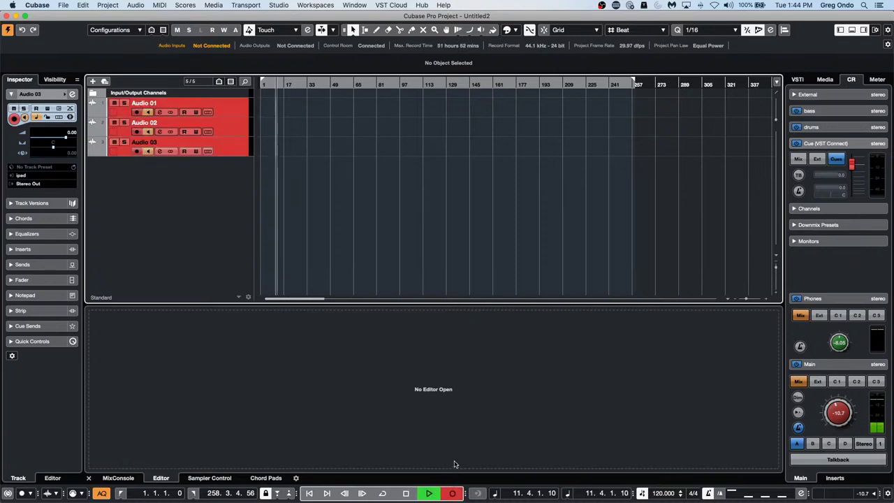
{"action": "key", "text": "h"}
{"action": "key", "text": "h"}
{"action": "key", "text": "h"}
{"action": "key", "text": "h"}
{"action": "key", "text": "h"}
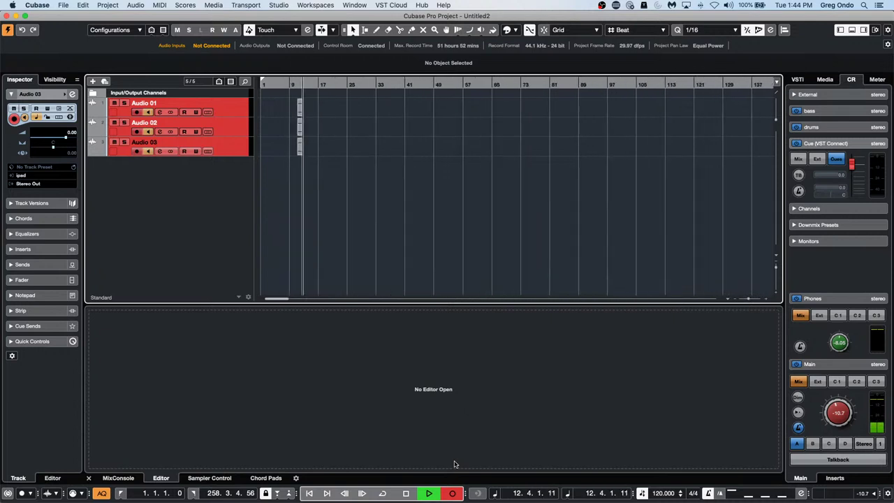
{"action": "key", "text": "h"}
{"action": "key", "text": "h"}
{"action": "key", "text": "h"}
{"action": "key", "text": "h"}
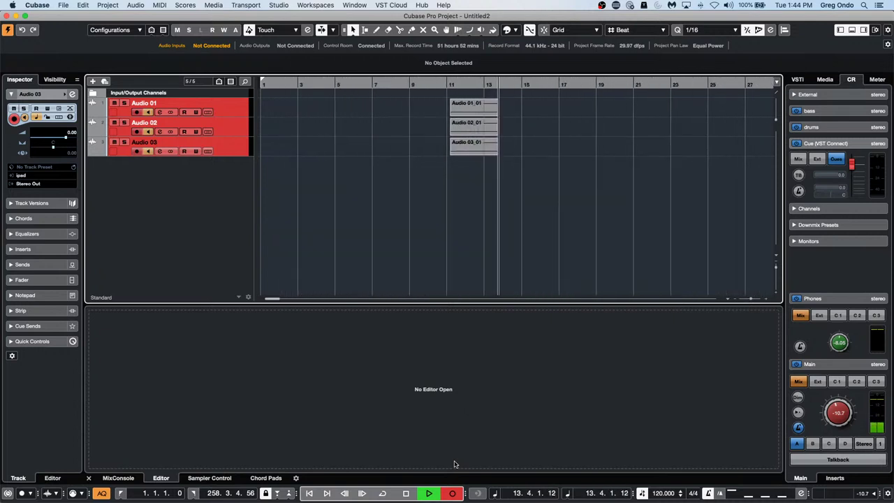
{"action": "key", "text": "space"}
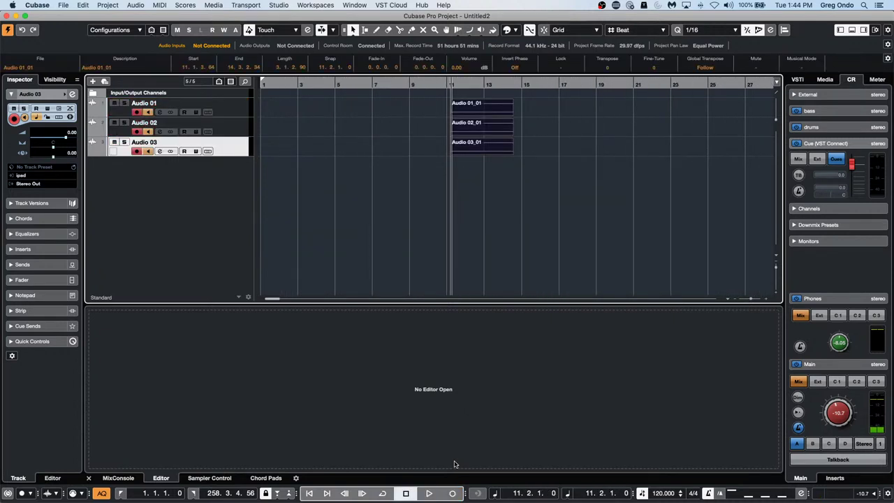
Step: Browse the project's recorded audio files in the March 30 folder using MediaBay
{"action": "left_click", "coordinate": [213, 4]}
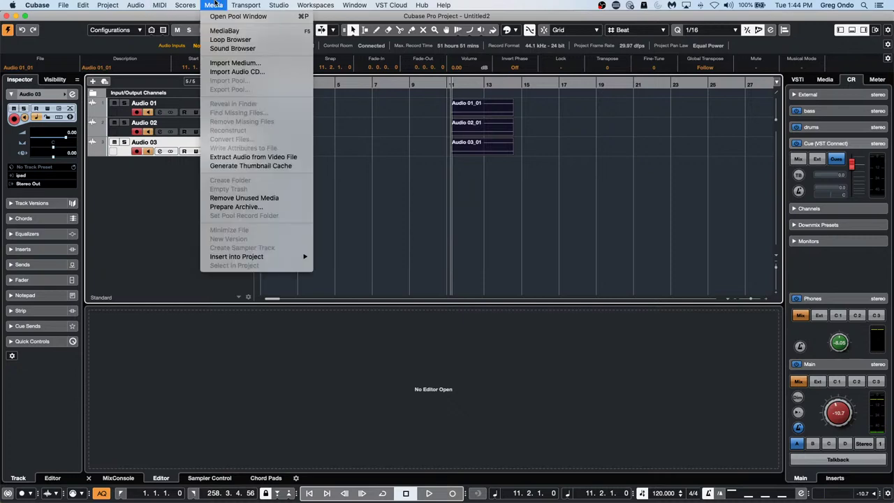
{"action": "left_click", "coordinate": [254, 32]}
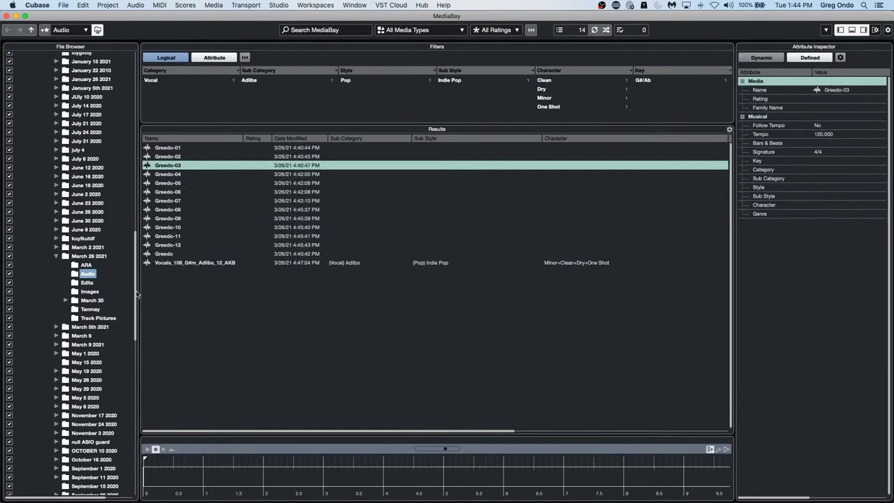
{"action": "left_click", "coordinate": [100, 301]}
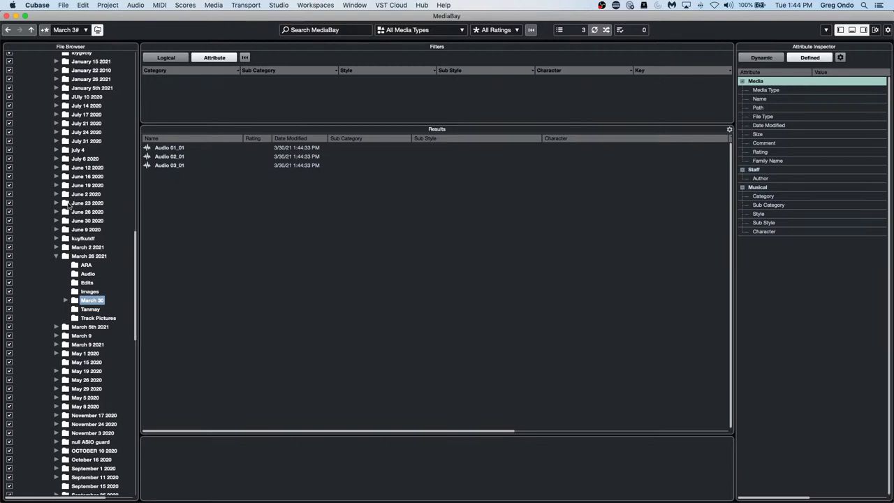
{"action": "scroll", "coordinate": [52, 189], "scroll_direction": "down", "scroll_amount": 3}
{"action": "scroll", "coordinate": [56, 185], "scroll_direction": "up", "scroll_amount": 10}
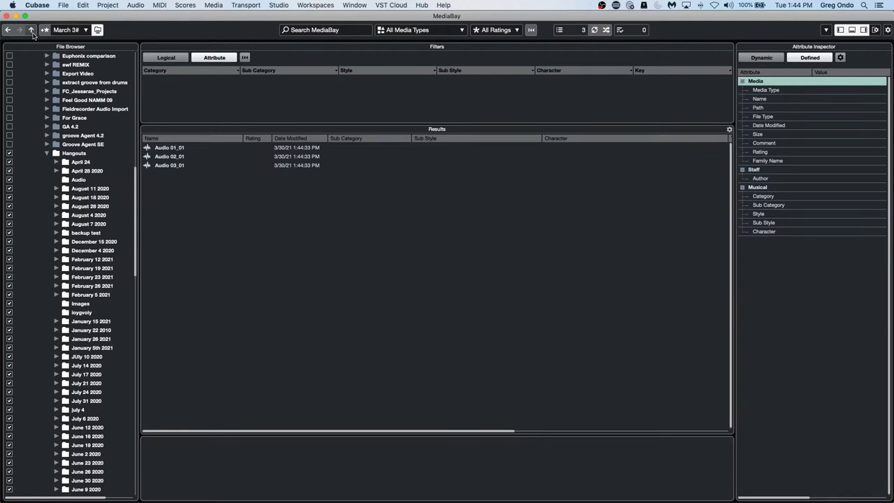
{"action": "left_click", "coordinate": [8, 15]}
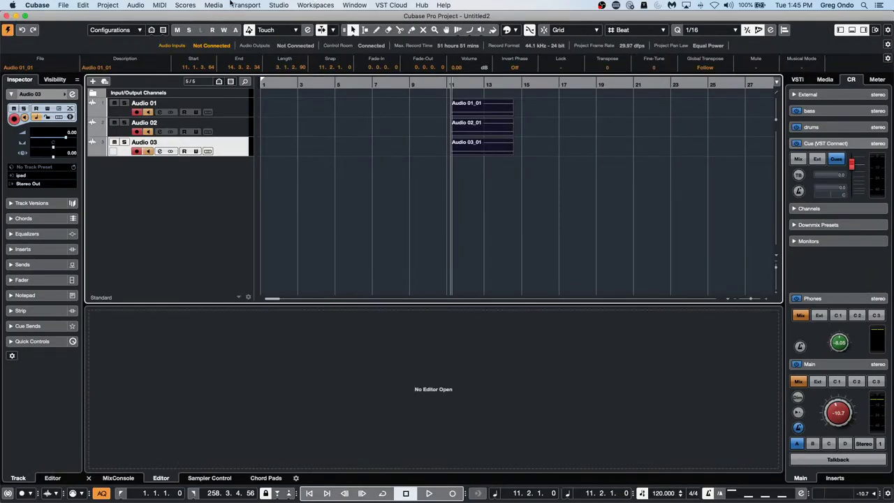
Step: Review the options for importing tracks from the VST Connect.cpr project, leaving without importing any
{"action": "left_click", "coordinate": [63, 6]}
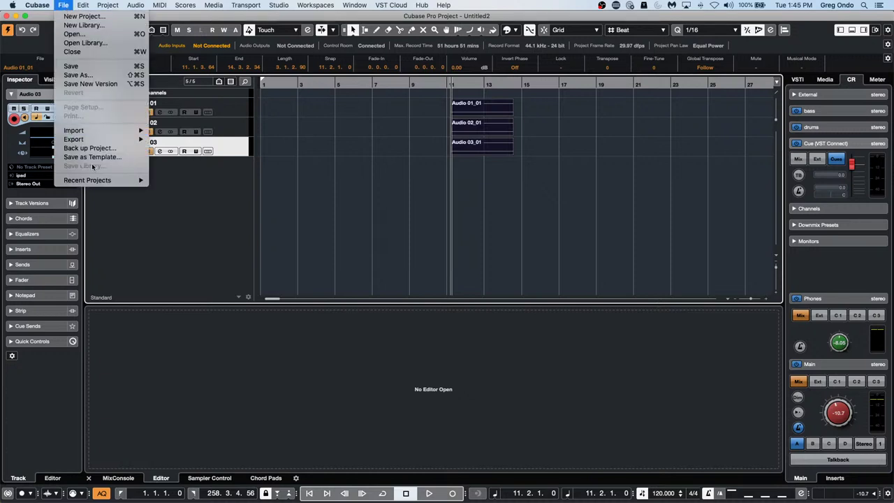
{"action": "mouse_move", "coordinate": [116, 133]}
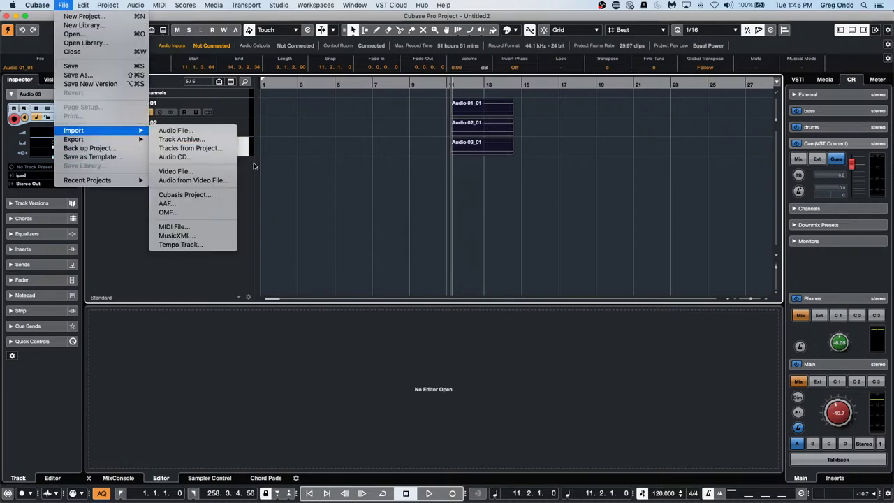
{"action": "left_click", "coordinate": [226, 153]}
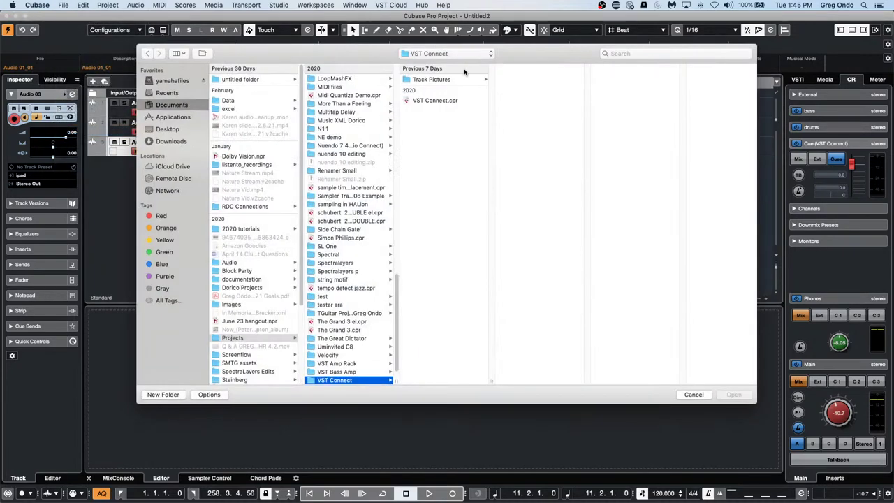
{"action": "left_click", "coordinate": [433, 101]}
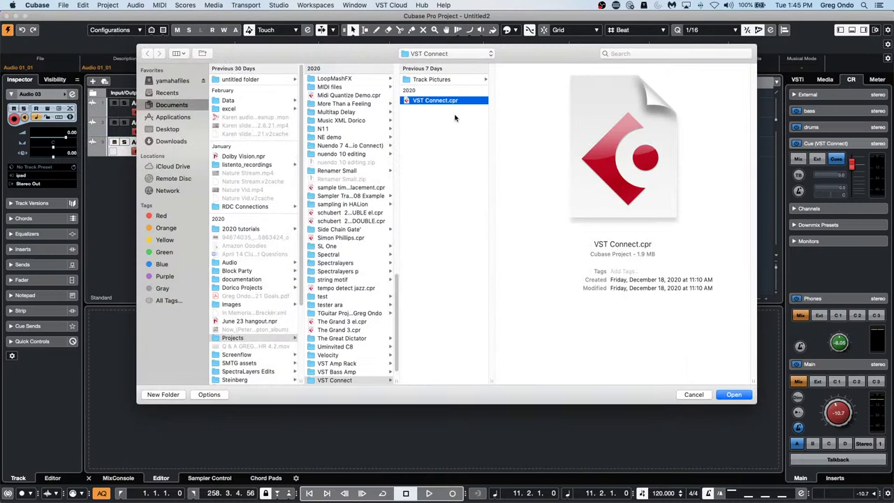
{"action": "left_click", "coordinate": [734, 394]}
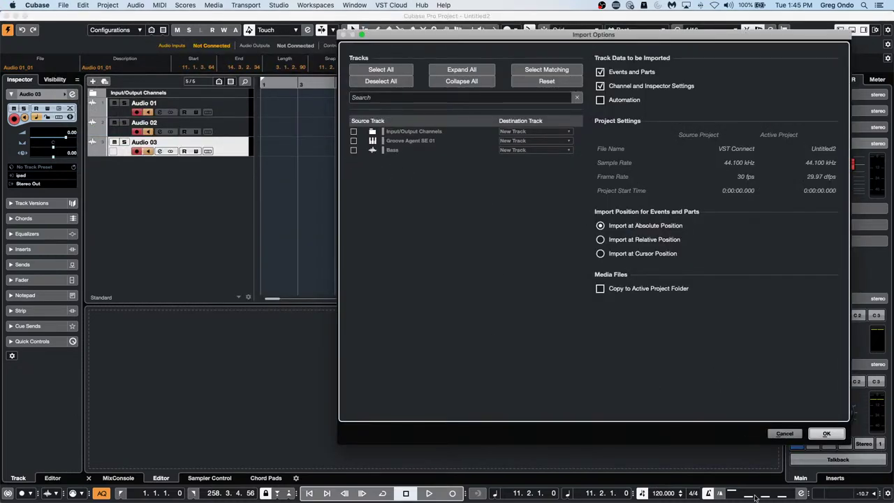
{"action": "left_click", "coordinate": [788, 435]}
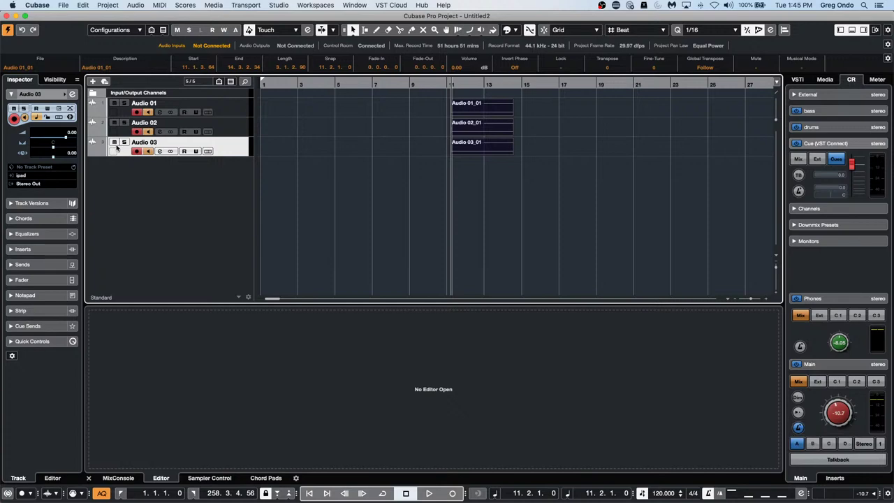
Step: Switch to and activate the jump off project, with its forget the past track selected
{"action": "left_click", "coordinate": [61, 5]}
{"action": "mouse_move", "coordinate": [331, 6]}
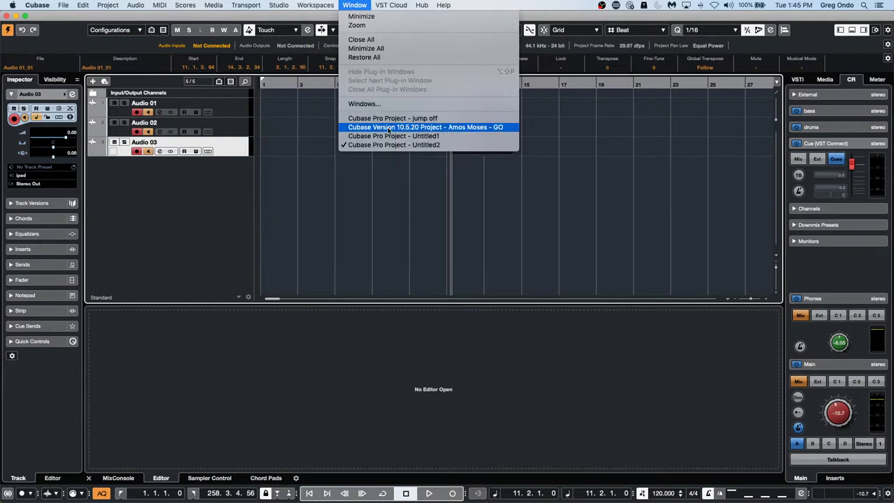
{"action": "left_click", "coordinate": [395, 119]}
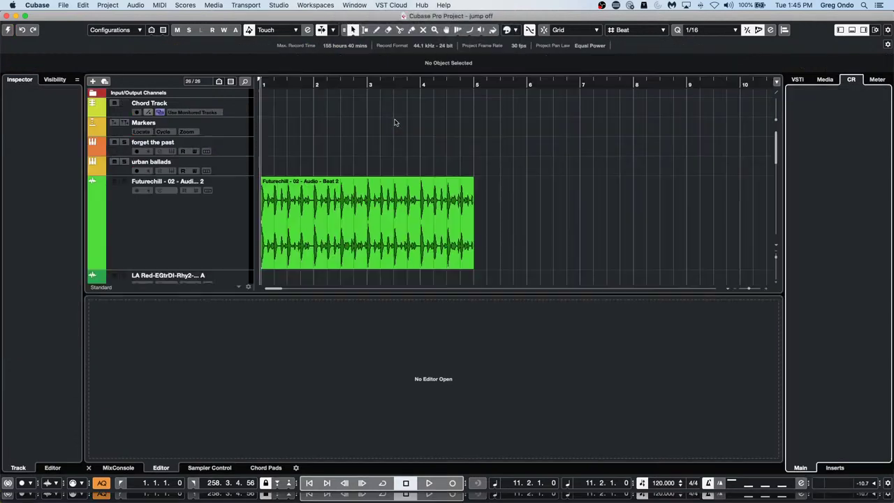
{"action": "left_click", "coordinate": [9, 30]}
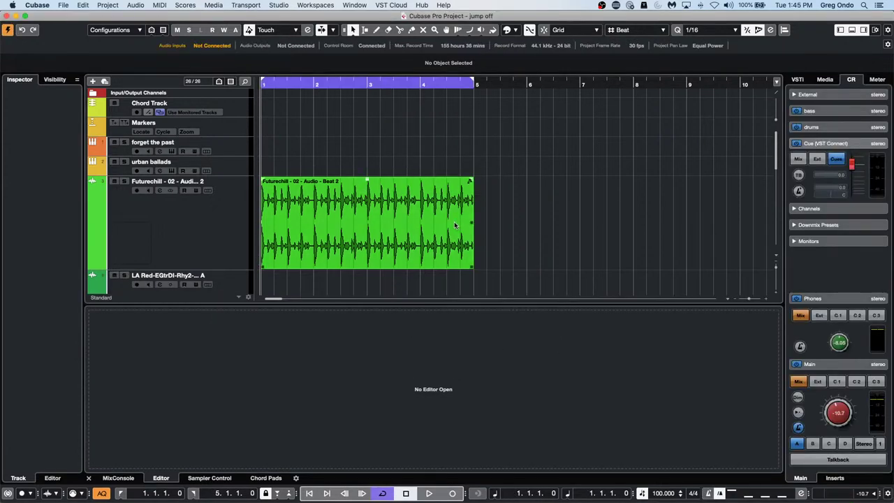
{"action": "scroll", "coordinate": [454, 224], "scroll_direction": "down", "scroll_amount": 2}
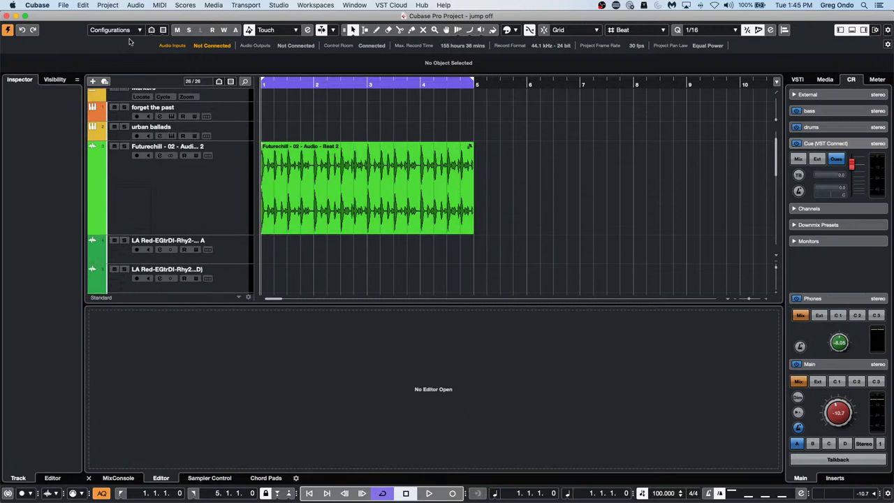
{"action": "left_click", "coordinate": [223, 111]}
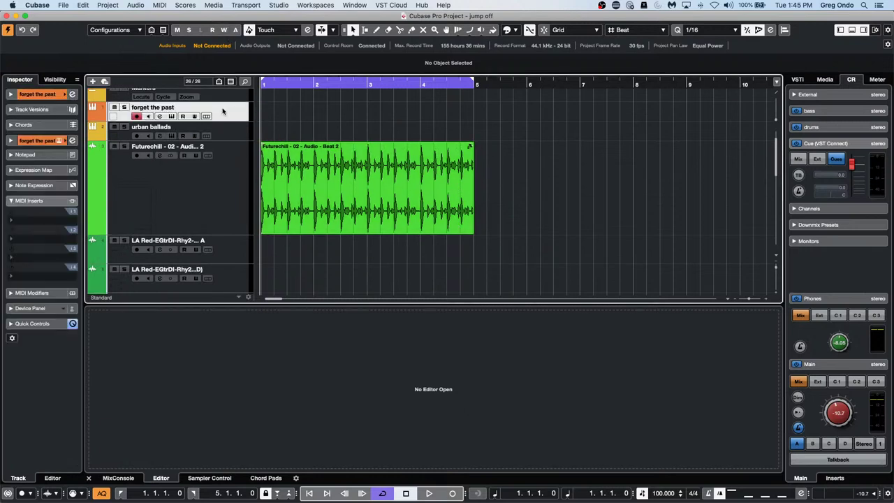
Step: Open the forget the past track's Groove Agent SE instrument and place its Main 1 pattern at the start of that track
{"action": "left_click", "coordinate": [32, 93]}
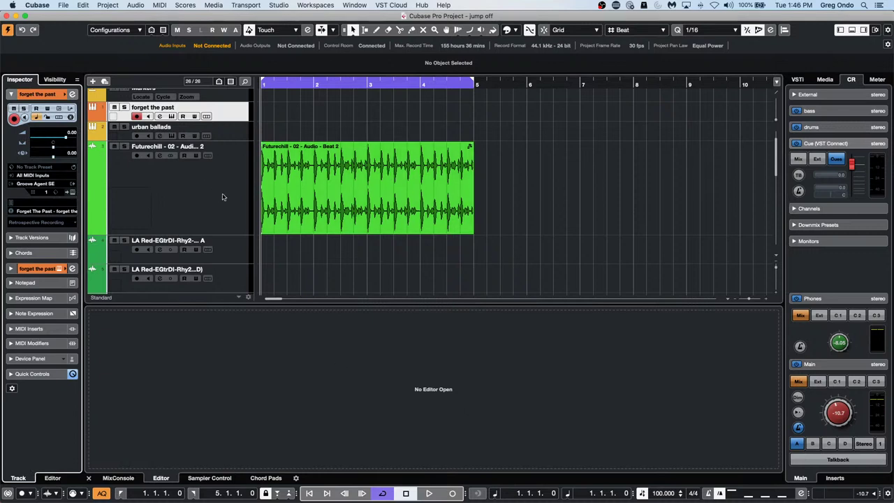
{"action": "left_click", "coordinate": [73, 192]}
{"action": "left_click_drag", "start_coordinate": [590, 261], "coordinate": [262, 115]}
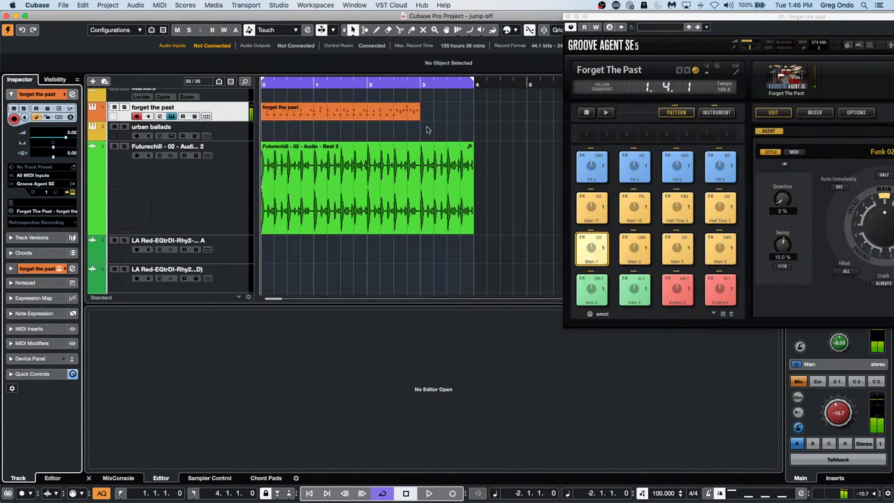
Step: Solo the forget the past track, start playback, and set the loop range to the new drum pattern event
{"action": "left_click", "coordinate": [123, 107]}
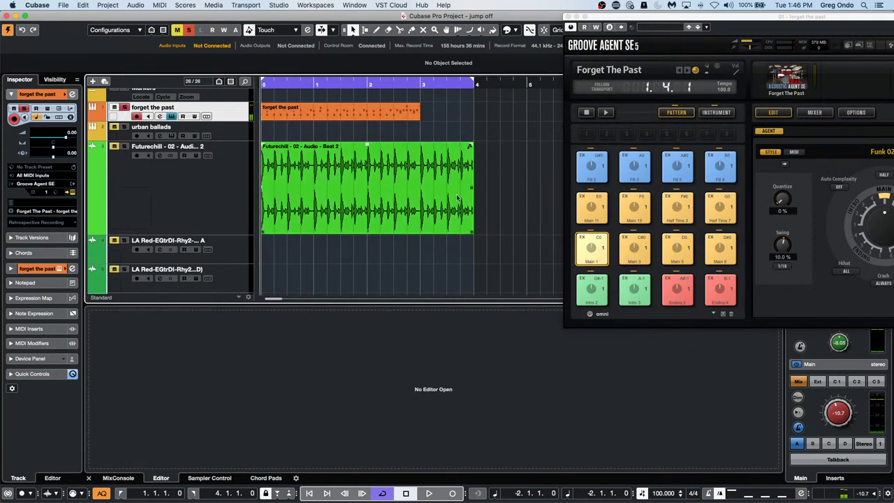
{"action": "key", "text": "space"}
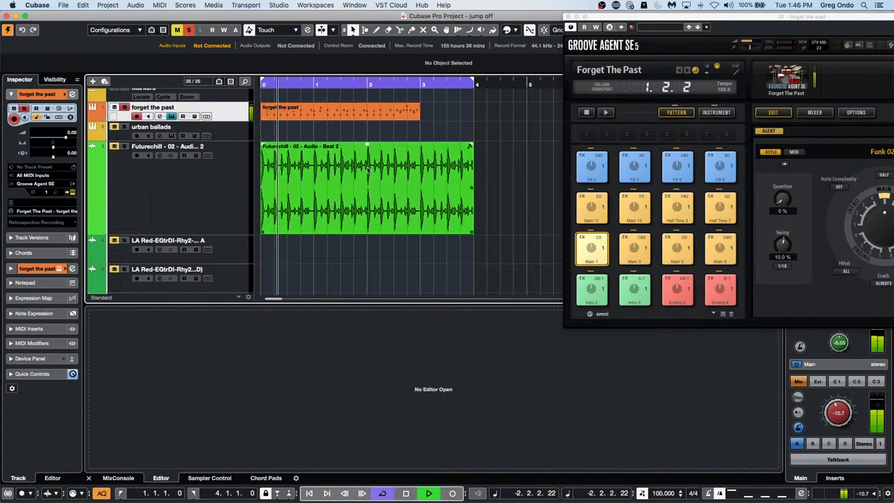
{"action": "left_click", "coordinate": [341, 116]}
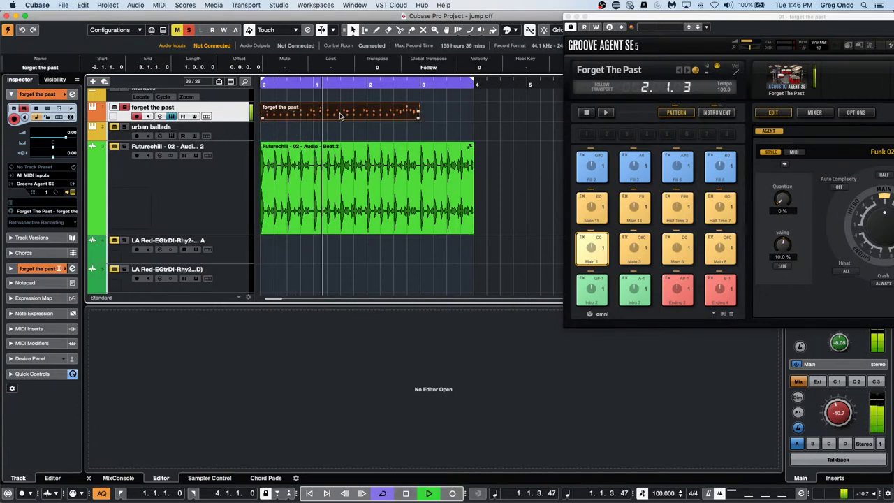
{"action": "key", "text": "p"}
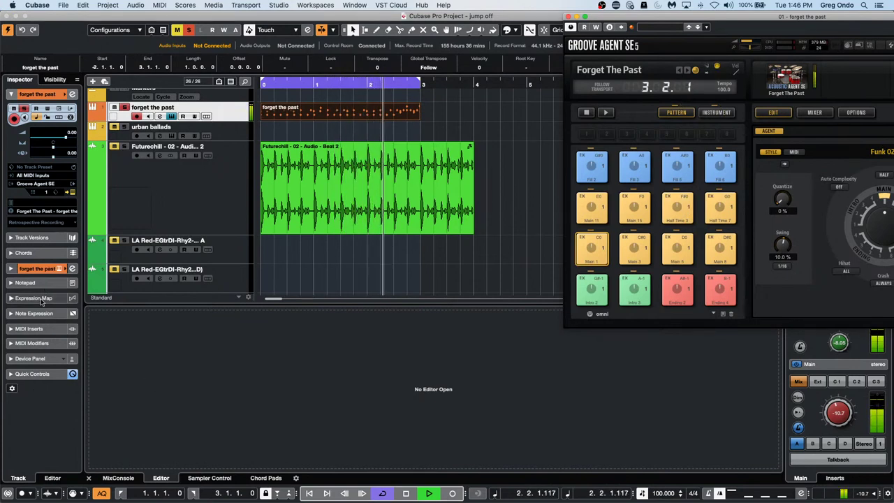
Step: Set the Random 1 target in the forget the past track's MIDI Modifiers to Velocity
{"action": "left_click", "coordinate": [42, 343]}
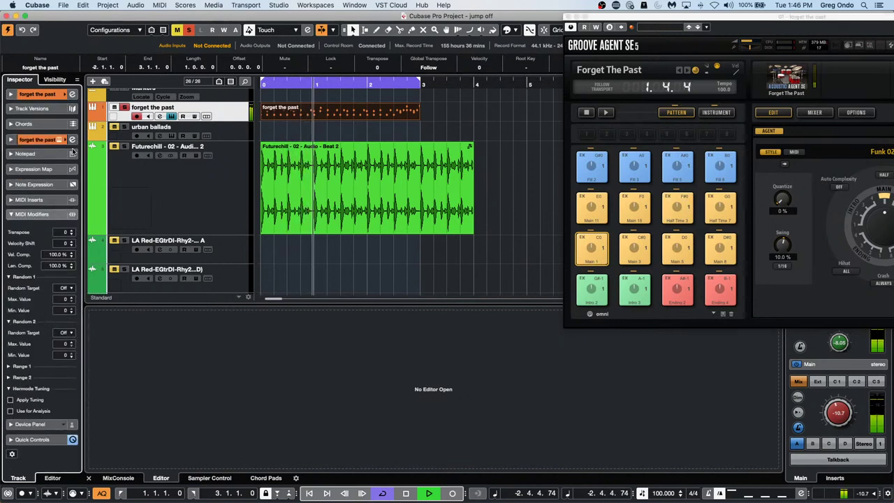
{"action": "left_click", "coordinate": [58, 288]}
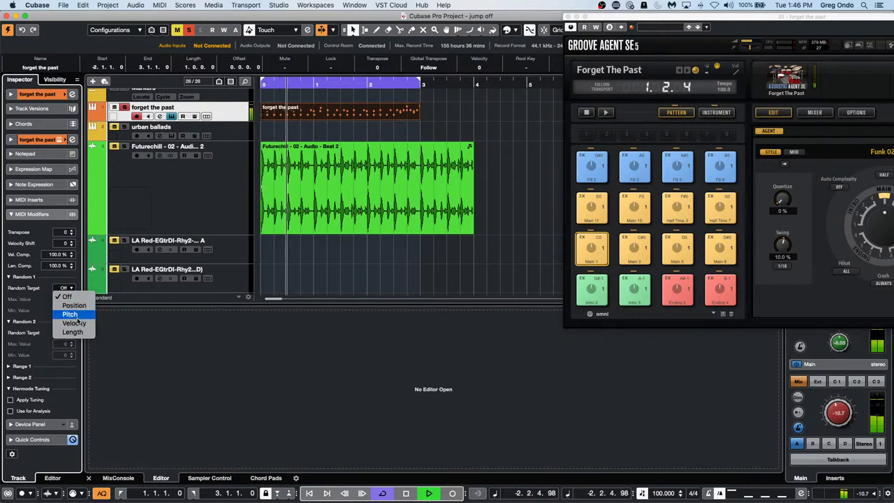
{"action": "left_click", "coordinate": [79, 325]}
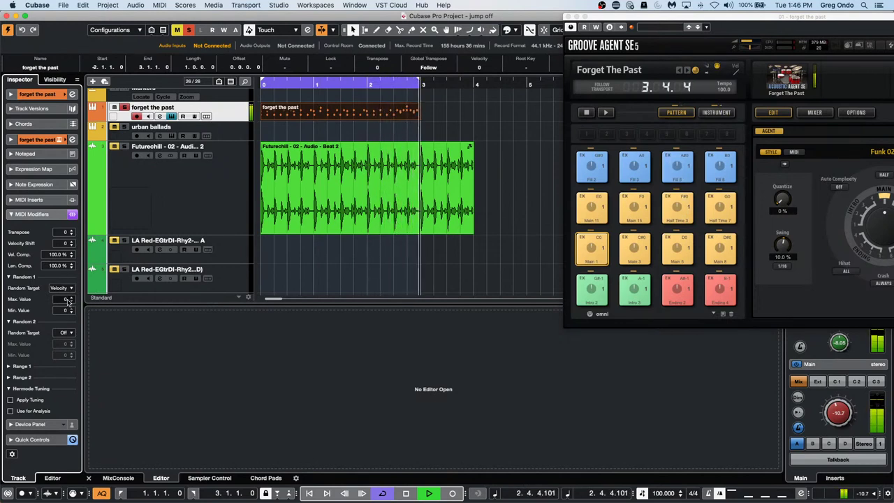
Step: Set the Random 1 velocity range on the "forget the past" track to a maximum of 60 and a minimum of 40
{"action": "left_click", "coordinate": [68, 300]}
{"action": "type", "text": "60"}
{"action": "key", "text": "Return"}
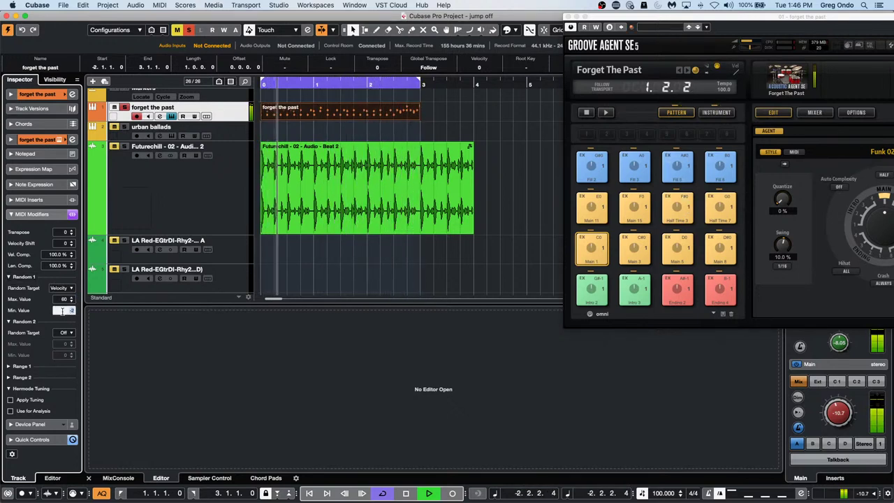
{"action": "left_click", "coordinate": [63, 312]}
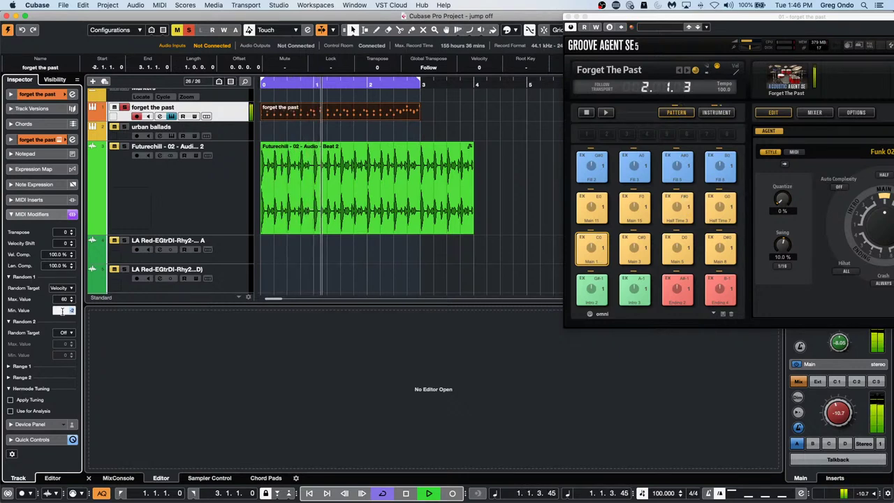
{"action": "type", "text": "40"}
{"action": "key", "text": "Return"}
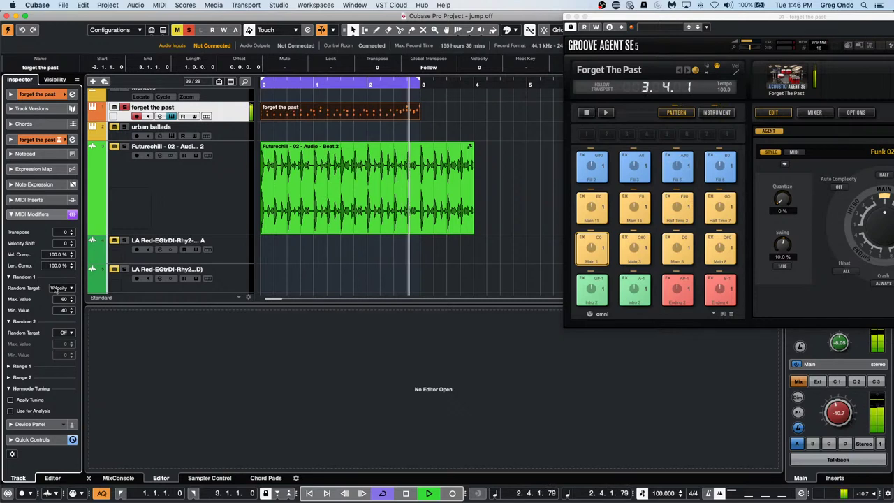
{"action": "key", "text": "space"}
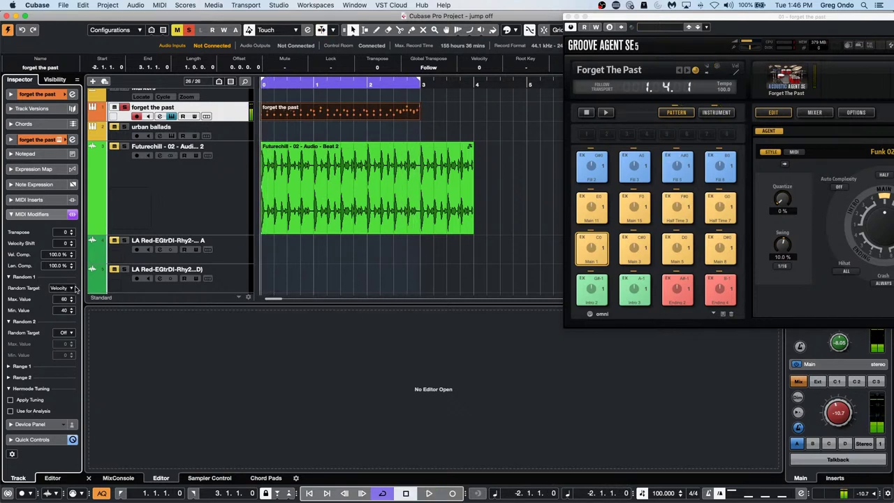
Step: Open the "forget the past" part in the drum editor and set the track's Random 1 target to Off
{"action": "left_click", "coordinate": [74, 288]}
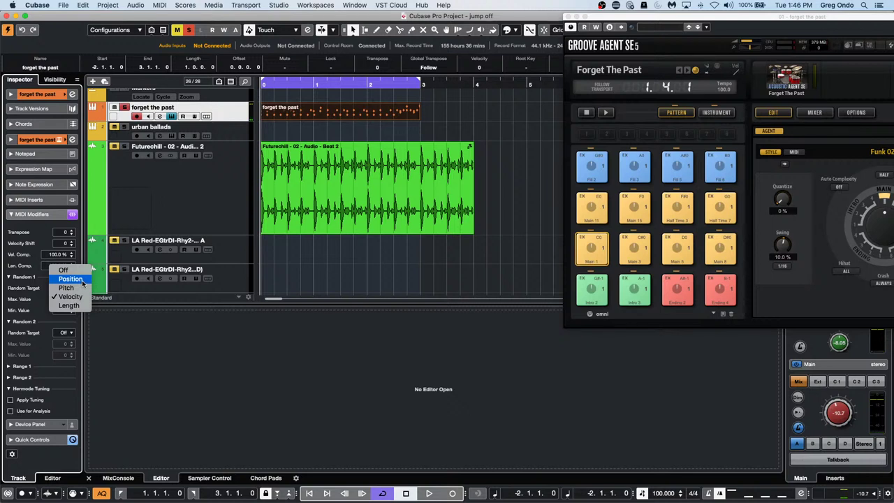
{"action": "left_click", "coordinate": [333, 127]}
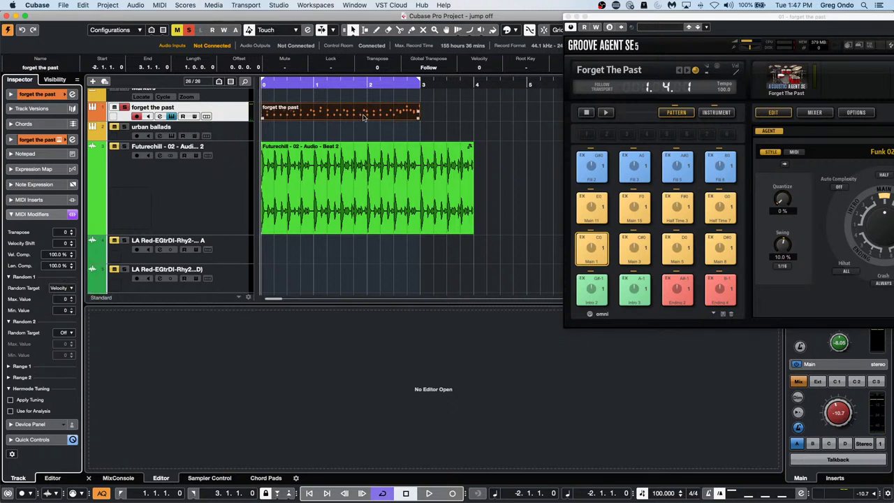
{"action": "double_click", "coordinate": [363, 117]}
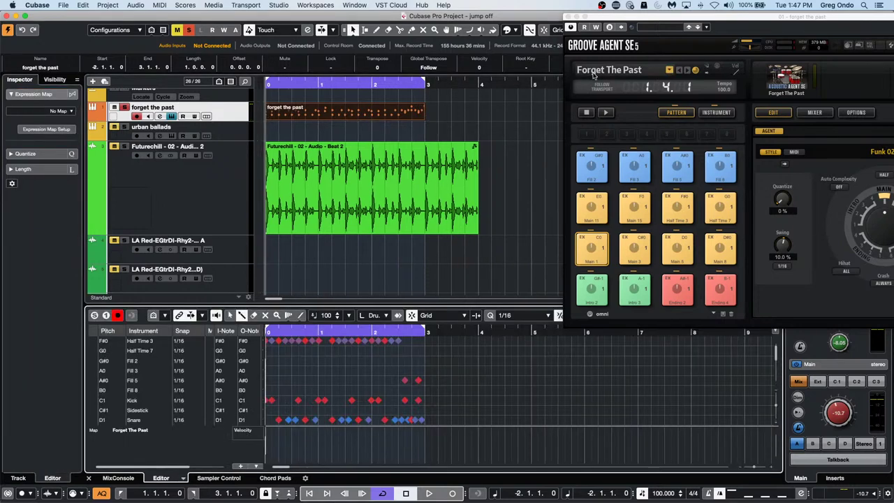
{"action": "right_click", "coordinate": [439, 136]}
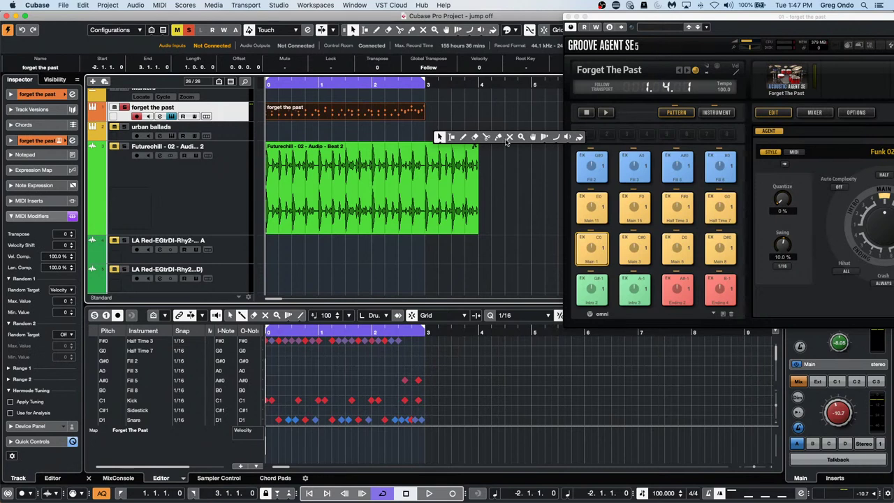
{"action": "left_click", "coordinate": [474, 138]}
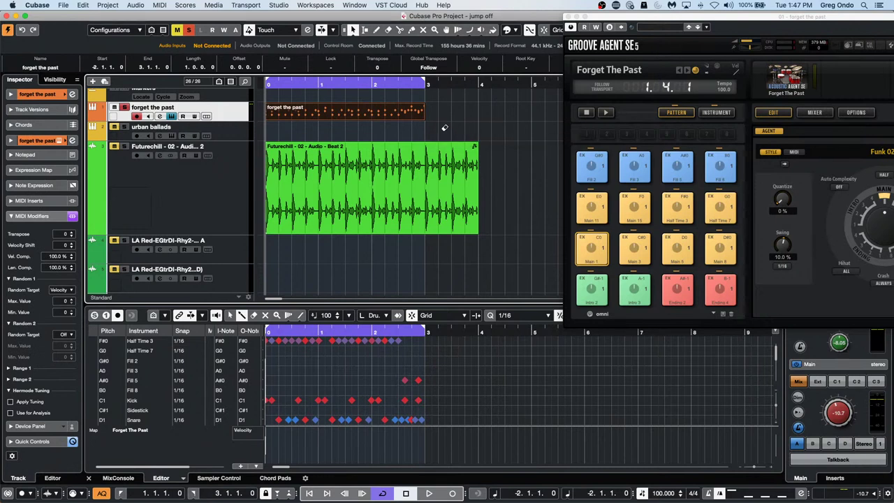
{"action": "left_click", "coordinate": [60, 291]}
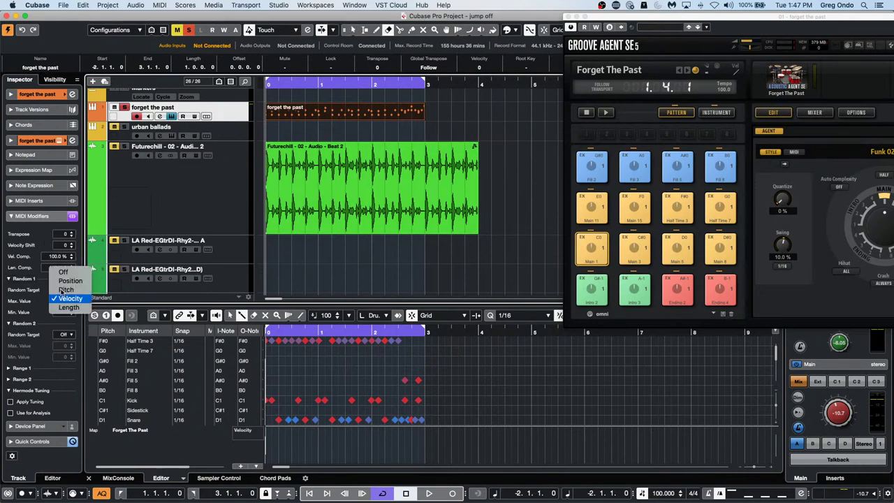
{"action": "left_click", "coordinate": [68, 269]}
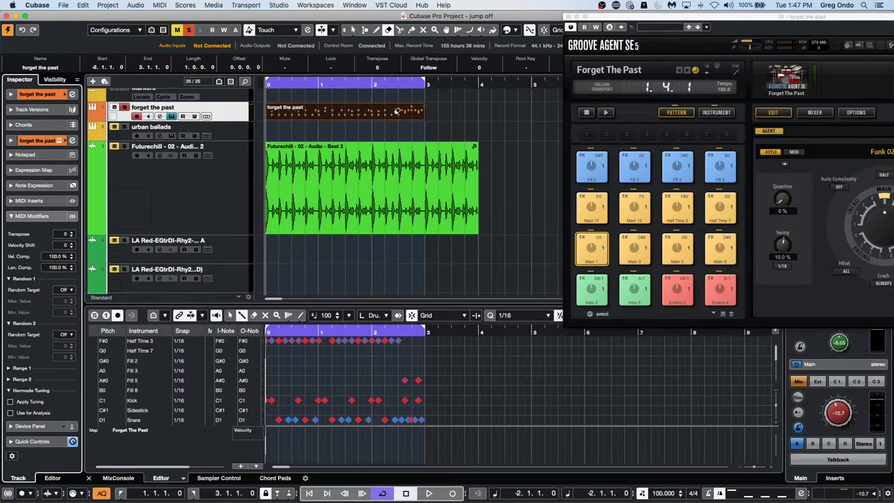
Step: Erase the "forget the past" part and place Groove Agent's Main 1 pattern at the start of its track
{"action": "left_click", "coordinate": [396, 112]}
{"action": "left_click_drag", "start_coordinate": [602, 252], "coordinate": [269, 108]}
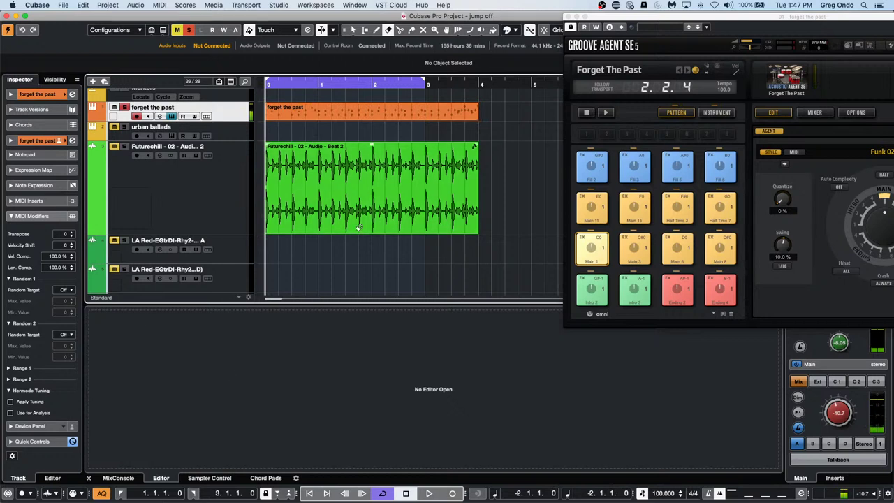
{"action": "key", "text": "1"}
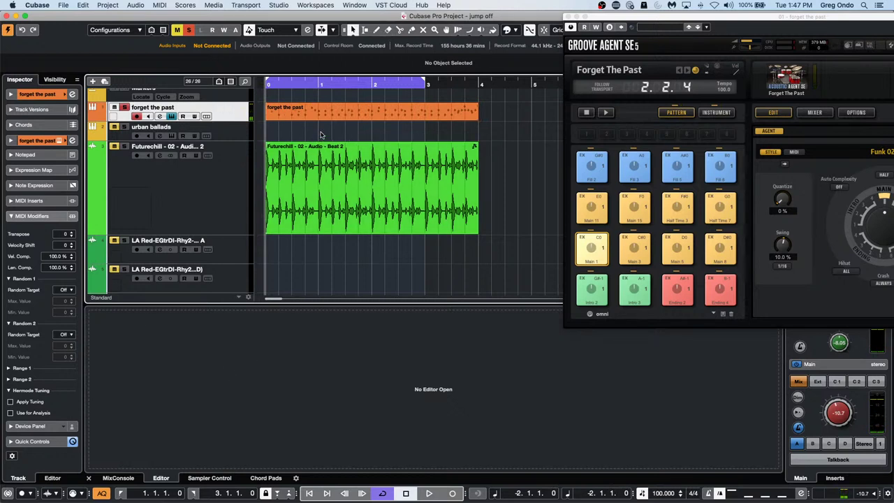
Step: Open the new pattern part in the drum editor, play it and select the Half Time 3 lane
{"action": "double_click", "coordinate": [317, 116]}
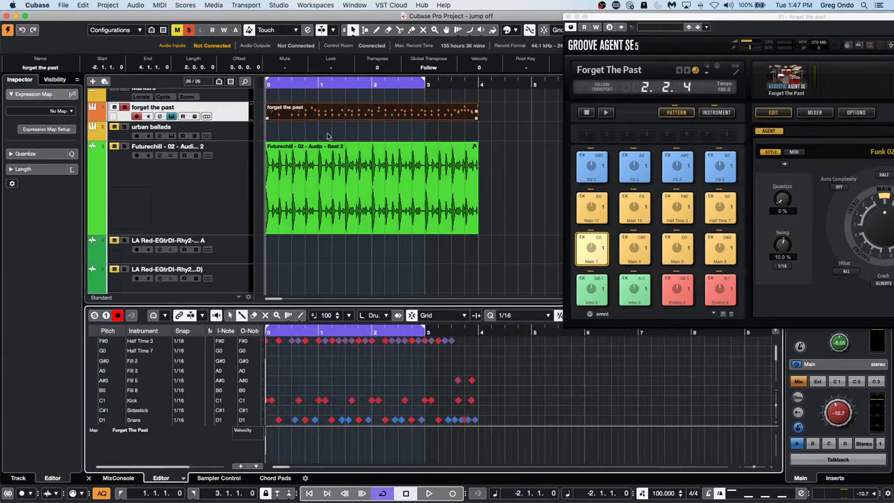
{"action": "key", "text": "space"}
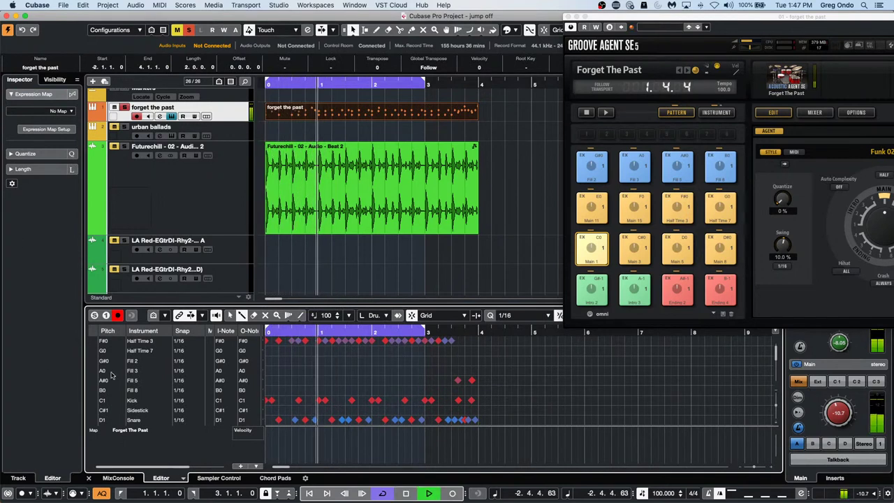
{"action": "left_click", "coordinate": [92, 342]}
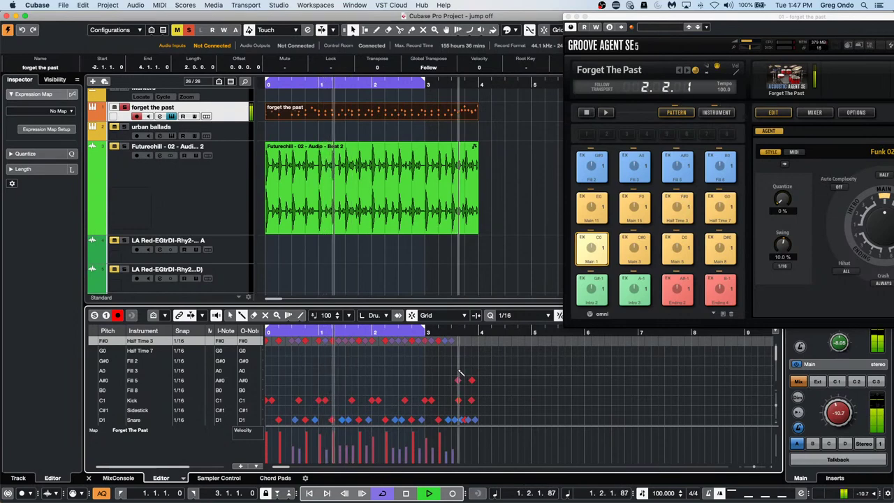
Step: Select the notes in the lanes below Half Time 3, including Fill 5, Kick and Snare, and delete them
{"action": "right_click", "coordinate": [506, 362]}
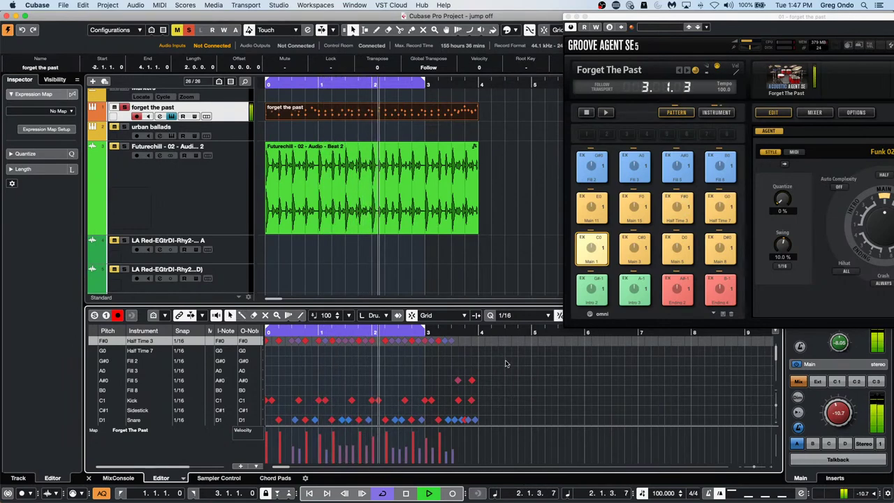
{"action": "left_click", "coordinate": [506, 361]}
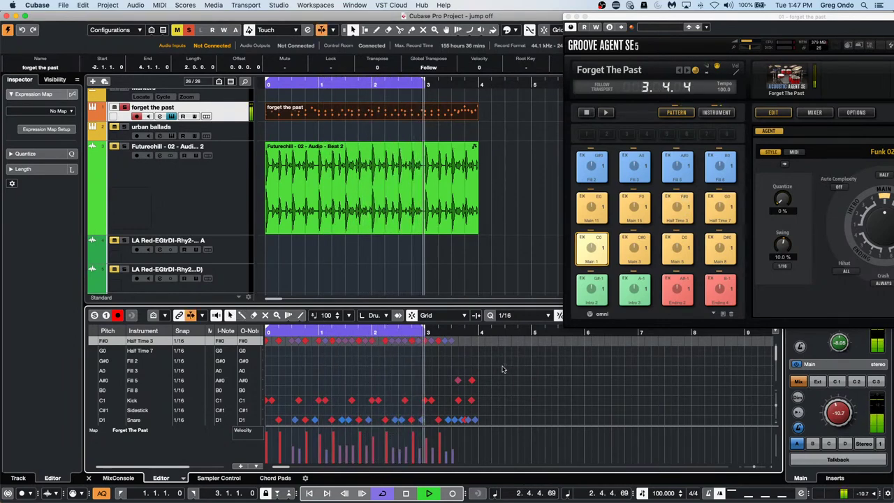
{"action": "left_click_drag", "start_coordinate": [506, 364], "coordinate": [246, 430]}
{"action": "left_click", "coordinate": [244, 430]}
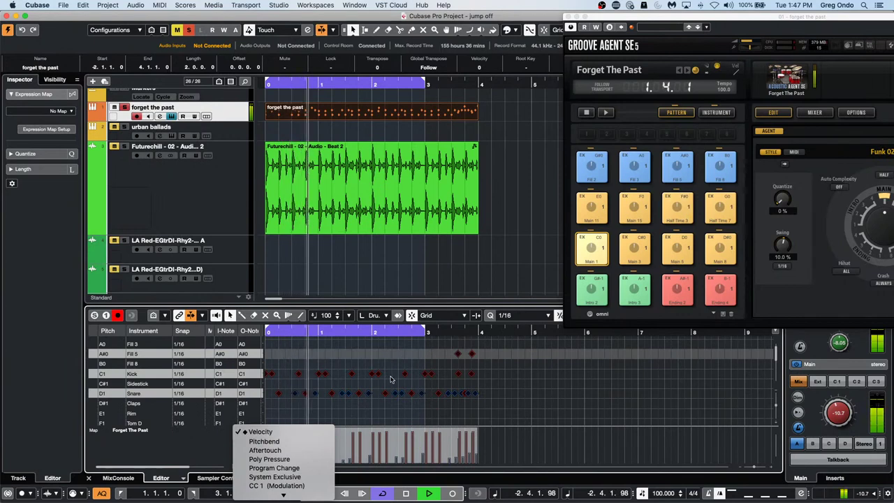
{"action": "key", "text": "Escape"}
{"action": "key", "text": "Delete"}
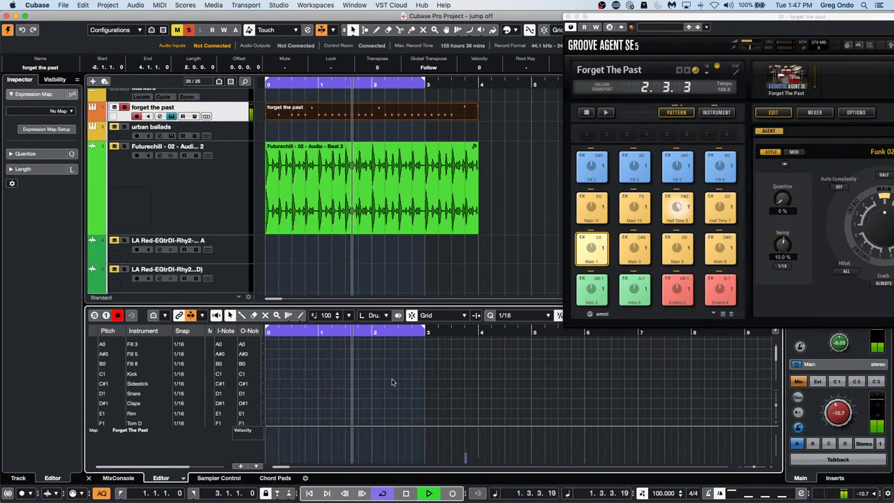
Step: Stop playback and undo the note deletion and the replacement of the drum part
{"action": "scroll", "coordinate": [401, 379], "scroll_direction": "down", "scroll_amount": 3}
{"action": "scroll", "coordinate": [412, 377], "scroll_direction": "up", "scroll_amount": 6}
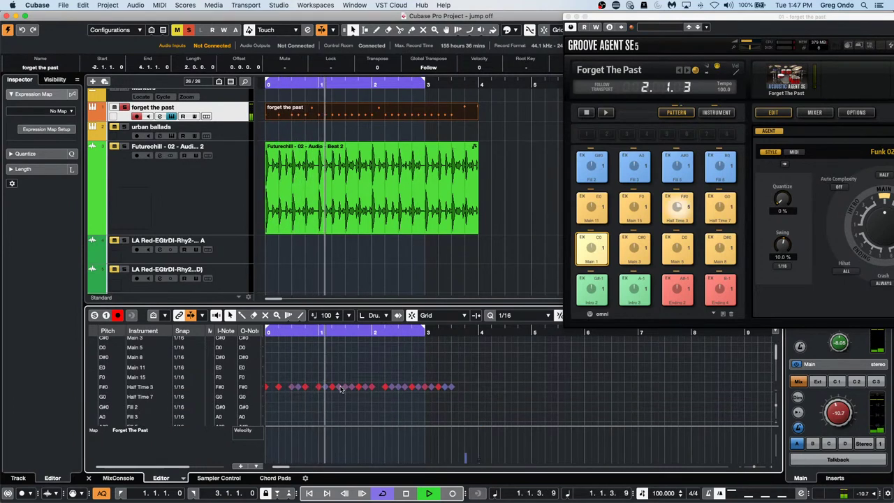
{"action": "key", "text": "space"}
{"action": "key", "text": "super+z"}
{"action": "key", "text": "super+z"}
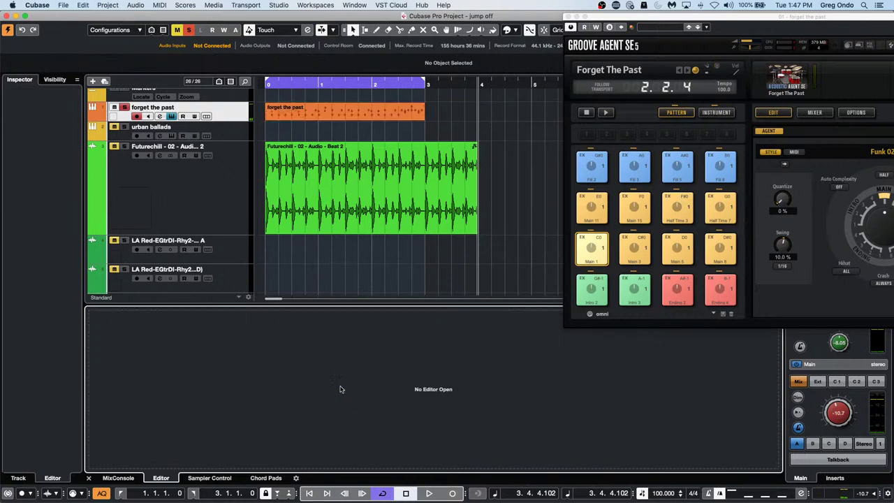
Step: Open the "forget the past" part in the drum editor and delete all of its notes
{"action": "left_click", "coordinate": [321, 112]}
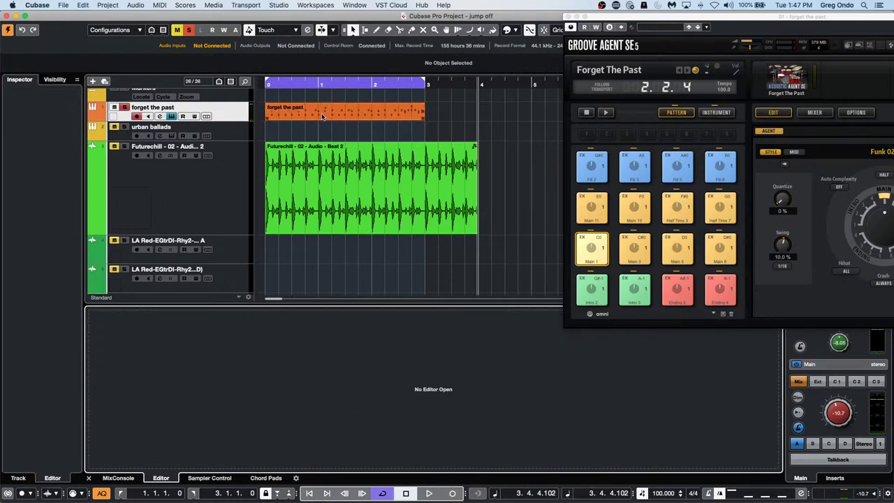
{"action": "double_click", "coordinate": [322, 115]}
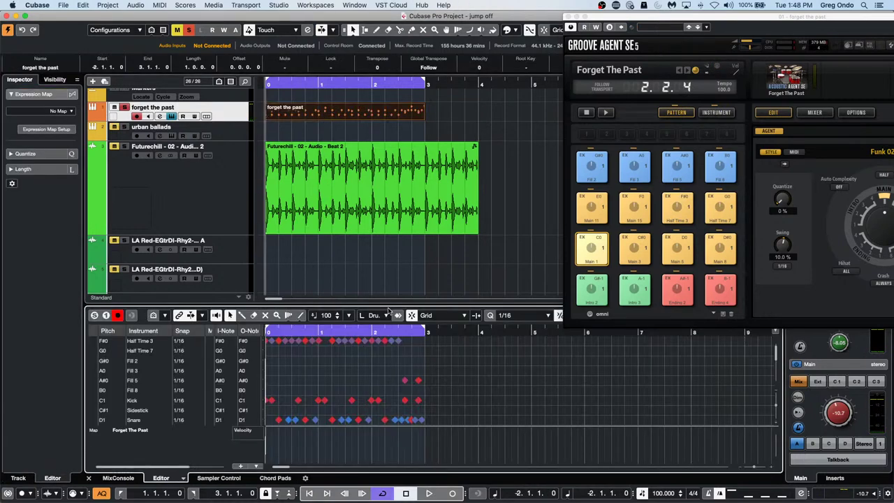
{"action": "key", "text": "super+a"}
{"action": "key", "text": "BackSpace"}
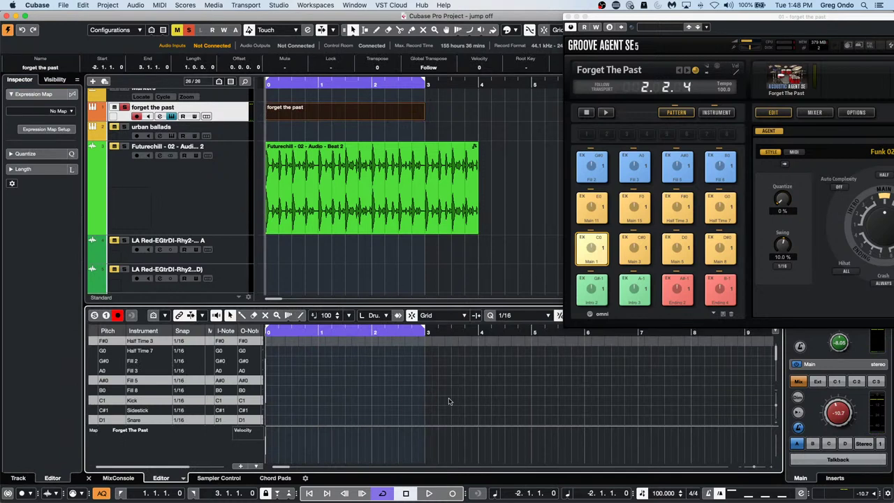
Step: Draw a continuous run of Hihat.Tip Closed notes from bar 0 to bar 3 and start playback
{"action": "scroll", "coordinate": [331, 366], "scroll_direction": "down", "scroll_amount": 5}
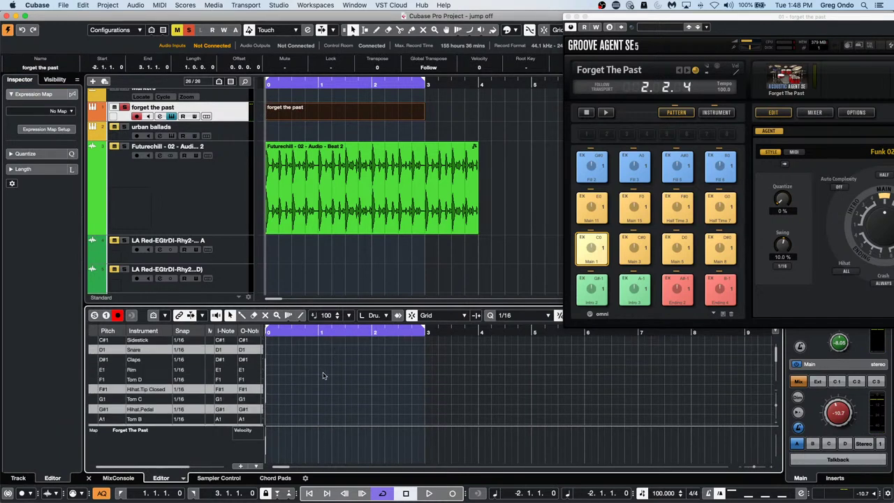
{"action": "right_click", "coordinate": [295, 387]}
{"action": "left_click", "coordinate": [303, 387]}
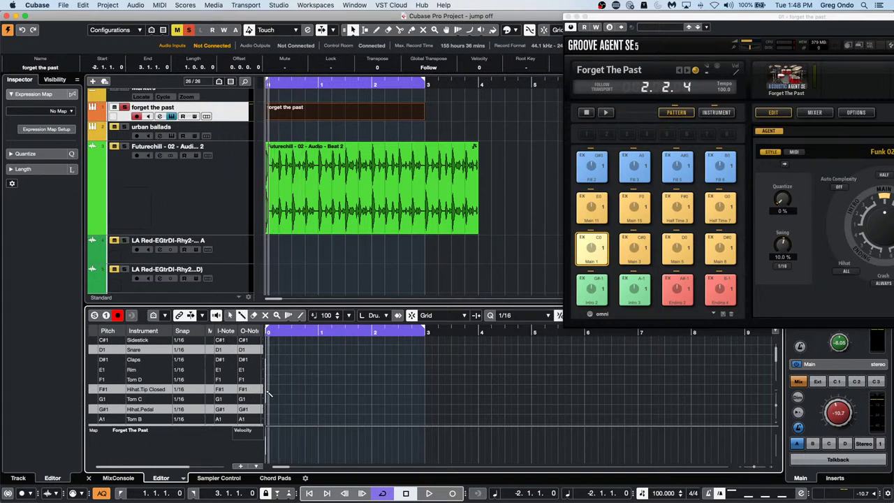
{"action": "left_click_drag", "start_coordinate": [268, 391], "coordinate": [426, 397]}
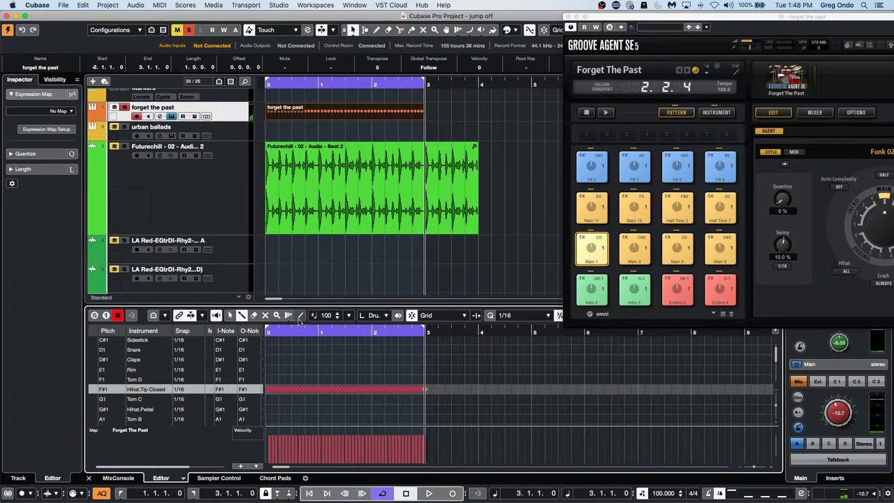
{"action": "key", "text": "space"}
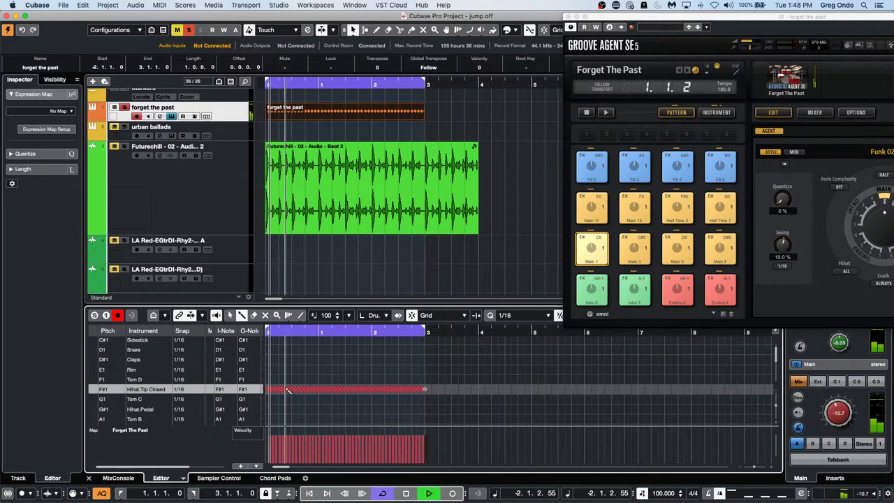
Step: Add a Sidestick note at bar 0 and Kick notes at bars 0, 1 and 2, late in bar 0 and midway through bar 2
{"action": "left_click", "coordinate": [266, 342]}
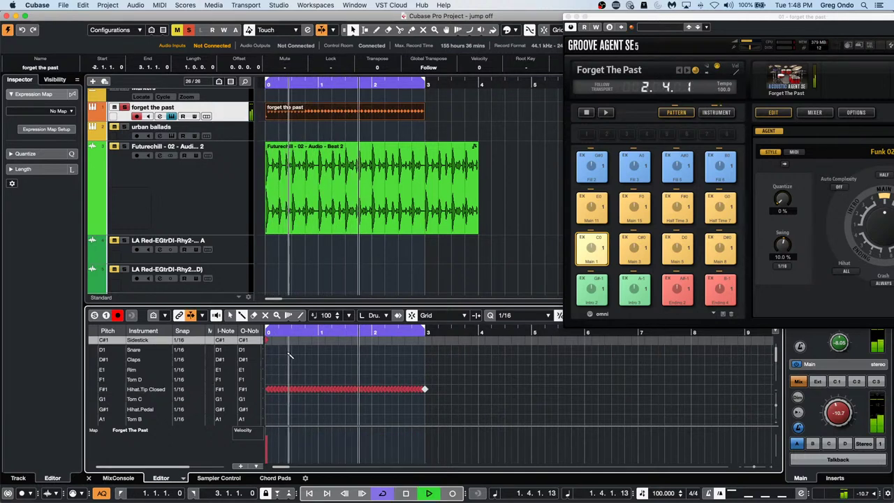
{"action": "scroll", "coordinate": [293, 356], "scroll_direction": "up", "scroll_amount": 2}
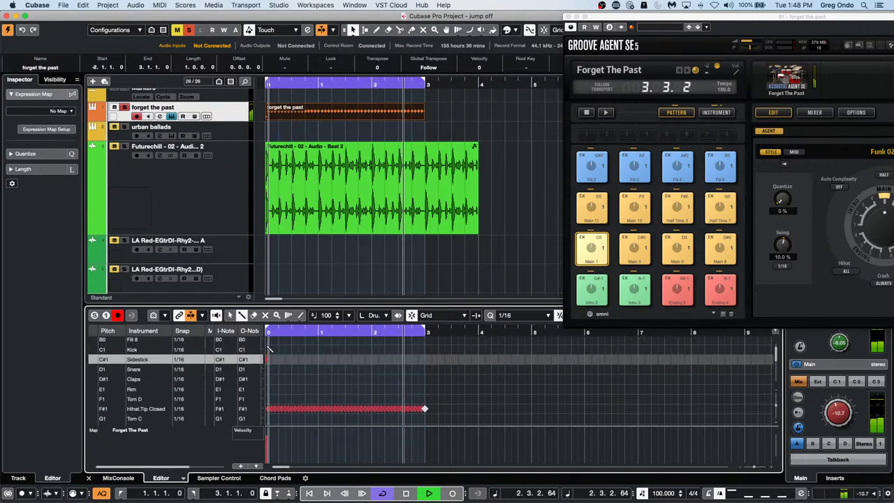
{"action": "left_click", "coordinate": [268, 348]}
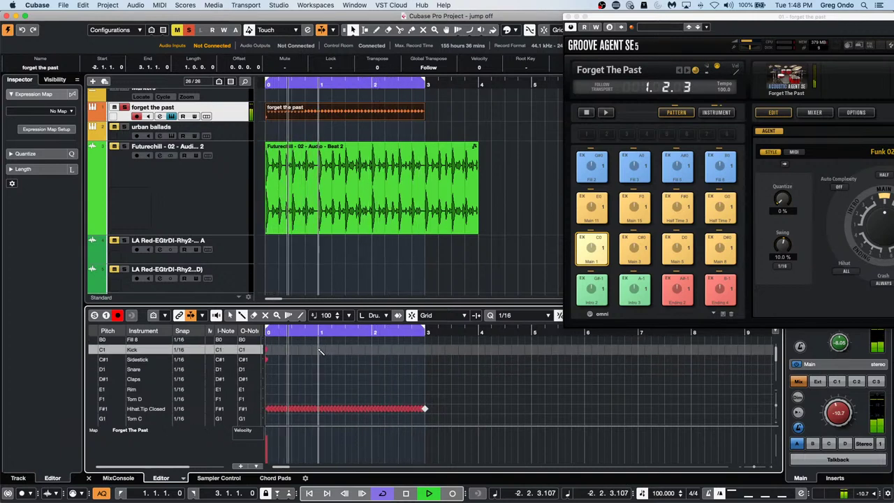
{"action": "left_click", "coordinate": [371, 349]}
{"action": "left_click", "coordinate": [395, 349]}
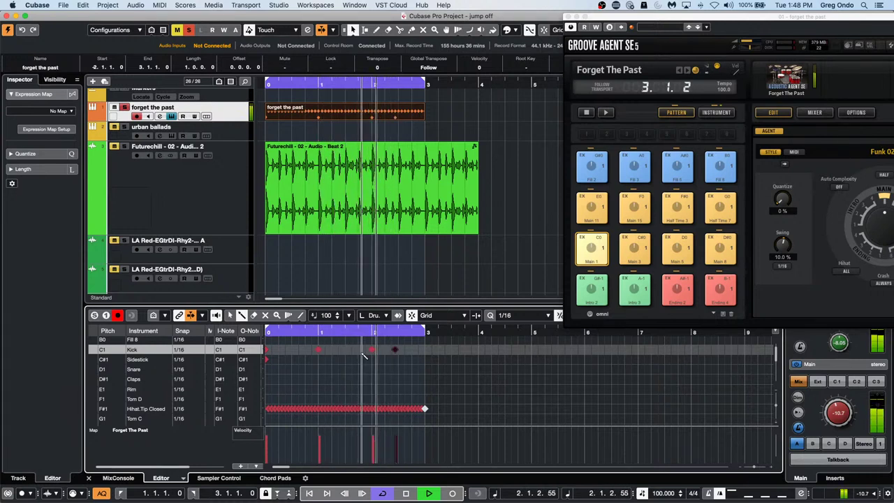
{"action": "left_click", "coordinate": [308, 350]}
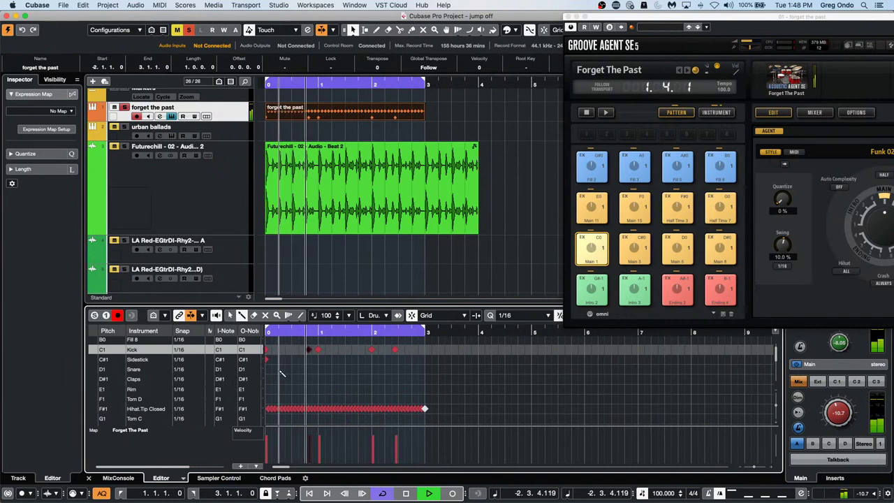
Step: Add Snare notes on beat 2 of bar 0 and on beats 2 and 4 of bars 1 and 2
{"action": "left_click", "coordinate": [280, 370]}
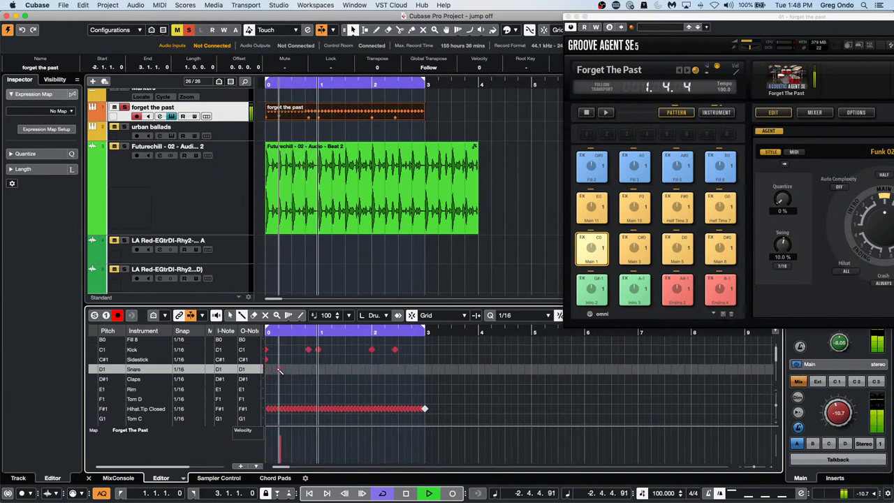
{"action": "left_click", "coordinate": [332, 369]}
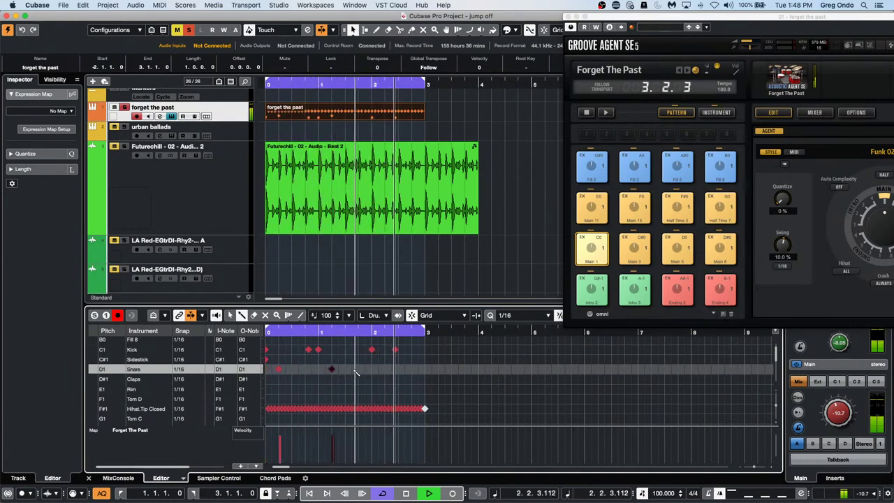
{"action": "left_click", "coordinate": [358, 370]}
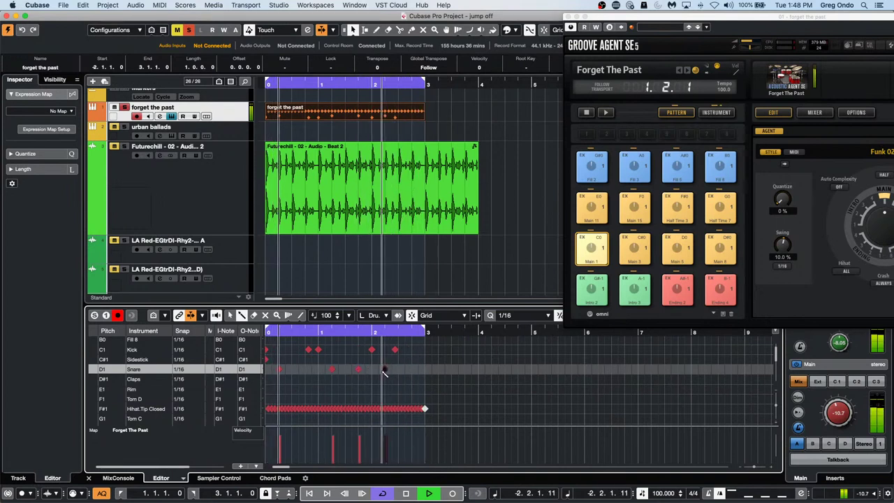
{"action": "left_click", "coordinate": [384, 369]}
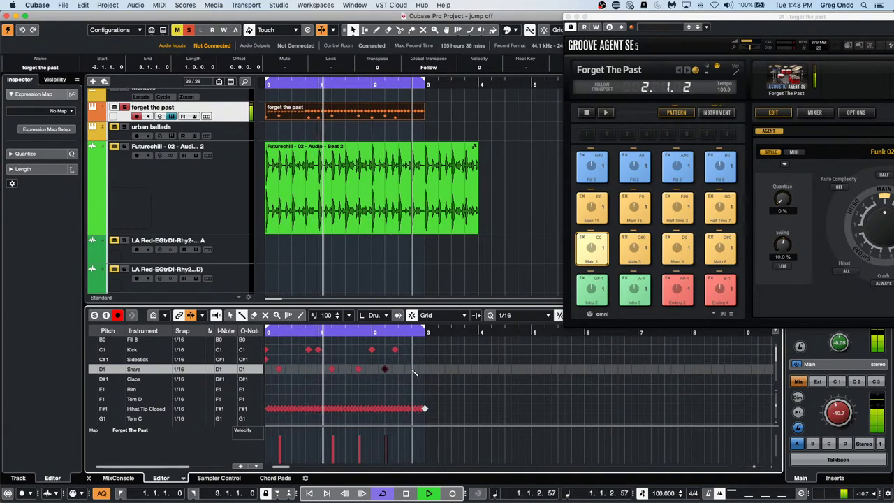
{"action": "left_click", "coordinate": [412, 369]}
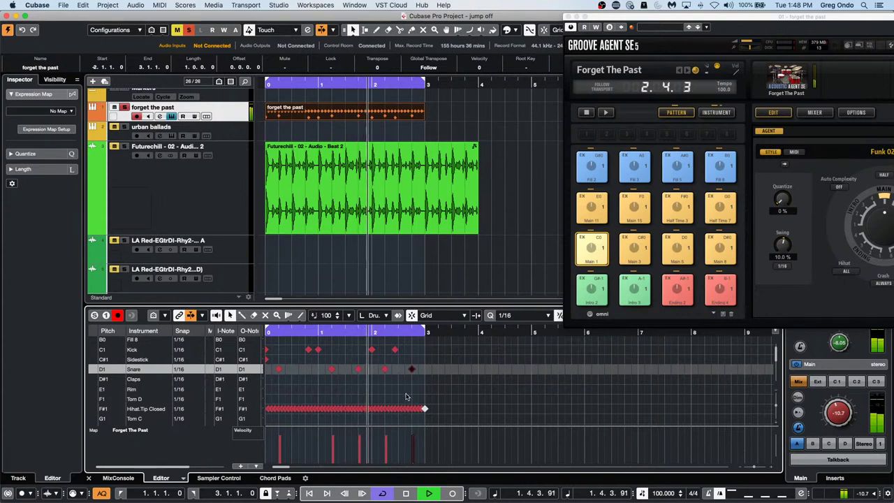
Step: Select all the Hihat.Tip Closed notes and open the Logical Editor for them
{"action": "left_click_drag", "start_coordinate": [454, 403], "coordinate": [246, 416]}
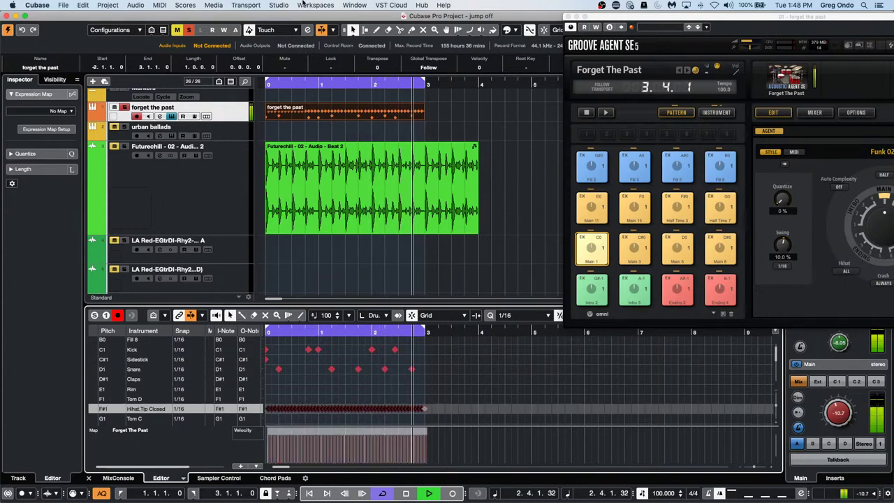
{"action": "left_click", "coordinate": [160, 5]}
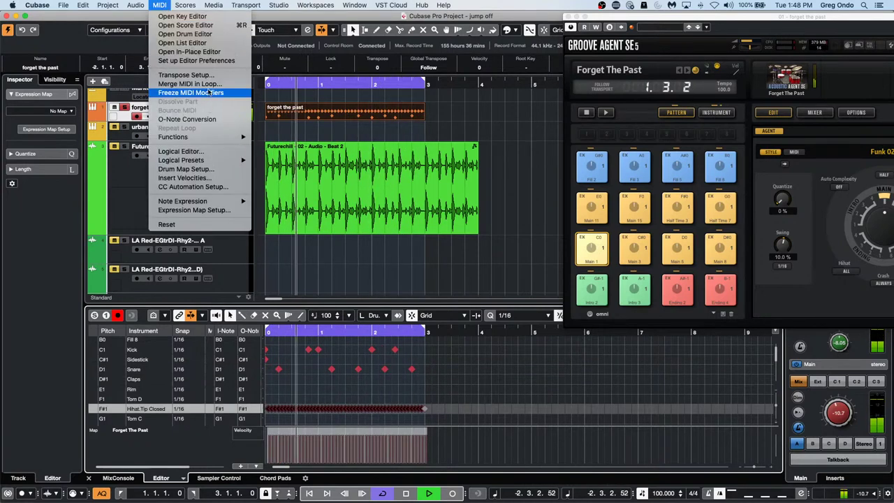
{"action": "left_click", "coordinate": [230, 150]}
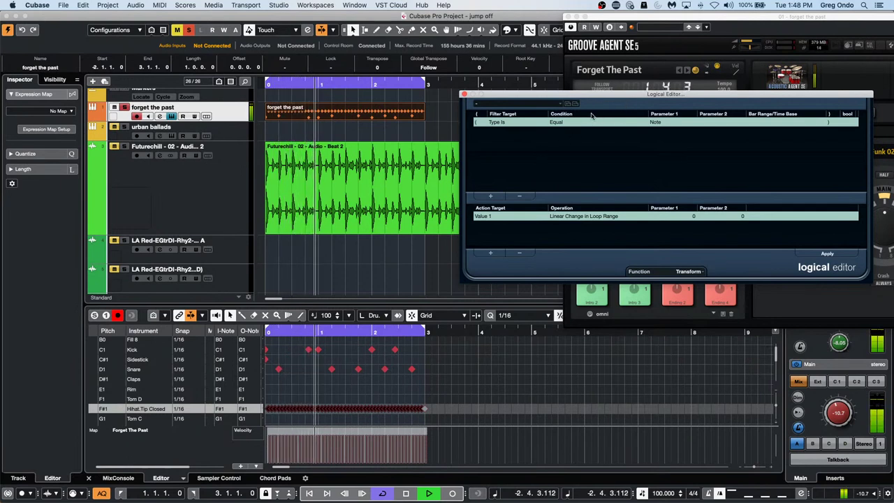
Step: Set the Logical Editor filter condition to Value 1 Equal F#1 so that it targets the closed hi-hat pitch
{"action": "left_click", "coordinate": [492, 196]}
{"action": "left_click", "coordinate": [514, 132]}
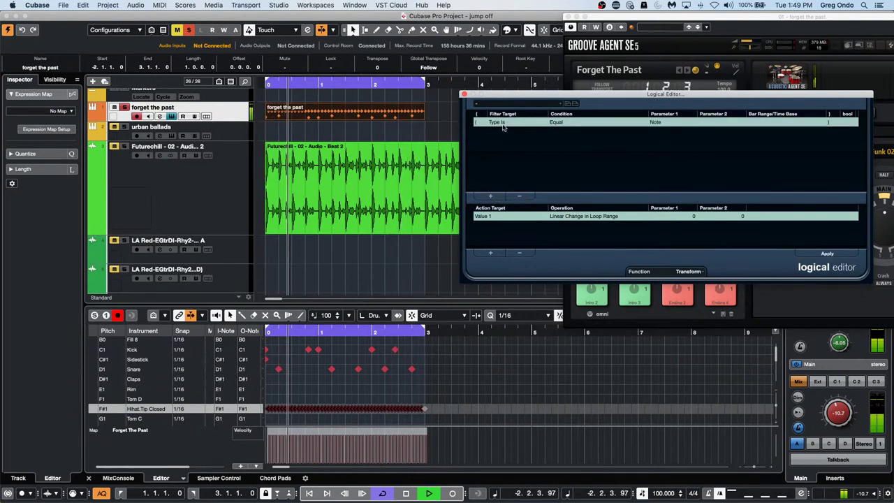
{"action": "left_click", "coordinate": [508, 148]}
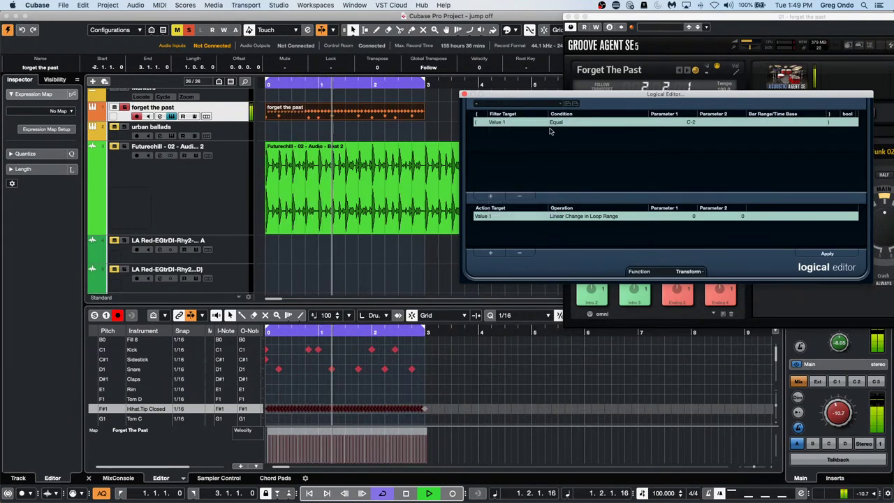
{"action": "left_click", "coordinate": [691, 122]}
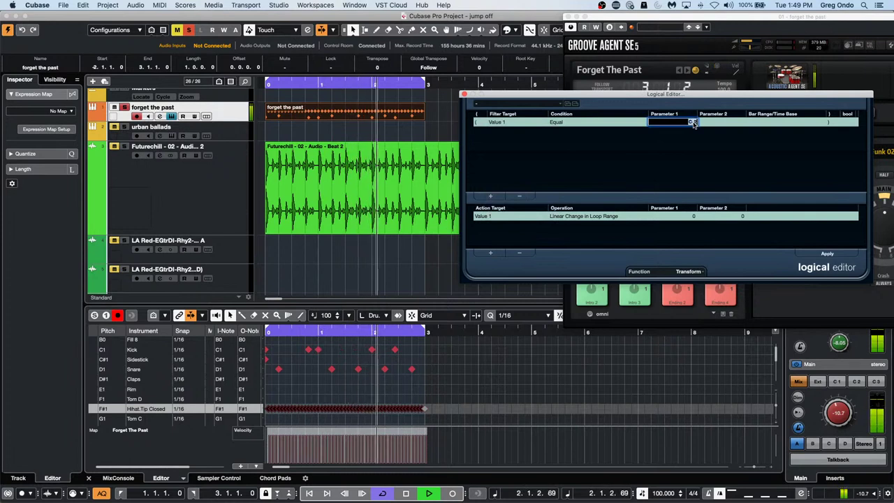
{"action": "type", "text": "f#1"}
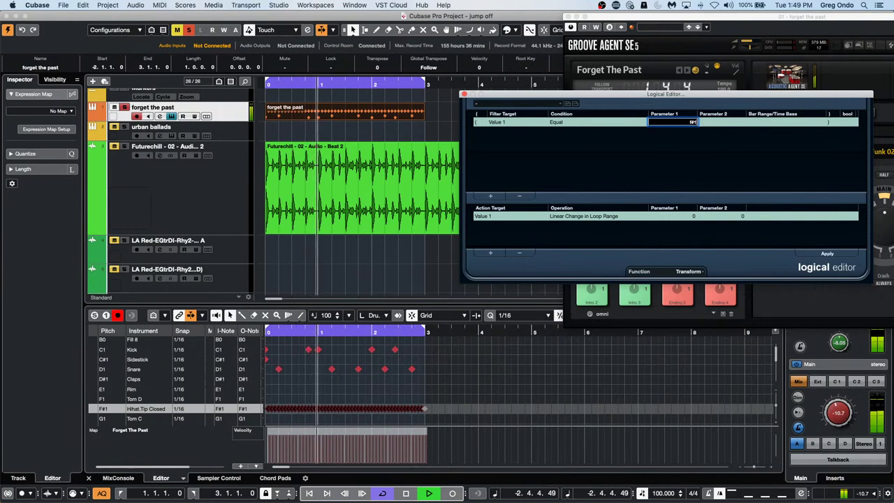
{"action": "key", "text": "Return"}
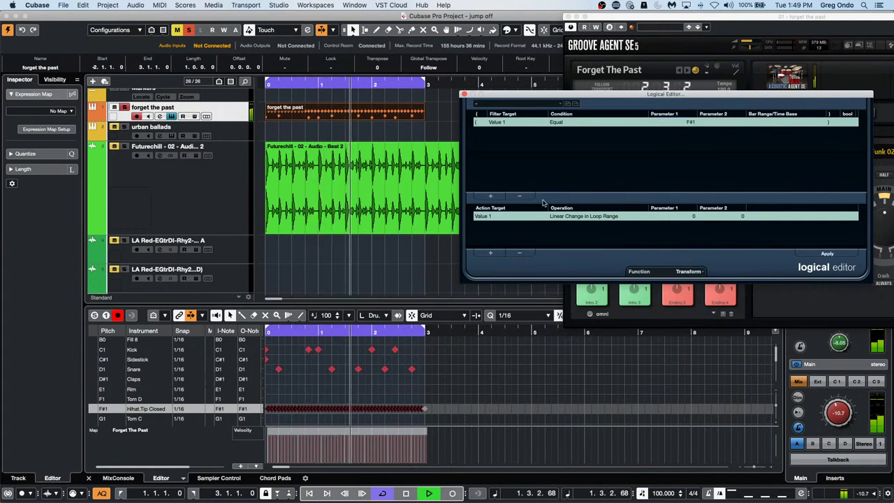
Step: Set the Logical Editor action to Value 2 with the operation Set Random Values between
{"action": "left_click", "coordinate": [498, 217]}
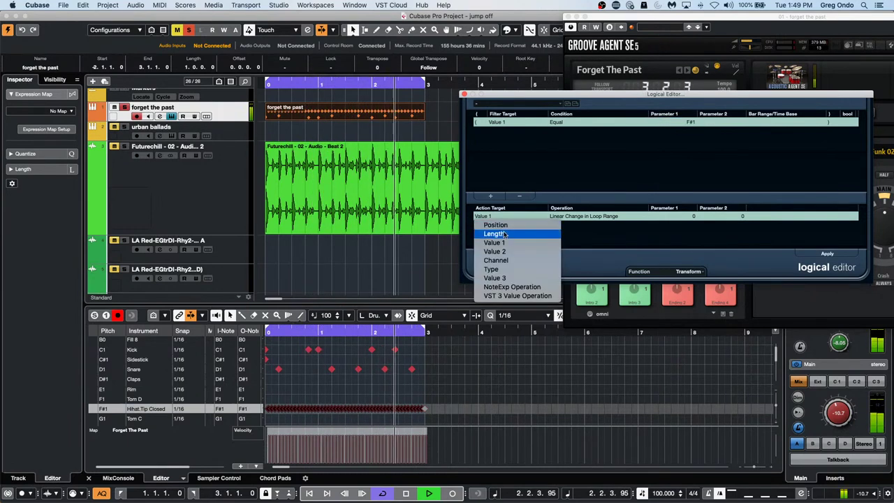
{"action": "left_click", "coordinate": [512, 250]}
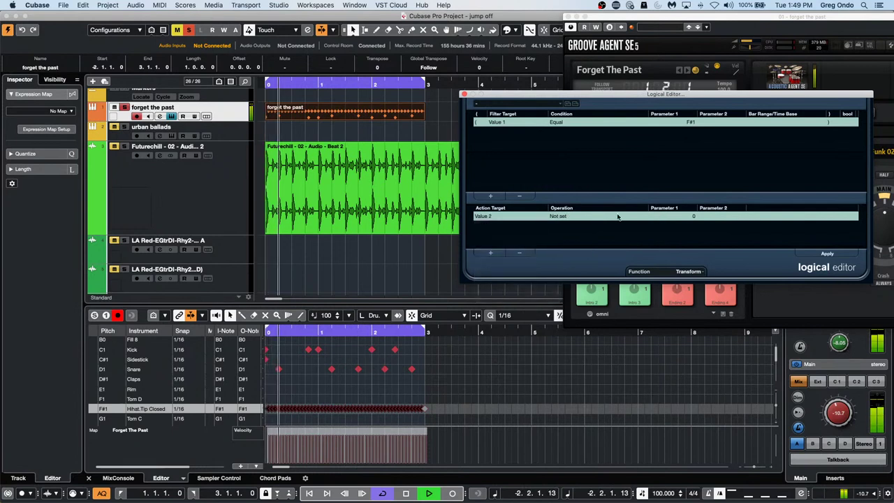
{"action": "left_click", "coordinate": [547, 215]}
{"action": "left_click", "coordinate": [565, 217]}
{"action": "left_click", "coordinate": [567, 217]}
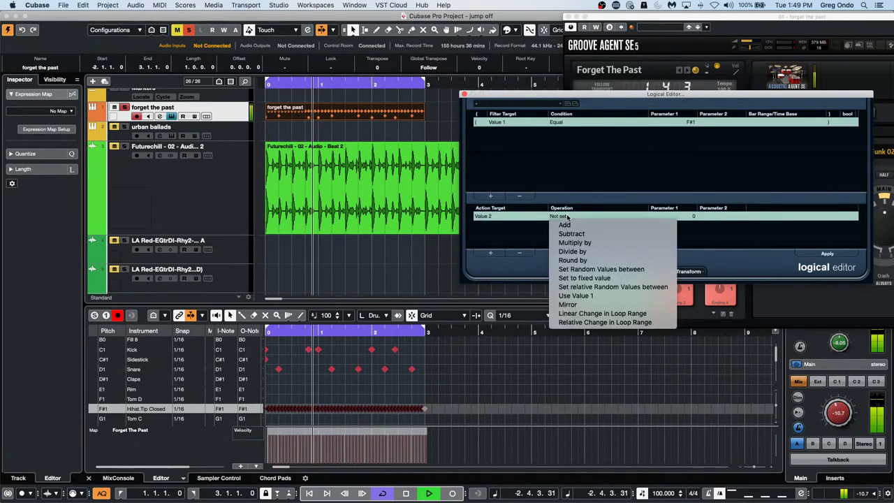
{"action": "left_click", "coordinate": [601, 269]}
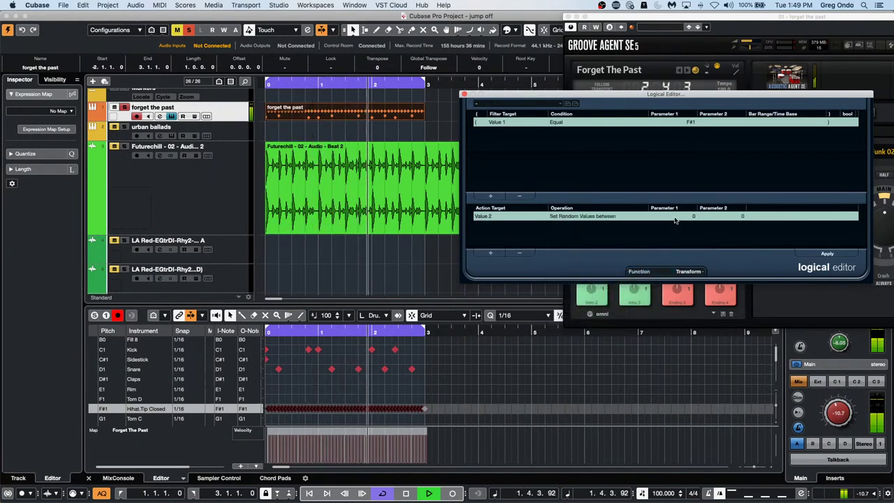
Step: Set the random velocity range from 60 to 100 and apply it to the hi-hat notes
{"action": "left_click", "coordinate": [689, 216]}
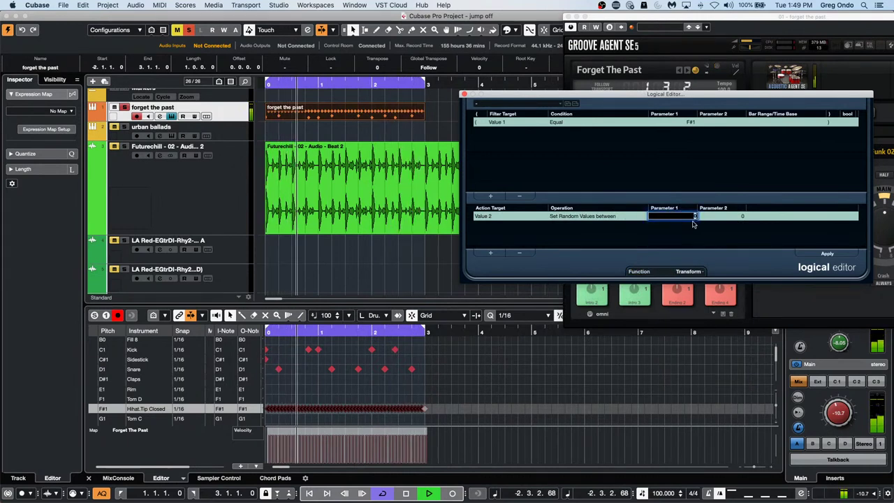
{"action": "type", "text": "80"}
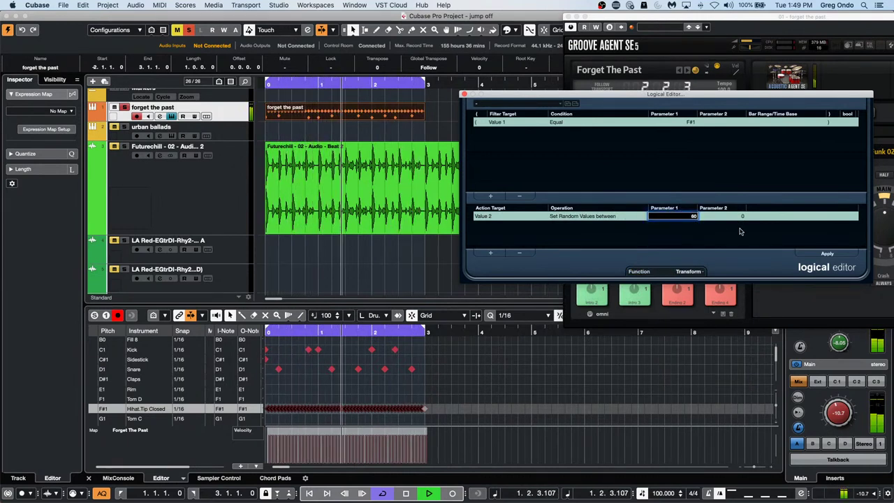
{"action": "left_click", "coordinate": [739, 216]}
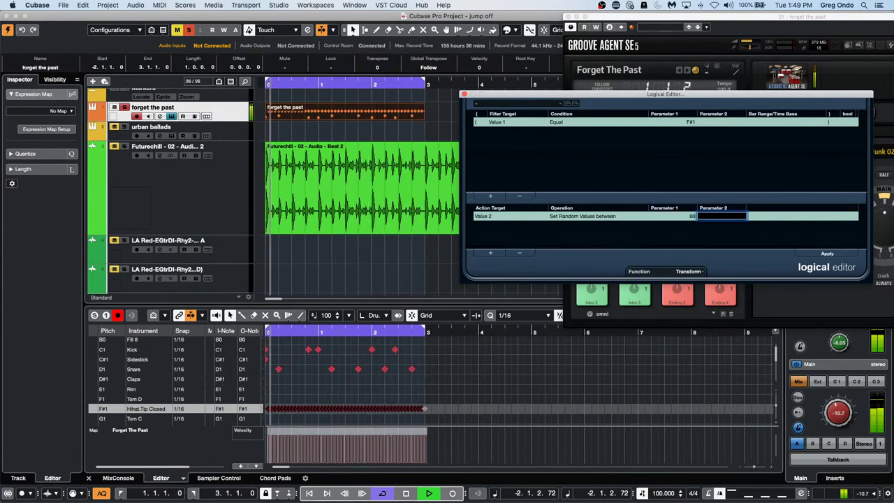
{"action": "type", "text": "100"}
{"action": "key", "text": "Return"}
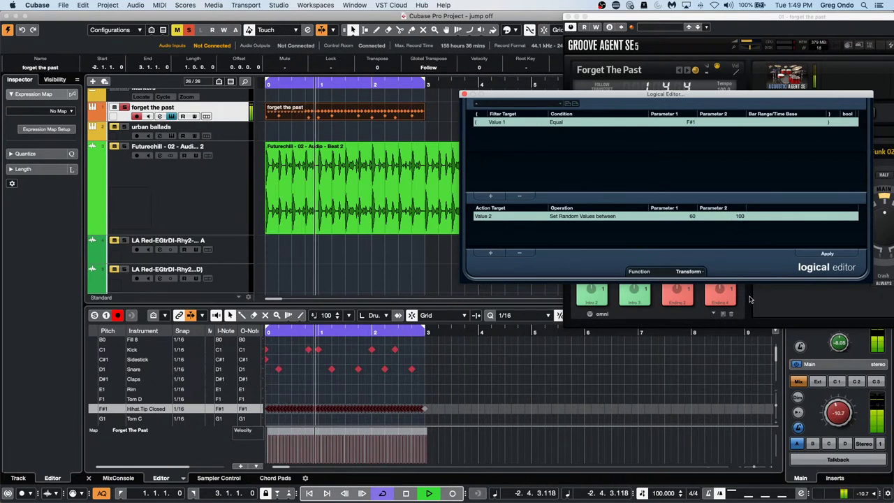
{"action": "left_click", "coordinate": [838, 255]}
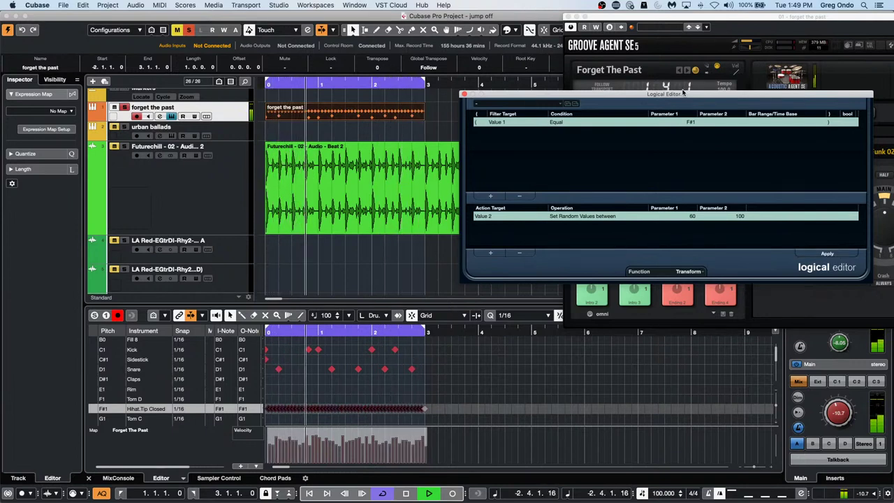
{"action": "left_click", "coordinate": [485, 218]}
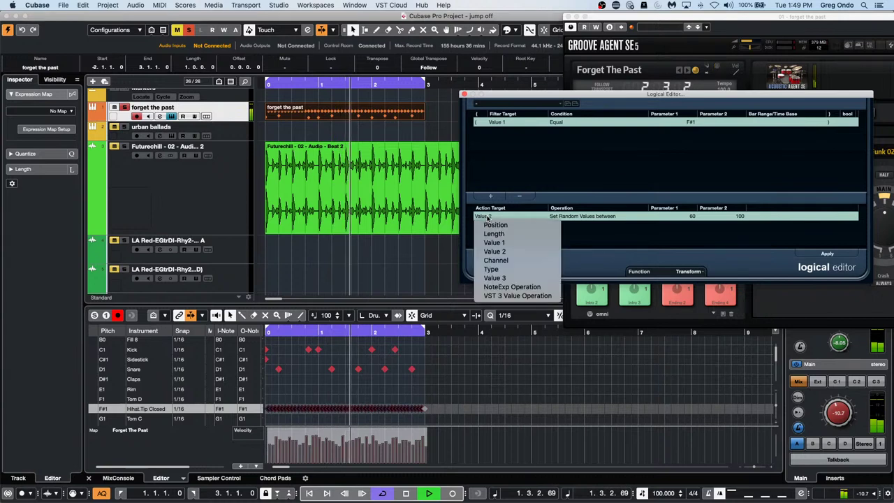
{"action": "left_click", "coordinate": [496, 224]}
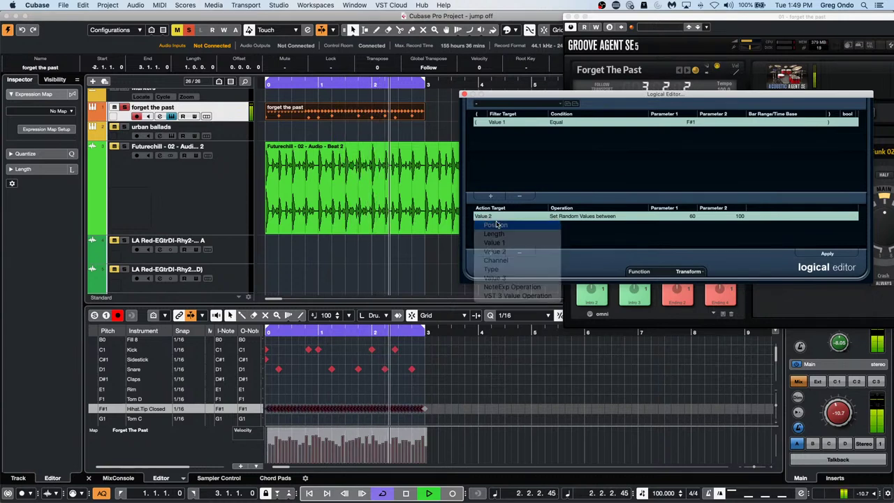
{"action": "left_click", "coordinate": [562, 217]}
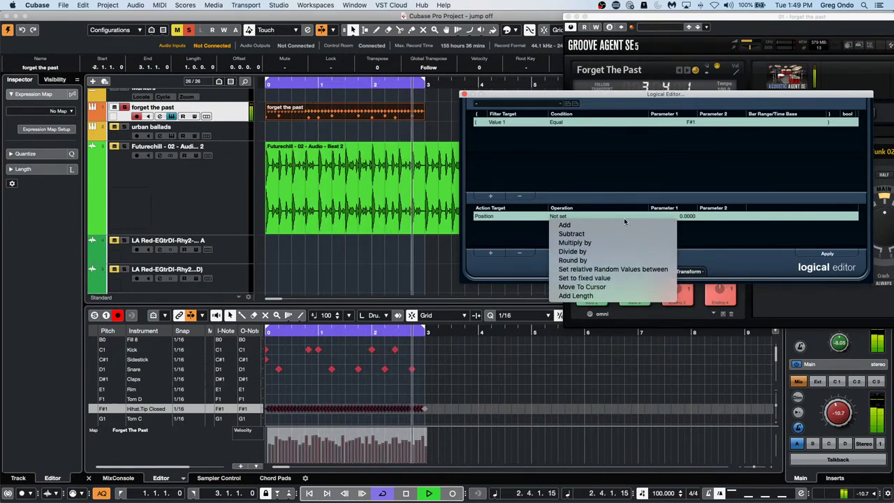
{"action": "left_click", "coordinate": [500, 234]}
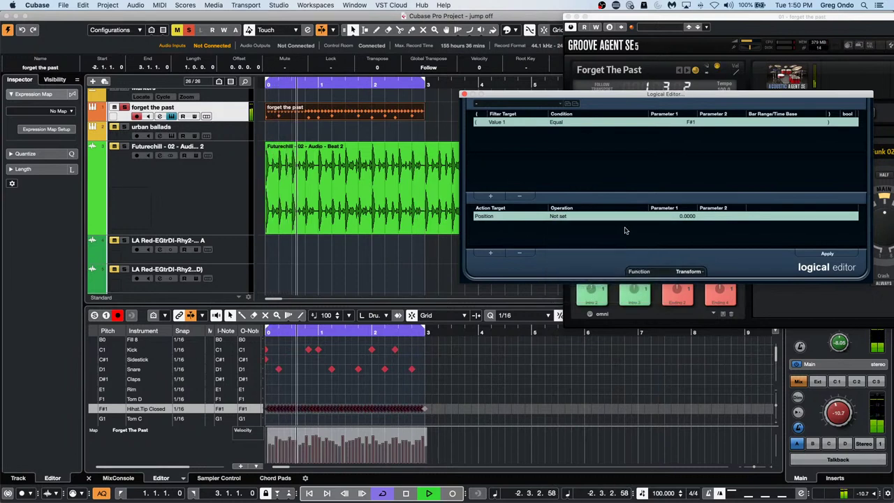
{"action": "left_click", "coordinate": [489, 216]}
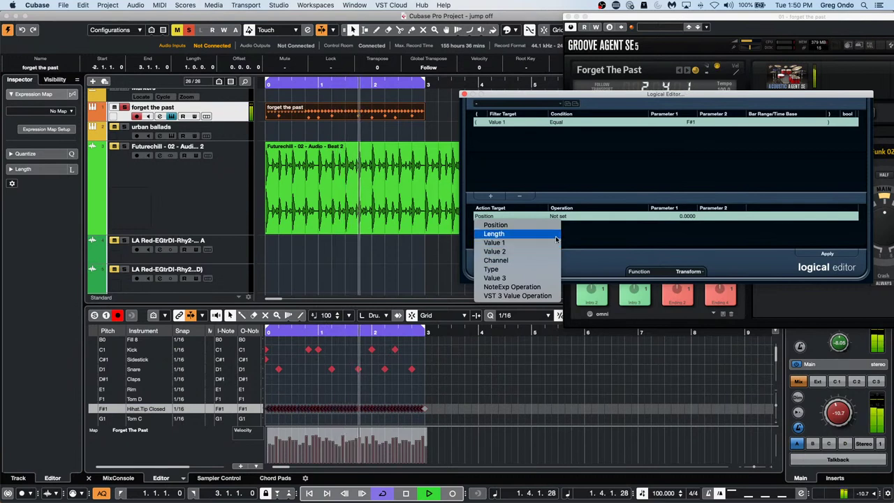
{"action": "left_click", "coordinate": [492, 117]}
{"action": "left_click", "coordinate": [487, 216]}
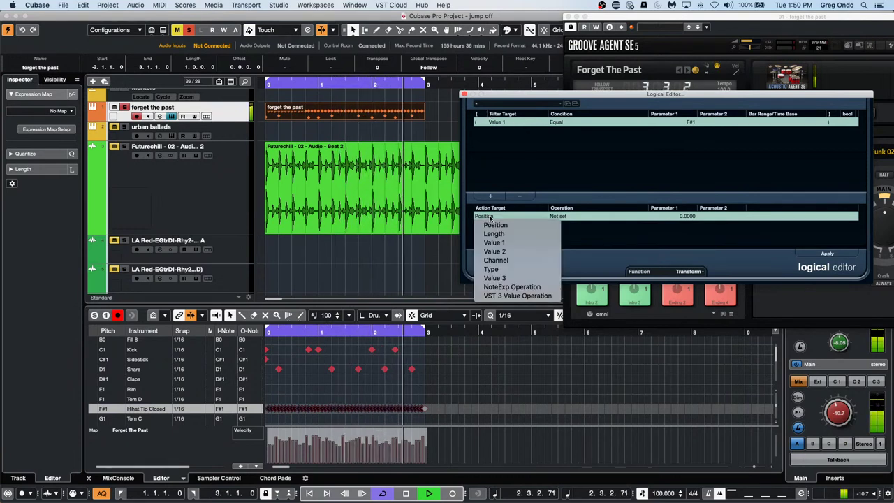
{"action": "left_click", "coordinate": [494, 252]}
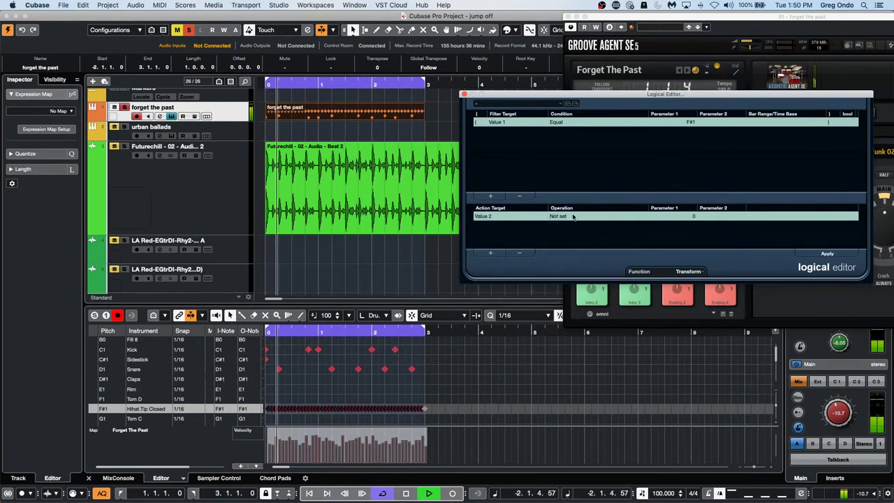
Step: Change the Logical Editor action to Value 1 with the operation Set relative Random Values between
{"action": "left_click", "coordinate": [528, 221]}
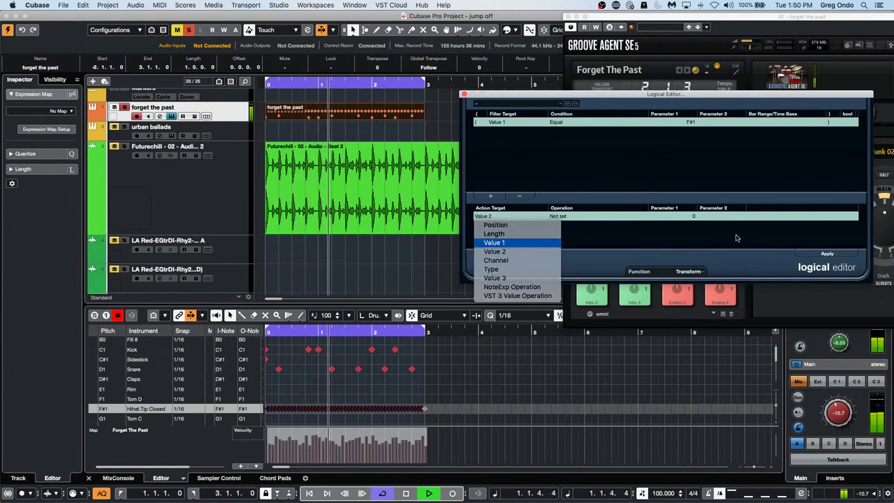
{"action": "left_click", "coordinate": [494, 242]}
{"action": "left_click", "coordinate": [559, 216]}
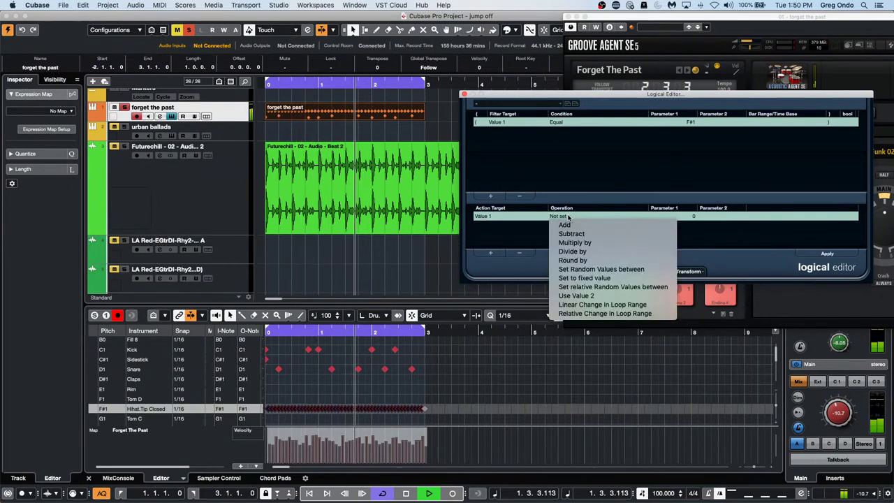
{"action": "left_click", "coordinate": [612, 287]}
Step: Set the relative random range from 1 to 2, apply it to the hi-hat notes' pitch, and stop playback after hearing the result
{"action": "left_click", "coordinate": [688, 217]}
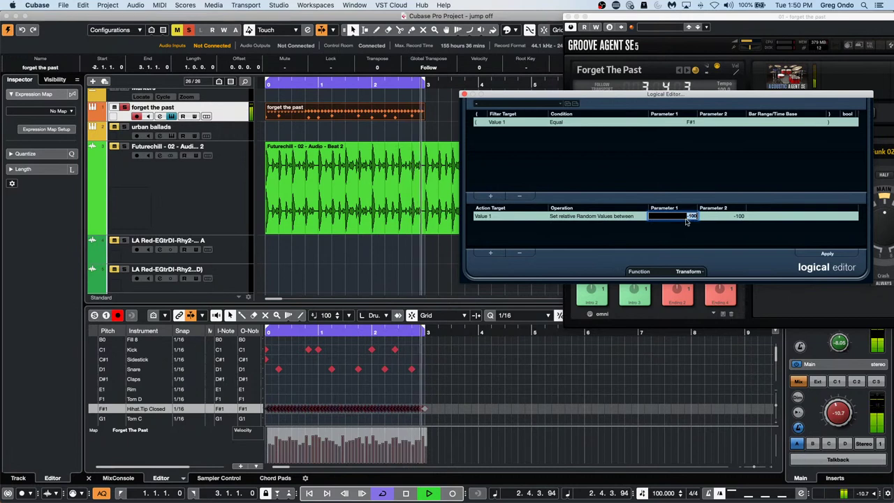
{"action": "type", "text": "0"}
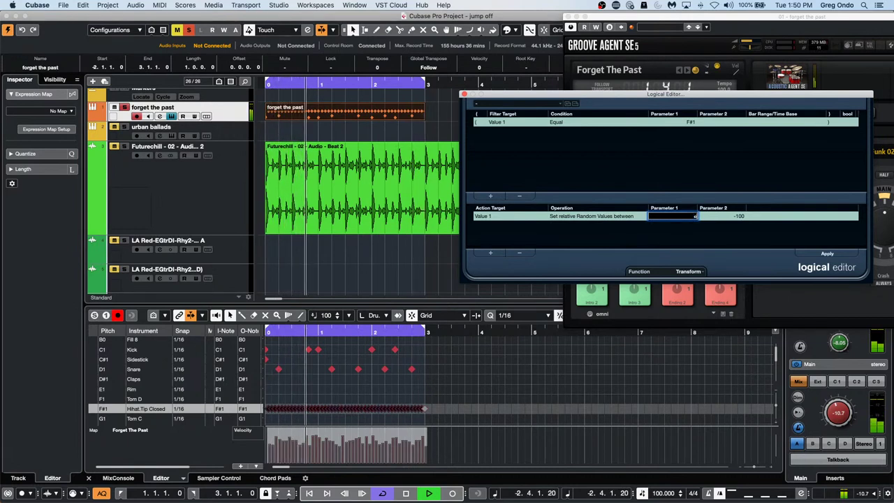
{"action": "type", "text": "1"}
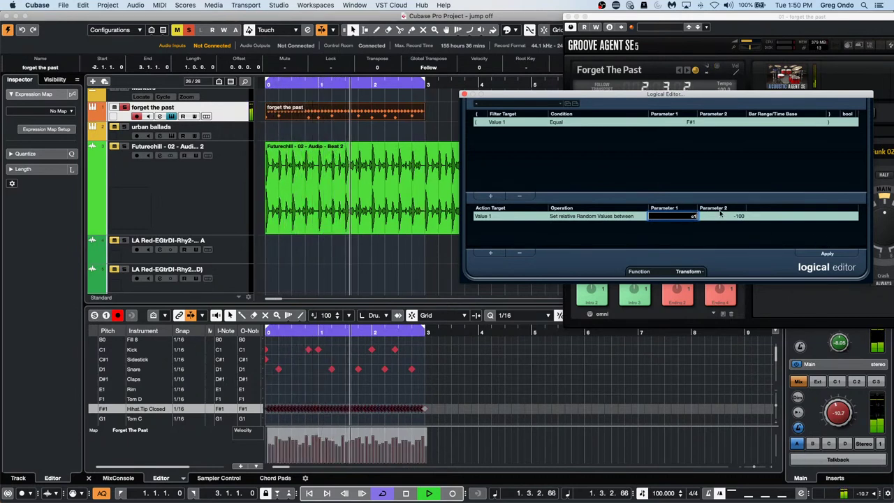
{"action": "left_click", "coordinate": [720, 215]}
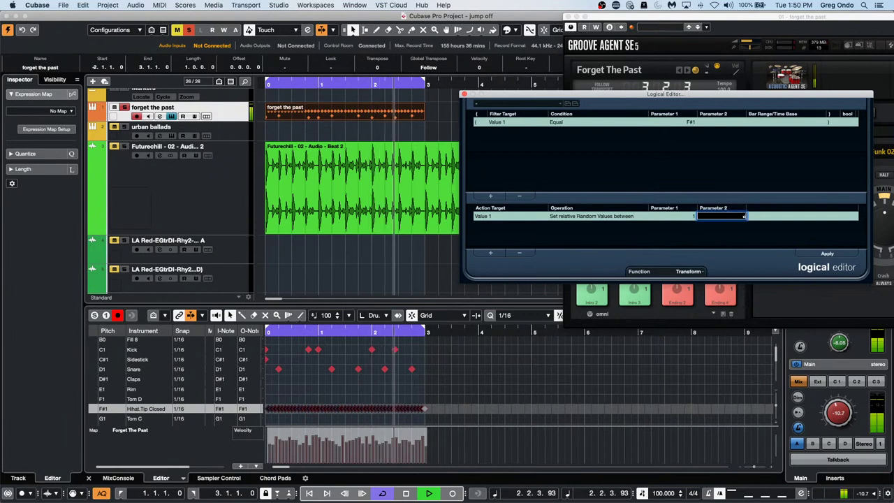
{"action": "type", "text": "2"}
{"action": "key", "text": "Return"}
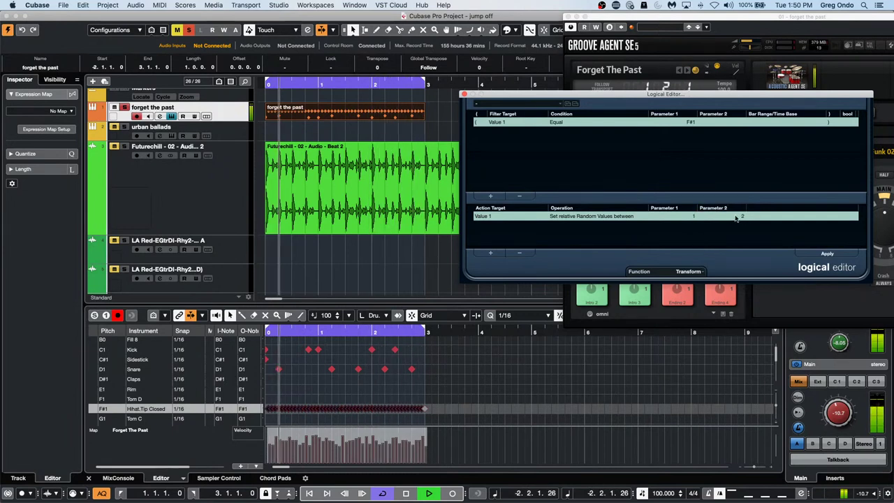
{"action": "left_click", "coordinate": [832, 256]}
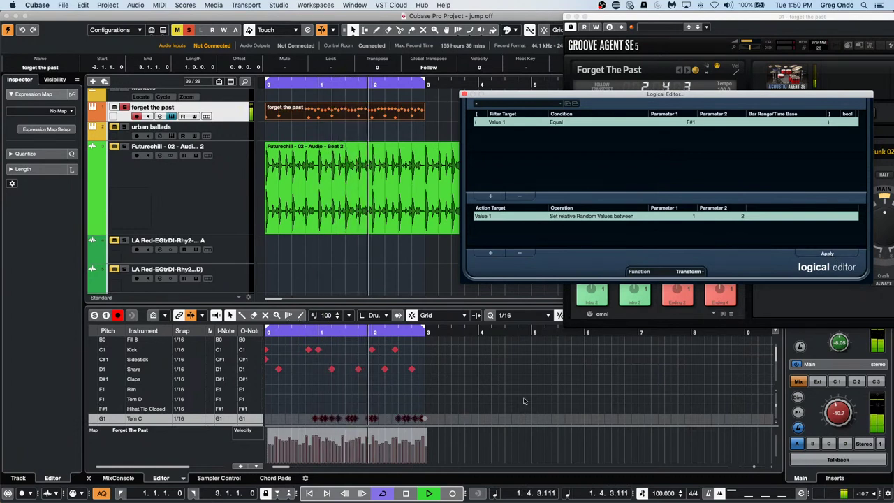
{"action": "scroll", "coordinate": [488, 405], "scroll_direction": "down", "scroll_amount": 5}
{"action": "scroll", "coordinate": [524, 400], "scroll_direction": "up", "scroll_amount": 2}
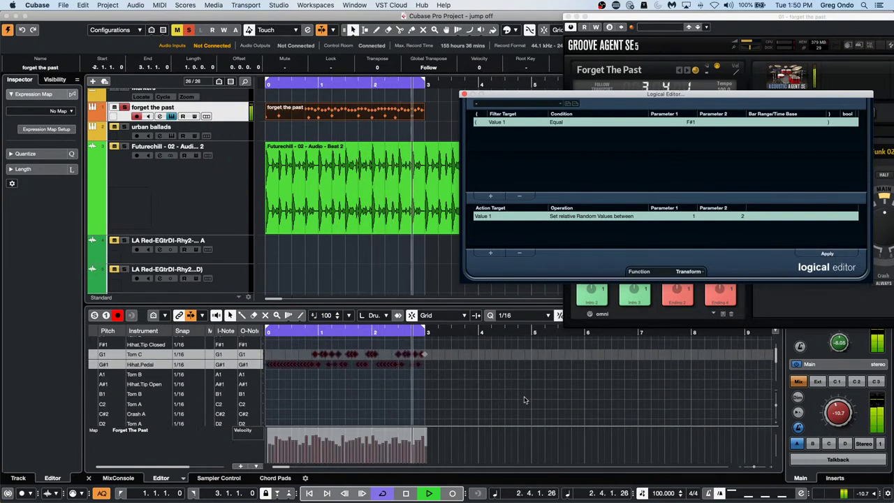
{"action": "scroll", "coordinate": [525, 400], "scroll_direction": "down", "scroll_amount": 5}
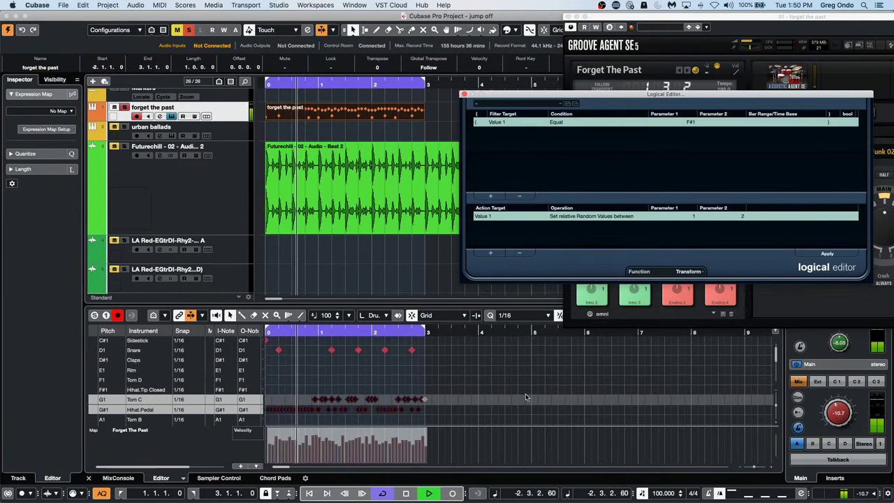
{"action": "key", "text": "space"}
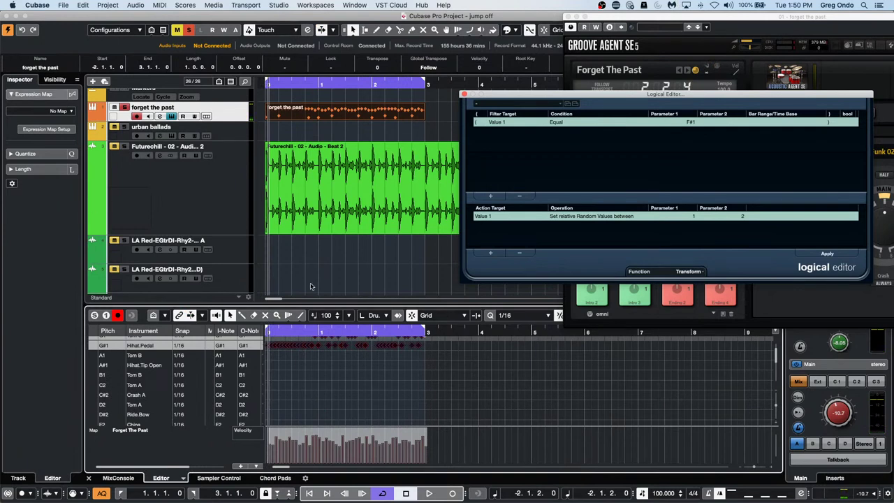
Step: Collapse the MIDI Modifiers section for the forget the past track and close the Logical Editor
{"action": "left_click", "coordinate": [231, 121]}
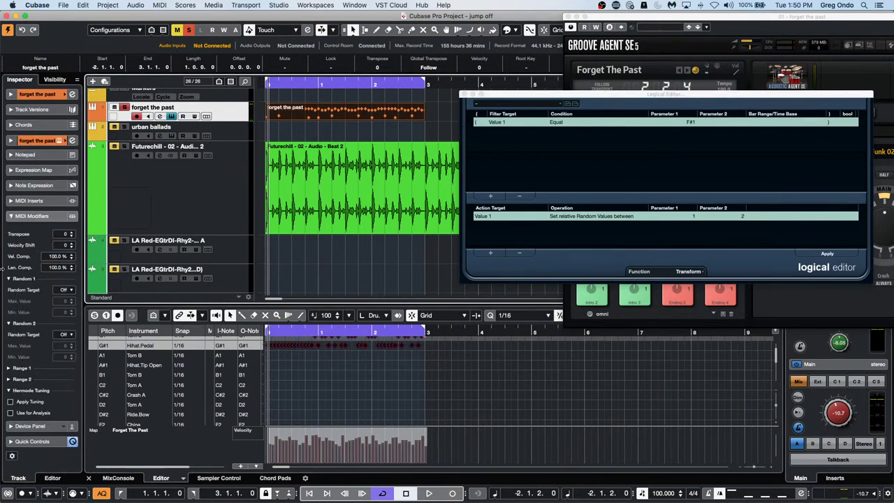
{"action": "right_click", "coordinate": [48, 220]}
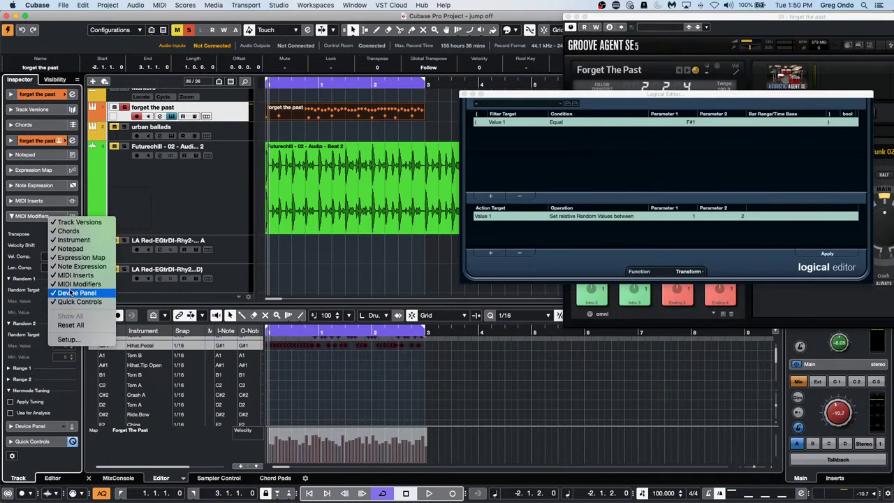
{"action": "left_click", "coordinate": [32, 212]}
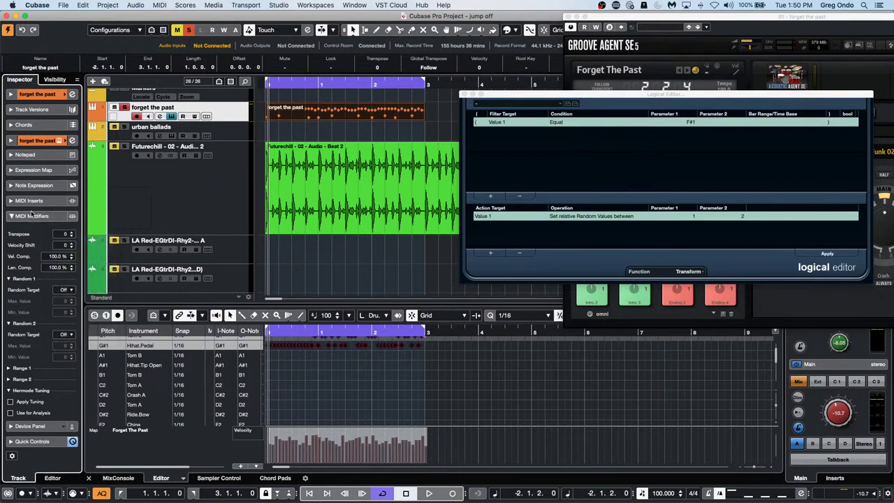
{"action": "left_click", "coordinate": [32, 213]}
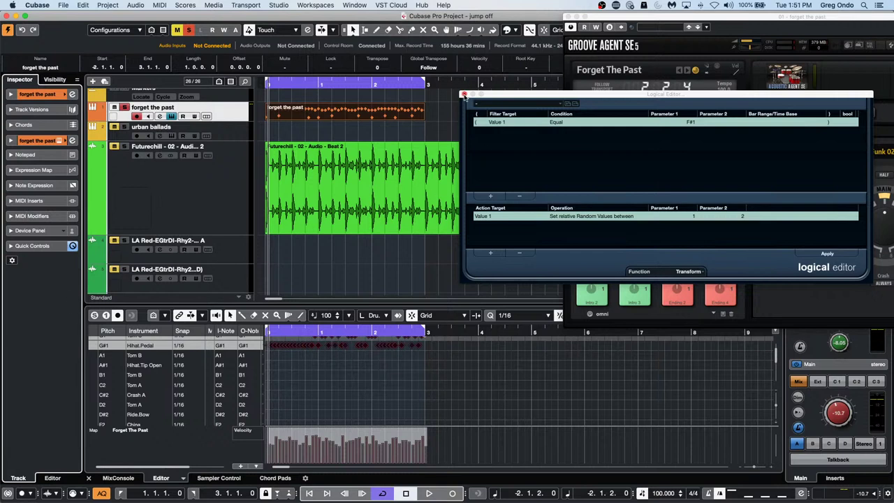
{"action": "left_click", "coordinate": [464, 94]}
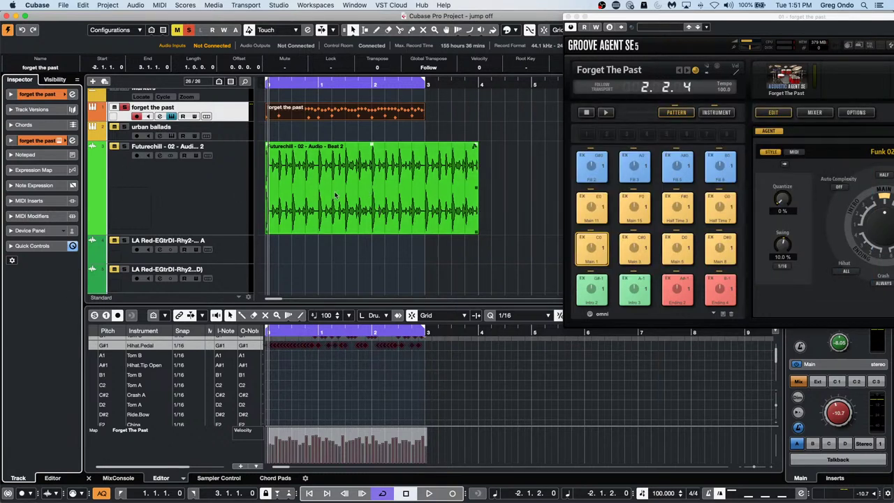
Step: Open the channel settings of the urban ballads track and solo that track instead of forget the past
{"action": "left_click", "coordinate": [221, 136]}
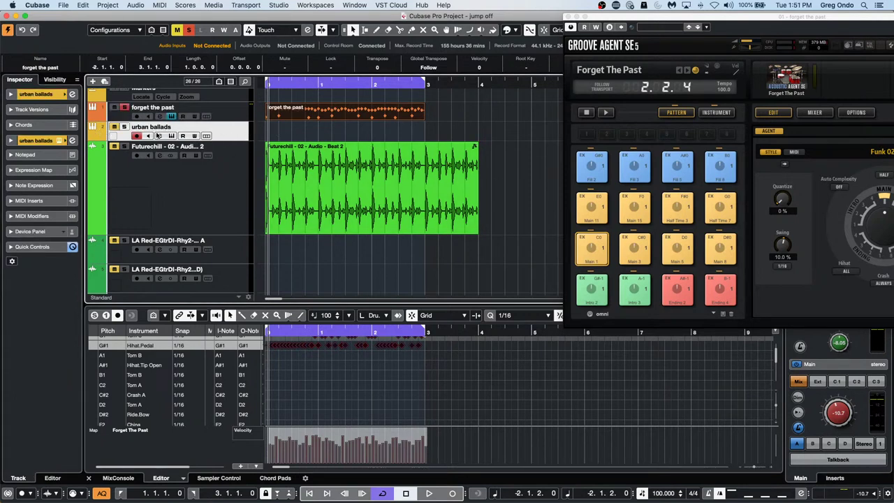
{"action": "left_click", "coordinate": [73, 141]}
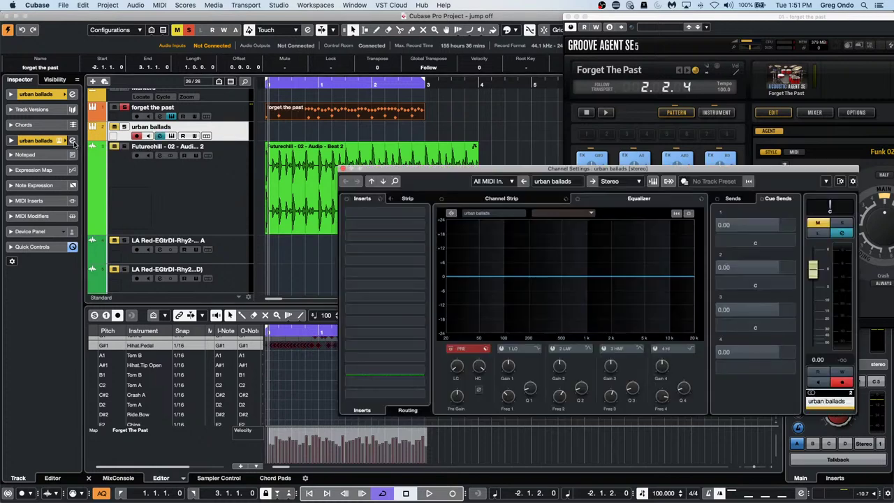
{"action": "left_click", "coordinate": [124, 109]}
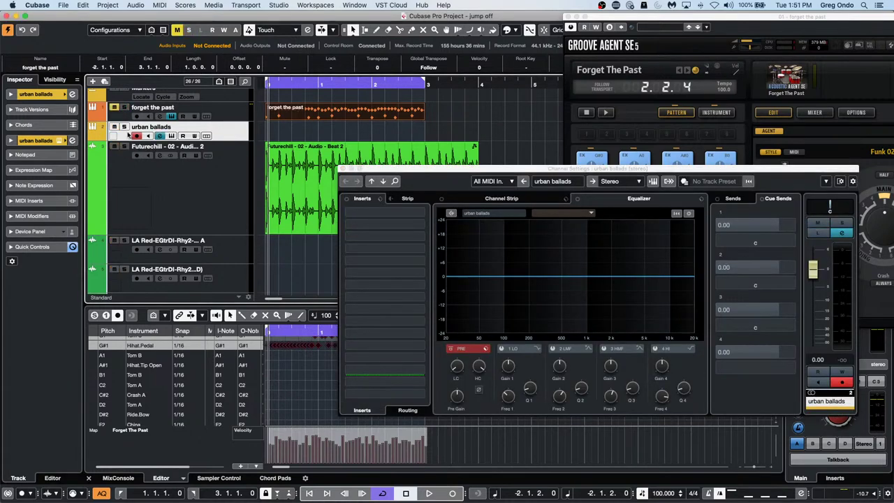
{"action": "left_click", "coordinate": [124, 126]}
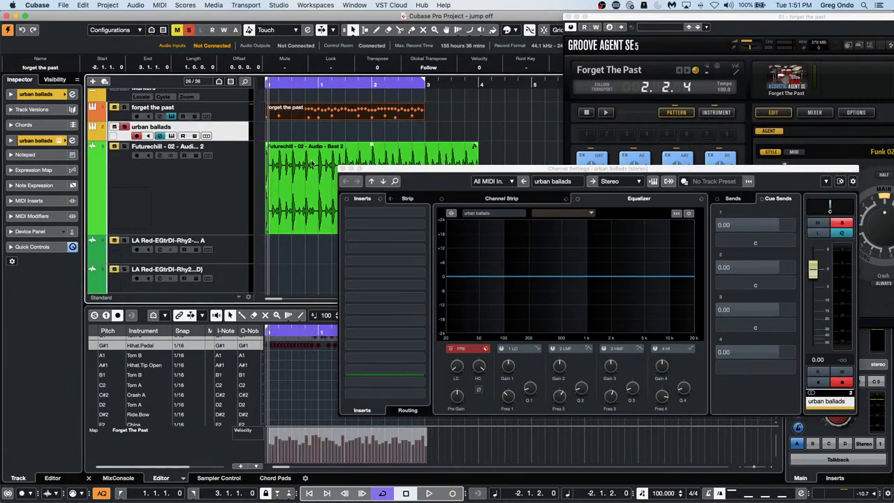
Step: Open the Groove Agent SE instrument of the urban ballads track and show its pattern pads
{"action": "left_click", "coordinate": [42, 94]}
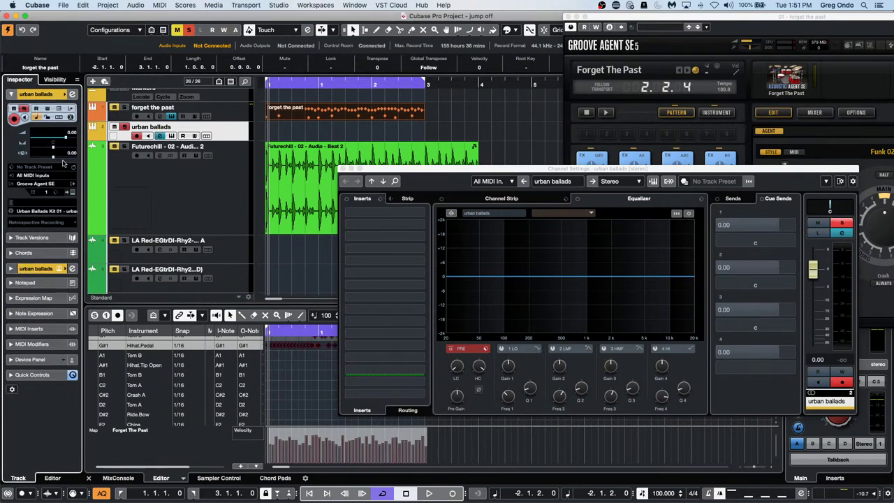
{"action": "left_click", "coordinate": [73, 193]}
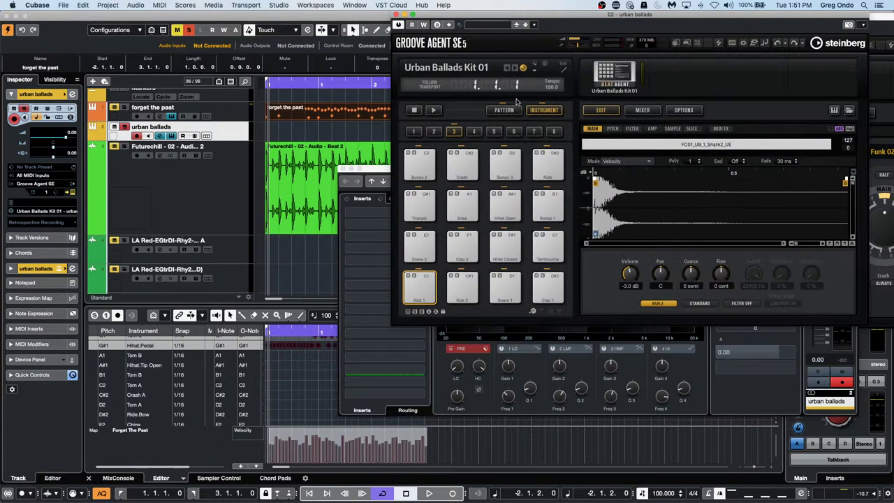
{"action": "left_click", "coordinate": [615, 81]}
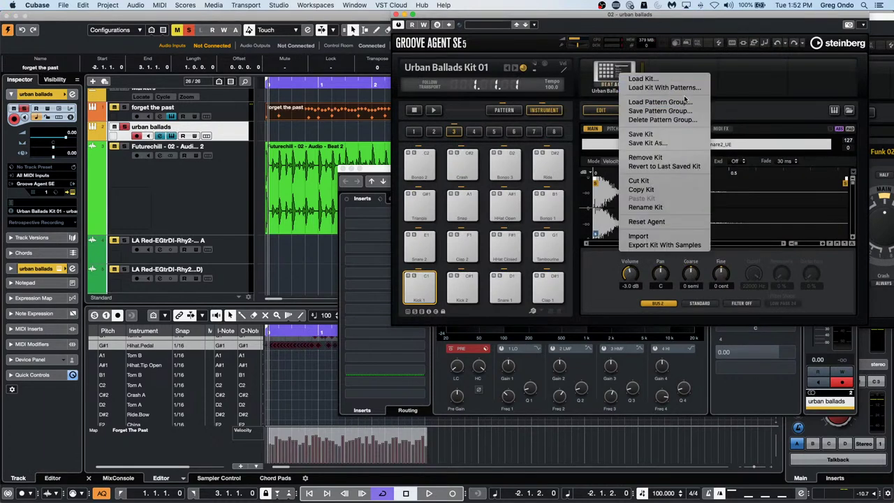
{"action": "left_click", "coordinate": [502, 111]}
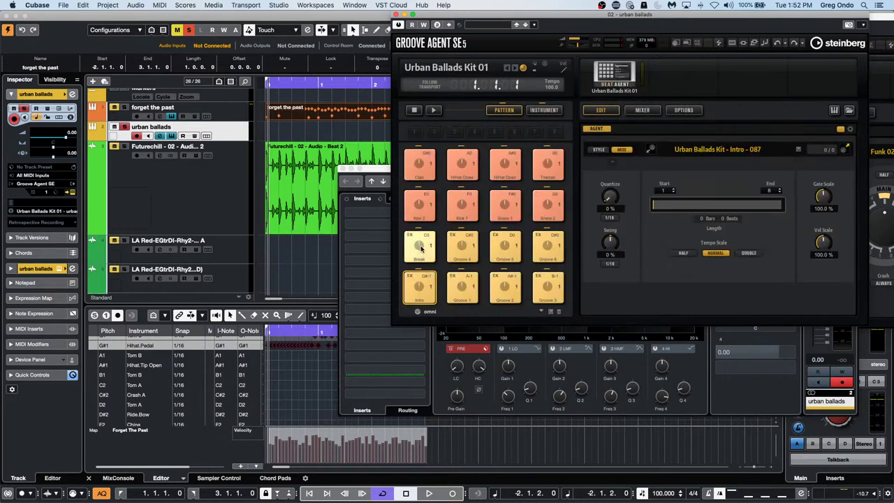
Step: Start pattern playback in the Urban Ballads kit with the Break pattern and switch it to Groove 4
{"action": "left_click", "coordinate": [421, 249]}
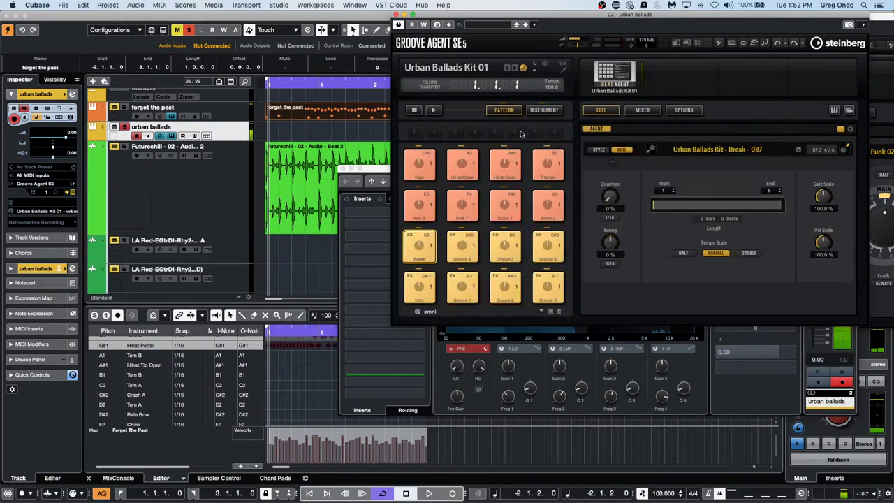
{"action": "left_click", "coordinate": [434, 111]}
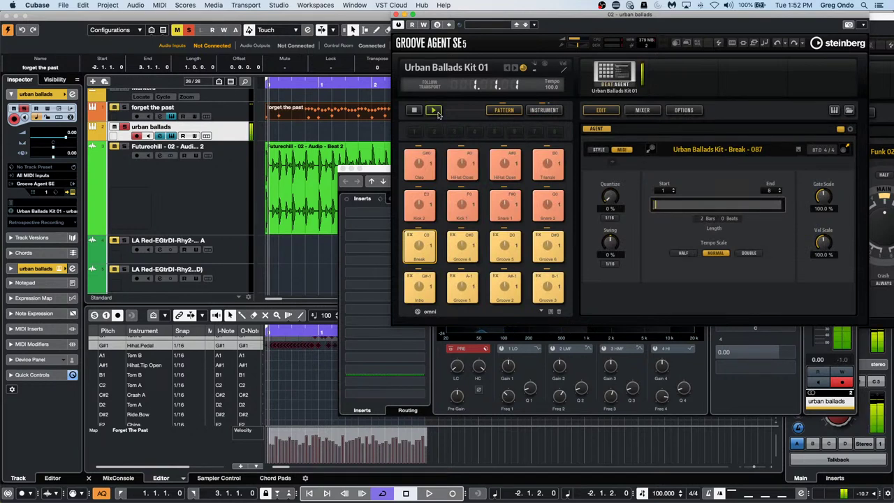
{"action": "left_click", "coordinate": [463, 246]}
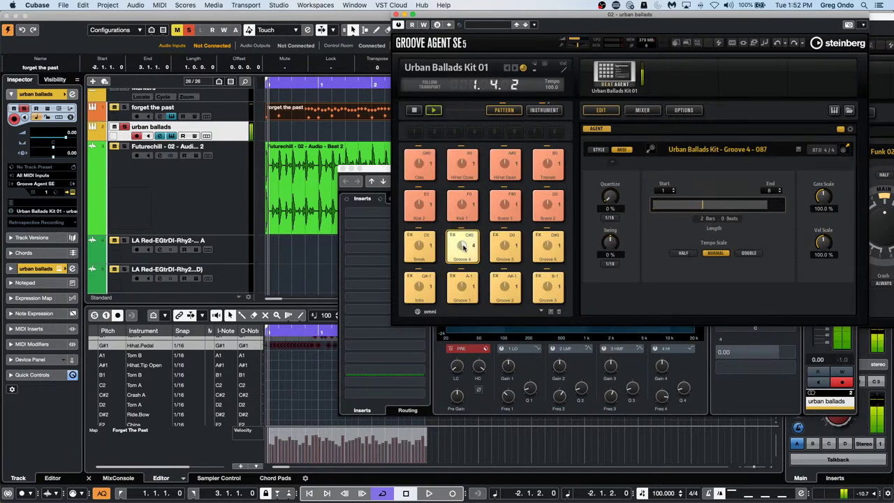
Step: Reopen the urban ballads Channel Settings window and move it so that its fader strip is clear of the Groove Agent window
{"action": "left_click", "coordinate": [358, 245]}
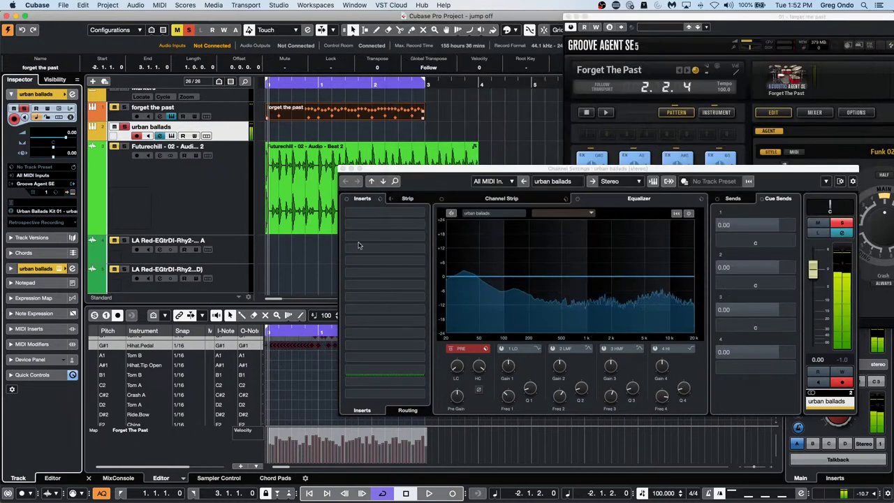
{"action": "left_click", "coordinate": [345, 169]}
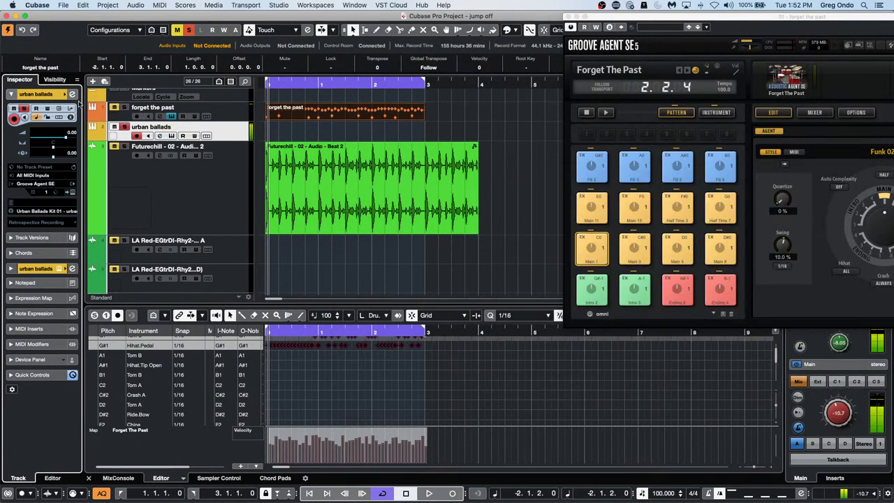
{"action": "left_click", "coordinate": [72, 95]}
{"action": "left_click", "coordinate": [73, 94]}
{"action": "left_click", "coordinate": [74, 95]}
{"action": "left_click", "coordinate": [595, 161]}
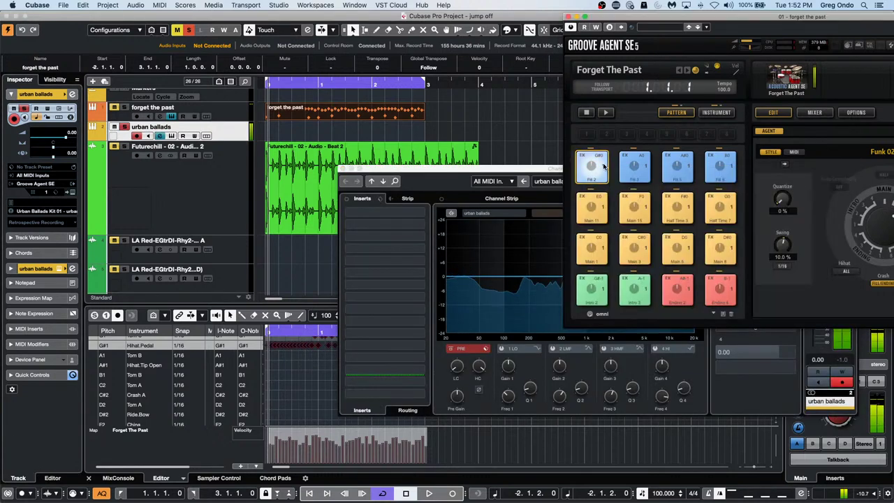
{"action": "left_click", "coordinate": [388, 166]}
{"action": "left_click_drag", "start_coordinate": [388, 166], "coordinate": [209, 157]}
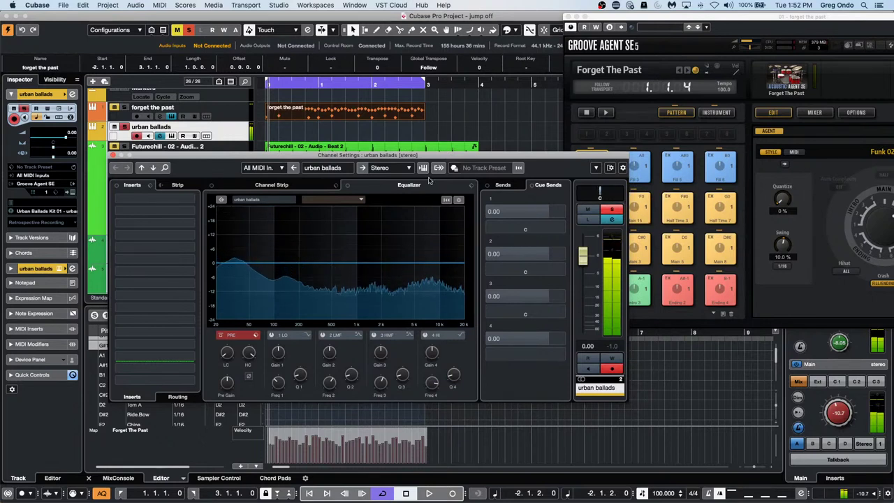
Step: Switch the urban ballads channel to the Stereo Combined Panner and reverse its stereo image to about R and L71
{"action": "right_click", "coordinate": [576, 196]}
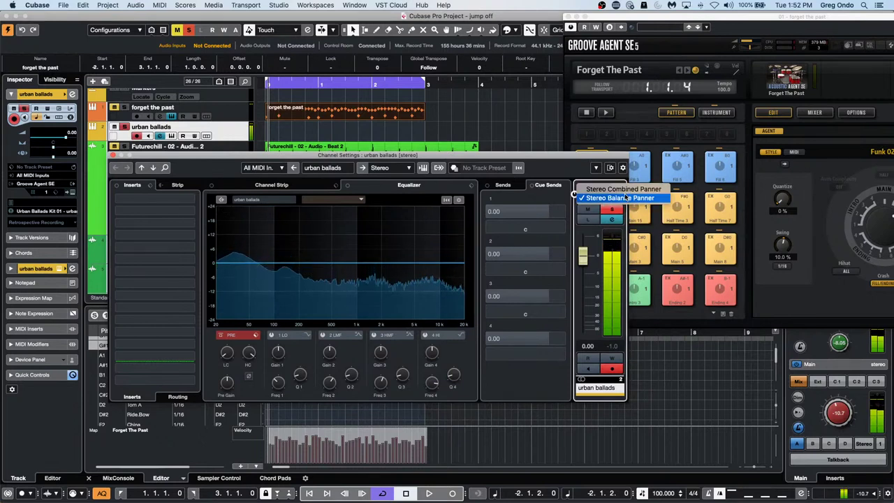
{"action": "left_click", "coordinate": [618, 188]}
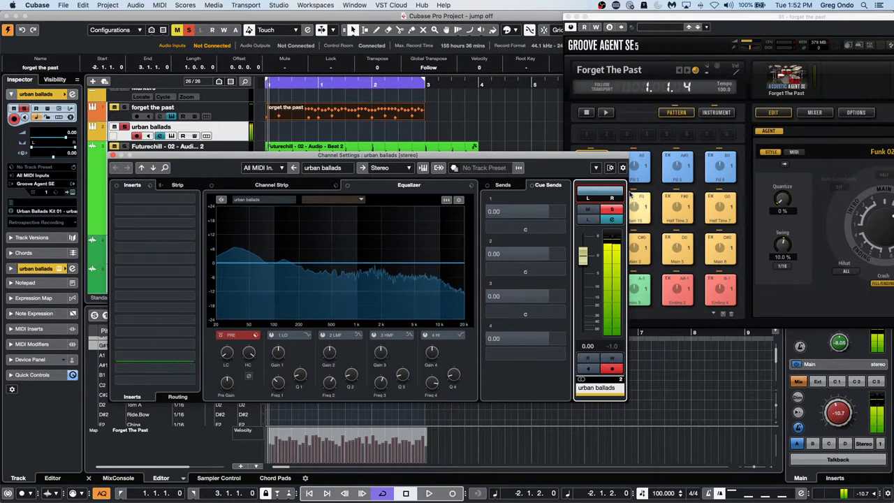
{"action": "mouse_move", "coordinate": [609, 195]}
{"action": "left_mouse_down"}
{"action": "mouse_move", "coordinate": [575, 195]}
{"action": "mouse_move", "coordinate": [598, 184]}
{"action": "mouse_move", "coordinate": [587, 192]}
{"action": "mouse_move", "coordinate": [609, 190]}
{"action": "left_mouse_up"}
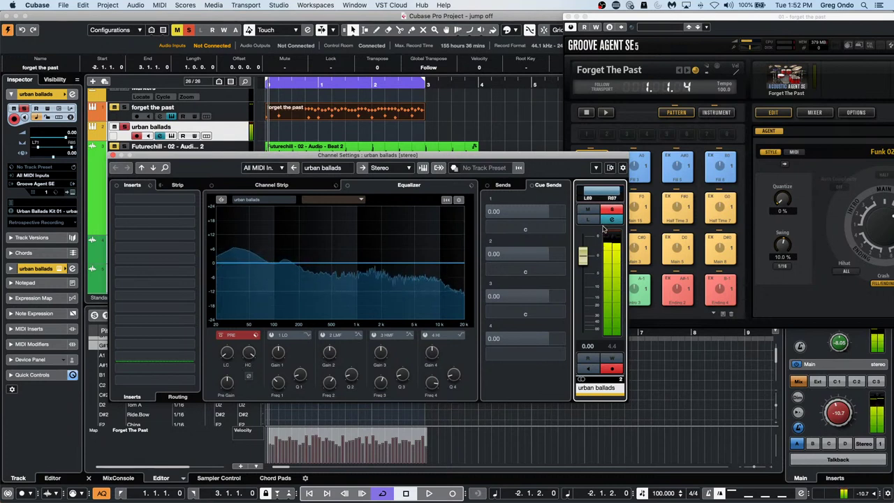
{"action": "left_click_drag", "start_coordinate": [609, 180], "coordinate": [605, 91]}
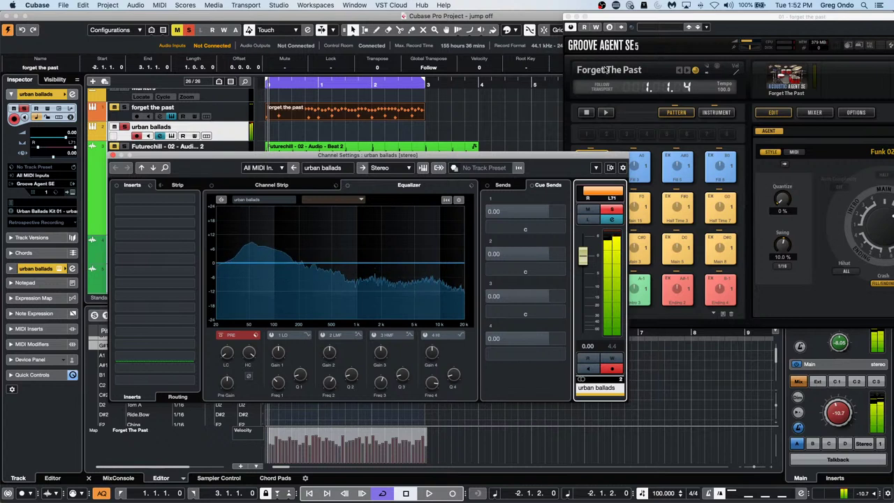
Step: Move the Groove Agent window aside and vary the urban ballads channel's combined panning between reversed and normal images, ending at L and R67
{"action": "left_click_drag", "start_coordinate": [608, 43], "coordinate": [608, 241]}
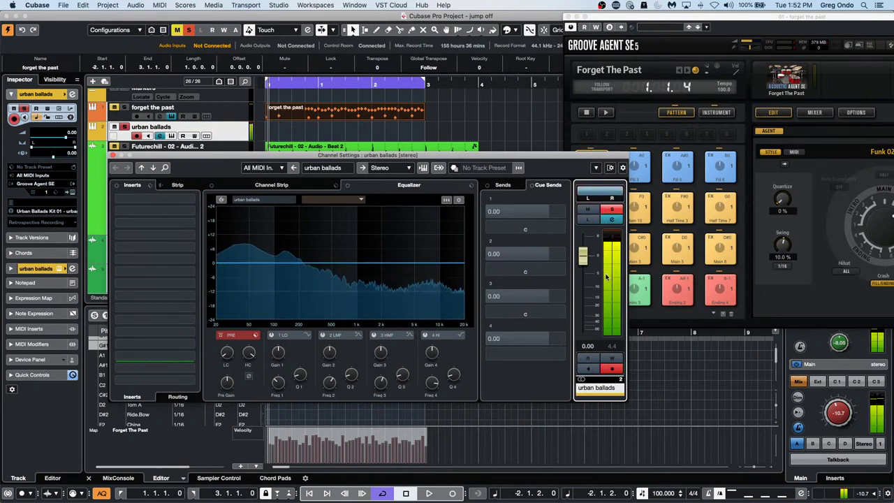
{"action": "left_click_drag", "start_coordinate": [606, 276], "coordinate": [514, 24]}
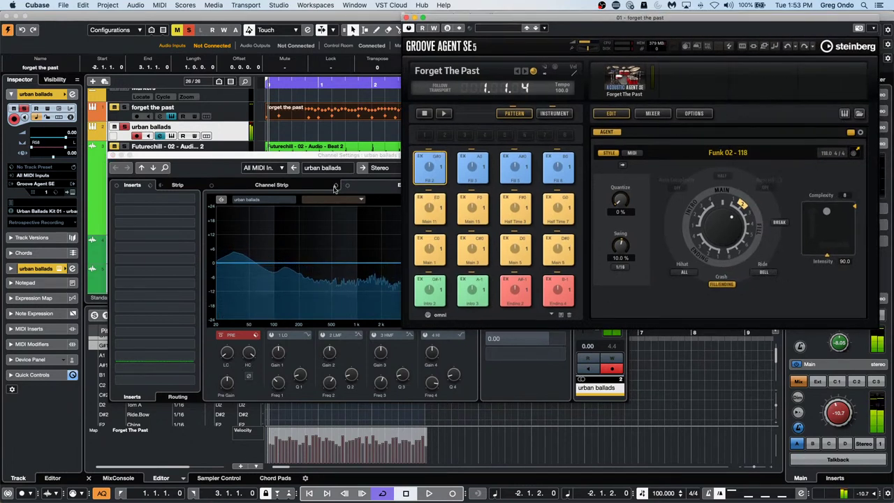
{"action": "left_click", "coordinate": [389, 158]}
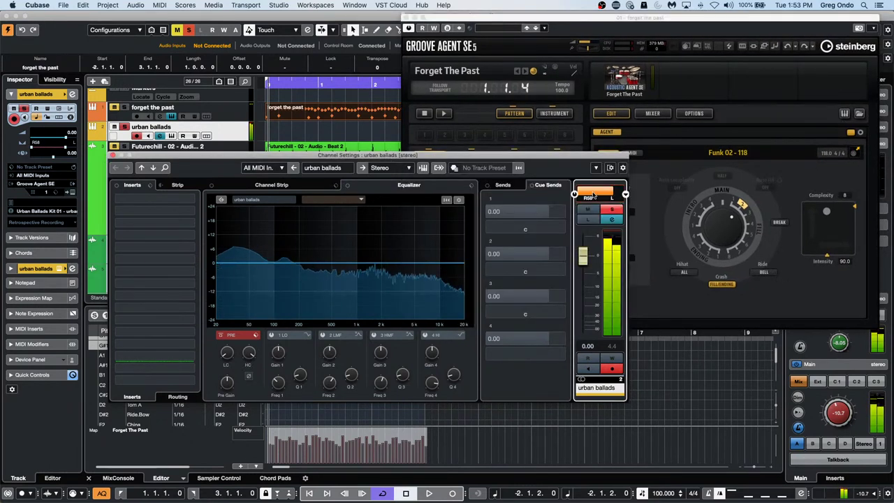
{"action": "left_click_drag", "start_coordinate": [606, 193], "coordinate": [612, 361]}
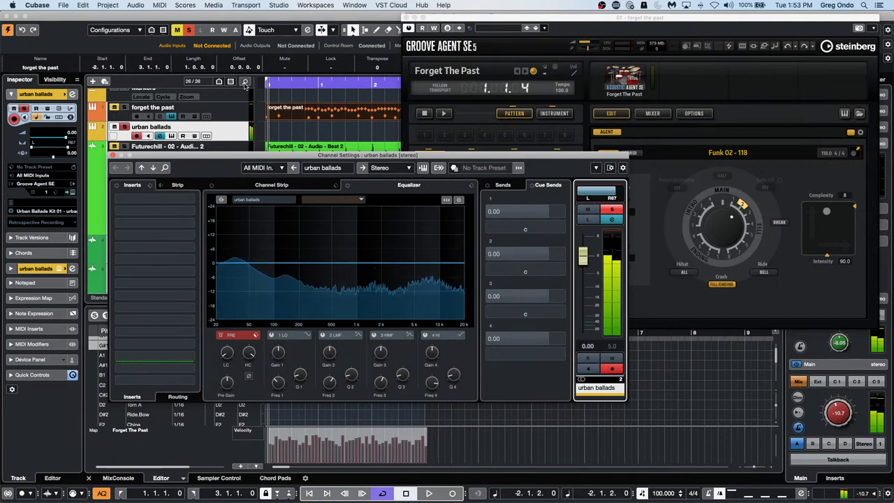
Step: Bring up the urban ballads track's Groove Agent SE instrument and stop its pattern playback
{"action": "left_click", "coordinate": [677, 162]}
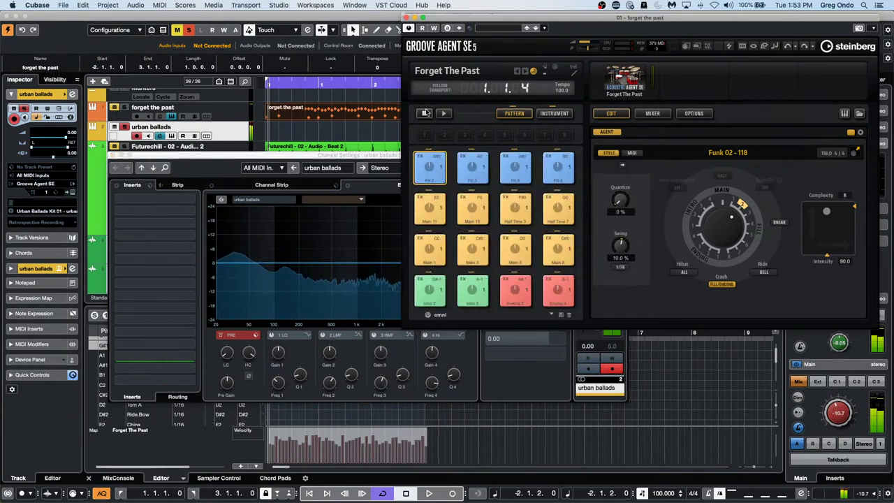
{"action": "left_click", "coordinate": [420, 170]}
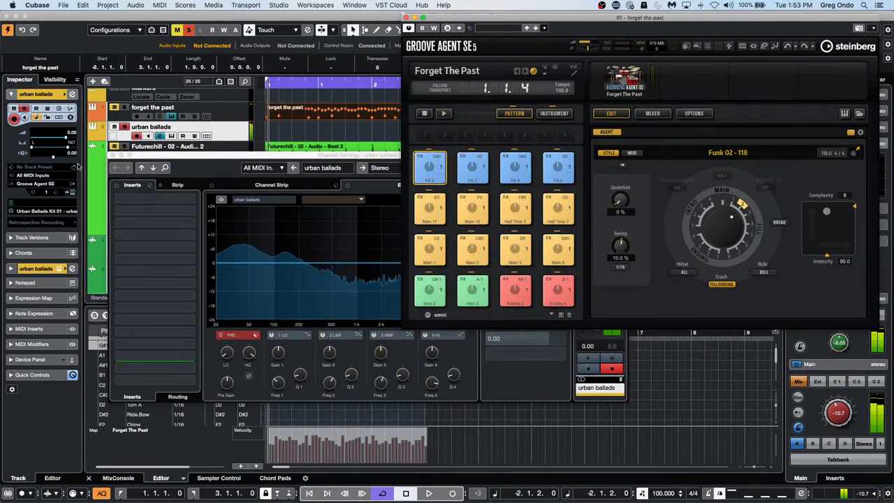
{"action": "left_click", "coordinate": [73, 193]}
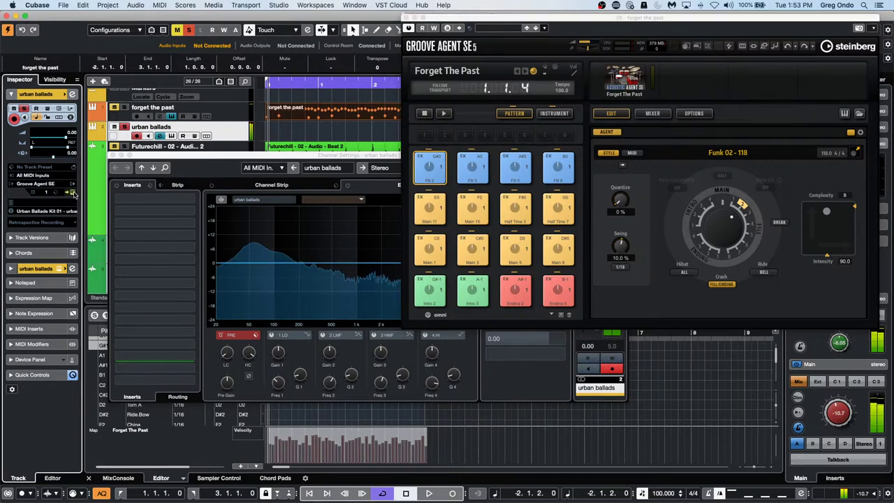
{"action": "left_click", "coordinate": [75, 194]}
{"action": "left_click", "coordinate": [74, 194]}
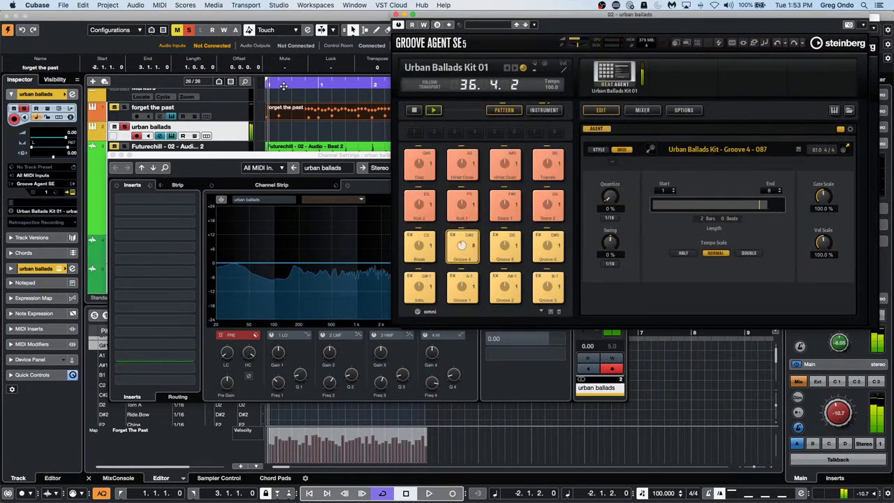
{"action": "left_click", "coordinate": [414, 109]}
Step: Try the Stereo Balance Panner on the urban ballads channel and return its panning to the full L and R image
{"action": "left_click", "coordinate": [322, 157]}
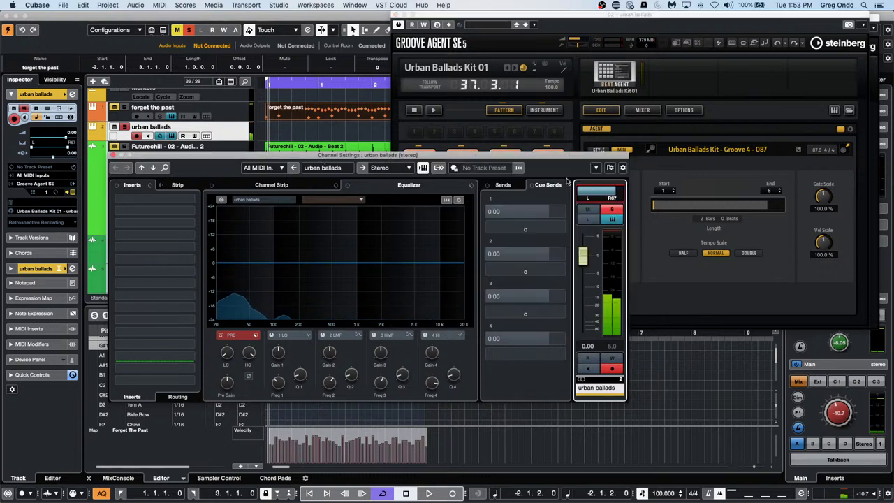
{"action": "right_click", "coordinate": [581, 190]}
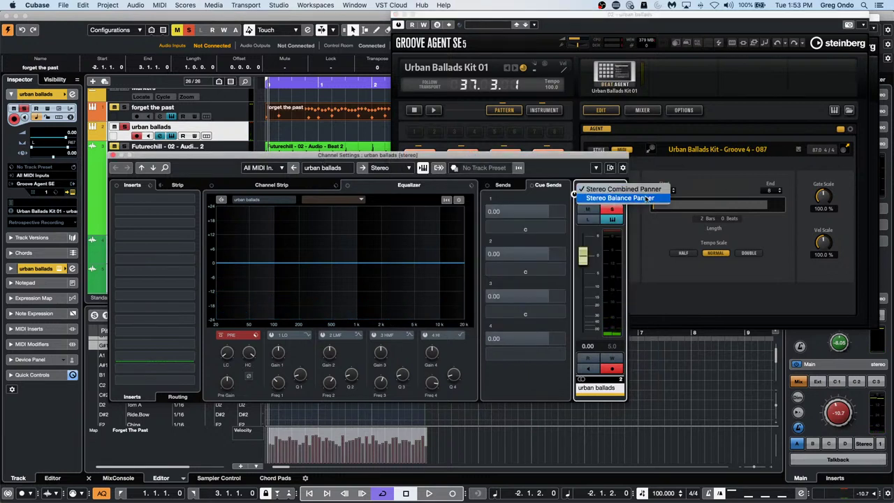
{"action": "left_click", "coordinate": [632, 198]}
{"action": "left_click_drag", "start_coordinate": [622, 191], "coordinate": [592, 191]}
{"action": "left_click", "coordinate": [625, 195]}
{"action": "left_click", "coordinate": [629, 190]}
{"action": "left_click_drag", "start_coordinate": [607, 107], "coordinate": [612, 210]}
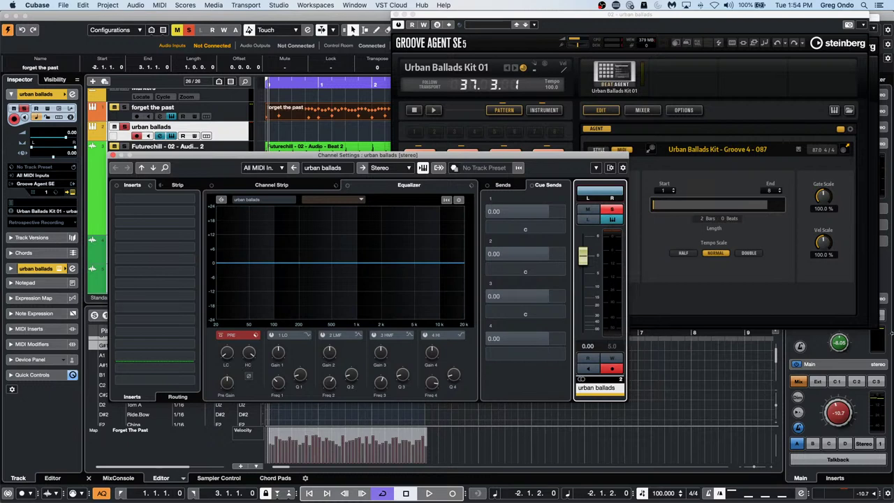
Step: Close the urban ballads Channel Settings window and both Groove Agent SE windows, and select the Futurechill audio track
{"action": "left_click", "coordinate": [114, 155]}
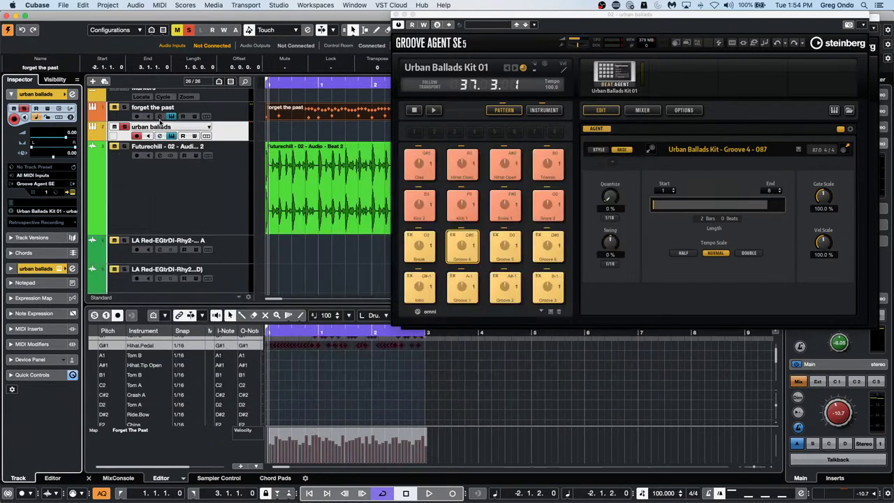
{"action": "left_click", "coordinate": [396, 15]}
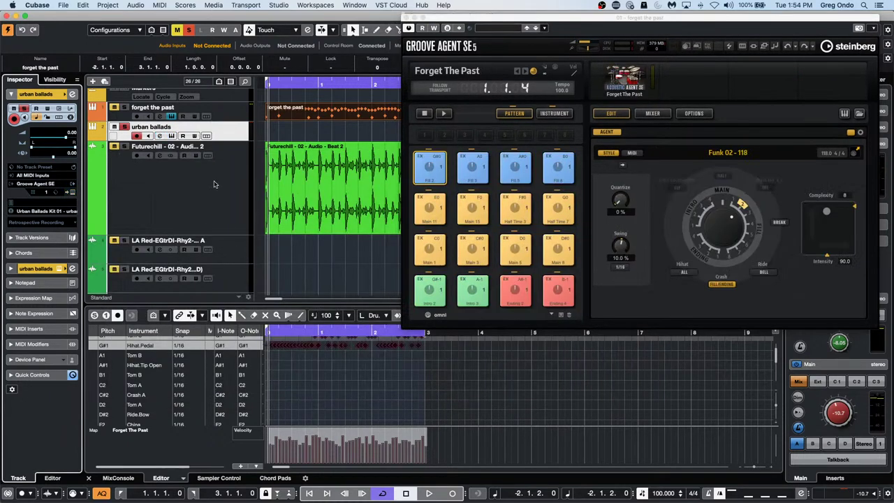
{"action": "left_click", "coordinate": [223, 201]}
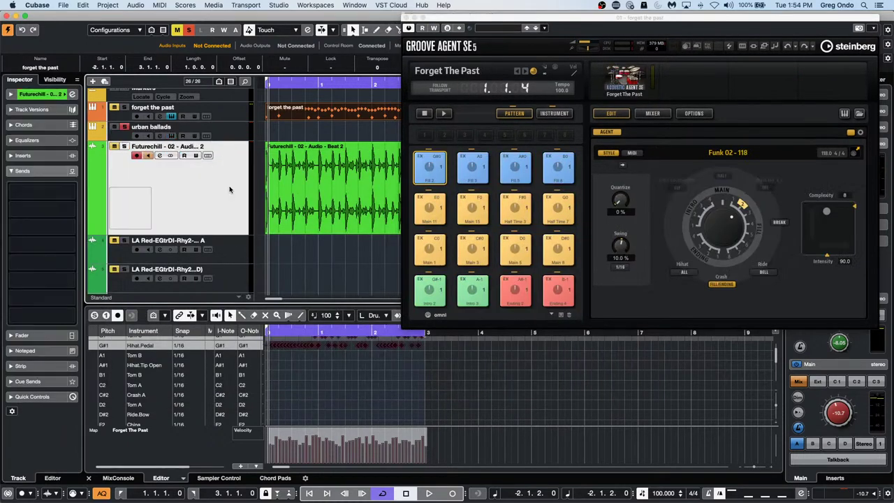
{"action": "left_click", "coordinate": [406, 16]}
Step: Split the selected Futurechill stereo track into mono tracks, muting the source track and using the "audio_L.wav" file name format
{"action": "left_click", "coordinate": [106, 5]}
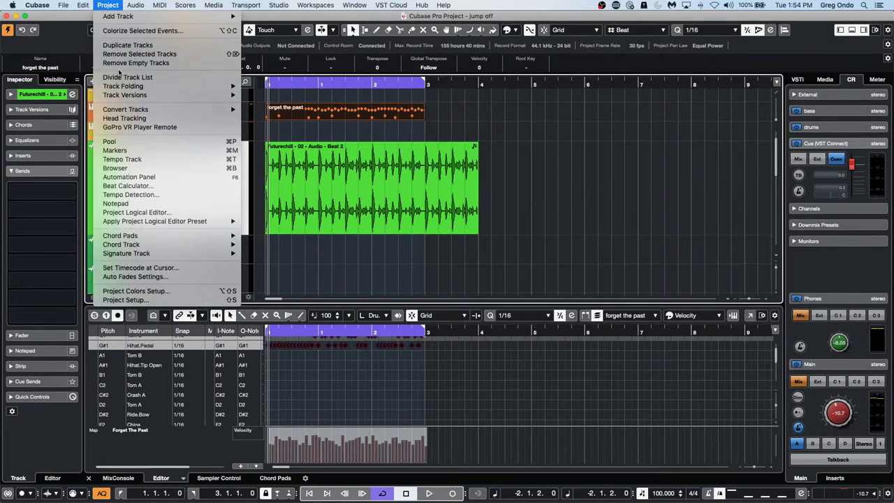
{"action": "mouse_move", "coordinate": [178, 110]}
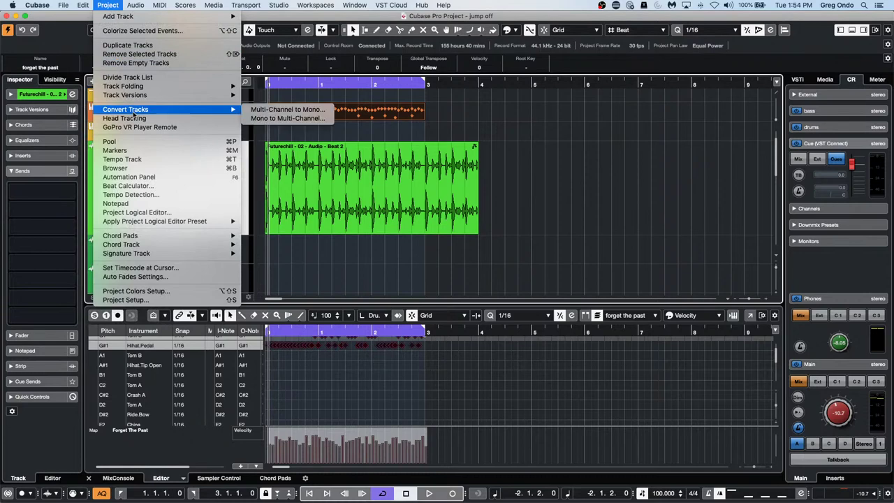
{"action": "left_click", "coordinate": [289, 109]}
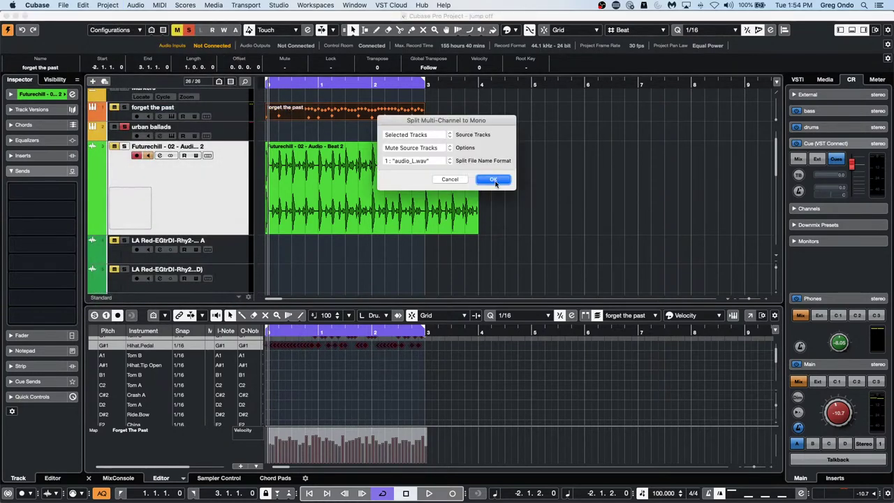
{"action": "left_click", "coordinate": [493, 179]}
{"action": "left_click", "coordinate": [699, 221]}
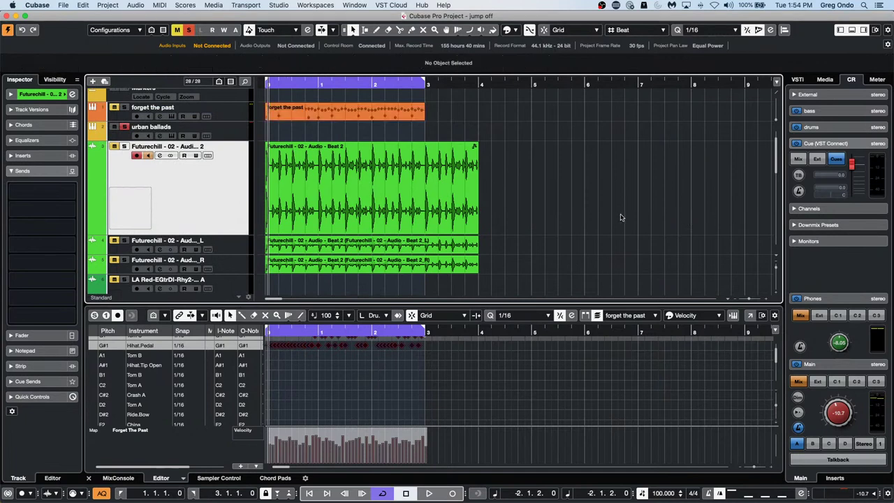
Step: Examine the split left and right Futurechill tracks and the Mono to Multi-Channel track conversion option
{"action": "scroll", "coordinate": [370, 196], "scroll_direction": "down", "scroll_amount": 3}
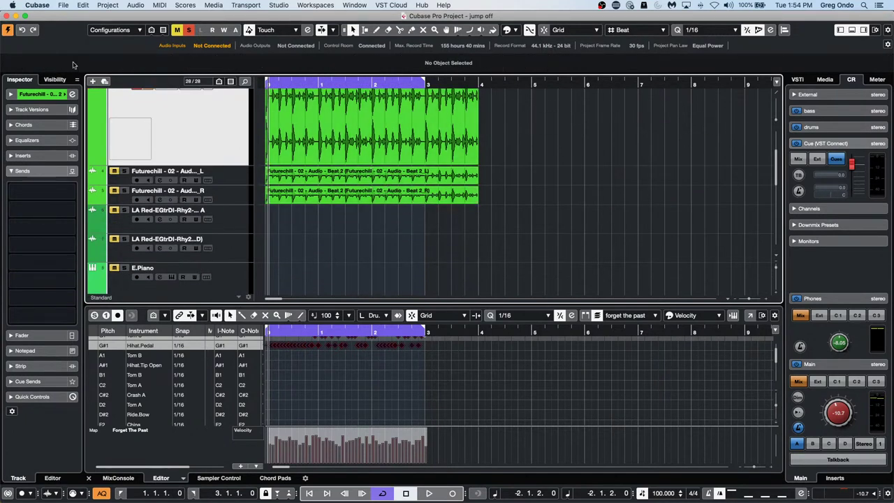
{"action": "left_click", "coordinate": [106, 5]}
{"action": "mouse_move", "coordinate": [130, 114]}
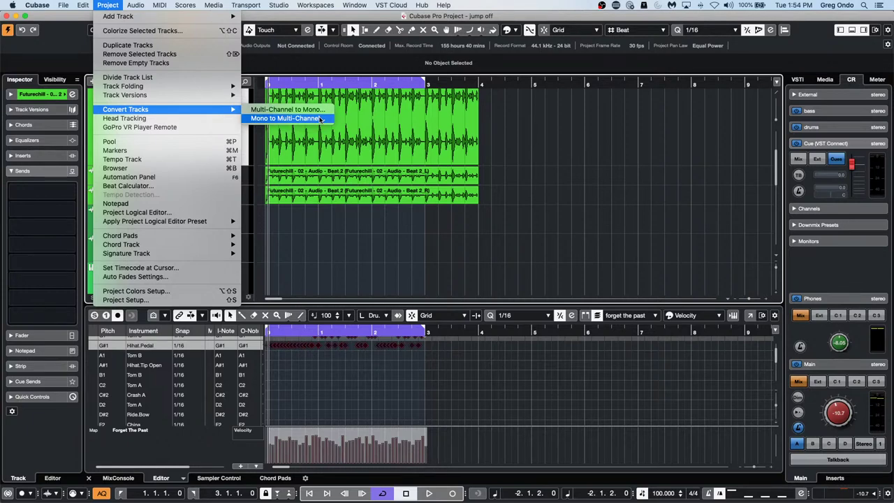
{"action": "left_click", "coordinate": [480, 113]}
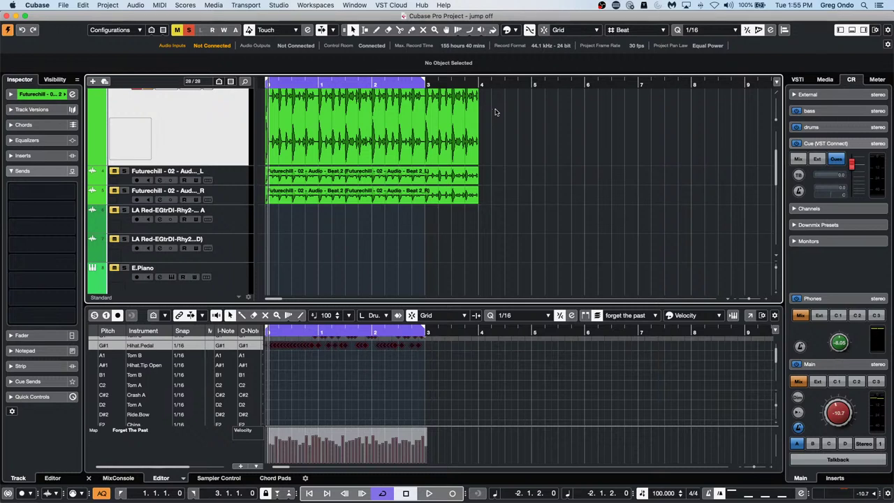
{"action": "left_click_drag", "start_coordinate": [503, 112], "coordinate": [514, 115]}
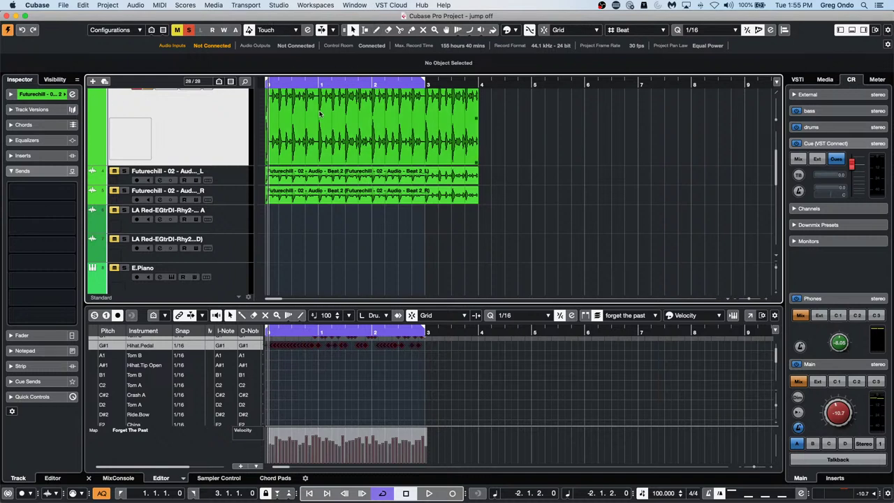
Step: Review the VST Instruments list and the plug-in collection options in the VST Plug-in Manager, and close it
{"action": "left_click", "coordinate": [316, 5]}
{"action": "mouse_move", "coordinate": [278, 5]}
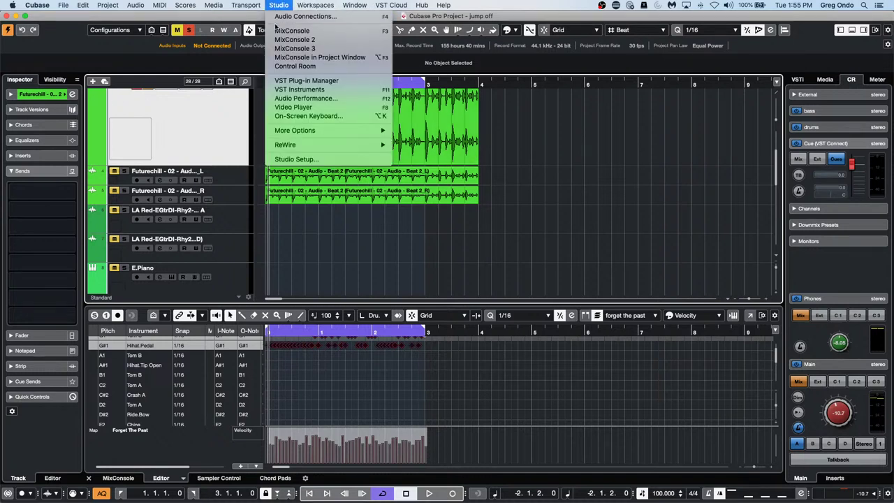
{"action": "left_click", "coordinate": [325, 84]}
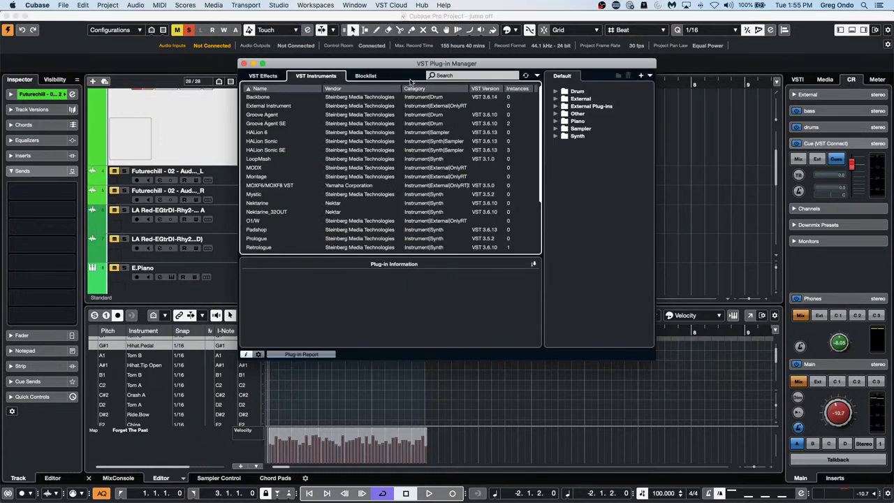
{"action": "left_click", "coordinate": [649, 76]}
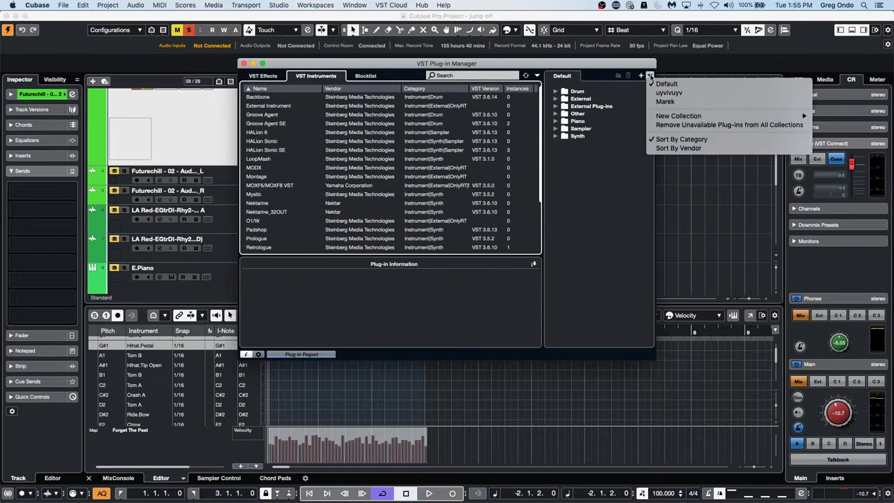
{"action": "left_click", "coordinate": [610, 156]}
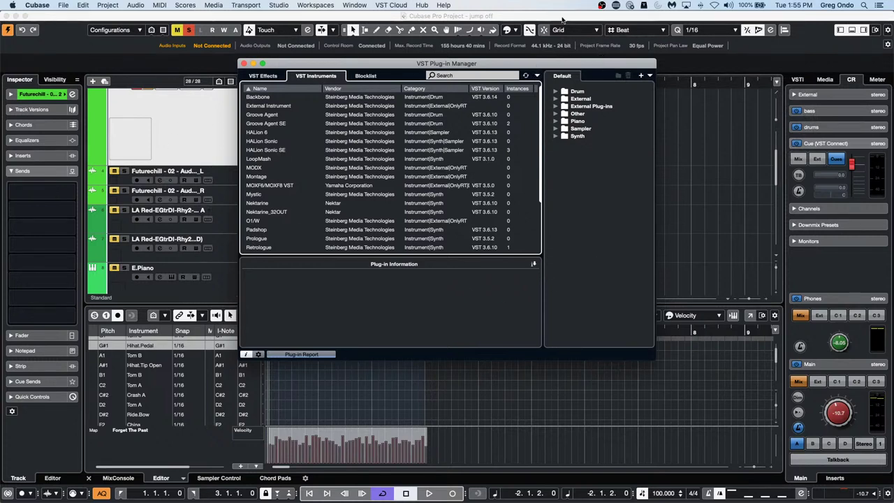
{"action": "left_click", "coordinate": [244, 64]}
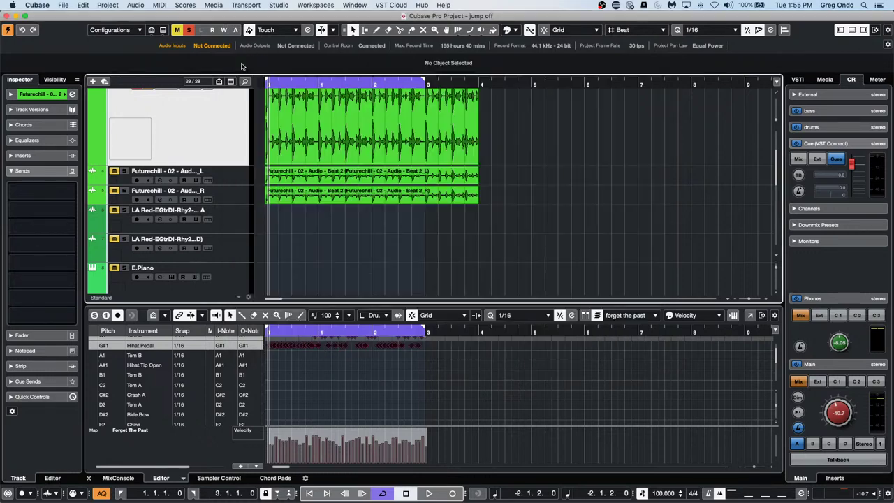
Step: Open the Profile Manager to review its profile, import and export options, and close it
{"action": "left_click", "coordinate": [82, 5]}
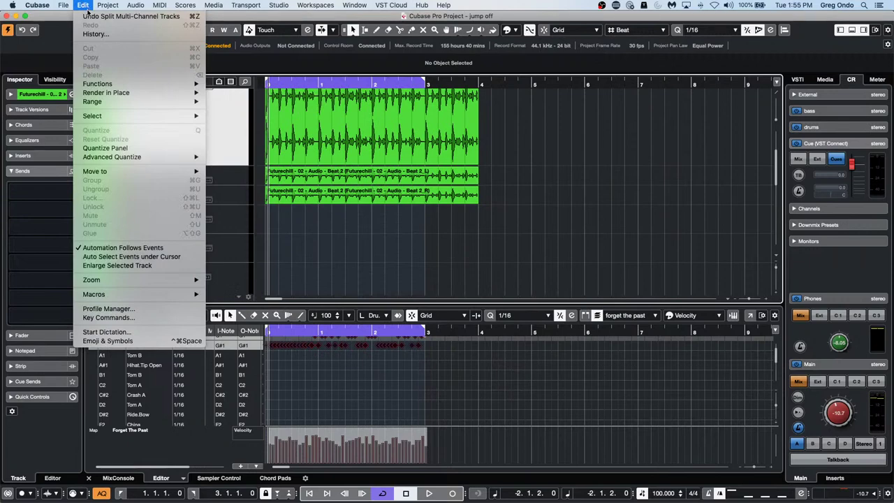
{"action": "left_click", "coordinate": [109, 308]}
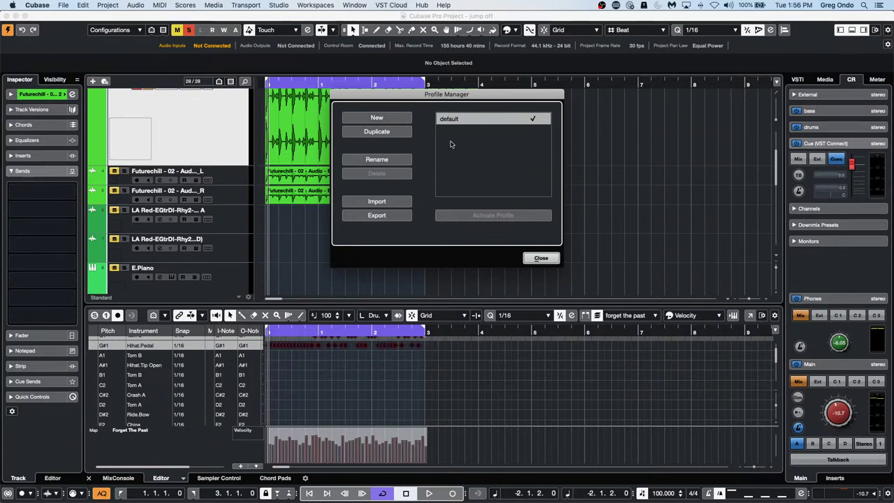
{"action": "left_click", "coordinate": [543, 259]}
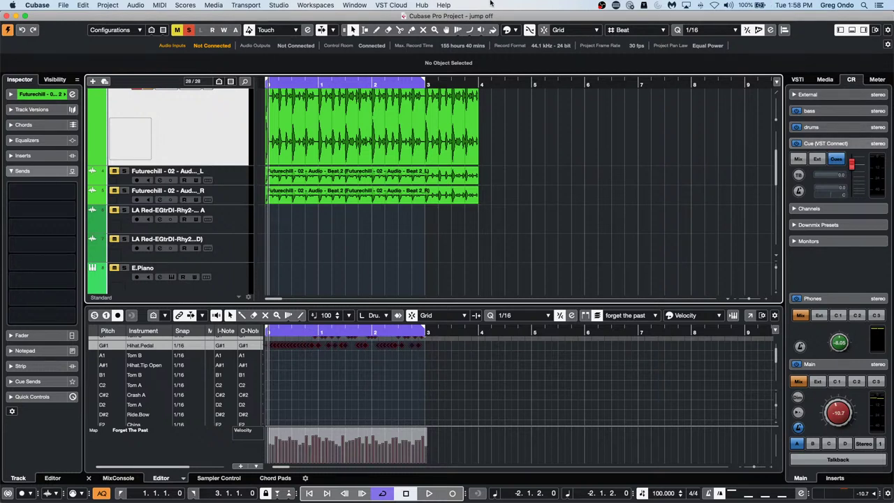
{"action": "left_click", "coordinate": [282, 5]}
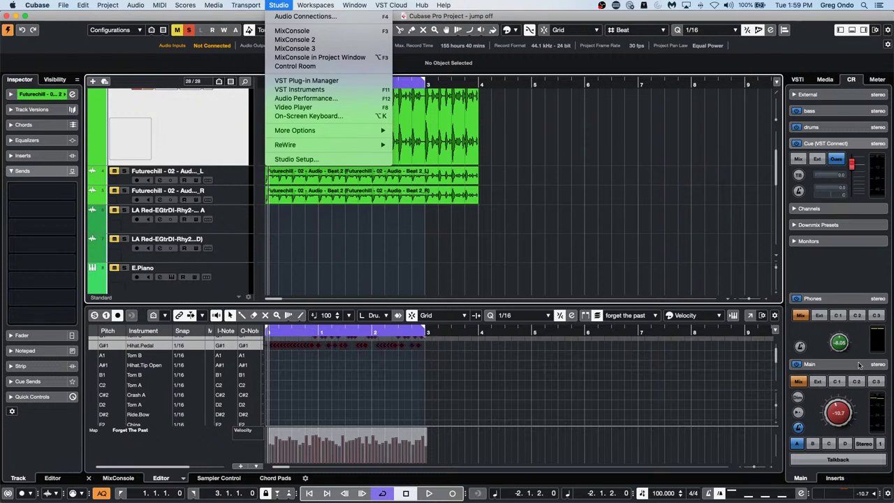
{"action": "left_click", "coordinate": [855, 399]}
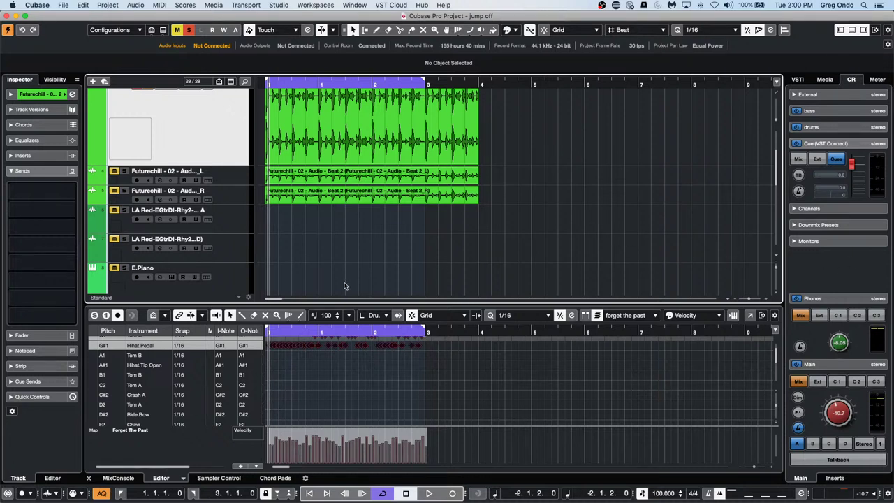
{"action": "left_click", "coordinate": [234, 224]}
{"action": "right_click", "coordinate": [234, 221]}
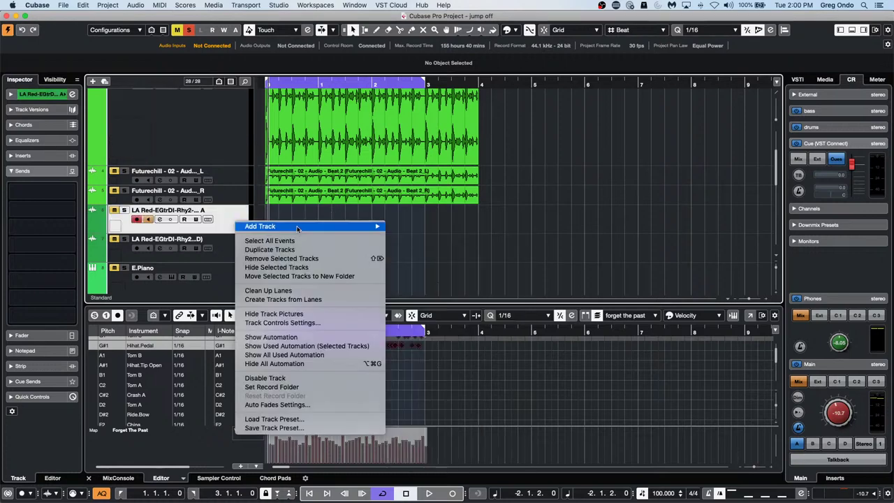
{"action": "mouse_move", "coordinate": [299, 228]}
{"action": "left_click", "coordinate": [620, 193]}
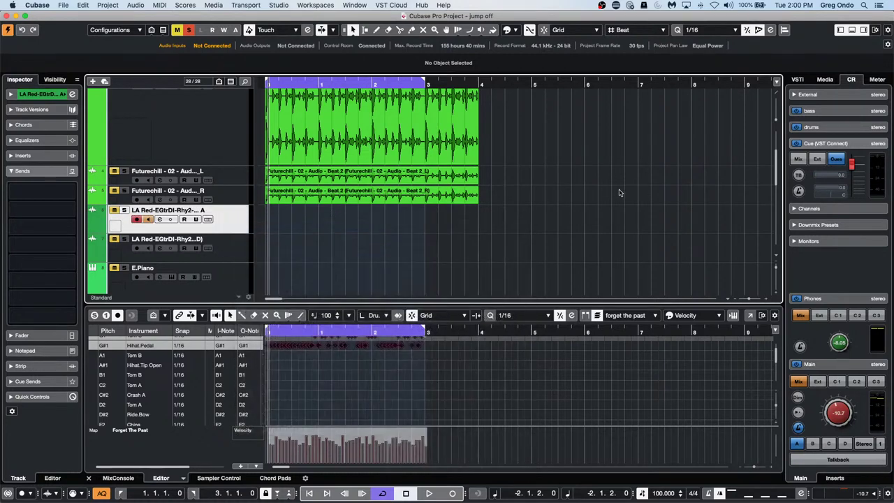
{"action": "scroll", "coordinate": [599, 194], "scroll_direction": "down", "scroll_amount": 5}
{"action": "scroll", "coordinate": [599, 194], "scroll_direction": "up", "scroll_amount": 6}
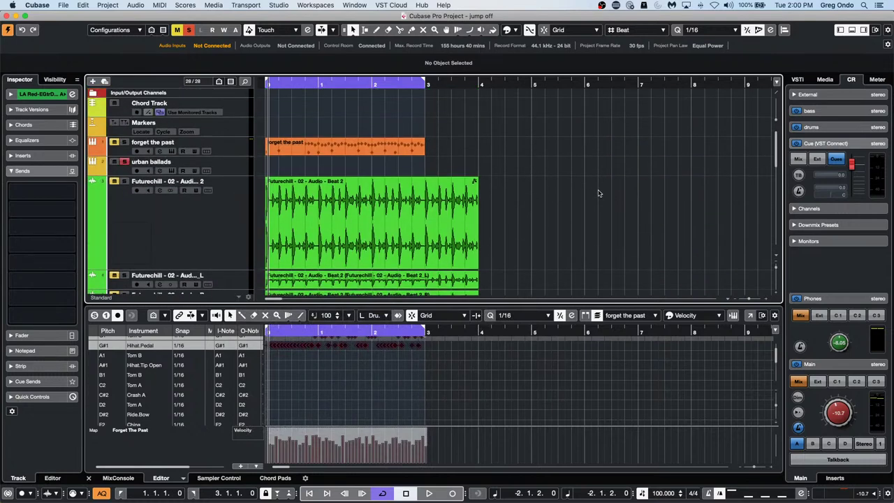
Step: Delete the existing "forget the past" MIDI part and create an empty part in its place over the cycle range
{"action": "left_click", "coordinate": [323, 151]}
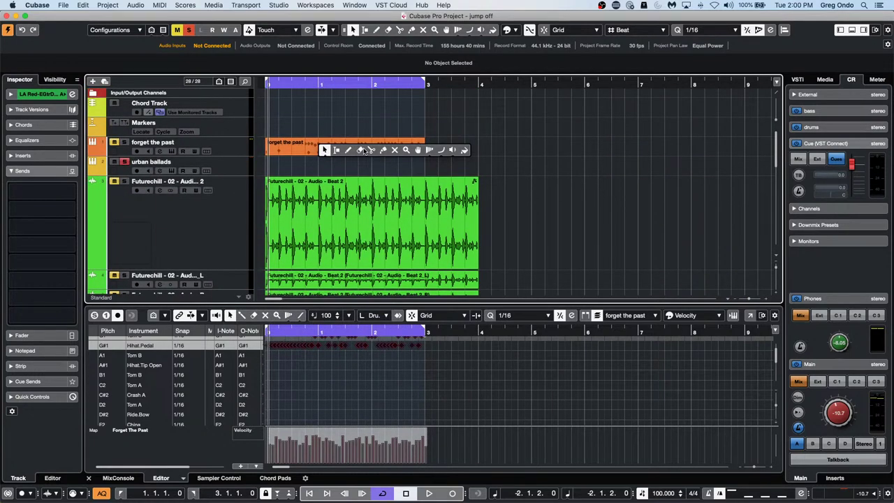
{"action": "key", "text": "5"}
{"action": "left_click", "coordinate": [358, 146]}
{"action": "right_click", "coordinate": [358, 146]}
{"action": "left_click", "coordinate": [357, 148]}
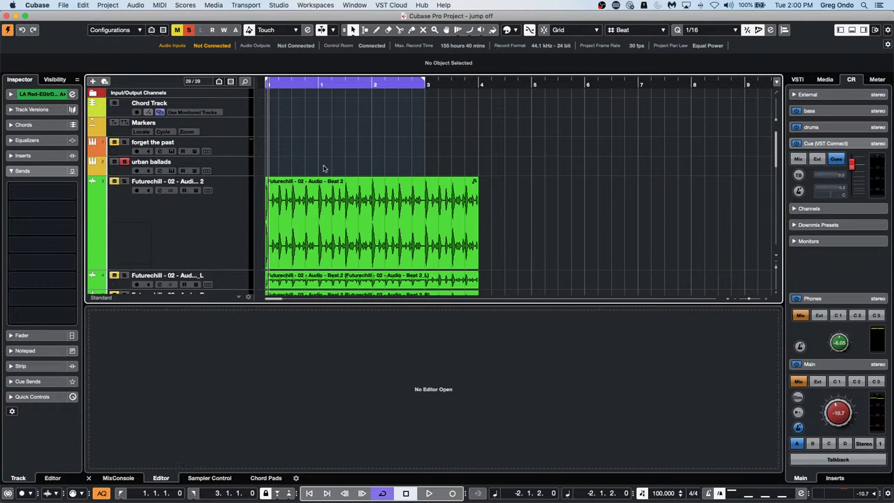
{"action": "key", "text": "super+z"}
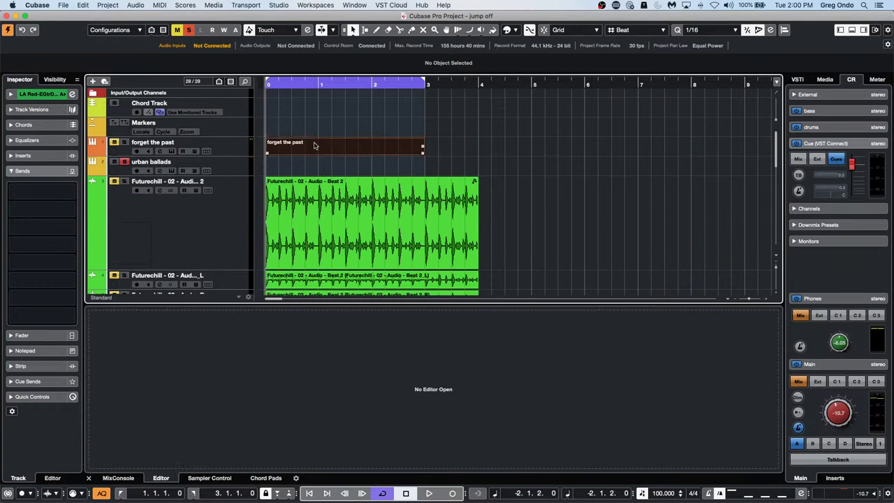
{"action": "left_click", "coordinate": [340, 222]}
{"action": "left_click", "coordinate": [361, 146]}
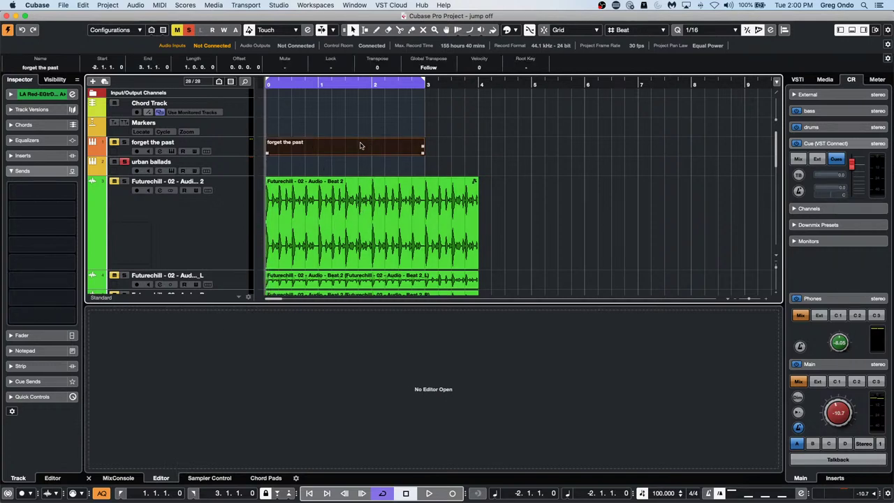
Step: Draw a continuous line of 1/16 notes on the Hihat.Tip Closed (F#1) lane from the start of the empty part to past bar 3
{"action": "right_click", "coordinate": [313, 384]}
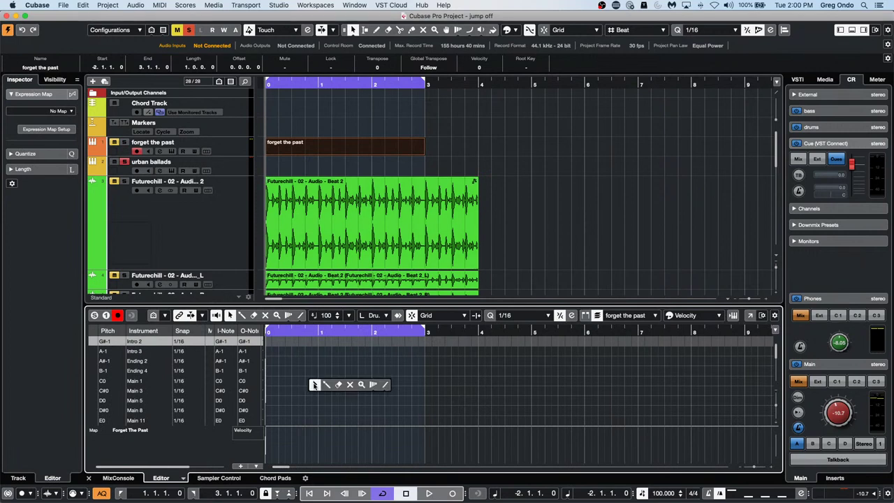
{"action": "left_click", "coordinate": [326, 384]}
{"action": "scroll", "coordinate": [336, 383], "scroll_direction": "down", "scroll_amount": 2}
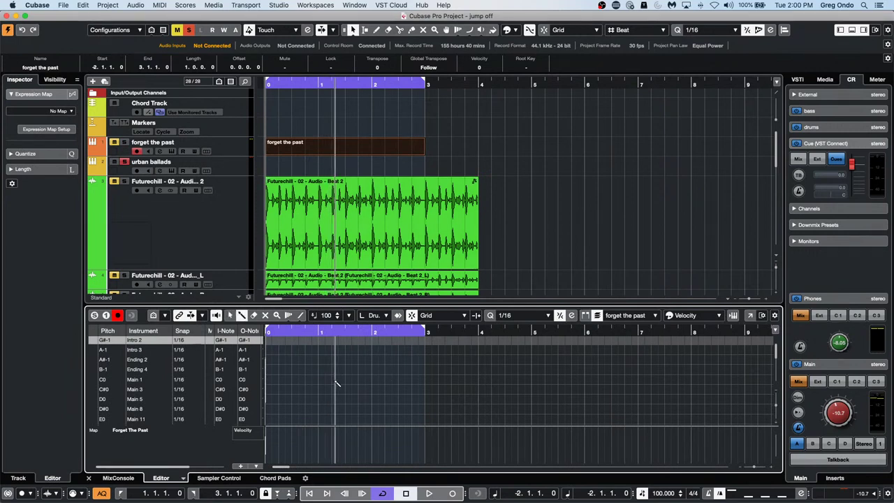
{"action": "scroll", "coordinate": [336, 382], "scroll_direction": "down", "scroll_amount": 4}
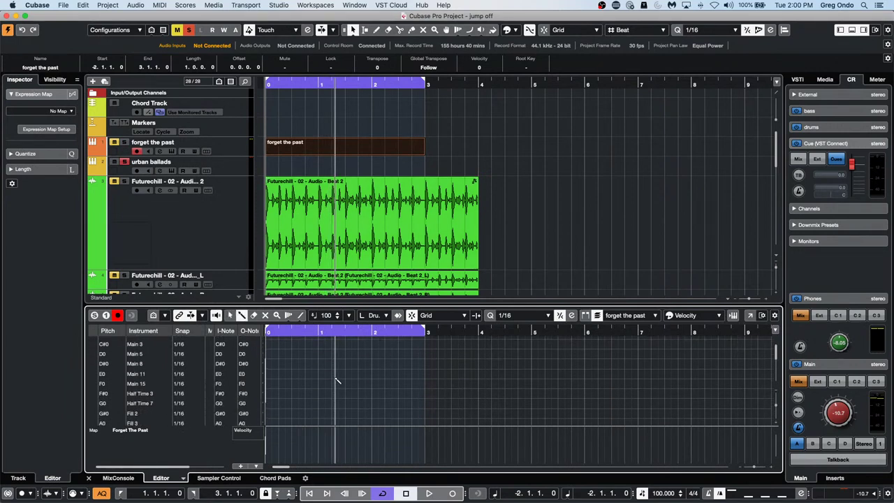
{"action": "scroll", "coordinate": [335, 381], "scroll_direction": "down", "scroll_amount": 7}
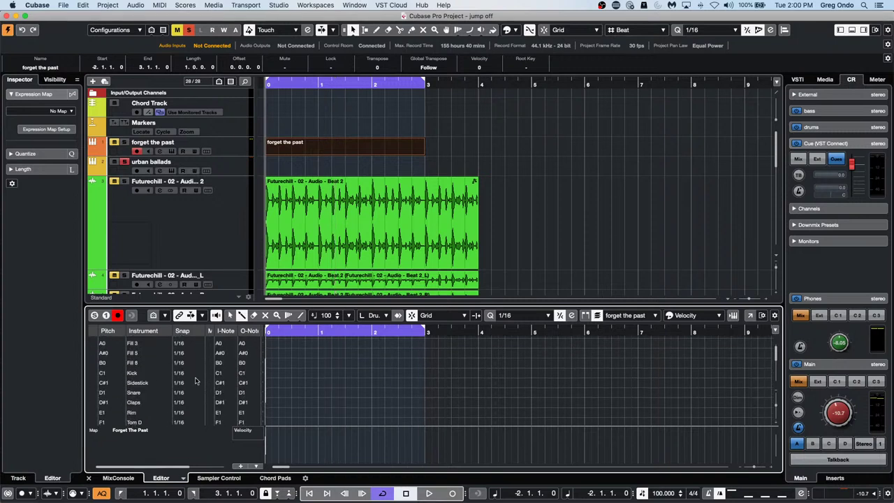
{"action": "scroll", "coordinate": [314, 385], "scroll_direction": "down", "scroll_amount": 2}
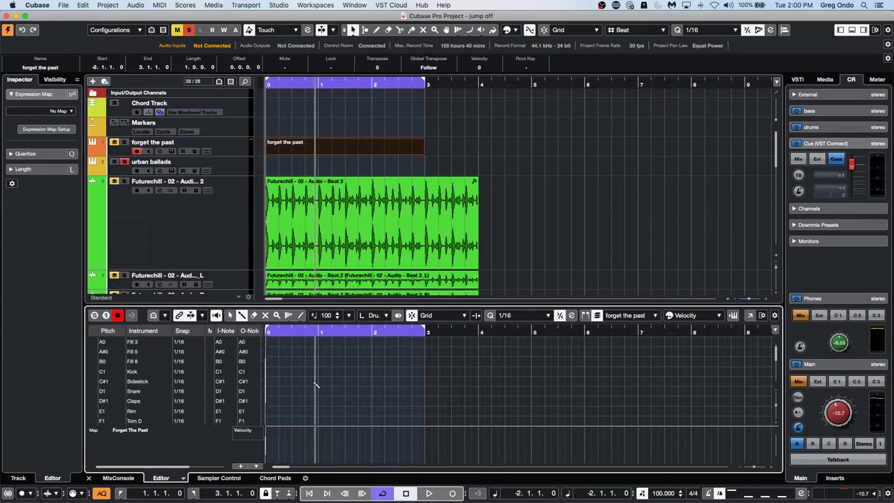
{"action": "scroll", "coordinate": [316, 385], "scroll_direction": "down", "scroll_amount": 1}
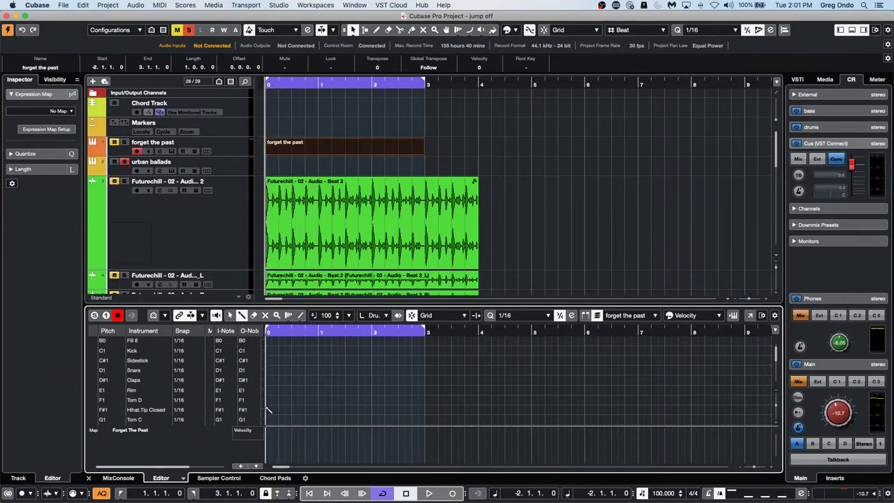
{"action": "left_click_drag", "start_coordinate": [267, 411], "coordinate": [452, 411]}
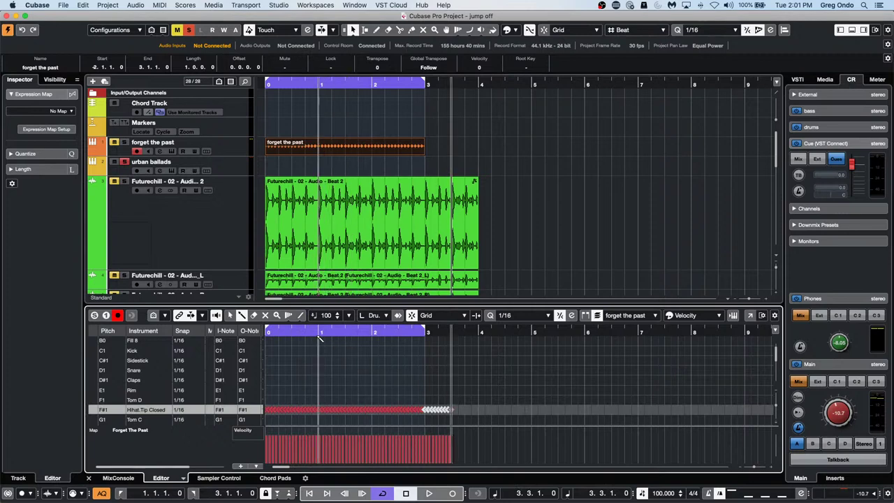
Step: Open the Logical Editor for the hi-hat part and set its function to Delete
{"action": "left_click_drag", "start_coordinate": [290, 334], "coordinate": [256, 334]}
{"action": "key", "text": "h"}
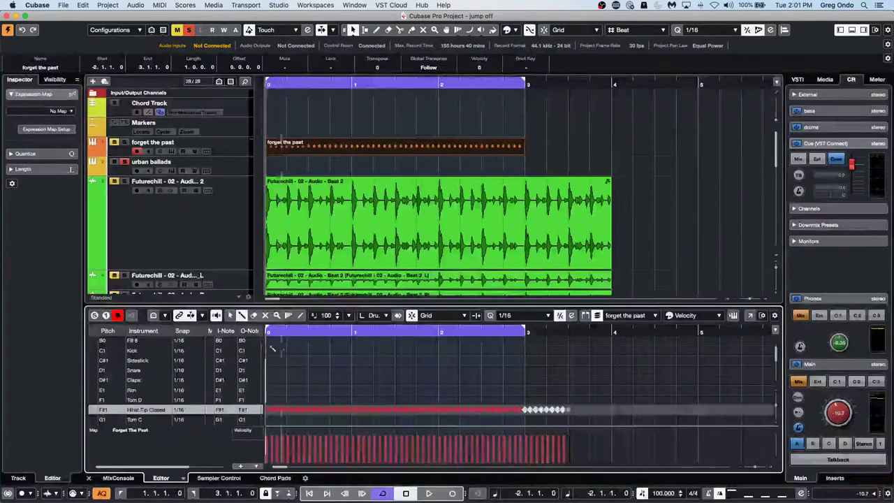
{"action": "scroll", "coordinate": [384, 366], "scroll_direction": "down", "scroll_amount": 4}
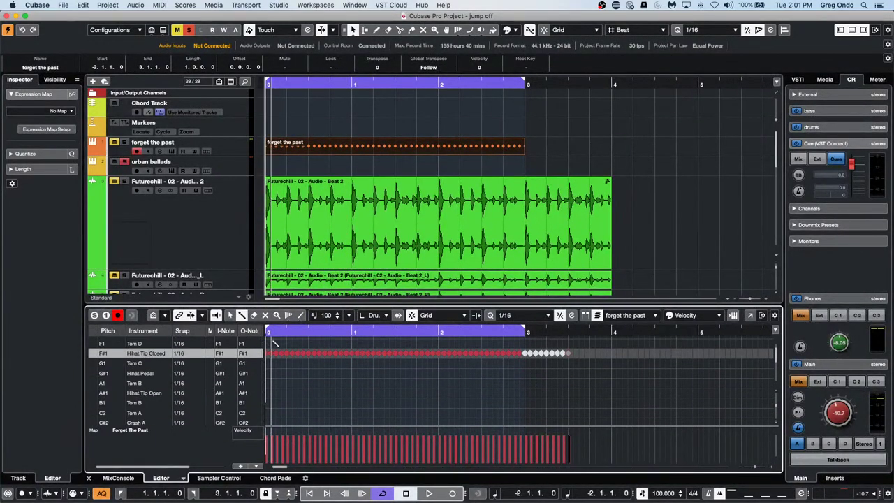
{"action": "key", "text": "h"}
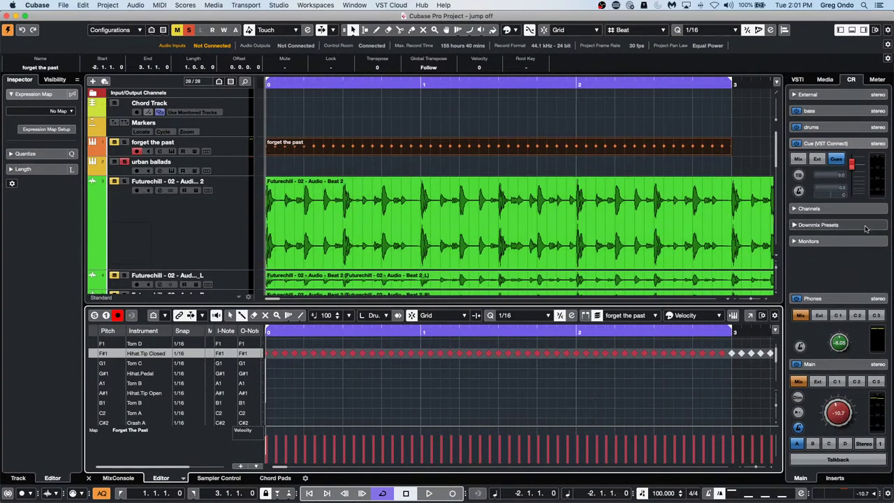
{"action": "left_click", "coordinate": [134, 6]}
{"action": "mouse_move", "coordinate": [160, 5]}
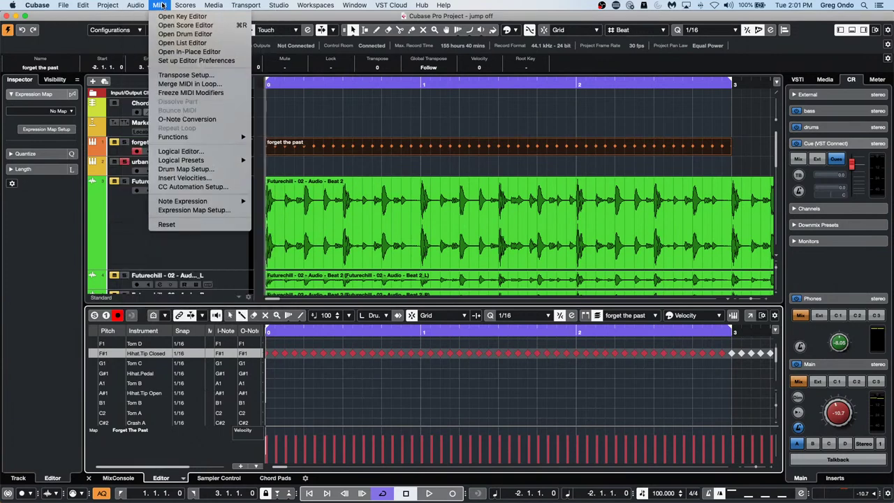
{"action": "left_click", "coordinate": [180, 151]}
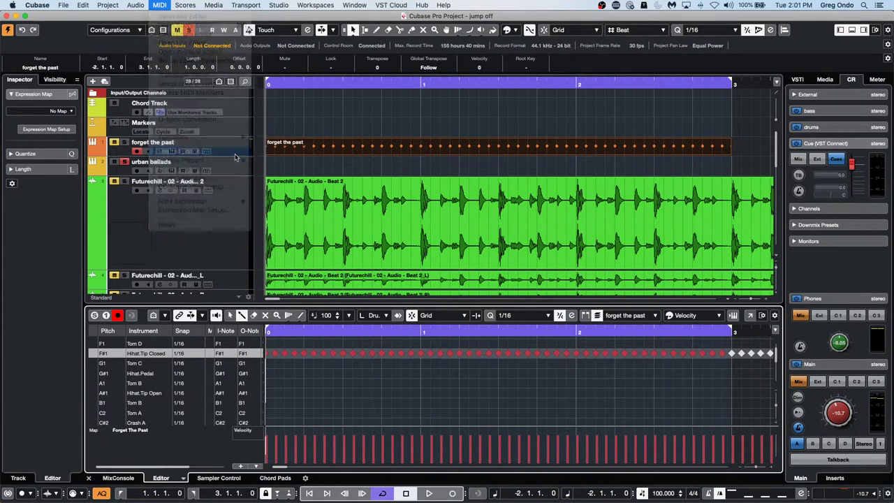
{"action": "left_click_drag", "start_coordinate": [577, 101], "coordinate": [358, 178]}
{"action": "left_click", "coordinate": [481, 349]}
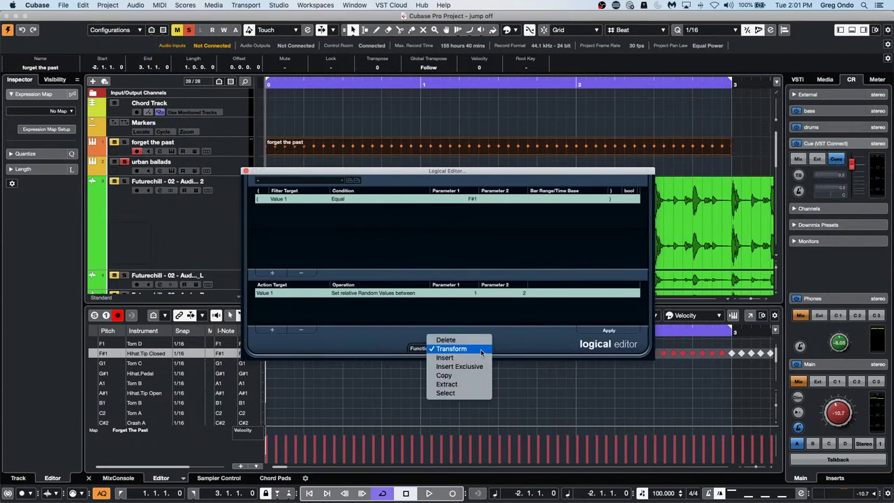
{"action": "left_click", "coordinate": [480, 339]}
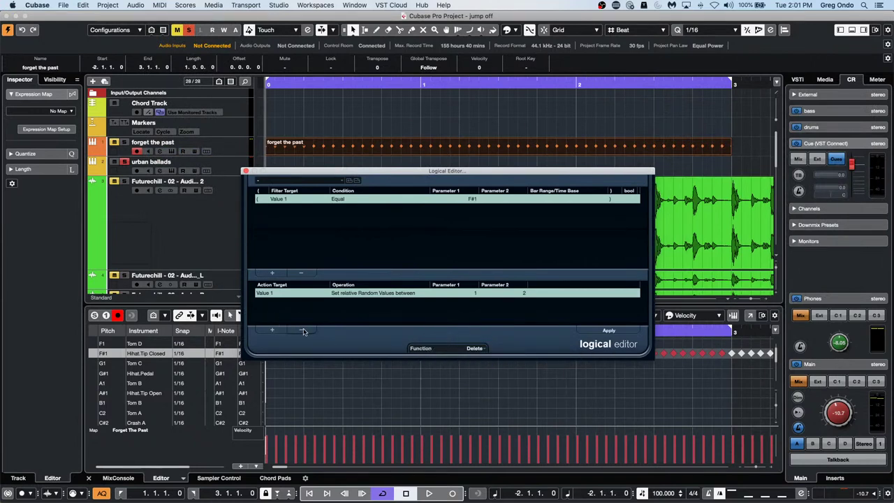
Step: Replace the existing filter and action lines with two filter conditions reading Type Is Equal Note
{"action": "left_click", "coordinate": [300, 330]}
{"action": "left_click", "coordinate": [303, 273]}
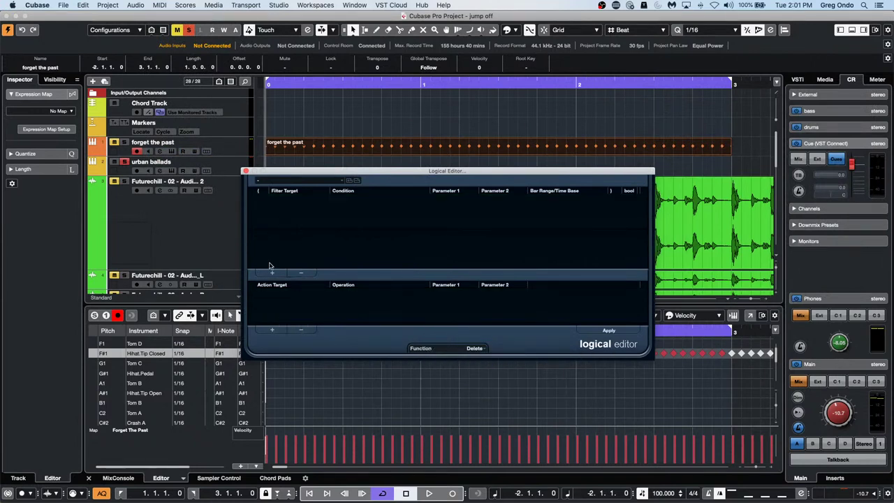
{"action": "left_click", "coordinate": [272, 273]}
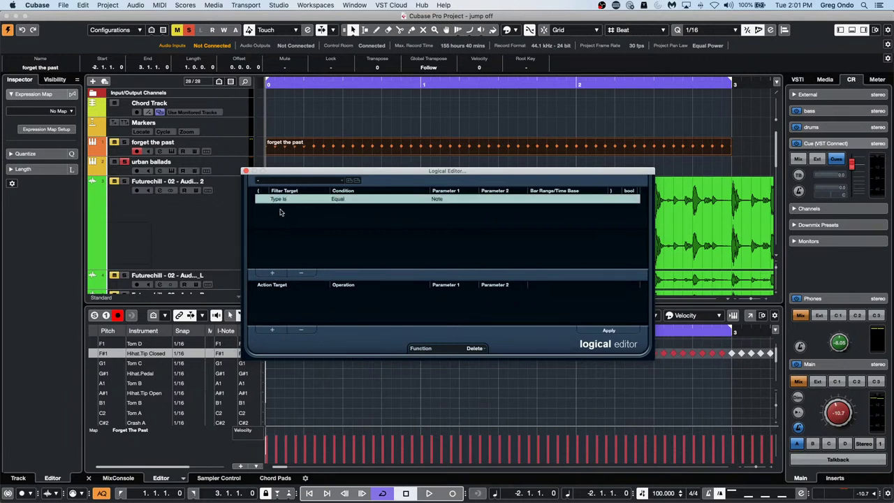
{"action": "left_click", "coordinate": [272, 272]}
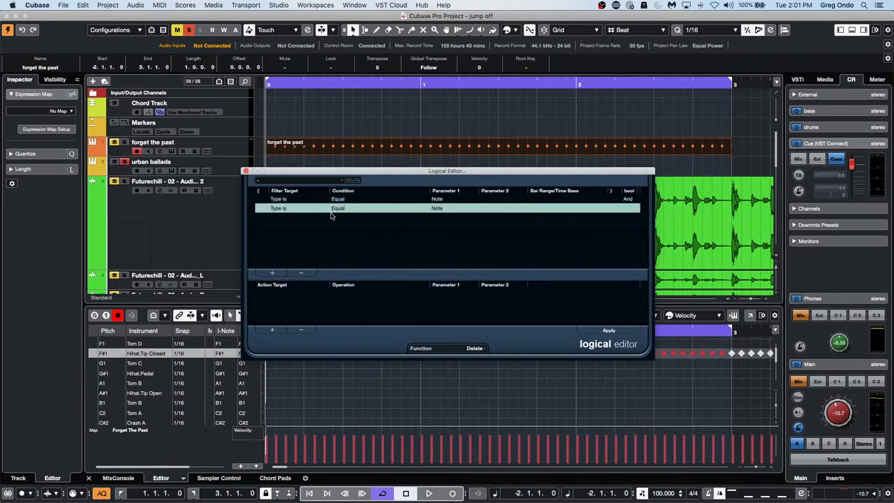
Step: Try Property and Context Variable as the second condition's filter target, using Inside Range for the Context Variable
{"action": "left_click", "coordinate": [279, 208]}
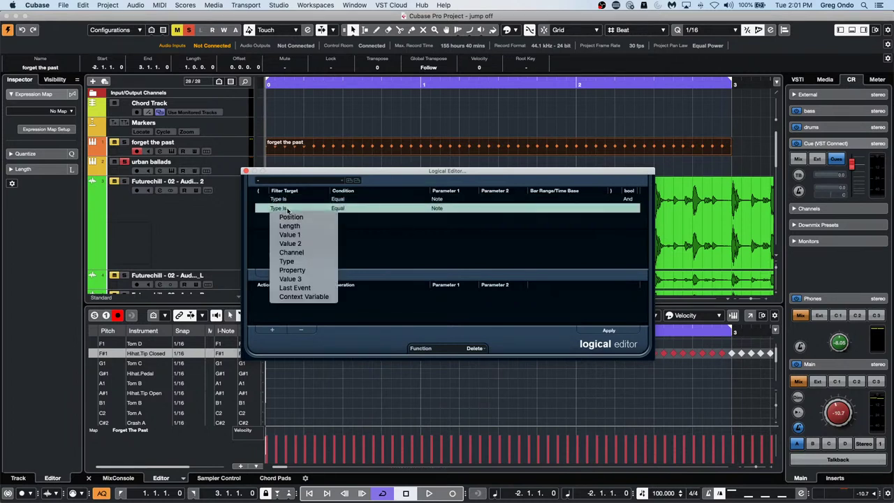
{"action": "left_click", "coordinate": [319, 273]}
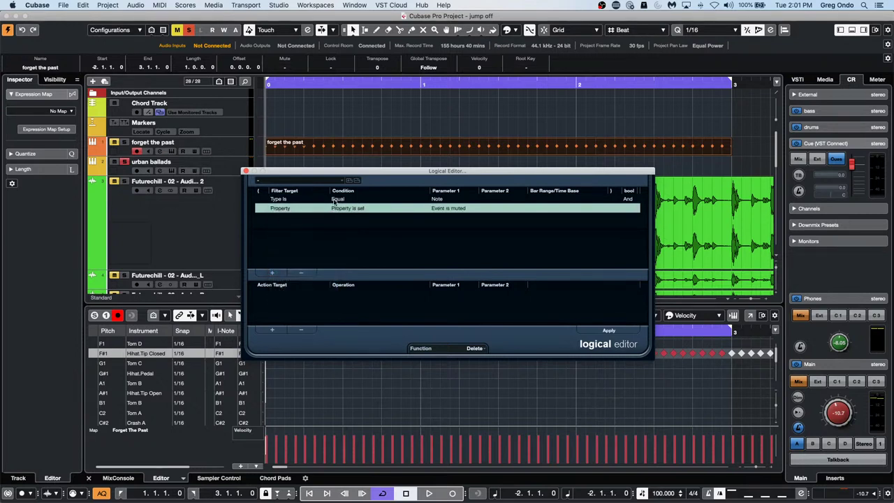
{"action": "left_click", "coordinate": [461, 208]}
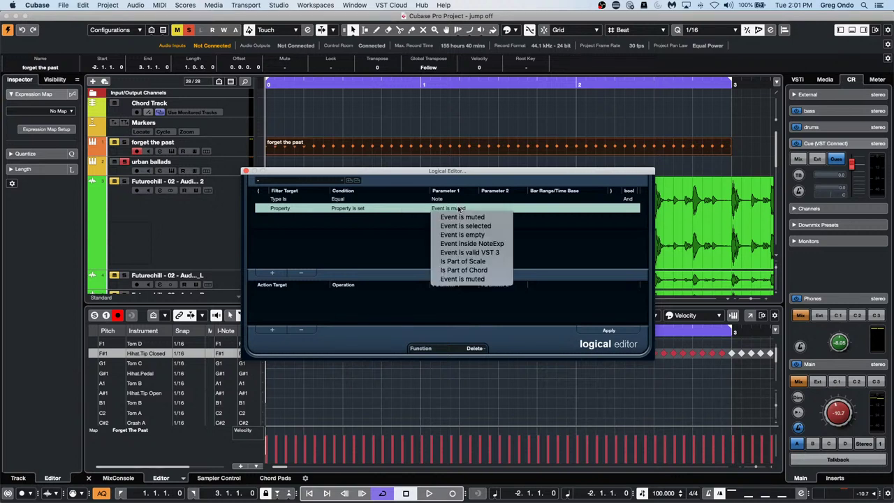
{"action": "left_click", "coordinate": [282, 210]}
{"action": "left_click", "coordinate": [283, 209]}
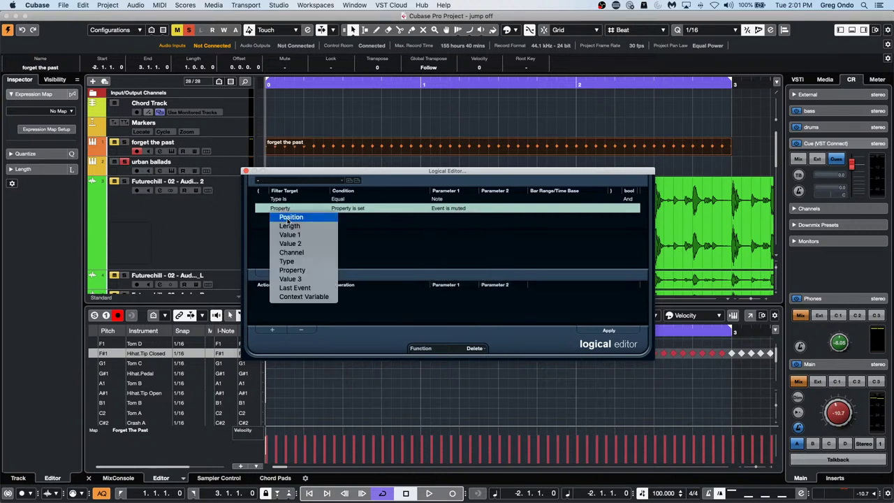
{"action": "left_click", "coordinate": [315, 297]}
{"action": "left_click", "coordinate": [349, 209]}
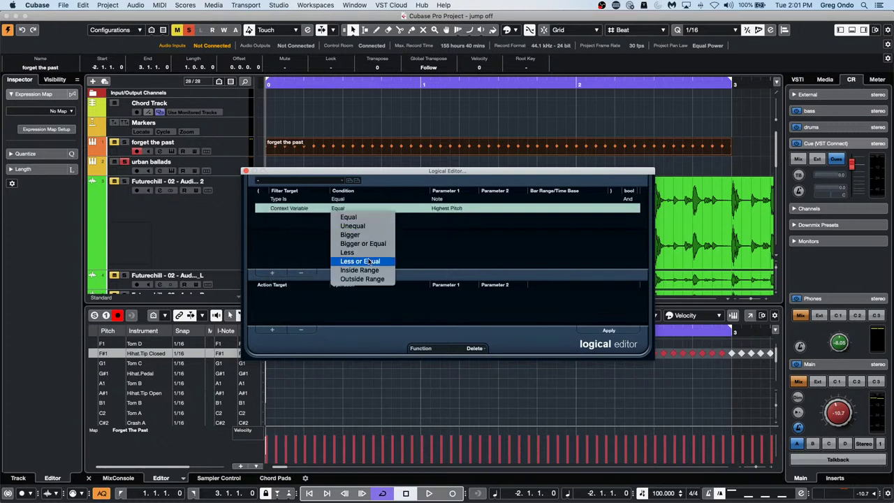
{"action": "left_click", "coordinate": [449, 209]}
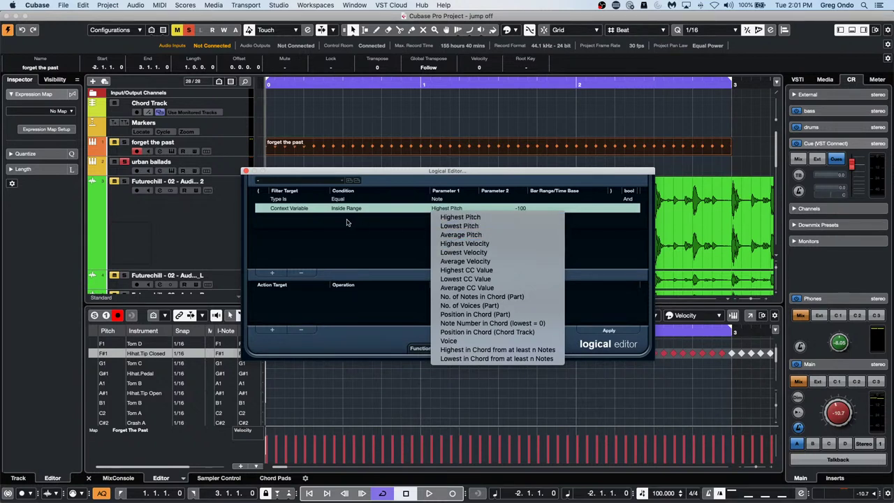
{"action": "left_click", "coordinate": [303, 218]}
Step: Set the second condition to Position Inside Bar Range, with the range running from 0 to 223 at the start of the bar
{"action": "left_click", "coordinate": [302, 209]}
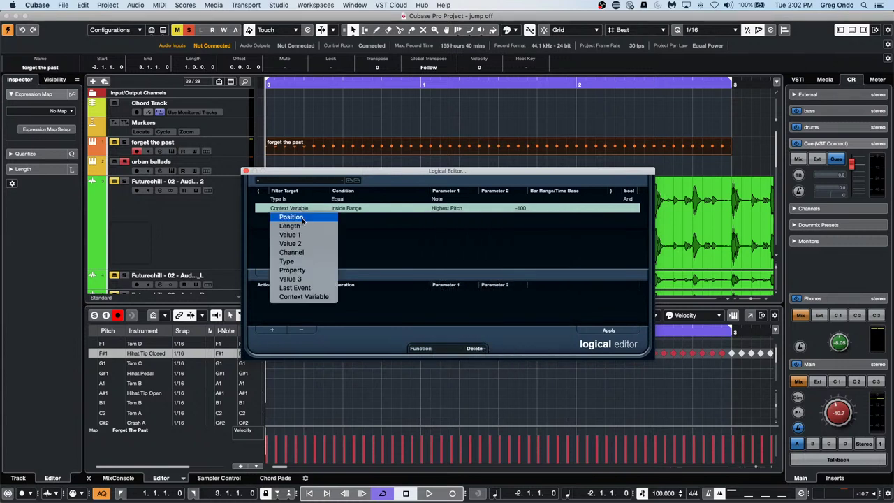
{"action": "left_click", "coordinate": [303, 218]}
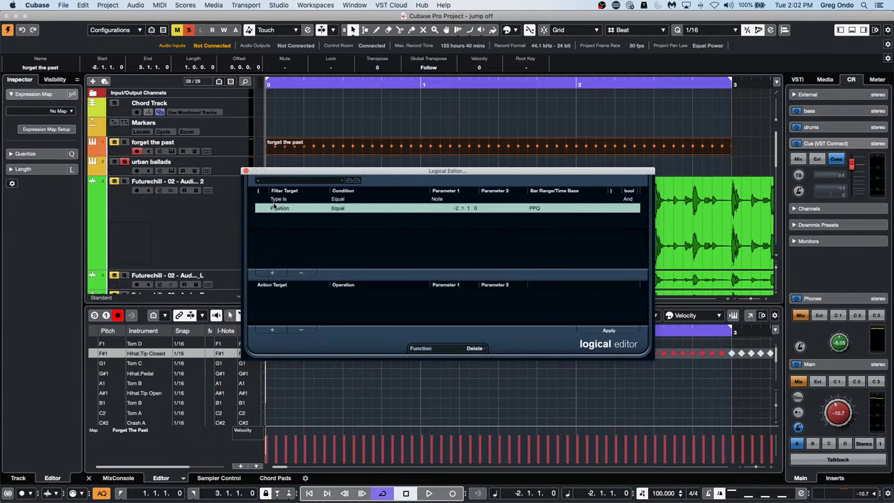
{"action": "left_click", "coordinate": [336, 209]}
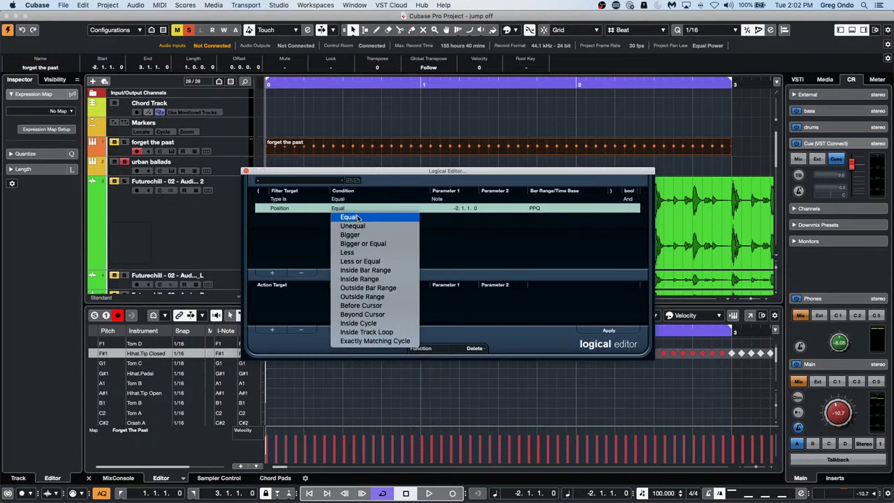
{"action": "left_click", "coordinate": [364, 219]}
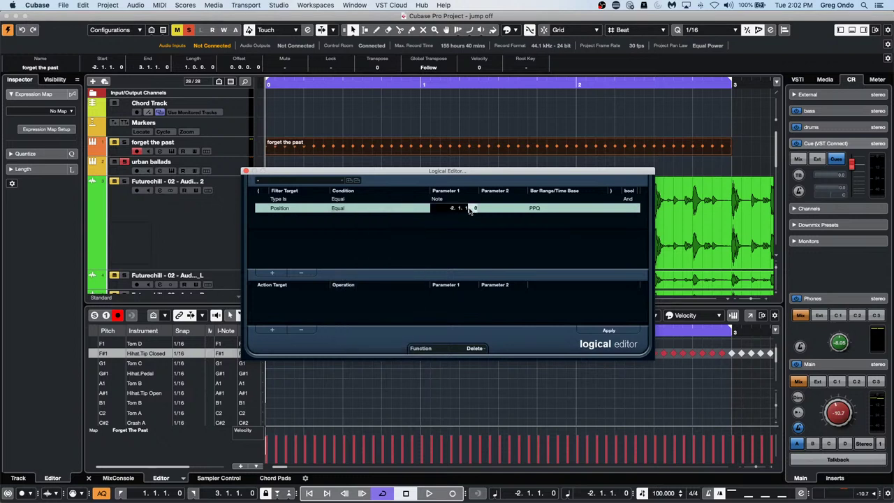
{"action": "left_click", "coordinate": [345, 208]}
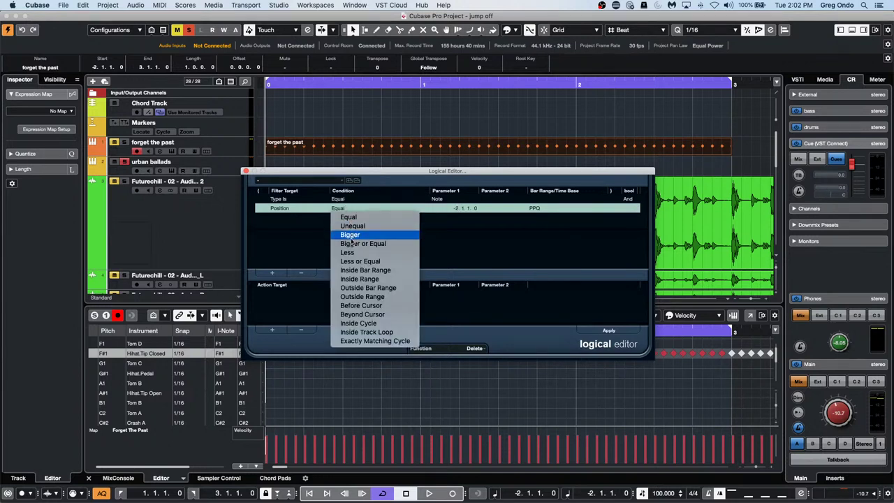
{"action": "left_click", "coordinate": [374, 270]}
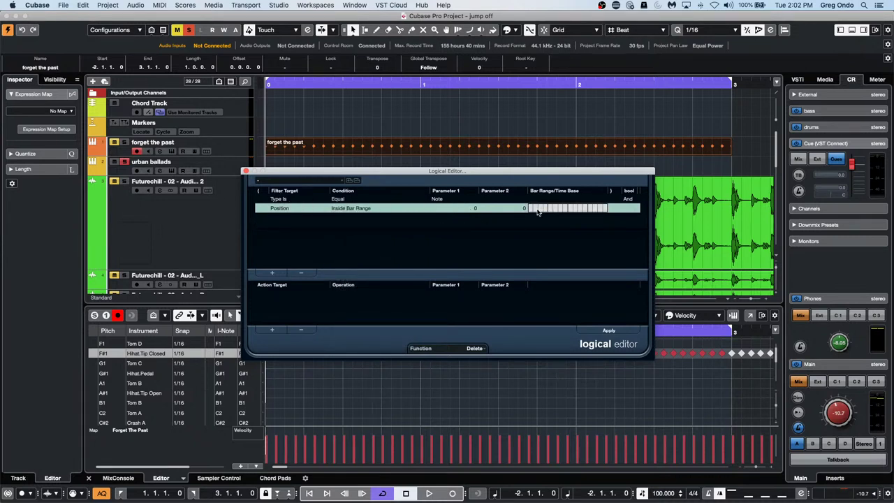
{"action": "left_click_drag", "start_coordinate": [537, 212], "coordinate": [529, 214]}
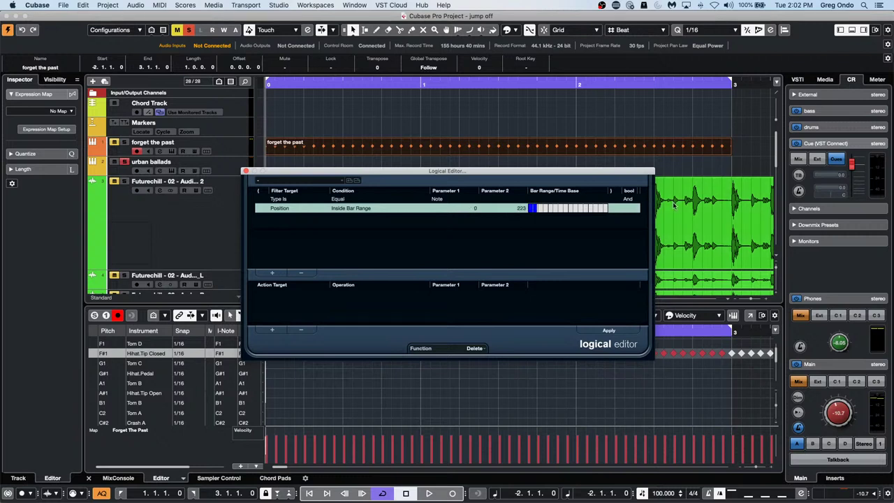
Step: Add three more filter conditions below the Position line
{"action": "left_click", "coordinate": [272, 273]}
{"action": "left_click", "coordinate": [272, 273]}
{"action": "left_click", "coordinate": [273, 273]}
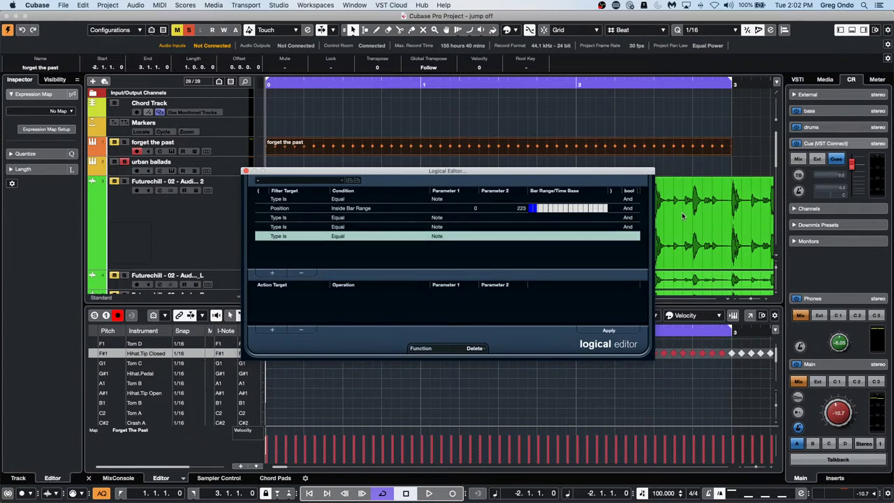
Step: Set the boolean operator to Or on the second, third and fourth filter conditions
{"action": "left_click", "coordinate": [634, 218]}
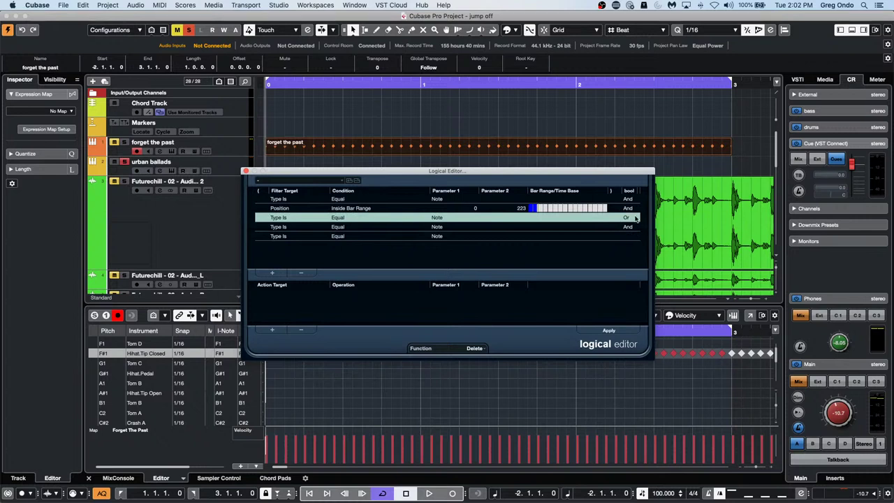
{"action": "left_click", "coordinate": [631, 208]}
{"action": "left_click", "coordinate": [634, 228]}
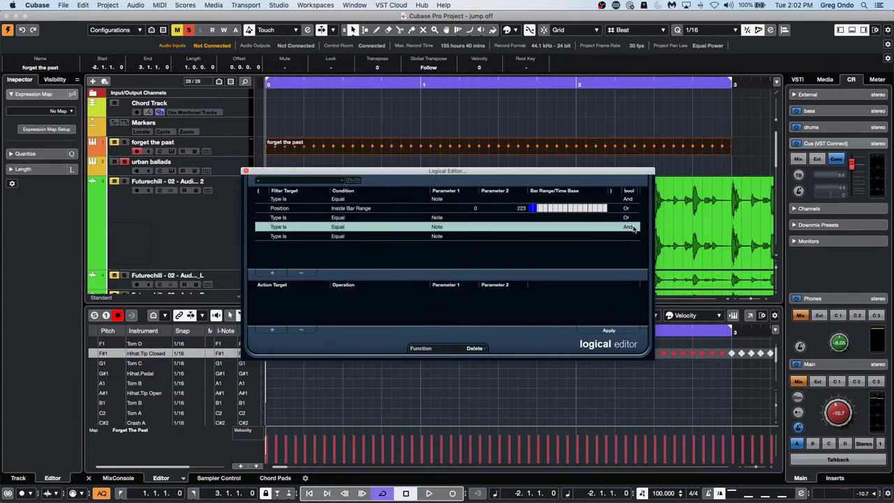
{"action": "left_click", "coordinate": [634, 228]}
Step: Change the filter target of the last three conditions to Position
{"action": "left_click", "coordinate": [284, 218]}
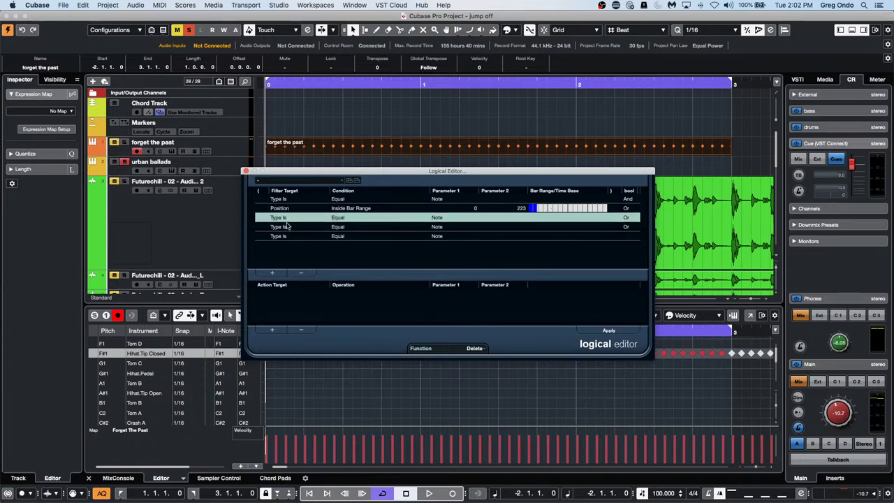
{"action": "left_click", "coordinate": [286, 221]}
{"action": "left_click", "coordinate": [289, 226]}
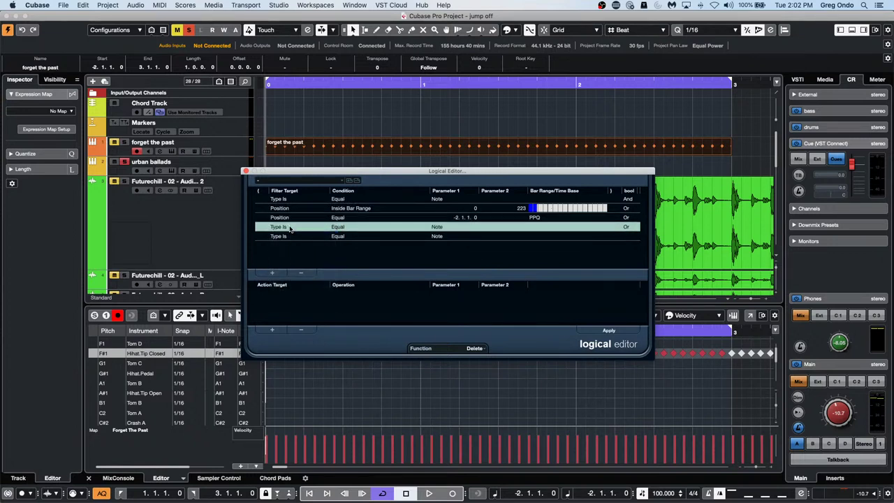
{"action": "left_click", "coordinate": [294, 228]}
{"action": "left_click", "coordinate": [300, 235]}
{"action": "left_click", "coordinate": [283, 238]}
{"action": "left_click", "coordinate": [283, 237]}
{"action": "left_click", "coordinate": [292, 246]}
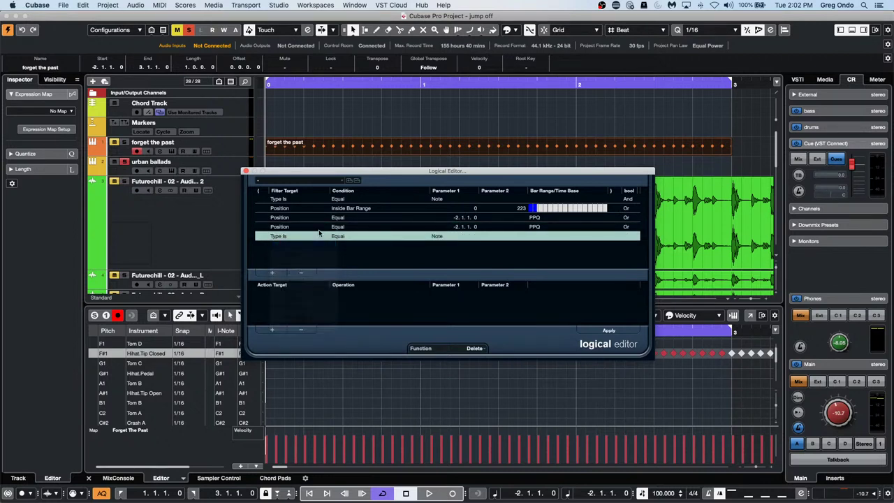
Step: Set the last three Position conditions to Inside Bar Range
{"action": "left_click", "coordinate": [348, 219]}
{"action": "left_click", "coordinate": [349, 219]}
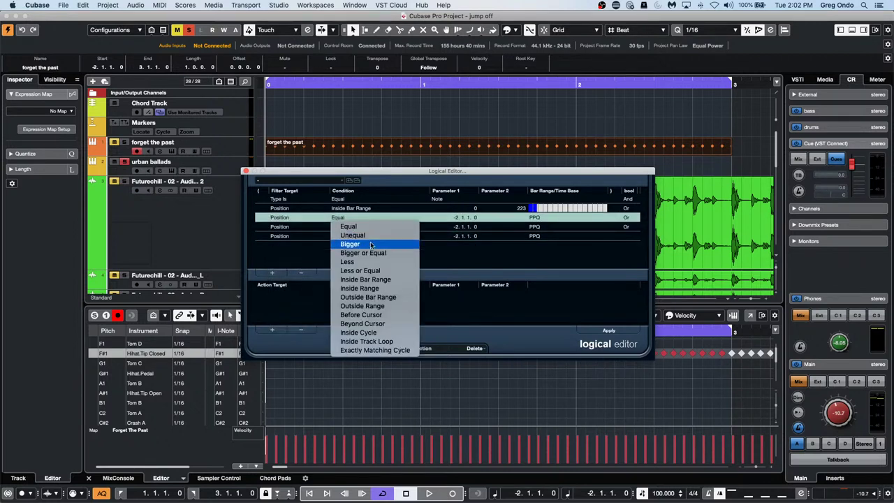
{"action": "left_click", "coordinate": [390, 280]}
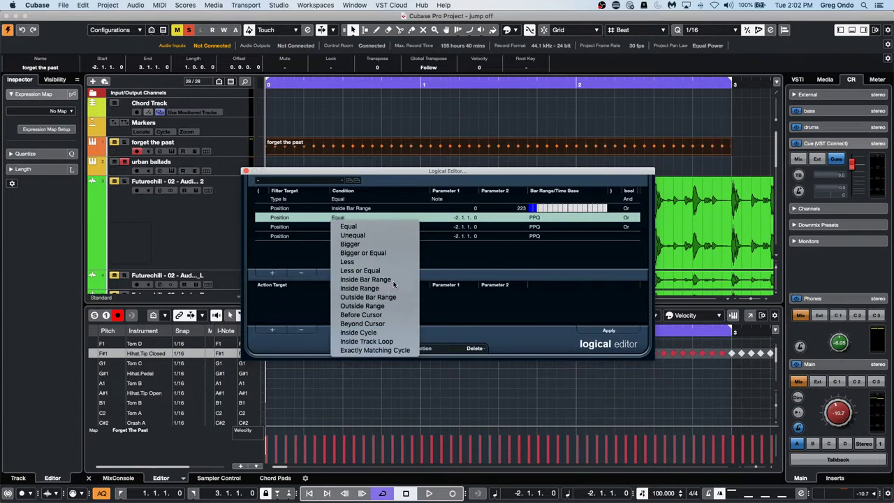
{"action": "left_click", "coordinate": [361, 227]}
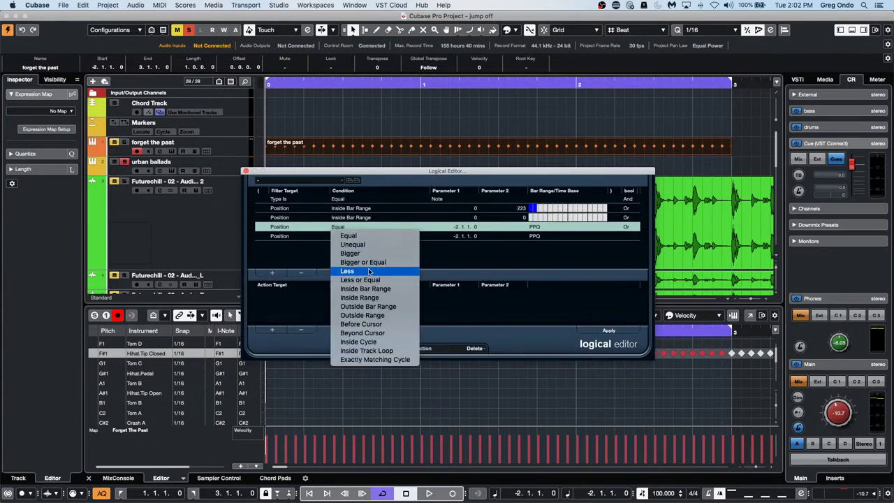
{"action": "left_click", "coordinate": [386, 289]}
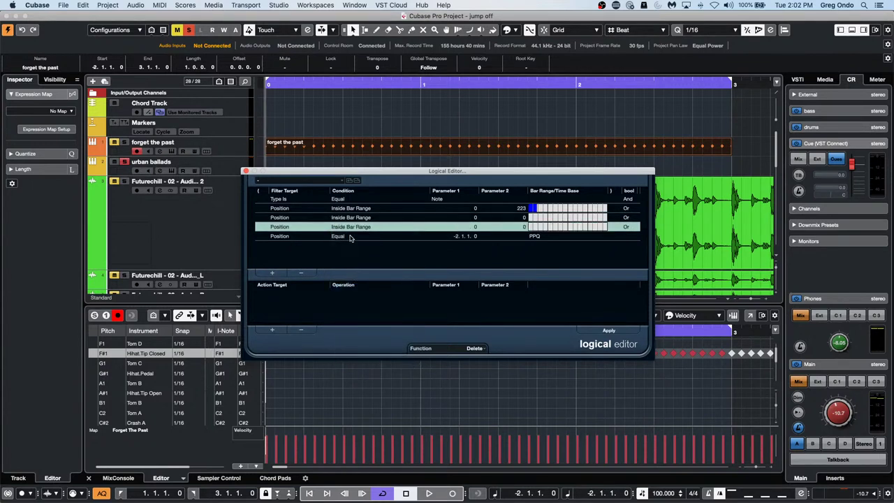
{"action": "left_click", "coordinate": [351, 238]}
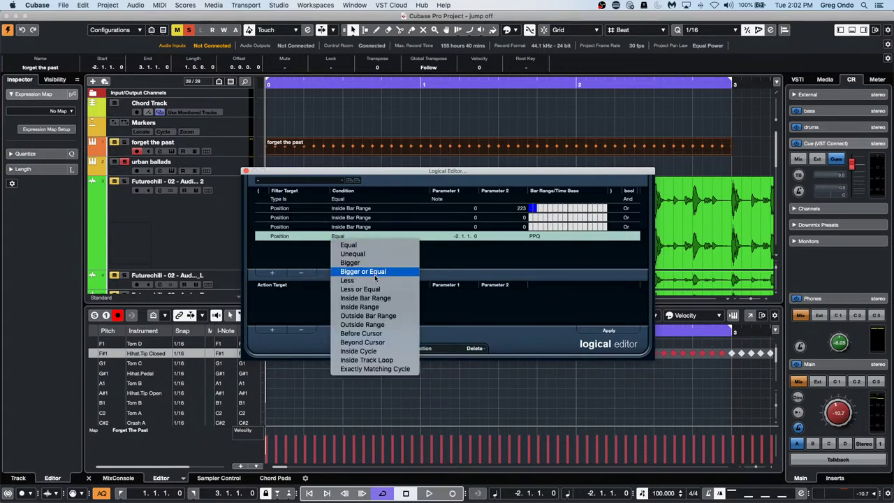
{"action": "left_click", "coordinate": [381, 298]}
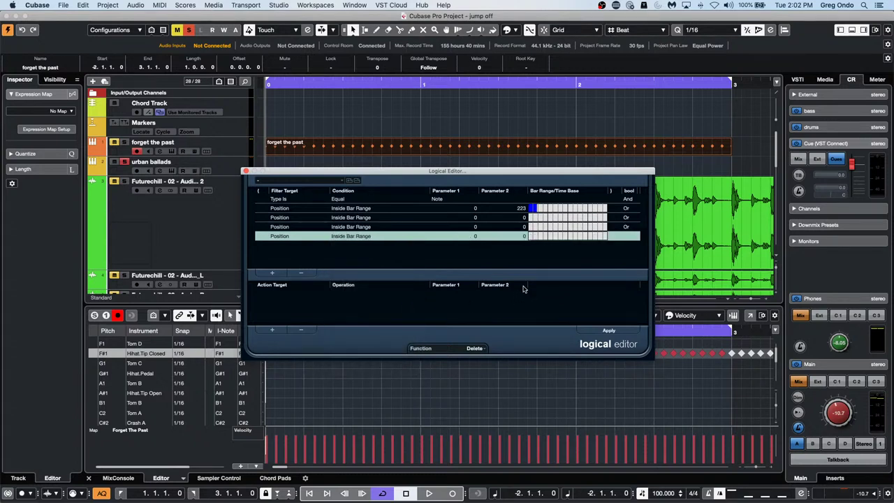
Step: Mark bar ranges of about 402–547, 904–1027 and 1373–1496 on the second, third and fourth Position conditions
{"action": "left_click", "coordinate": [545, 219]}
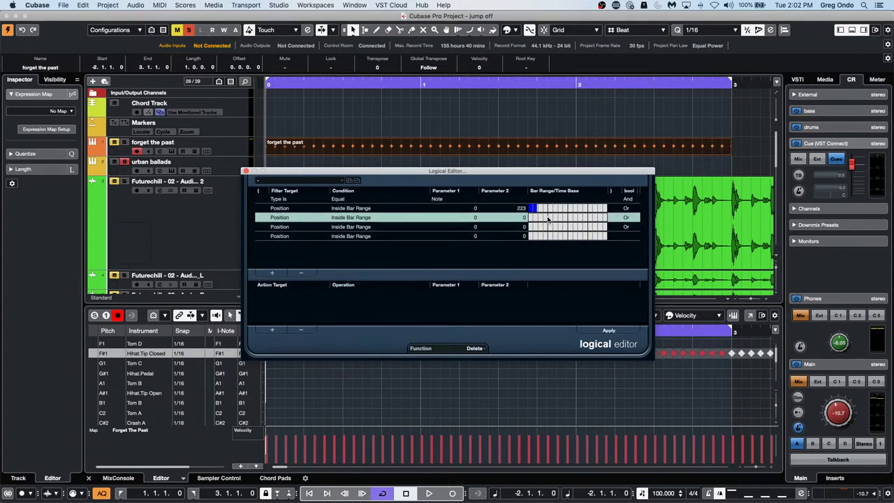
{"action": "left_click", "coordinate": [549, 219]}
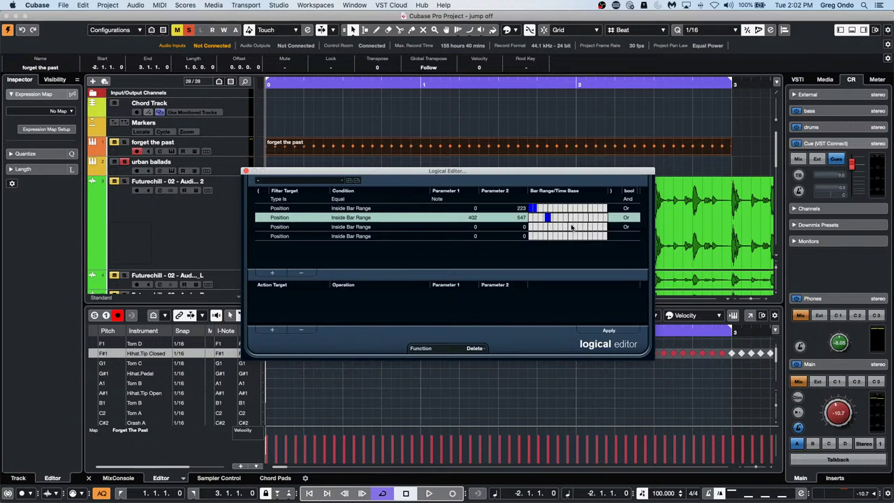
{"action": "left_click", "coordinate": [569, 227]}
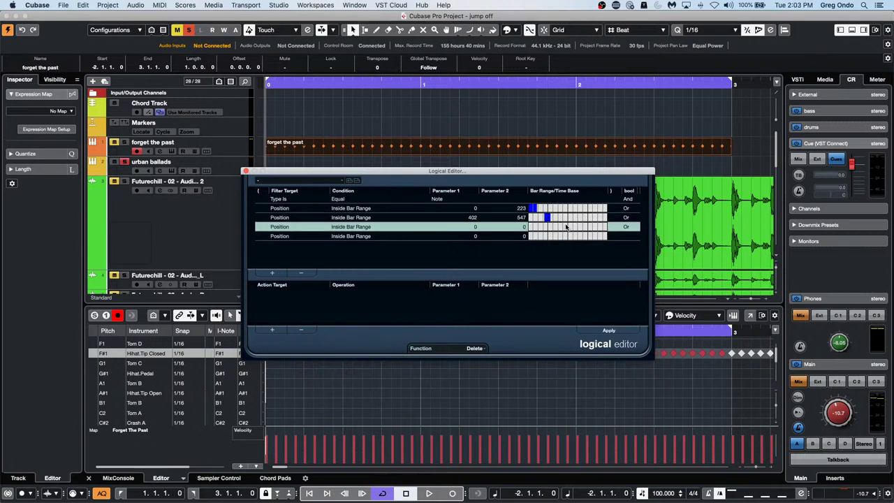
{"action": "left_click", "coordinate": [568, 227]}
{"action": "left_click_drag", "start_coordinate": [571, 227], "coordinate": [571, 227]}
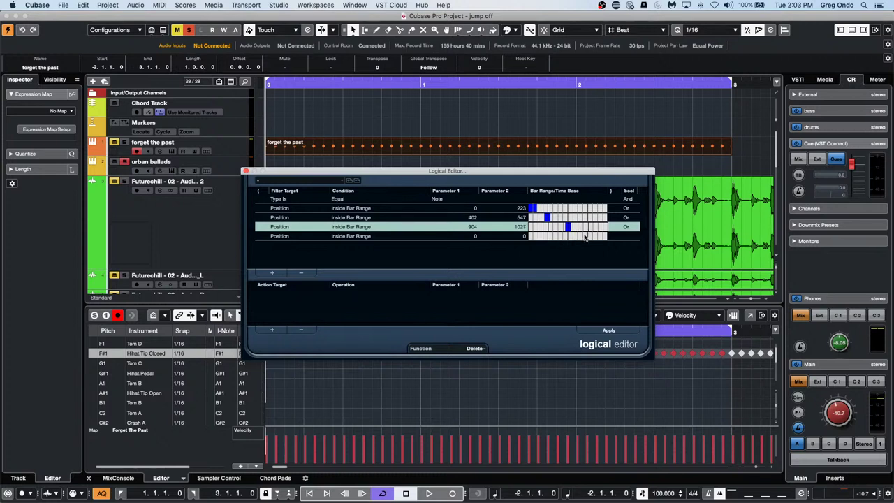
{"action": "left_click", "coordinate": [589, 237]}
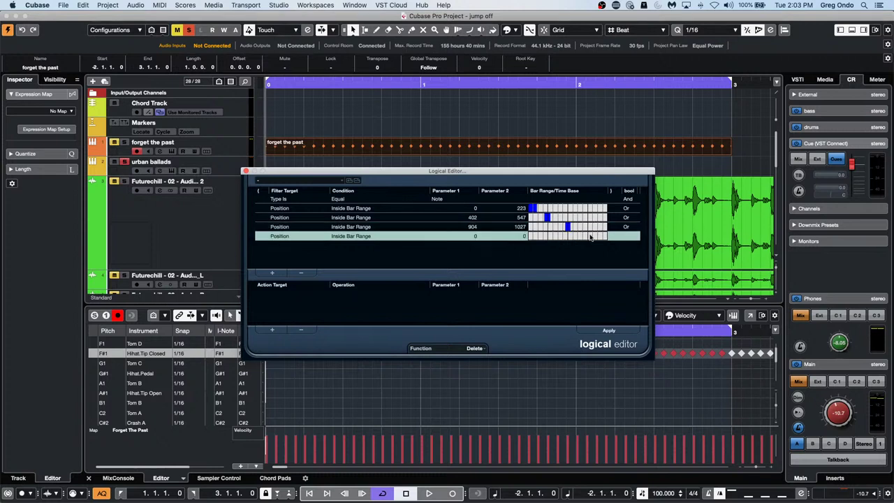
{"action": "left_click_drag", "start_coordinate": [592, 237], "coordinate": [586, 238]}
Step: Move the Logical Editor clear of the drum editor, enlarge the drum rows, and apply the Delete function to the hi-hat notes
{"action": "left_click_drag", "start_coordinate": [571, 171], "coordinate": [598, 110]}
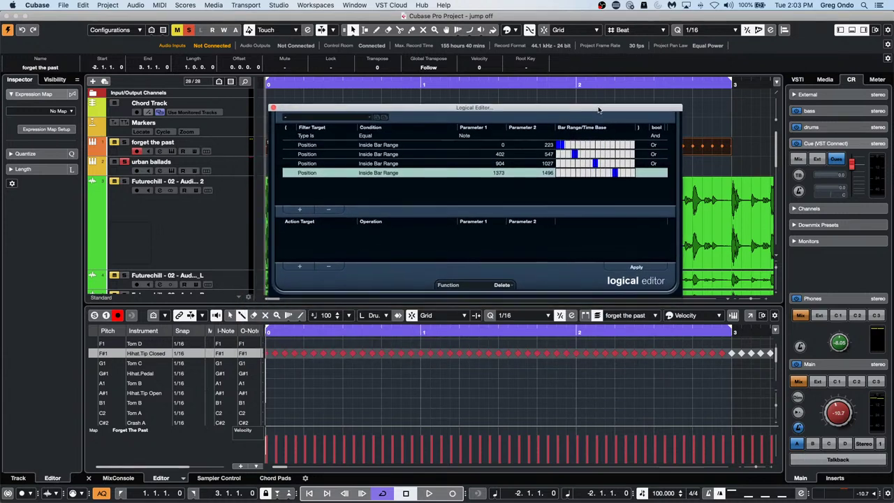
{"action": "left_click", "coordinate": [563, 145]}
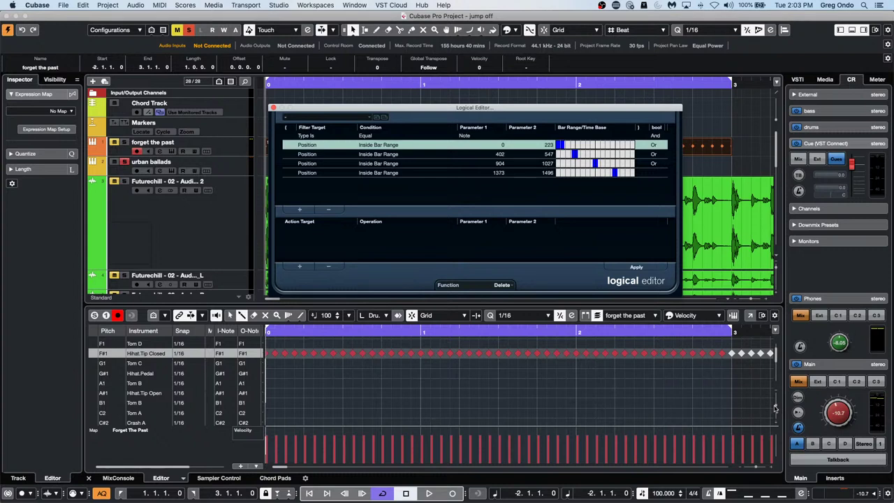
{"action": "left_click_drag", "start_coordinate": [774, 409], "coordinate": [775, 419]}
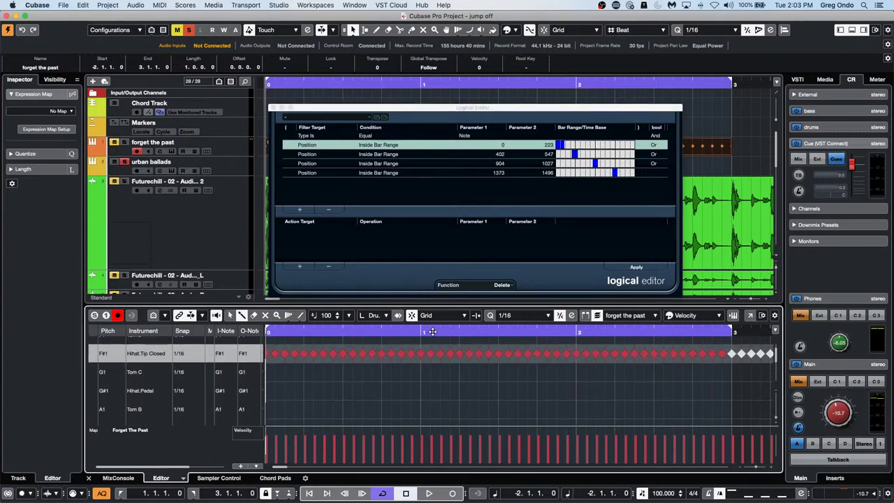
{"action": "scroll", "coordinate": [417, 390], "scroll_direction": "up", "scroll_amount": 2}
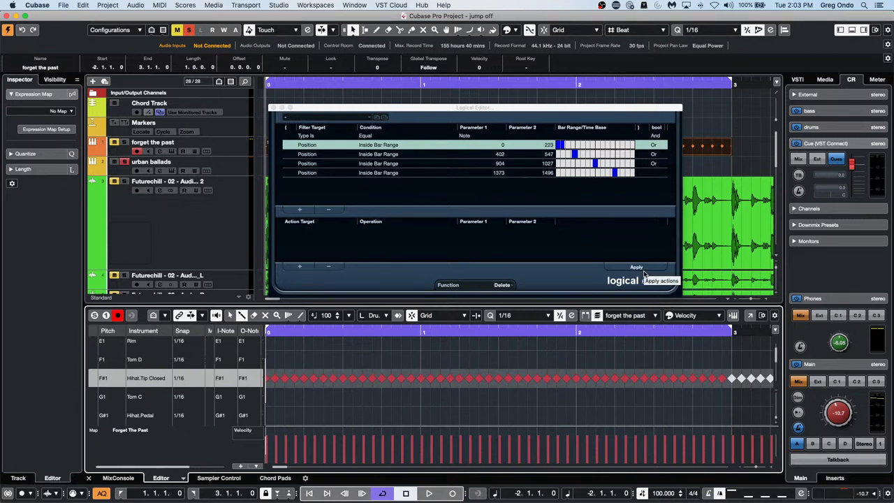
{"action": "left_click", "coordinate": [637, 268]}
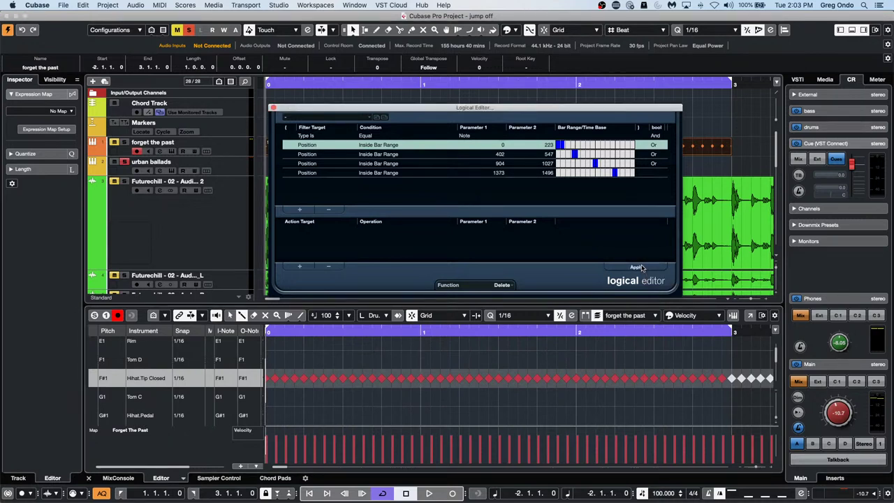
{"action": "left_click", "coordinate": [637, 267]}
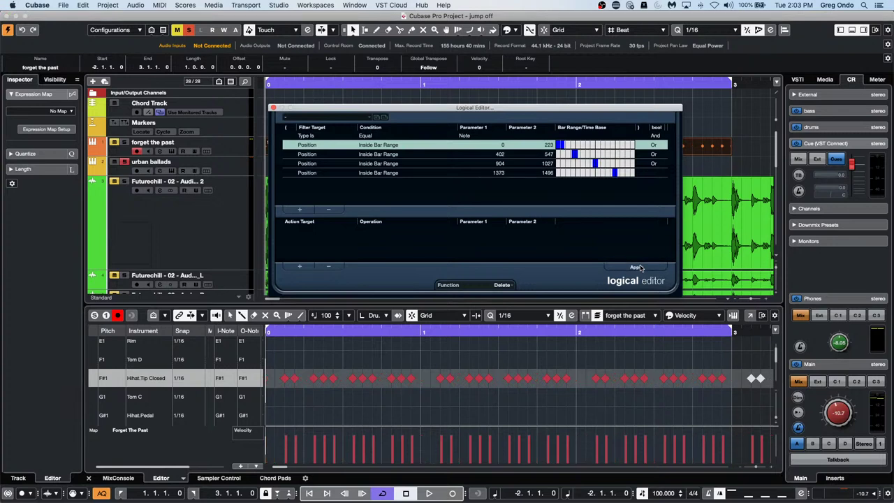
{"action": "key", "text": "space"}
Step: Narrow the first Position condition's bar range to 11–156 and set the second one's start to 447
{"action": "left_click", "coordinate": [574, 156]}
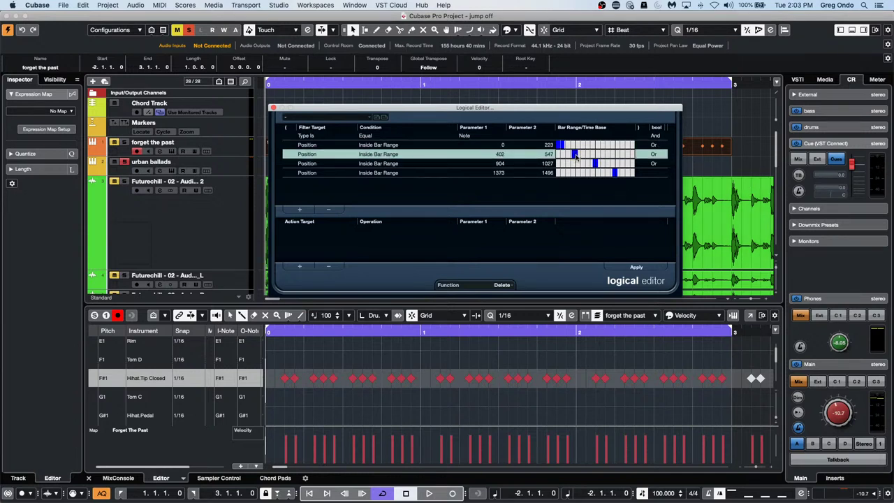
{"action": "left_click", "coordinate": [562, 146]}
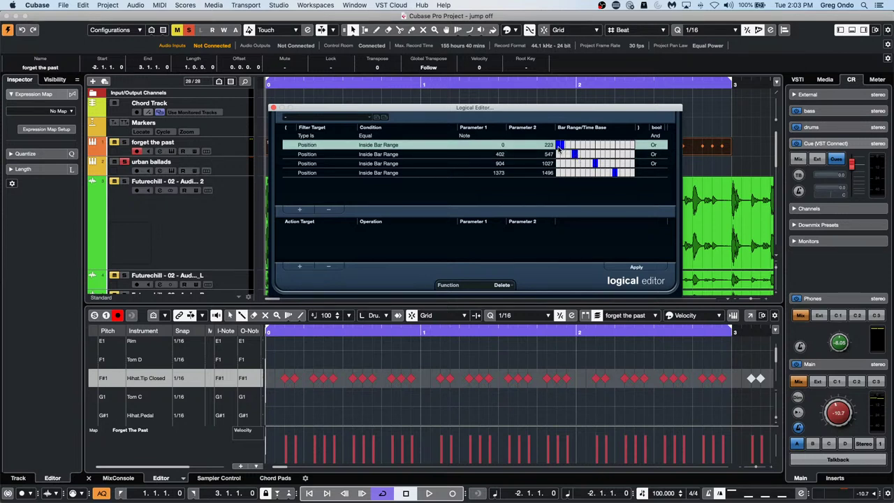
{"action": "mouse_move", "coordinate": [556, 145]}
{"action": "left_mouse_down"}
{"action": "mouse_move", "coordinate": [565, 145]}
{"action": "mouse_move", "coordinate": [558, 149]}
{"action": "left_mouse_up"}
{"action": "left_click", "coordinate": [574, 155]}
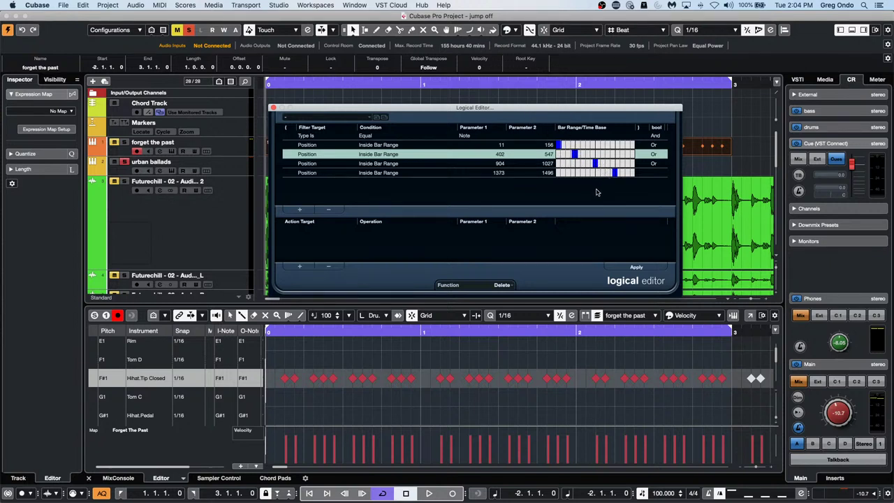
{"action": "double_click", "coordinate": [504, 154]}
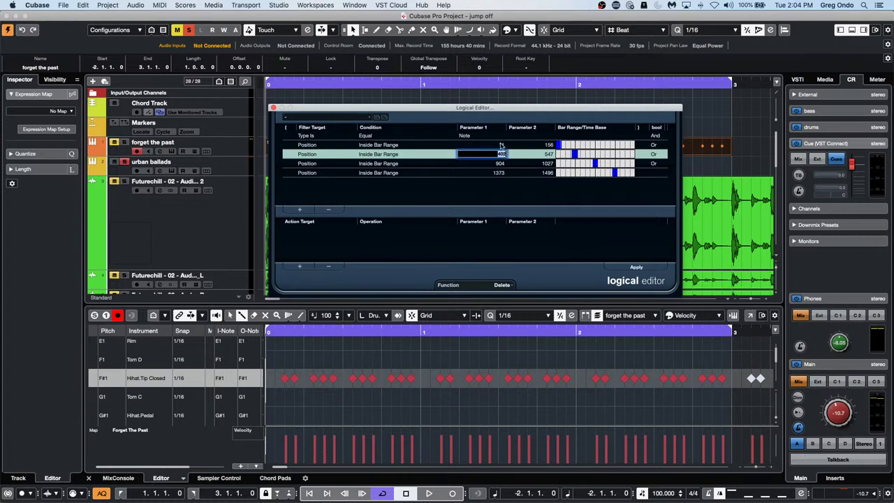
{"action": "scroll", "coordinate": [499, 157], "scroll_direction": "up", "scroll_amount": 5}
{"action": "scroll", "coordinate": [500, 157], "scroll_direction": "down", "scroll_amount": 5}
Step: Narrow the fourth Position condition's bar range to 1412–1481 and the third one's to 940–1010
{"action": "left_click", "coordinate": [501, 174]}
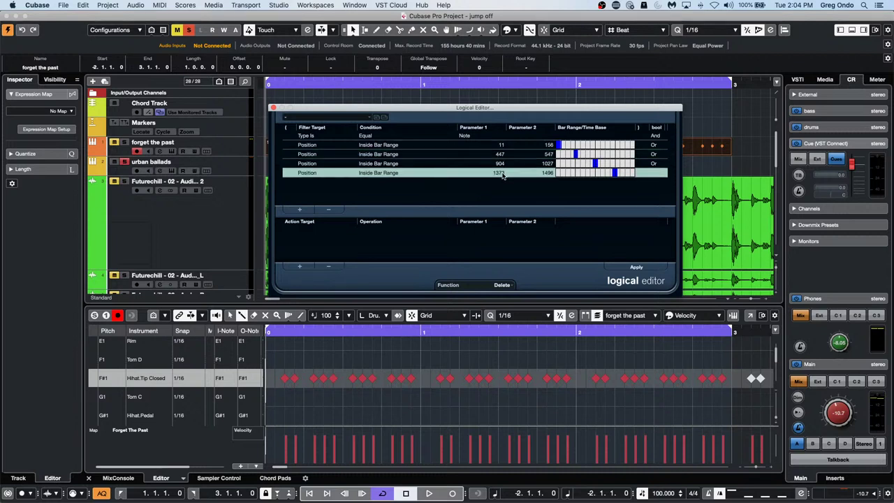
{"action": "left_click", "coordinate": [501, 174]}
{"action": "scroll", "coordinate": [501, 174], "scroll_direction": "up", "scroll_amount": 3}
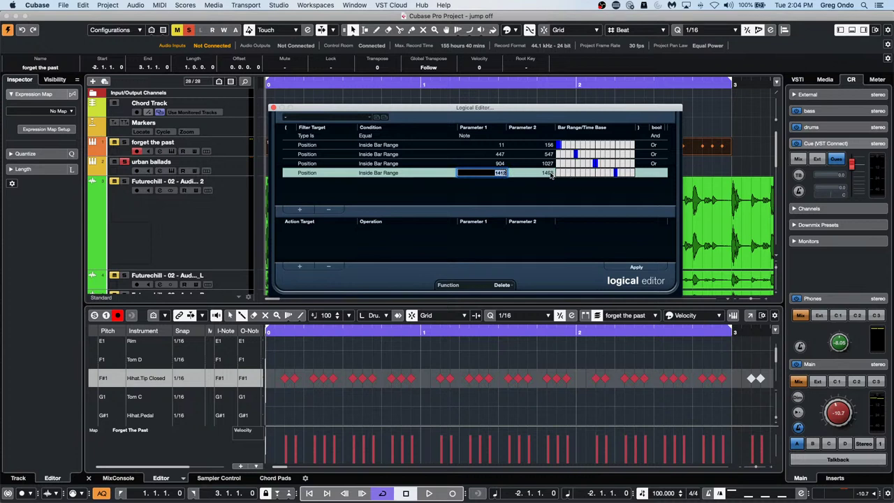
{"action": "left_click", "coordinate": [551, 173]}
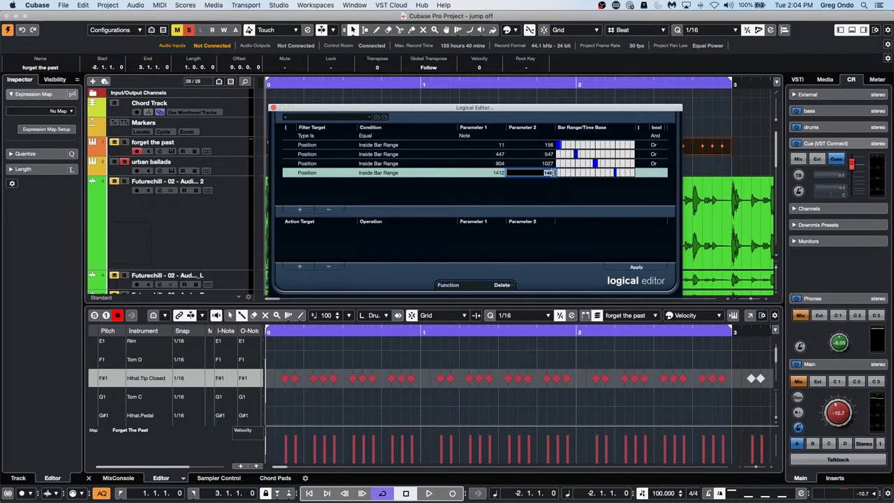
{"action": "left_click", "coordinate": [501, 164]}
{"action": "left_click", "coordinate": [502, 163]}
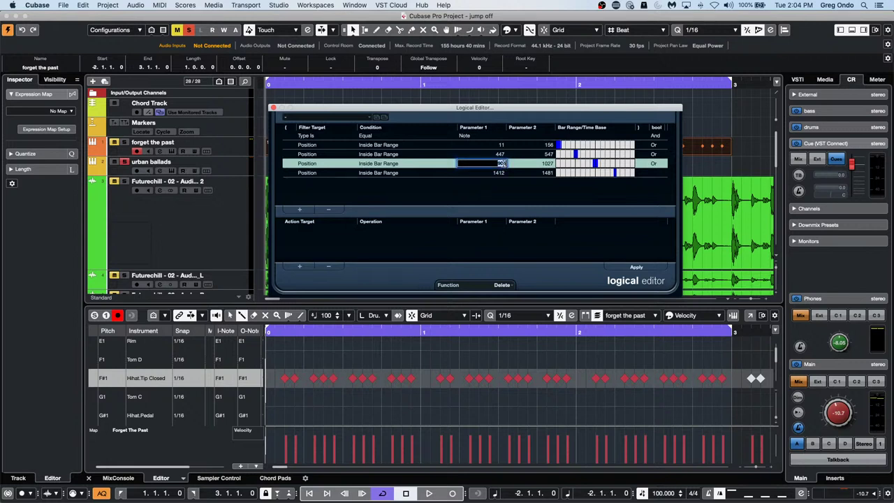
{"action": "left_click", "coordinate": [548, 163]}
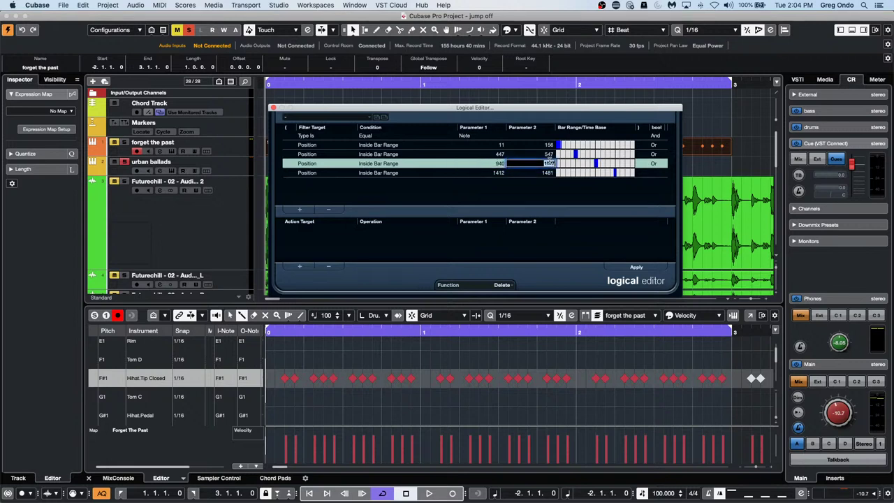
{"action": "key", "text": "Return"}
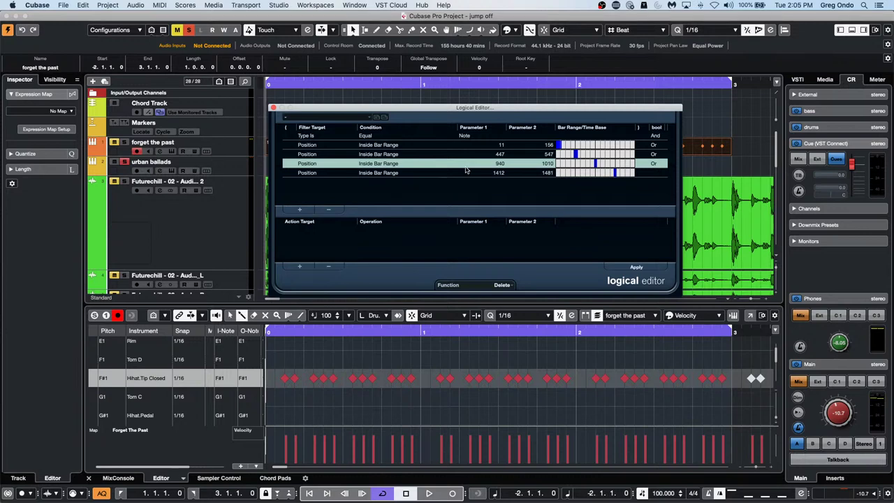
Step: Close the Logical Editor and create a new empty project in the March 30 folder
{"action": "mouse_move", "coordinate": [634, 489]}
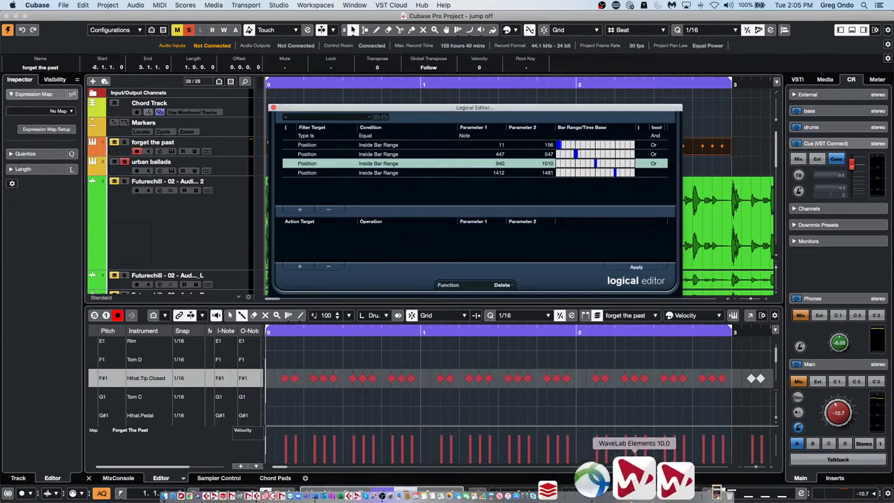
{"action": "left_click", "coordinate": [273, 108]}
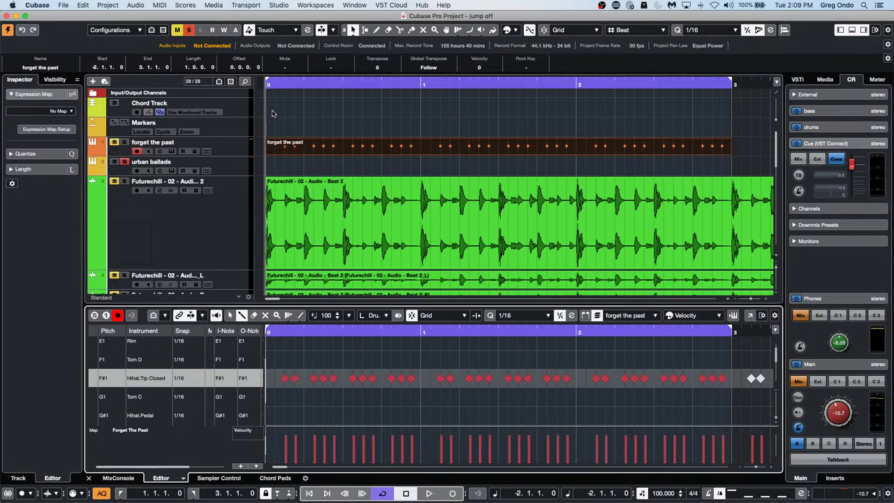
{"action": "left_click", "coordinate": [61, 5]}
{"action": "mouse_move", "coordinate": [102, 179]}
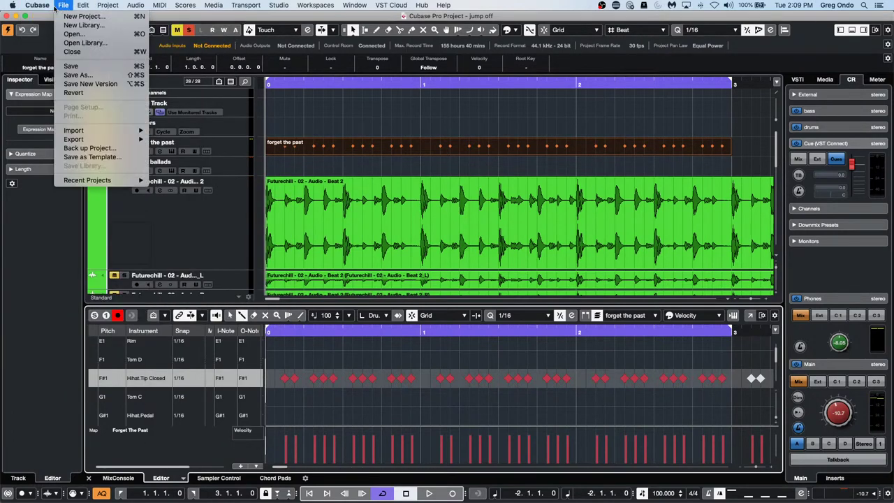
{"action": "left_click", "coordinate": [75, 16]}
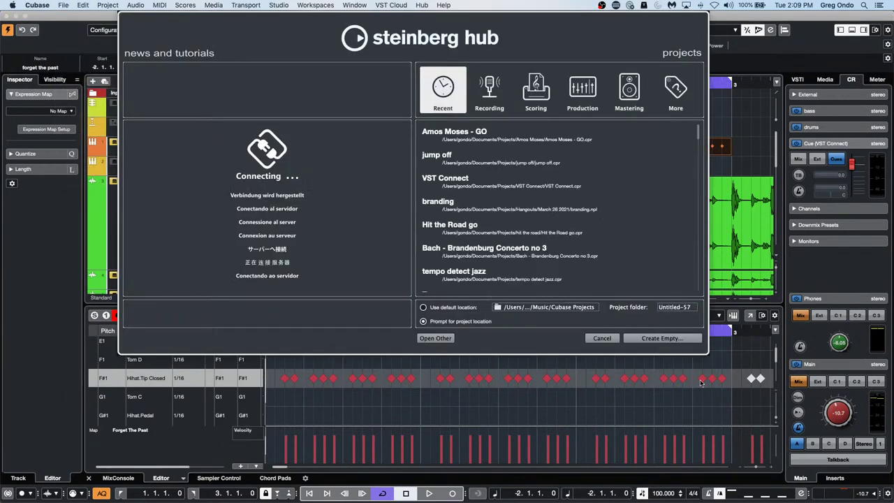
{"action": "left_click", "coordinate": [673, 339]}
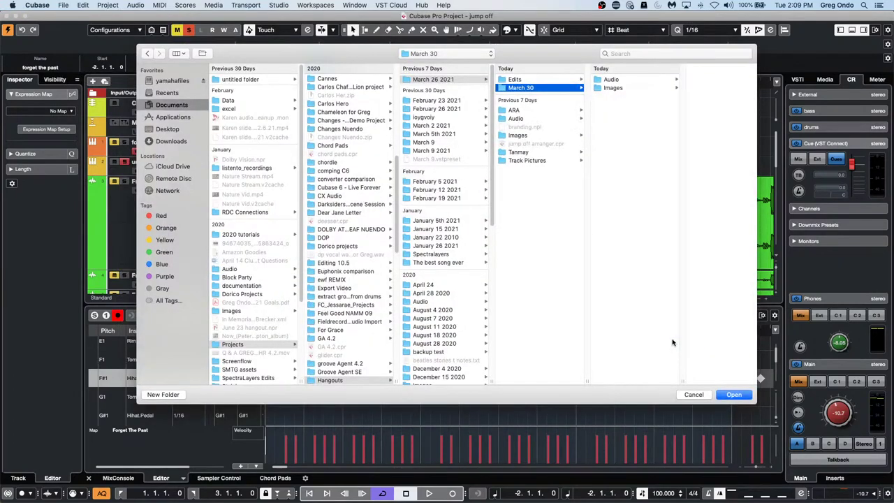
{"action": "left_click", "coordinate": [728, 395]}
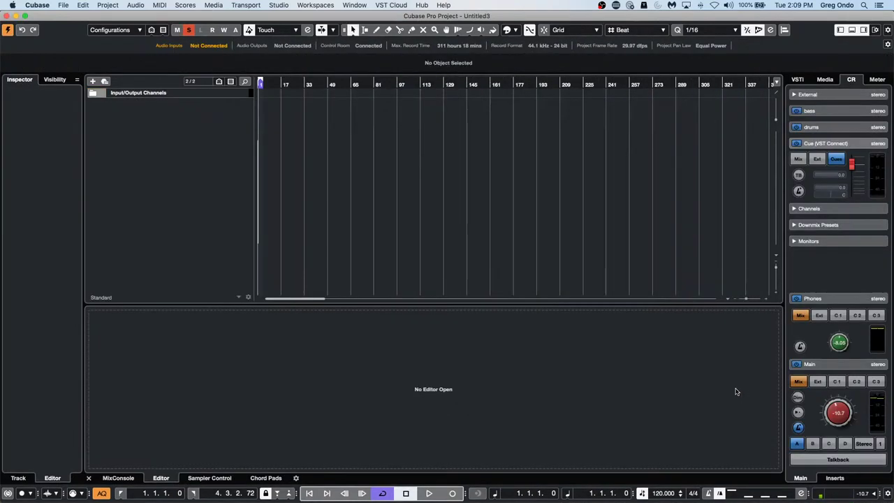
Step: Add one instrument track using Retrologue with stereo audio outputs
{"action": "right_click", "coordinate": [175, 116]}
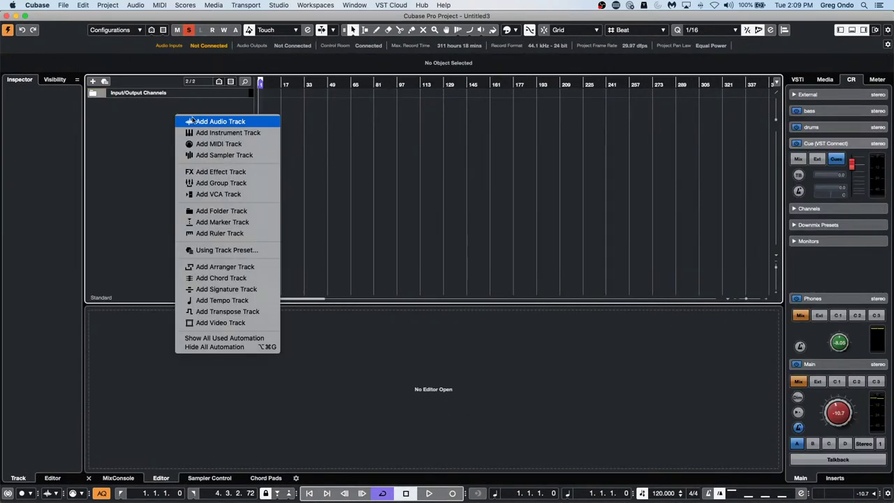
{"action": "left_click", "coordinate": [255, 132]}
{"action": "left_click", "coordinate": [383, 204]}
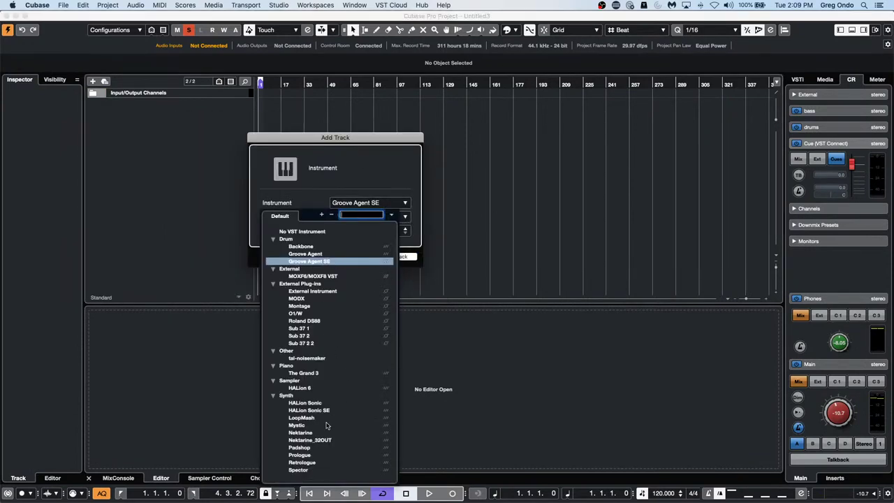
{"action": "left_click", "coordinate": [314, 464]}
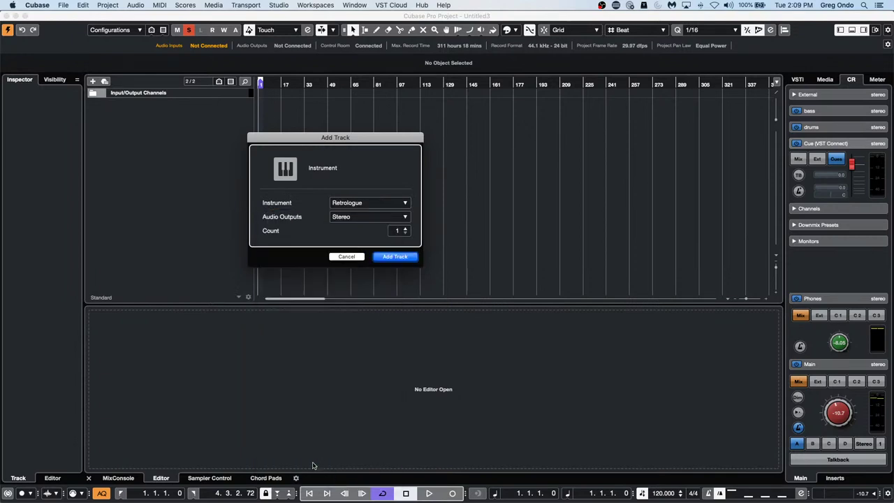
{"action": "left_click", "coordinate": [395, 256]}
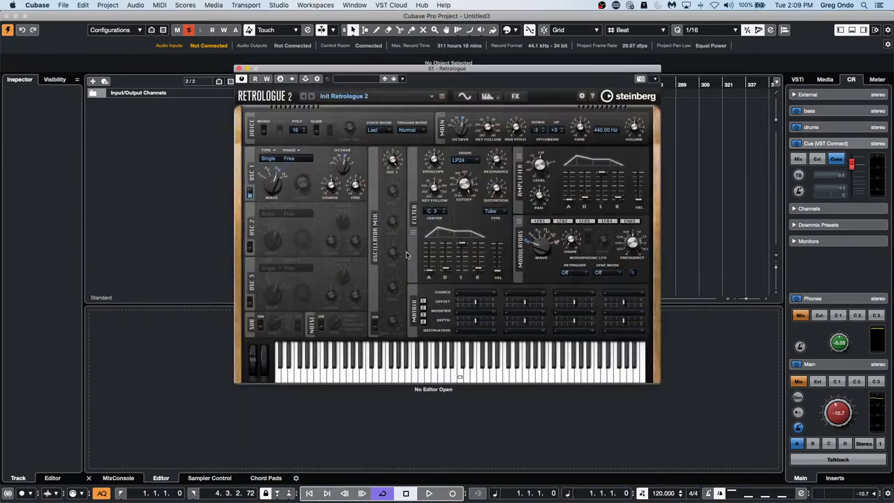
Step: Filter the Retrologue presets to the Imaginear content set and Synth Pad category, and load Dione Moon Pulses
{"action": "left_click", "coordinate": [361, 82]}
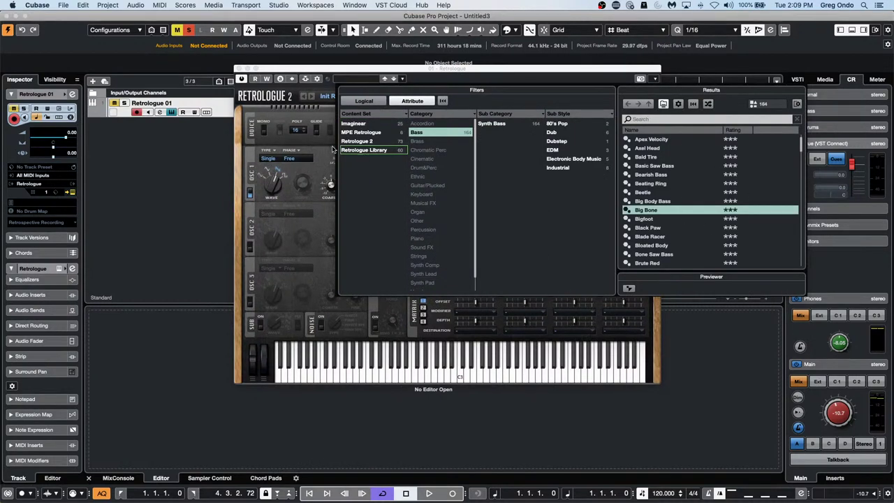
{"action": "left_click", "coordinate": [371, 125]}
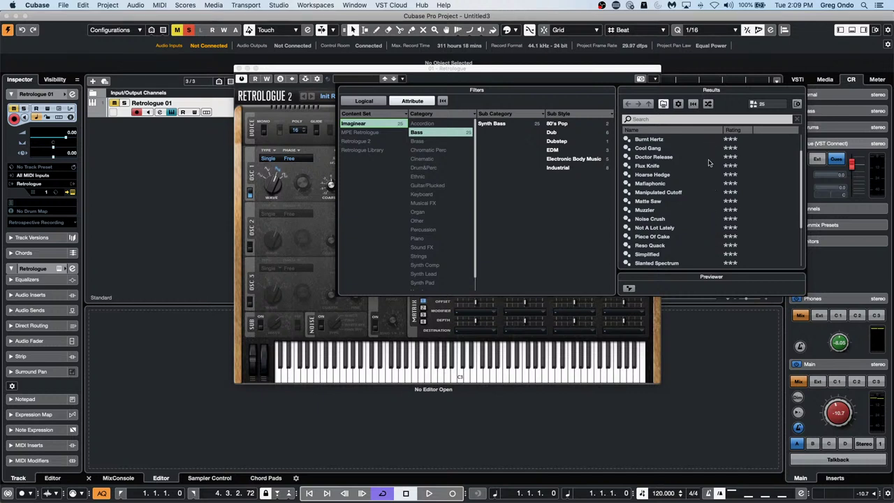
{"action": "scroll", "coordinate": [711, 167], "scroll_direction": "down", "scroll_amount": 1}
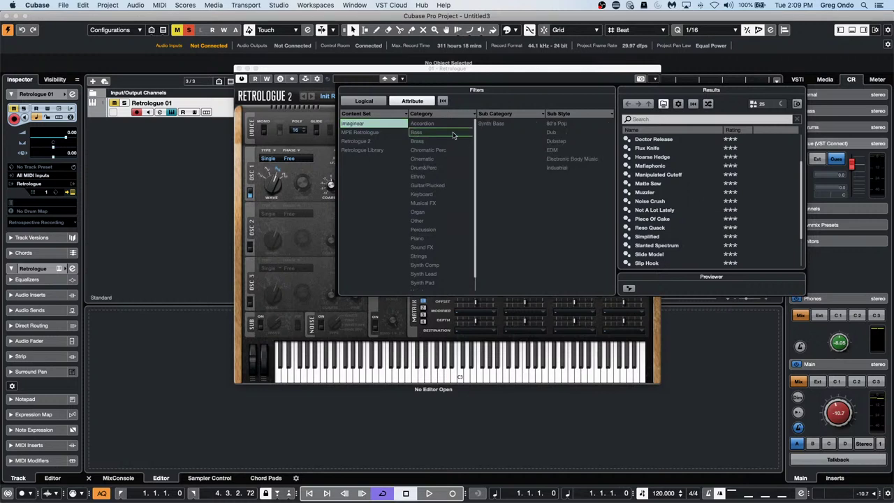
{"action": "left_click", "coordinate": [424, 133]}
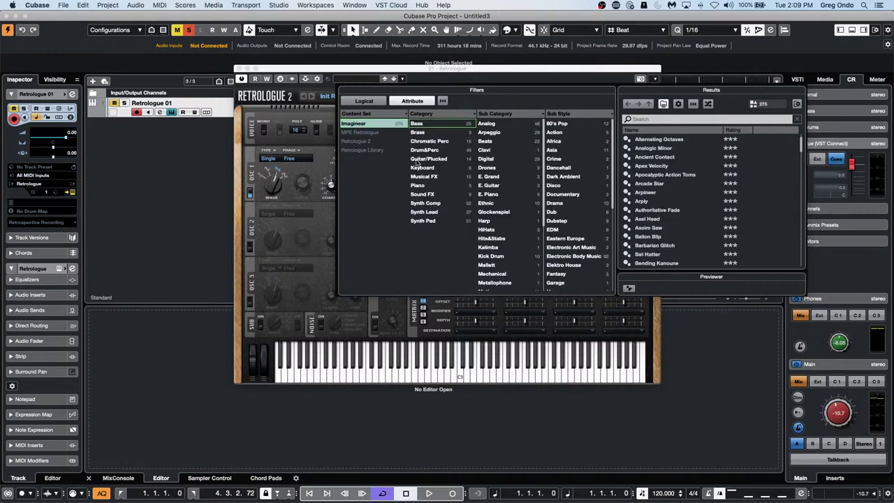
{"action": "left_click", "coordinate": [434, 221]}
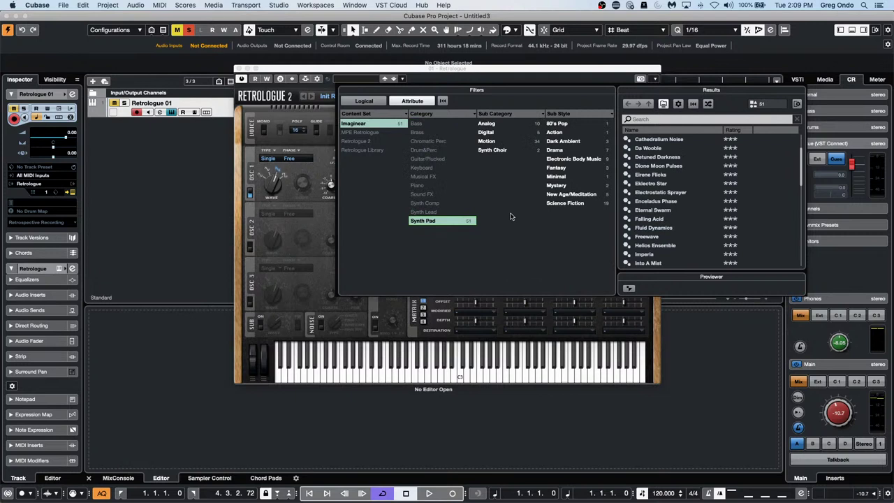
{"action": "double_click", "coordinate": [689, 166]}
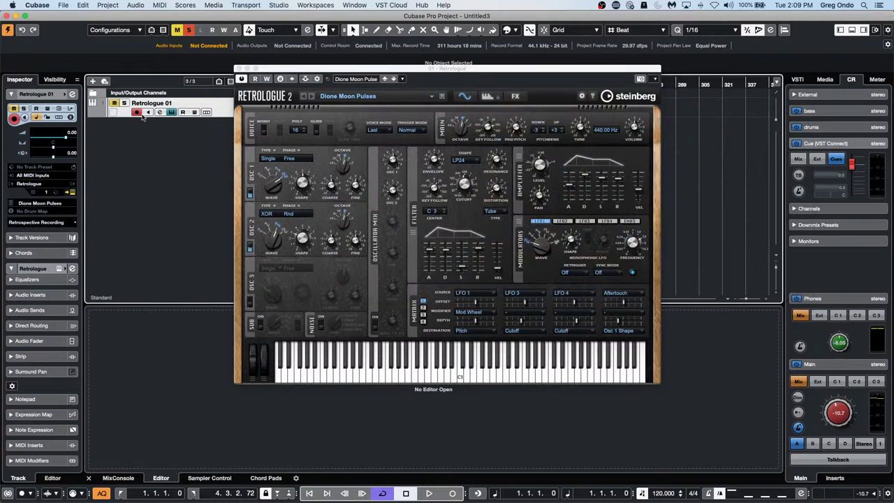
Step: Solo the Retrologue track and replace its preset with Eklectro Star
{"action": "left_click", "coordinate": [124, 103]}
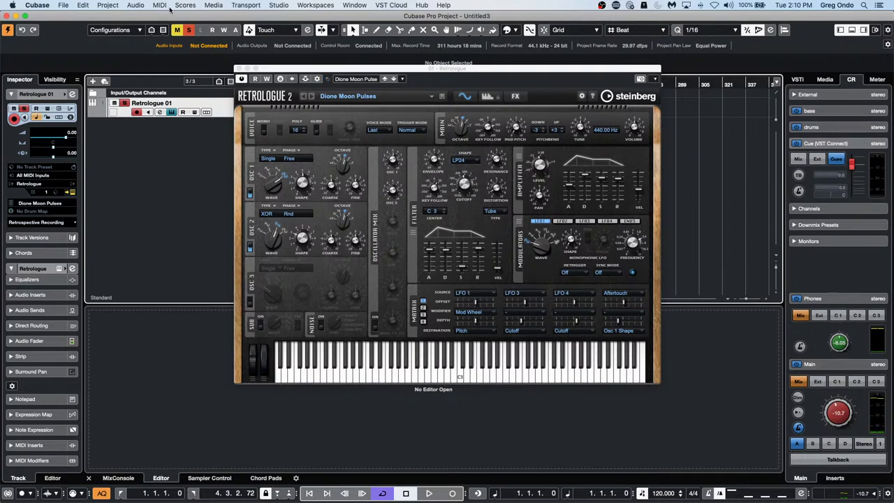
{"action": "left_click", "coordinate": [366, 78]}
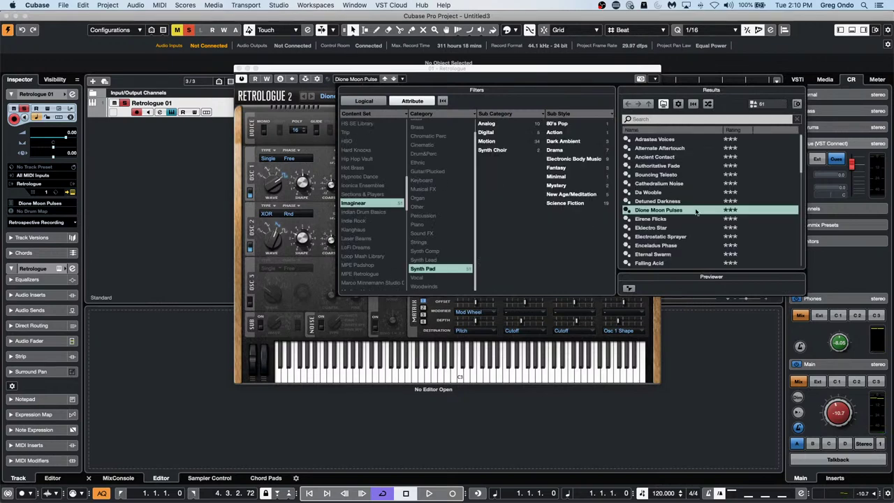
{"action": "left_click", "coordinate": [692, 231]}
{"action": "double_click", "coordinate": [692, 232]}
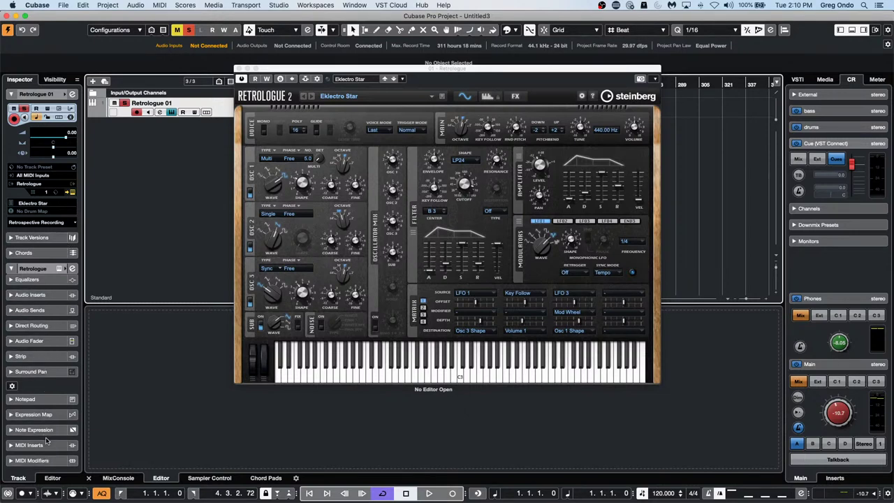
Step: Show only the Retrologue track's Quick Controls in the Inspector and bring up the VST Quick Controls settings in Studio Setup
{"action": "left_click", "coordinate": [28, 95], "text": "alt"}
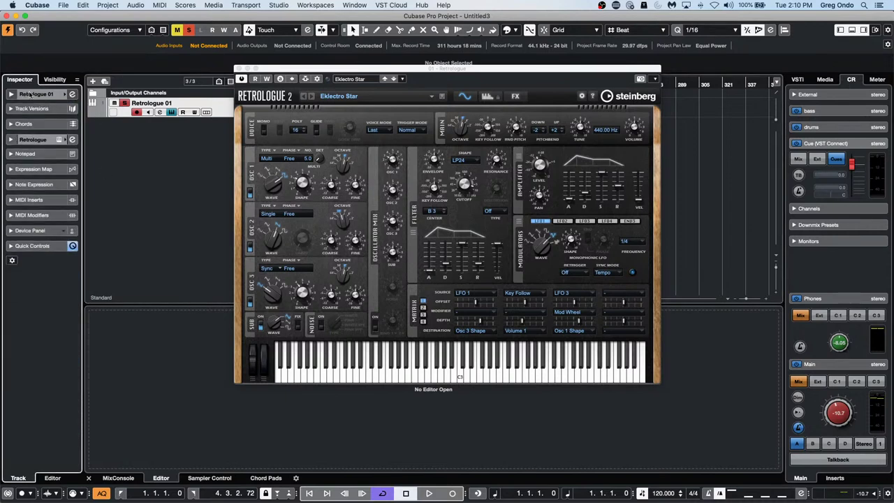
{"action": "left_click", "coordinate": [49, 248]}
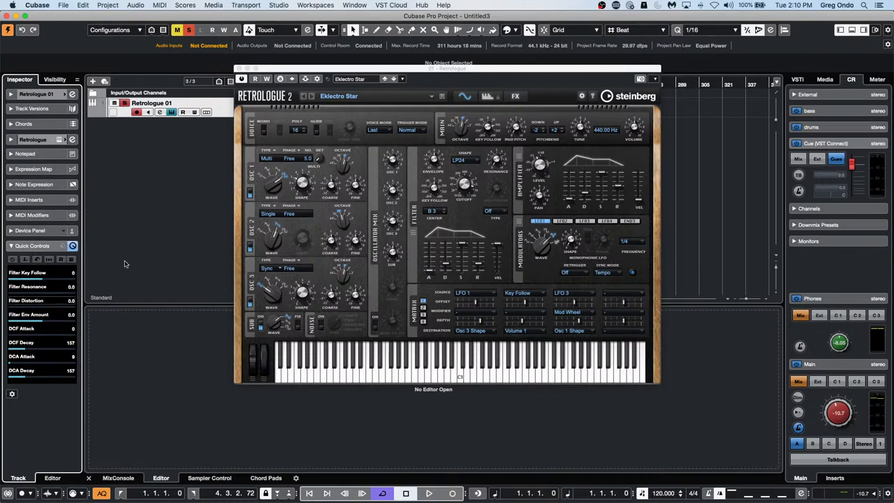
{"action": "left_click", "coordinate": [279, 5]}
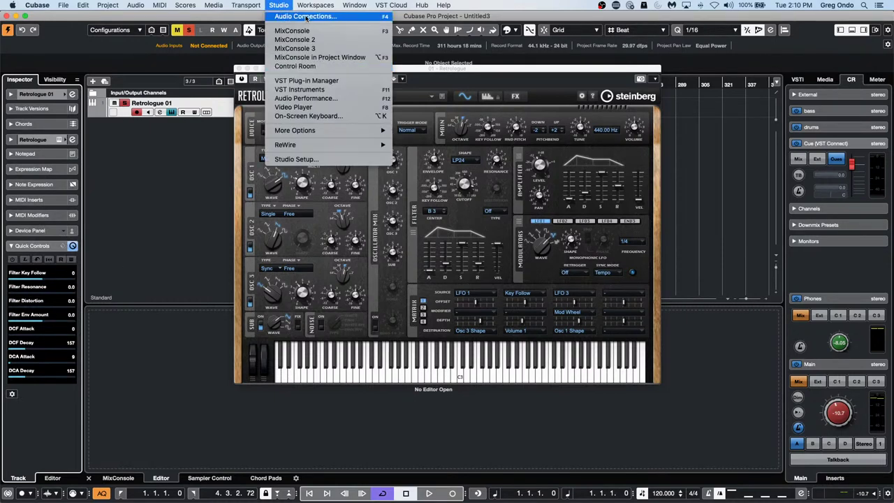
{"action": "left_click", "coordinate": [297, 160]}
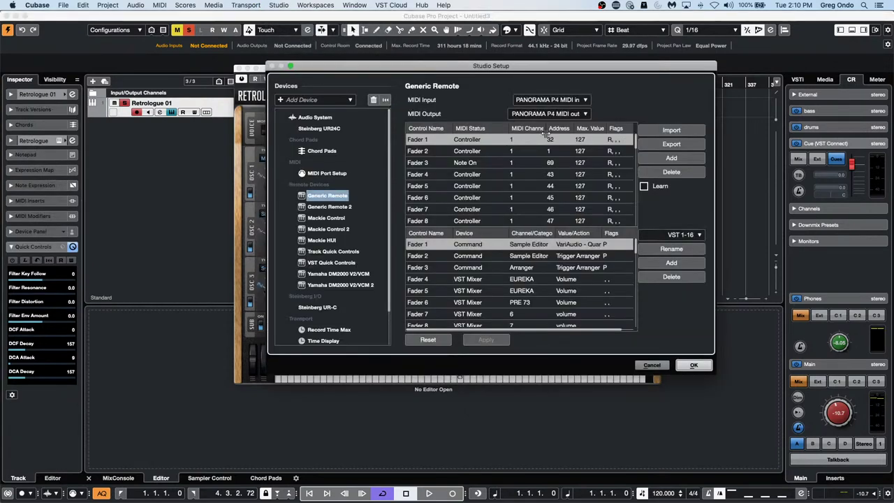
{"action": "left_click", "coordinate": [340, 263]}
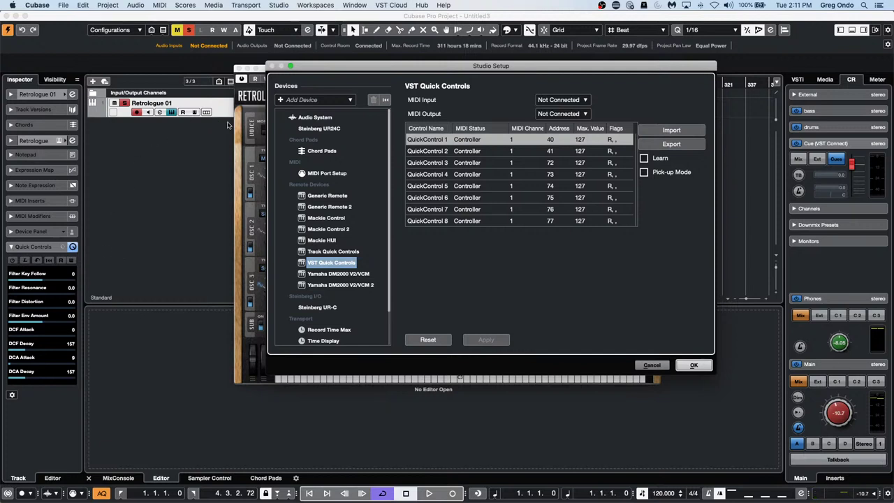
Step: Set the VST Quick Controls' MIDI input to All MIDI Inputs and learn controllers 41 and 42 for QuickControl 2 and 3
{"action": "left_click", "coordinate": [643, 159]}
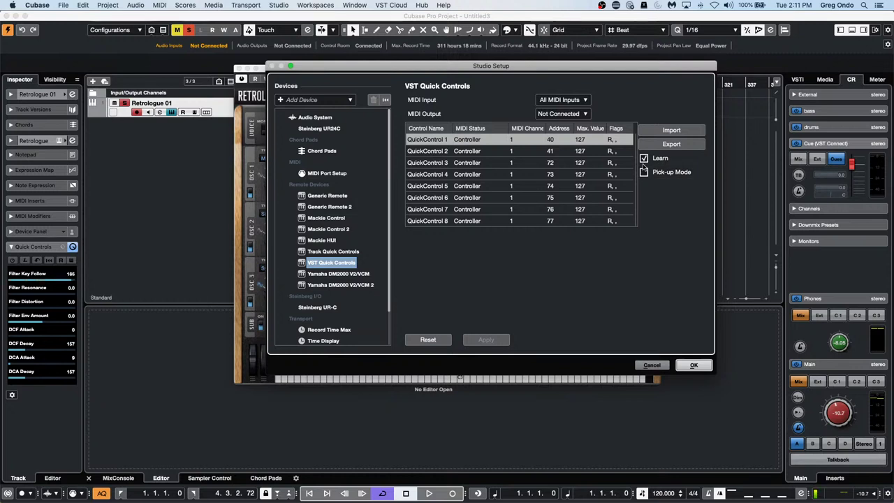
{"action": "left_click", "coordinate": [449, 152]}
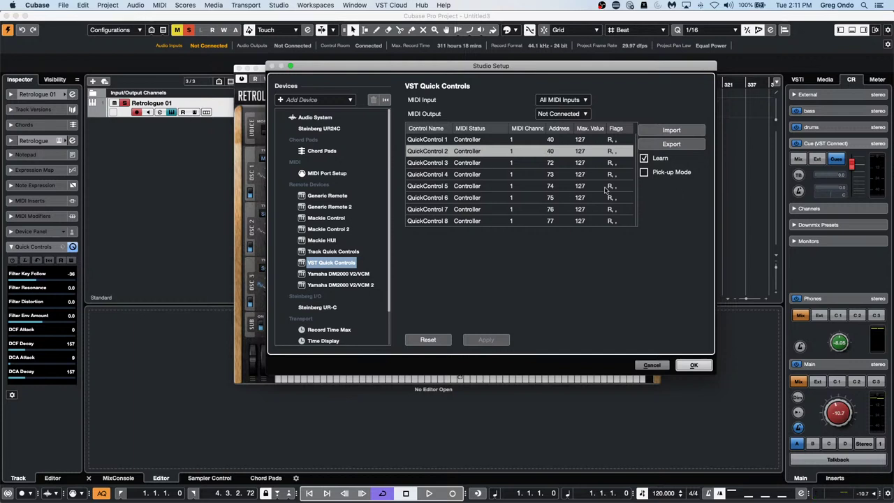
{"action": "left_click", "coordinate": [466, 164]}
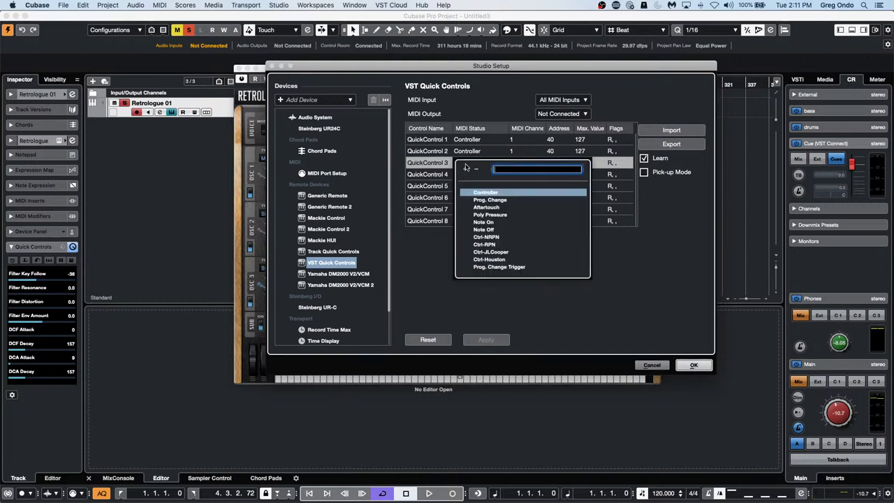
{"action": "left_click", "coordinate": [426, 163]}
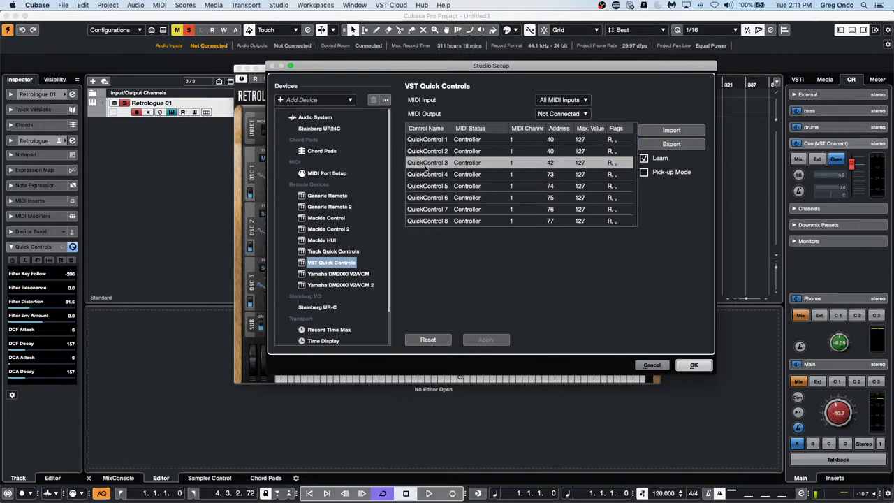
{"action": "left_click", "coordinate": [428, 152]}
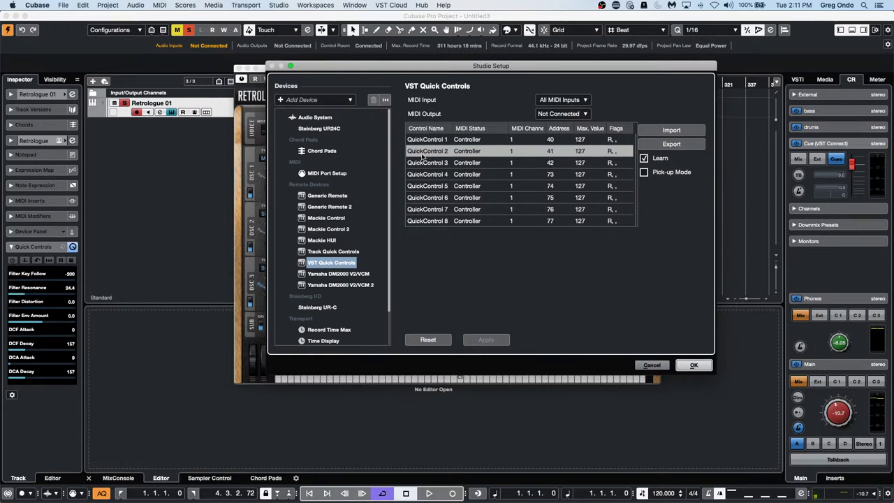
Step: Relearn QuickControl 1, 2 and 3 as controllers 40, 41 and 42, accept the Studio Setup and close the Retrologue window
{"action": "left_click", "coordinate": [426, 142]}
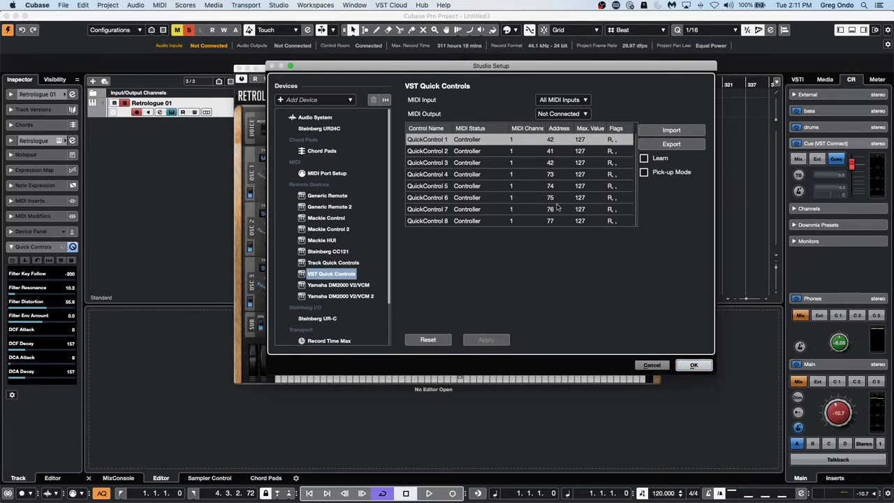
{"action": "left_click", "coordinate": [643, 159]}
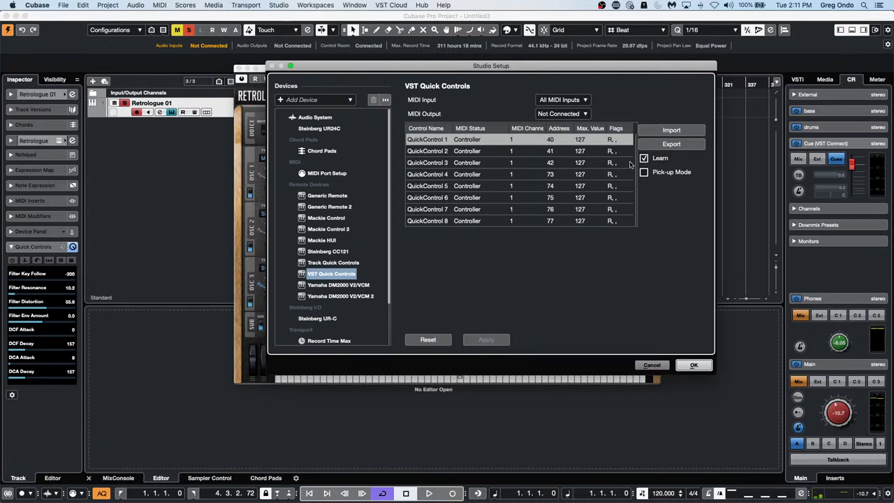
{"action": "left_click", "coordinate": [441, 153]}
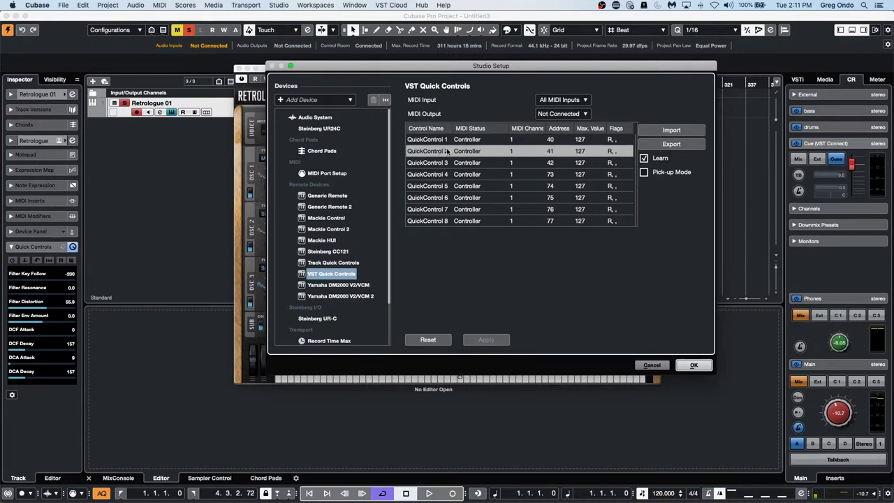
{"action": "left_click", "coordinate": [452, 165]}
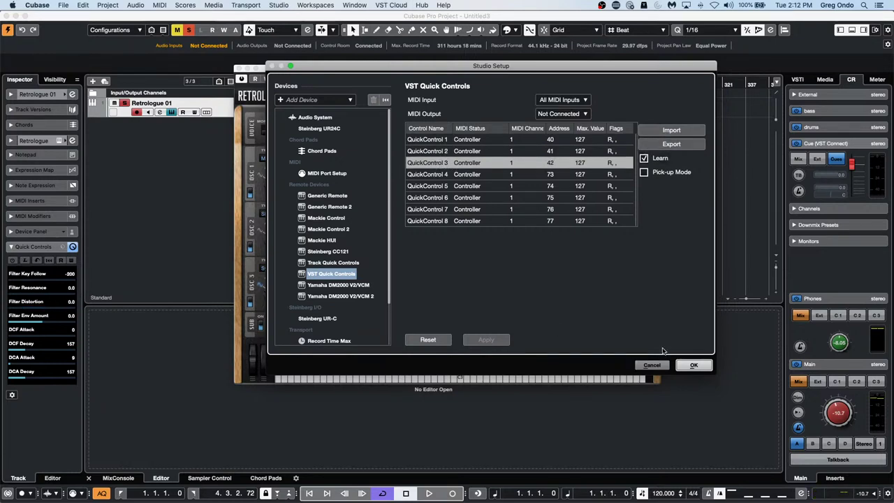
{"action": "left_click", "coordinate": [694, 365]}
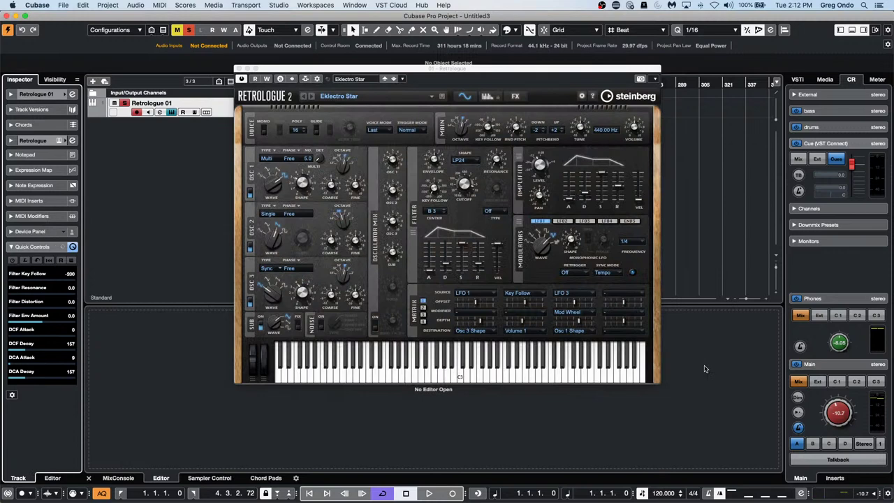
{"action": "left_click", "coordinate": [239, 68]}
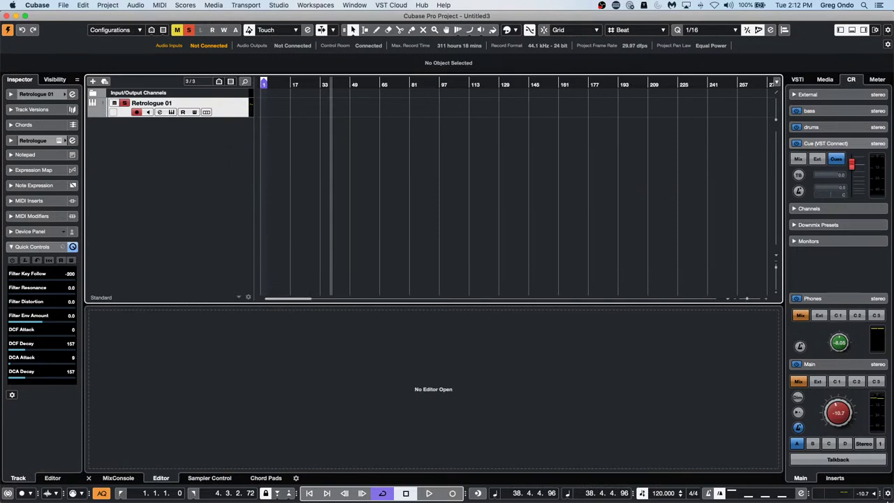
Step: Record a MIDI part on the Retrologue track from bar 39 to bar 52 while moving the hardware controls
{"action": "left_click", "coordinate": [429, 493]}
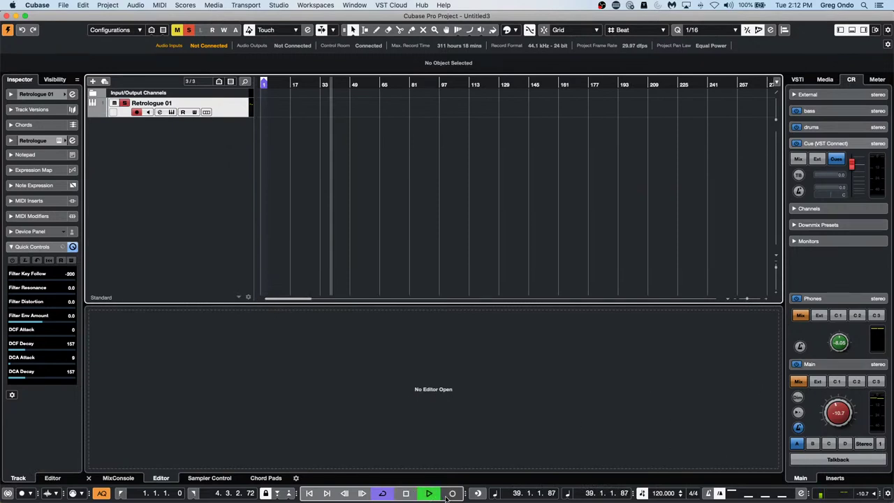
{"action": "left_click", "coordinate": [453, 494]}
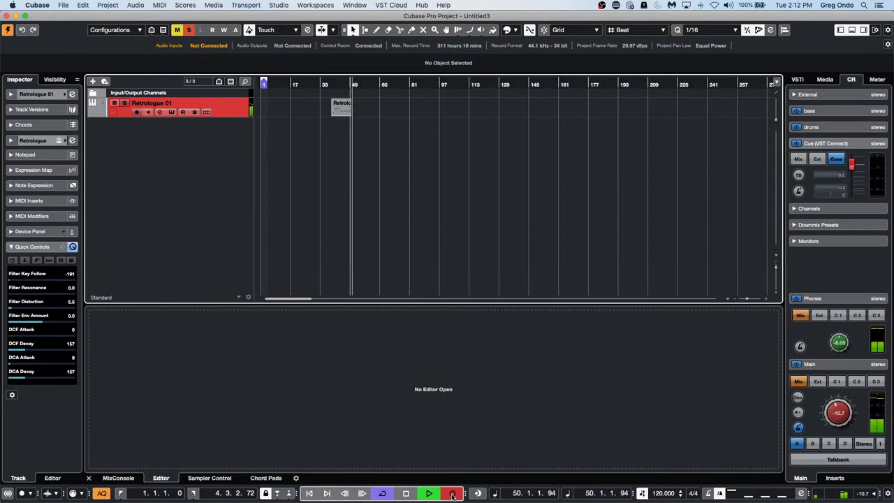
{"action": "key", "text": "space"}
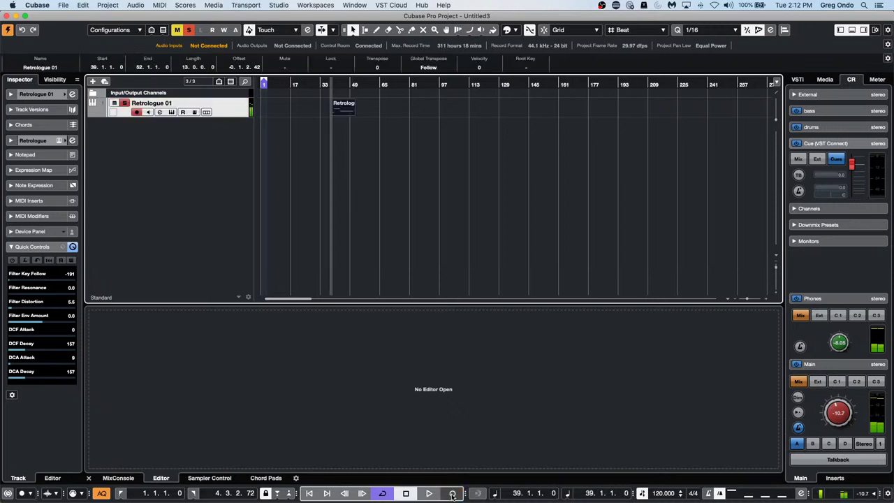
Step: Open the recorded part in the Key Editor and show CC 1 (Modulation) in its controller lane
{"action": "double_click", "coordinate": [347, 113]}
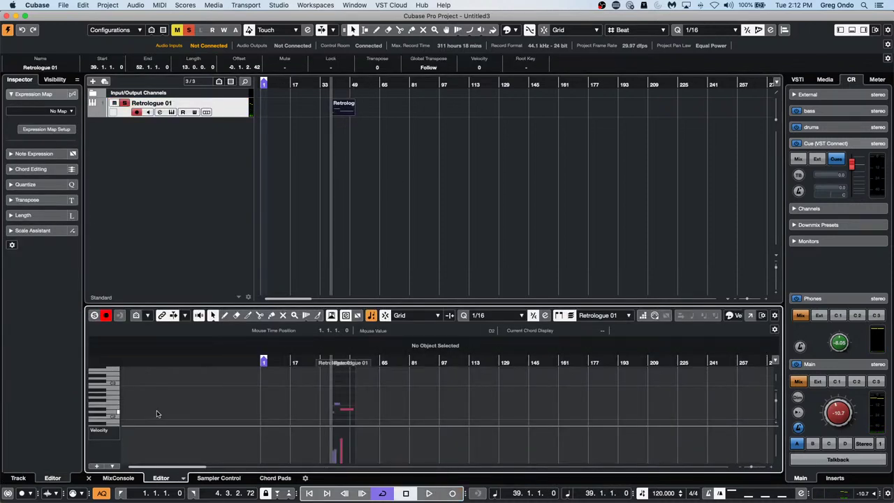
{"action": "left_click", "coordinate": [99, 430]}
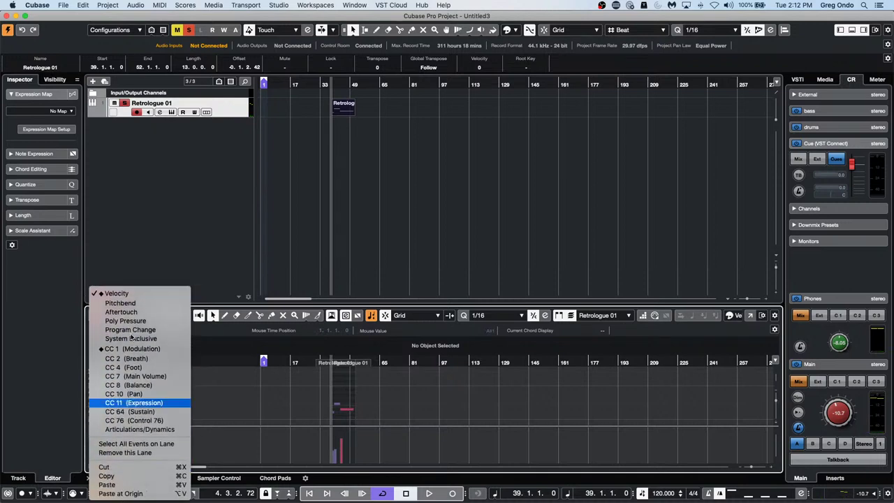
{"action": "left_click", "coordinate": [128, 348]}
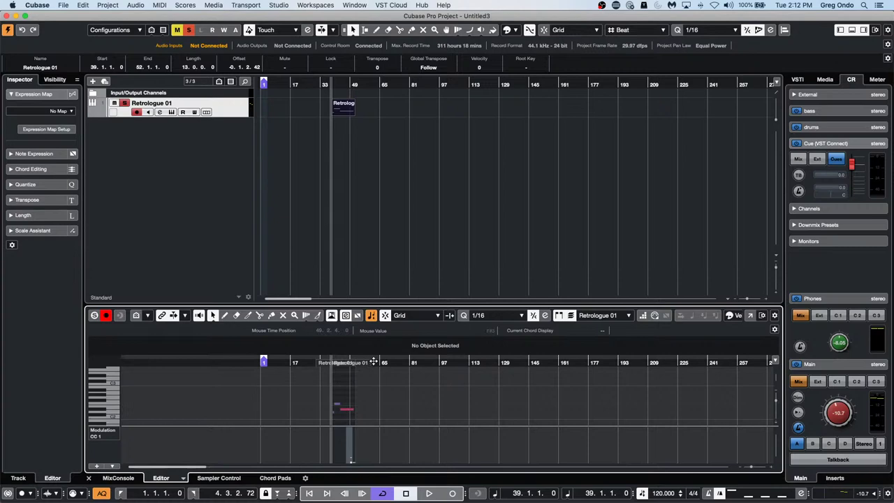
{"action": "left_click_drag", "start_coordinate": [342, 361], "coordinate": [313, 399]}
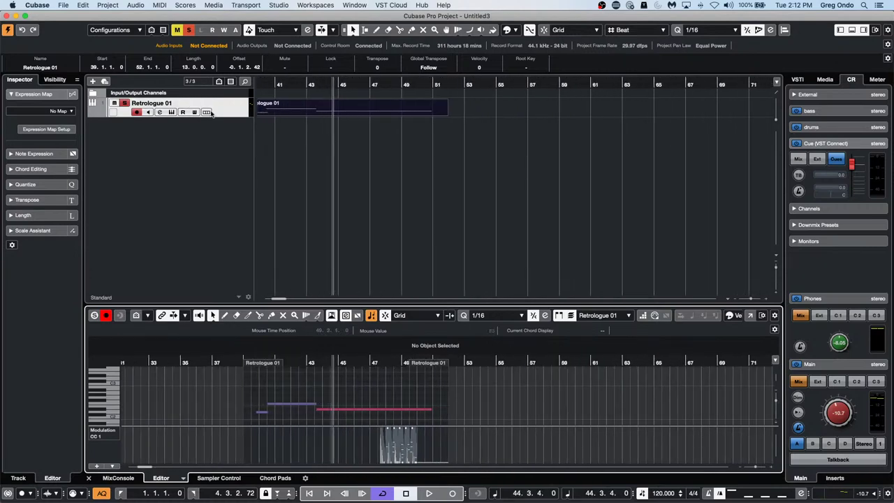
Step: Bring up the Automation Panel, reveal the Retrologue track's Volume automation lane and close the panel
{"action": "left_click", "coordinate": [157, 3]}
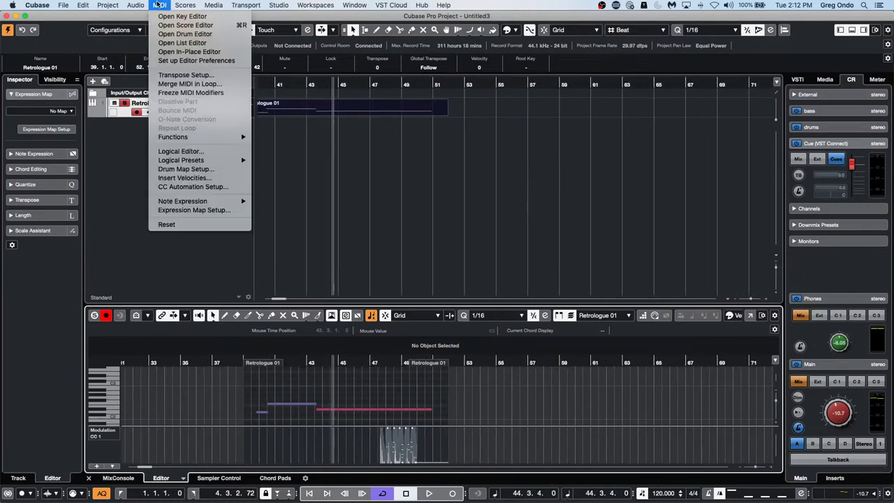
{"action": "left_click", "coordinate": [369, 133]}
{"action": "left_click", "coordinate": [307, 29]}
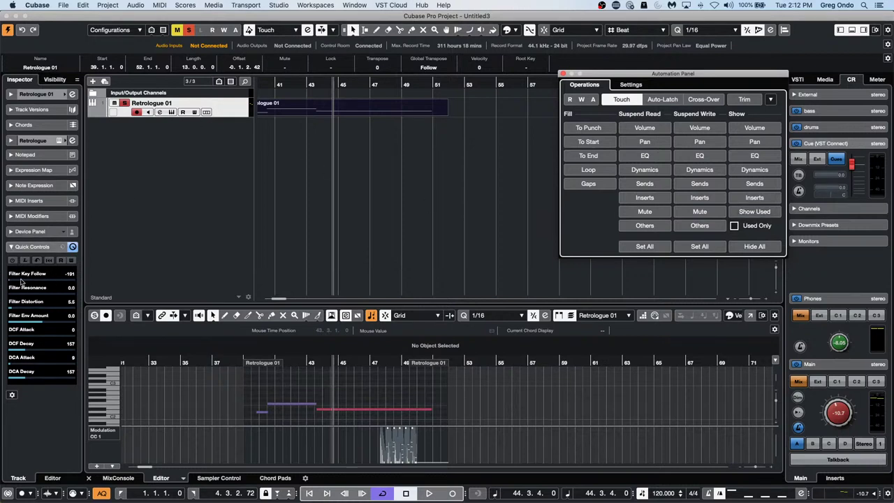
{"action": "left_click", "coordinate": [91, 115]}
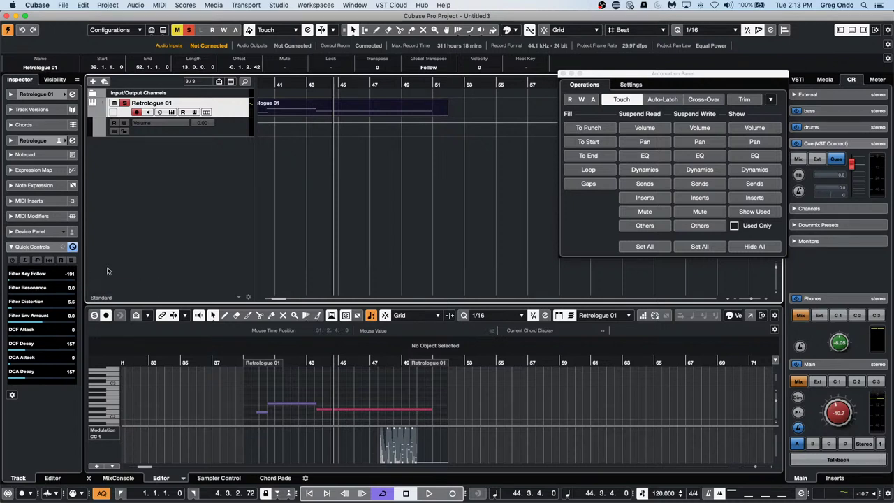
{"action": "left_click", "coordinate": [563, 74]}
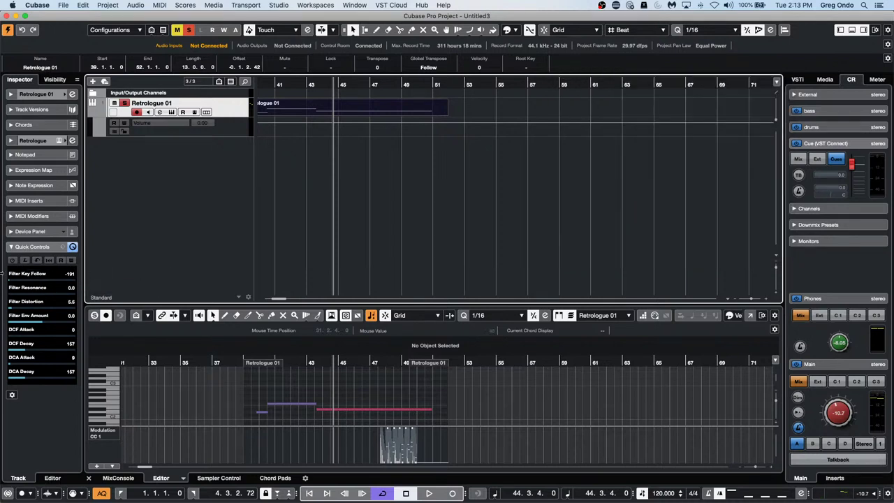
Step: Set Filter Key Follow to 92 and write Filter Key Follow, Resonance and Distortion automation from the Quick Controls during playback from bar 36
{"action": "left_click_drag", "start_coordinate": [12, 279], "coordinate": [58, 287]}
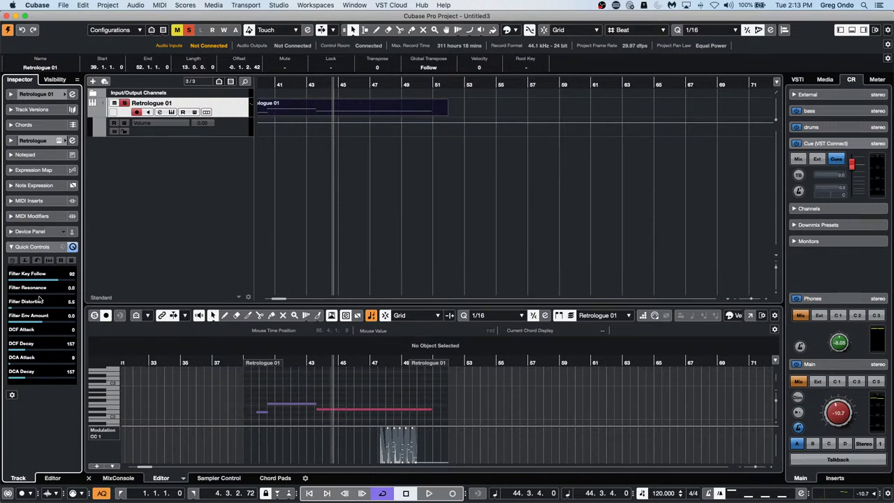
{"action": "left_click", "coordinate": [73, 261]}
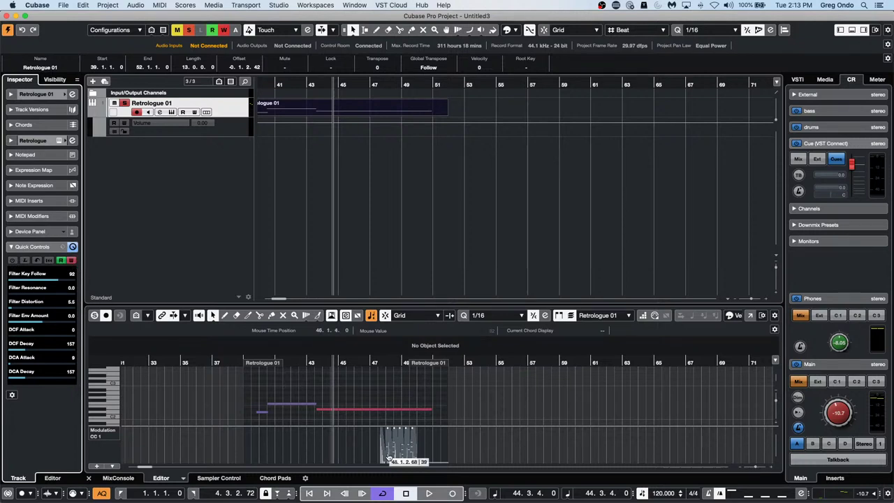
{"action": "key", "text": "KP_Subtract"}
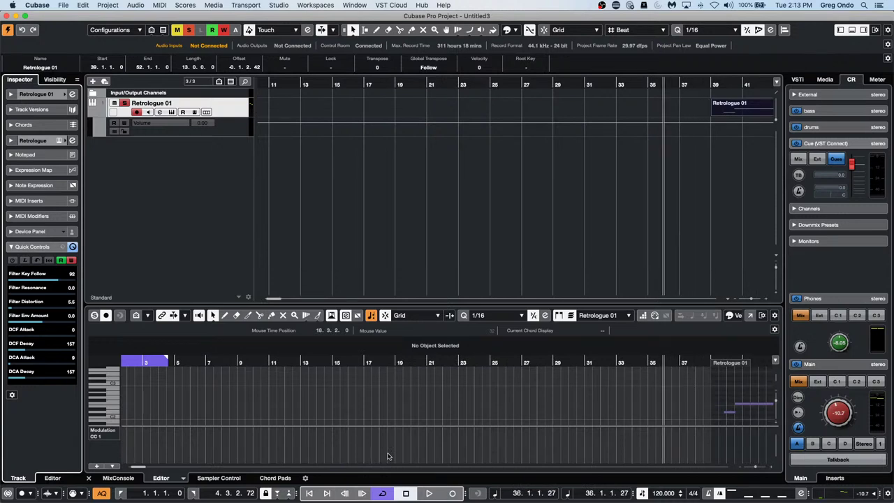
{"action": "key", "text": "space"}
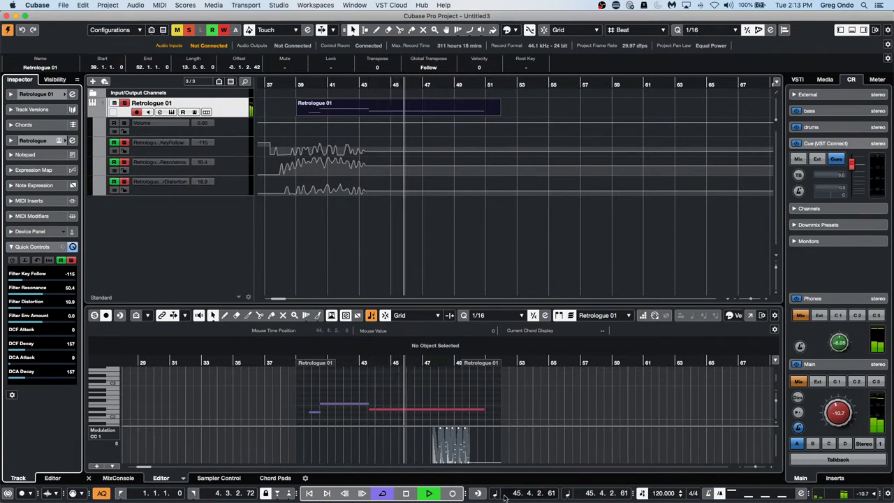
Step: Overdub modulation data onto the Retrologue part from about bar 46 to bar 48 and return the cursor to the part's start
{"action": "left_click", "coordinate": [451, 493]}
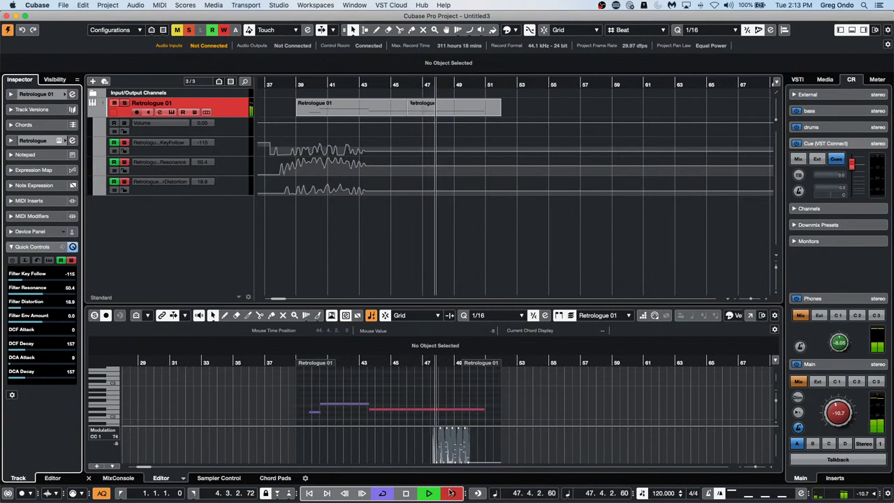
{"action": "left_click", "coordinate": [451, 493]}
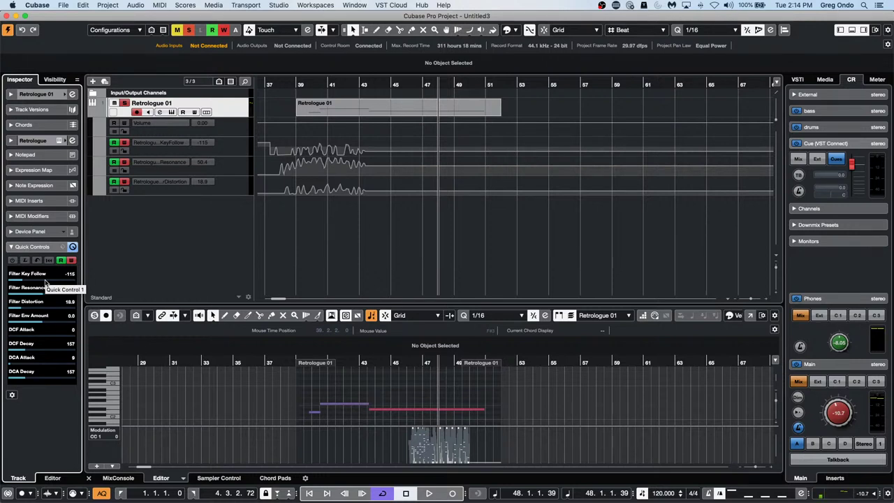
{"action": "left_click", "coordinate": [453, 109]}
{"action": "key", "text": "l"}
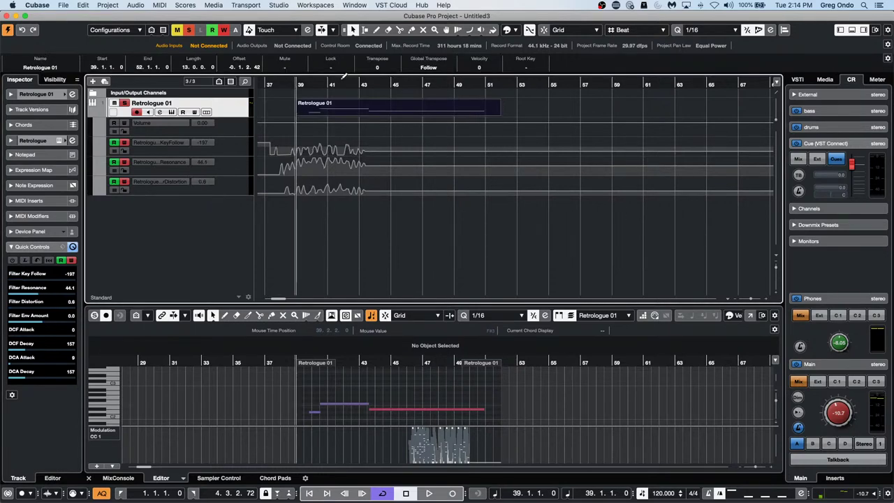
Step: Move the cursor to the project start, erase the recorded Retrologue part and return to the Object Selection tool
{"action": "left_click_drag", "start_coordinate": [326, 83], "coordinate": [332, 59]}
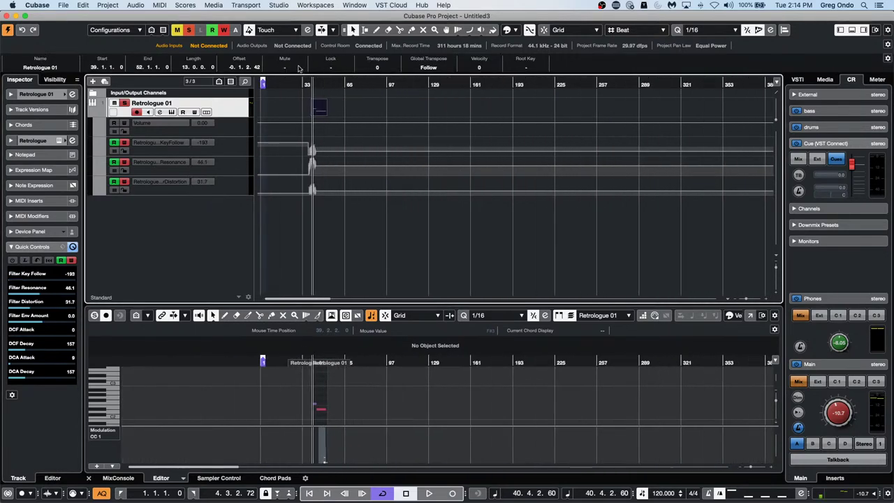
{"action": "left_click_drag", "start_coordinate": [265, 84], "coordinate": [243, 83]}
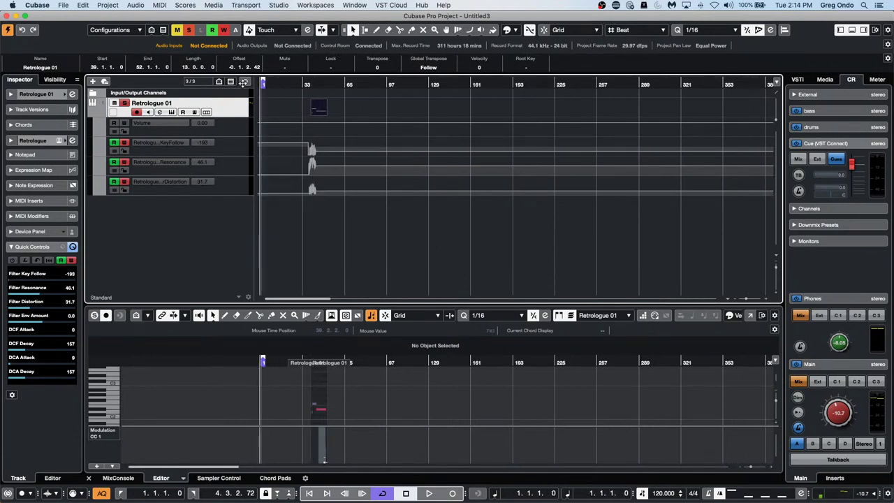
{"action": "right_click", "coordinate": [324, 115]}
{"action": "left_click", "coordinate": [359, 115]}
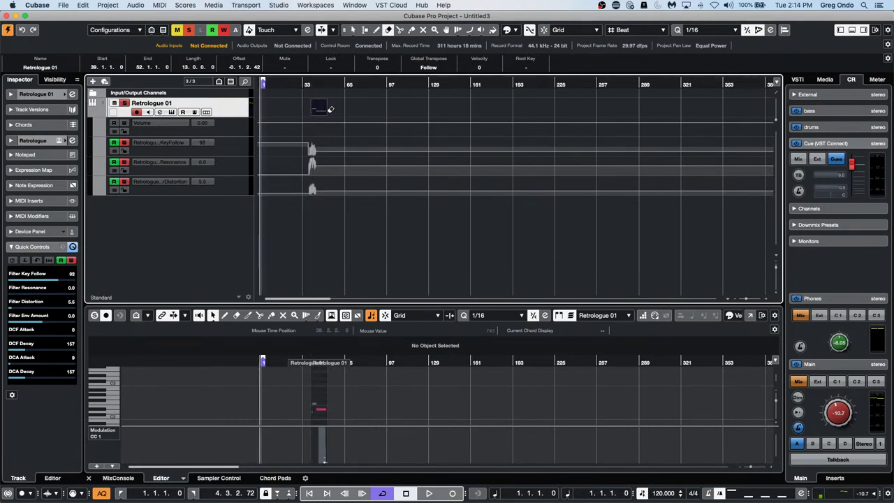
{"action": "left_click", "coordinate": [317, 108]}
{"action": "right_click", "coordinate": [287, 104]}
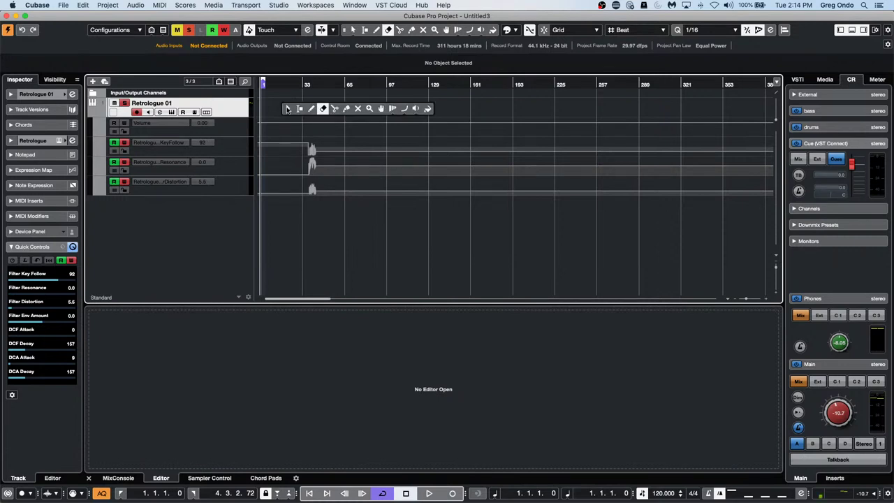
{"action": "left_click", "coordinate": [287, 108]}
Step: Extend the locator range from bar 1 to about bar 17 and create an empty Retrologue part across it
{"action": "mouse_move", "coordinate": [287, 84]}
{"action": "left_mouse_down"}
{"action": "mouse_move", "coordinate": [205, 85]}
{"action": "mouse_move", "coordinate": [202, 122]}
{"action": "left_mouse_up"}
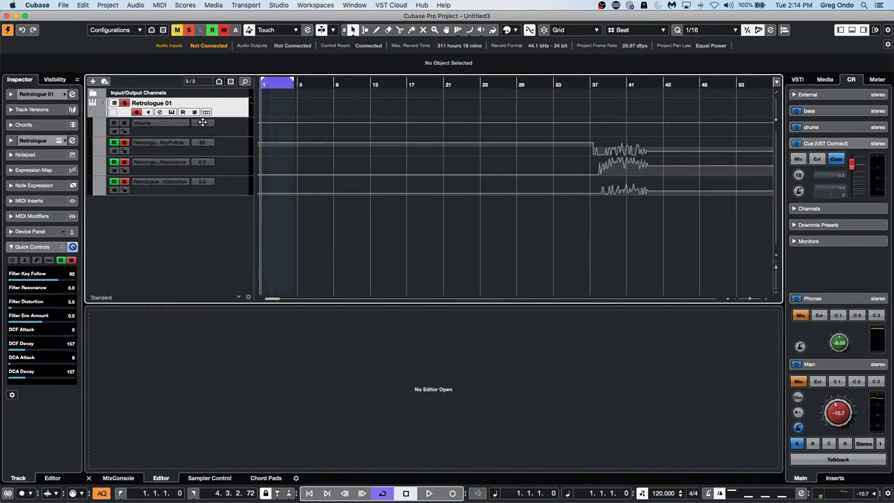
{"action": "left_click_drag", "start_coordinate": [293, 82], "coordinate": [408, 85]}
{"action": "double_click", "coordinate": [310, 104]}
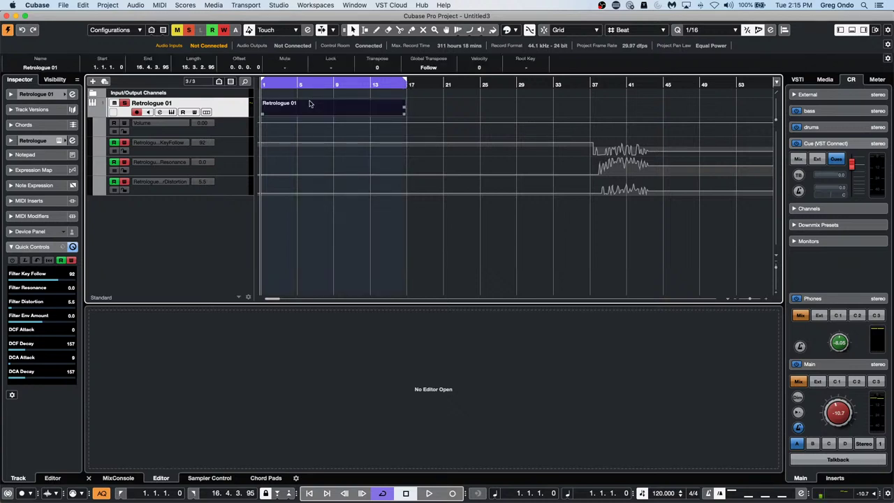
Step: Open the empty part in a separate Key Editor window and switch to the Score Editor
{"action": "double_click", "coordinate": [310, 104]}
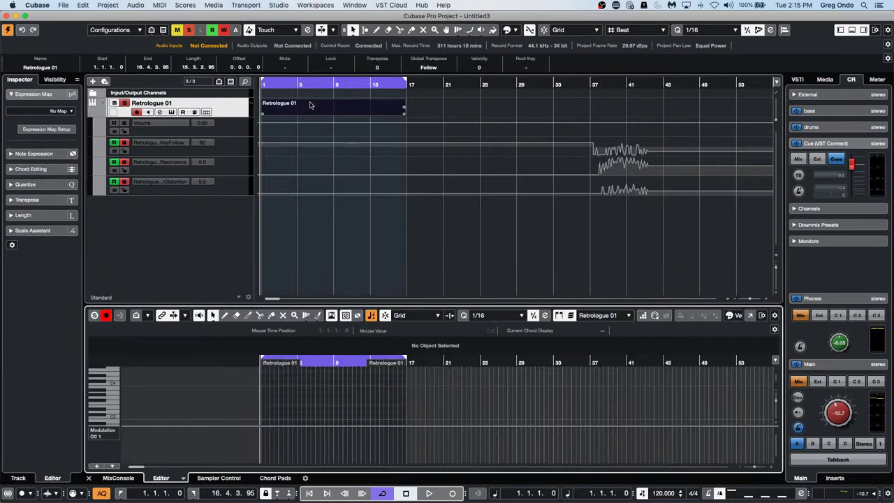
{"action": "left_click", "coordinate": [748, 316]}
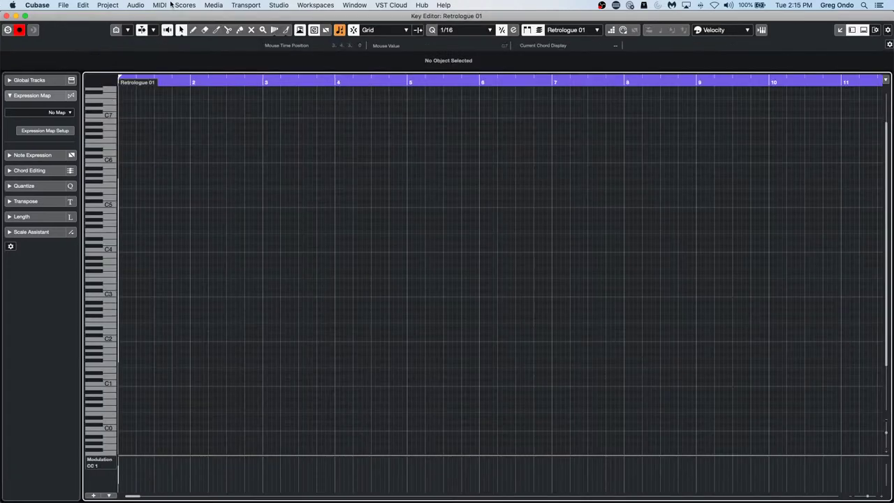
{"action": "left_click", "coordinate": [137, 5]}
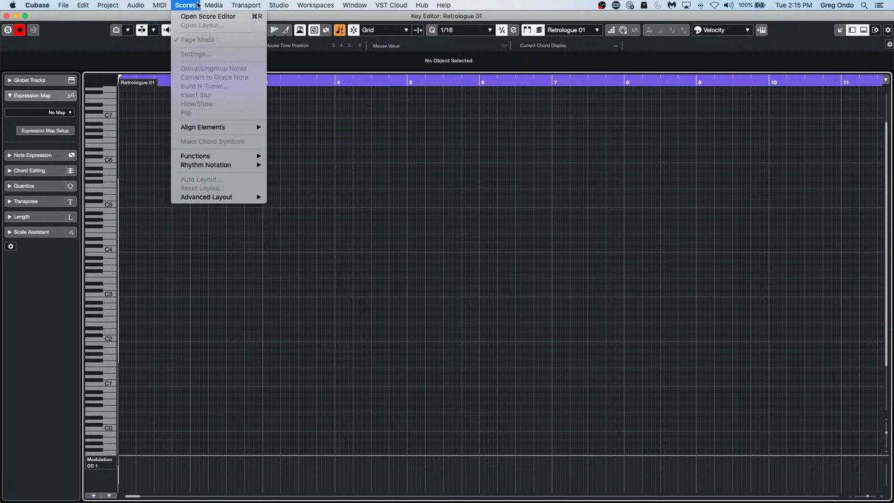
{"action": "left_click", "coordinate": [197, 17]}
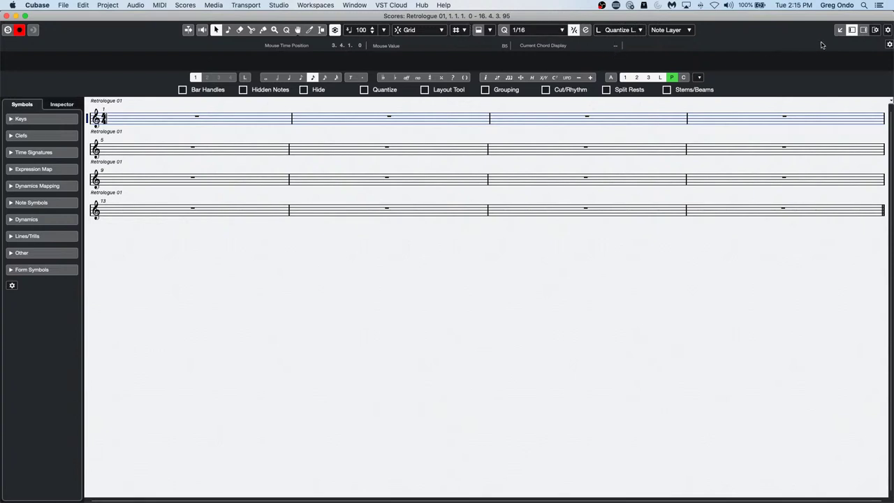
Step: Add the Step/MIDI Input controls to the Score Editor's toolbar and set the quantize value to 1/4
{"action": "left_click", "coordinate": [888, 30]}
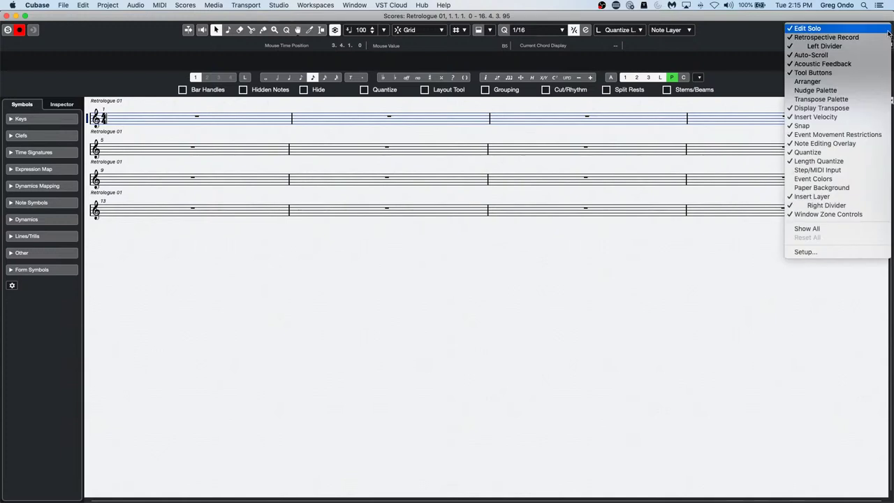
{"action": "left_click", "coordinate": [860, 170]}
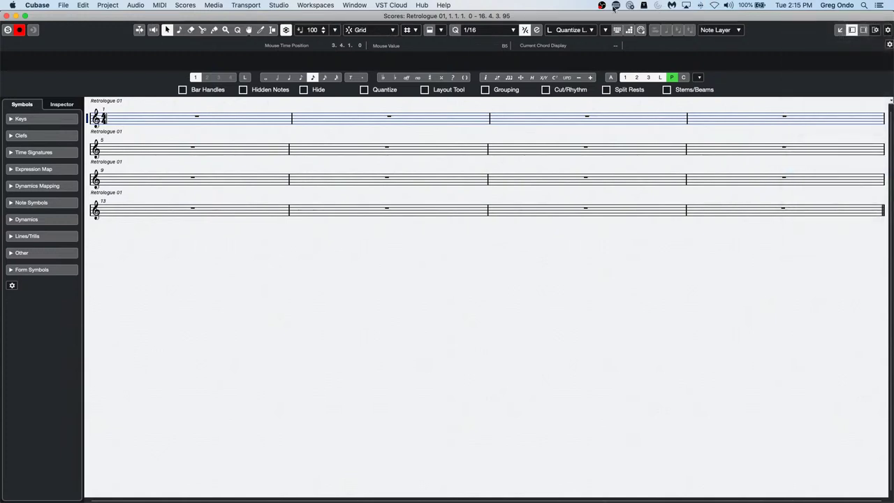
{"action": "left_click", "coordinate": [503, 30]}
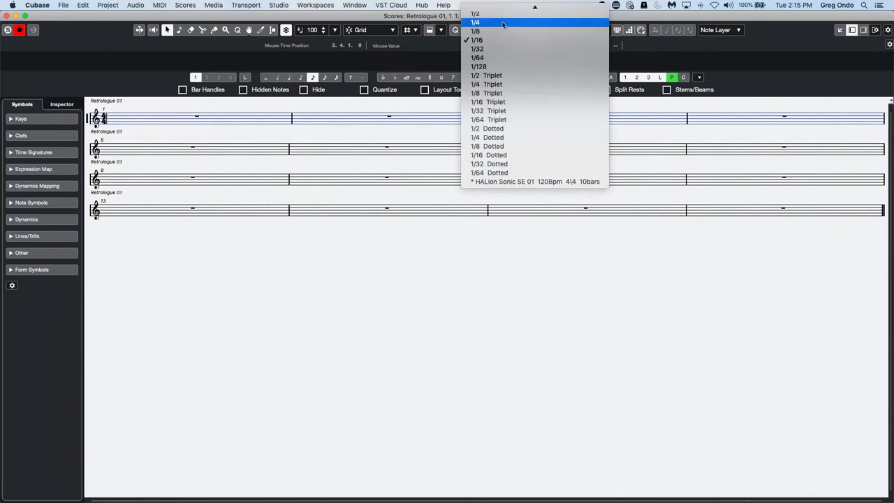
{"action": "left_click", "coordinate": [502, 22]}
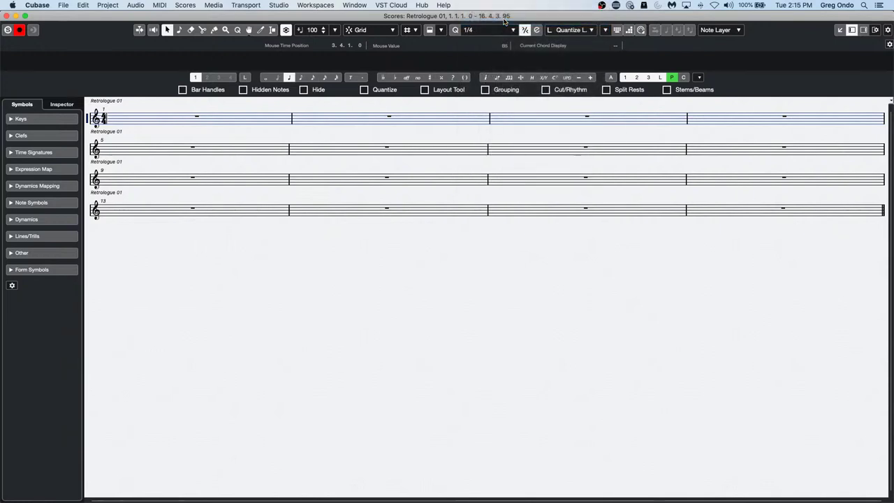
Step: Dismiss the Barline palette, activate Step Input and enter eight quarter notes in the score's first two bars
{"action": "double_click", "coordinate": [95, 120]}
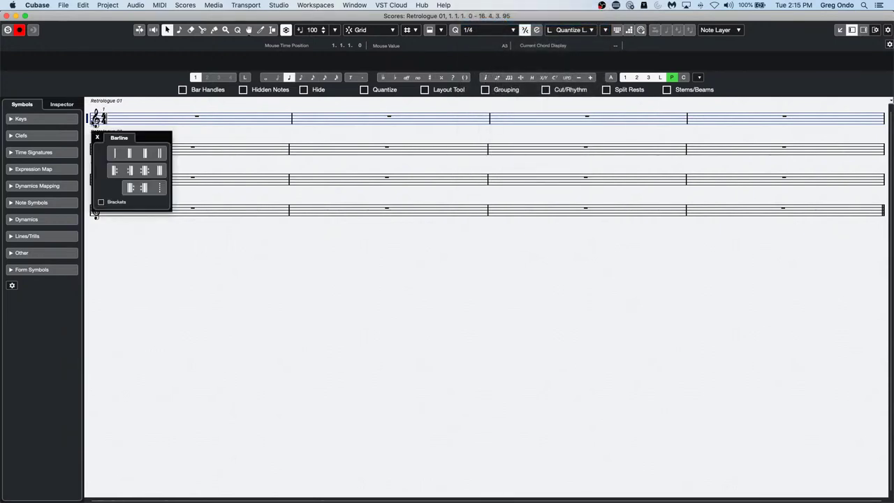
{"action": "left_click", "coordinate": [137, 112]}
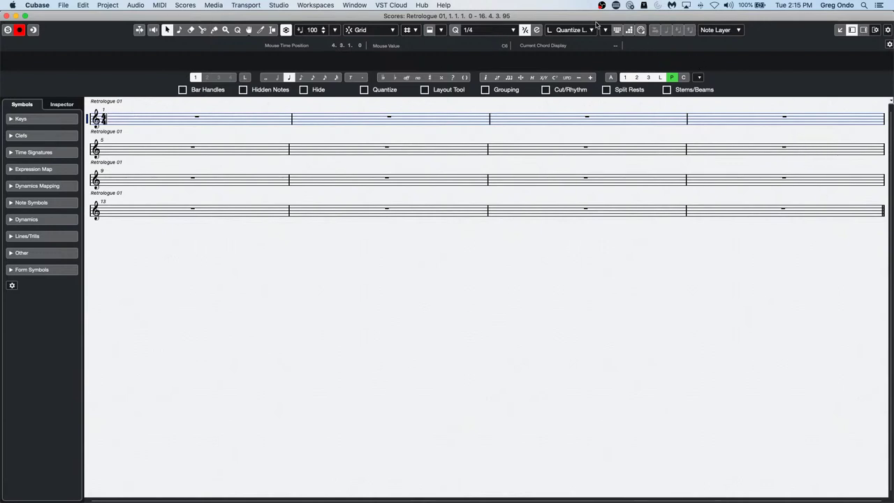
{"action": "left_click", "coordinate": [627, 31]}
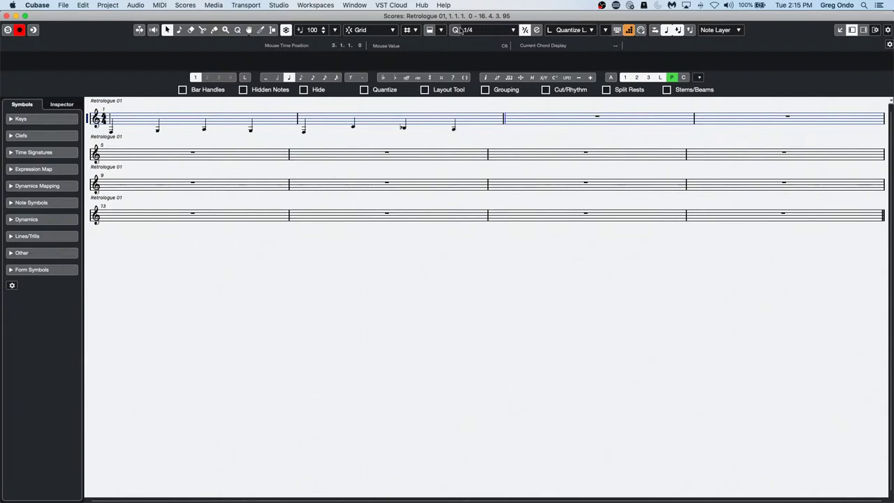
Step: Set the quantize value to 1/8 and step-enter eighth notes through bar 3 into bar 4
{"action": "left_click", "coordinate": [480, 30]}
{"action": "left_click", "coordinate": [480, 49]}
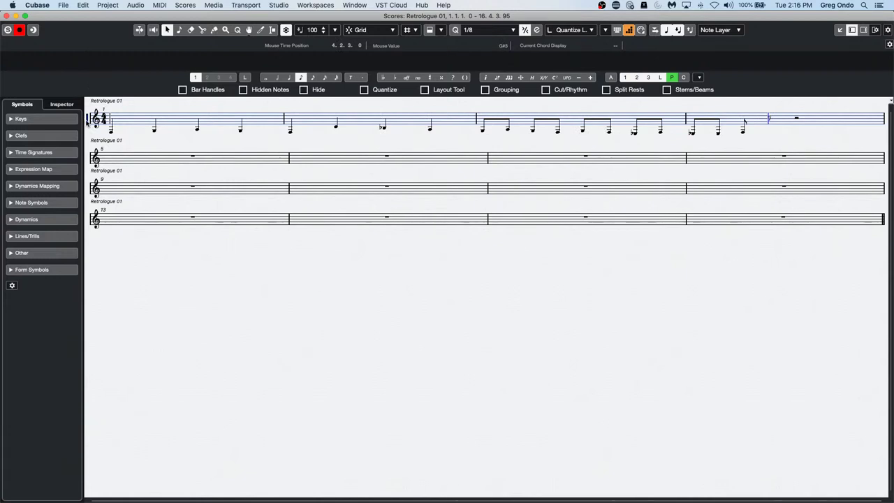
Step: Set the Retrologue staff's mode to Split with split point C3, apply it and play the score
{"action": "double_click", "coordinate": [87, 120]}
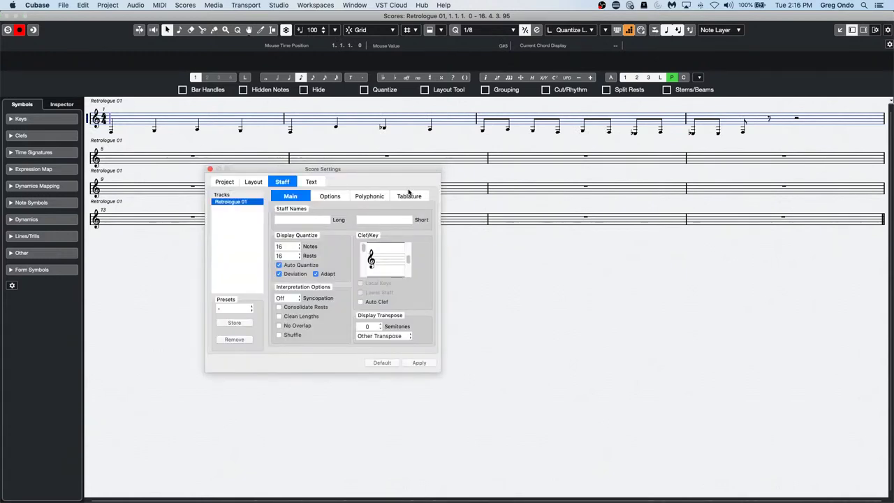
{"action": "left_click", "coordinate": [368, 196]}
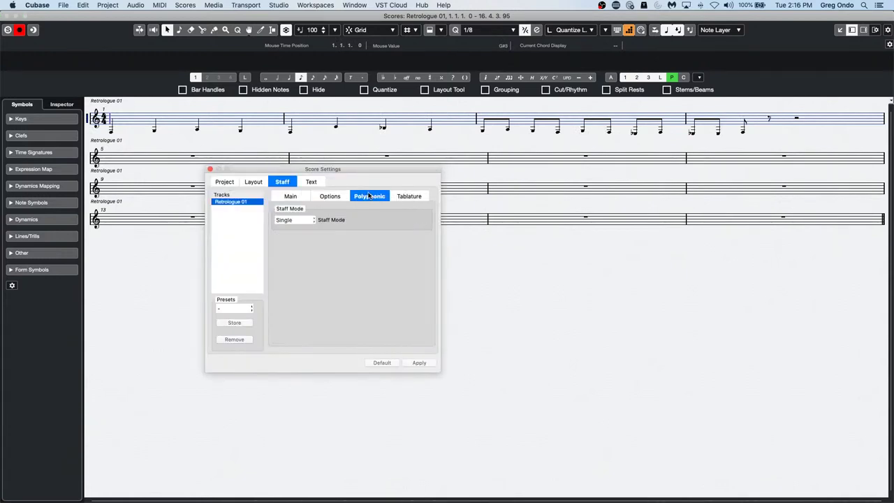
{"action": "left_click", "coordinate": [297, 221]}
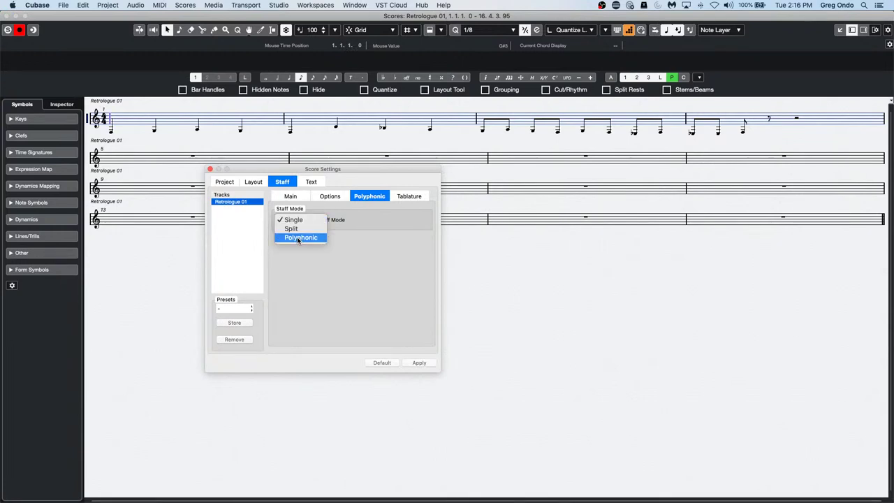
{"action": "left_click", "coordinate": [300, 237]}
{"action": "left_click", "coordinate": [293, 220]}
{"action": "left_click", "coordinate": [292, 210]}
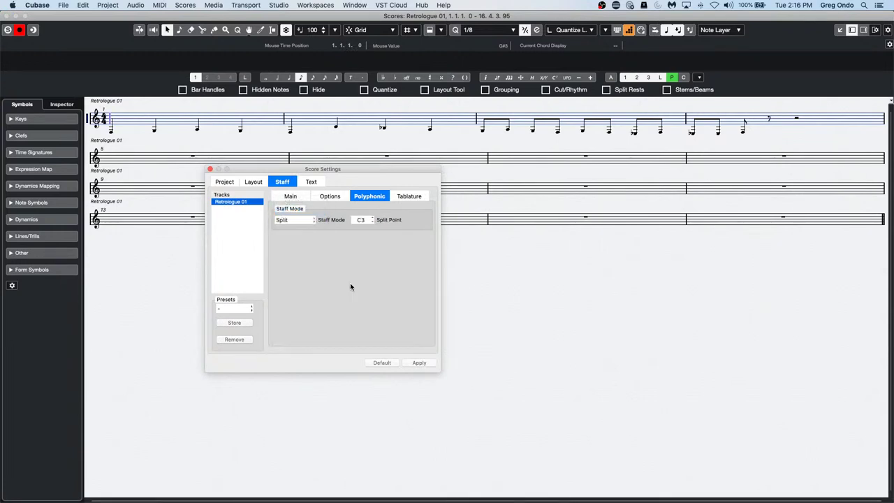
{"action": "left_click", "coordinate": [418, 364]}
{"action": "left_click", "coordinate": [382, 363]}
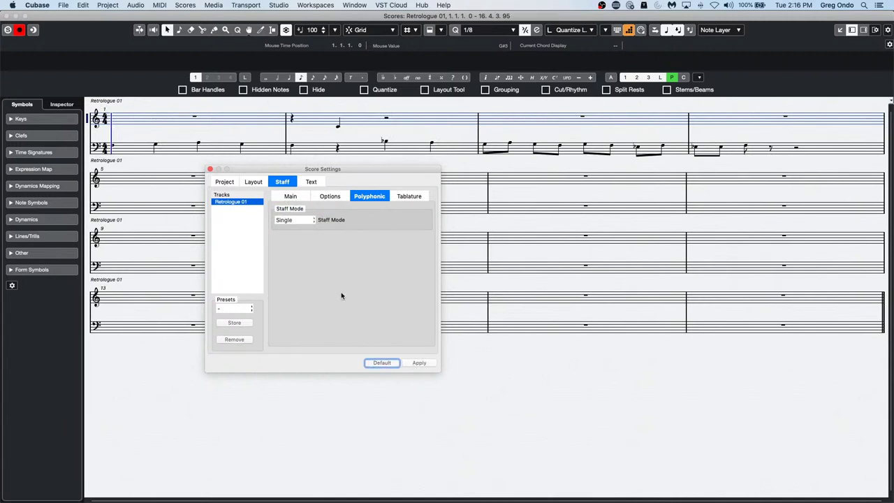
{"action": "left_click", "coordinate": [210, 169]}
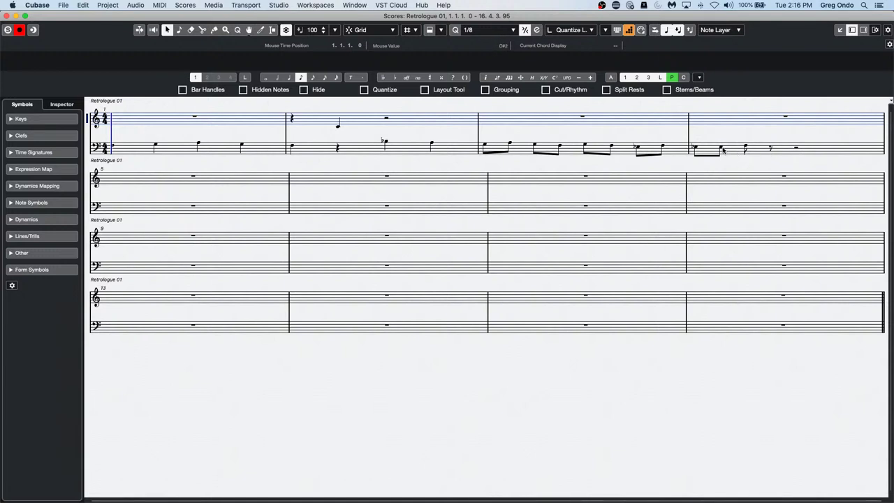
{"action": "key", "text": "space"}
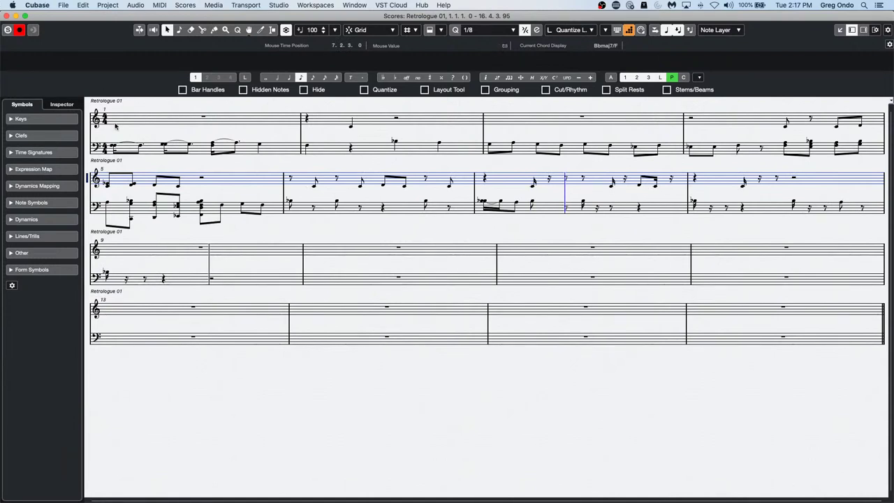
Step: Set the Retrologue staff's display quantize to 4 for both notes and rests in its main score settings
{"action": "double_click", "coordinate": [89, 120]}
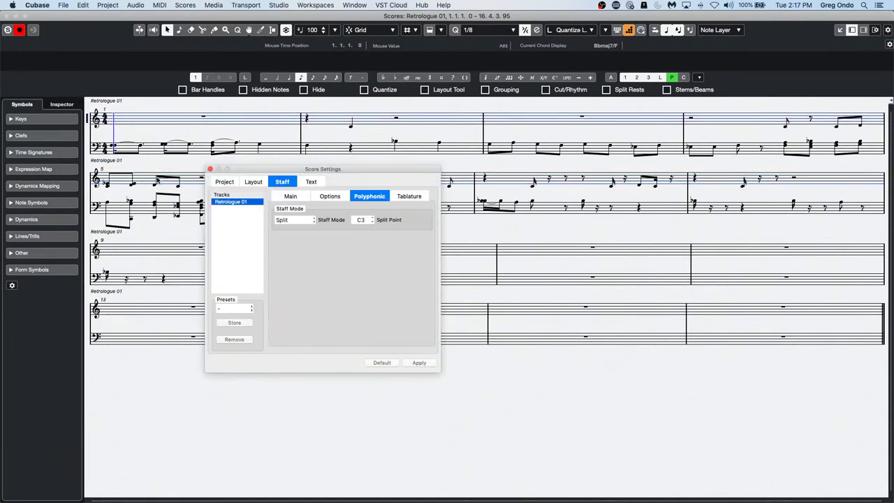
{"action": "left_click", "coordinate": [286, 198]}
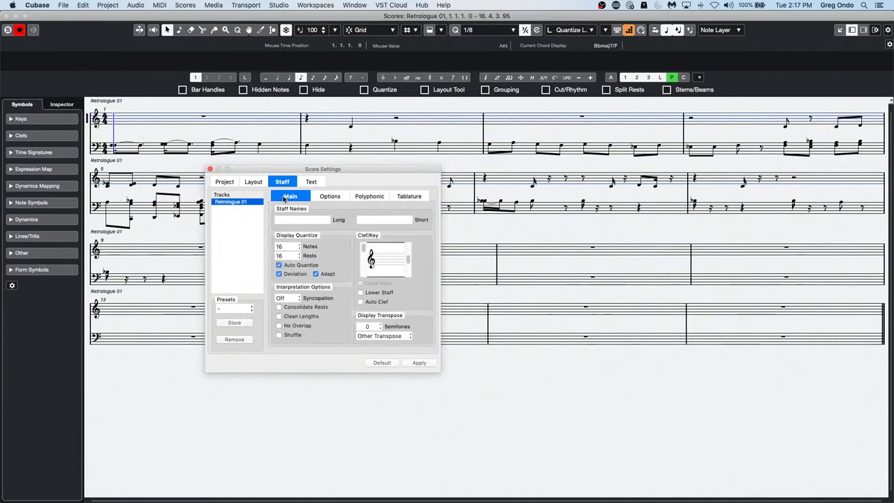
{"action": "left_click", "coordinate": [286, 246]}
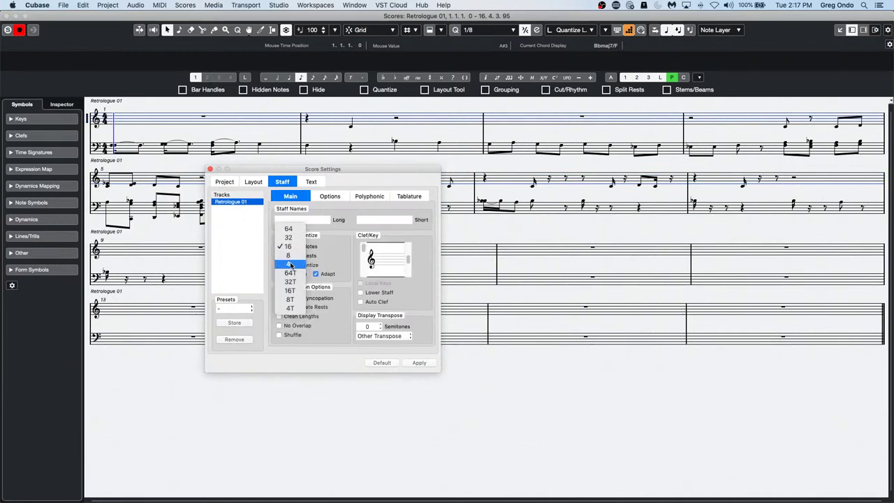
{"action": "left_click", "coordinate": [290, 259]}
{"action": "left_click", "coordinate": [290, 256]}
{"action": "left_click", "coordinate": [291, 275]}
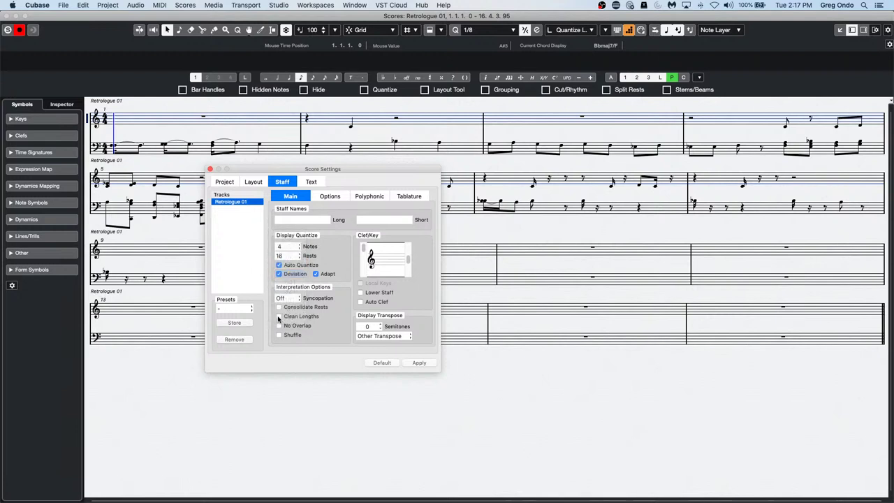
Step: Enable Consolidate Rests, Clean Lengths, No Overlap and Shuffle for the staff, apply the settings and close them
{"action": "left_click", "coordinate": [279, 307]}
{"action": "left_click", "coordinate": [279, 316]}
{"action": "left_click", "coordinate": [279, 325]}
{"action": "left_click", "coordinate": [278, 335]}
{"action": "left_click", "coordinate": [419, 363]}
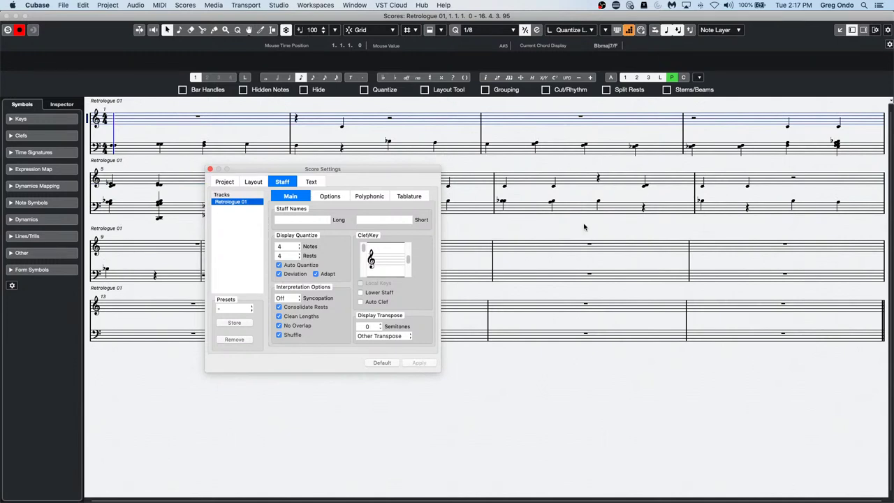
{"action": "left_click", "coordinate": [211, 169]}
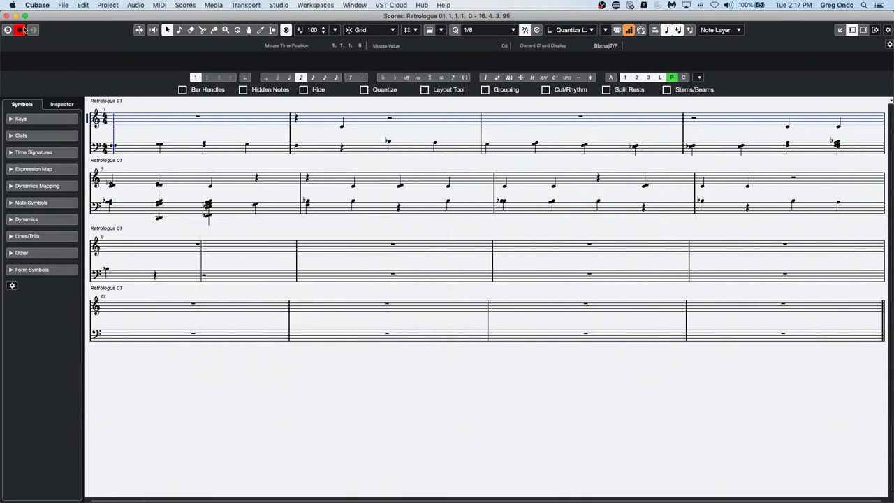
Step: Close the separate Score and Key Editor windows and make a test recording on the Retrologue track with the cycle active
{"action": "left_click", "coordinate": [7, 16]}
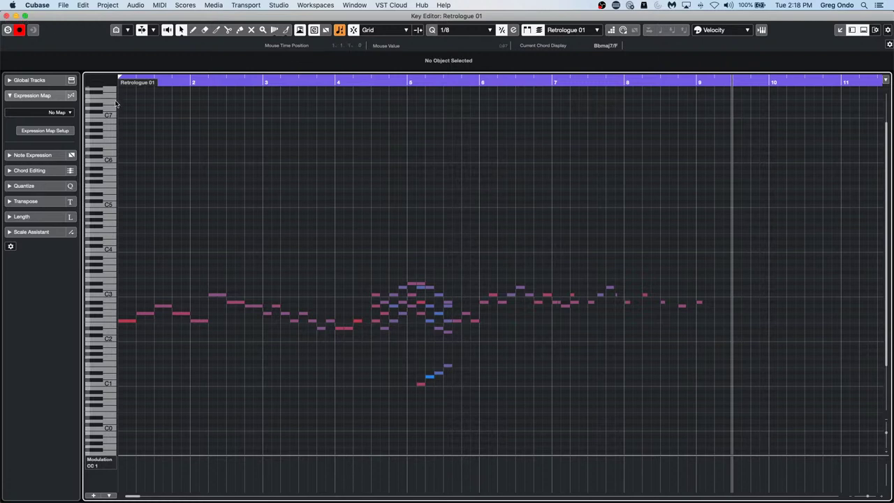
{"action": "left_click", "coordinate": [8, 15]}
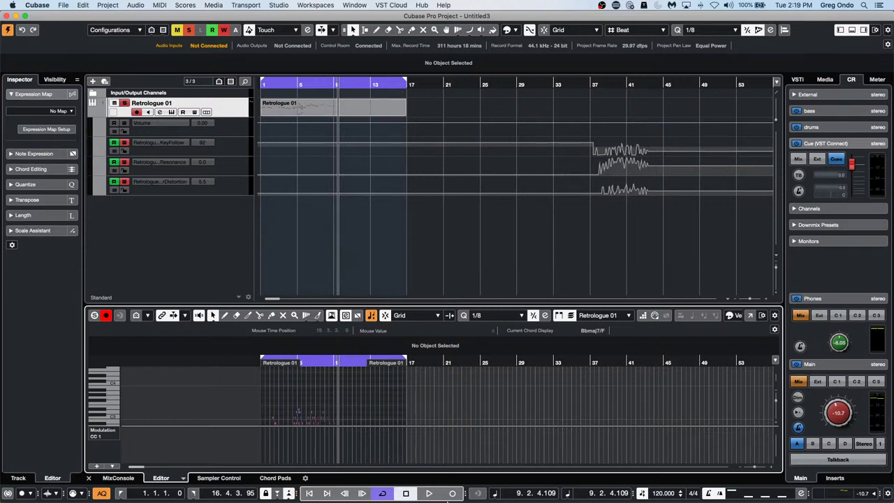
{"action": "key", "text": "space"}
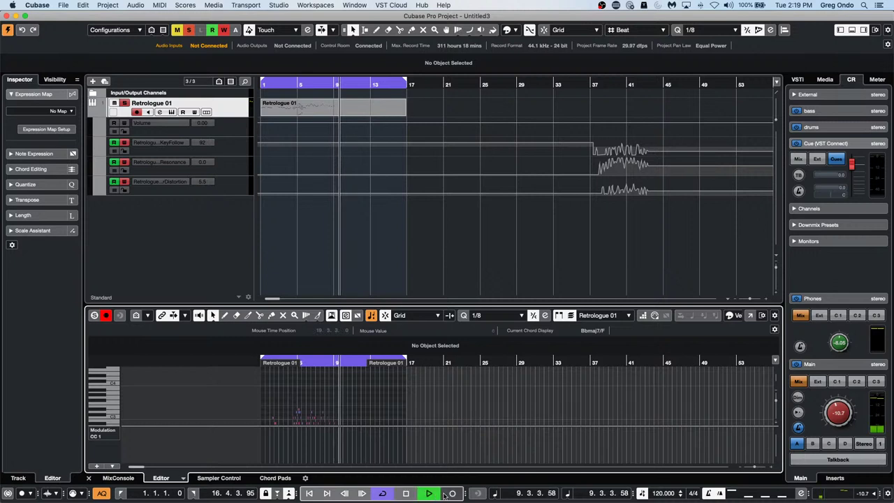
{"action": "left_click", "coordinate": [452, 493]}
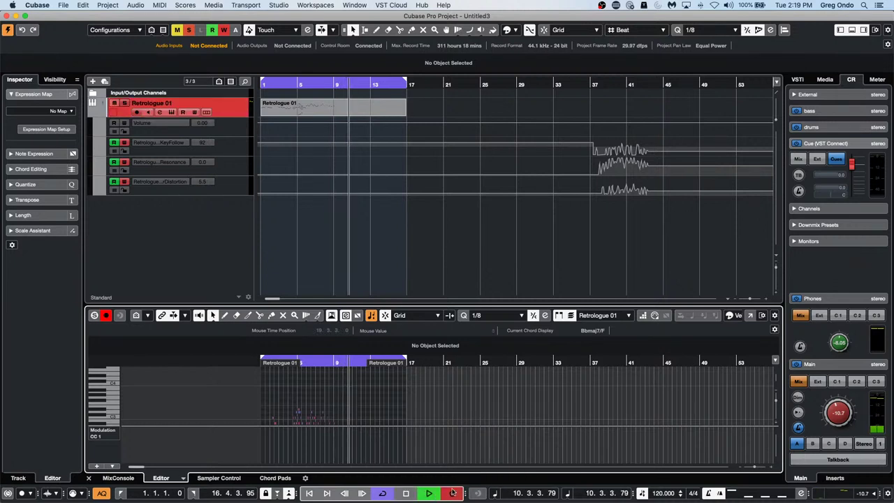
{"action": "left_click", "coordinate": [387, 87]}
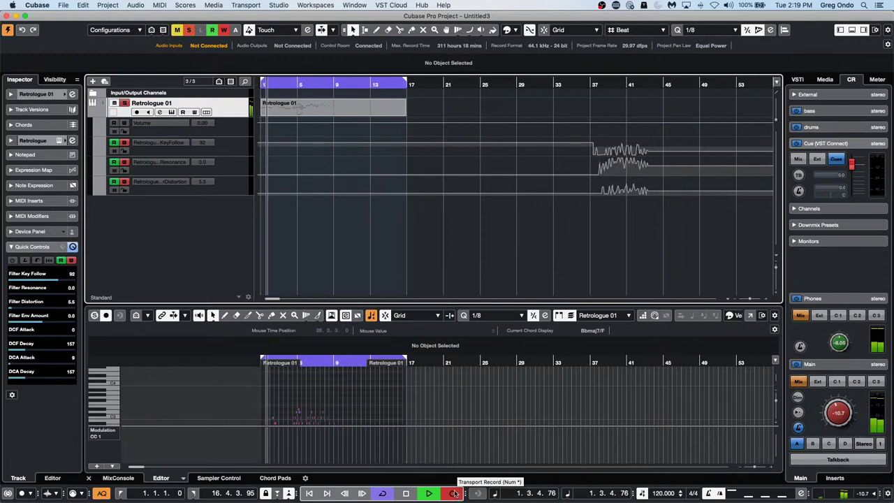
{"action": "key", "text": "space"}
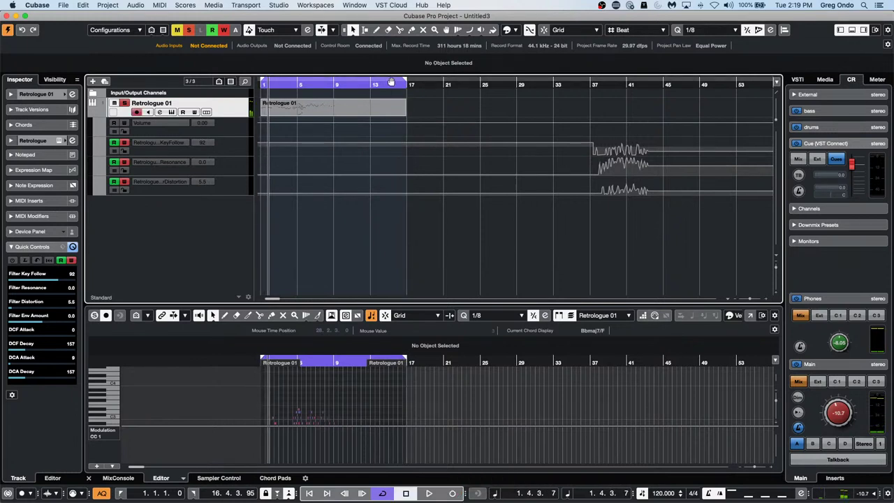
Step: Record from about bar 15 past the right locator with the cycle off, and disable Punch Out
{"action": "left_click_drag", "start_coordinate": [390, 82], "coordinate": [389, 91]}
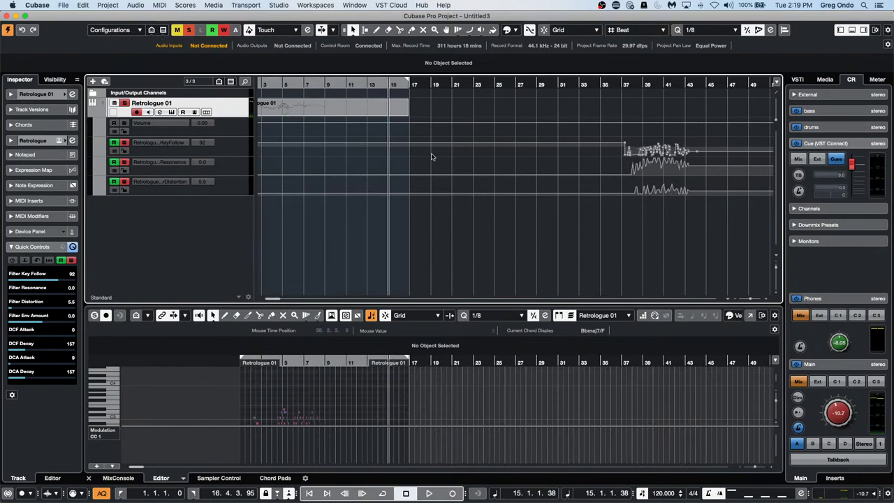
{"action": "left_click", "coordinate": [428, 493]}
{"action": "left_click", "coordinate": [451, 493]}
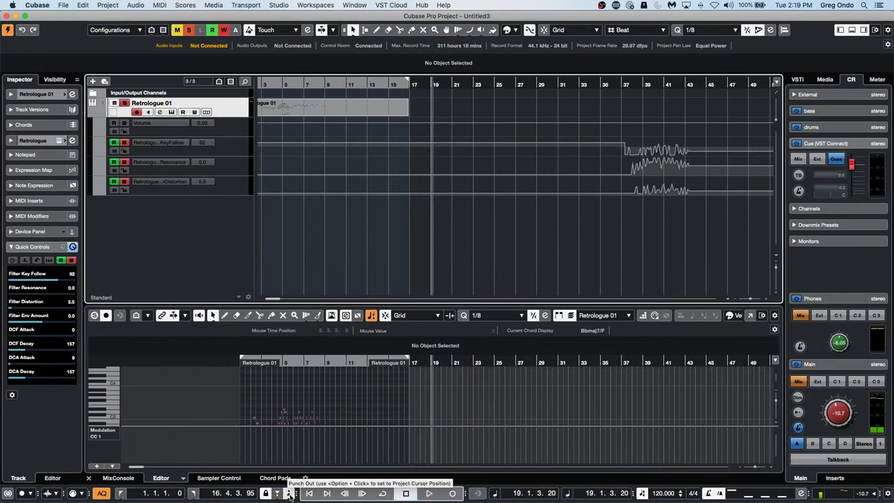
{"action": "left_click", "coordinate": [289, 494]}
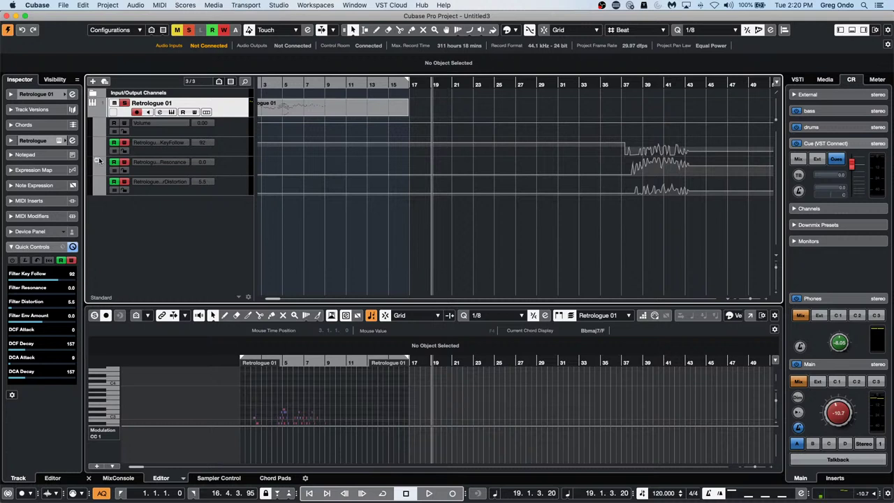
Step: Add a stereo audio track using UR24C Input 1 below the Retrologue track and solo it
{"action": "right_click", "coordinate": [234, 105]}
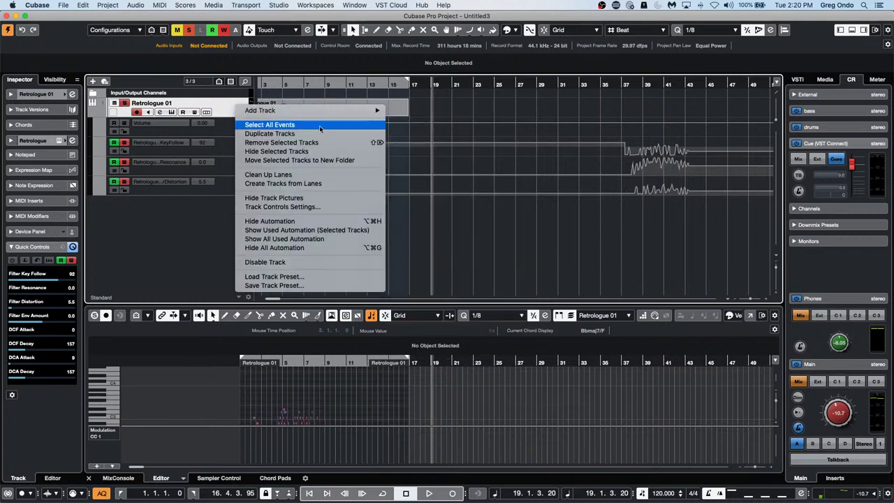
{"action": "mouse_move", "coordinate": [333, 110]}
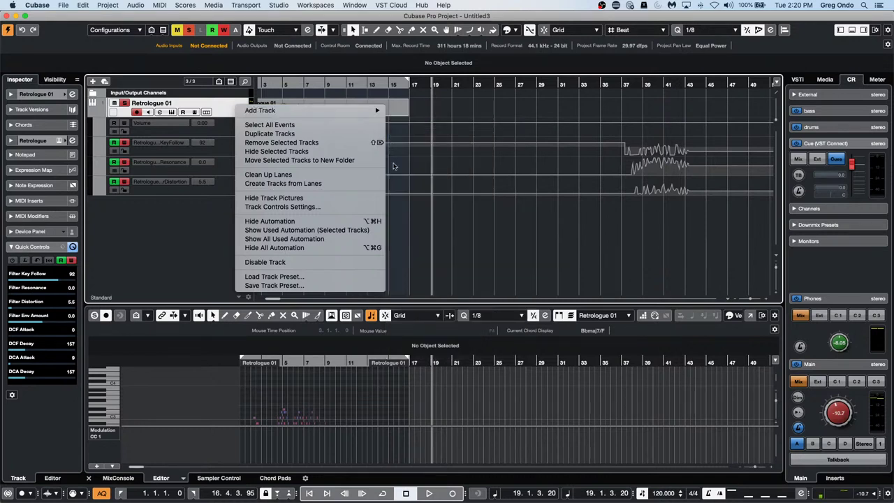
{"action": "left_click", "coordinate": [419, 112]}
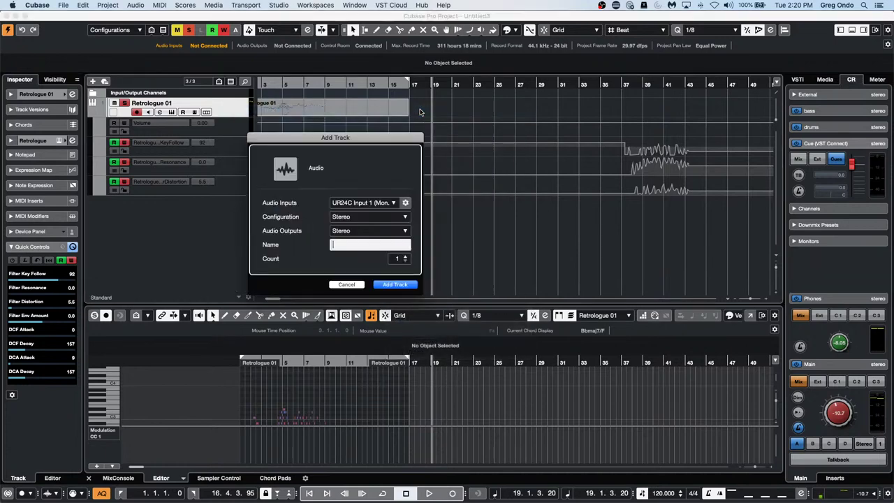
{"action": "left_click", "coordinate": [413, 285]}
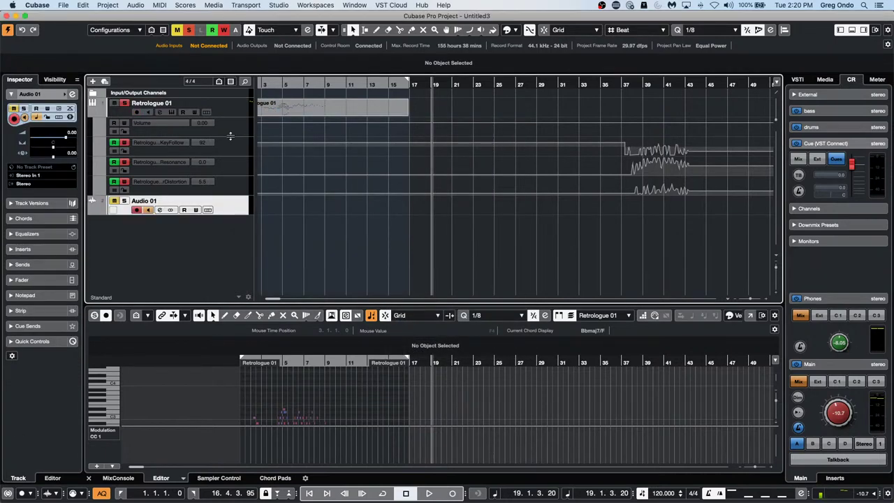
{"action": "left_click", "coordinate": [124, 201]}
Step: Add a second stereo audio track below the soloed audio track
{"action": "right_click", "coordinate": [229, 207]}
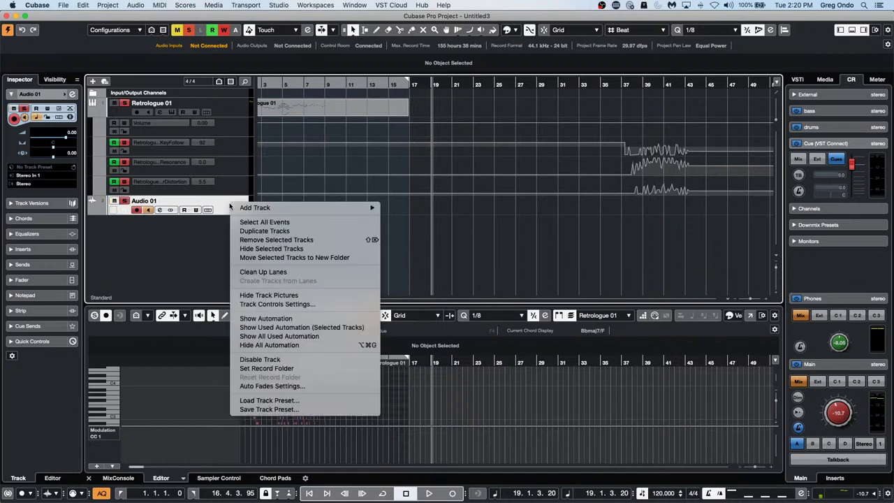
{"action": "mouse_move", "coordinate": [279, 208]}
{"action": "left_click", "coordinate": [444, 208]}
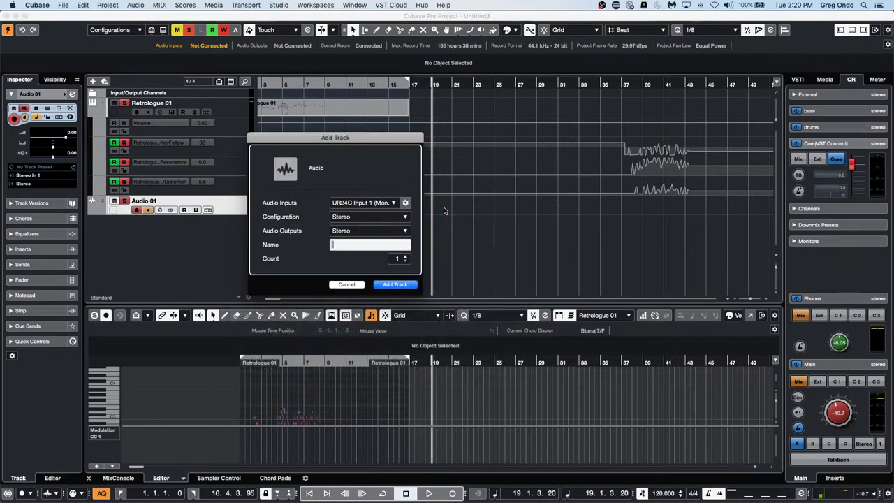
{"action": "left_click", "coordinate": [409, 284]}
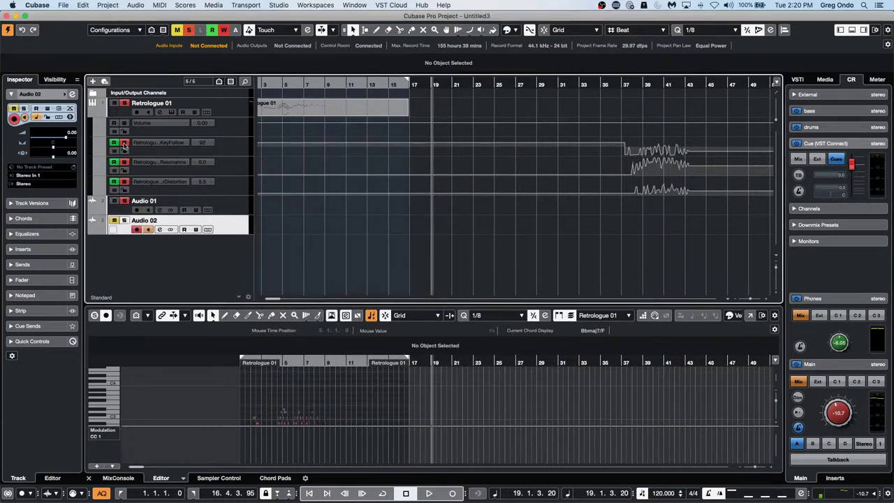
Step: Load VST Amp Rack from the Distortion effects into the second audio track's first insert slot
{"action": "left_click", "coordinate": [42, 249]}
{"action": "left_click", "coordinate": [51, 174]}
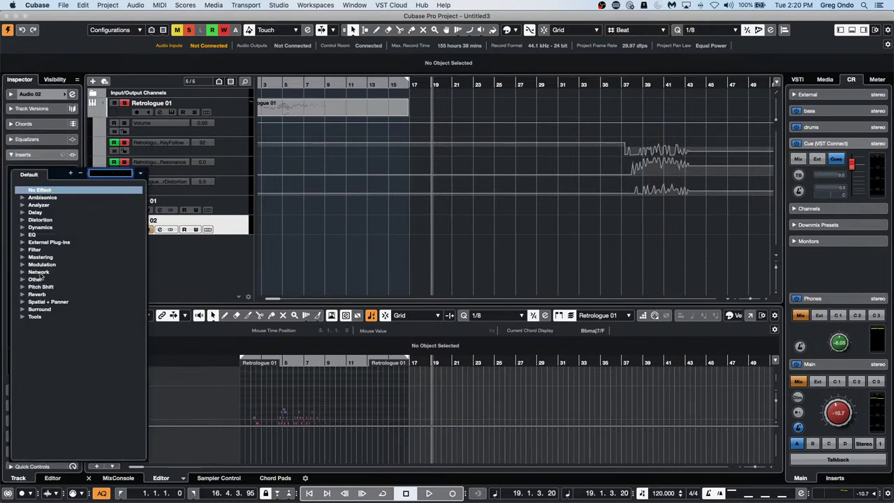
{"action": "left_click", "coordinate": [21, 221]}
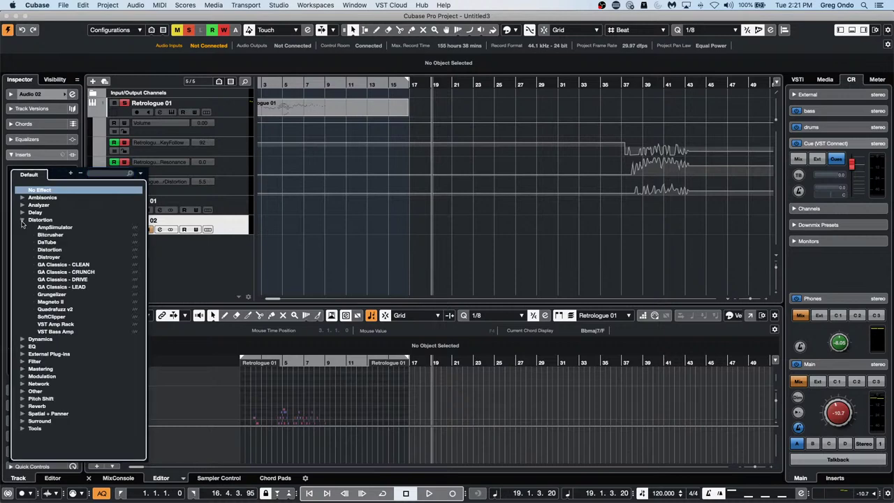
{"action": "left_click", "coordinate": [72, 325]}
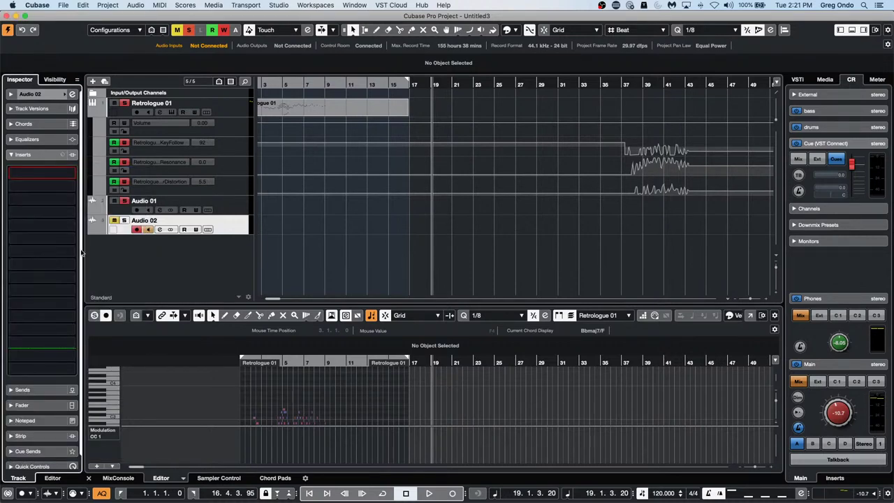
Step: Load VST Amp Rack from the Distortion effects into the second audio track's second insert slot
{"action": "left_click", "coordinate": [72, 188]}
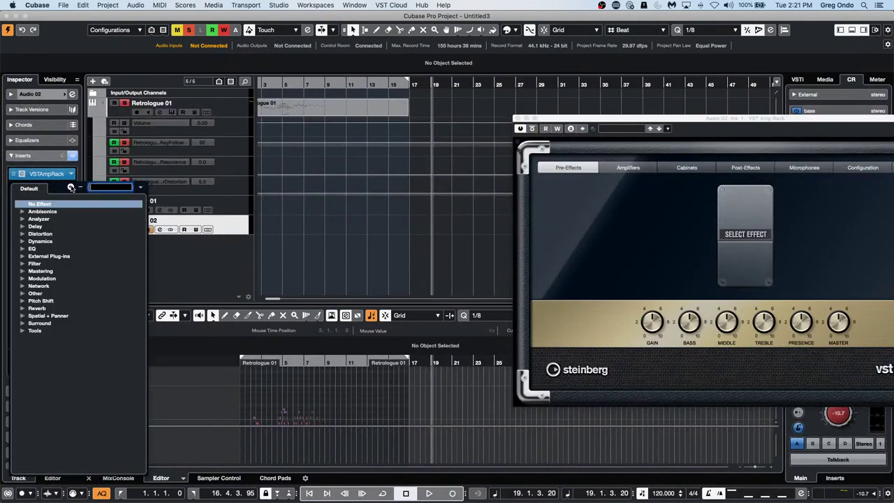
{"action": "left_click", "coordinate": [23, 234]}
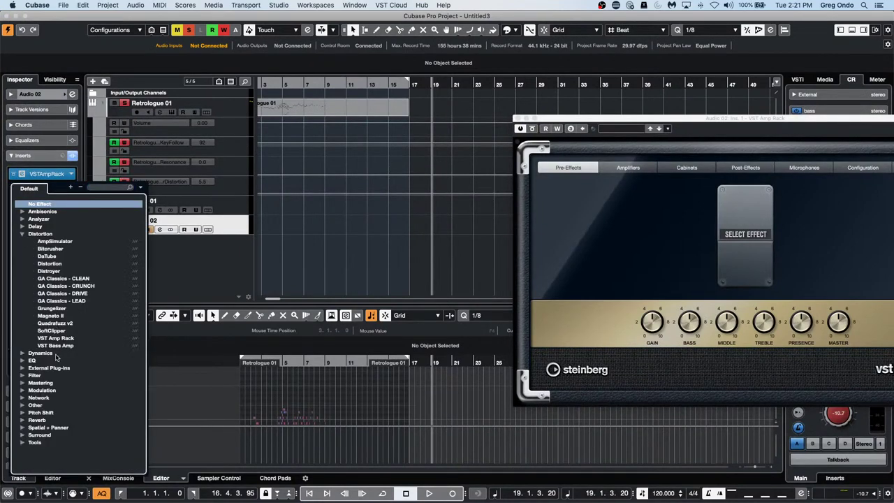
{"action": "left_click", "coordinate": [65, 339]}
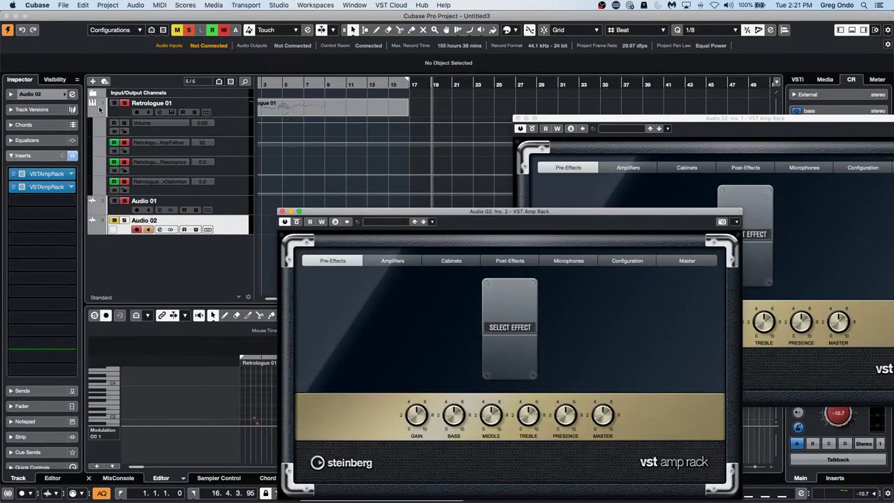
Step: Open the Channel Settings of the Audio 02 track, view its insert routing, and return to the inserts list
{"action": "left_click", "coordinate": [72, 94]}
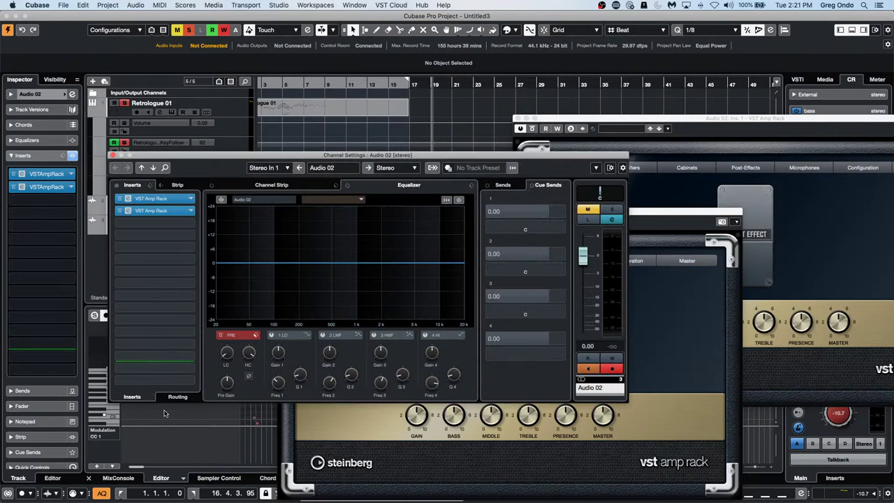
{"action": "left_click", "coordinate": [185, 396]}
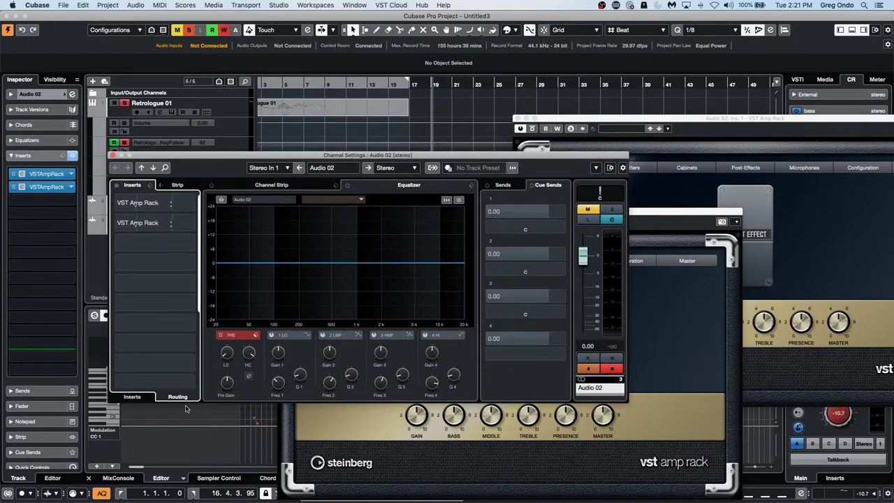
{"action": "left_click", "coordinate": [140, 396]}
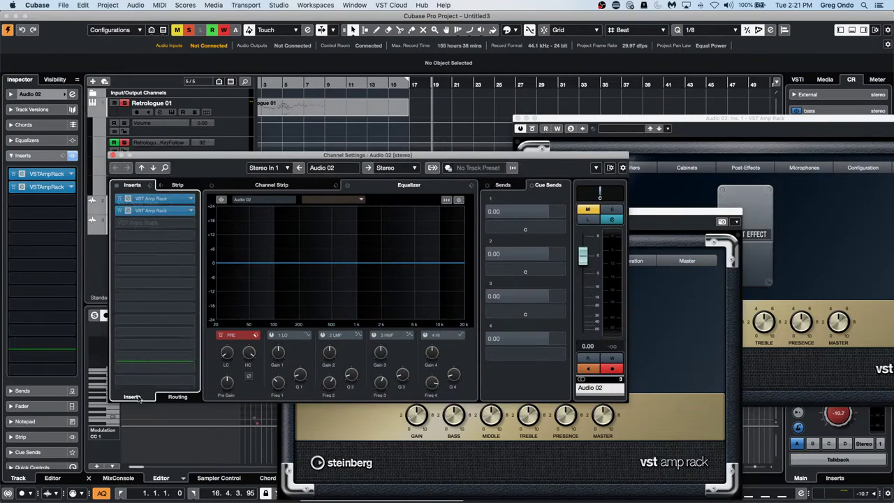
Step: Reopen the first insert's VST Amp Rack and select the Deluxe amplifier model
{"action": "left_click", "coordinate": [157, 201]}
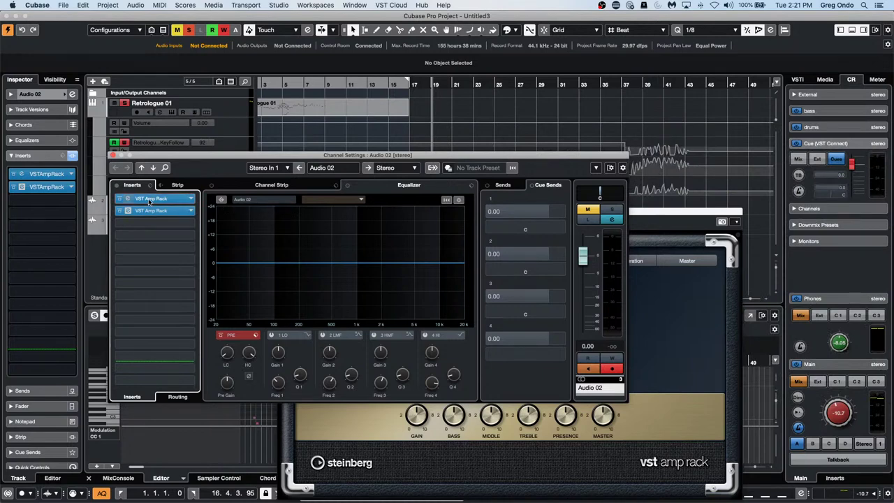
{"action": "left_click", "coordinate": [150, 201]}
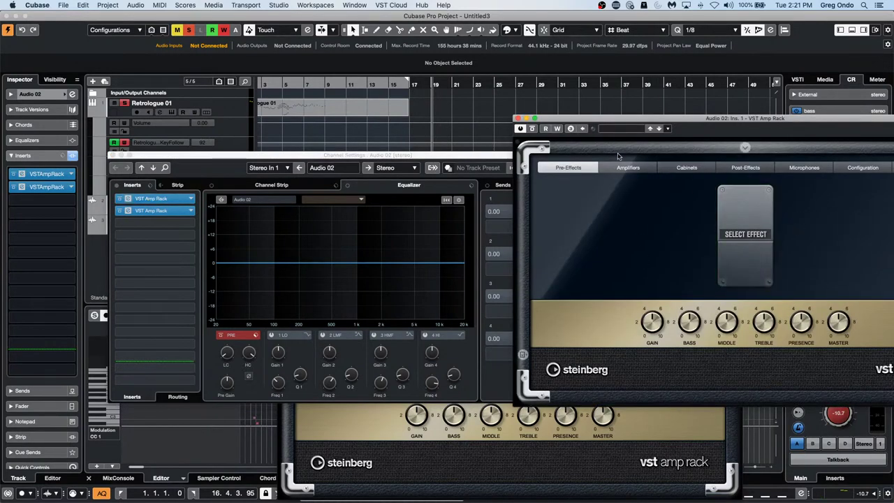
{"action": "left_click", "coordinate": [636, 169]}
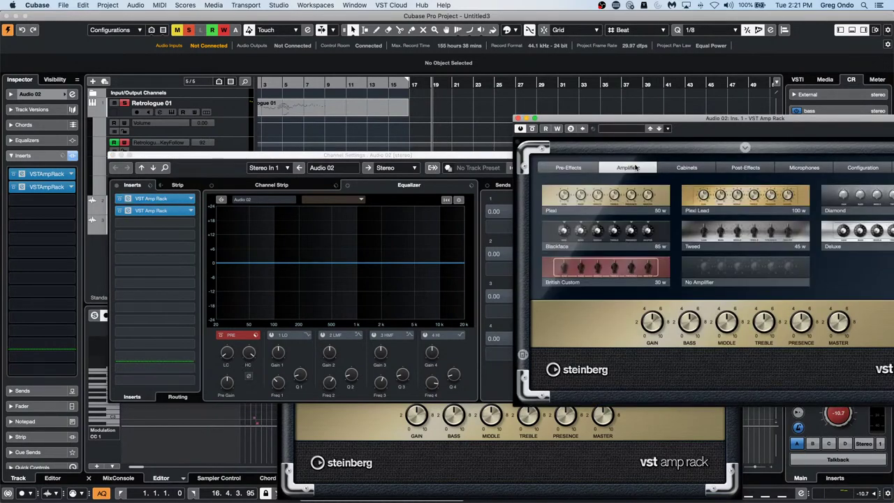
{"action": "left_click", "coordinate": [875, 243]}
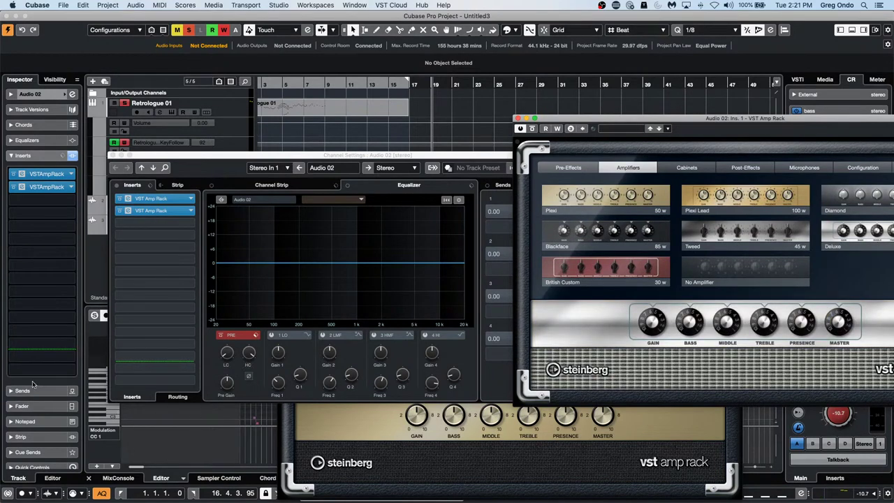
Step: Bring the second insert's VST Amp Rack editor to the front from the Audio 02 channel settings
{"action": "left_click", "coordinate": [169, 219]}
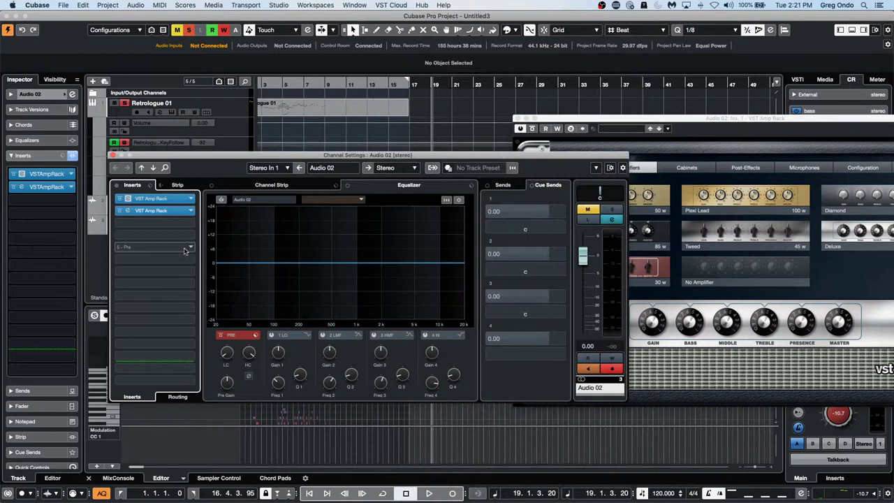
{"action": "left_click", "coordinate": [160, 211]}
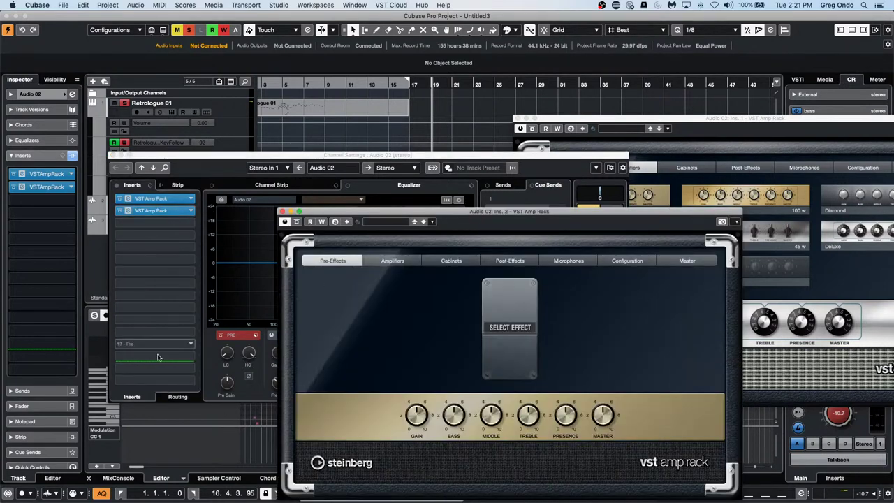
Step: Set the insert routing of both VST Amp Rack slots on Audio 02 to Mono
{"action": "left_click", "coordinate": [178, 397]}
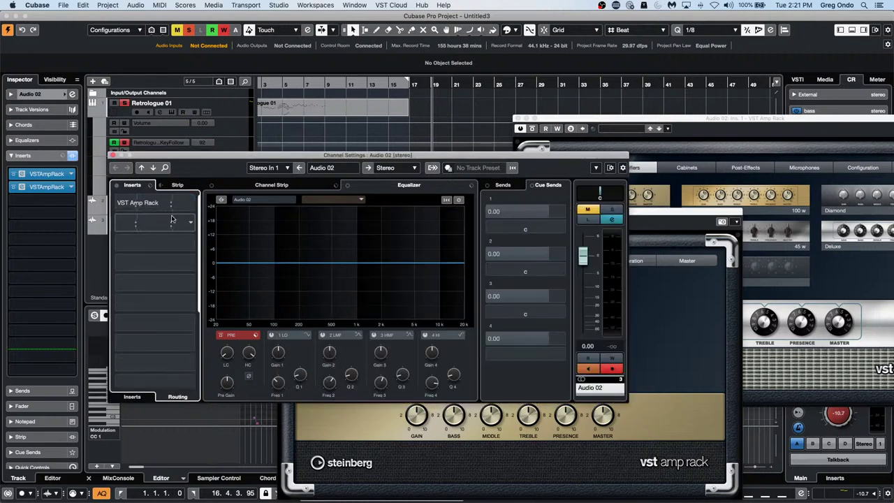
{"action": "left_click", "coordinate": [193, 203]}
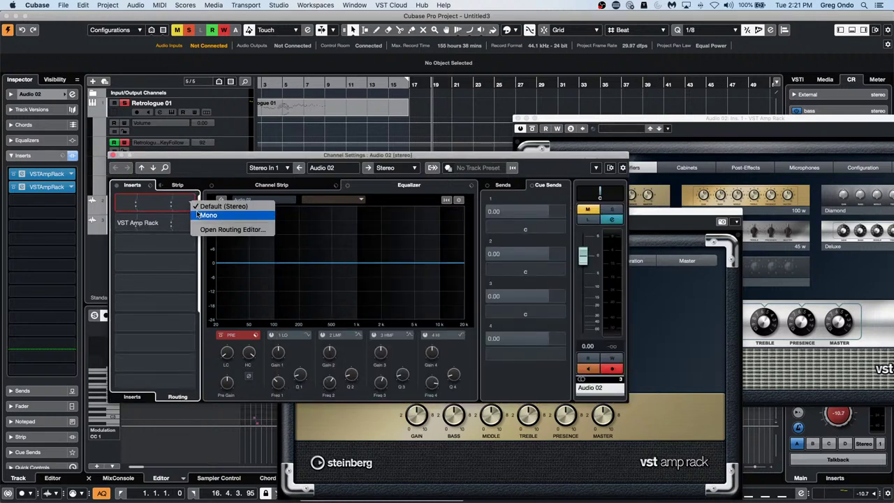
{"action": "left_click", "coordinate": [204, 215]}
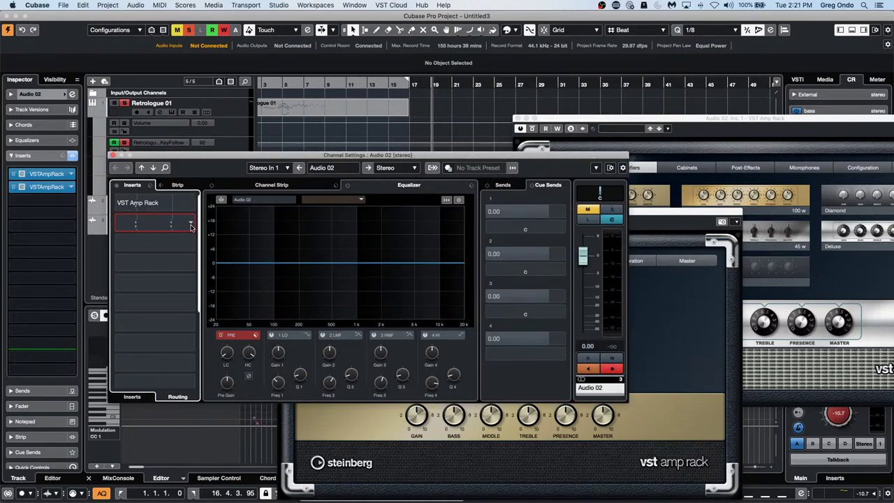
{"action": "left_click", "coordinate": [190, 227]}
{"action": "left_click", "coordinate": [208, 240]}
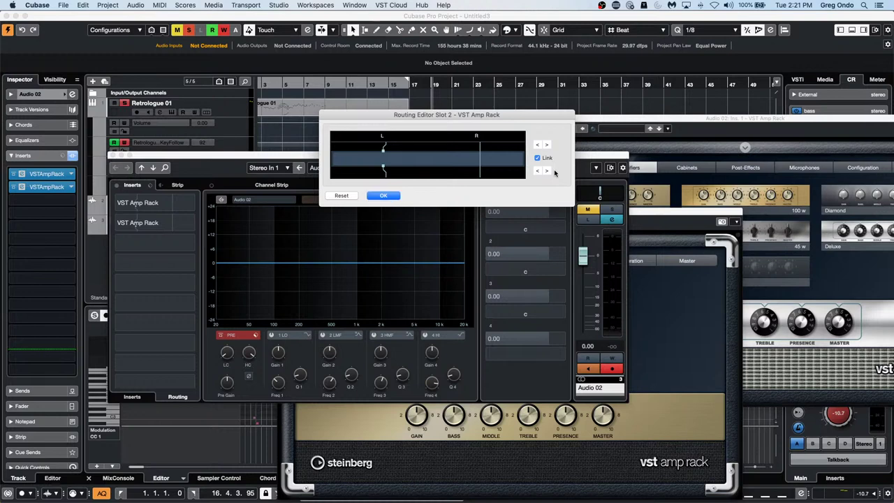
Step: Route the second VST Amp Rack's input and output to the right channel with Link disabled
{"action": "left_click", "coordinate": [537, 145]}
{"action": "left_click", "coordinate": [375, 196]}
{"action": "left_click", "coordinate": [537, 158]}
{"action": "left_click", "coordinate": [547, 171]}
{"action": "left_click", "coordinate": [547, 145]}
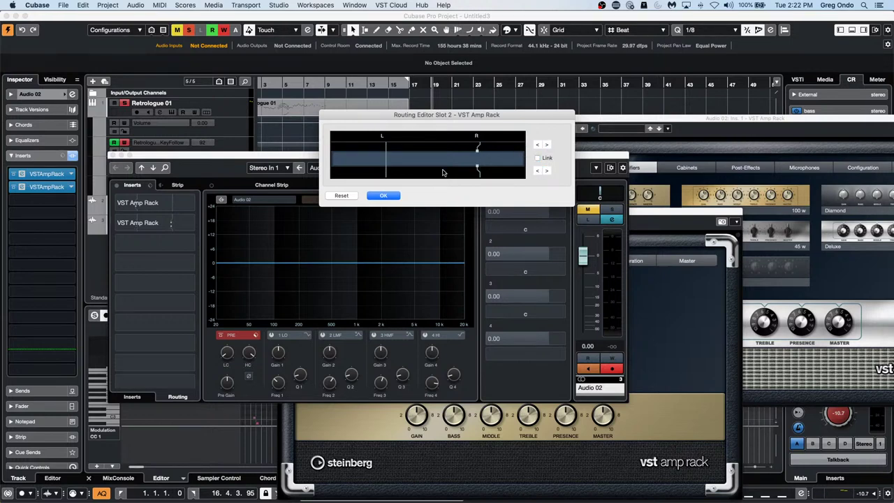
{"action": "left_click", "coordinate": [383, 196]}
Step: Check the channel routing of the first and second VST Amp Rack inserts in the Routing Editor
{"action": "left_click", "coordinate": [149, 205]}
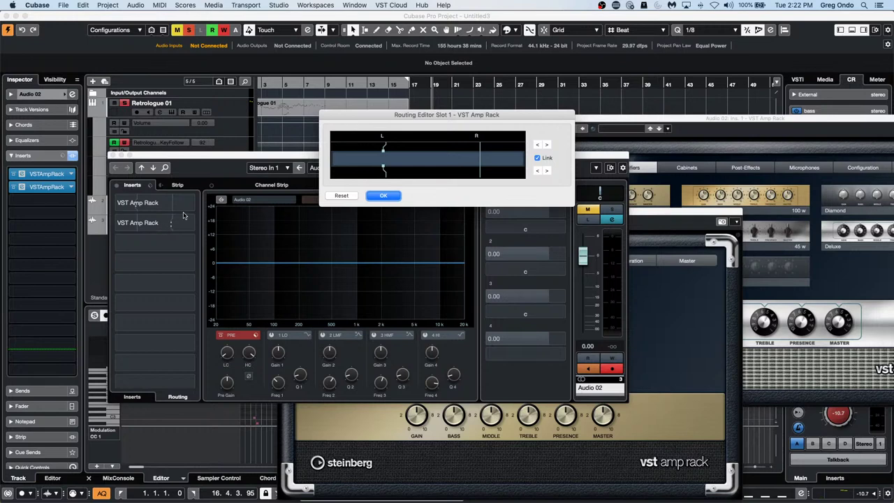
{"action": "left_click", "coordinate": [392, 195]}
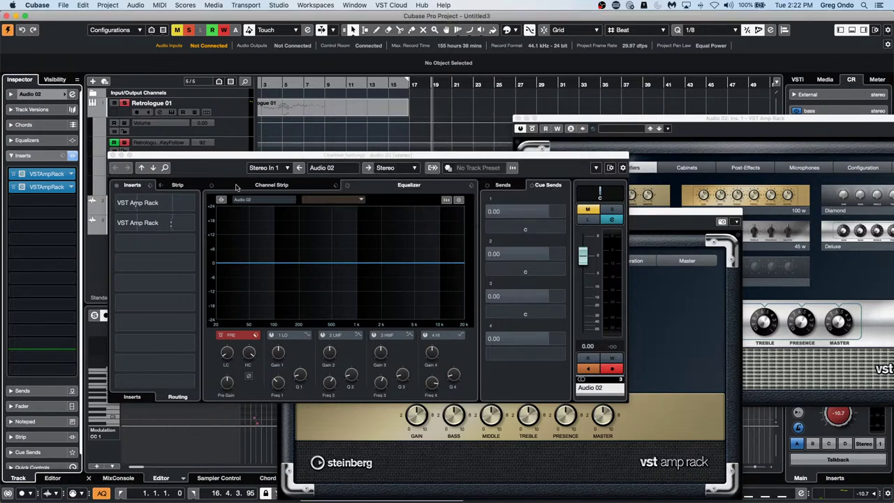
{"action": "left_click", "coordinate": [142, 222]}
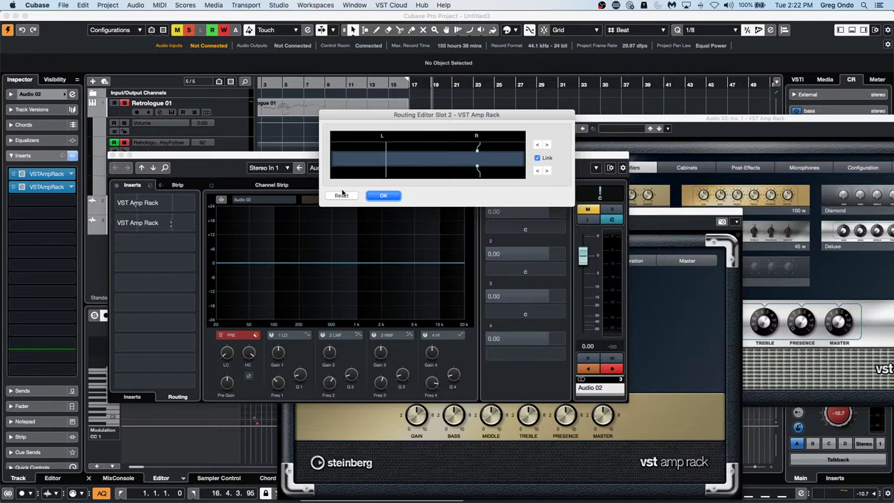
{"action": "left_click", "coordinate": [383, 196]}
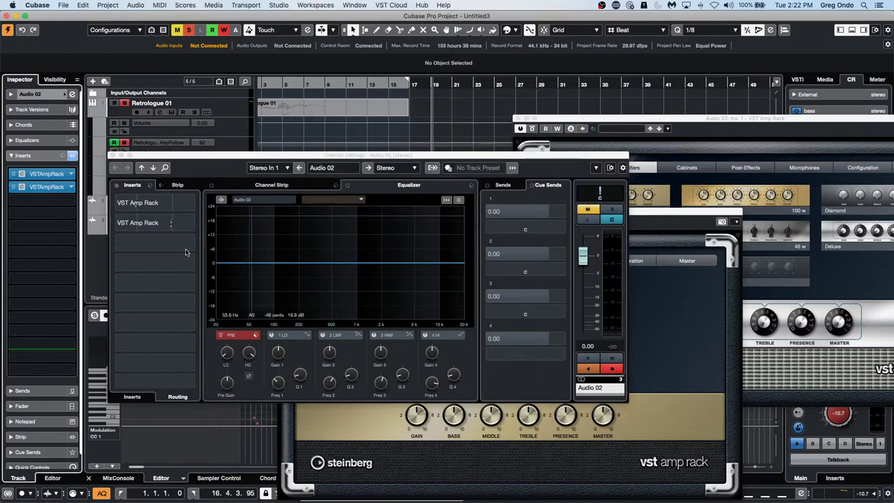
{"action": "left_click", "coordinate": [128, 397]}
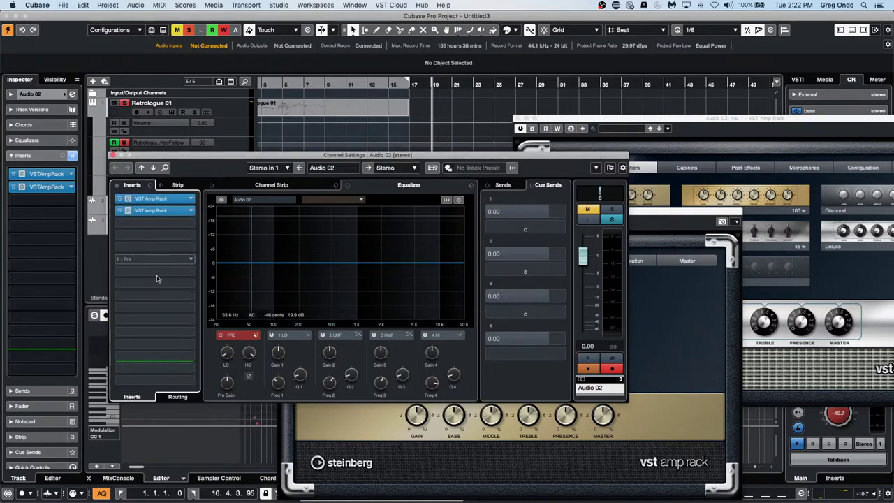
{"action": "left_click", "coordinate": [162, 397]}
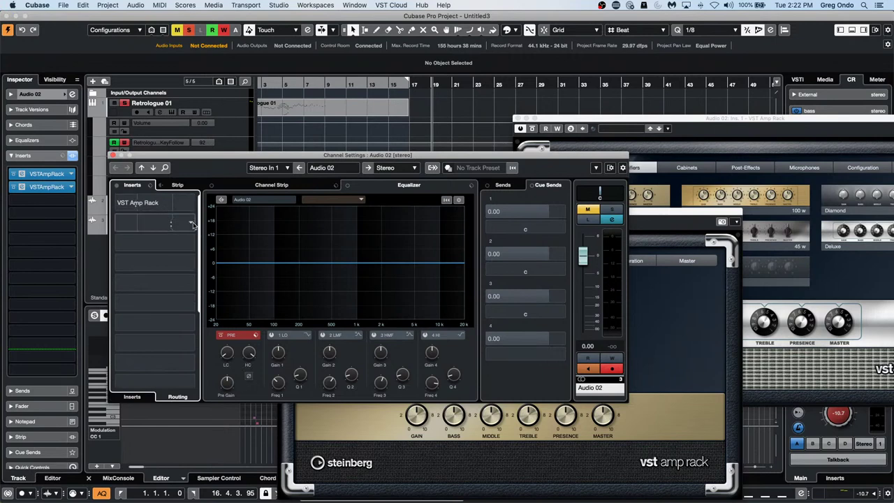
Step: Reset the routing of the second VST Amp Rack insert in its Routing Editor
{"action": "left_click", "coordinate": [192, 224]}
{"action": "left_click", "coordinate": [191, 222]}
{"action": "left_click", "coordinate": [192, 223]}
{"action": "left_click", "coordinate": [164, 226]}
{"action": "left_click", "coordinate": [164, 226]}
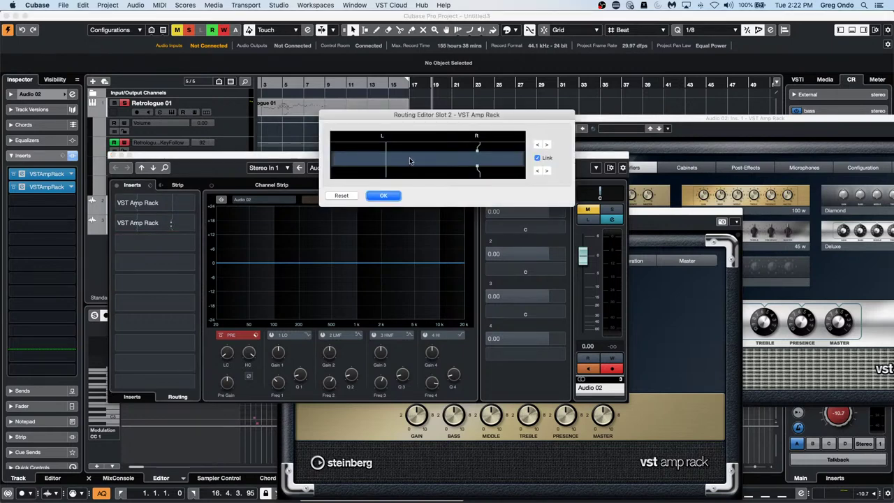
{"action": "left_click", "coordinate": [351, 197]}
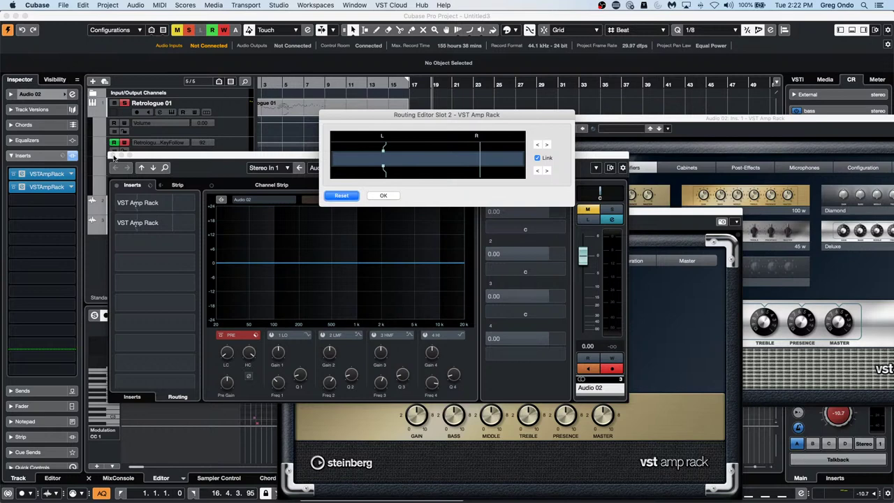
{"action": "left_click", "coordinate": [385, 196]}
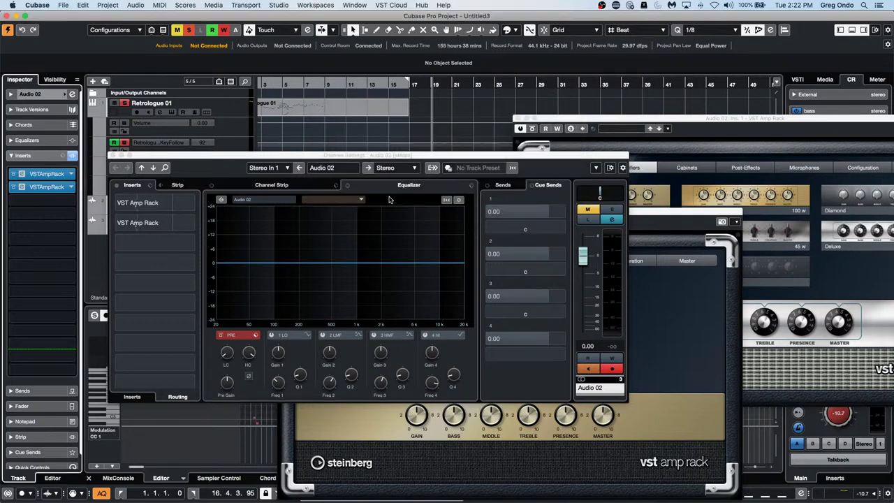
Step: Close the Audio 02 channel settings and open Steinberg Download Assistant
{"action": "left_click", "coordinate": [114, 155]}
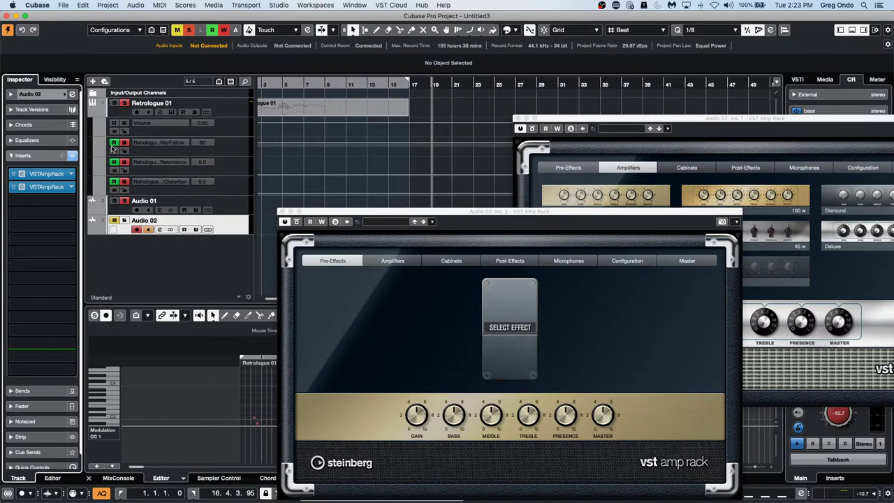
{"action": "mouse_move", "coordinate": [328, 497]}
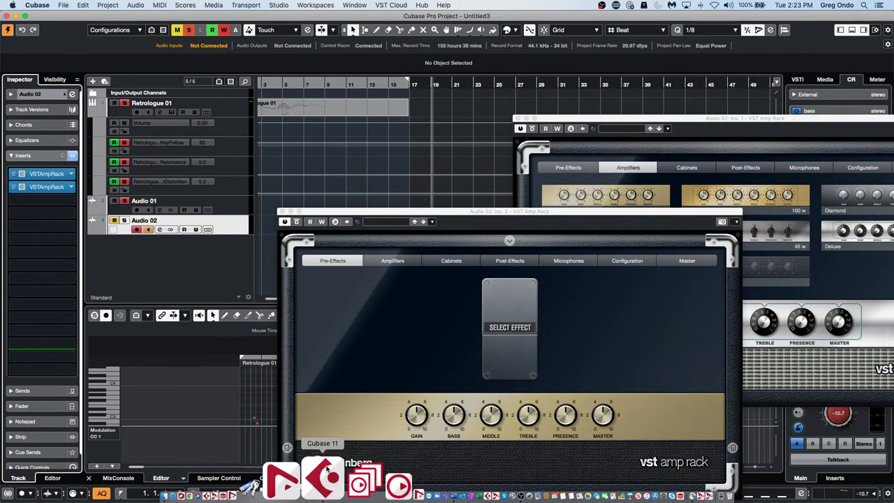
{"action": "left_click", "coordinate": [345, 472]}
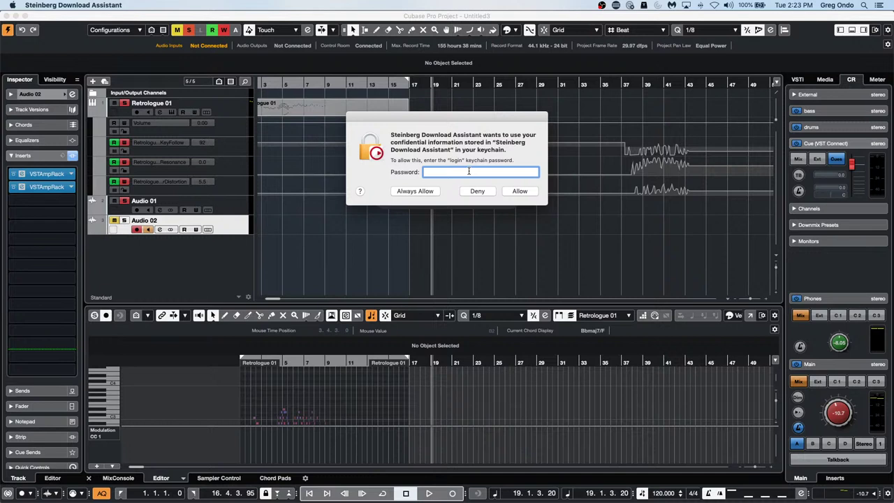
Step: Enter the login keychain password, always allow Steinberg Download Assistant to use the keychain, and dismiss the error
{"action": "left_click", "coordinate": [421, 191]}
{"action": "type", "text": "•••"}
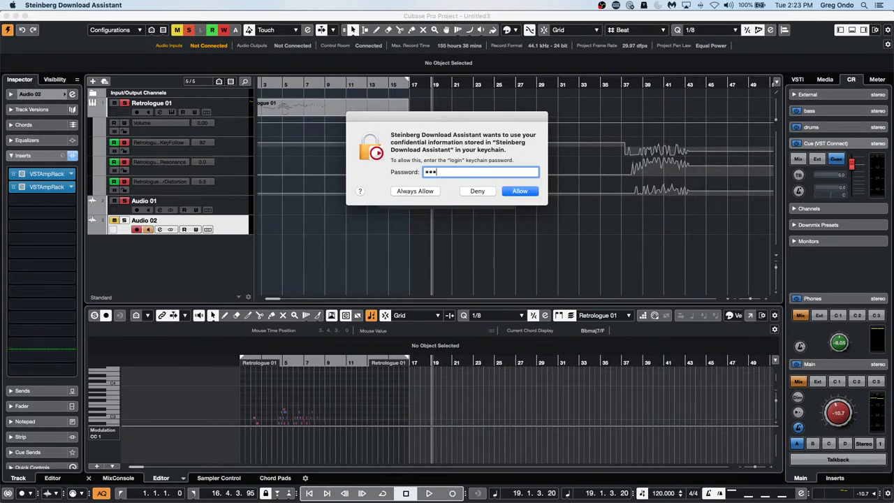
{"action": "type", "text": "•••••"}
{"action": "left_click", "coordinate": [415, 193]}
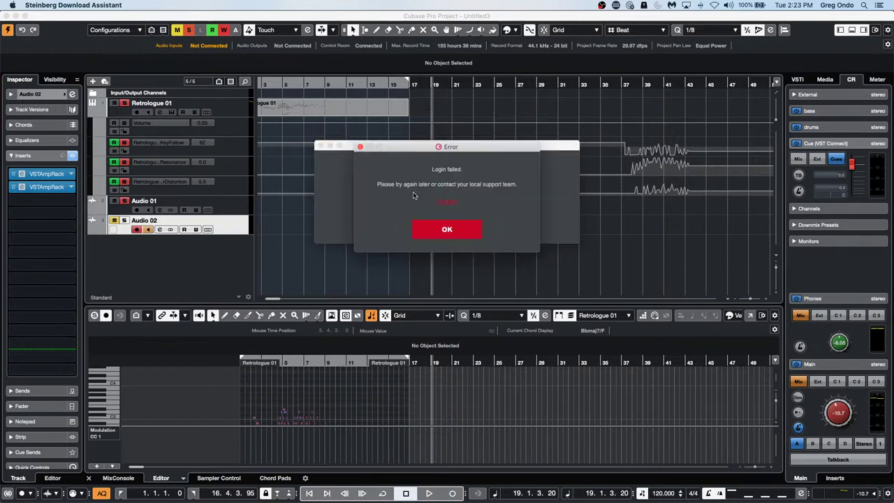
{"action": "left_click", "coordinate": [449, 232]}
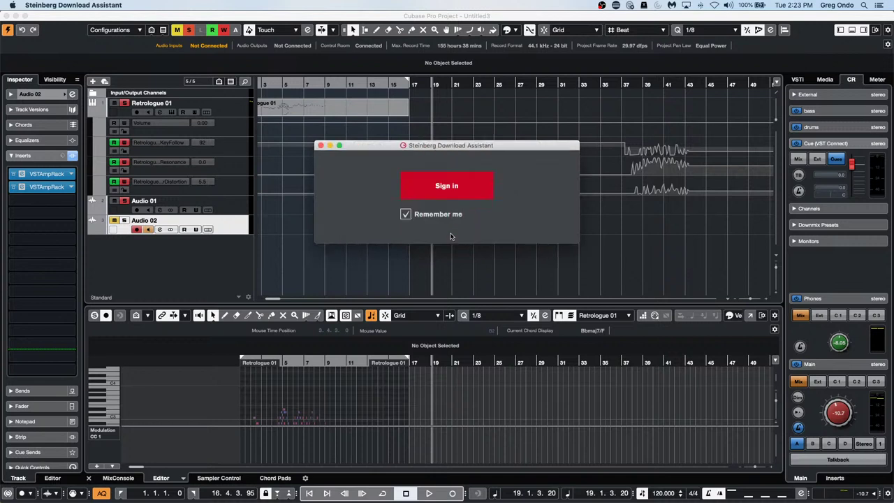
Step: Sign in to the Steinberg ID with the saved e-mail and password, and allow the page to open Steinberg Web Launcher
{"action": "left_click", "coordinate": [455, 186]}
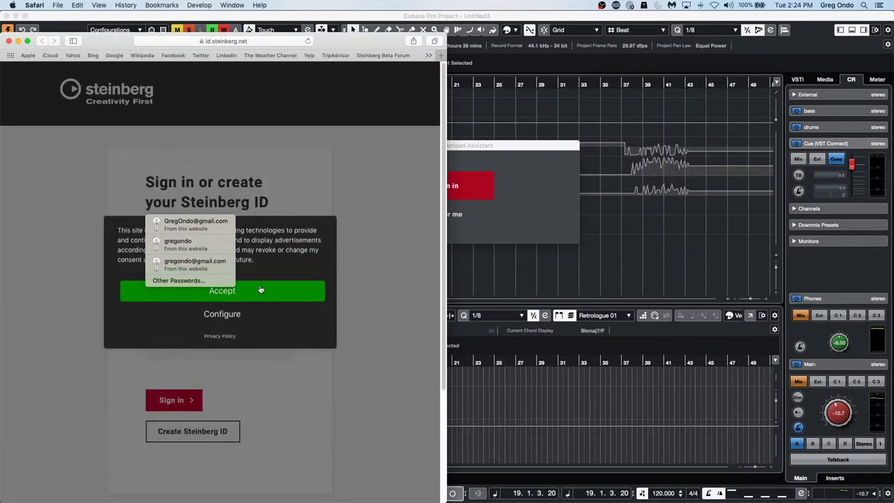
{"action": "left_click", "coordinate": [218, 268]}
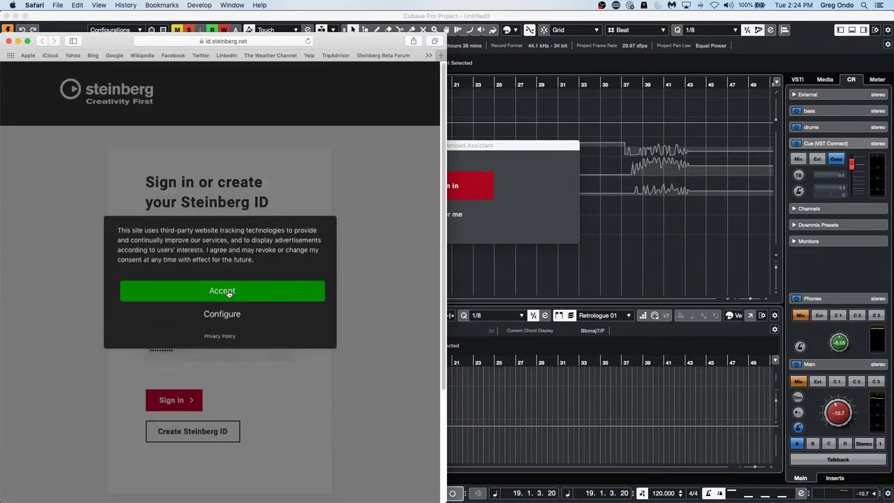
{"action": "left_click", "coordinate": [227, 292]}
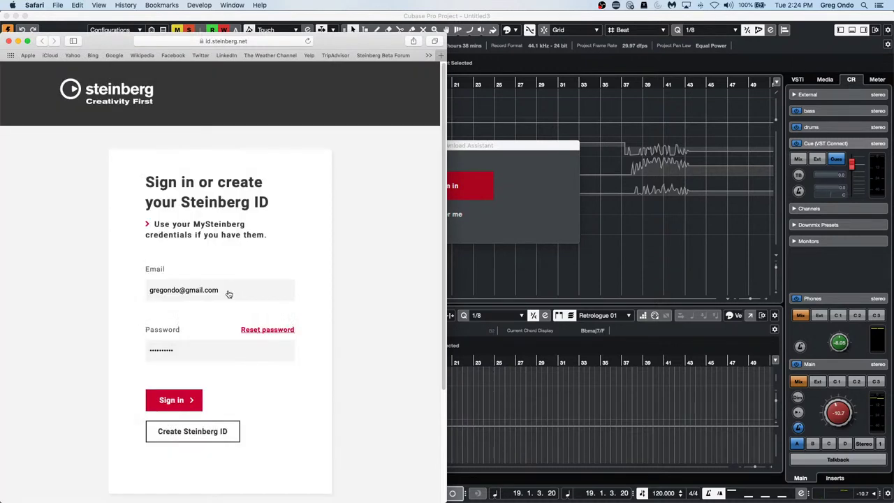
{"action": "left_click", "coordinate": [168, 399]}
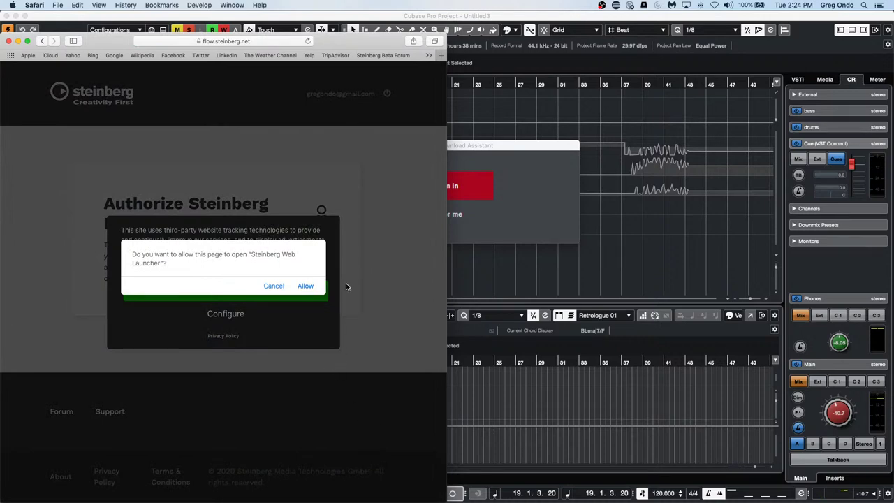
{"action": "left_click", "coordinate": [305, 285]}
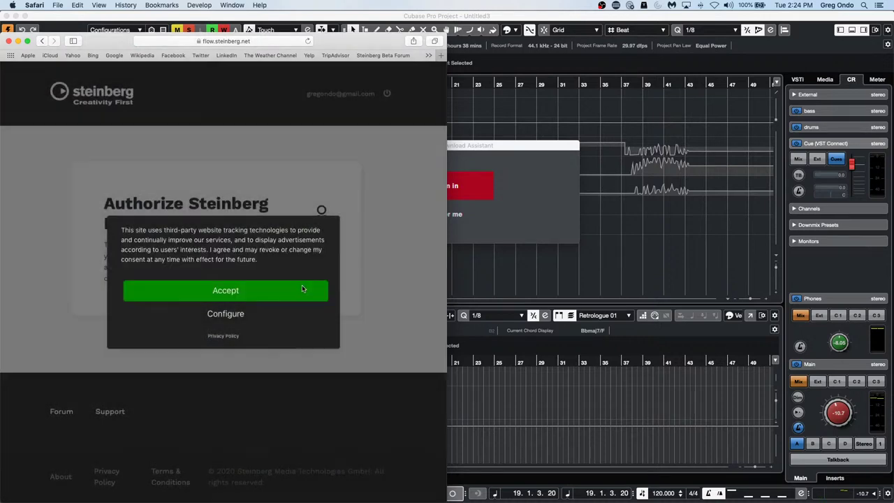
{"action": "left_click", "coordinate": [226, 295]}
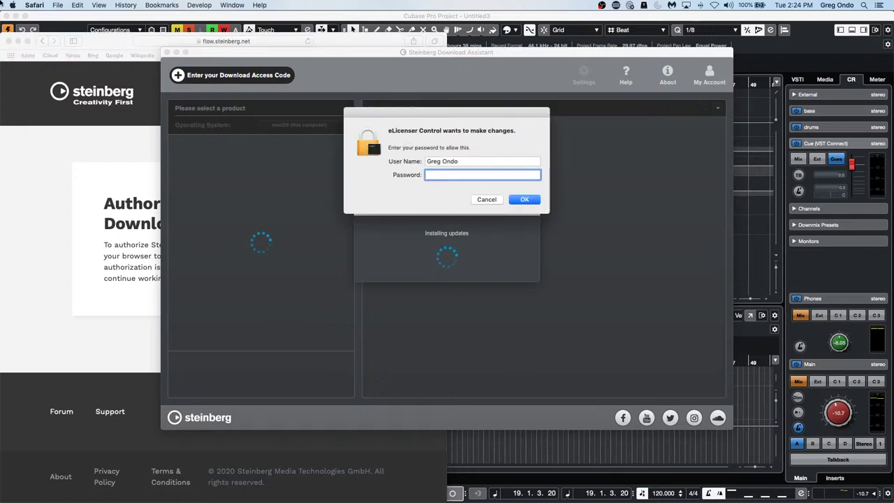
Step: Enter the computer account password for the eLicenser Control changes, and cancel that installation
{"action": "type", "text": "••••••"}
{"action": "key", "text": "Return"}
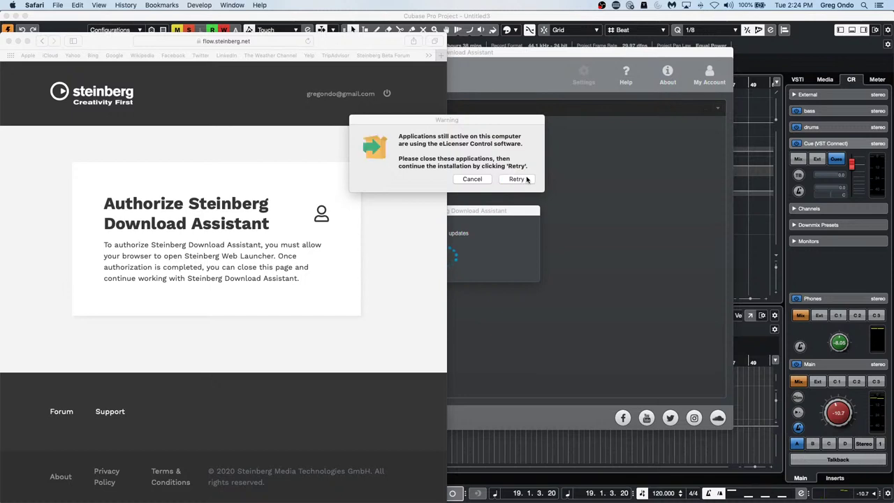
{"action": "left_click", "coordinate": [472, 180]}
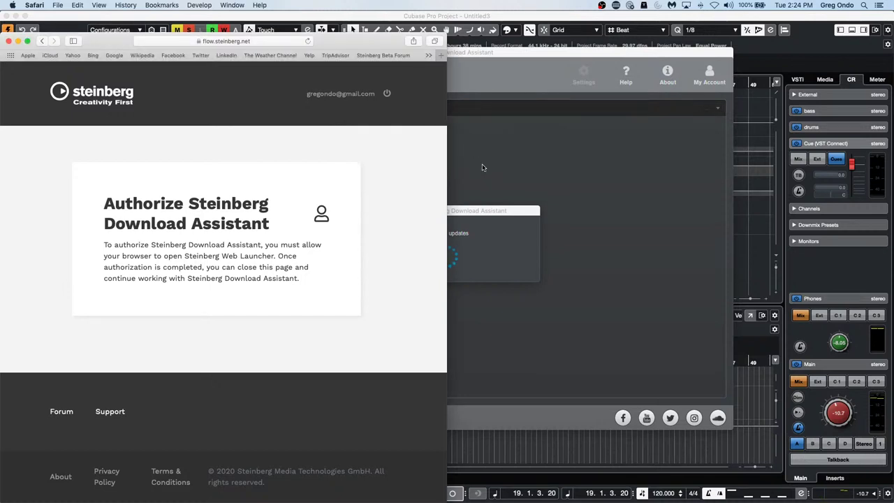
Step: Open the Cubase Pro 11 download list and examine its required application, recommended instruments and optional content sets
{"action": "left_click", "coordinate": [187, 152]}
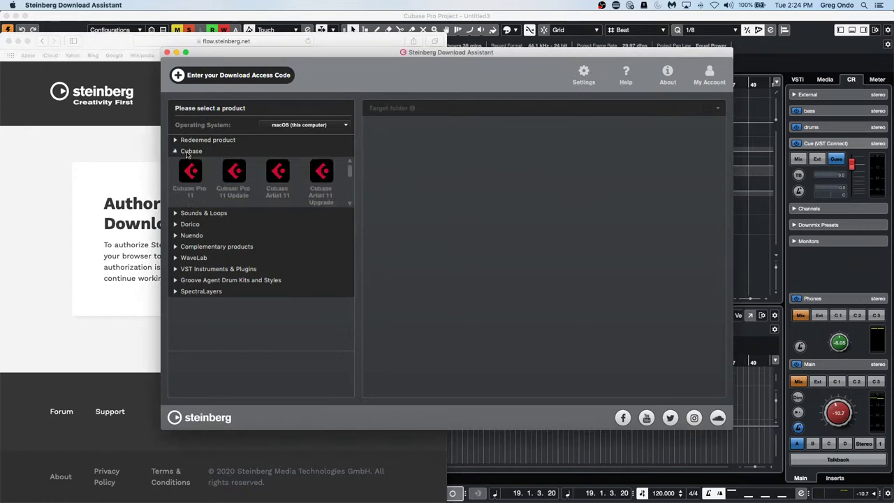
{"action": "left_click", "coordinate": [190, 172]}
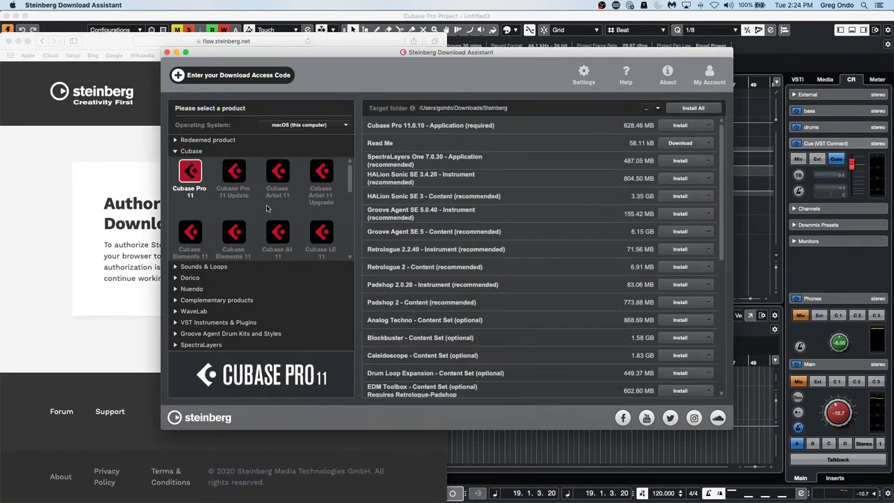
{"action": "scroll", "coordinate": [701, 293], "scroll_direction": "down", "scroll_amount": 1}
{"action": "scroll", "coordinate": [681, 243], "scroll_direction": "down", "scroll_amount": 10}
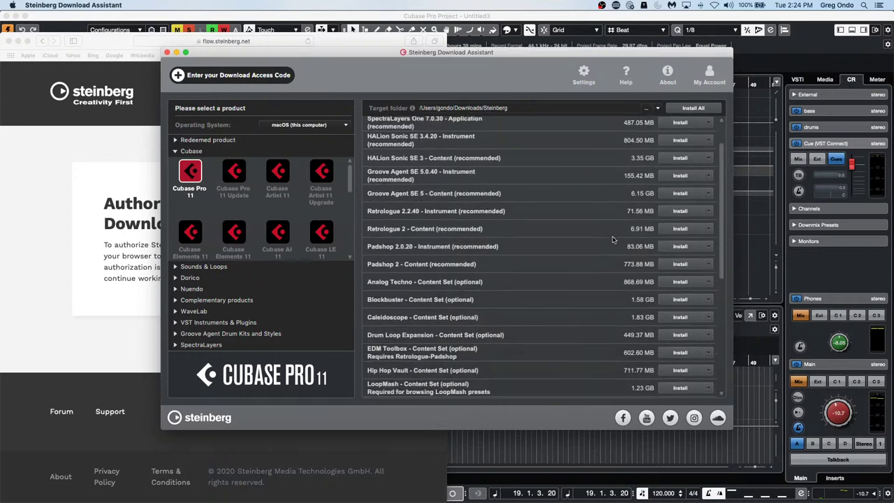
{"action": "scroll", "coordinate": [625, 237], "scroll_direction": "down", "scroll_amount": 3}
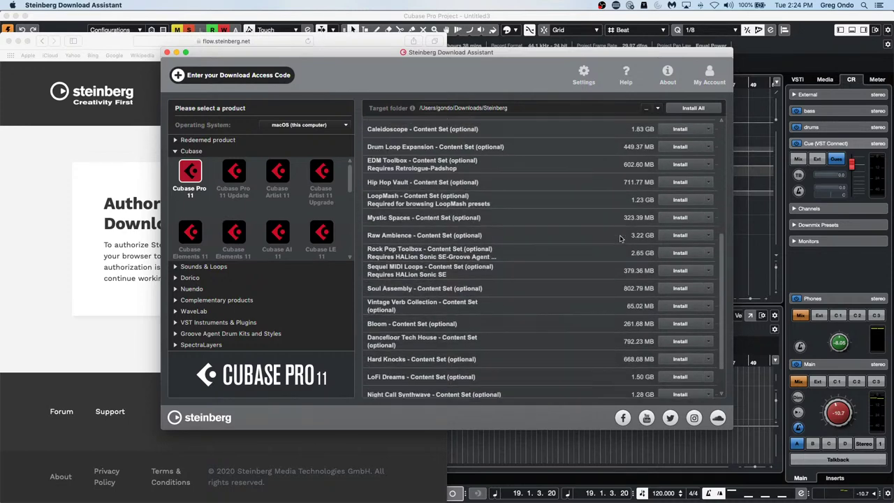
{"action": "scroll", "coordinate": [615, 237], "scroll_direction": "up", "scroll_amount": 4}
{"action": "scroll", "coordinate": [613, 238], "scroll_direction": "up", "scroll_amount": 8}
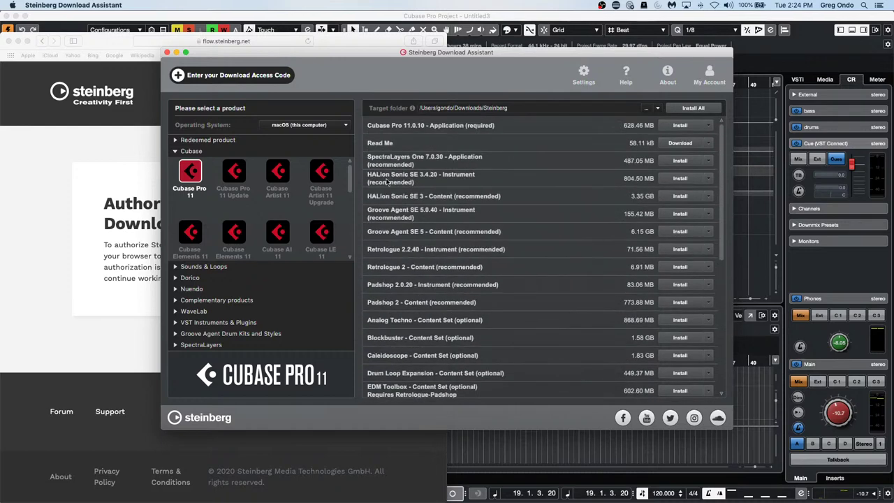
{"action": "scroll", "coordinate": [472, 207], "scroll_direction": "down", "scroll_amount": 5}
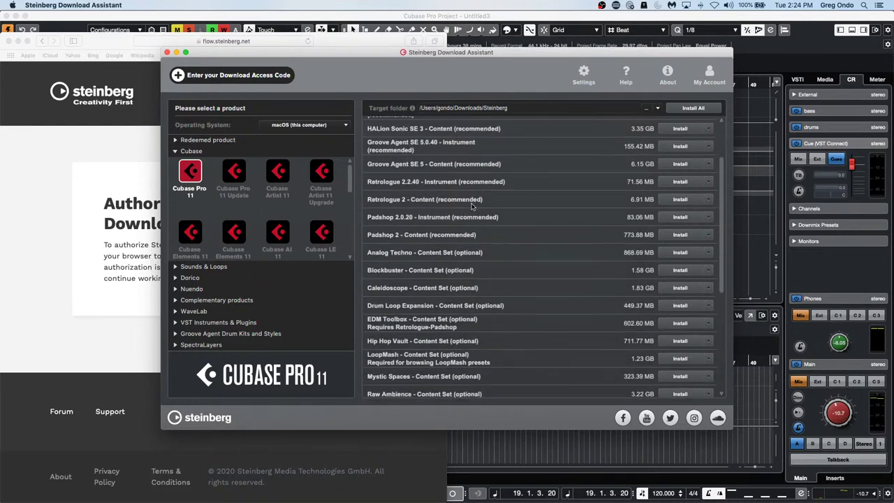
{"action": "scroll", "coordinate": [472, 206], "scroll_direction": "down", "scroll_amount": 2}
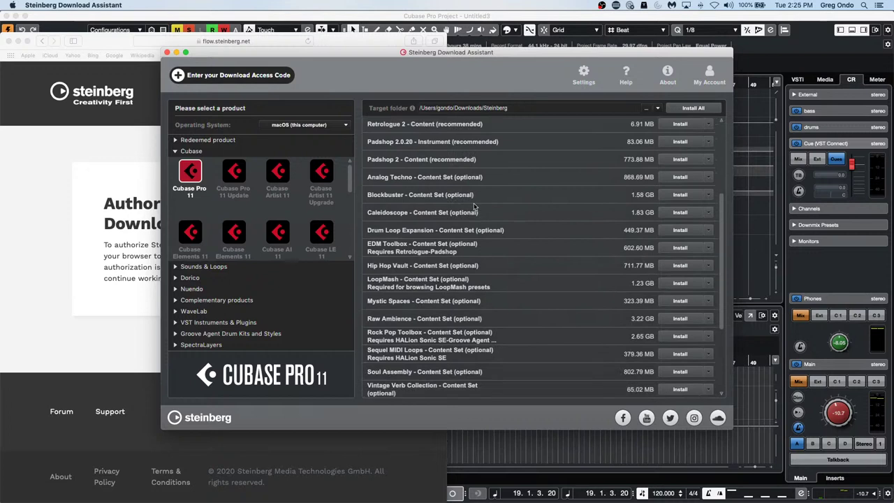
Step: Examine the remaining Cubase Pro 11 content sets and the VST Instruments & Plugins category, and return to the Cubase products
{"action": "scroll", "coordinate": [474, 208], "scroll_direction": "down", "scroll_amount": 1}
{"action": "scroll", "coordinate": [473, 207], "scroll_direction": "down", "scroll_amount": 1}
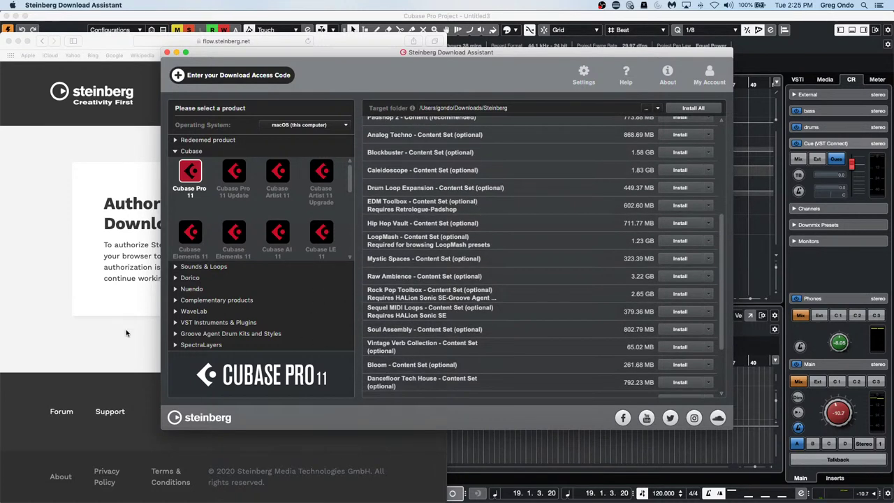
{"action": "left_click", "coordinate": [259, 323]}
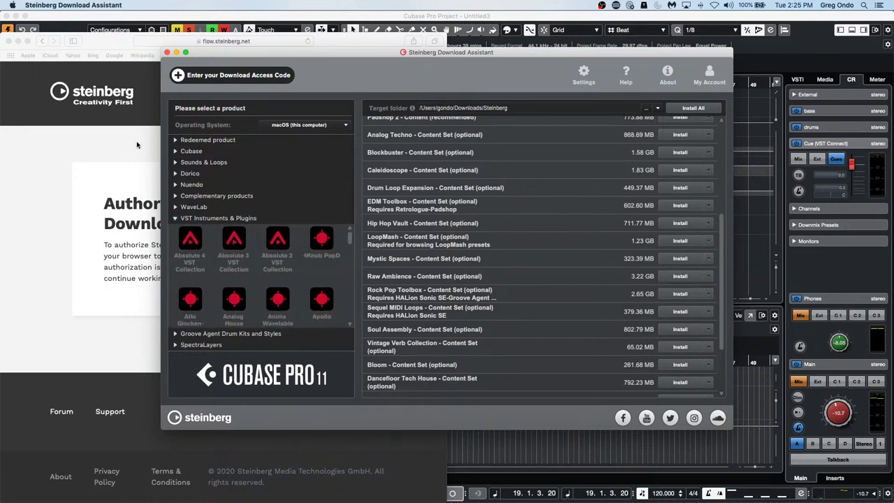
{"action": "left_click", "coordinate": [199, 152]}
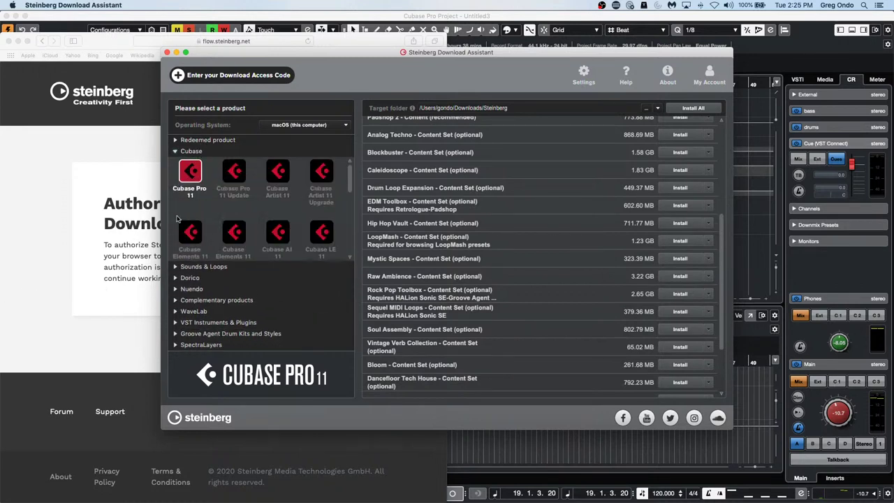
Step: Compare the download lists of Cubase Pro 11 Update, Cubase Artist 11 and Cubase Elements 11 with the full Cubase Pro 11 list
{"action": "left_click", "coordinate": [236, 177]}
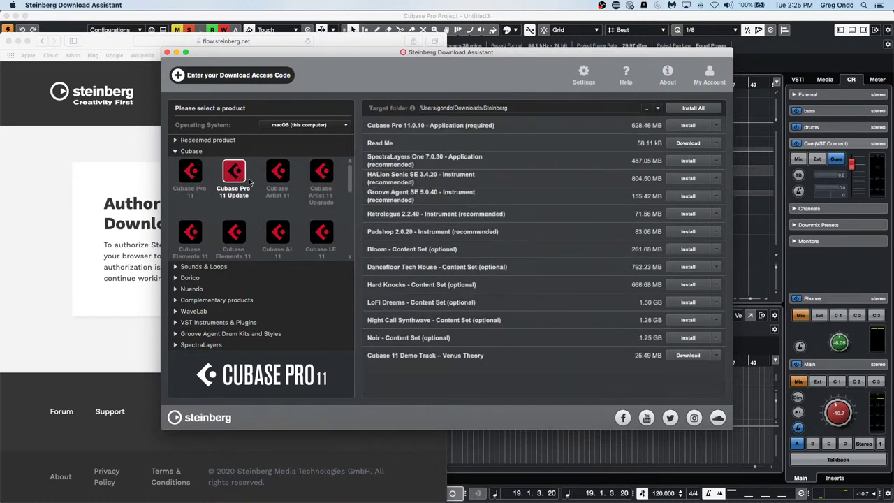
{"action": "left_click", "coordinate": [187, 171]}
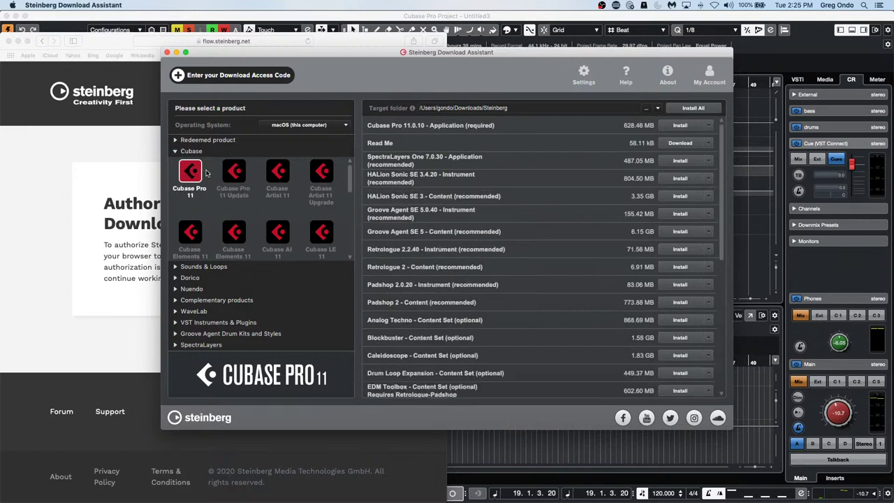
{"action": "left_click", "coordinate": [280, 175]}
{"action": "scroll", "coordinate": [514, 283], "scroll_direction": "down", "scroll_amount": 5}
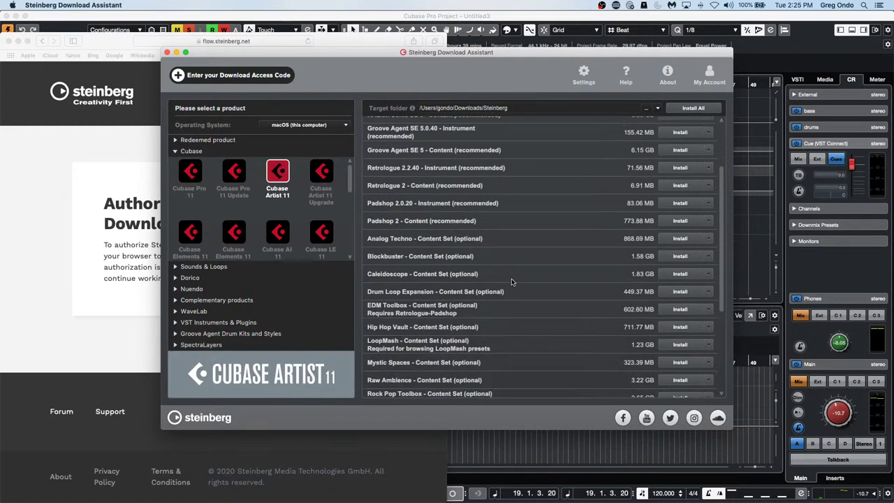
{"action": "left_click", "coordinate": [234, 232]}
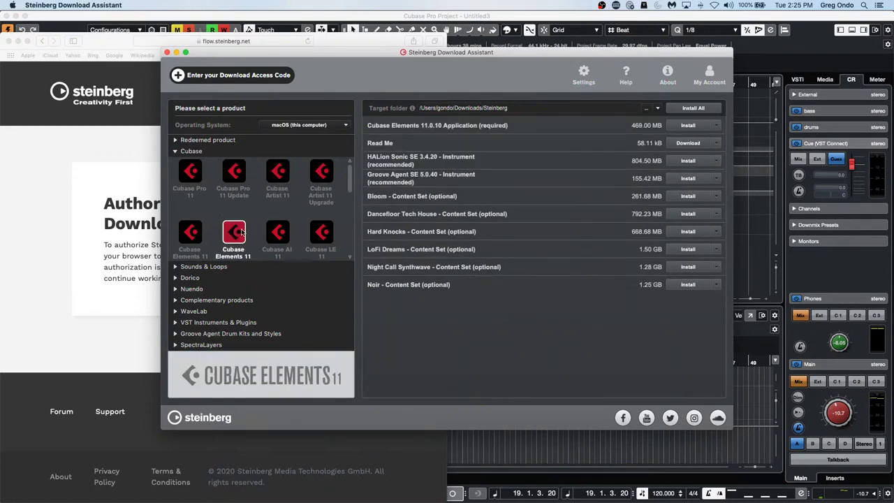
{"action": "left_click", "coordinate": [200, 165]}
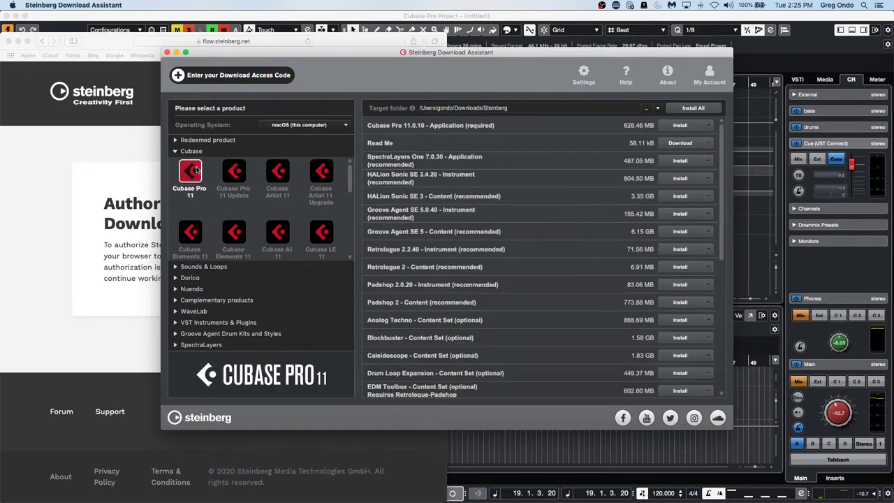
{"action": "scroll", "coordinate": [520, 233], "scroll_direction": "down", "scroll_amount": 5}
{"action": "scroll", "coordinate": [521, 233], "scroll_direction": "down", "scroll_amount": 7}
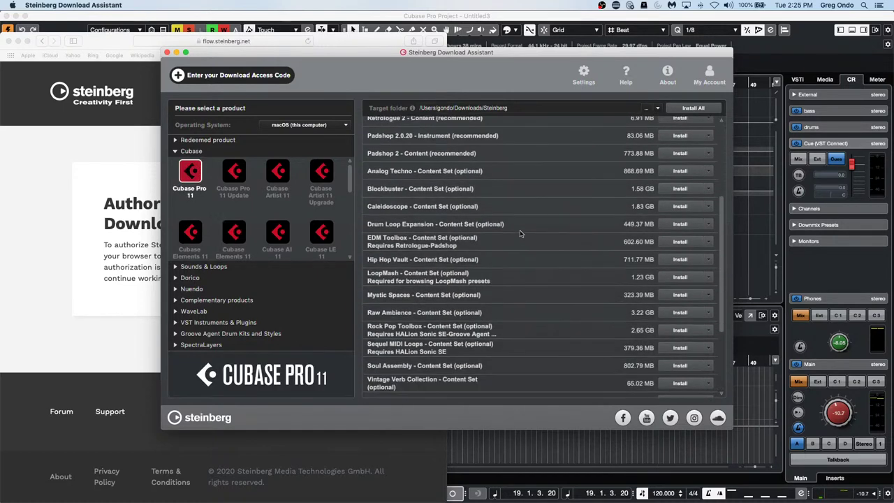
{"action": "scroll", "coordinate": [518, 231], "scroll_direction": "up", "scroll_amount": 5}
{"action": "scroll", "coordinate": [518, 231], "scroll_direction": "up", "scroll_amount": 4}
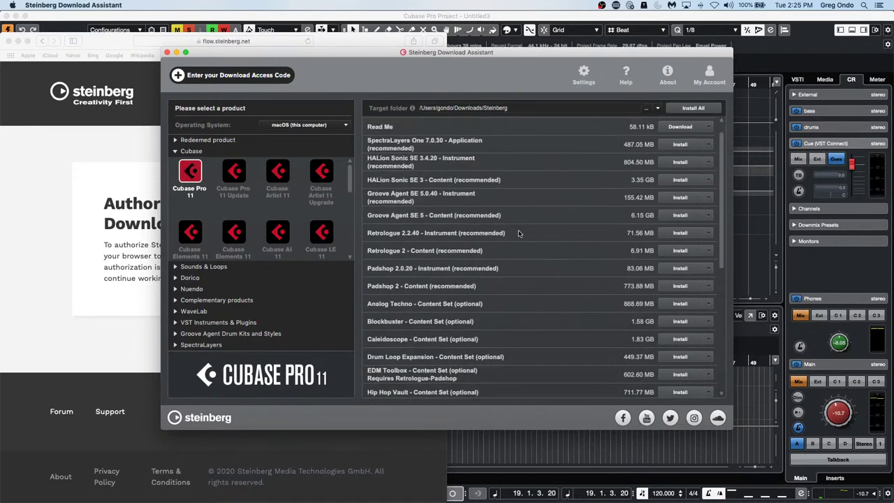
Step: Close the Download Assistant, the browser page and both VST Amp Rack windows, leaving the Retrologue 01 part selected in Cubase
{"action": "left_click", "coordinate": [167, 54]}
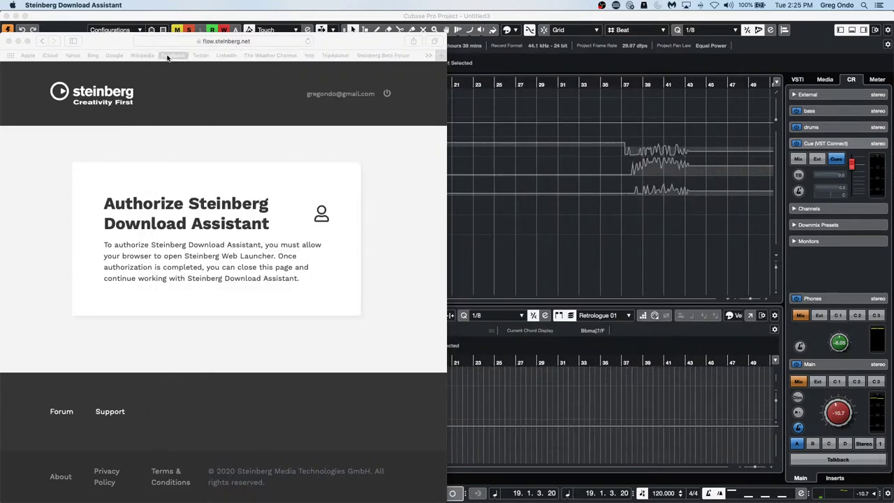
{"action": "left_click", "coordinate": [9, 41]}
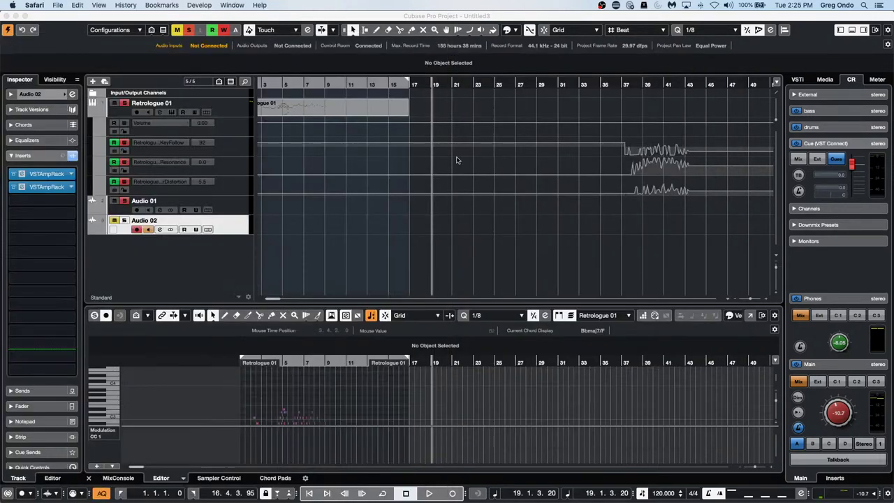
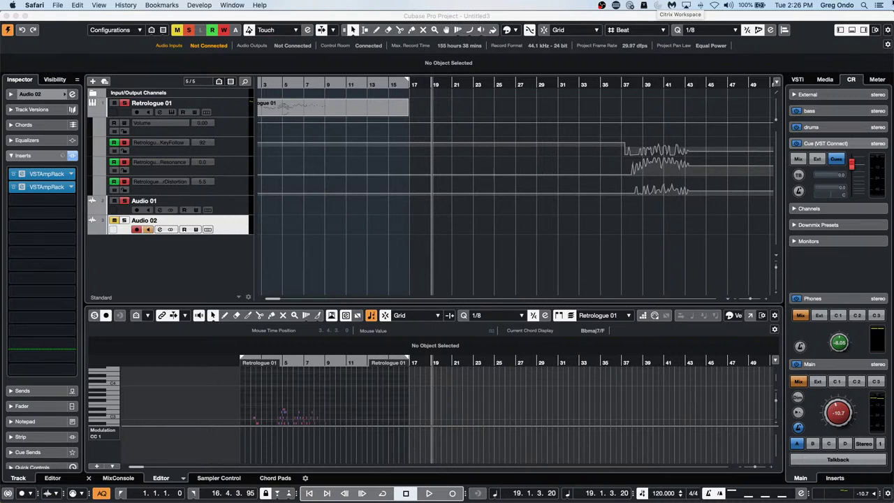
{"action": "left_click", "coordinate": [278, 108]}
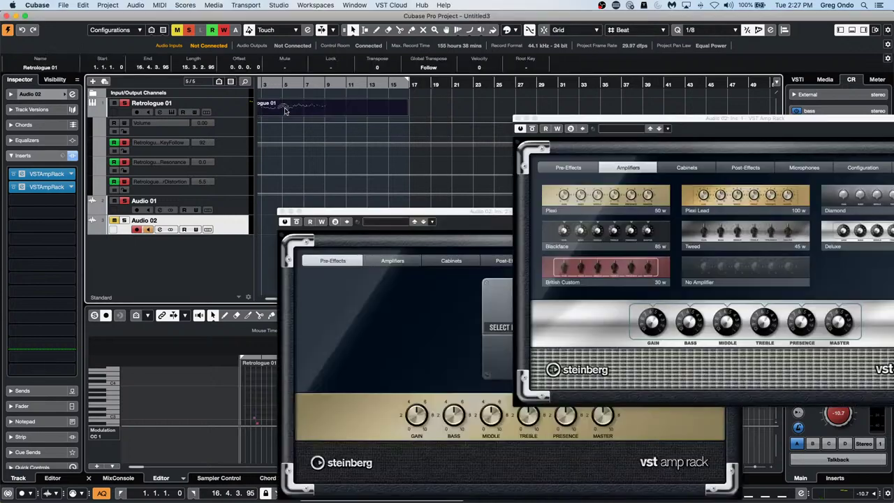
{"action": "left_click", "coordinate": [280, 211]}
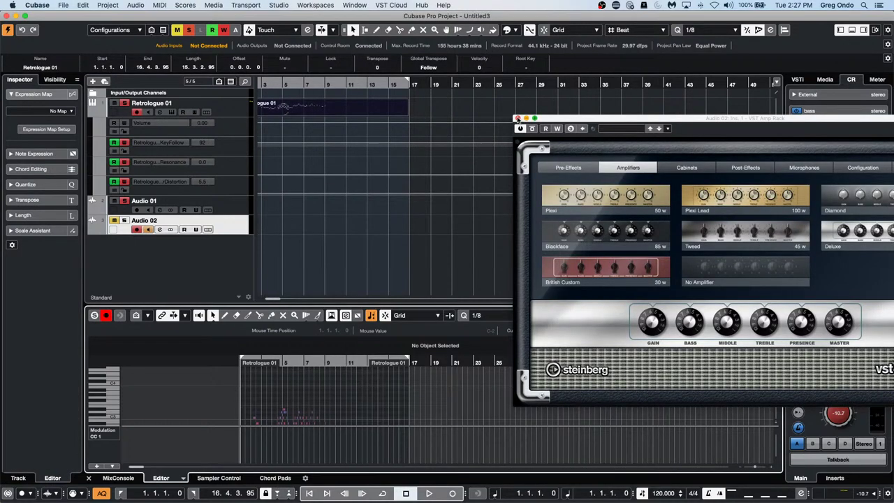
{"action": "left_click", "coordinate": [517, 119]}
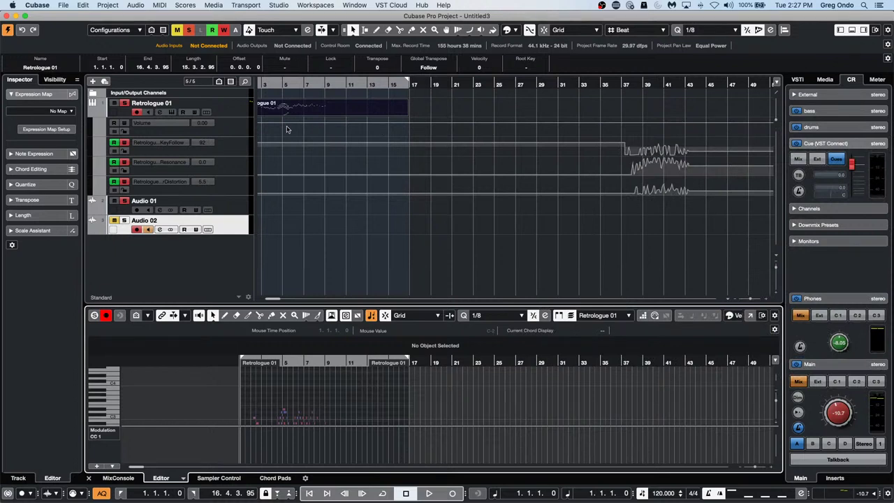
Step: Choose the Draw tool in the Key Editor, and switch the Retrologue 01 part to the Drum Editor
{"action": "right_click", "coordinate": [283, 419]}
{"action": "left_click", "coordinate": [296, 407]}
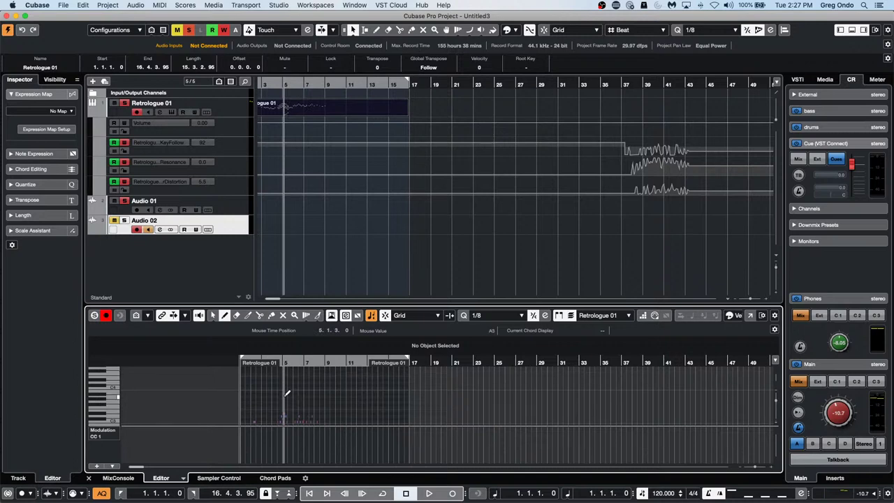
{"action": "scroll", "coordinate": [286, 393], "scroll_direction": "down", "scroll_amount": 3}
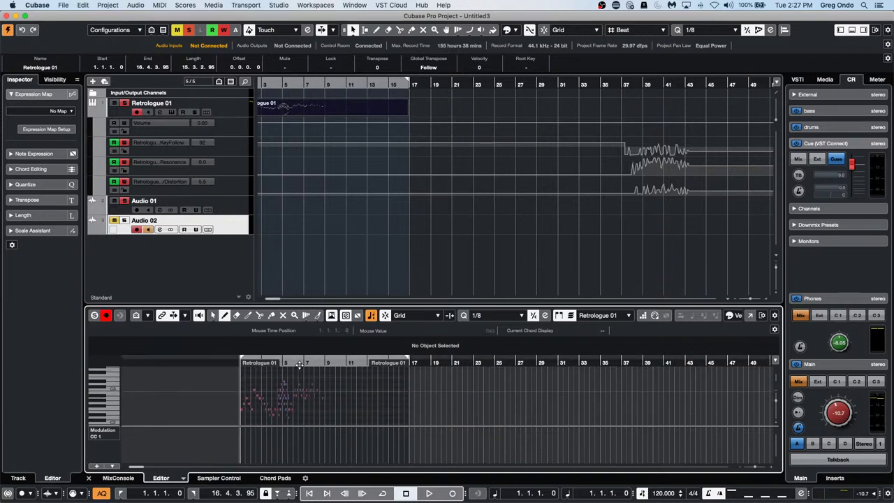
{"action": "left_click_drag", "start_coordinate": [299, 365], "coordinate": [225, 379]}
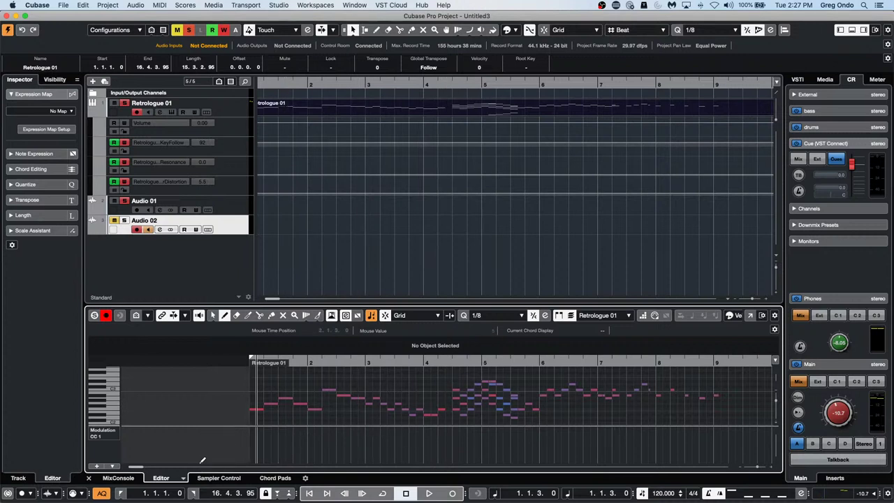
{"action": "left_click", "coordinate": [185, 478]}
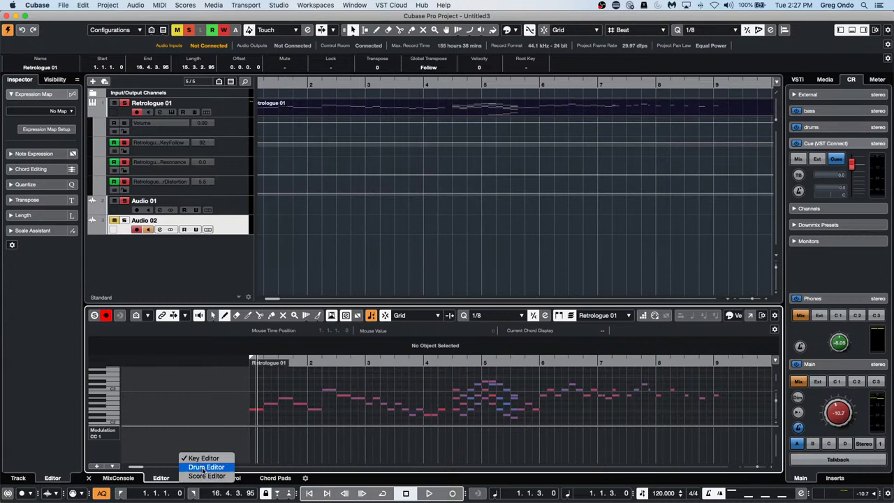
{"action": "left_click", "coordinate": [206, 466]}
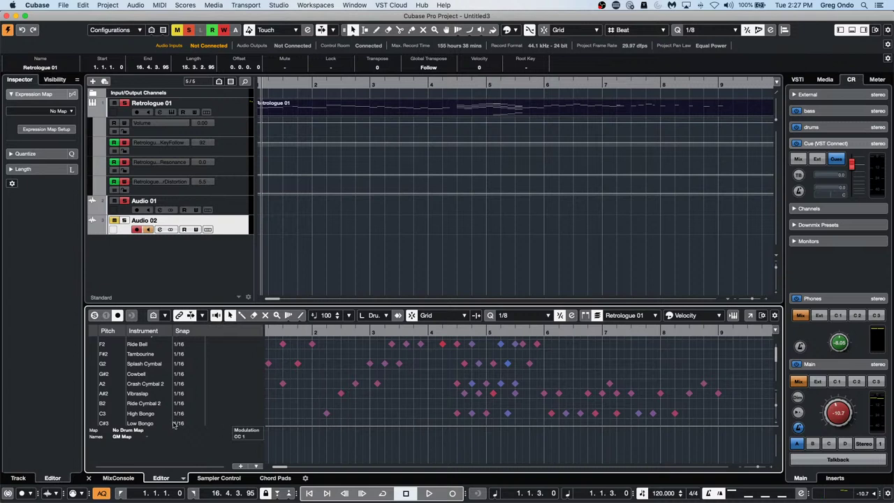
Step: Select the Ride Bell row in the Drum Editor and set the controller lane to Velocity
{"action": "double_click", "coordinate": [139, 344]}
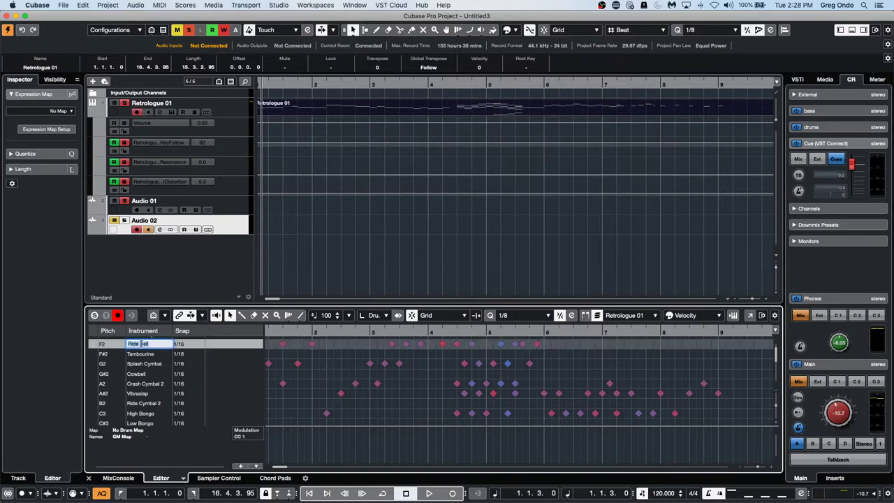
{"action": "left_click", "coordinate": [256, 431]}
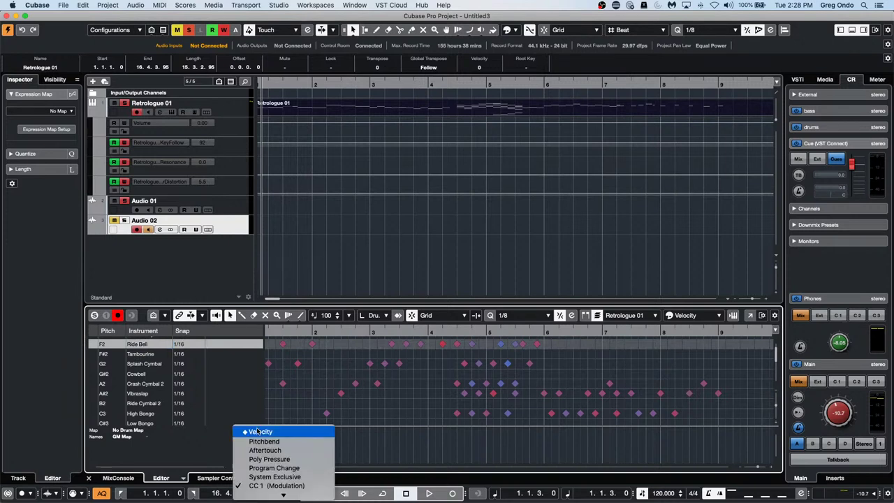
{"action": "left_click", "coordinate": [258, 431]}
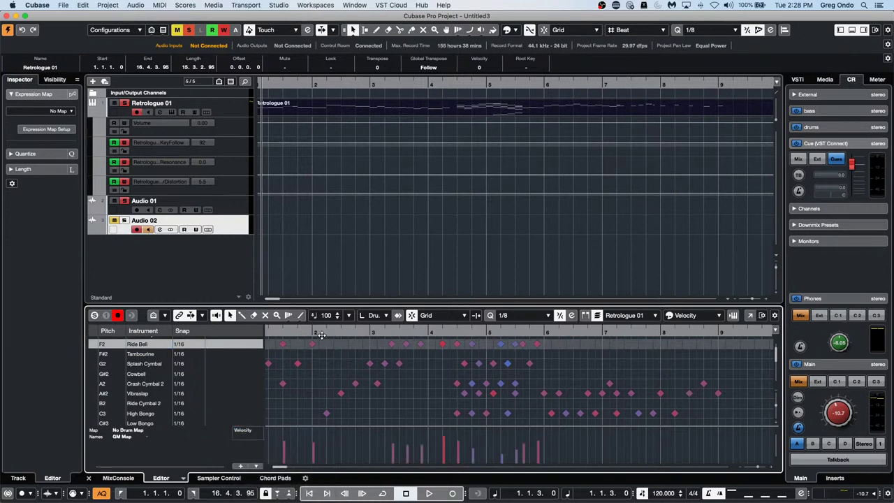
Step: Examine the velocities of individual drum sounds by selecting the Splash Cymbal, Crash Cymbal 2, High Bongo, Vibraslap and Ride Bell rows
{"action": "double_click", "coordinate": [138, 365]}
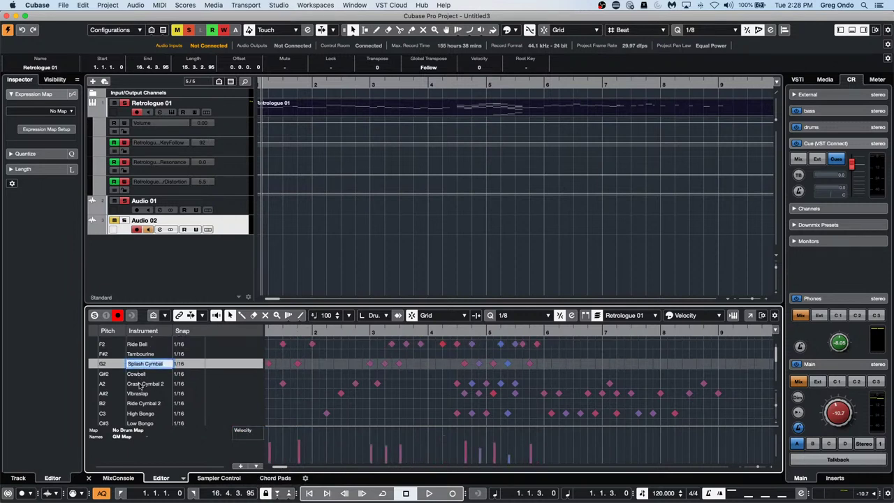
{"action": "double_click", "coordinate": [140, 383]}
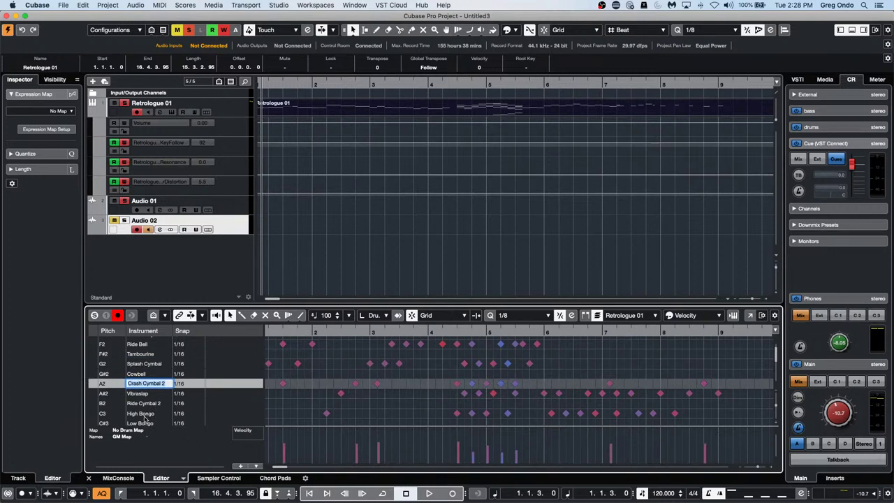
{"action": "left_click", "coordinate": [144, 414]}
{"action": "double_click", "coordinate": [147, 393]}
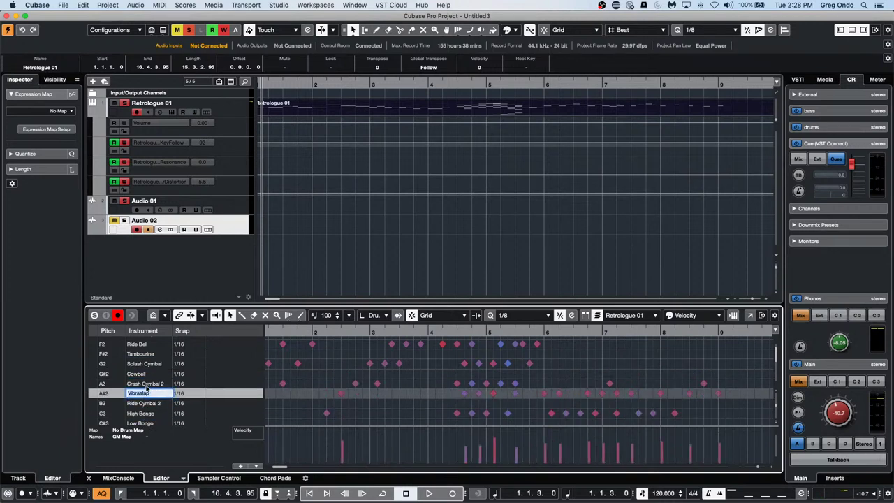
{"action": "double_click", "coordinate": [149, 383]}
{"action": "double_click", "coordinate": [150, 363]}
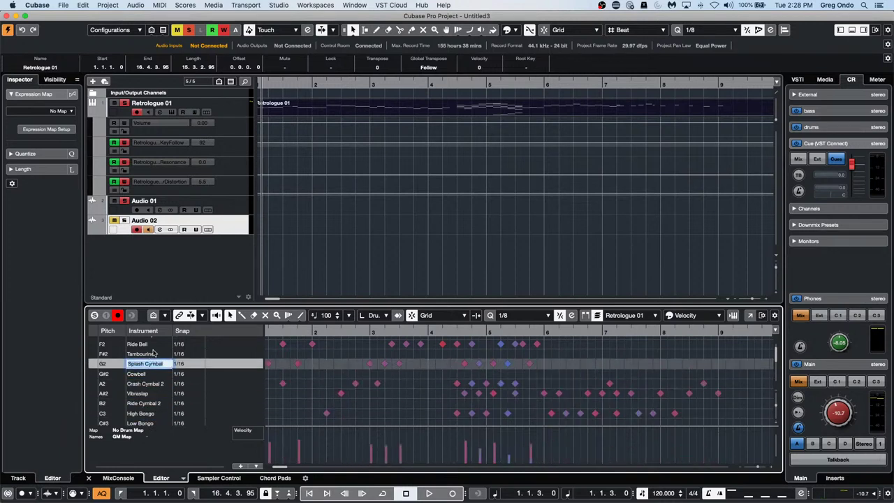
{"action": "double_click", "coordinate": [155, 345]}
{"action": "double_click", "coordinate": [150, 364]}
Step: View the Retrologue 01 part in the Key Editor and the Score Editor, and return it to the Drum Editor
{"action": "left_click", "coordinate": [183, 478]}
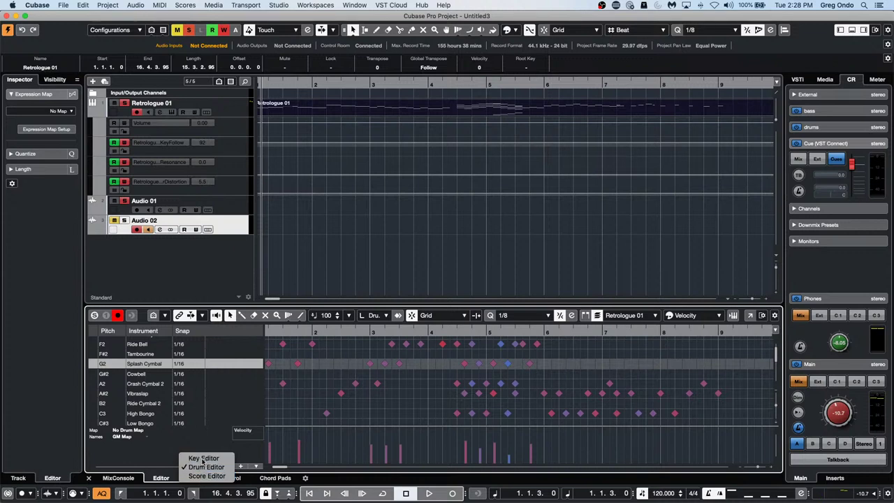
{"action": "left_click", "coordinate": [202, 458]}
{"action": "left_click", "coordinate": [182, 477]}
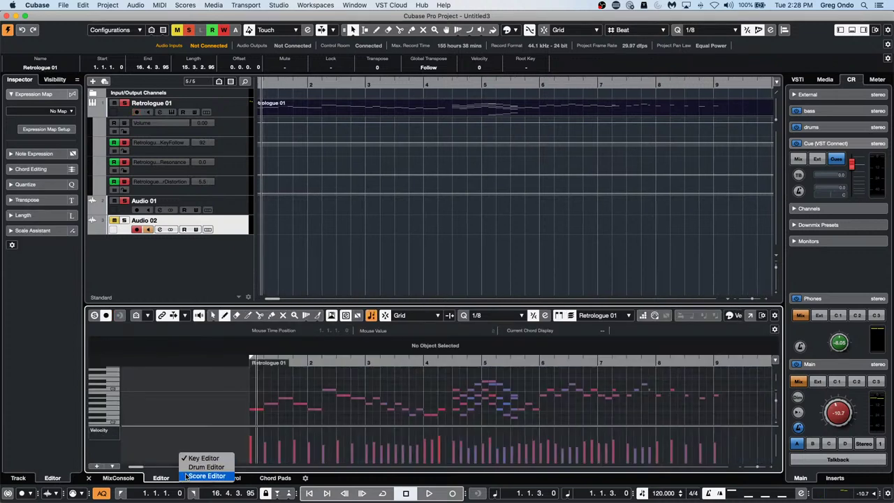
{"action": "left_click", "coordinate": [185, 476]}
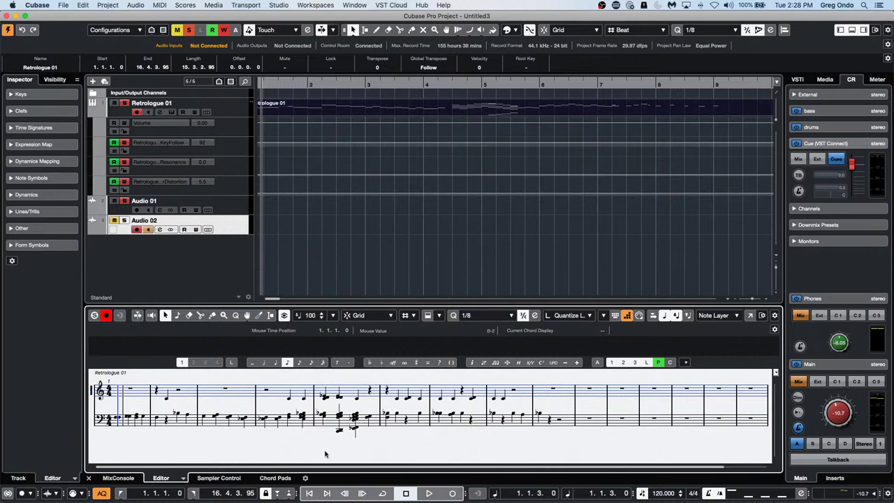
{"action": "left_click", "coordinate": [183, 478]}
{"action": "left_click", "coordinate": [203, 485]}
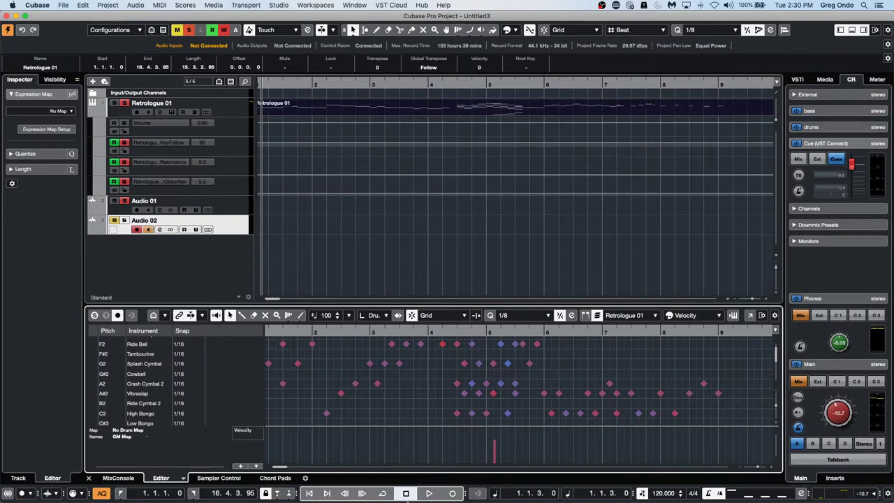
Step: Switch to Safari, load steinberg.net and accept the site's tracking notice
{"action": "mouse_move", "coordinate": [408, 497]}
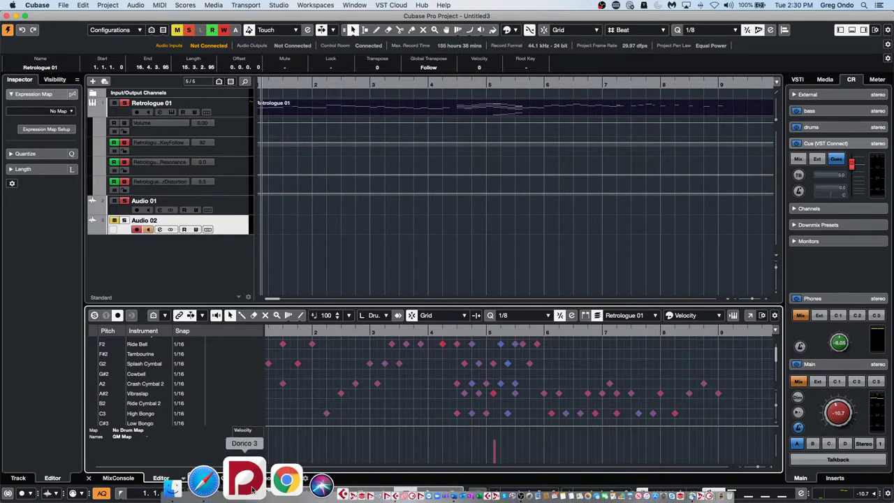
{"action": "left_click", "coordinate": [241, 482]}
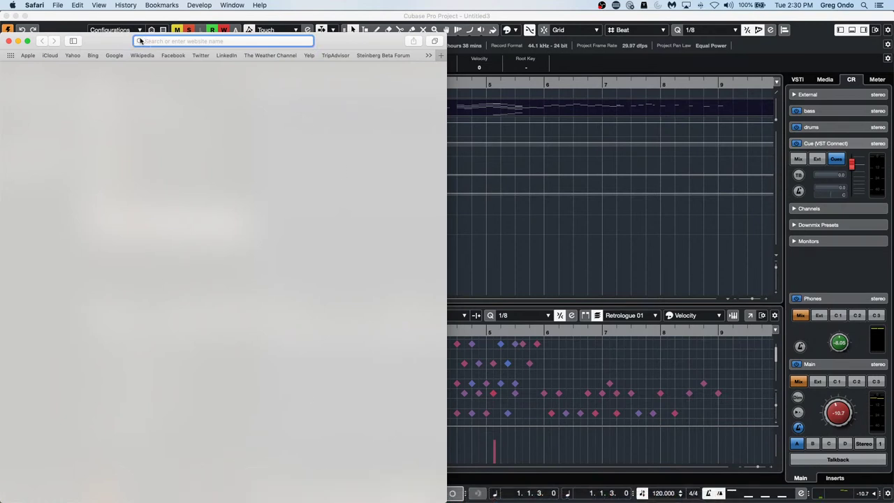
{"action": "type", "text": "stein"}
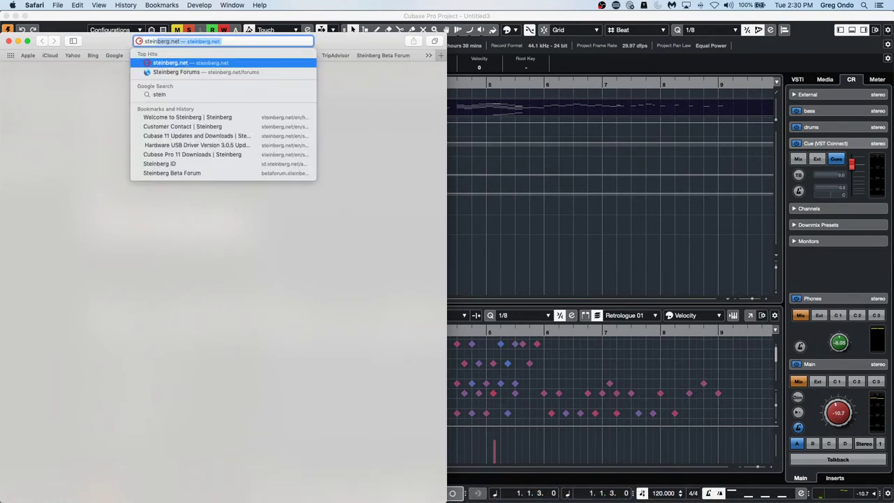
{"action": "type", "text": "berg.net"}
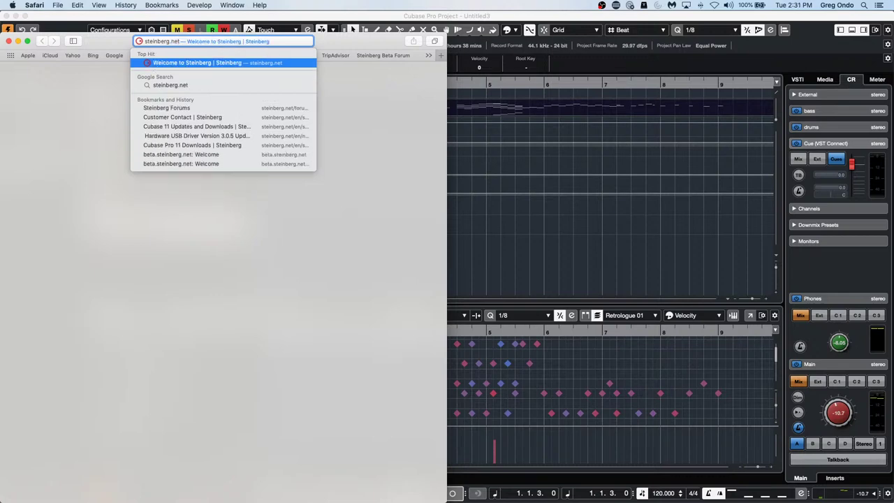
{"action": "key", "text": "Return"}
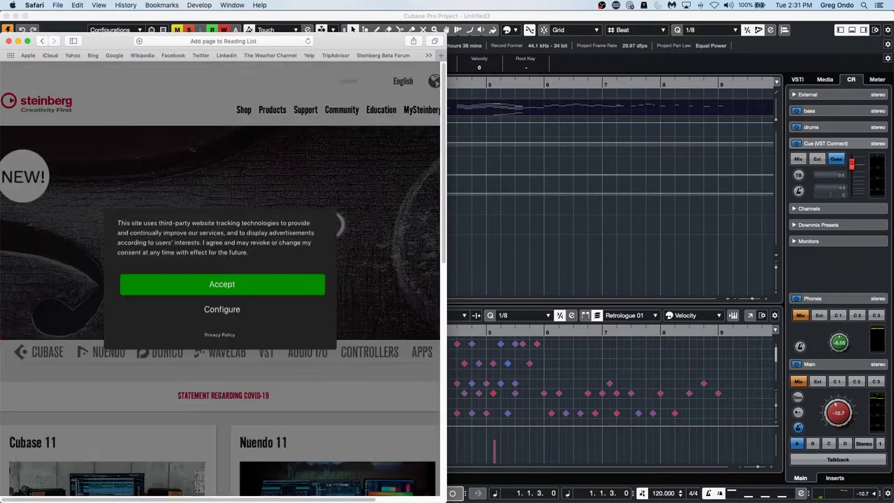
{"action": "left_click", "coordinate": [222, 284]}
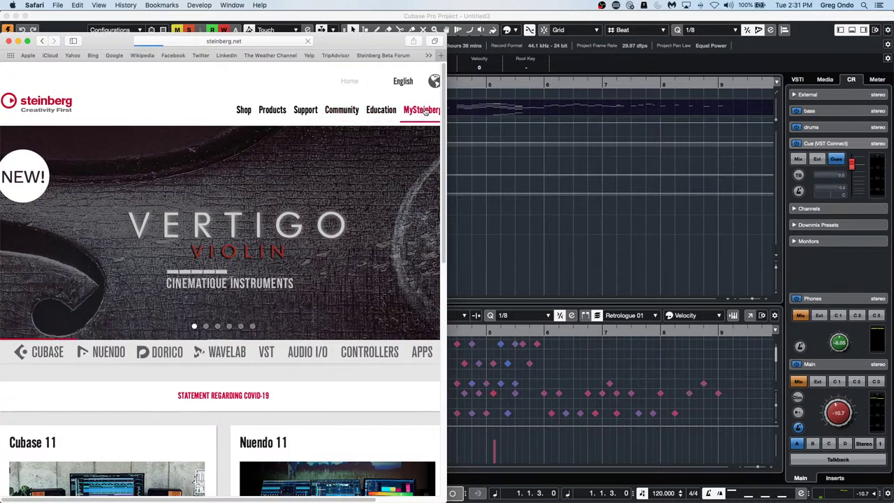
Step: View MySteinberg in full screen, look at the eLicenser and Download Access Code registration form, and cancel back to My Products
{"action": "left_click", "coordinate": [27, 42]}
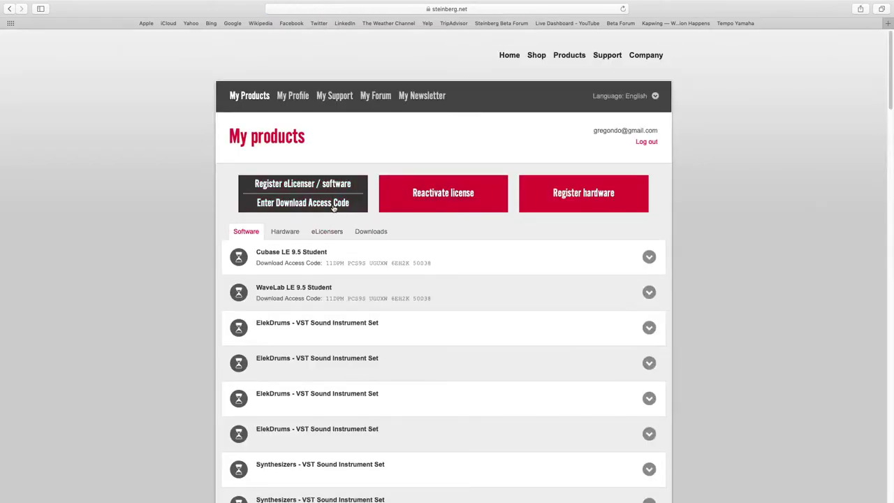
{"action": "left_click", "coordinate": [333, 207]}
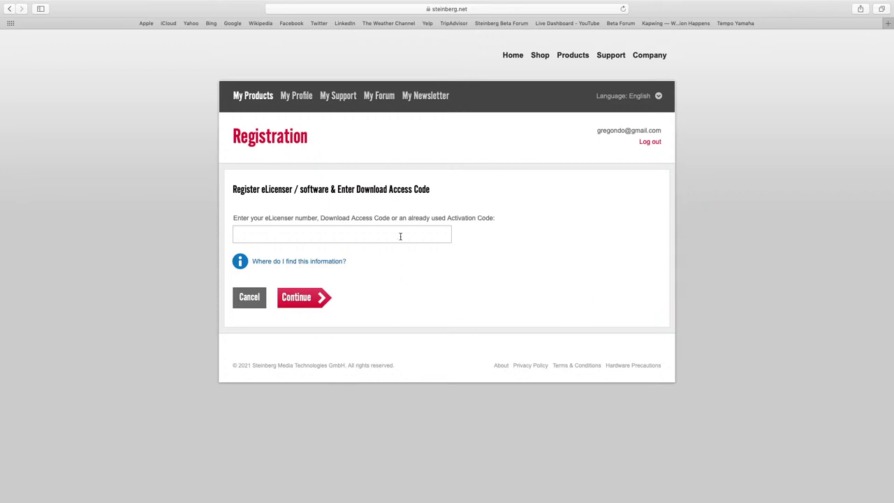
{"action": "left_click", "coordinate": [254, 306]}
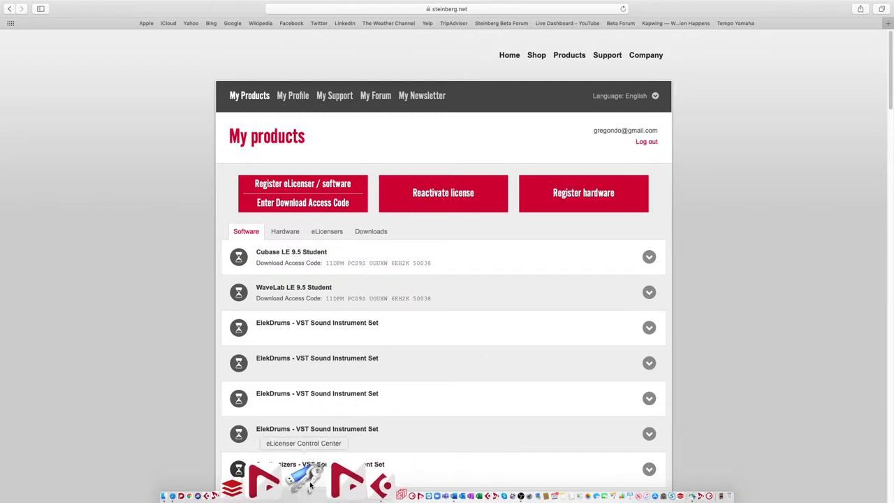
Step: Switch to eLicenser Control Center, skip the maintenance tasks and view the licenses of the first USB-eLicenser
{"action": "left_click", "coordinate": [310, 484]}
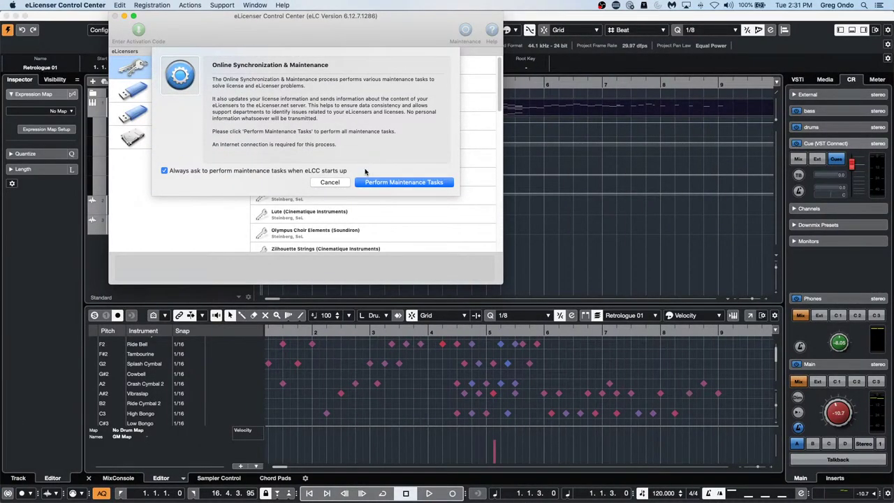
{"action": "left_click", "coordinate": [332, 183]}
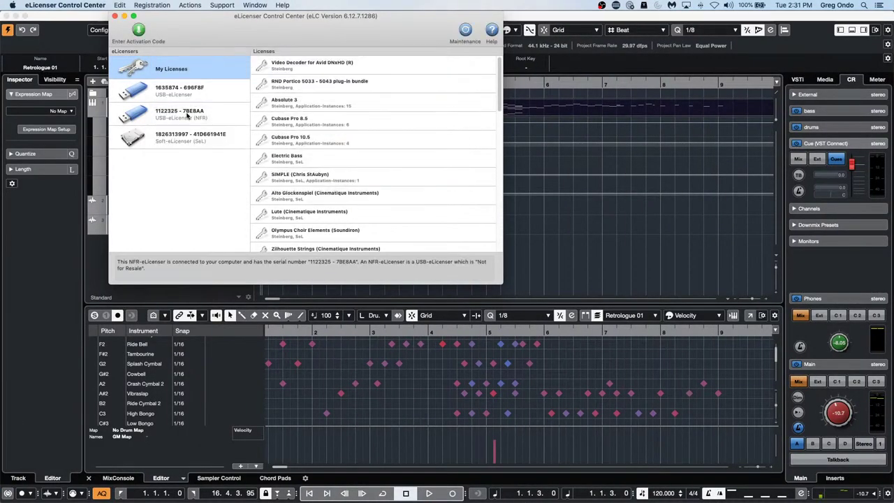
{"action": "left_click", "coordinate": [206, 90]}
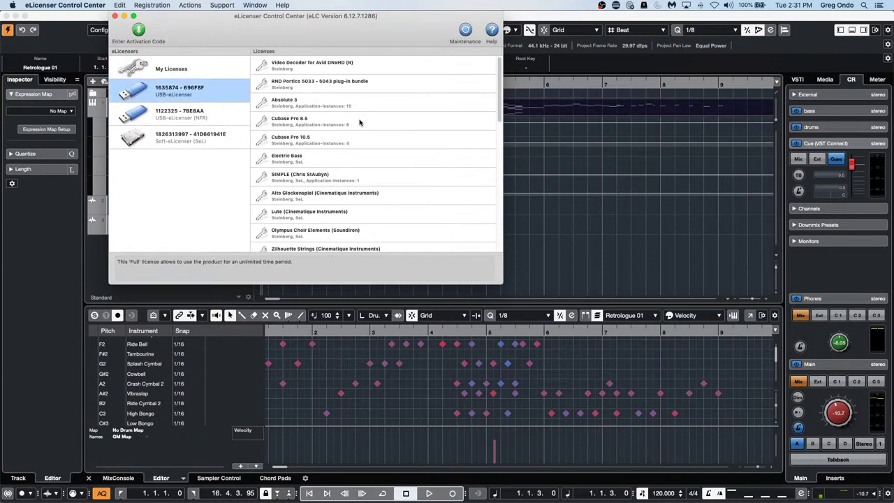
Step: Try to start the activation code entry for the selected USB-eLicenser, and quit eLicenser Control Center
{"action": "left_click", "coordinate": [143, 32]}
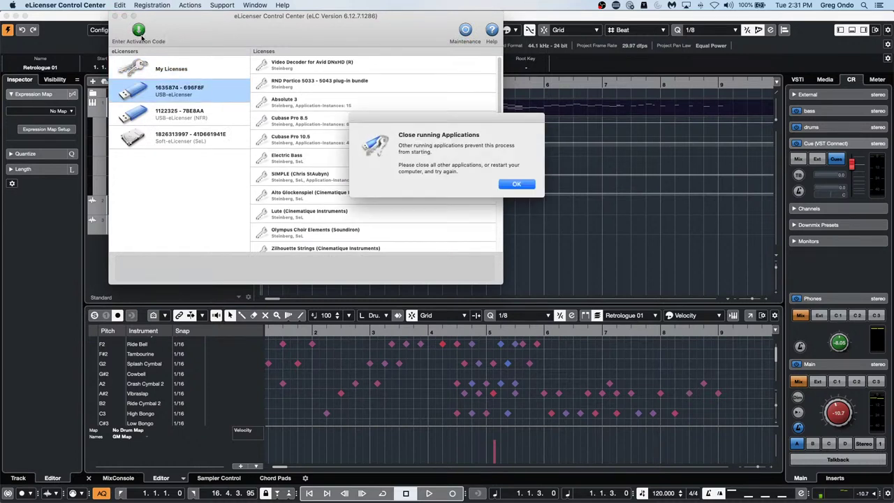
{"action": "left_click_drag", "start_coordinate": [402, 122], "coordinate": [181, 88]}
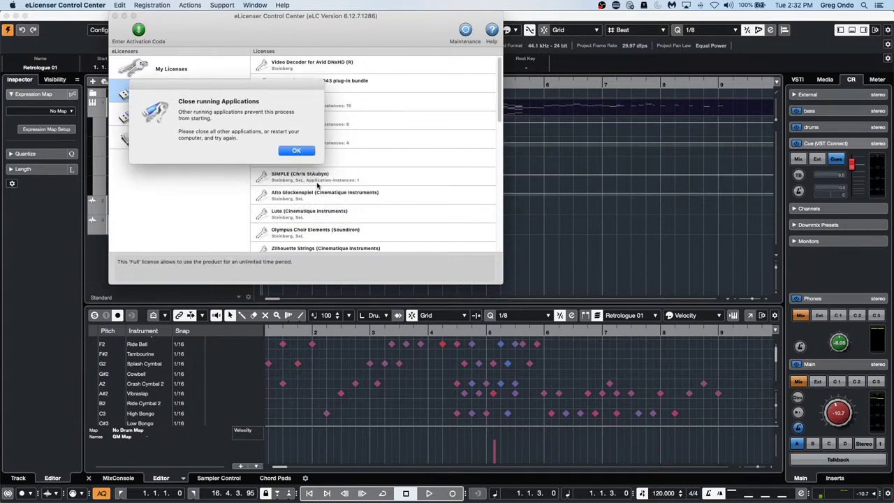
{"action": "left_click", "coordinate": [296, 150]}
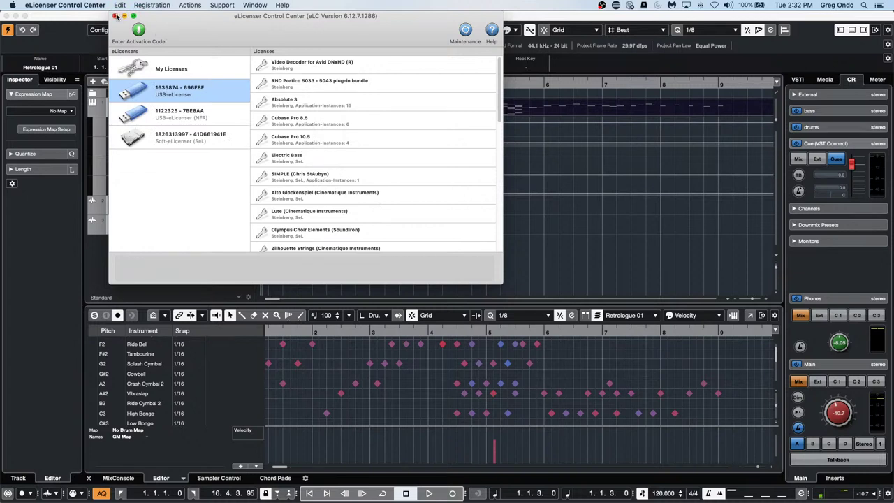
{"action": "left_click", "coordinate": [95, 7]}
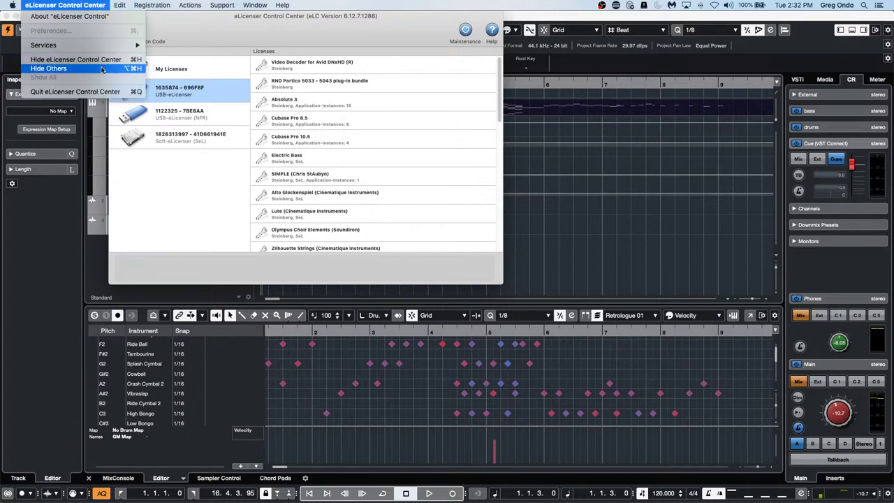
{"action": "left_click", "coordinate": [108, 92]}
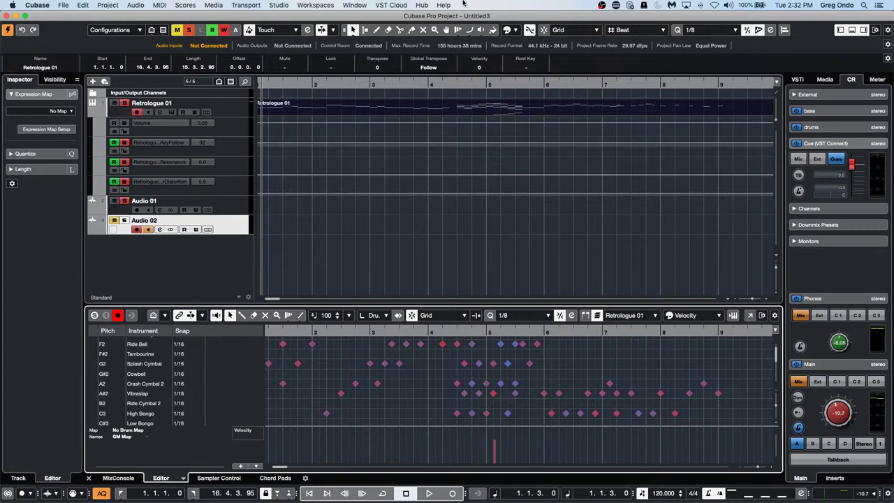
Step: Open the recent project "Bach - Brandenburg Concerto no 3.cpr" in Cubase
{"action": "left_click", "coordinate": [64, 6]}
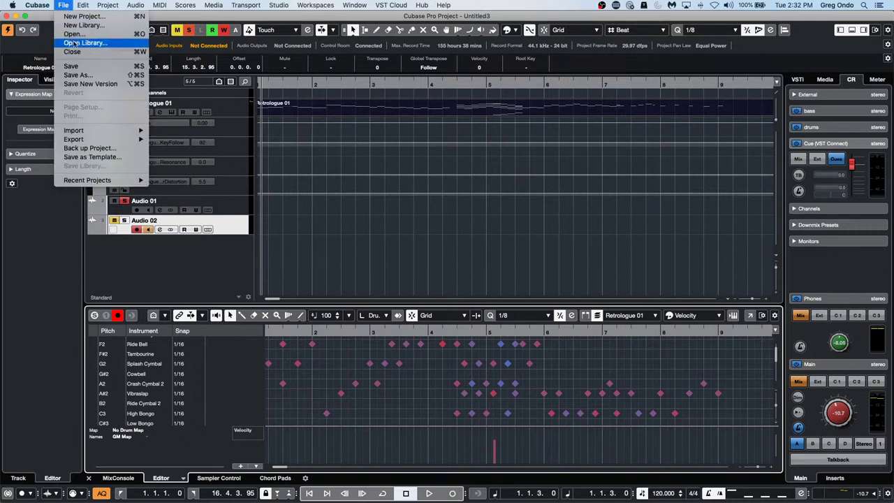
{"action": "mouse_move", "coordinate": [126, 180]}
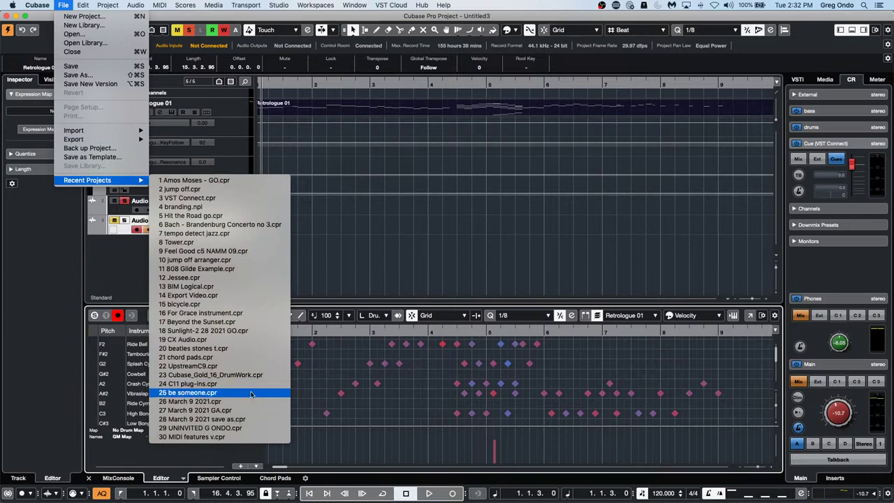
{"action": "left_click", "coordinate": [248, 224]}
{"action": "left_click", "coordinate": [497, 177]}
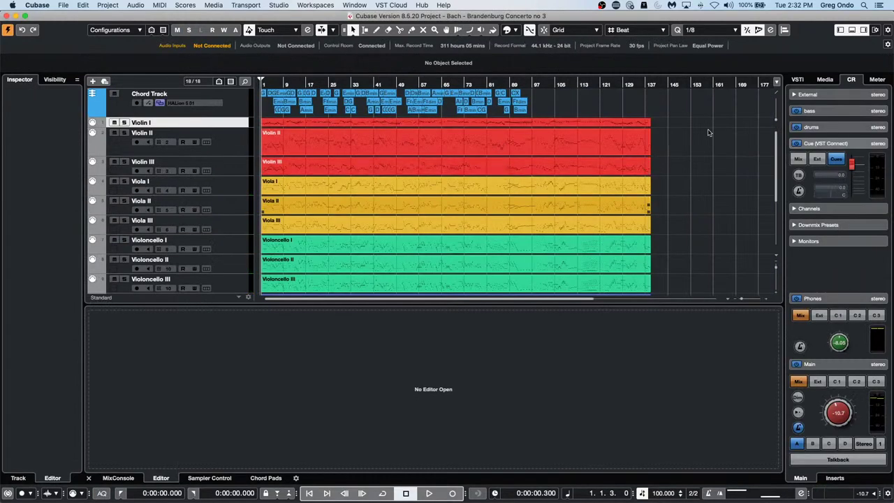
Step: Select all string parts from Violin I to Contrabass and open them together in a separate Key Editor window
{"action": "left_click_drag", "start_coordinate": [660, 124], "coordinate": [270, 191]}
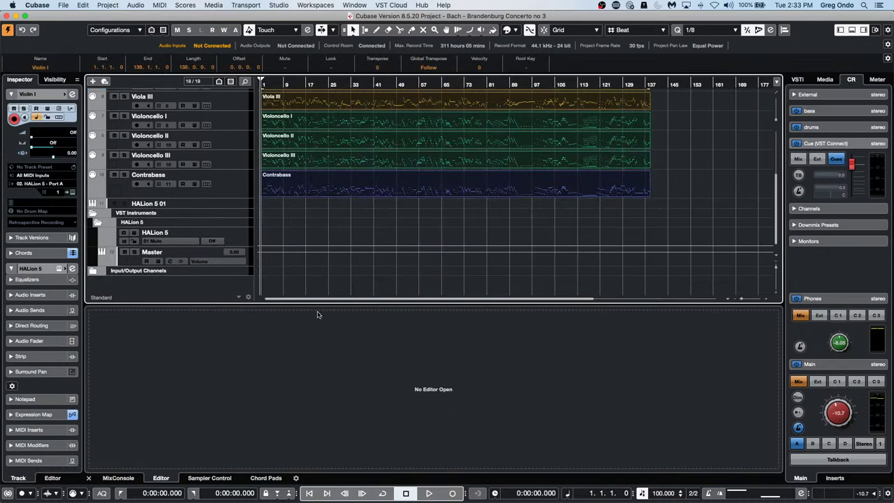
{"action": "key", "text": "Return"}
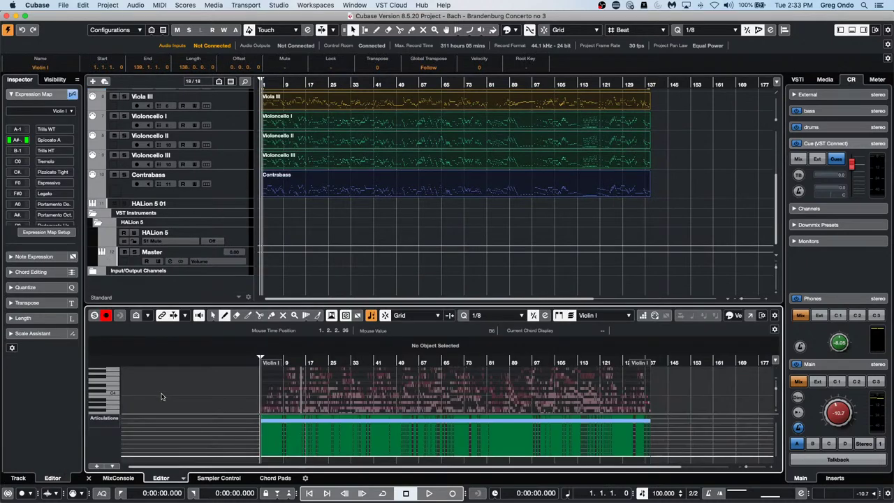
{"action": "left_click", "coordinate": [747, 315]}
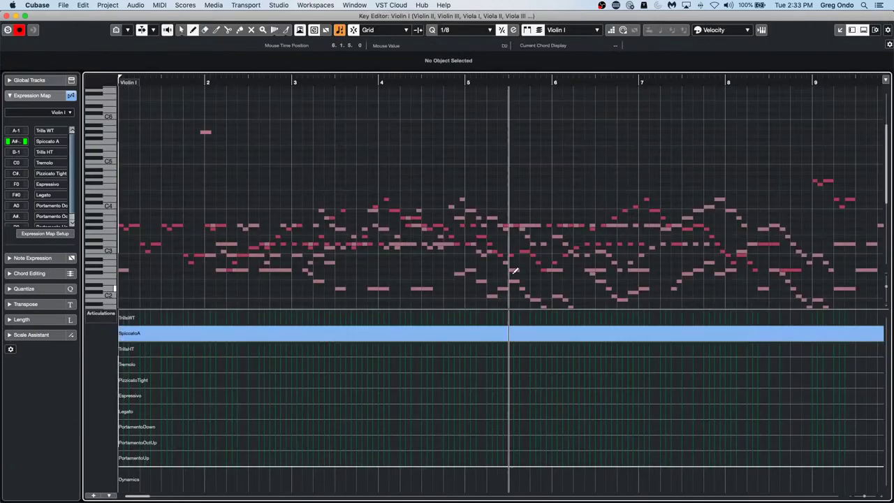
{"action": "scroll", "coordinate": [347, 172], "scroll_direction": "down", "scroll_amount": 5}
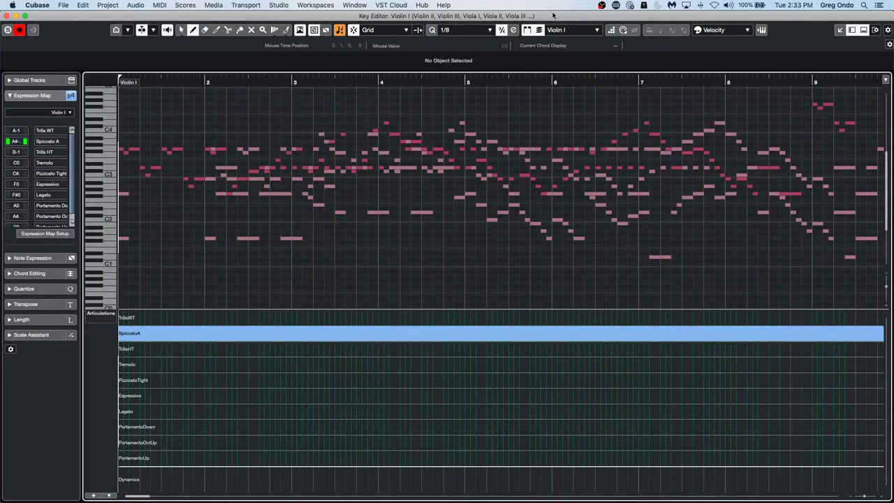
Step: Set the Key Editor's event colors to Part and play the project from near its beginning
{"action": "left_click", "coordinate": [723, 29]}
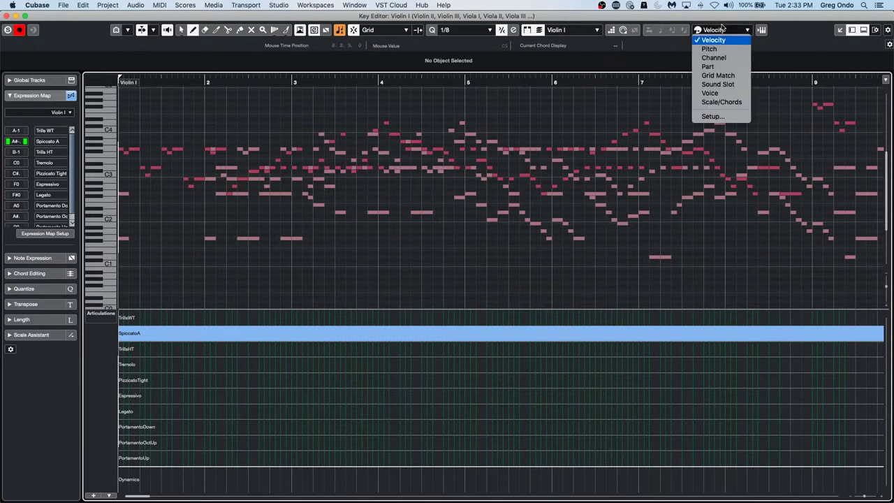
{"action": "left_click", "coordinate": [719, 67]}
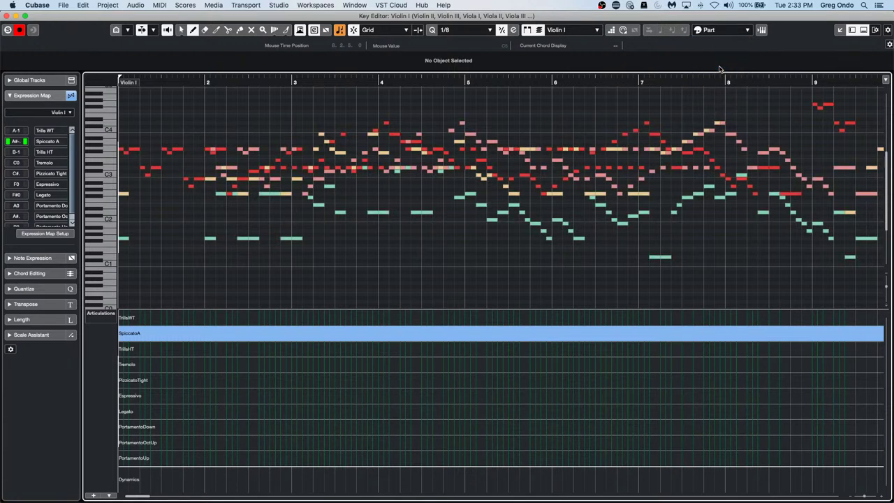
{"action": "left_click_drag", "start_coordinate": [235, 83], "coordinate": [177, 86]}
{"action": "key", "text": "space"}
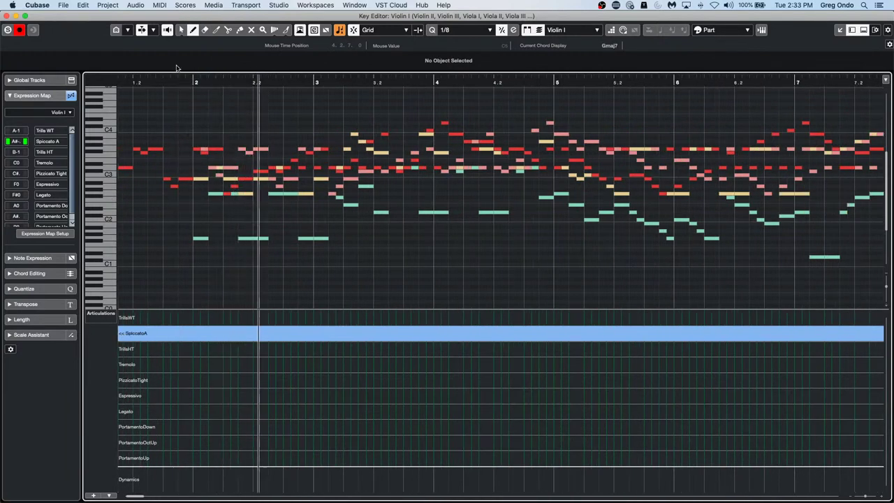
Step: Make Violoncello I and then Violin I the active part by selecting their notes around bar 4, and resume playback
{"action": "left_click", "coordinate": [495, 213]}
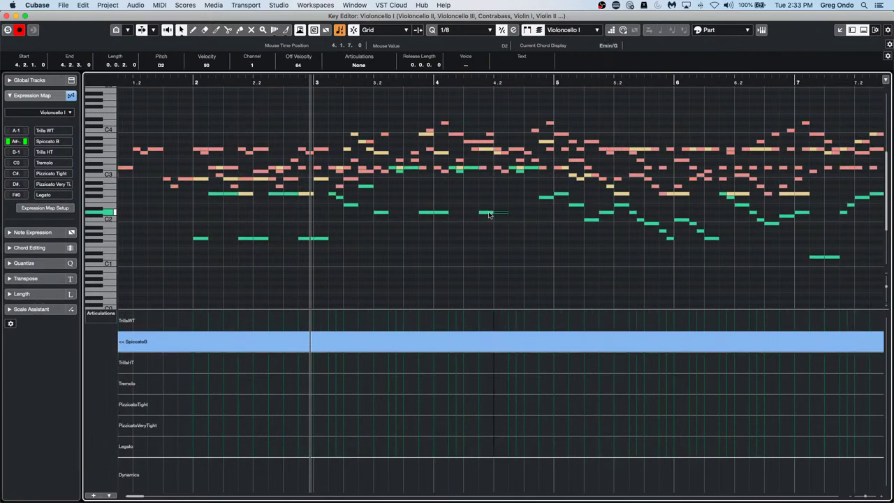
{"action": "left_click", "coordinate": [485, 212]}
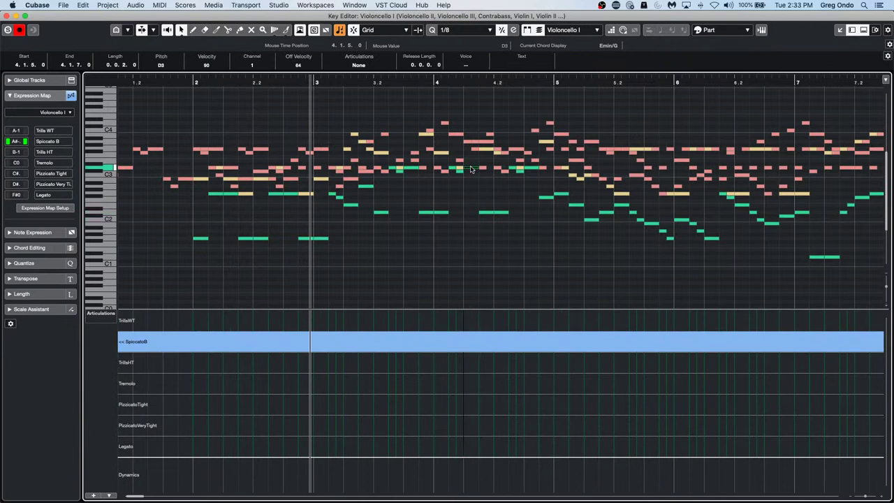
{"action": "left_click", "coordinate": [470, 143]}
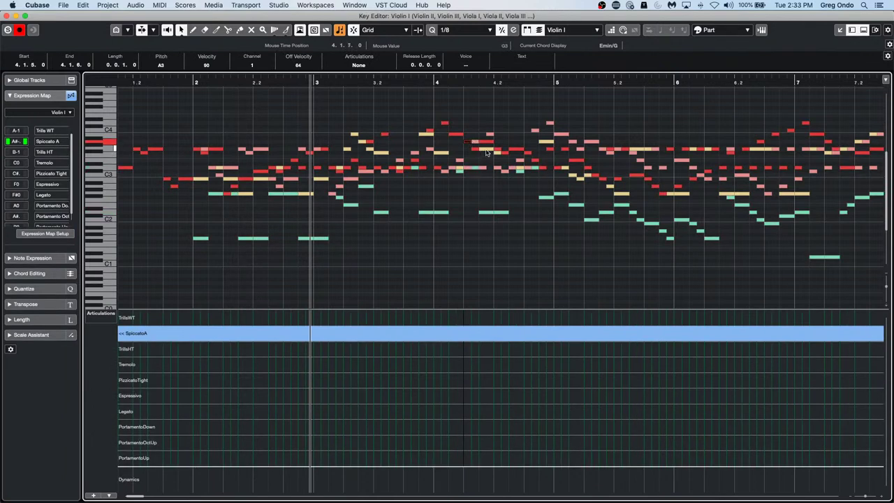
{"action": "key", "text": "space"}
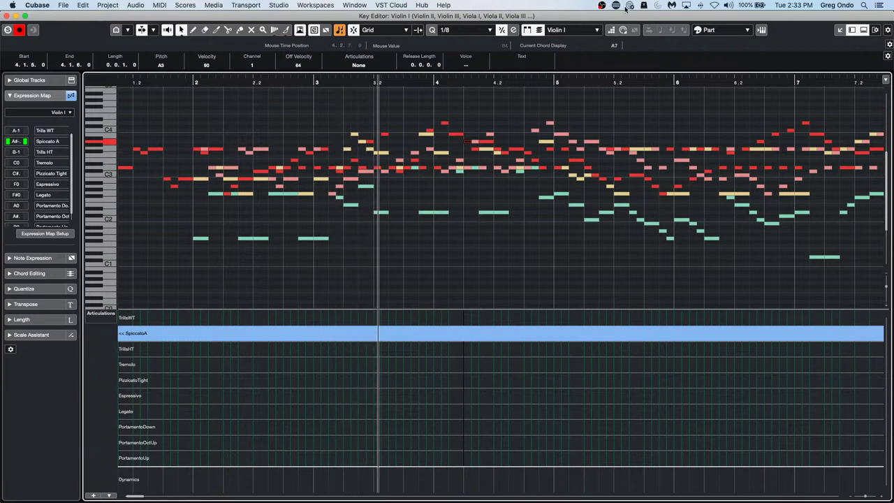
Step: Switch the part being edited to Contrabass and back to Violin I during playback
{"action": "left_click", "coordinate": [569, 29]}
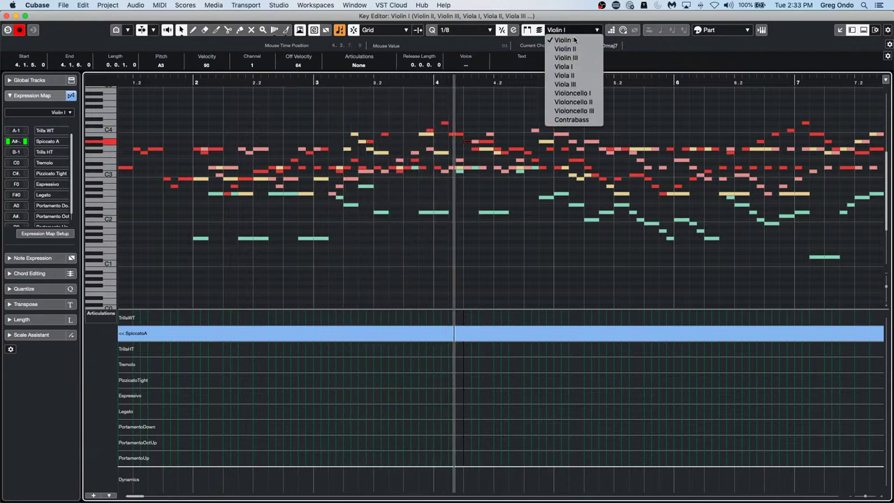
{"action": "left_click", "coordinate": [571, 119]}
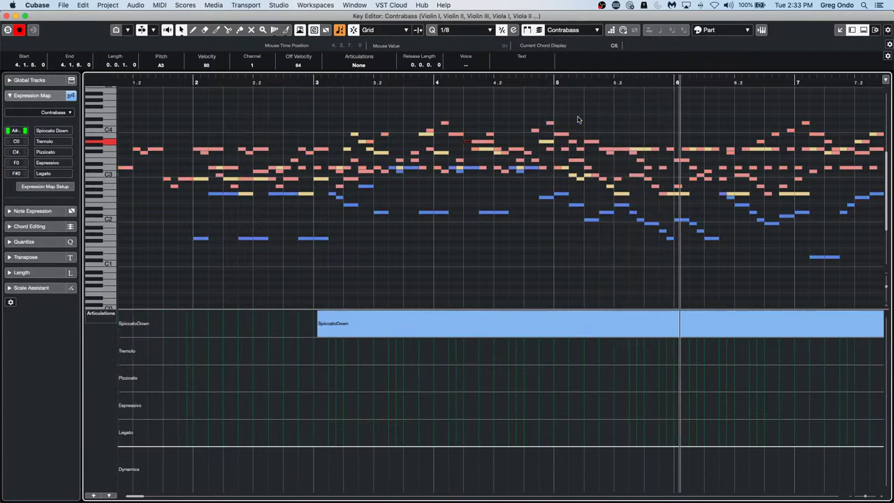
{"action": "left_click", "coordinate": [581, 31]}
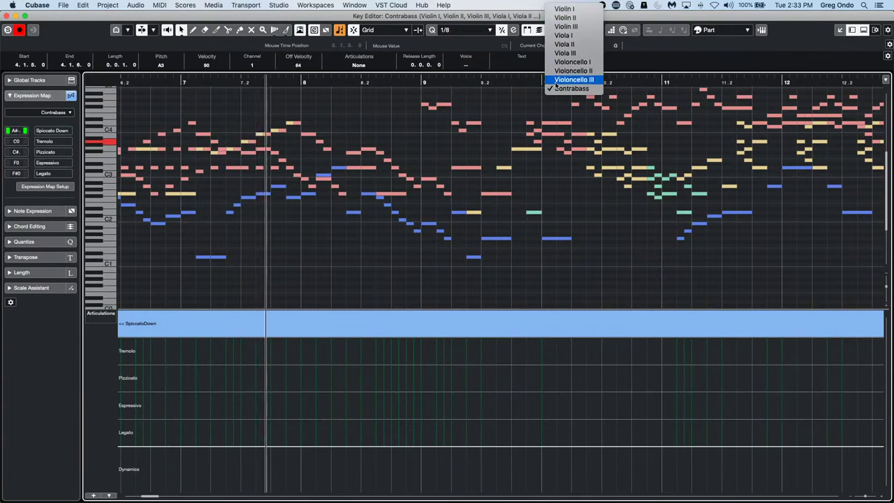
{"action": "left_click", "coordinate": [564, 9]}
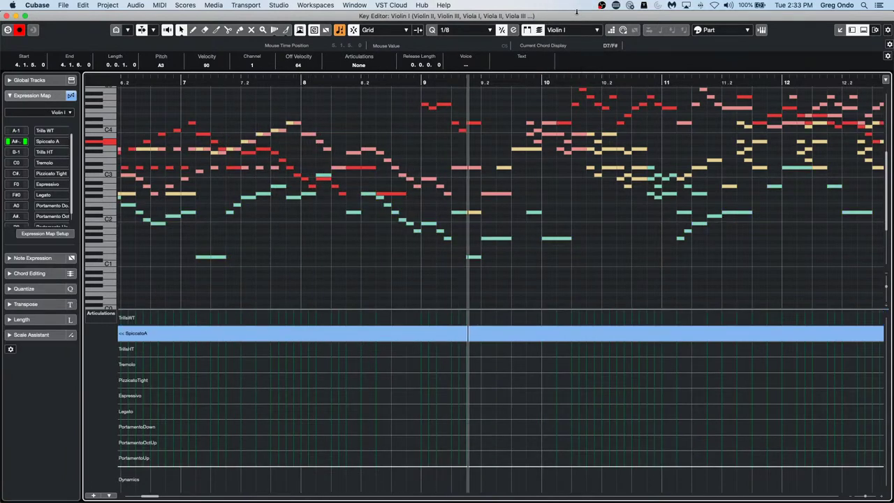
Step: Stop playback around bar 14, look over the part-colored notes there and close the separate Key Editor window
{"action": "scroll", "coordinate": [574, 204], "scroll_direction": "up", "scroll_amount": 4}
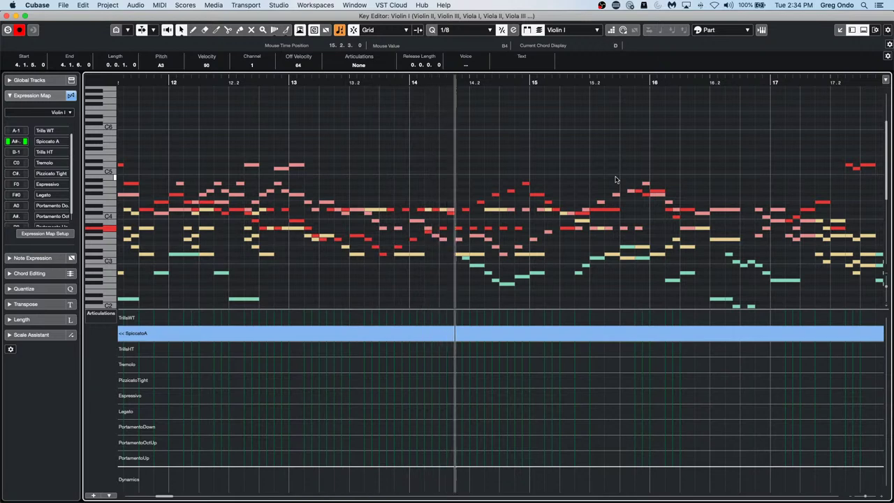
{"action": "key", "text": "space"}
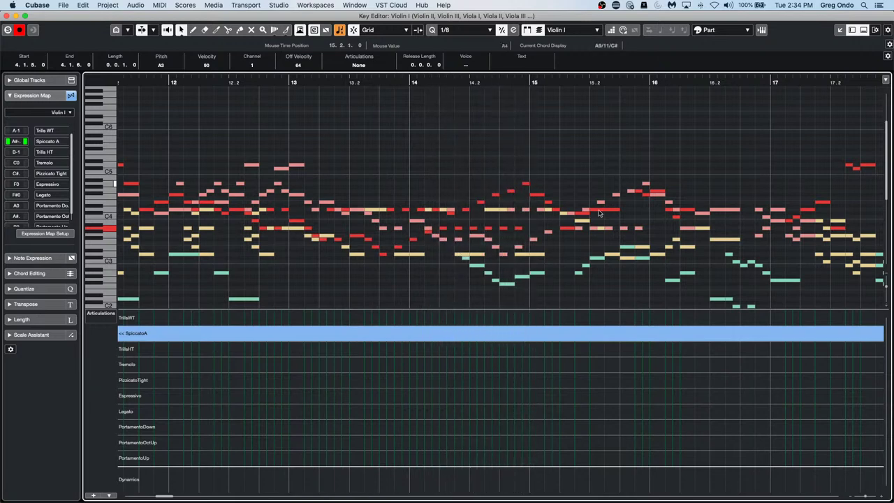
{"action": "left_click_drag", "start_coordinate": [459, 81], "coordinate": [453, 55]}
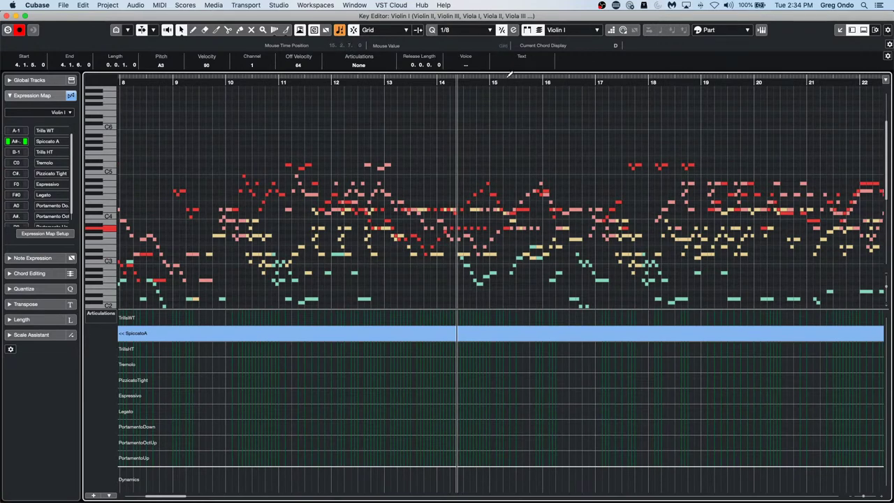
{"action": "left_click_drag", "start_coordinate": [465, 79], "coordinate": [476, 111]}
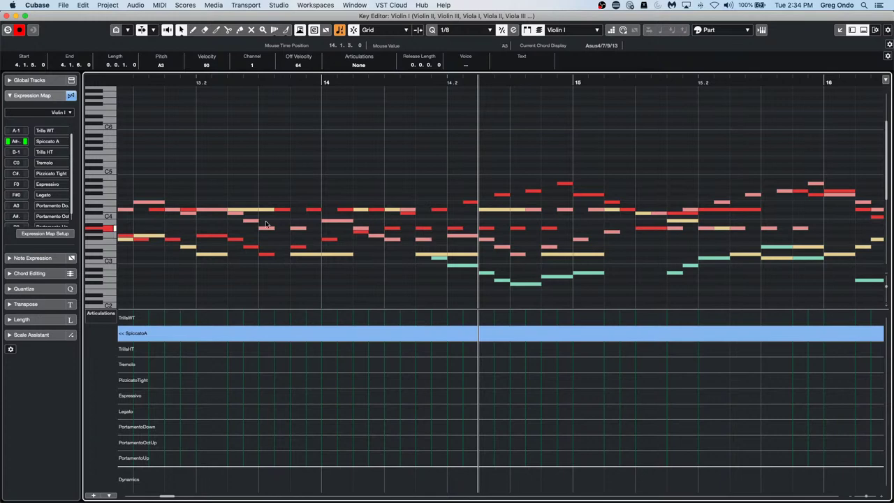
{"action": "left_click", "coordinate": [7, 15]}
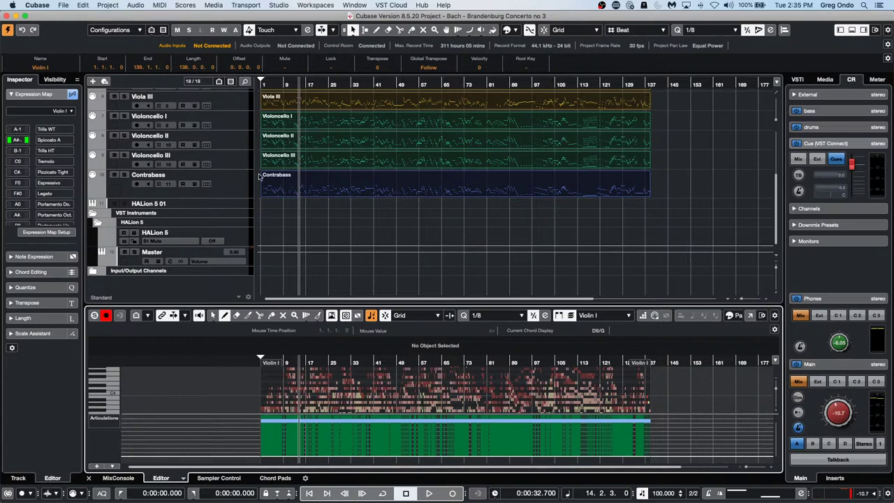
Step: Start opening another project and group the items in the file browser by Name
{"action": "mouse_move", "coordinate": [89, 180]}
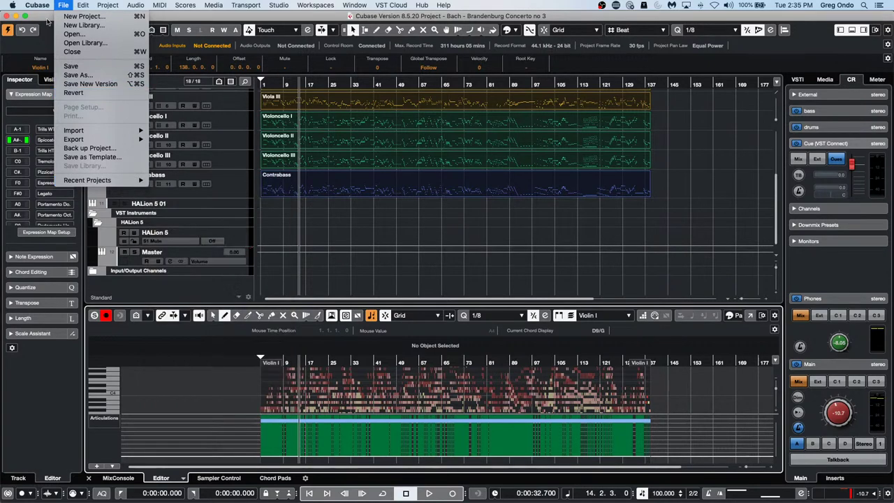
{"action": "left_click", "coordinate": [70, 35]}
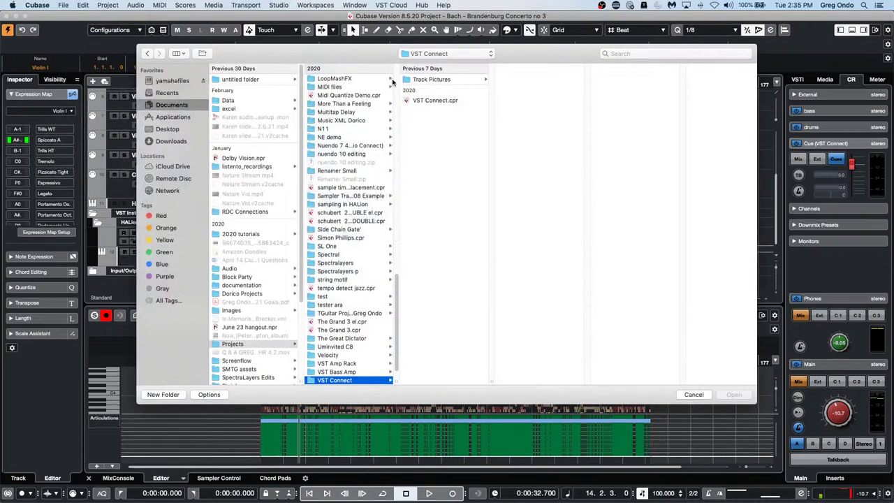
{"action": "scroll", "coordinate": [349, 161], "scroll_direction": "up", "scroll_amount": 15}
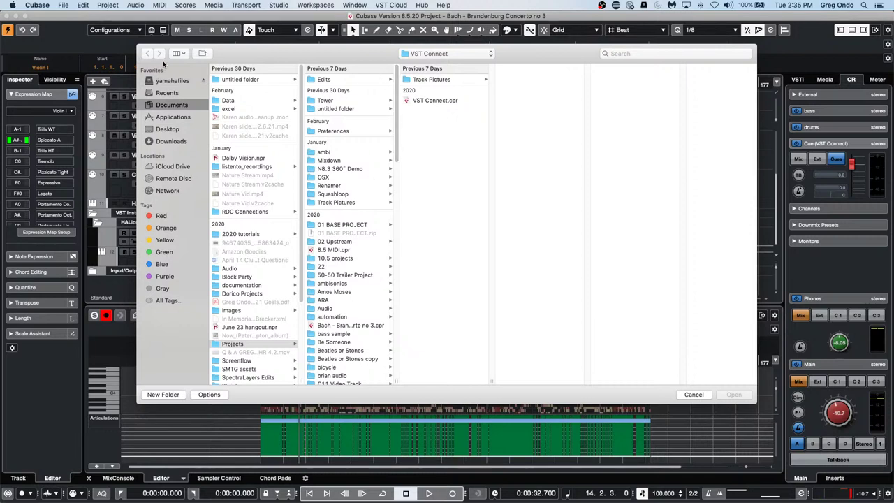
{"action": "left_click", "coordinate": [183, 53]}
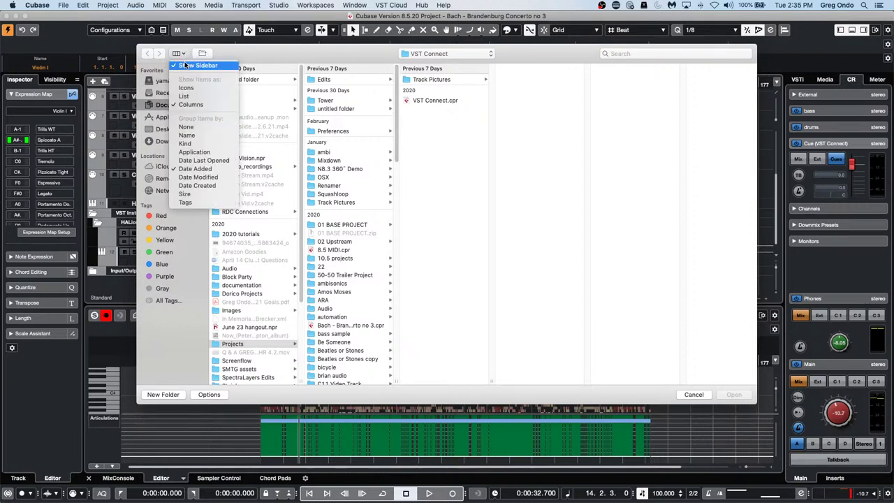
{"action": "left_click", "coordinate": [221, 127]}
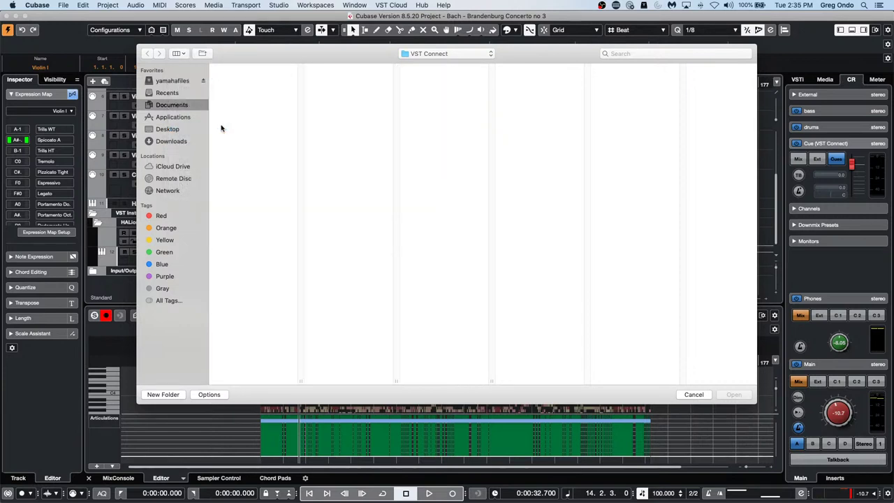
{"action": "left_click", "coordinate": [183, 53]}
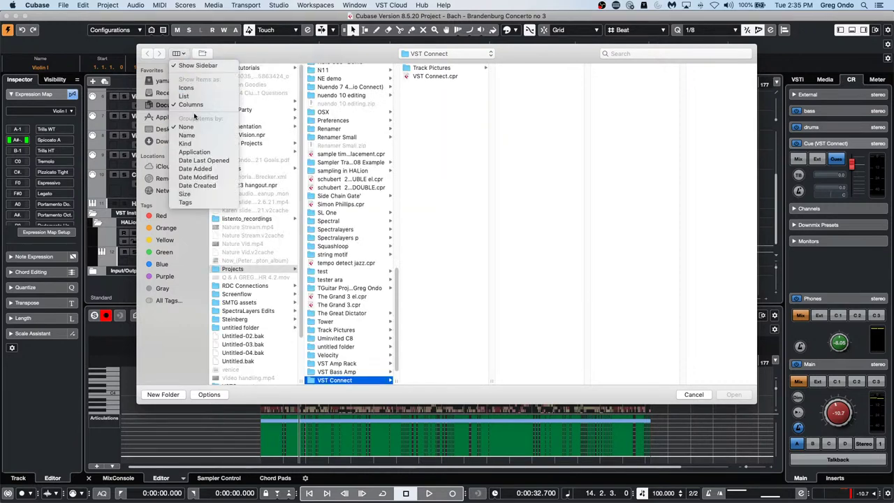
{"action": "left_click", "coordinate": [199, 137]}
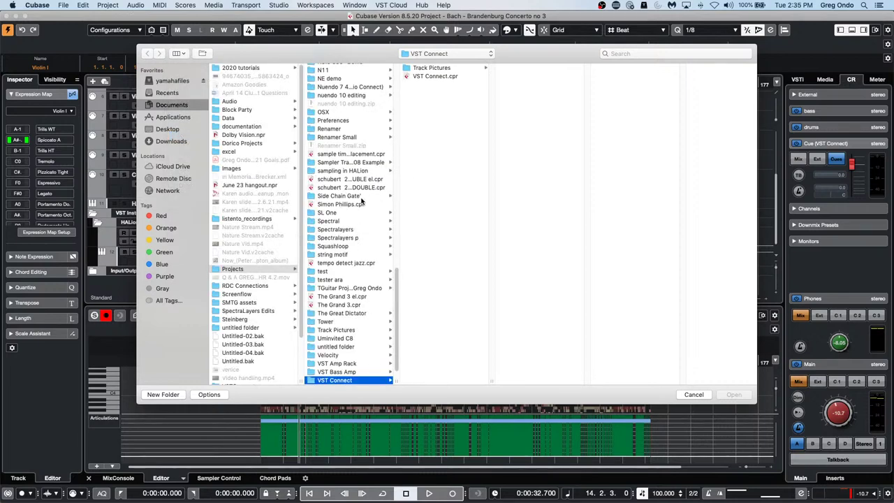
Step: Open LFO.cpr from the LFO project folder, activate the project and dismiss the missing files list
{"action": "scroll", "coordinate": [359, 203], "scroll_direction": "down", "scroll_amount": 1}
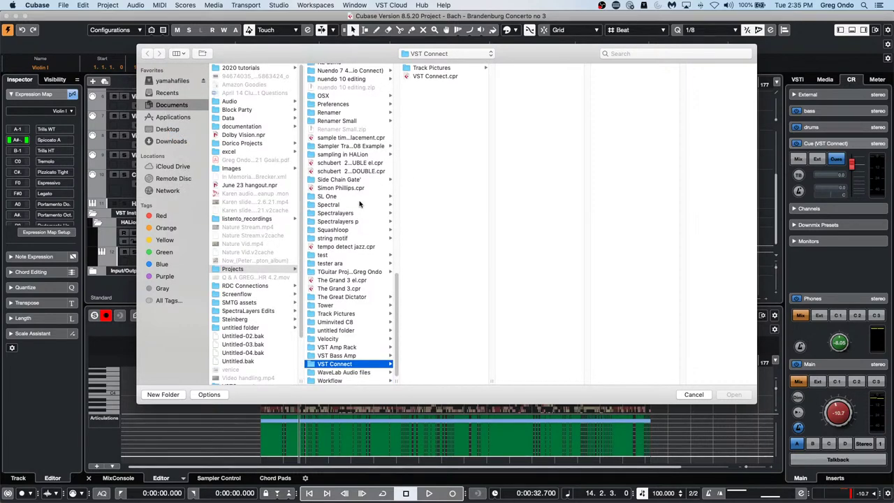
{"action": "scroll", "coordinate": [359, 203], "scroll_direction": "up", "scroll_amount": 5}
{"action": "scroll", "coordinate": [359, 204], "scroll_direction": "down", "scroll_amount": 3}
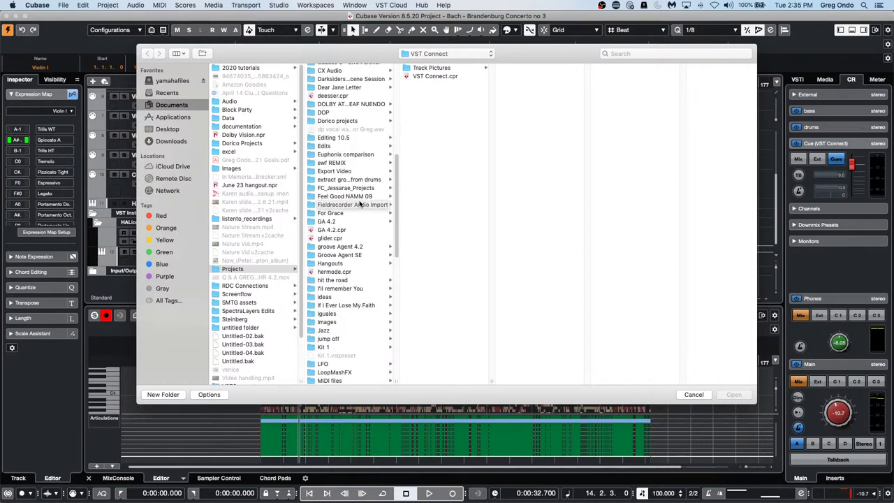
{"action": "left_click", "coordinate": [328, 364]}
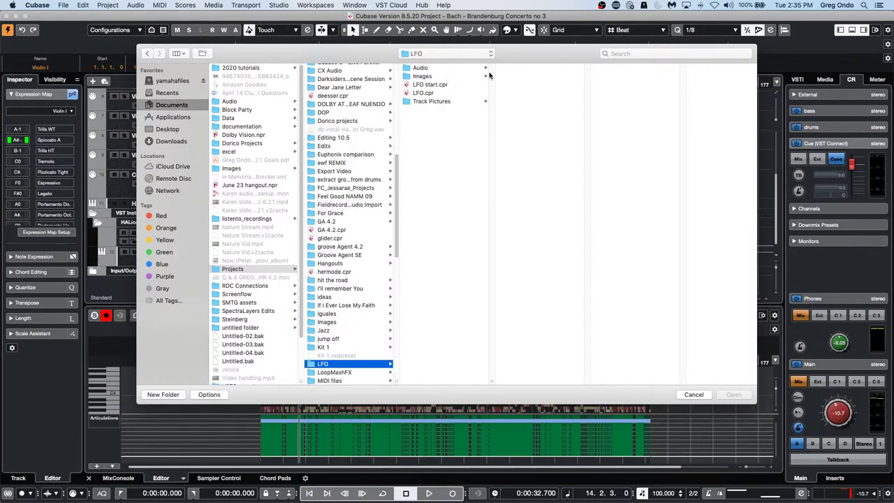
{"action": "left_click", "coordinate": [426, 93]}
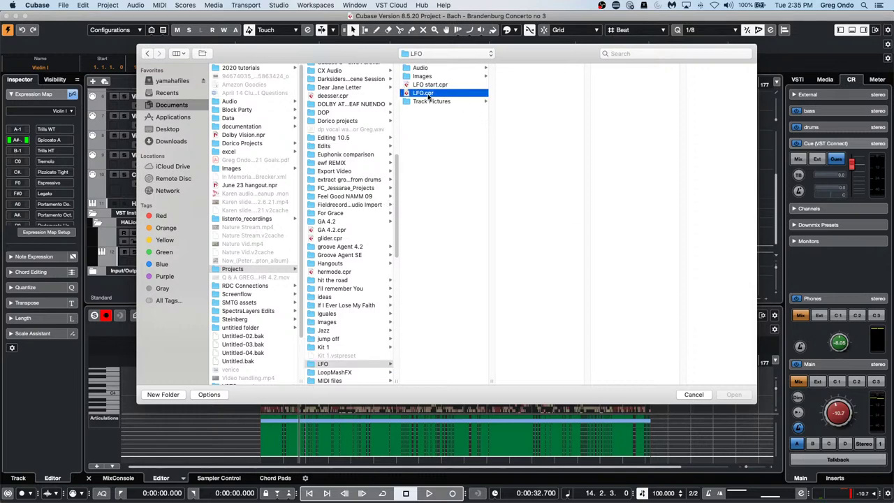
{"action": "double_click", "coordinate": [426, 94]}
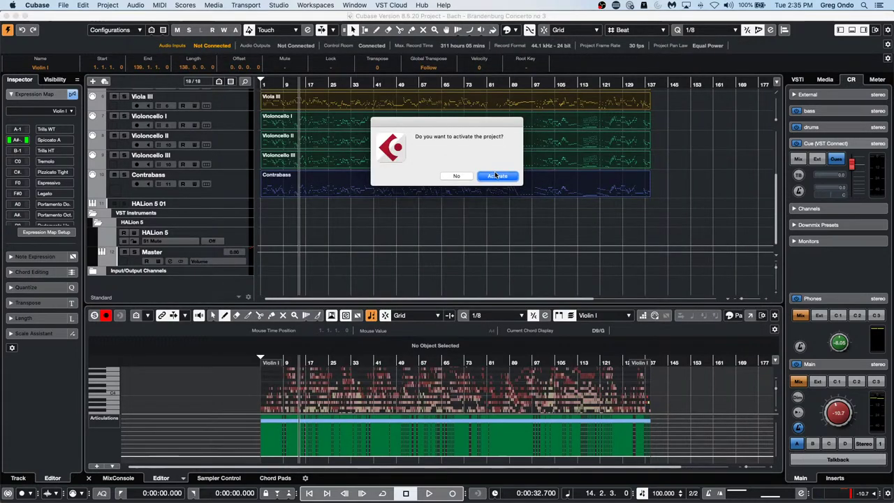
{"action": "left_click", "coordinate": [500, 176]}
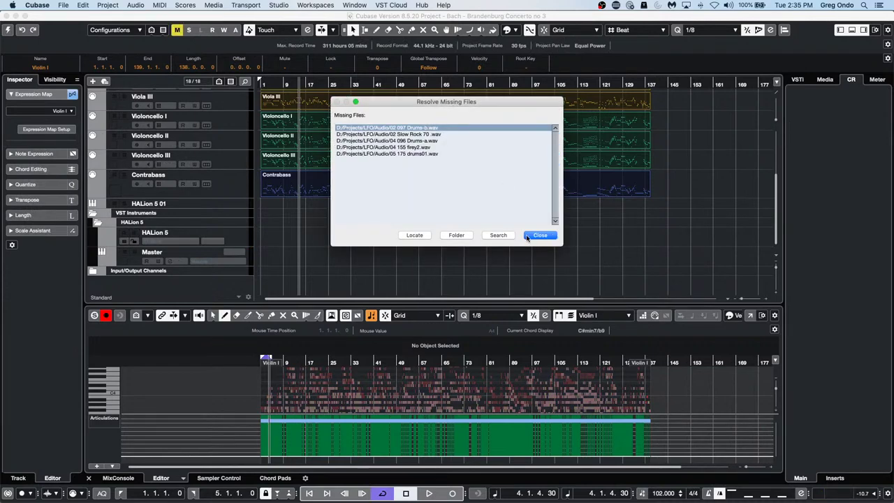
{"action": "left_click", "coordinate": [539, 235]}
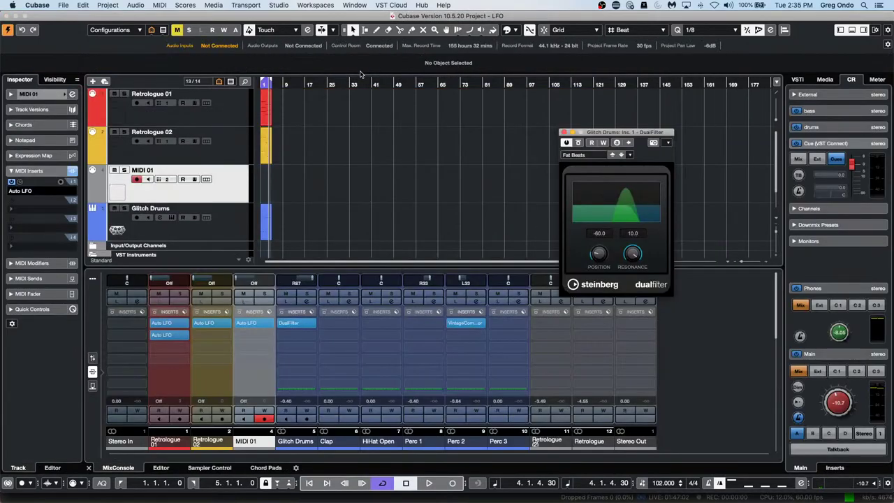
Step: Play the LFO project from its beginning, stop in bar 2 and examine its four-bar arrangement
{"action": "left_click", "coordinate": [315, 87]}
{"action": "key", "text": "KP_Decimal"}
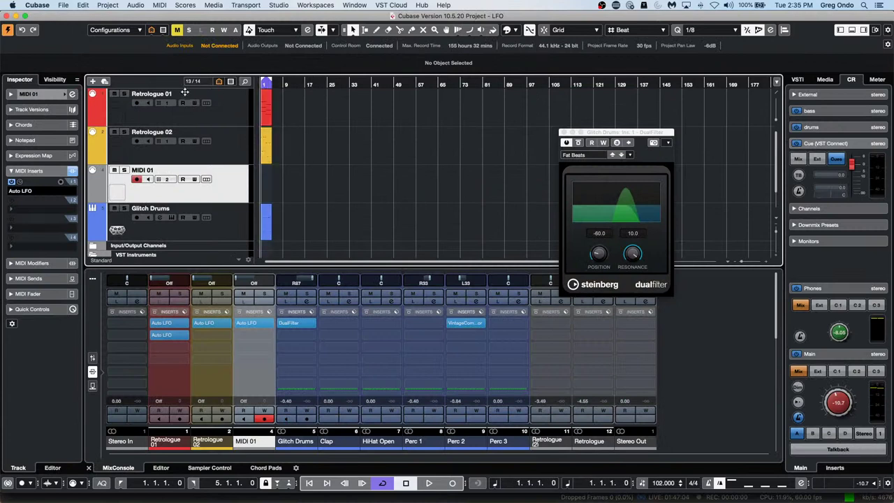
{"action": "key", "text": "h"}
{"action": "key", "text": "h"}
{"action": "key", "text": "h"}
{"action": "key", "text": "h"}
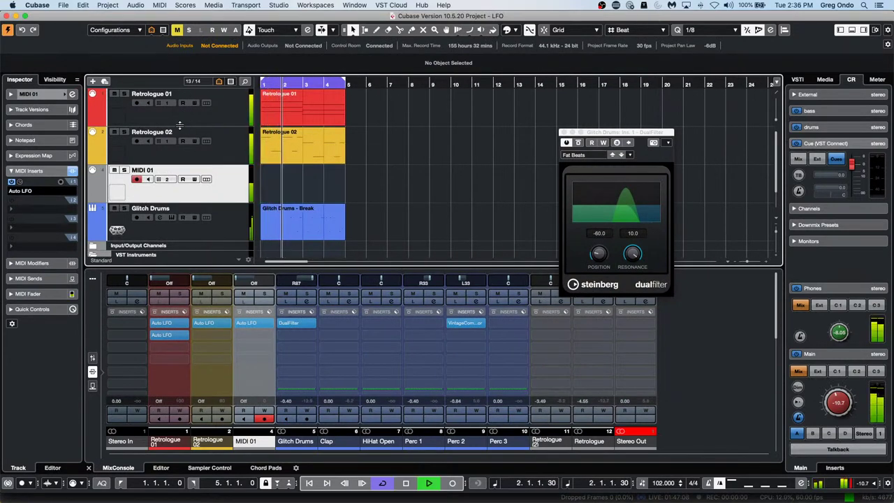
{"action": "key", "text": "space"}
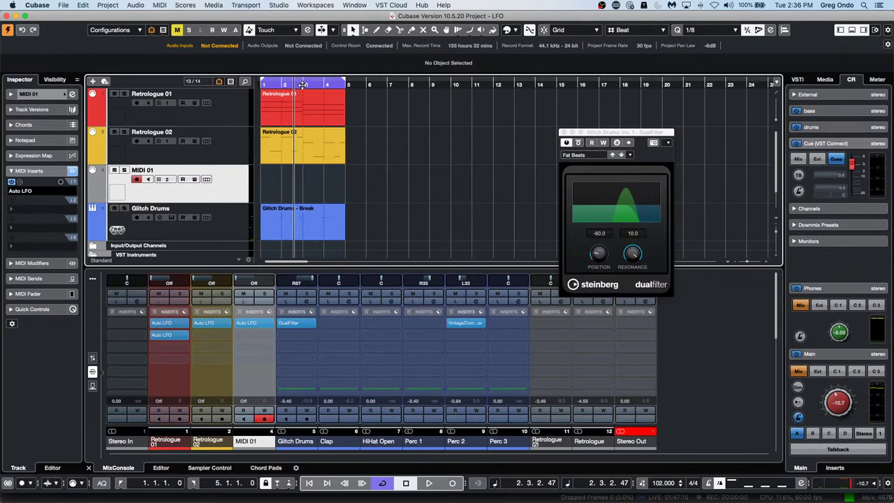
{"action": "left_click_drag", "start_coordinate": [303, 85], "coordinate": [235, 104]}
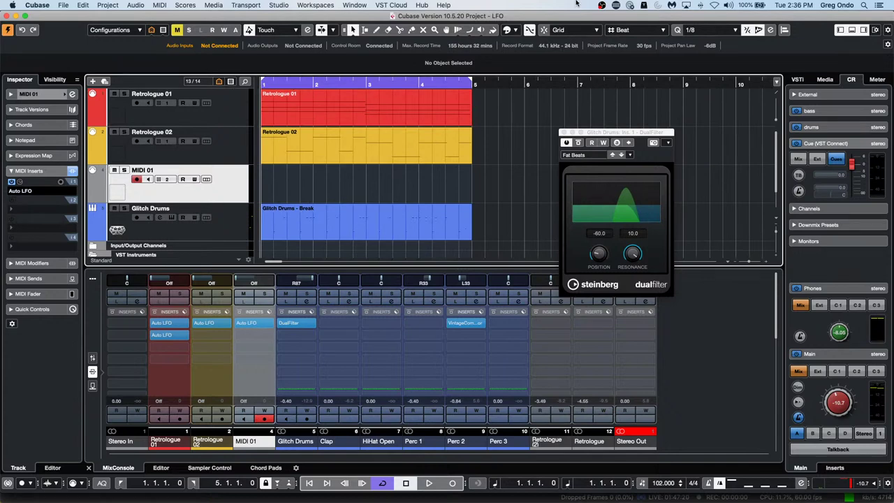
Step: In the MIDI Port Setup, make the IAC Driver Bus 1 input visible and include it in All MIDI
{"action": "left_click", "coordinate": [277, 6]}
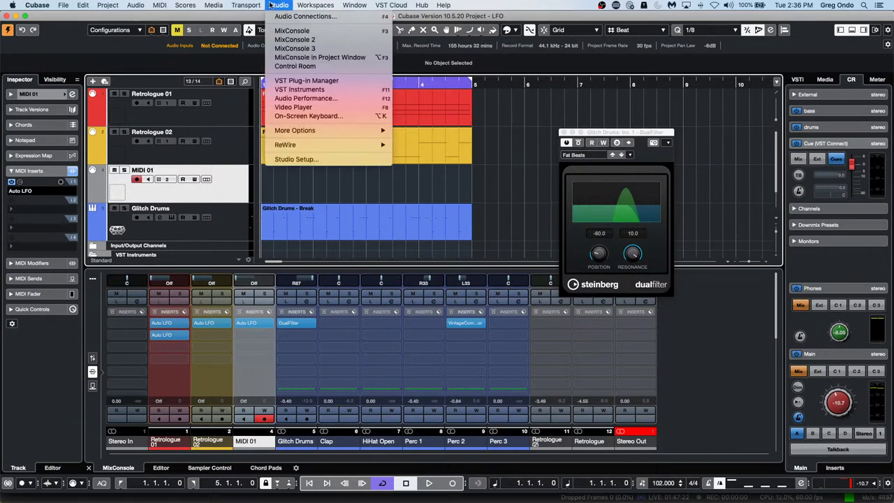
{"action": "left_click", "coordinate": [336, 158]}
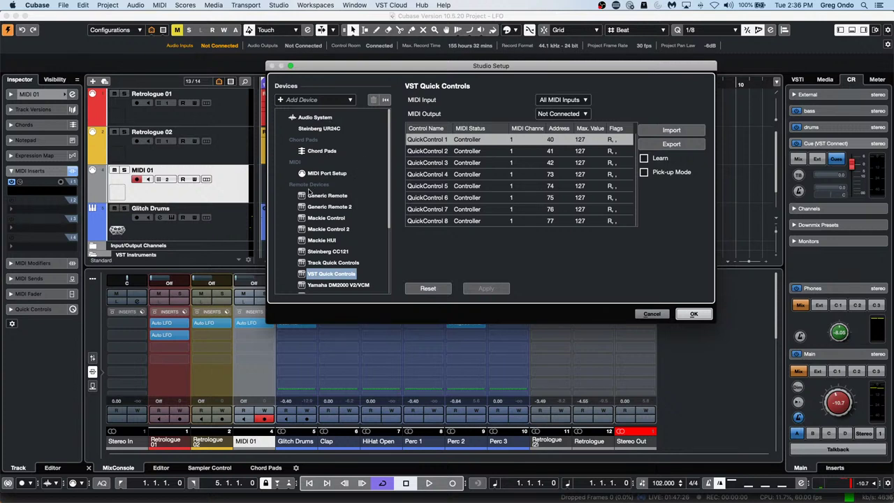
{"action": "left_click", "coordinate": [336, 174]}
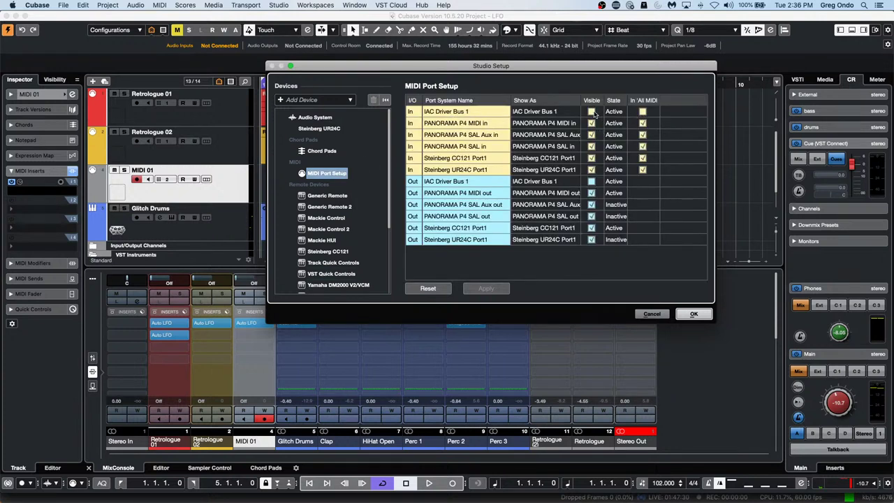
{"action": "left_click", "coordinate": [592, 112]}
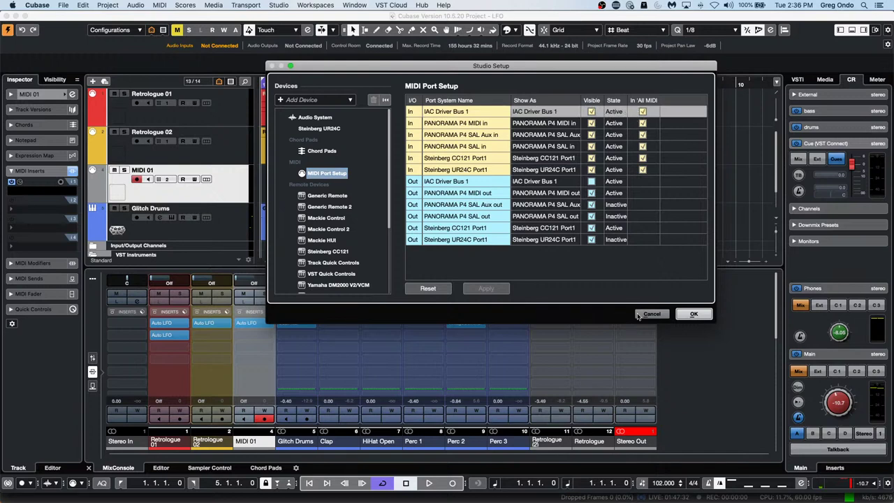
{"action": "left_click", "coordinate": [693, 314]}
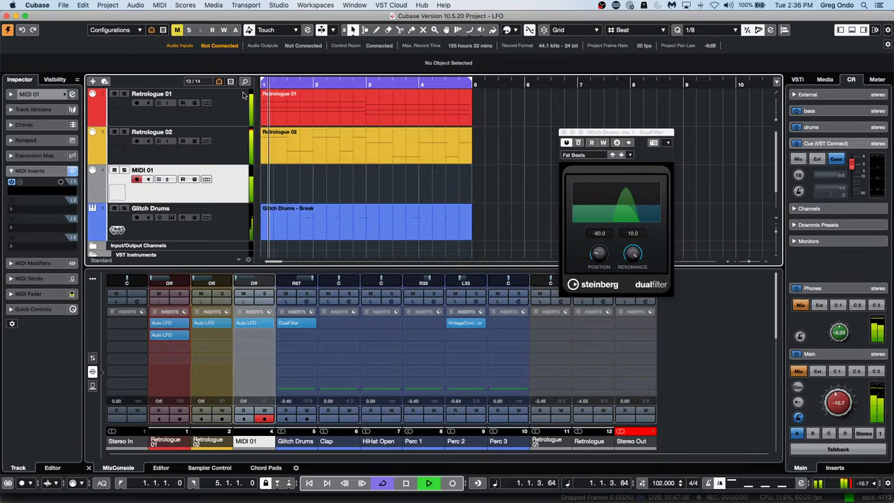
Step: Inspect the first Auto LFO MIDI insert on the Retrologue 01 track during playback and solo the track
{"action": "left_click", "coordinate": [224, 112]}
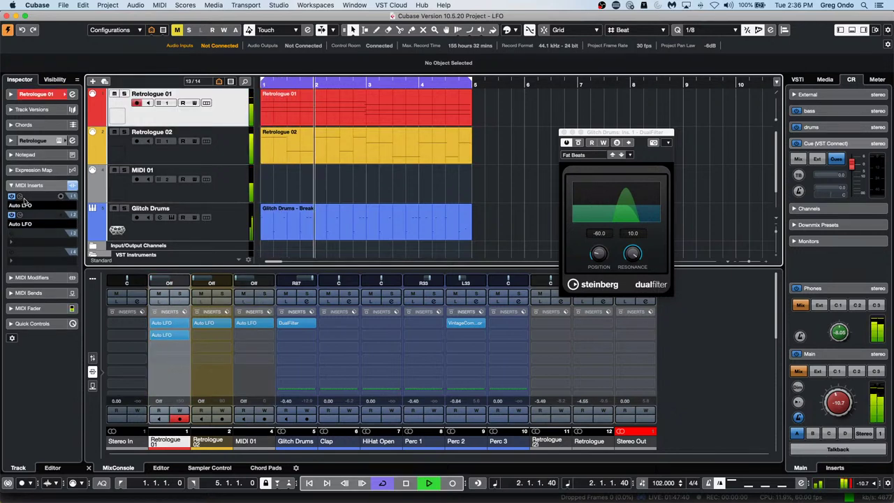
{"action": "left_click", "coordinate": [20, 197]}
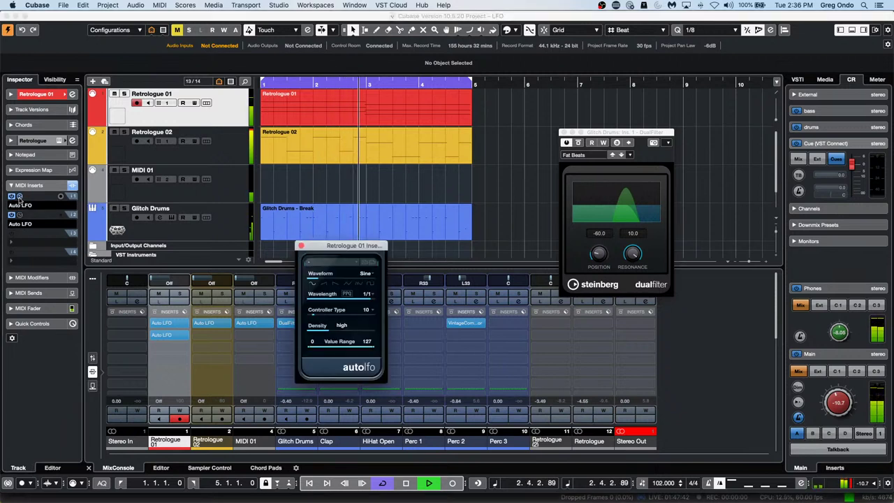
{"action": "left_click", "coordinate": [19, 217]}
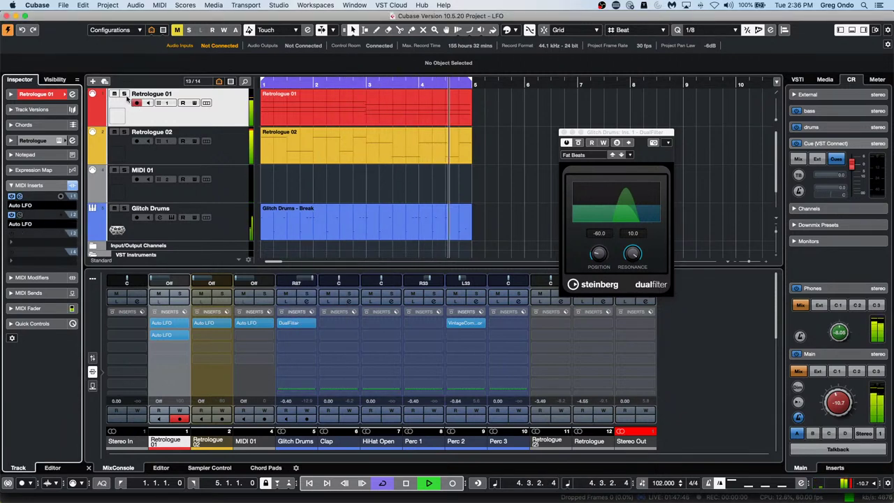
{"action": "left_click", "coordinate": [123, 93]}
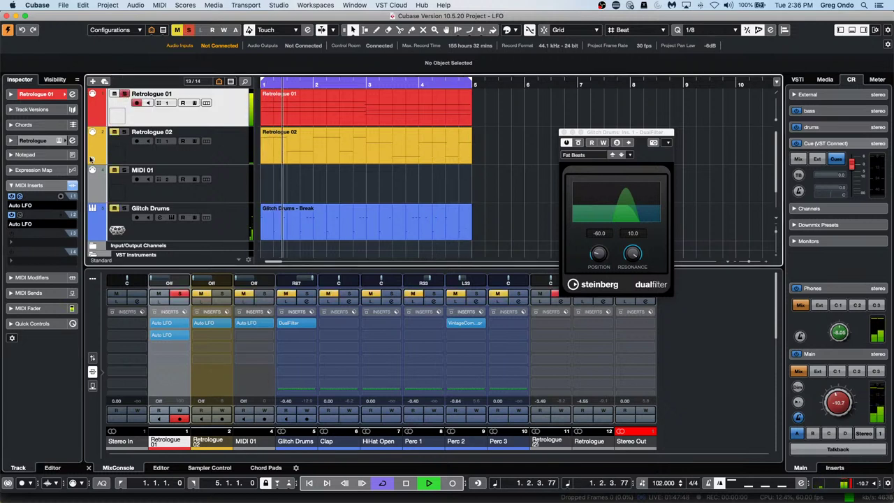
Step: Set the waveform of Retrologue 01's second Auto LFO MIDI insert to Sine and close its editor
{"action": "left_click", "coordinate": [20, 214]}
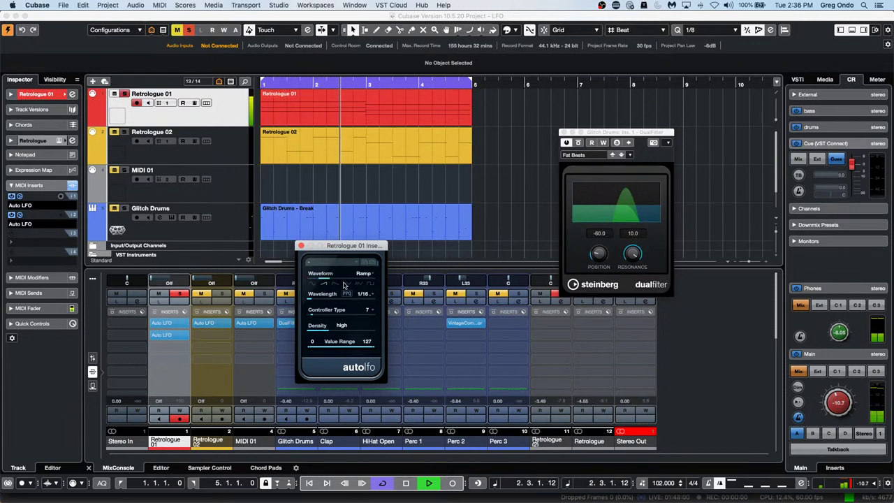
{"action": "left_click", "coordinate": [324, 284]}
{"action": "left_click", "coordinate": [314, 284]}
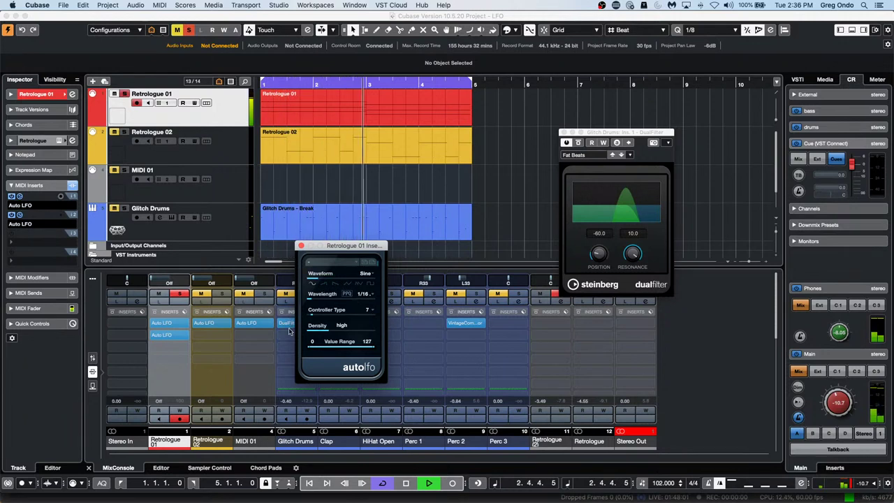
{"action": "left_click", "coordinate": [19, 197]}
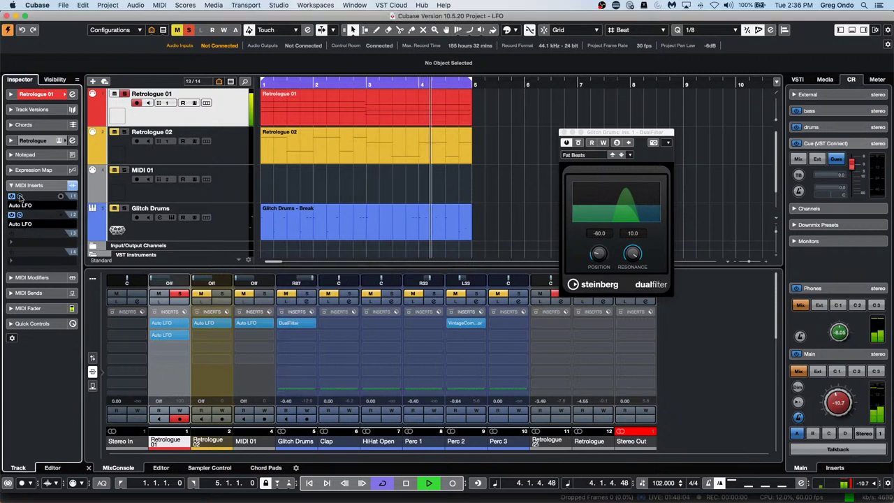
Step: Set the wavelength of Retrologue 01's first Auto LFO MIDI insert to 1/2 during playback
{"action": "left_click", "coordinate": [19, 197]}
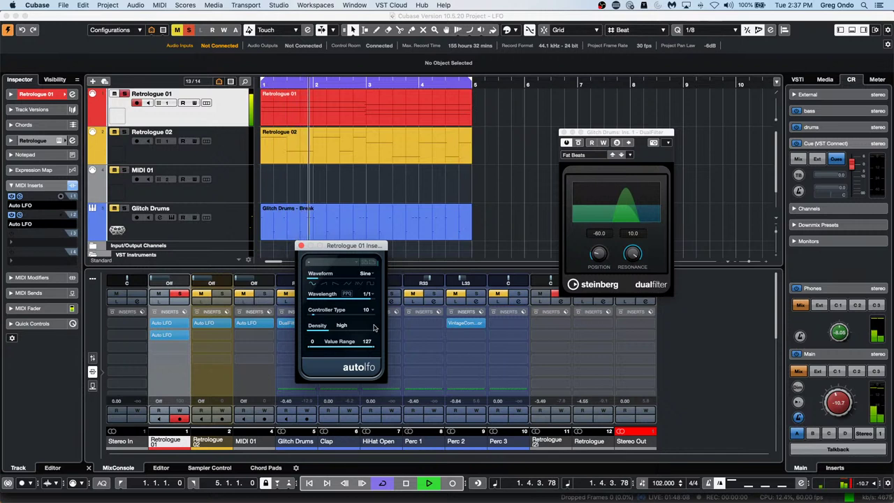
{"action": "left_click", "coordinate": [368, 294]}
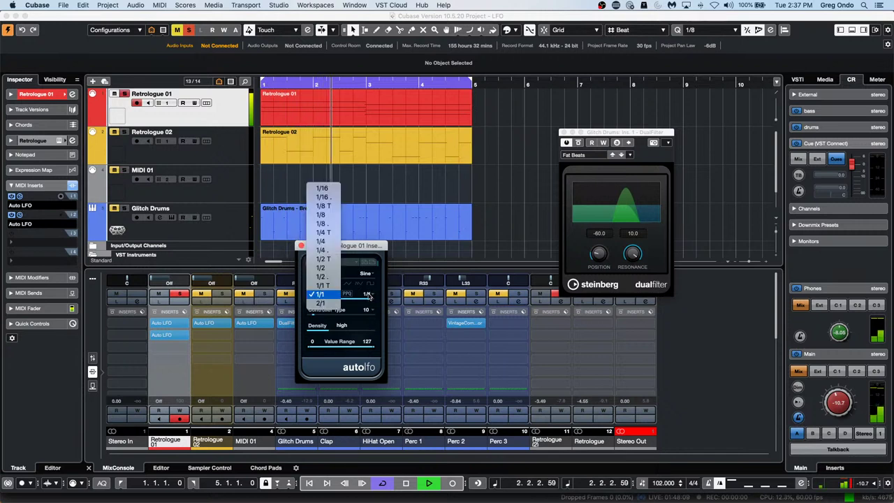
{"action": "left_click", "coordinate": [335, 268]}
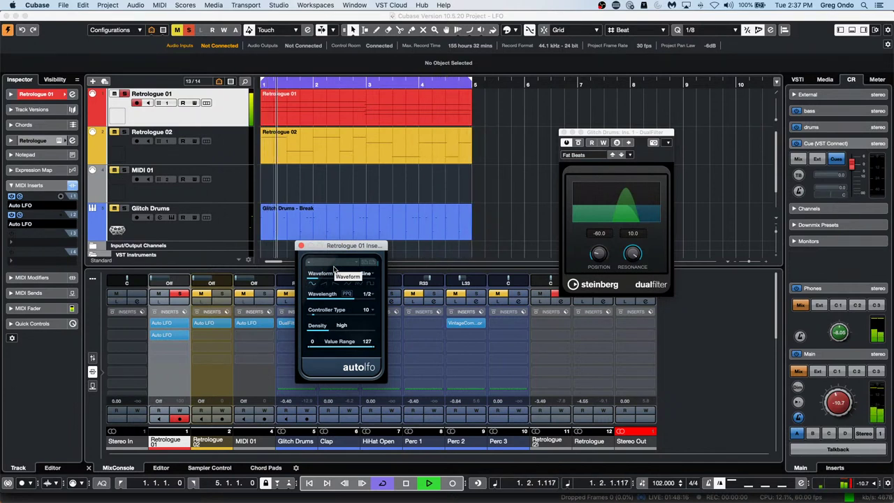
Step: Solo the Retrologue 02 track, check its Auto LFO insert and open its Retrologue instrument with the Absolutely 80s preset
{"action": "left_click", "coordinate": [130, 141]}
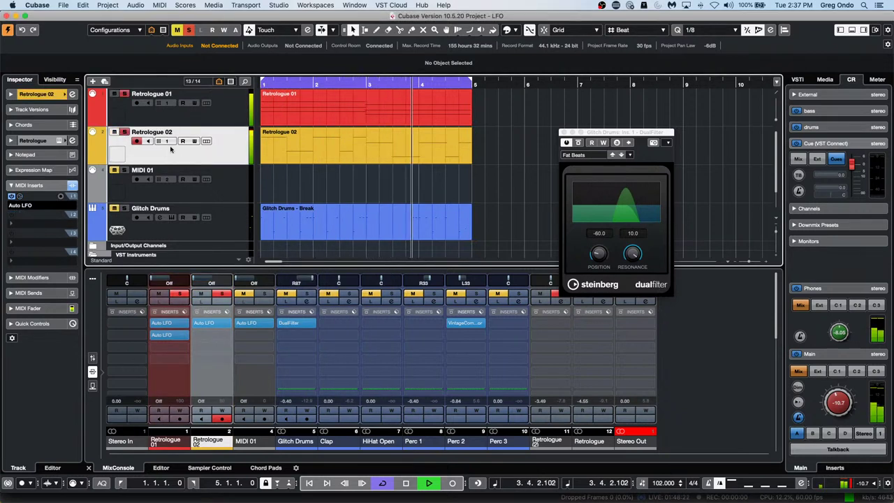
{"action": "left_click", "coordinate": [20, 197]}
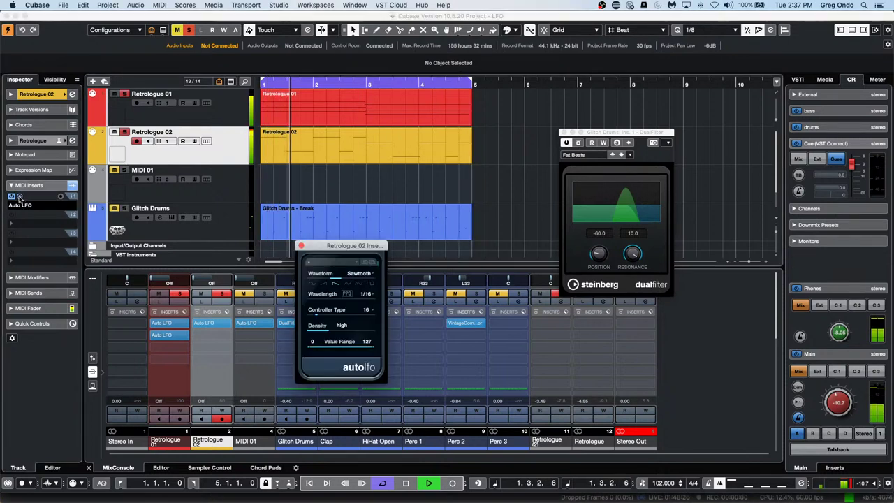
{"action": "left_click", "coordinate": [55, 95]}
{"action": "left_click", "coordinate": [73, 193]}
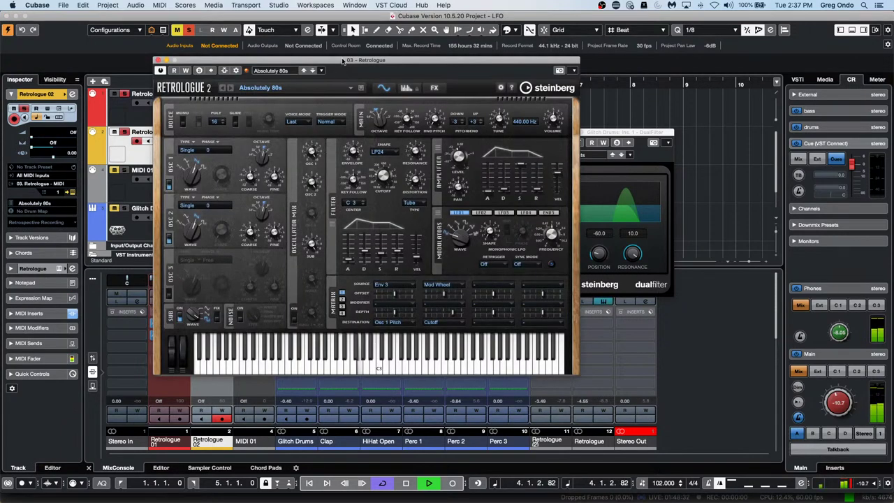
{"action": "left_click_drag", "start_coordinate": [343, 61], "coordinate": [502, 84]}
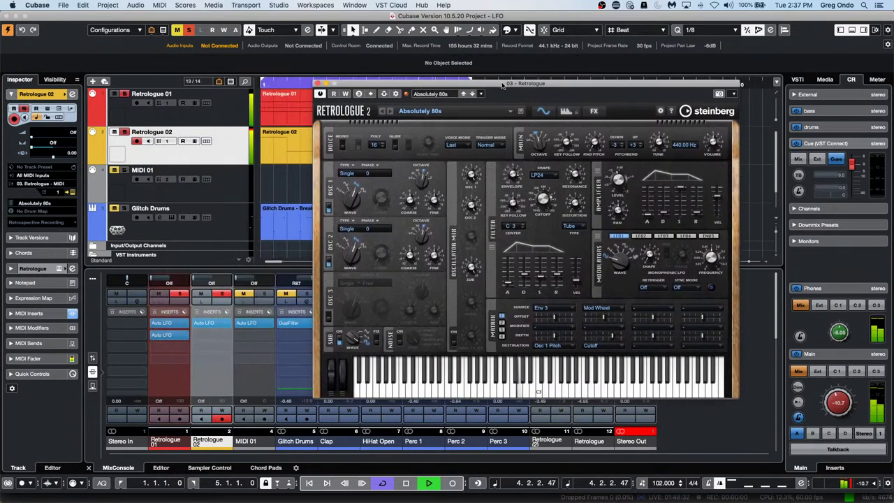
{"action": "left_click", "coordinate": [242, 157]}
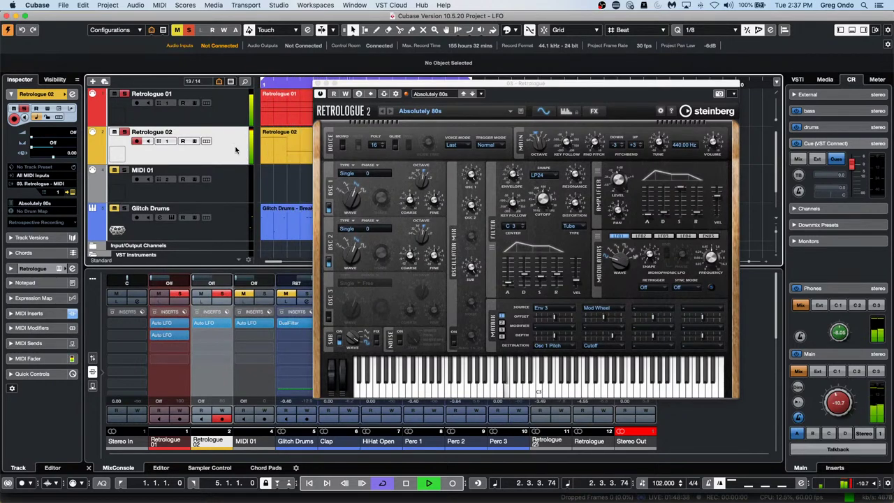
Step: Compare Retrologue 02 with its Auto LFO insert switched off and on, and place its editor and the Retrologue window side by side
{"action": "left_click", "coordinate": [44, 314]}
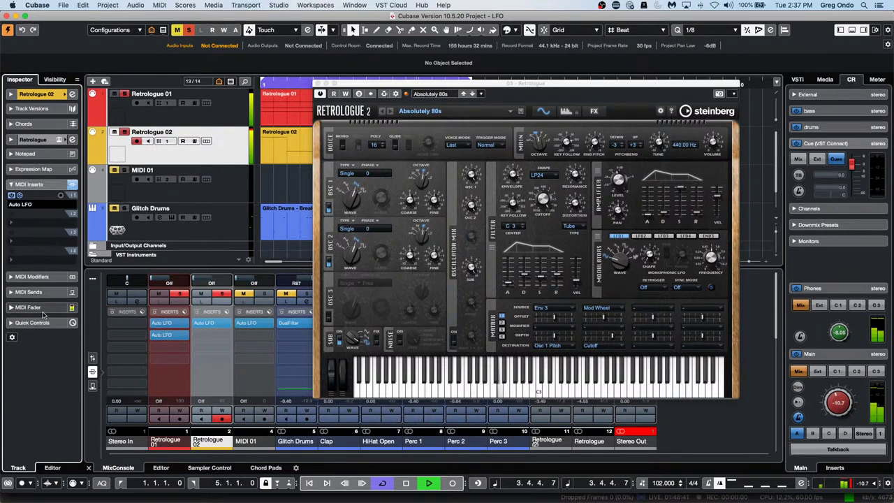
{"action": "left_click", "coordinate": [21, 197]}
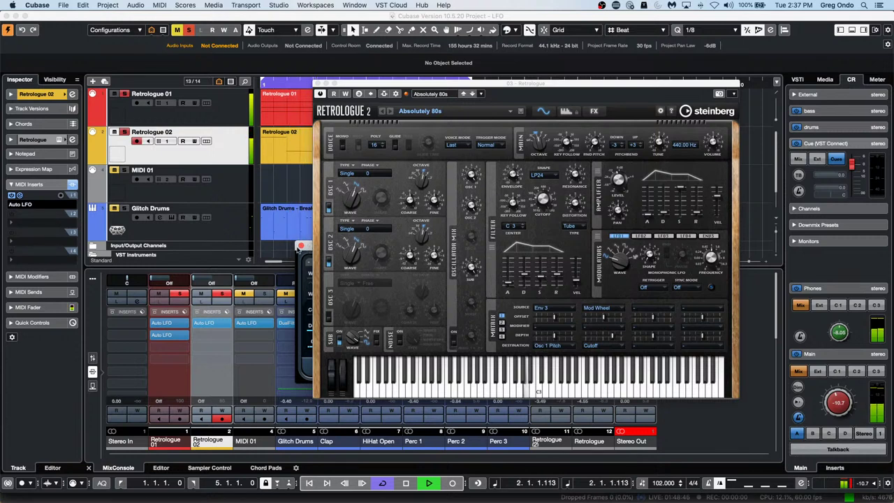
{"action": "left_click", "coordinate": [11, 196]}
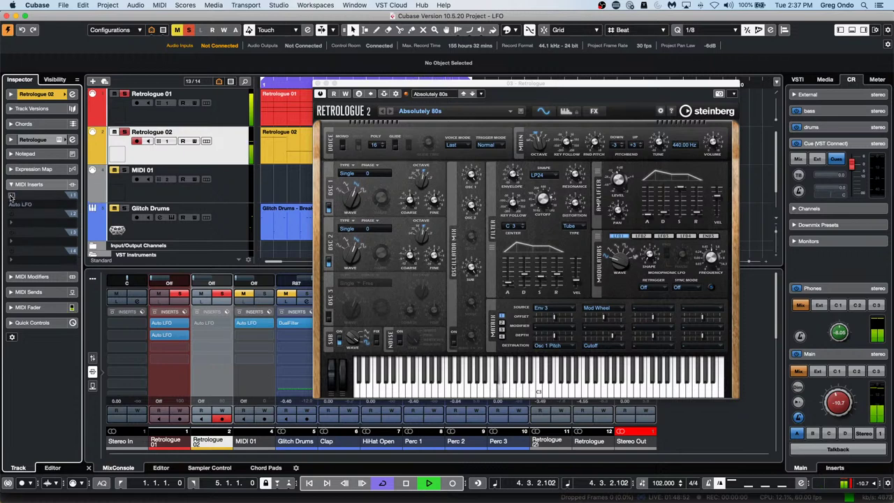
{"action": "left_click", "coordinate": [11, 196]}
{"action": "left_click", "coordinate": [19, 196]}
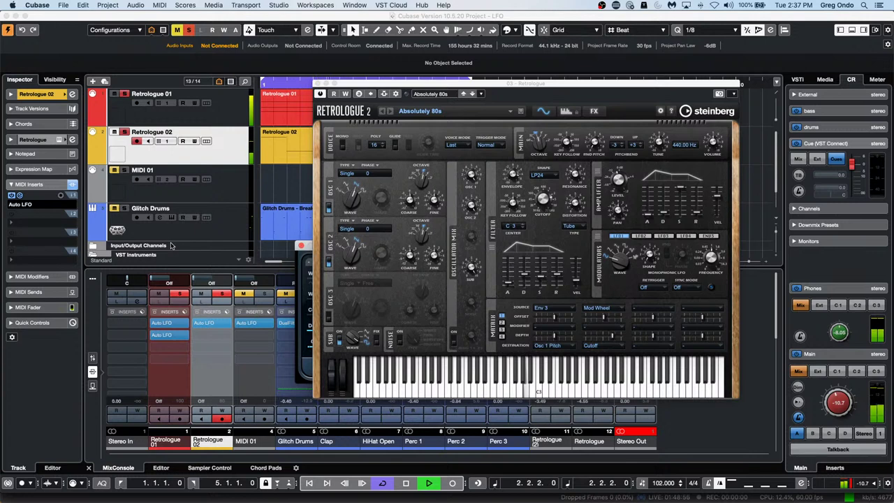
{"action": "left_click_drag", "start_coordinate": [472, 92], "coordinate": [643, 91]}
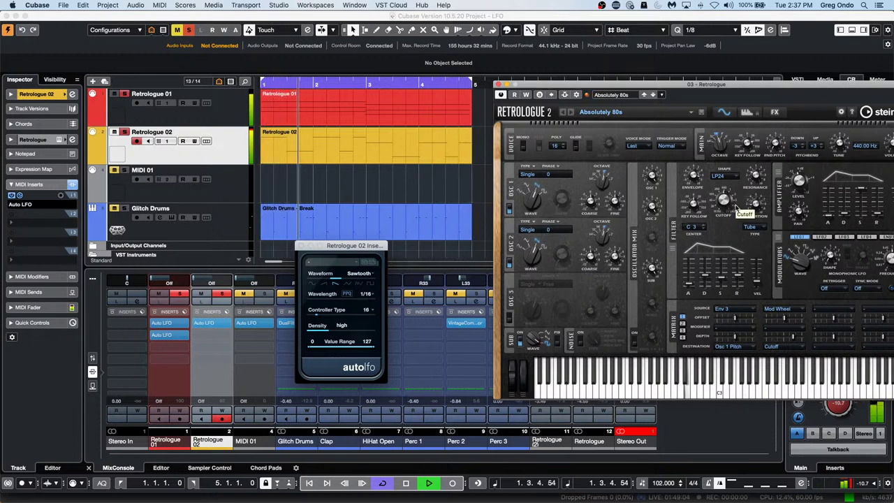
Step: Solo and select the Glitch Drums track, stop playback and close the Retrologue window
{"action": "left_click", "coordinate": [124, 209]}
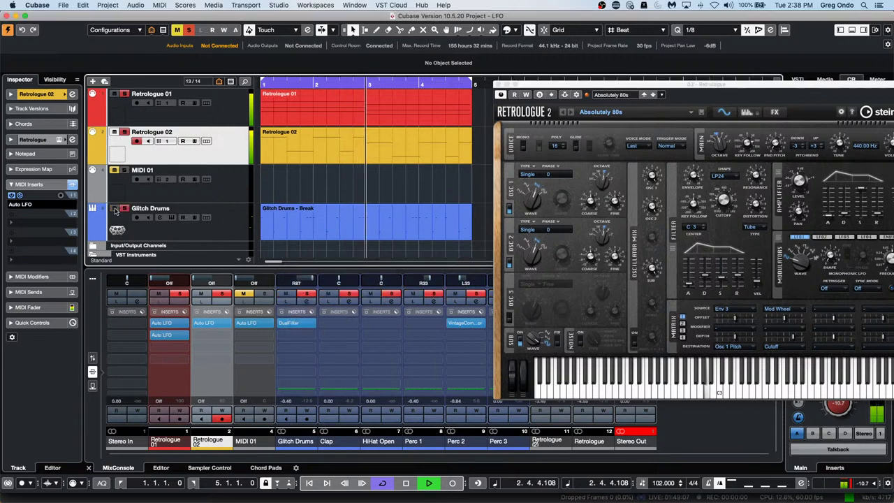
{"action": "left_click", "coordinate": [227, 232]}
{"action": "key", "text": "space"}
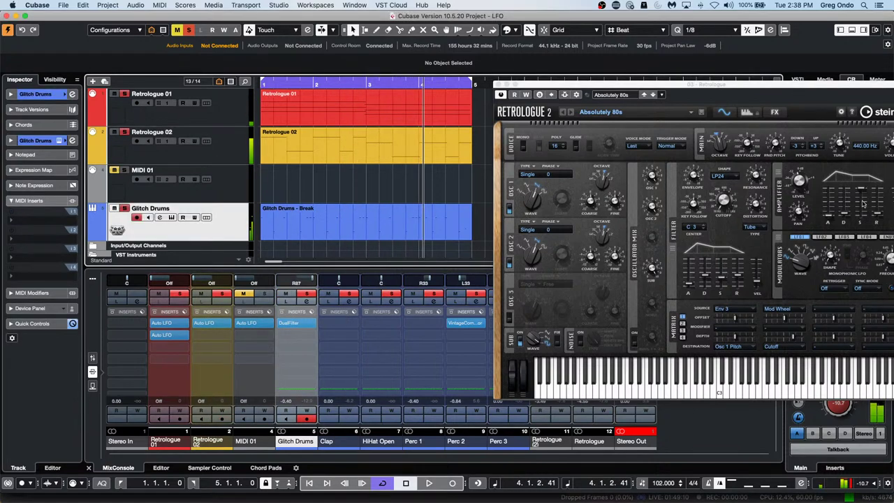
{"action": "left_click", "coordinate": [497, 85]}
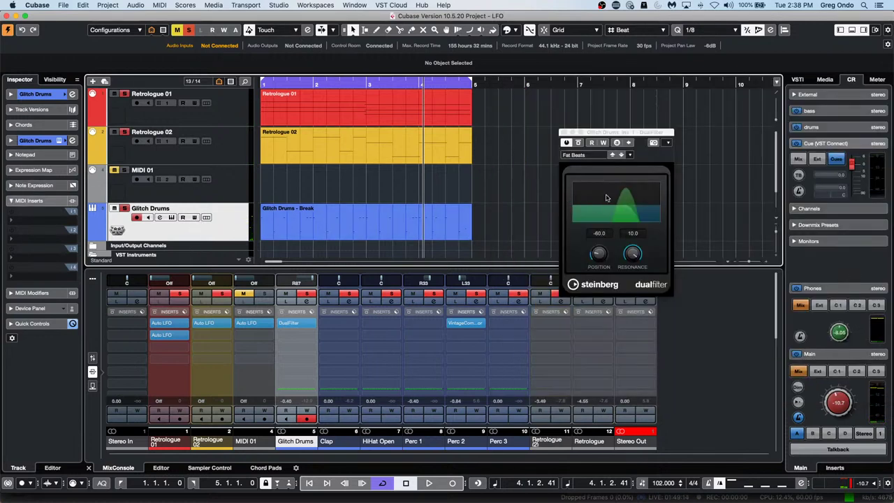
Step: Set the Glitch Drums DualFilter's position to about -76.9 and play the project briefly
{"action": "left_click_drag", "start_coordinate": [634, 257], "coordinate": [599, 266]}
{"action": "key", "text": "space"}
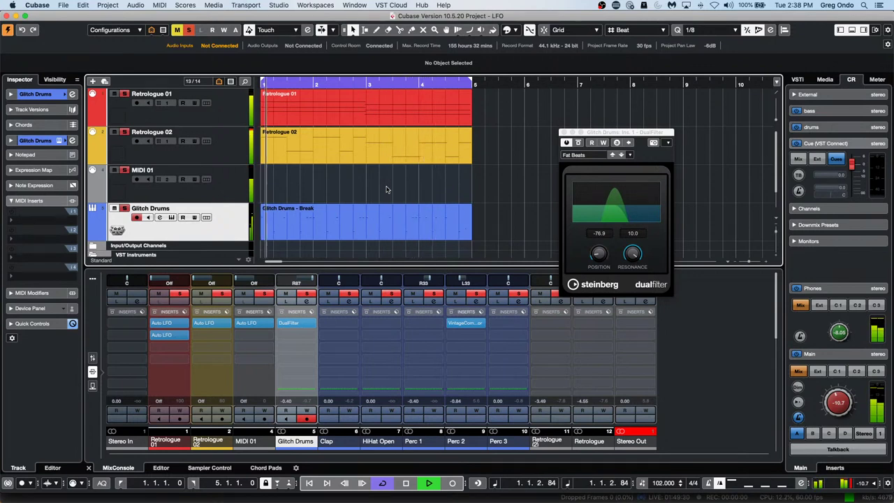
{"action": "key", "text": "space"}
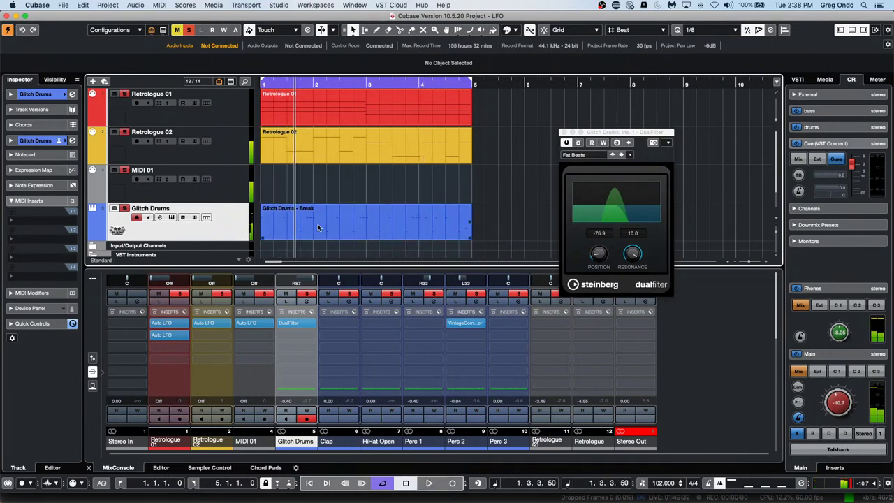
Step: Show the MIDI 01 track's routing and open the MIDI Port Setup to examine the IAC Driver Bus 1 ports
{"action": "left_click", "coordinate": [224, 186]}
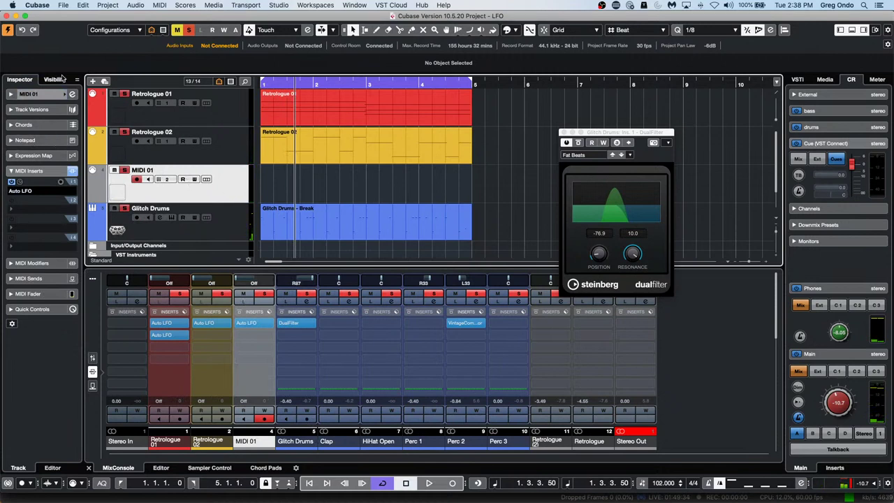
{"action": "left_click", "coordinate": [45, 94]}
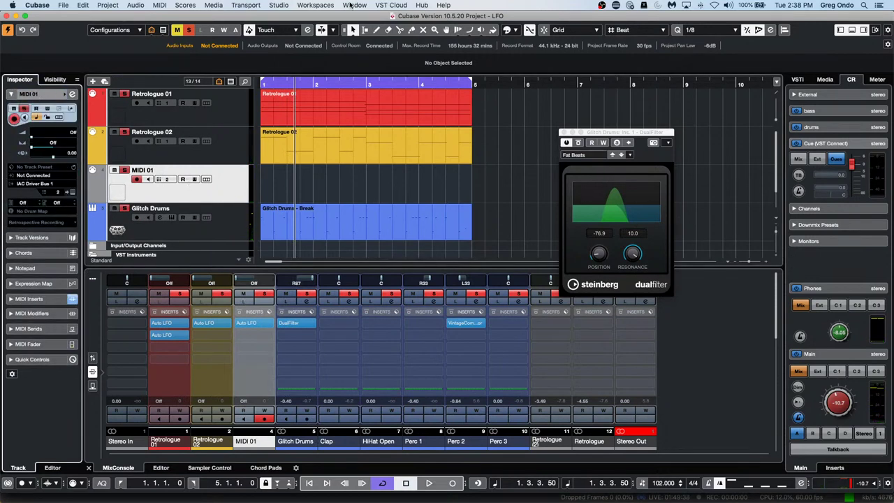
{"action": "left_click", "coordinate": [349, 5]}
{"action": "mouse_move", "coordinate": [287, 5]}
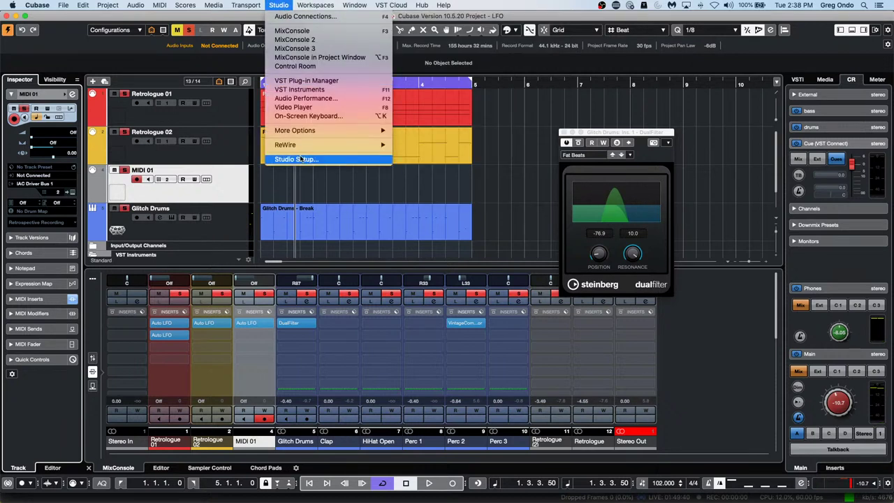
{"action": "mouse_move", "coordinate": [344, 147]}
{"action": "left_click", "coordinate": [329, 158]}
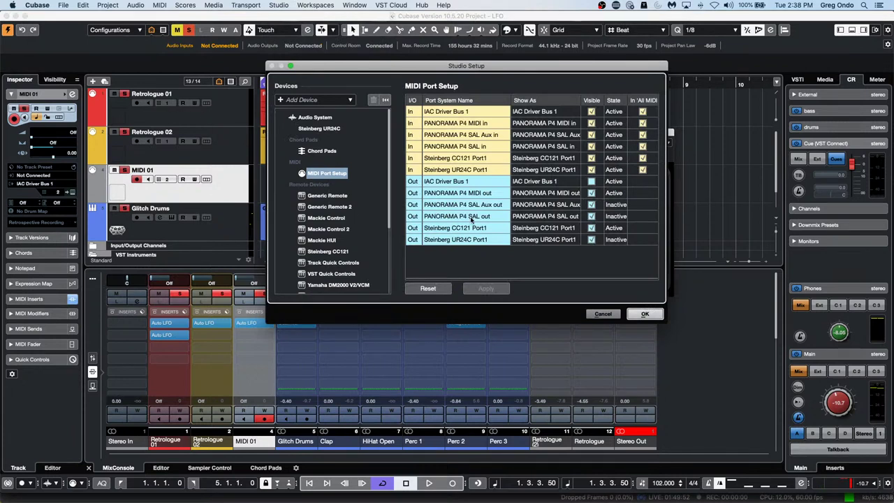
Step: Look through the Studio Setup devices, examine the Generic Remote's fader assignments and Learn option, and close the dialog
{"action": "scroll", "coordinate": [355, 219], "scroll_direction": "down", "scroll_amount": 4}
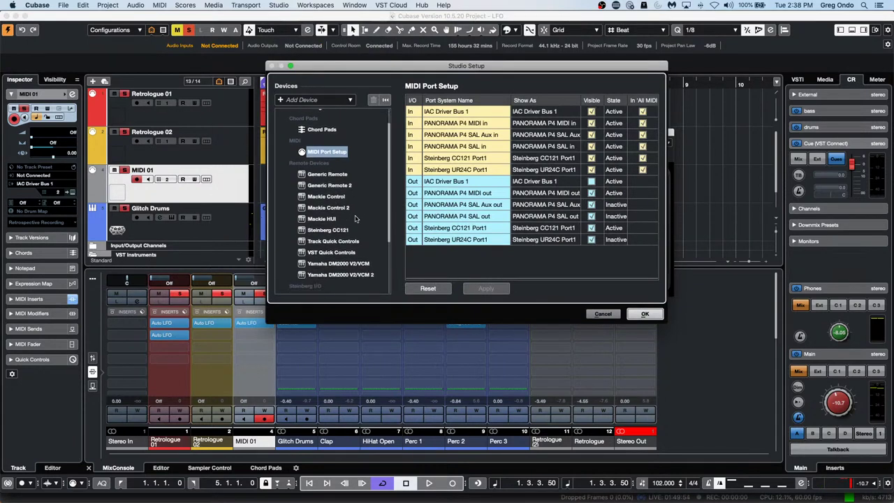
{"action": "scroll", "coordinate": [356, 218], "scroll_direction": "down", "scroll_amount": 1}
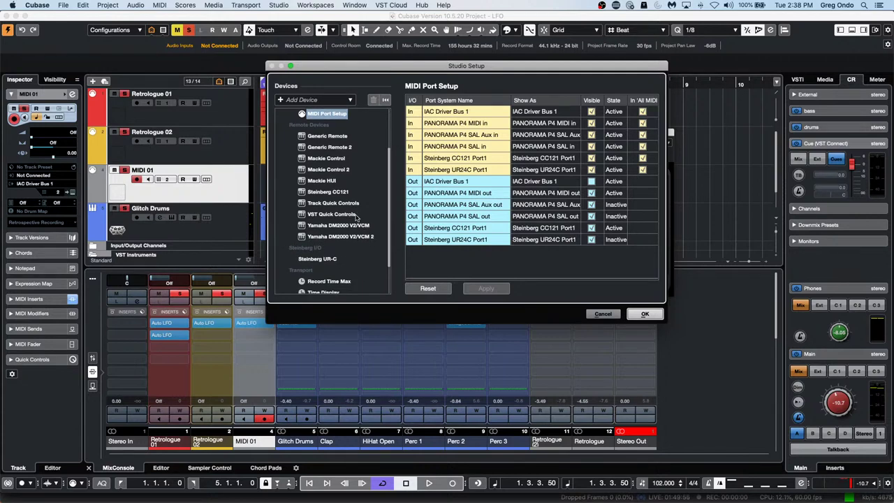
{"action": "scroll", "coordinate": [356, 218], "scroll_direction": "up", "scroll_amount": 4}
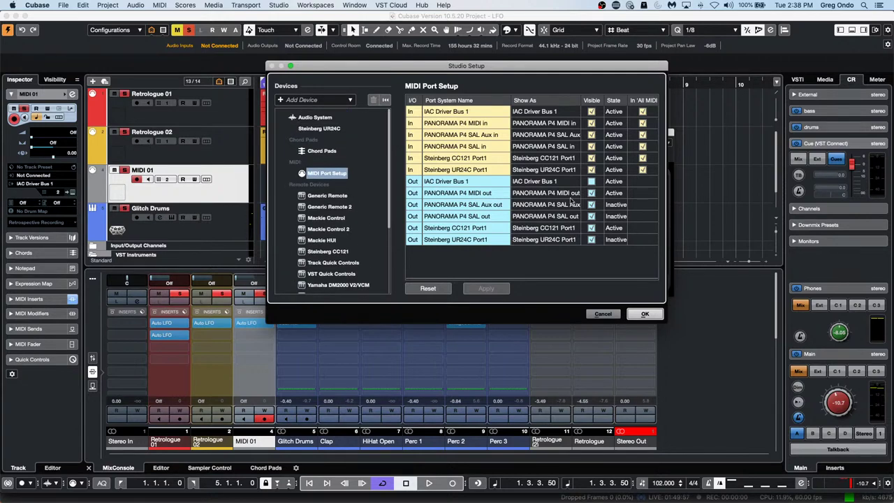
{"action": "left_click", "coordinate": [327, 196]}
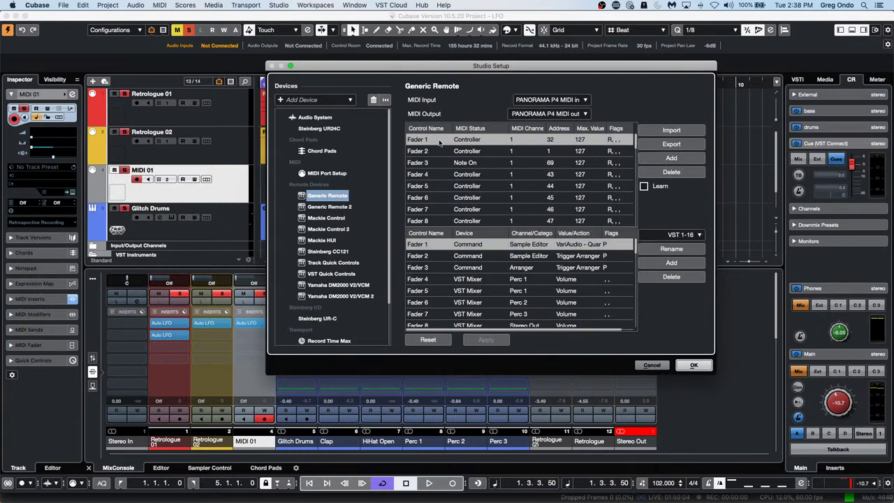
{"action": "left_click", "coordinate": [643, 187]}
{"action": "left_click", "coordinate": [692, 366]}
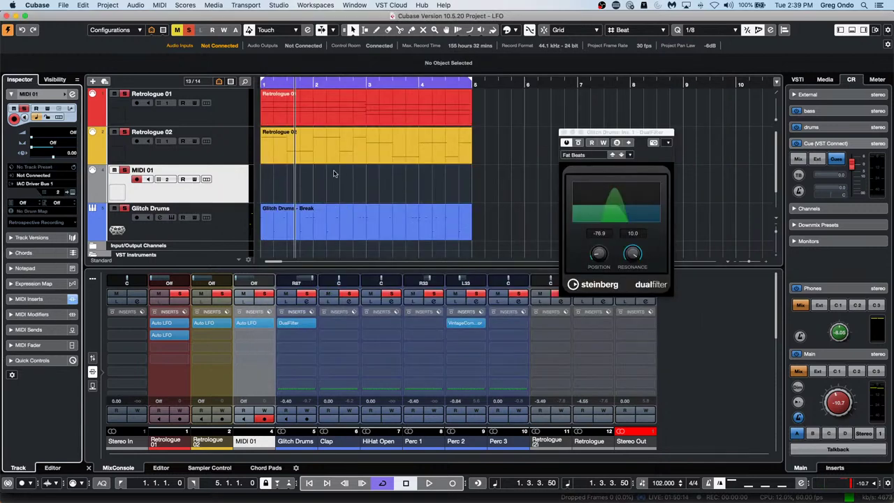
Step: Adjust the Glitch Drums DualFilter's position to about -70.9
{"action": "left_click", "coordinate": [278, 4]}
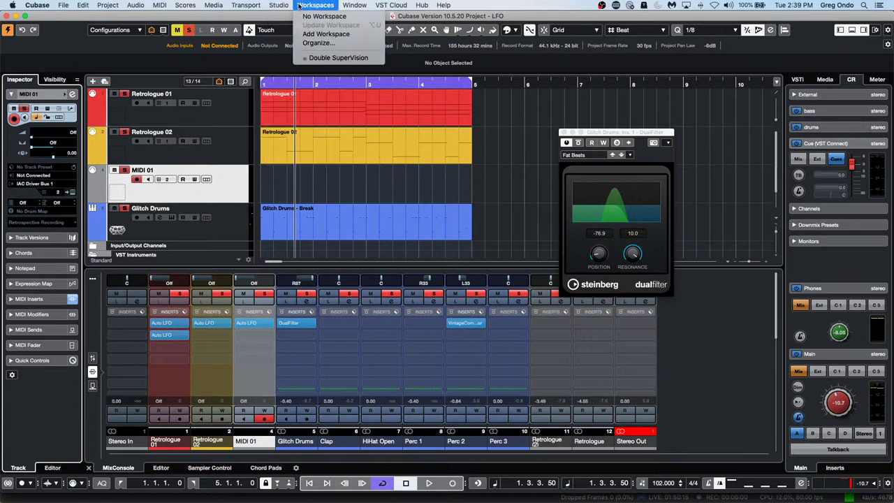
{"action": "left_click", "coordinate": [600, 215]}
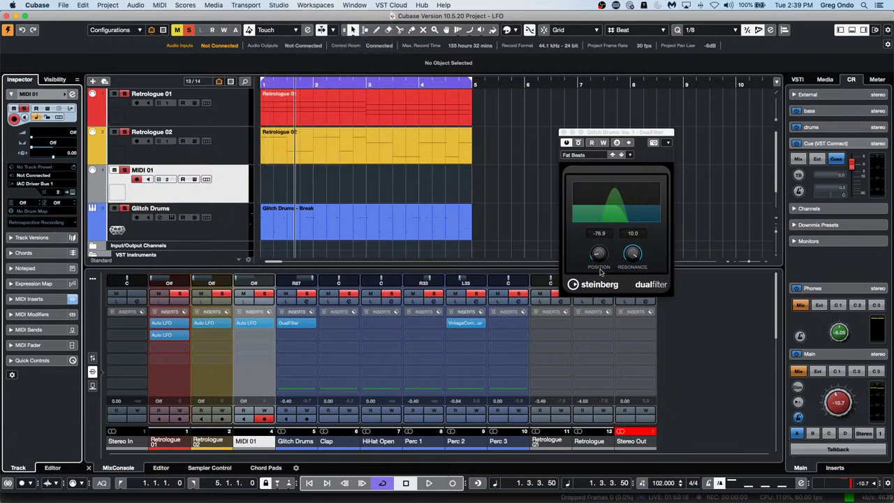
{"action": "mouse_move", "coordinate": [596, 255]}
{"action": "left_mouse_down"}
{"action": "mouse_move", "coordinate": [594, 241]}
{"action": "mouse_move", "coordinate": [600, 279]}
{"action": "mouse_move", "coordinate": [599, 235]}
{"action": "mouse_move", "coordinate": [601, 259]}
{"action": "left_mouse_up"}
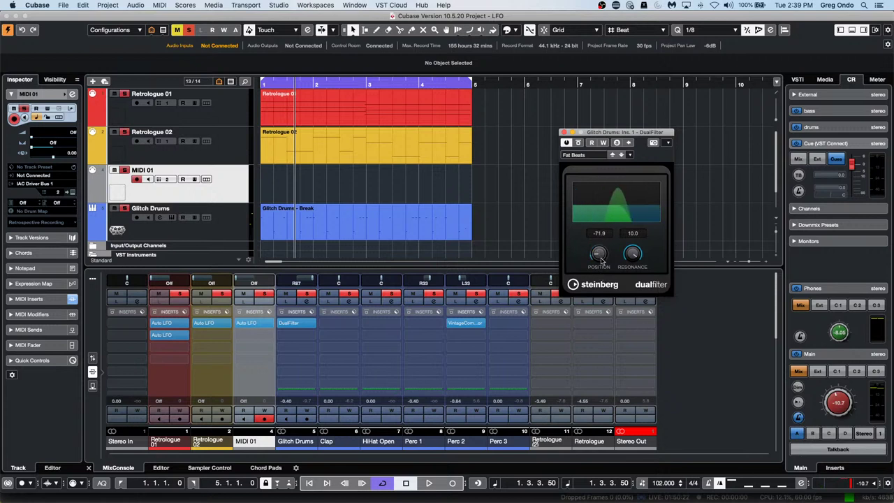
Step: Set the controller type of MIDI 01's Auto LFO MIDI insert to 16 (Gen Purp 1)
{"action": "left_click", "coordinate": [237, 195]}
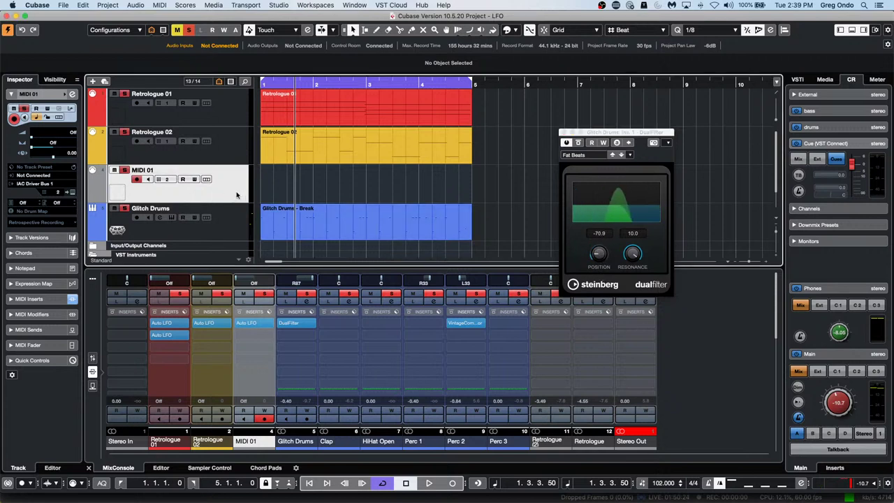
{"action": "left_click", "coordinate": [42, 299]}
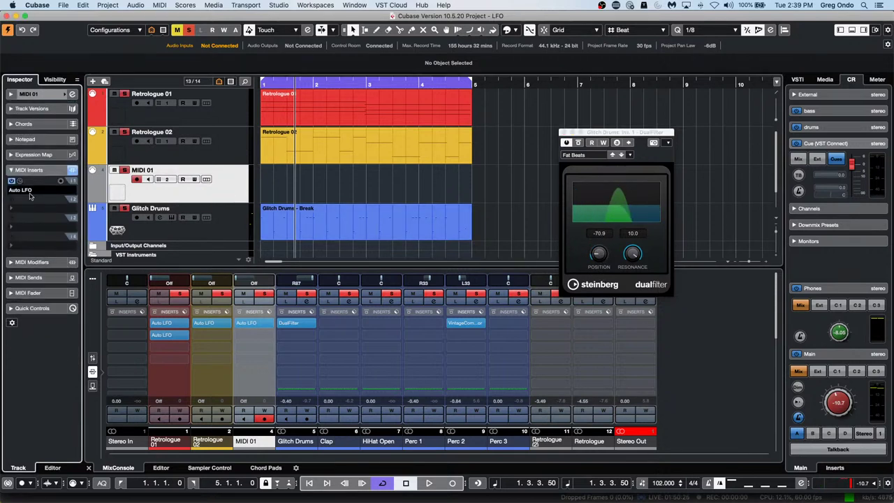
{"action": "left_click", "coordinate": [19, 181]}
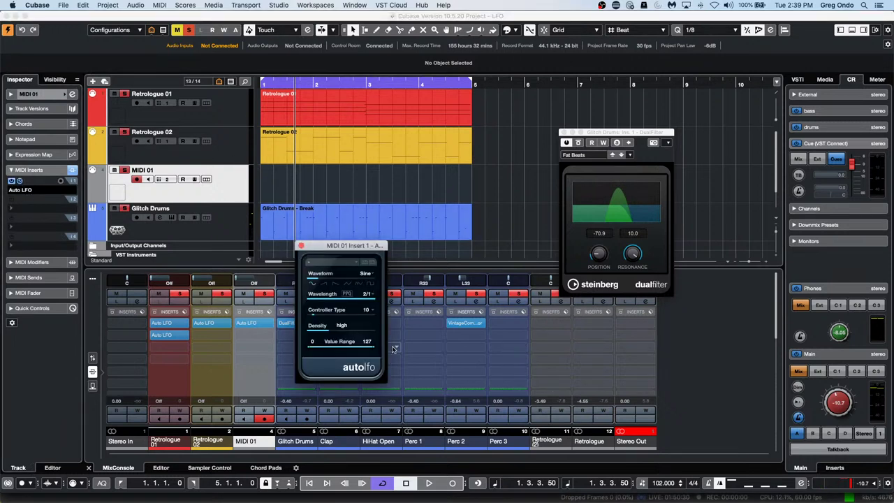
{"action": "left_click", "coordinate": [370, 311]}
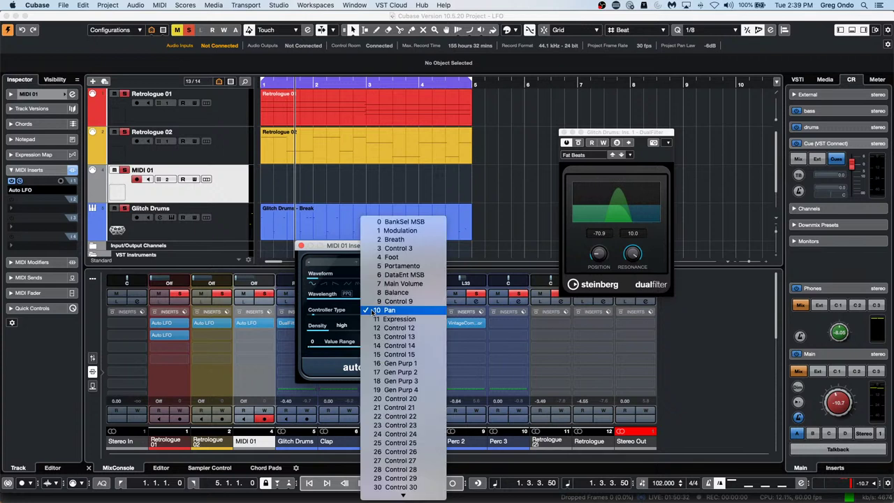
{"action": "left_click", "coordinate": [408, 364]}
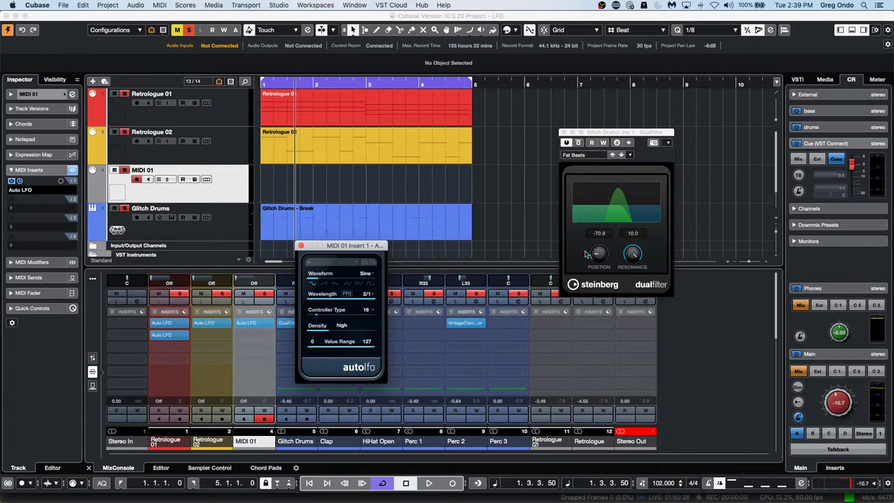
Step: Adjust the DualFilter's position to about -34.3 and set the Generic Remote's MIDI input to IAC Driver Bus 1 in the Studio Setup
{"action": "left_click_drag", "start_coordinate": [602, 257], "coordinate": [572, 269]}
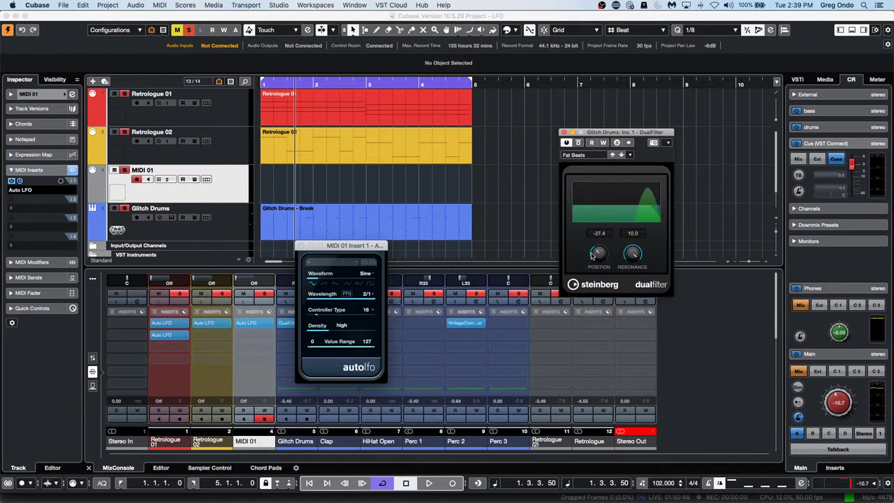
{"action": "left_click", "coordinate": [279, 5]}
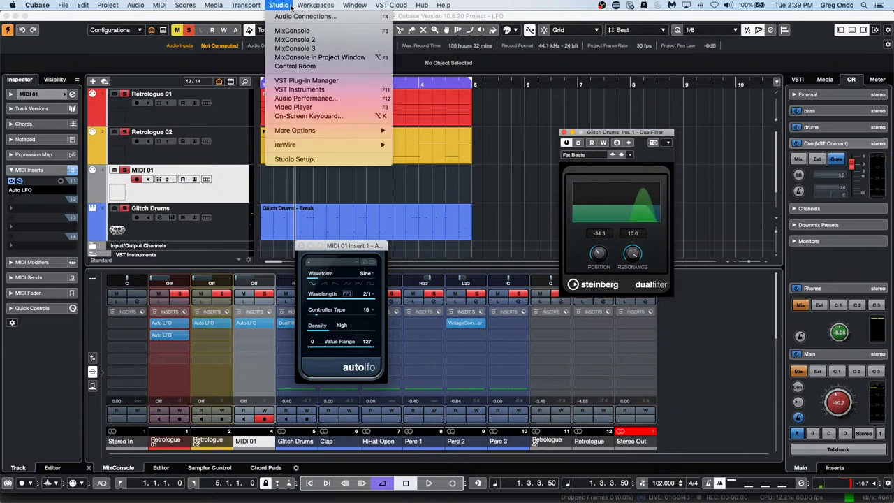
{"action": "left_click", "coordinate": [314, 160]}
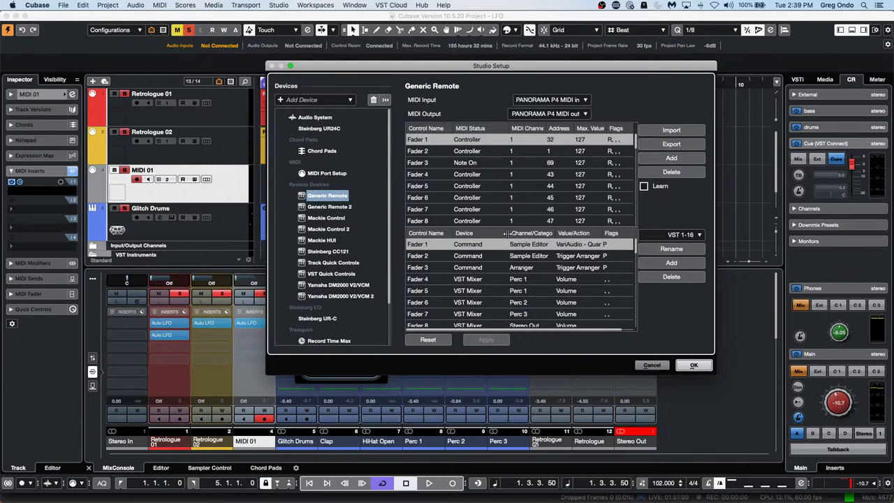
{"action": "left_click", "coordinate": [576, 100]}
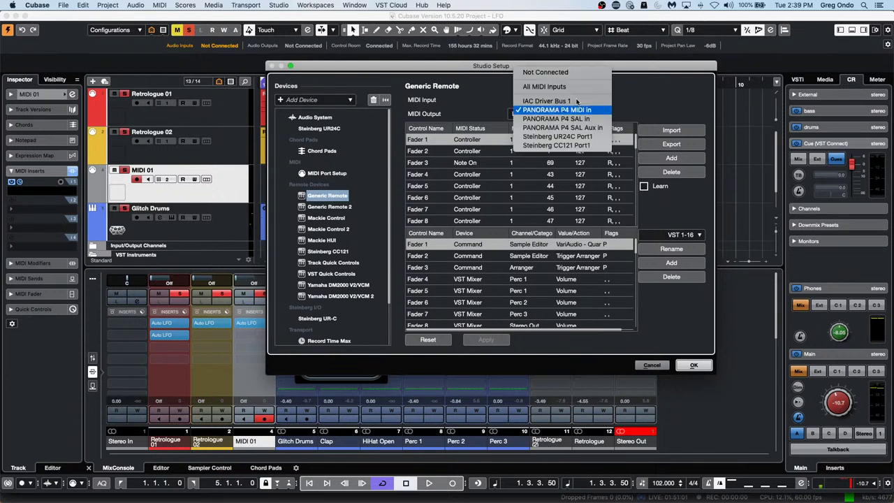
{"action": "left_click", "coordinate": [576, 101]}
{"action": "left_click", "coordinate": [583, 114]}
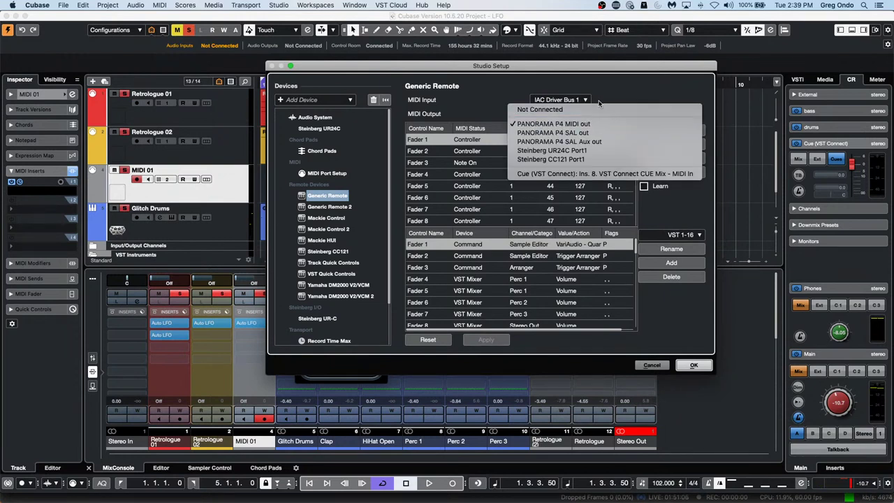
{"action": "left_click", "coordinate": [691, 94]}
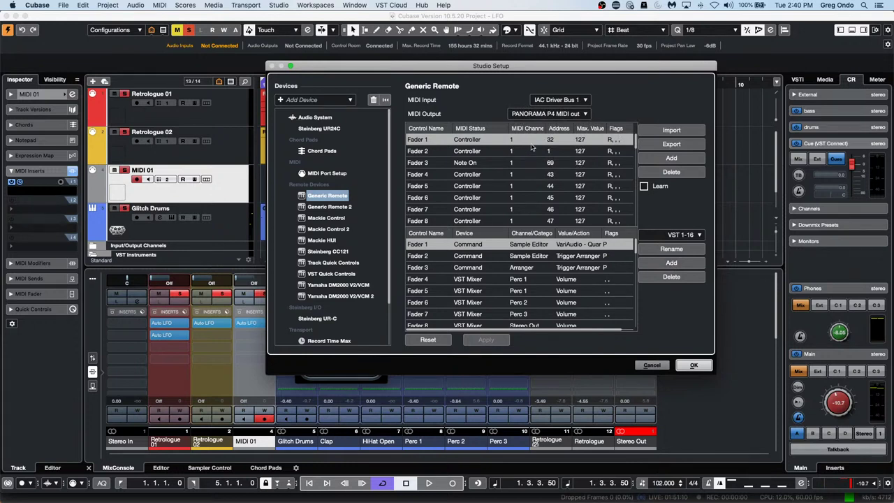
Step: Set the controller address of the Generic Remote's Fader 1 to 16
{"action": "left_click", "coordinate": [560, 140]}
{"action": "type", "text": "16"}
{"action": "key", "text": "Return"}
Step: Assign Fader 1 of the Generic Remote to the Mixer device, channel Glitch Drums, with Ins. 1 DualFilter Pos as the value
{"action": "left_click", "coordinate": [480, 247]}
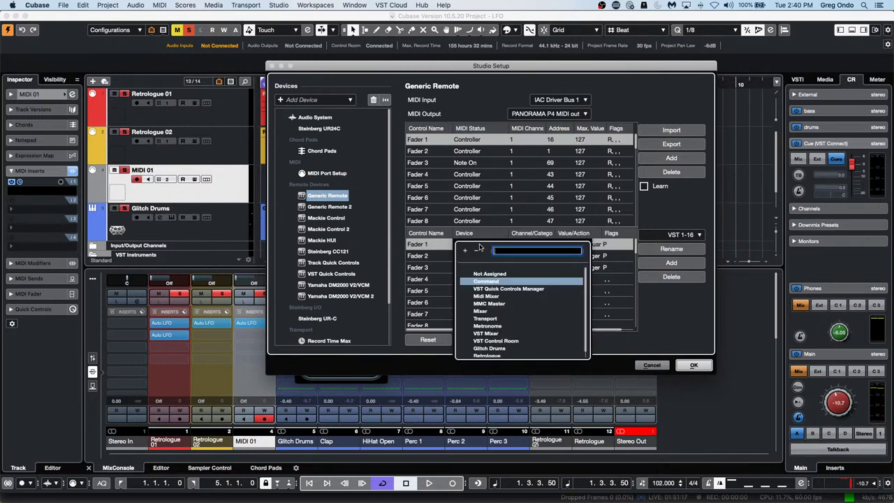
{"action": "left_click", "coordinate": [487, 311]}
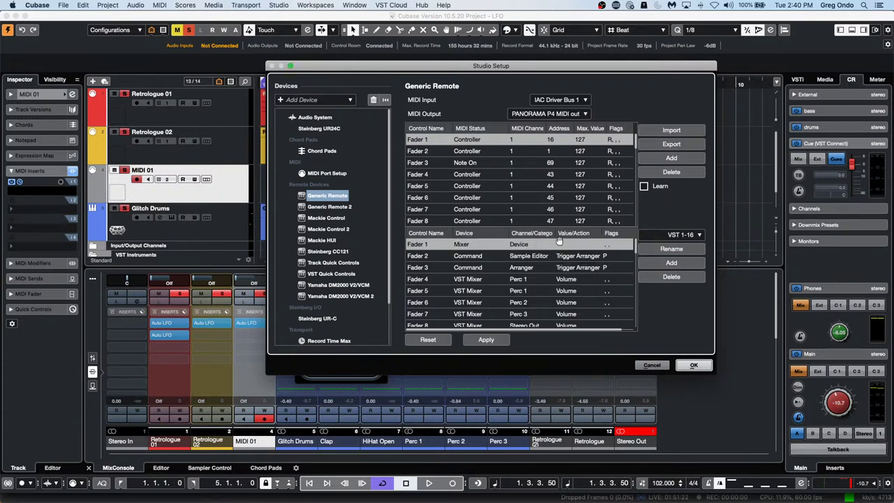
{"action": "left_click", "coordinate": [530, 244]}
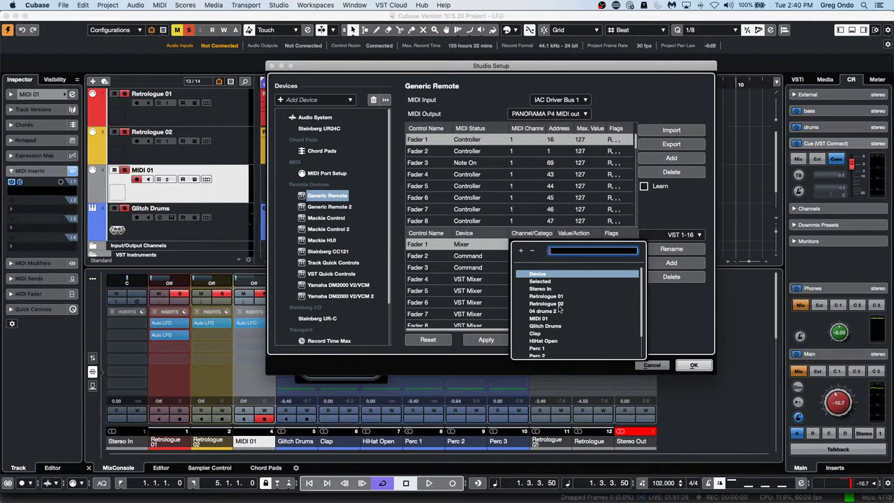
{"action": "left_click", "coordinate": [544, 327]}
{"action": "left_click", "coordinate": [574, 246]}
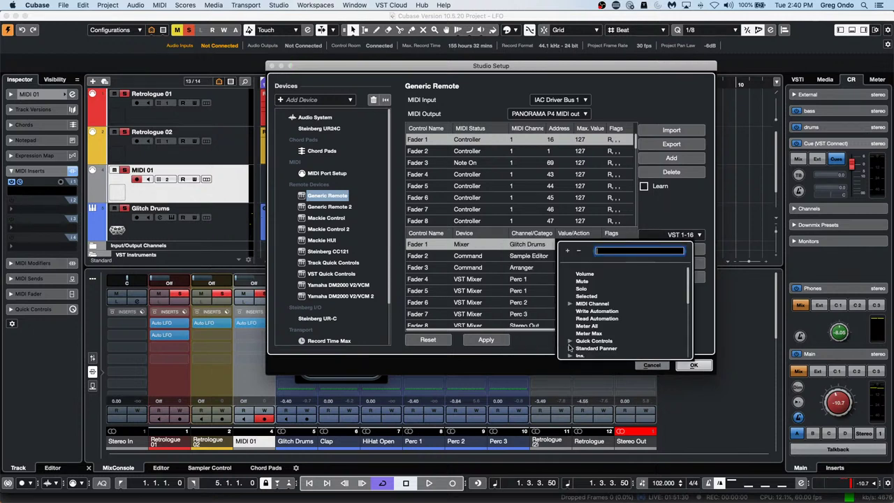
{"action": "scroll", "coordinate": [571, 340], "scroll_direction": "down", "scroll_amount": 3}
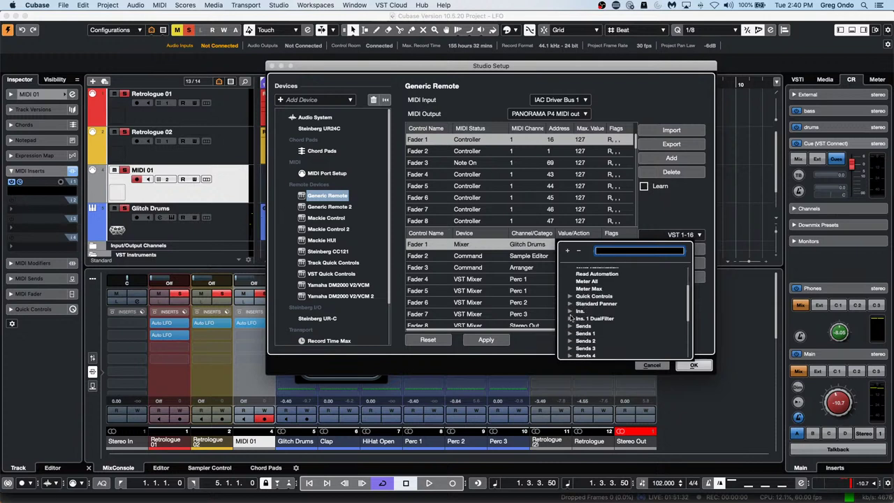
{"action": "scroll", "coordinate": [592, 319], "scroll_direction": "up", "scroll_amount": 1}
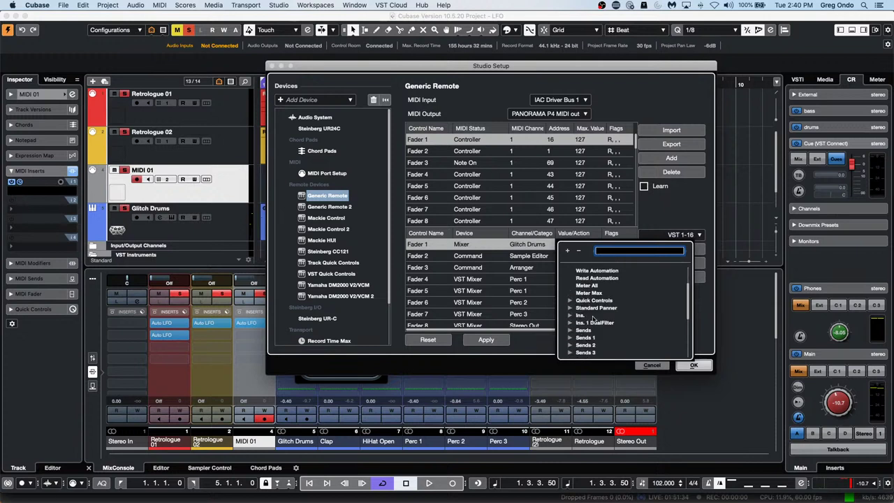
{"action": "left_click", "coordinate": [570, 324]}
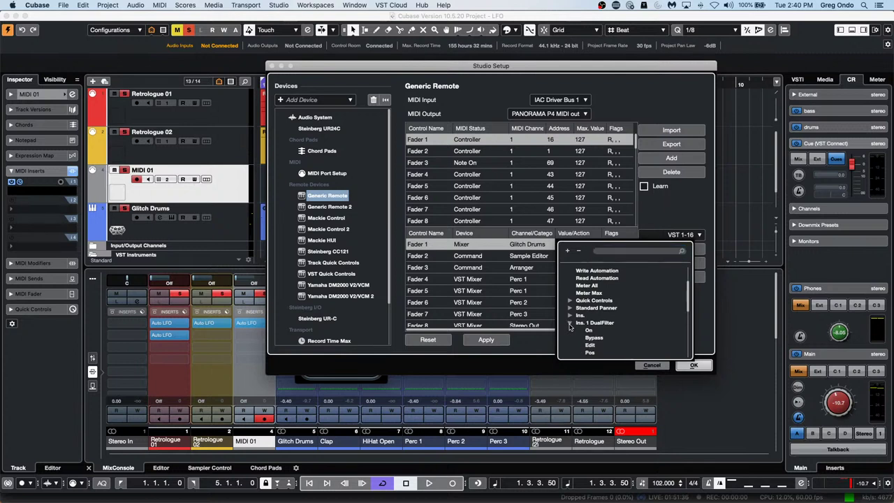
{"action": "double_click", "coordinate": [591, 353]}
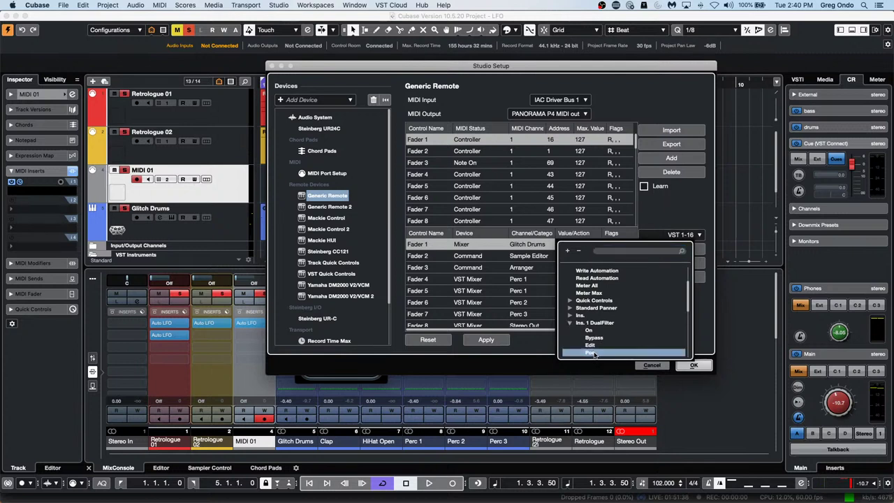
Step: Turn on Learn for the Generic Remote, move the Studio Setup window off the plug-ins and confirm the settings
{"action": "left_click", "coordinate": [643, 186]}
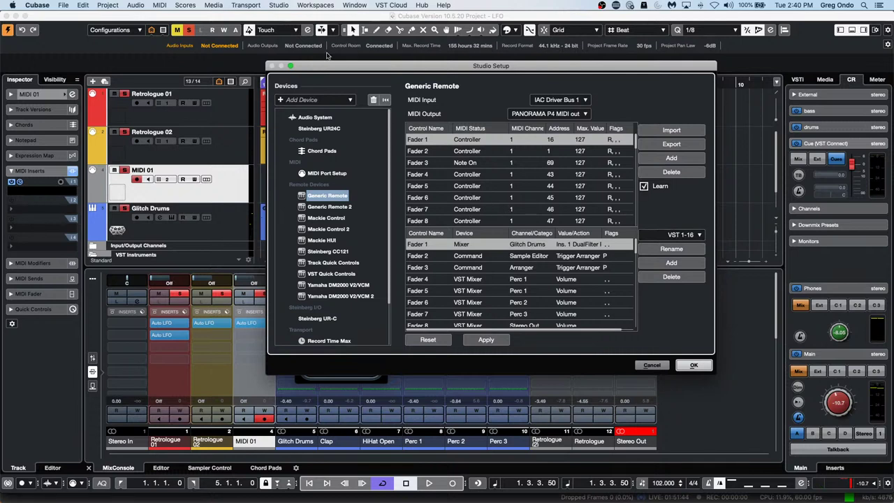
{"action": "left_click_drag", "start_coordinate": [323, 70], "coordinate": [477, 162]}
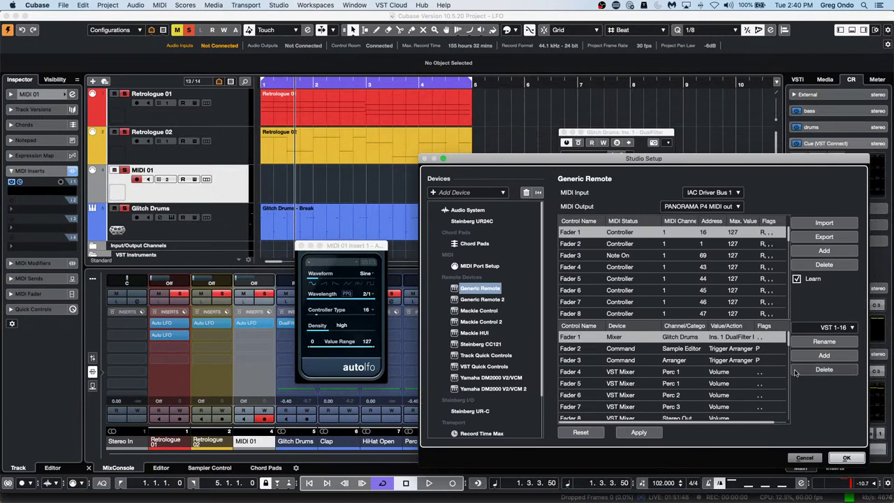
{"action": "left_click", "coordinate": [846, 457]}
Step: Start playback and bring up MIDI 01's Auto LFO editor to check its effect on the DualFilter
{"action": "key", "text": "space"}
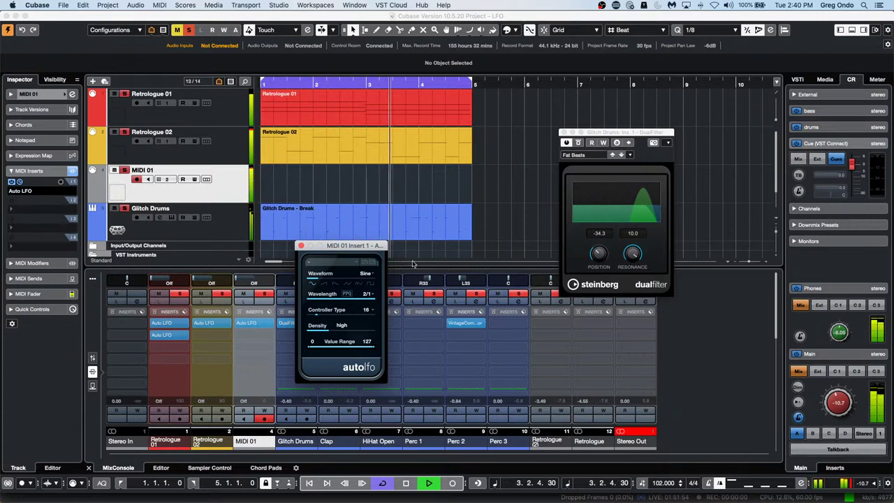
{"action": "left_click", "coordinate": [20, 182]}
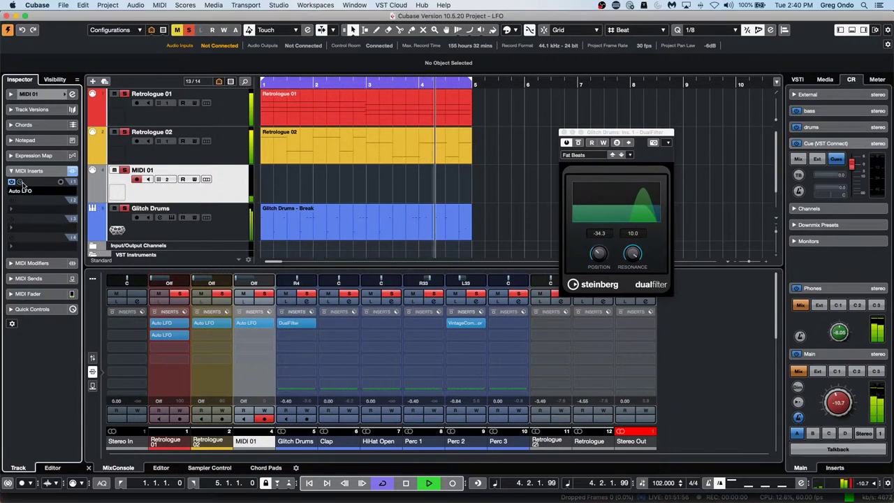
{"action": "left_click", "coordinate": [19, 182]}
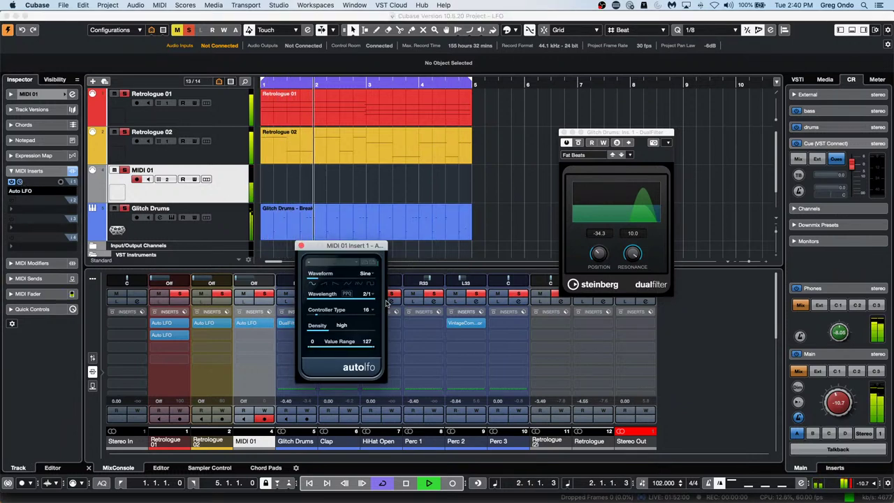
Step: During playback, use the Generic Remote's Learn option to put Fader 1 on MIDI channel 2, check the DualFilter and confirm the Studio Setup
{"action": "left_click", "coordinate": [279, 5]}
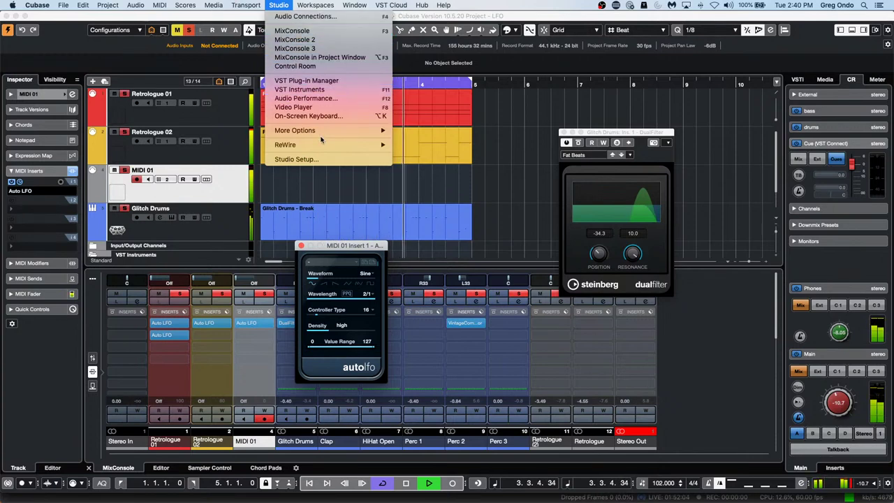
{"action": "left_click", "coordinate": [296, 159]}
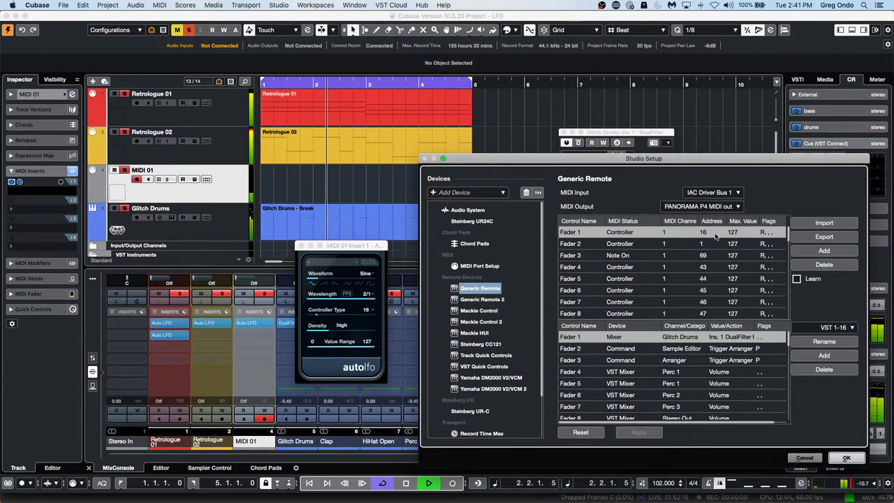
{"action": "left_click", "coordinate": [723, 210]}
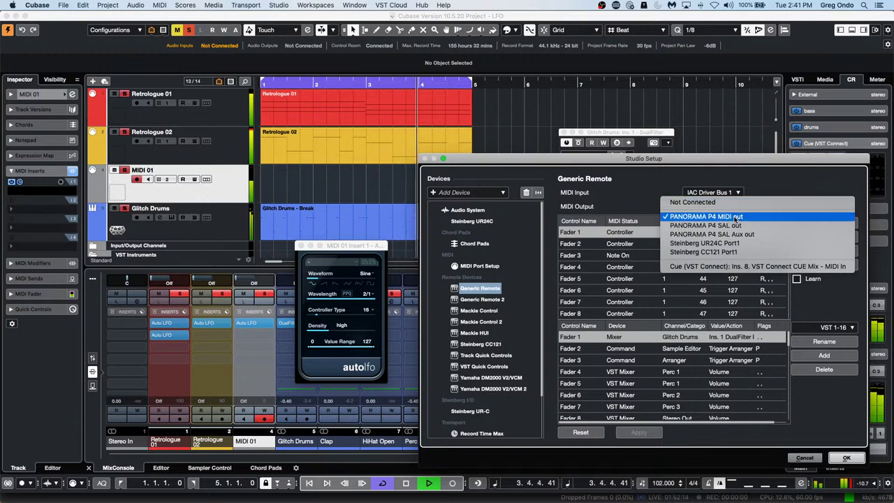
{"action": "left_click", "coordinate": [809, 299]}
{"action": "left_click", "coordinate": [797, 279]}
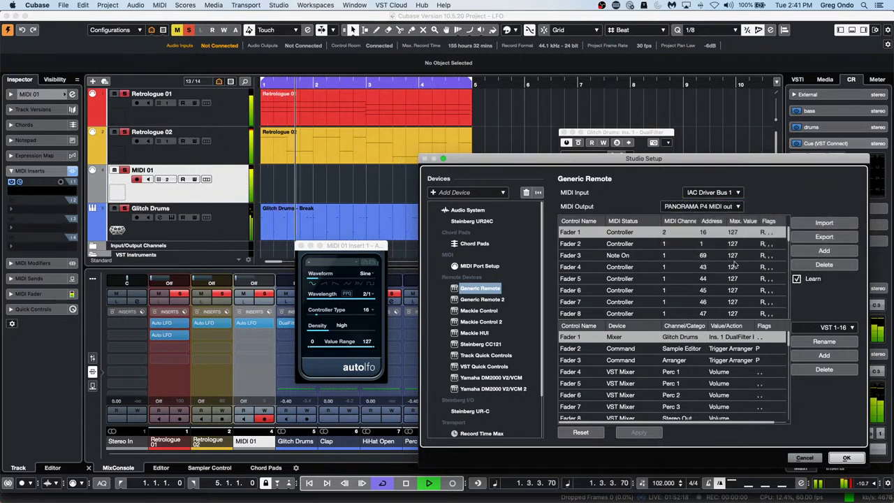
{"action": "left_click_drag", "start_coordinate": [509, 162], "coordinate": [514, 311]}
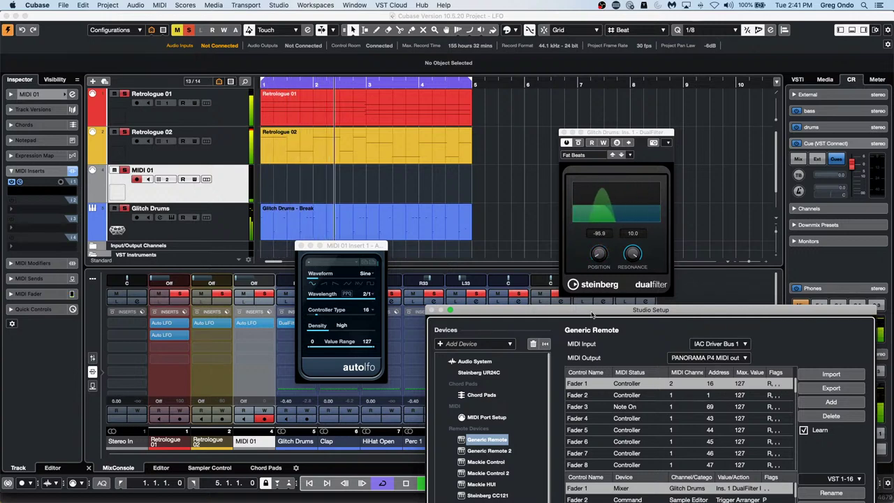
{"action": "left_click_drag", "start_coordinate": [592, 310], "coordinate": [546, 95]}
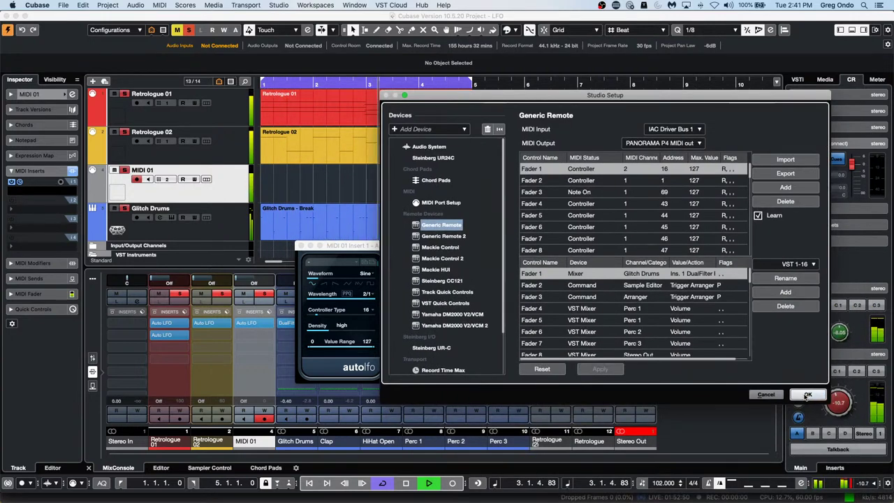
{"action": "left_click", "coordinate": [807, 395]}
Step: Set MIDI 01's Auto LFO to a 1/1 wavelength and a Ramp waveform, listen to the result and stop playback
{"action": "left_click", "coordinate": [367, 293]}
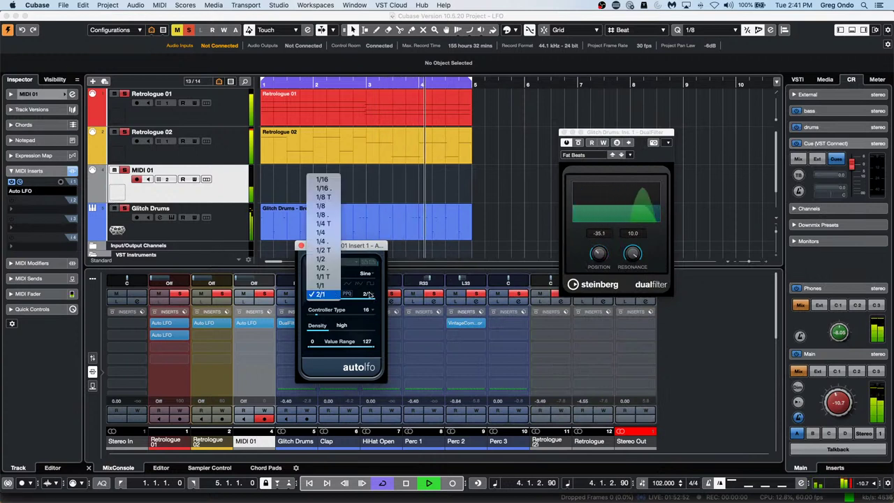
{"action": "left_click", "coordinate": [329, 285]}
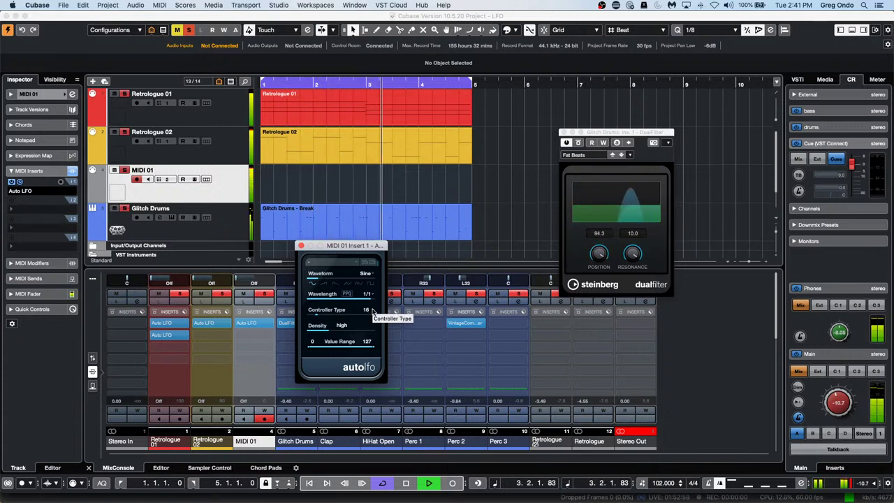
{"action": "left_click", "coordinate": [324, 284]}
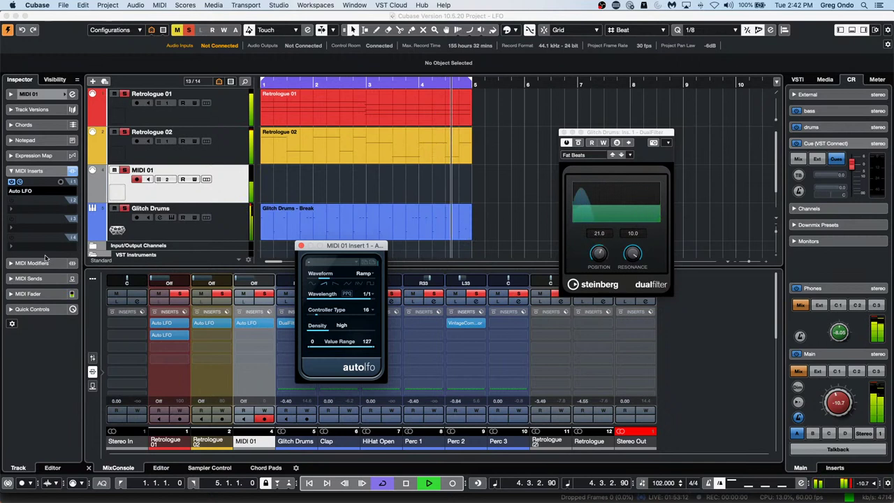
{"action": "left_click", "coordinate": [406, 484]}
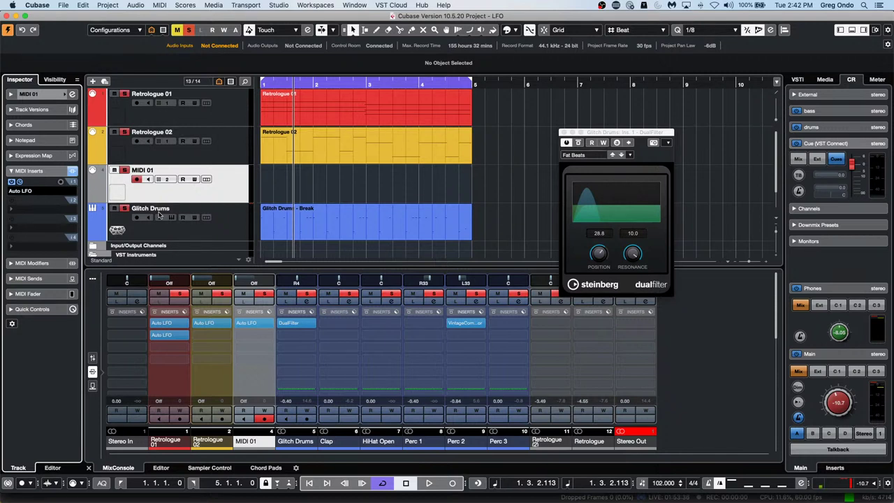
Step: Duplicate the Retrologue 01, Retrologue 02 and Glitch Drums parts eleven times, up to bar 49, and close the DualFilter window
{"action": "scroll", "coordinate": [321, 190], "scroll_direction": "right", "scroll_amount": 5}
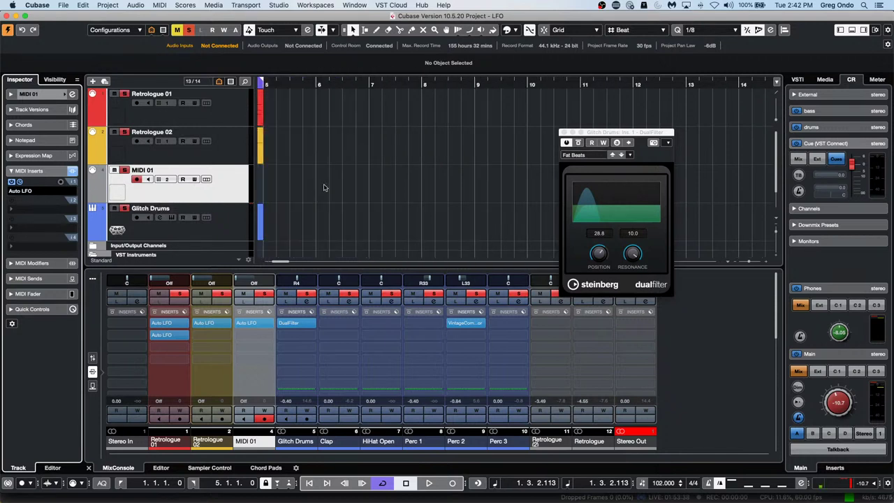
{"action": "left_click", "coordinate": [301, 81]}
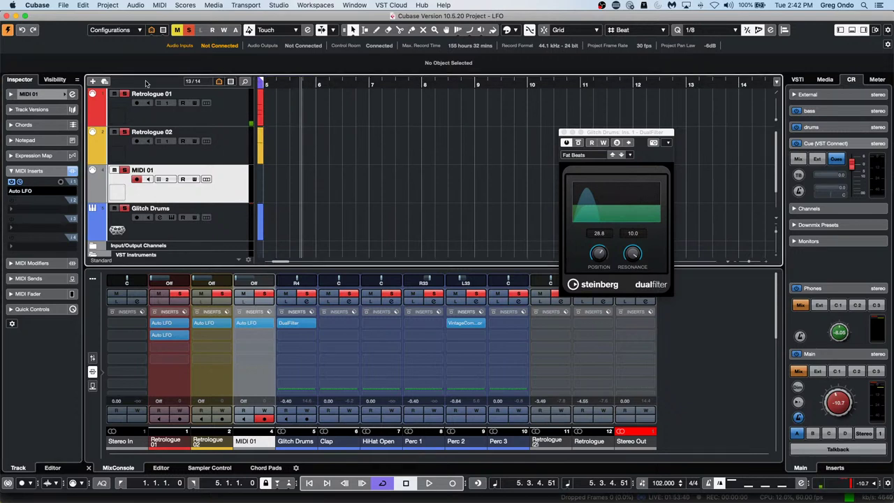
{"action": "key", "text": "Home"}
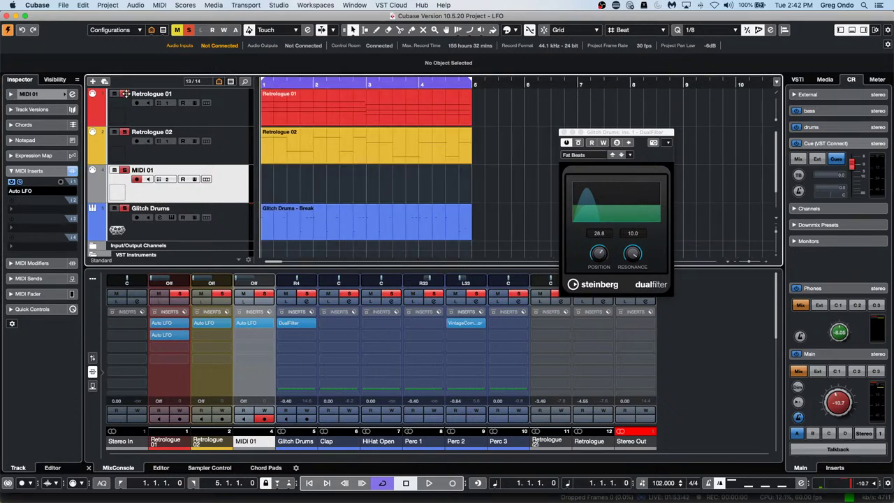
{"action": "left_click_drag", "start_coordinate": [515, 248], "coordinate": [171, 62]}
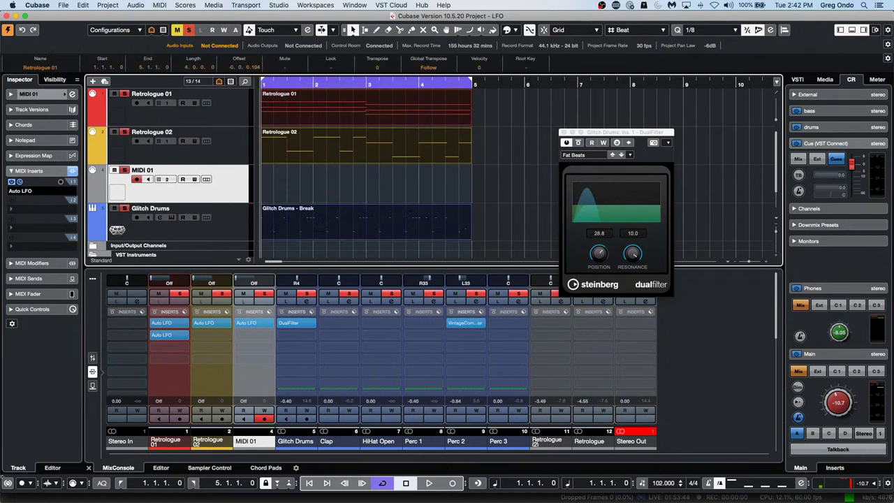
{"action": "key", "text": "super+d"}
{"action": "key", "text": "super+d"}
{"action": "key", "text": "super+d"}
{"action": "key", "text": "super+d"}
{"action": "key", "text": "super+d"}
{"action": "key", "text": "super+d"}
{"action": "key", "text": "super+d"}
{"action": "key", "text": "super+d"}
{"action": "key", "text": "super+d"}
{"action": "key", "text": "super+d"}
{"action": "key", "text": "super+d"}
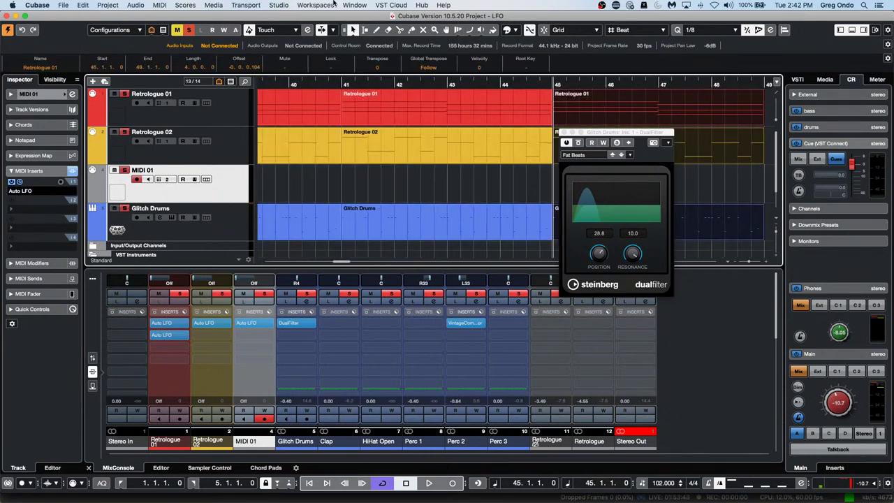
{"action": "left_click_drag", "start_coordinate": [415, 86], "coordinate": [423, 42]}
{"action": "left_click", "coordinate": [565, 132]}
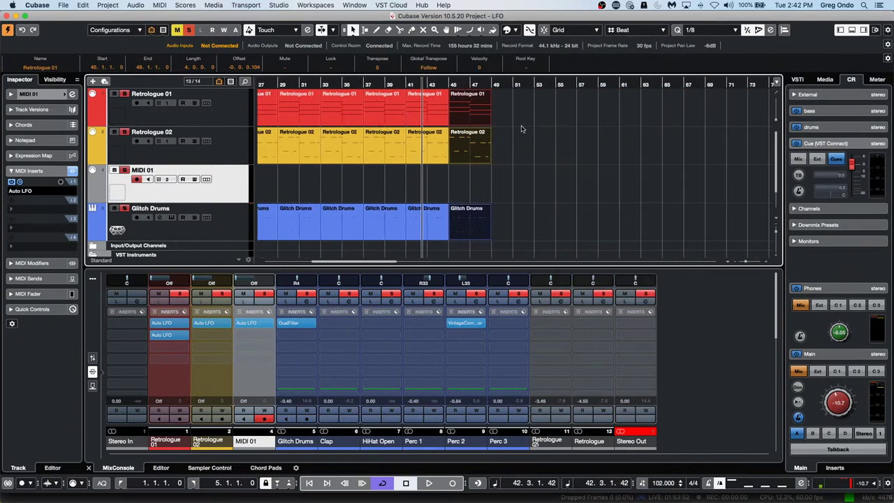
Step: Look along the duplicated arrangement, return the project cursor to bar 1 and zoom in on the timeline
{"action": "scroll", "coordinate": [421, 141], "scroll_direction": "left", "scroll_amount": 10}
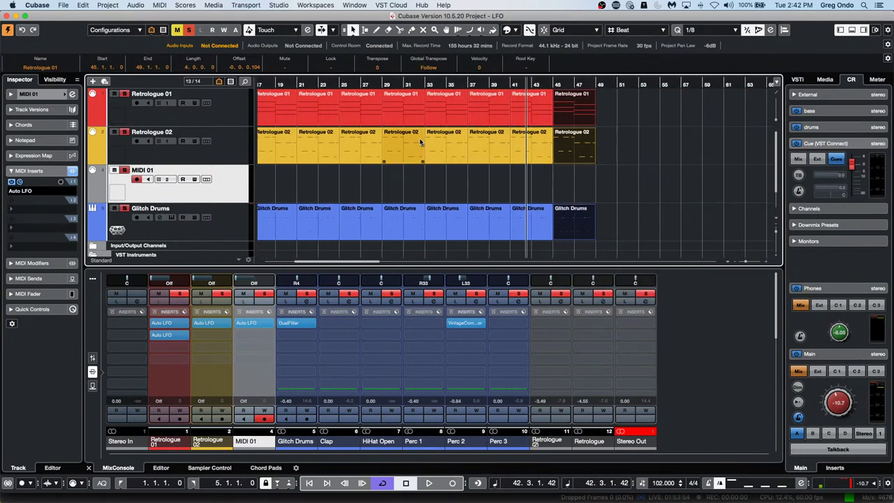
{"action": "scroll", "coordinate": [423, 141], "scroll_direction": "right", "scroll_amount": 10}
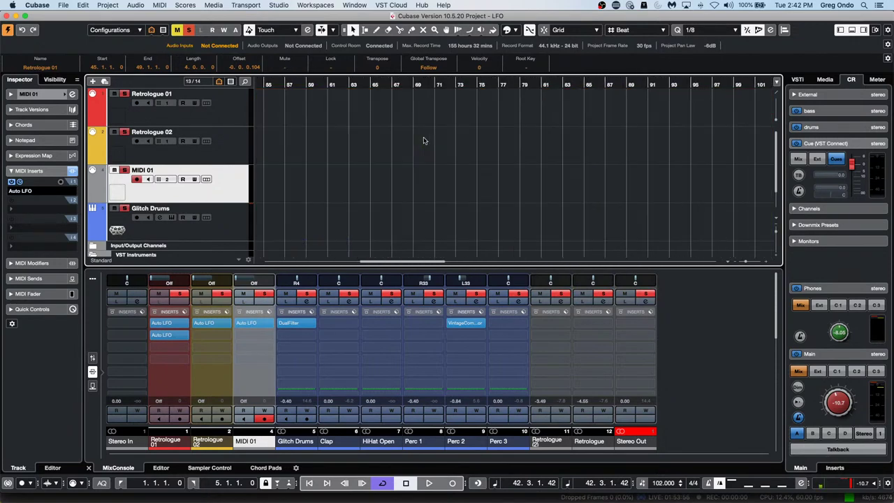
{"action": "scroll", "coordinate": [423, 141], "scroll_direction": "left", "scroll_amount": 10}
{"action": "scroll", "coordinate": [423, 141], "scroll_direction": "right", "scroll_amount": 10}
{"action": "scroll", "coordinate": [424, 142], "scroll_direction": "left", "scroll_amount": 10}
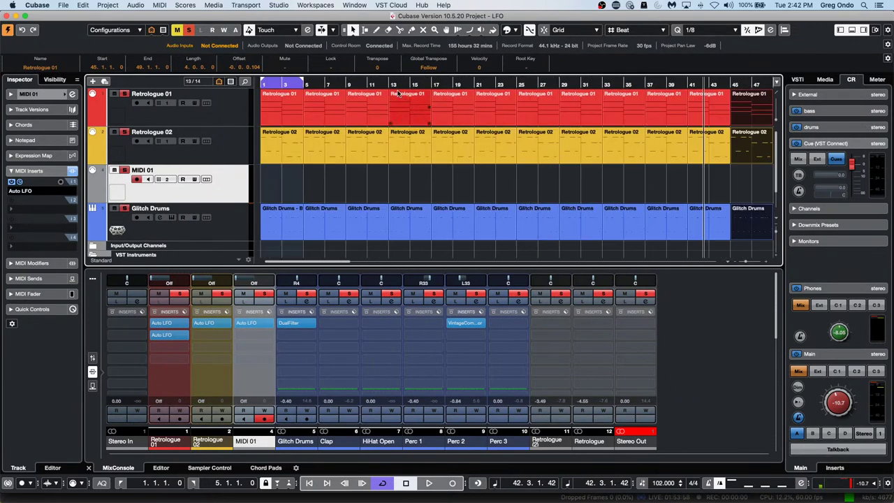
{"action": "left_click_drag", "start_coordinate": [359, 82], "coordinate": [231, 156]}
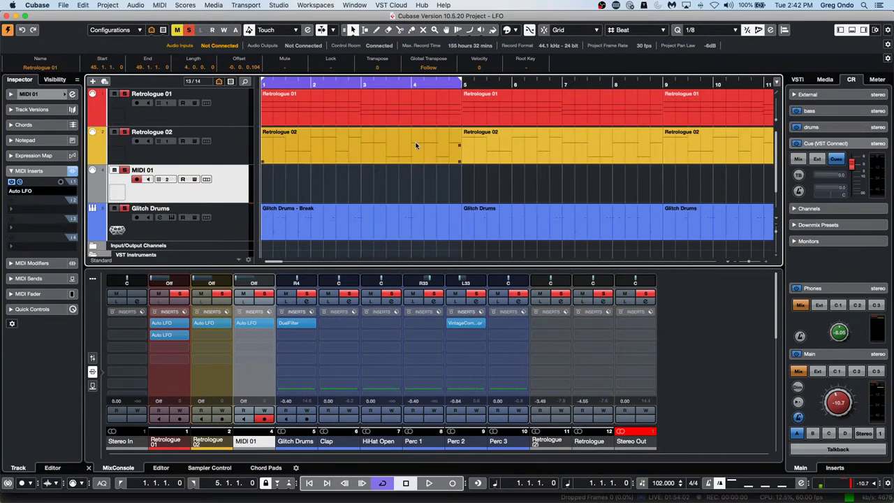
{"action": "scroll", "coordinate": [417, 142], "scroll_direction": "right", "scroll_amount": 15}
{"action": "scroll", "coordinate": [422, 147], "scroll_direction": "left", "scroll_amount": 14}
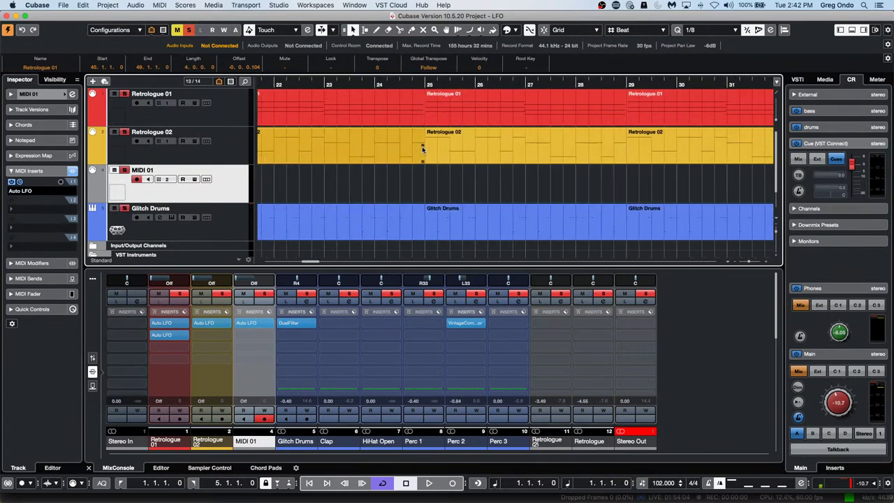
{"action": "left_click", "coordinate": [412, 124]}
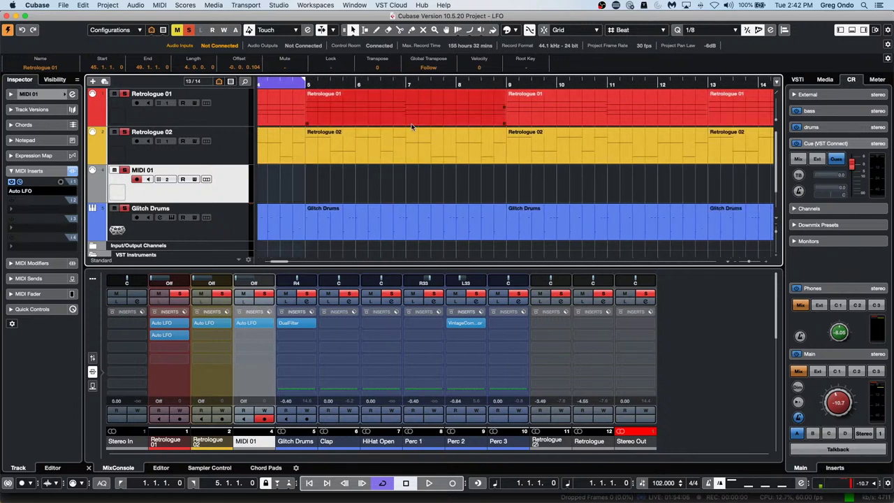
Step: Extend the Retrologue 01 part selection from bar 45 back to bar 1, clear the selection and look along the timeline
{"action": "key", "text": "super+z"}
{"action": "key", "text": "super+z"}
{"action": "key", "text": "super+z"}
{"action": "key", "text": "super+z"}
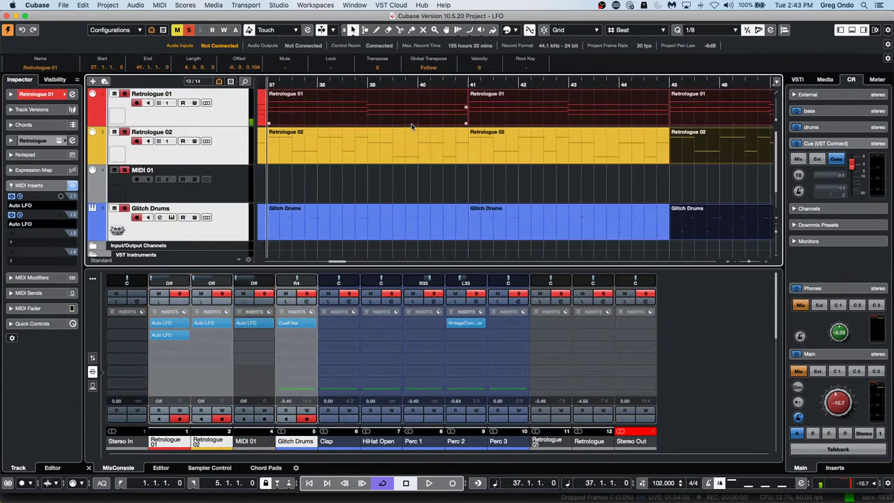
{"action": "key", "text": "super+z"}
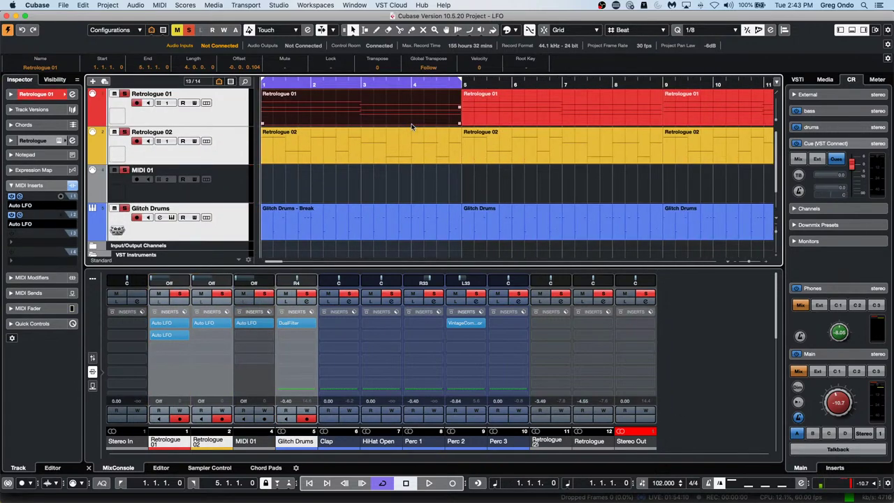
{"action": "key", "text": "super+z"}
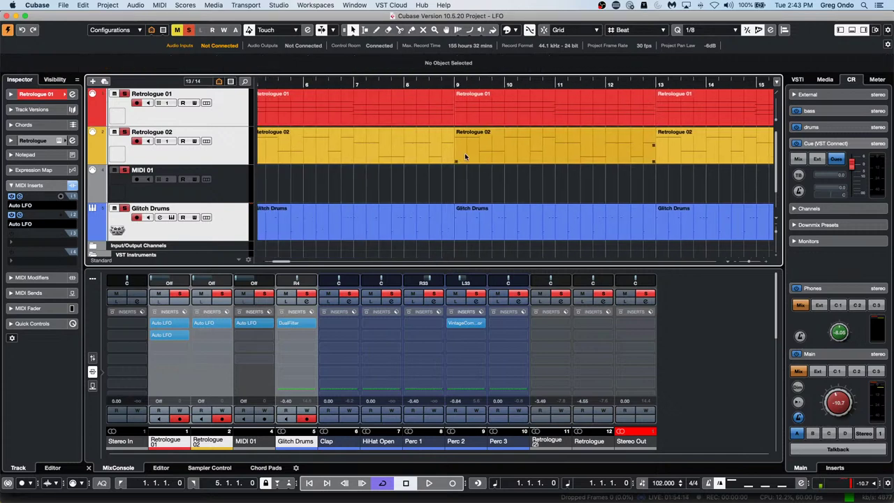
{"action": "scroll", "coordinate": [470, 155], "scroll_direction": "right", "scroll_amount": 15}
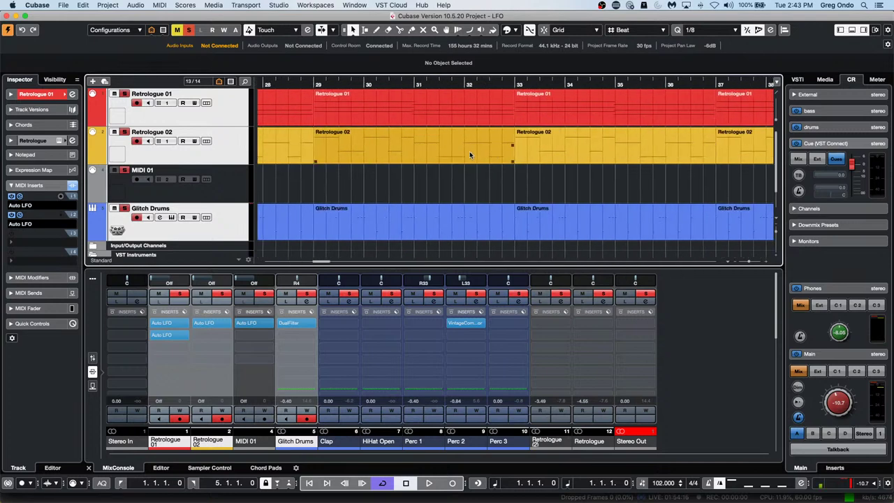
{"action": "scroll", "coordinate": [469, 154], "scroll_direction": "left", "scroll_amount": 15}
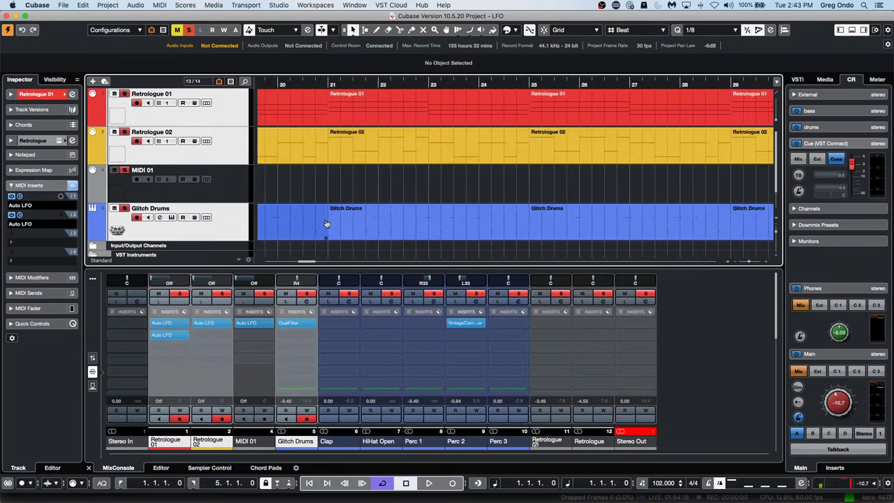
{"action": "left_click_drag", "start_coordinate": [313, 263], "coordinate": [313, 257]}
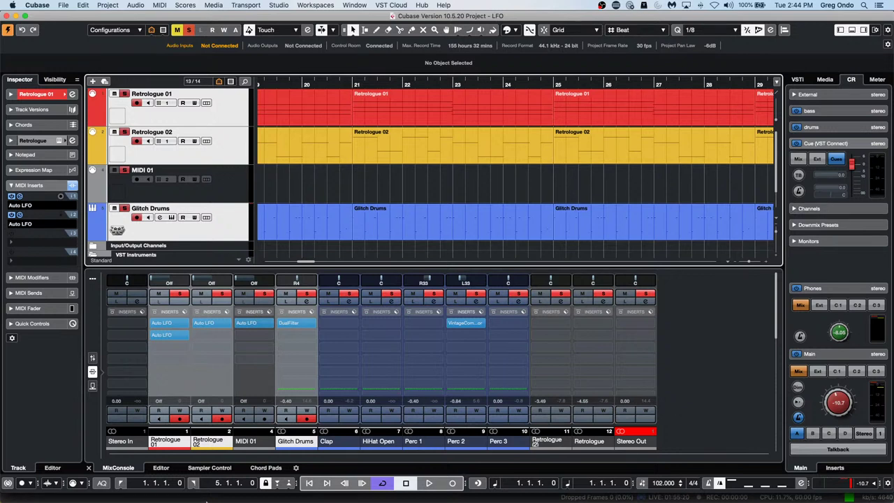
Step: Look through the recent projects list and the Render in Place options, leaving the current project open
{"action": "mouse_move", "coordinate": [200, 501]}
{"action": "left_click", "coordinate": [64, 5]}
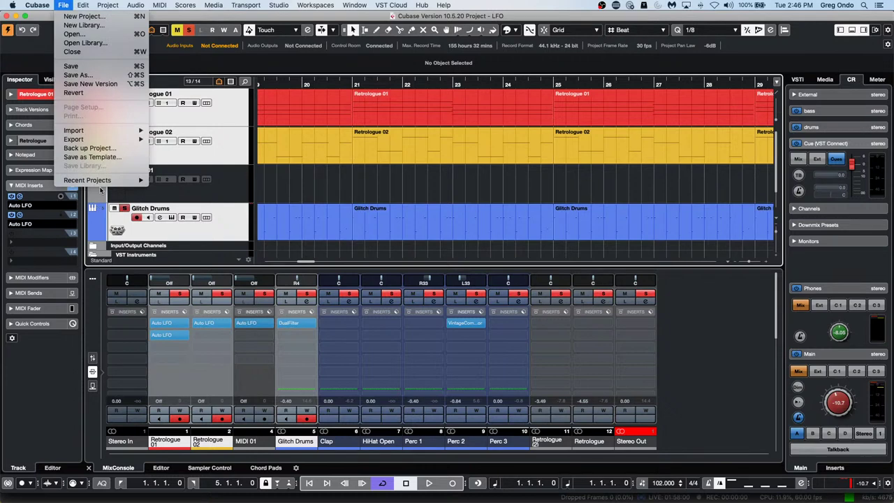
{"action": "mouse_move", "coordinate": [103, 183]}
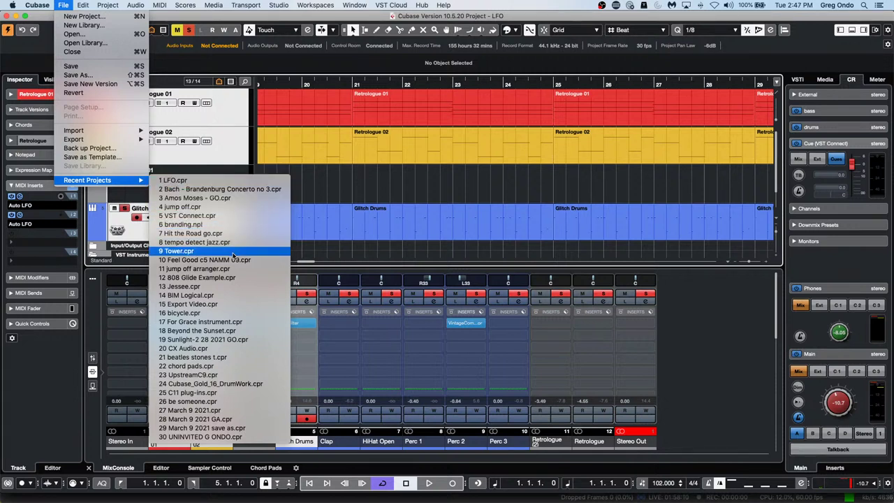
{"action": "left_click", "coordinate": [253, 203]}
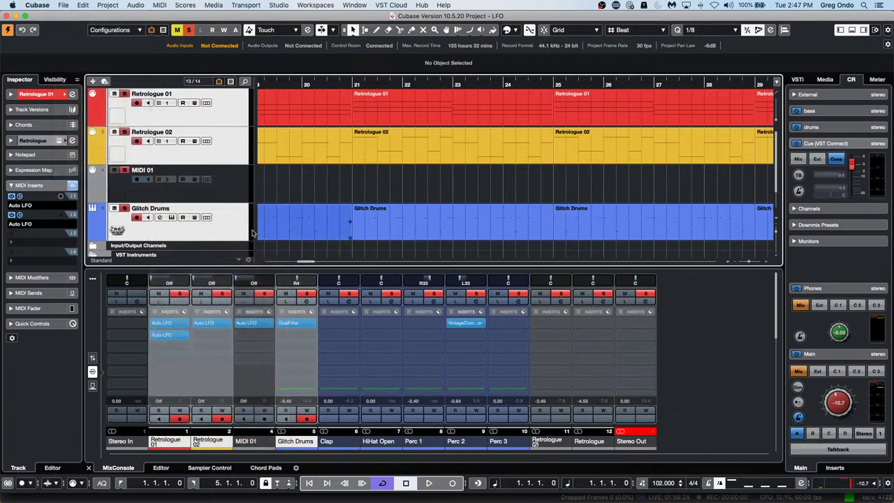
{"action": "left_click", "coordinate": [83, 5]}
{"action": "mouse_move", "coordinate": [108, 96]}
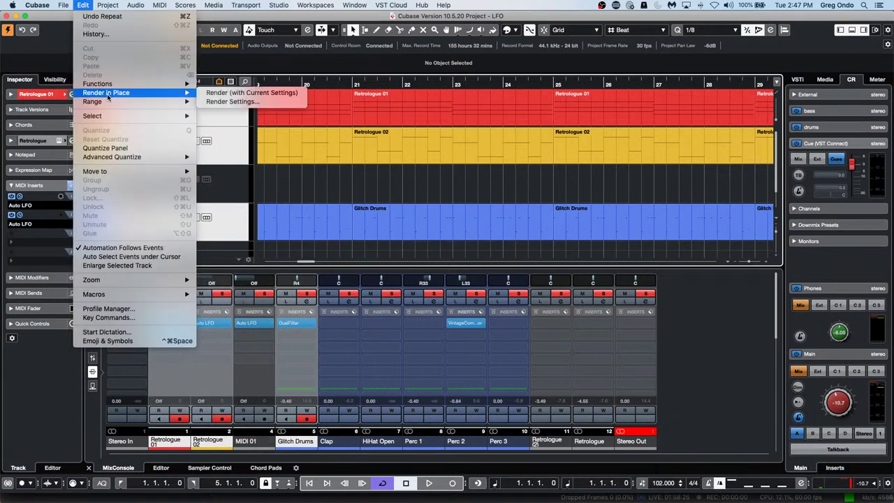
{"action": "mouse_move", "coordinate": [63, 5]}
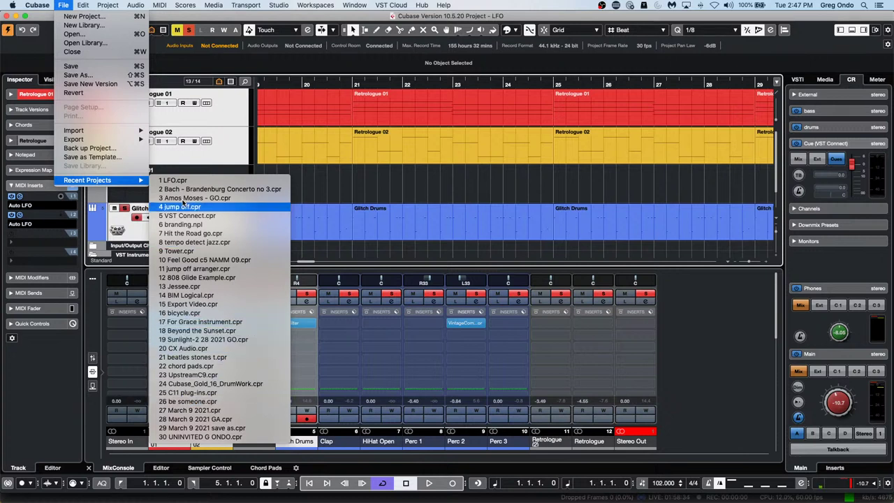
{"action": "mouse_move", "coordinate": [35, 5]}
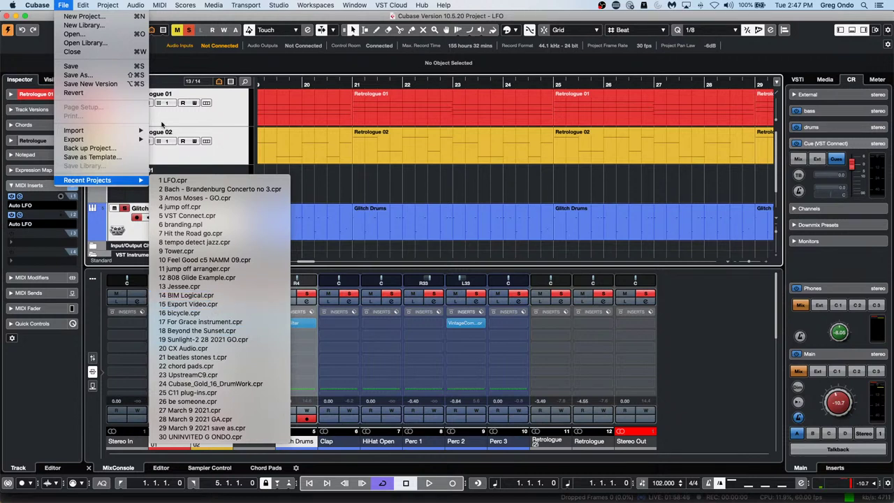
{"action": "mouse_move", "coordinate": [144, 181]}
{"action": "left_click", "coordinate": [555, 186]}
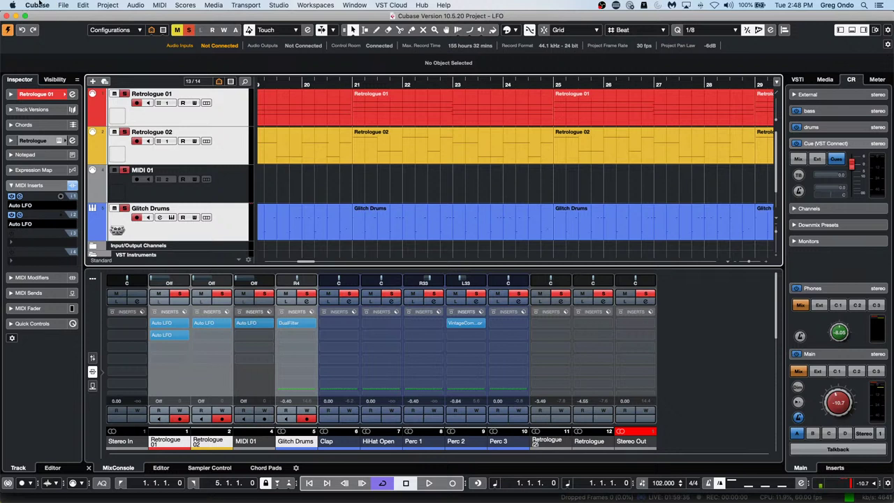
{"action": "left_click", "coordinate": [63, 5]}
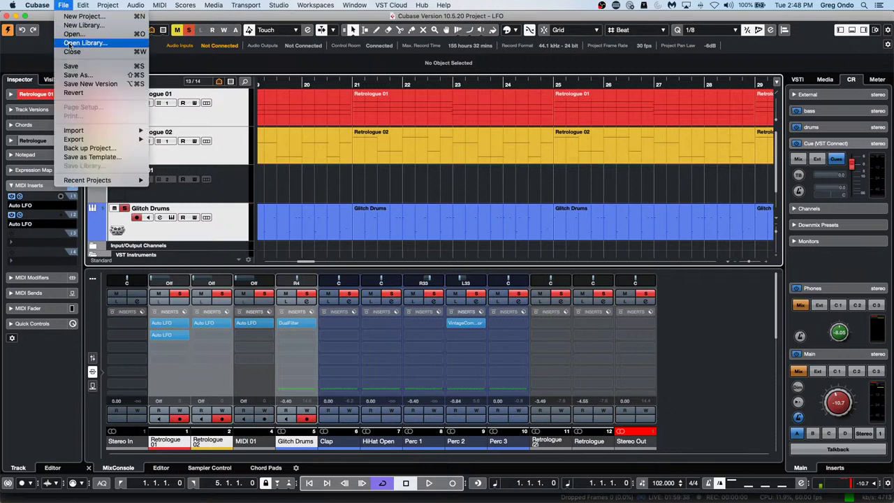
{"action": "left_click", "coordinate": [290, 373]}
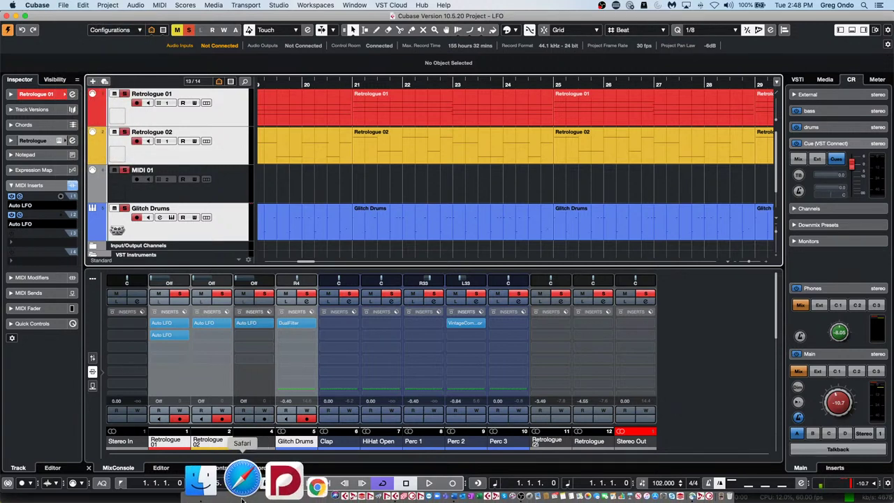
Step: Switch to Finder and open the Projects folder inside Documents in its own window
{"action": "left_click", "coordinate": [235, 488]}
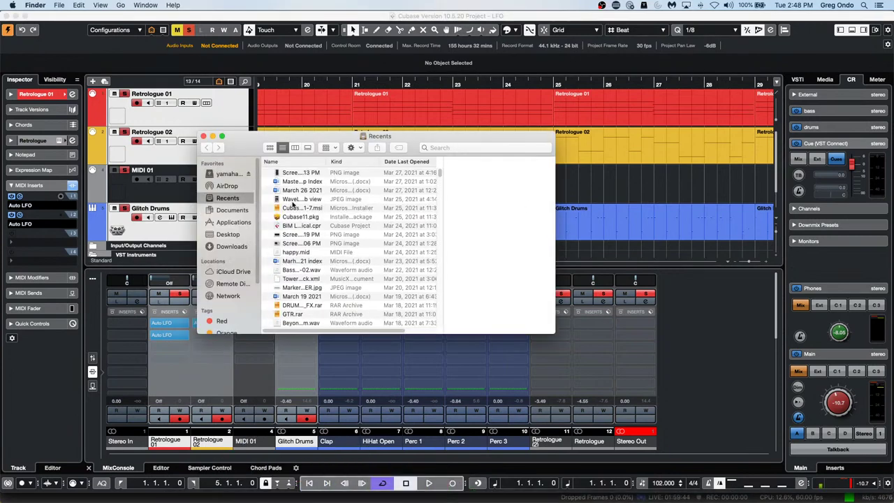
{"action": "left_click", "coordinate": [238, 210]}
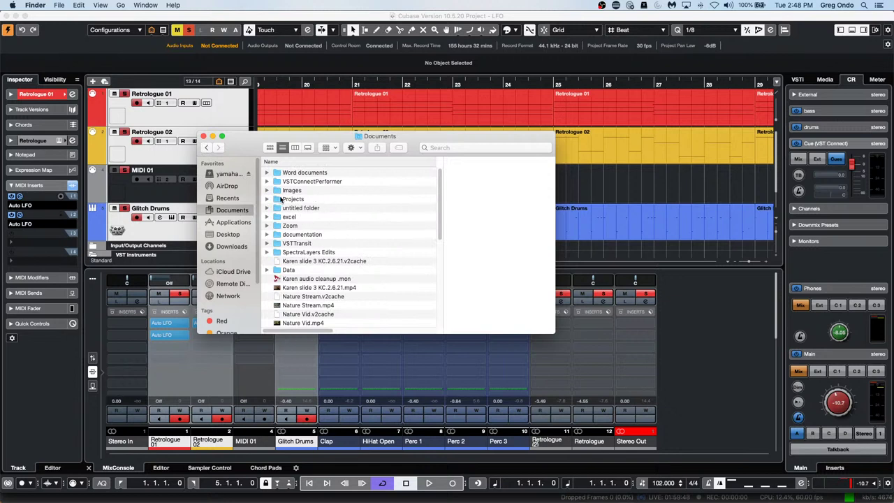
{"action": "left_click", "coordinate": [283, 200]}
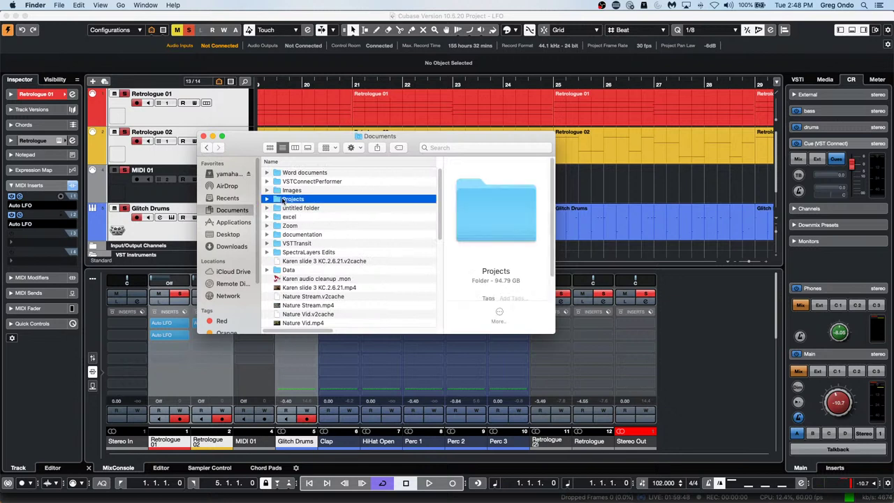
{"action": "double_click", "coordinate": [507, 225]}
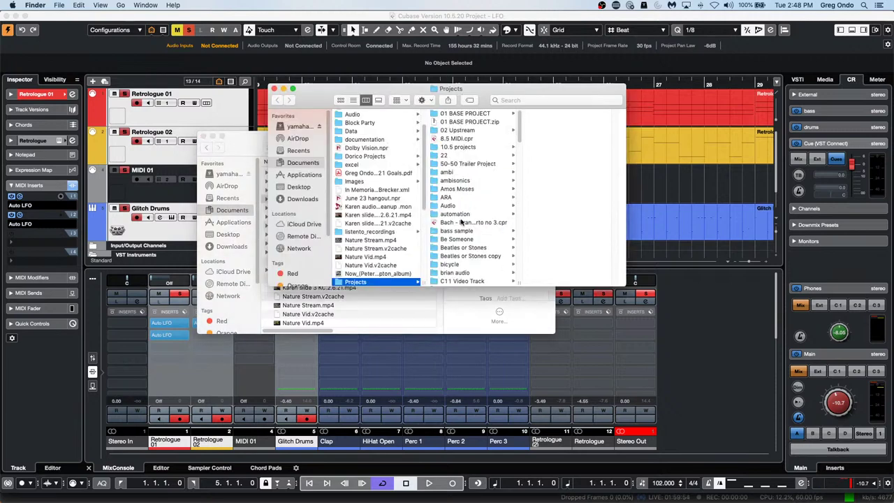
Step: Examine the Beatles or Stones and 02 Upstream project folders, enlarging the window and widening the file column to show full names
{"action": "left_click", "coordinate": [475, 249]}
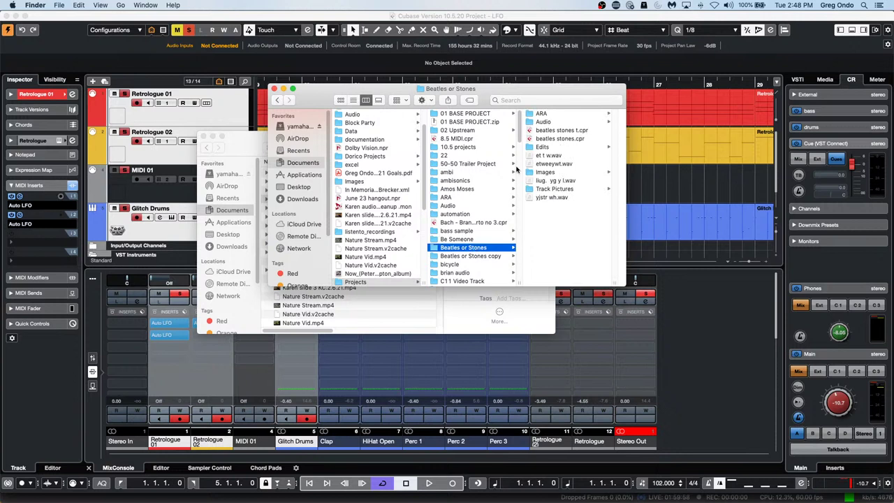
{"action": "left_click", "coordinate": [469, 131]}
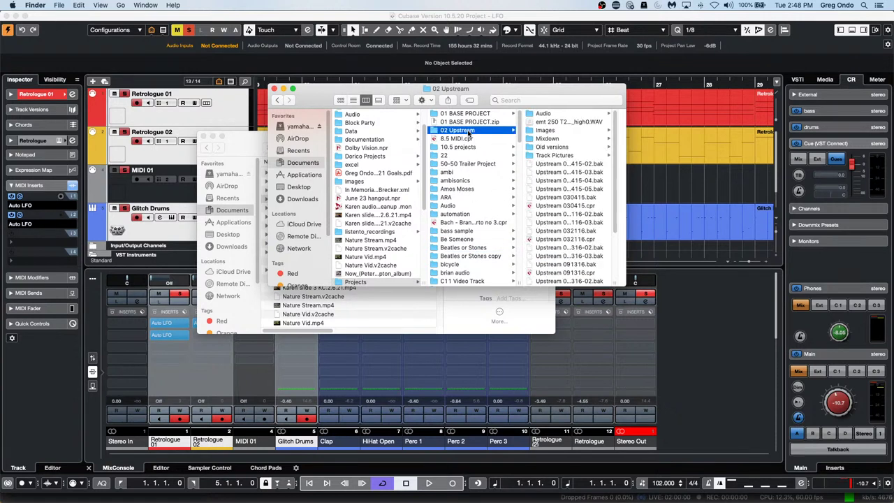
{"action": "left_click", "coordinate": [292, 88]}
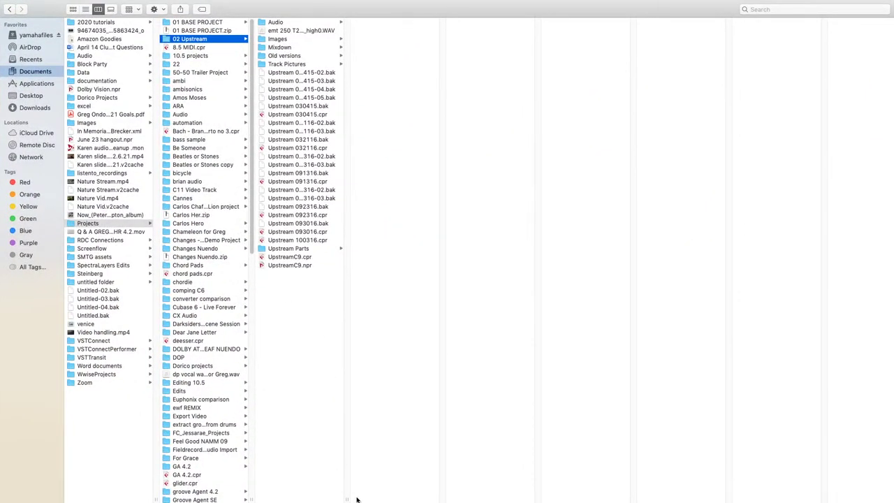
{"action": "left_click_drag", "start_coordinate": [347, 499], "coordinate": [392, 490]}
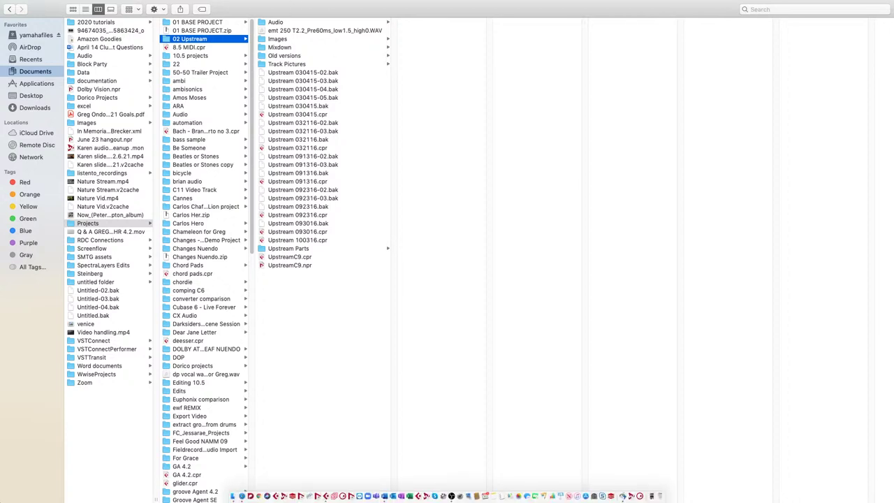
Step: Switch back to Cubase and adjust the width of the transport bar's audio activity and levels display
{"action": "key", "text": "super+Tab"}
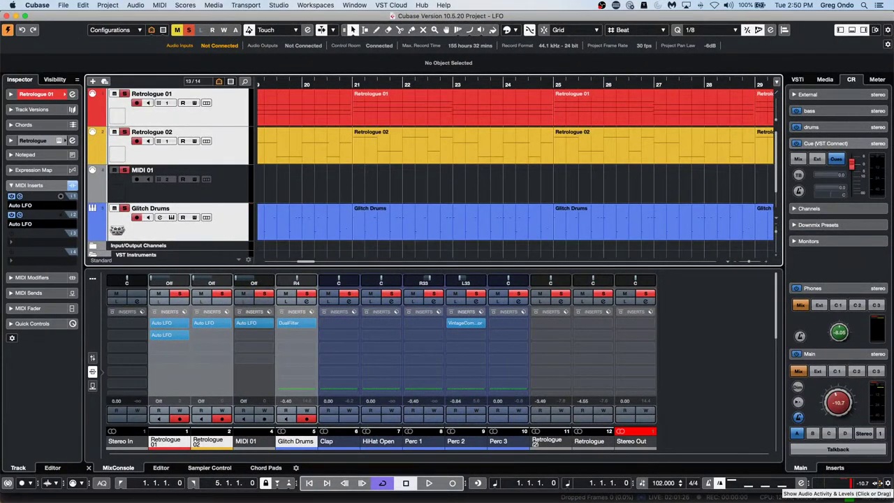
{"action": "left_click_drag", "start_coordinate": [877, 482], "coordinate": [843, 482]}
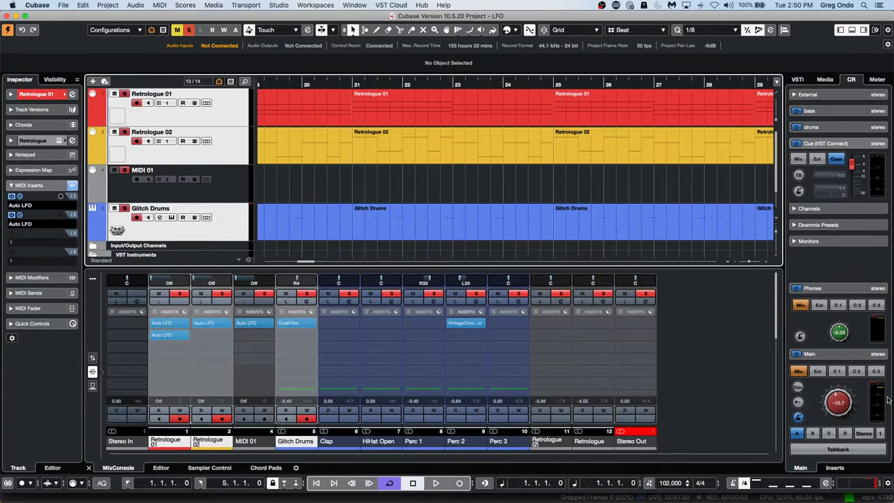
{"action": "left_click", "coordinate": [877, 483]}
{"action": "left_click_drag", "start_coordinate": [873, 484], "coordinate": [885, 484]}
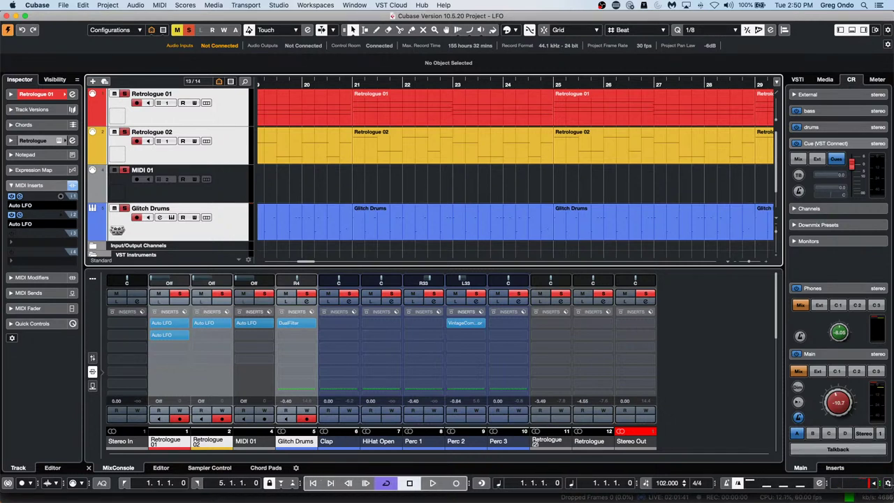
Step: Check the transport bar's list of displayable elements, including Input/Output Activity, and close it unchanged
{"action": "left_click", "coordinate": [890, 484]}
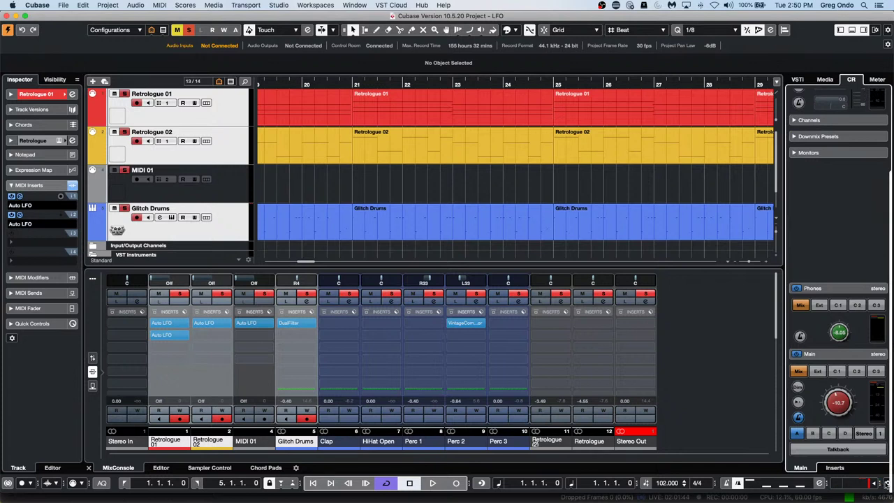
{"action": "right_click", "coordinate": [885, 484]}
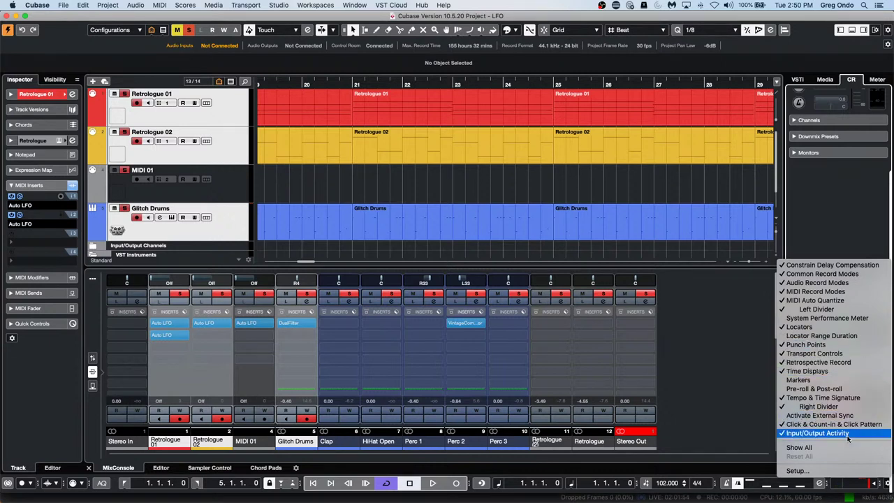
{"action": "left_click", "coordinate": [734, 416]}
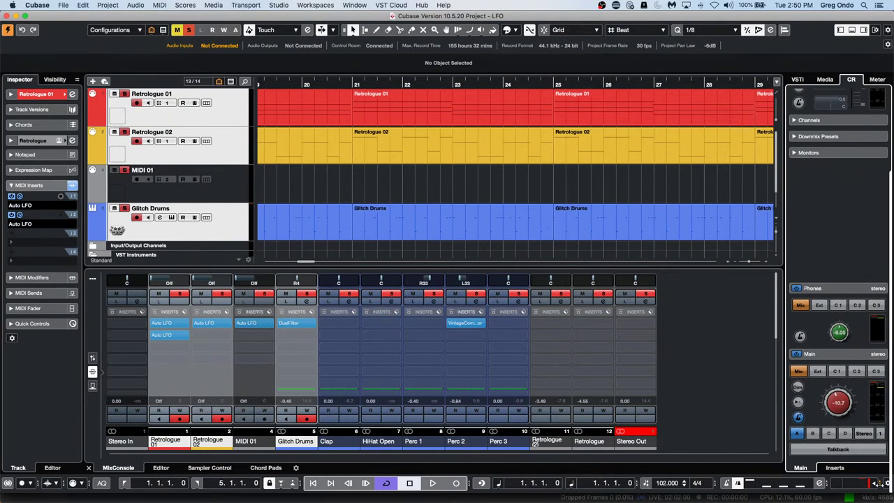
Step: Raise the Control Room Main level to -2.02 and adjust the width of the transport bar's level display
{"action": "left_click_drag", "start_coordinate": [879, 484], "coordinate": [888, 483]}
{"action": "left_click_drag", "start_coordinate": [875, 484], "coordinate": [875, 470]}
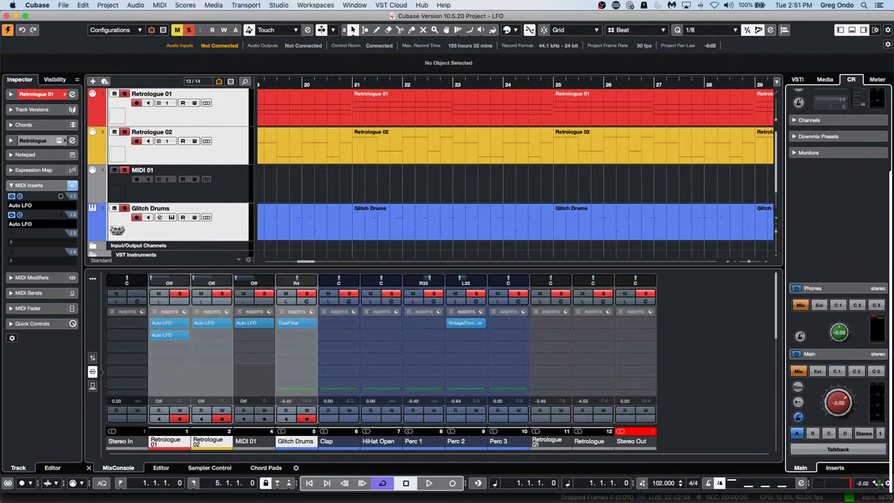
{"action": "mouse_move", "coordinate": [878, 483]}
{"action": "left_mouse_down"}
{"action": "mouse_move", "coordinate": [863, 483]}
{"action": "mouse_move", "coordinate": [887, 482]}
{"action": "mouse_move", "coordinate": [842, 480]}
{"action": "mouse_move", "coordinate": [873, 482]}
{"action": "left_mouse_up"}
{"action": "left_click_drag", "start_coordinate": [882, 482], "coordinate": [871, 482]}
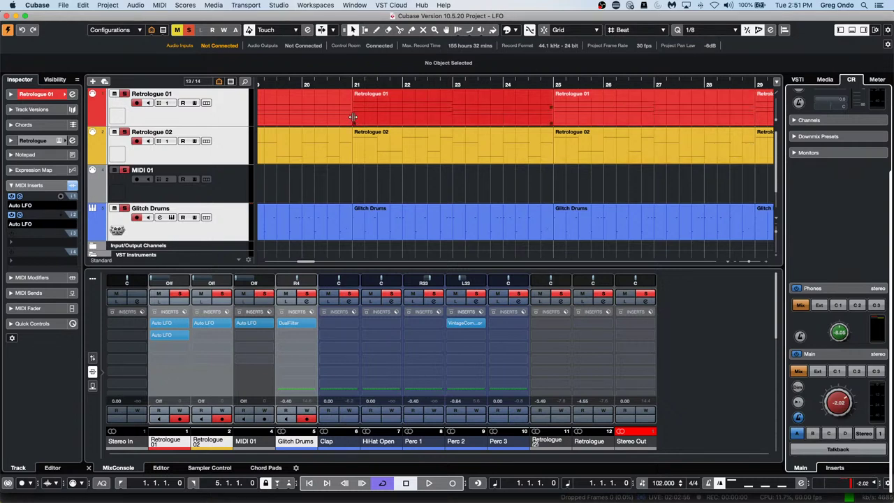
Step: Add a chord track directly below the Retrologue 01 track
{"action": "right_click", "coordinate": [242, 117]}
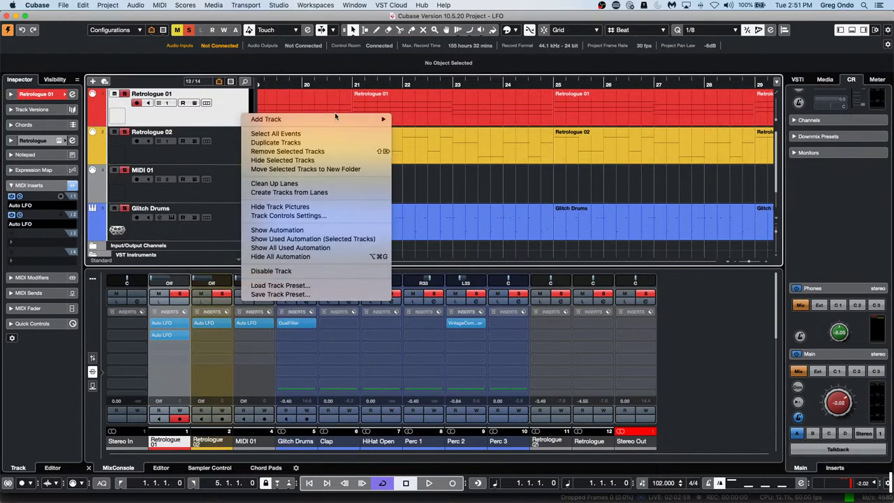
{"action": "mouse_move", "coordinate": [374, 118]}
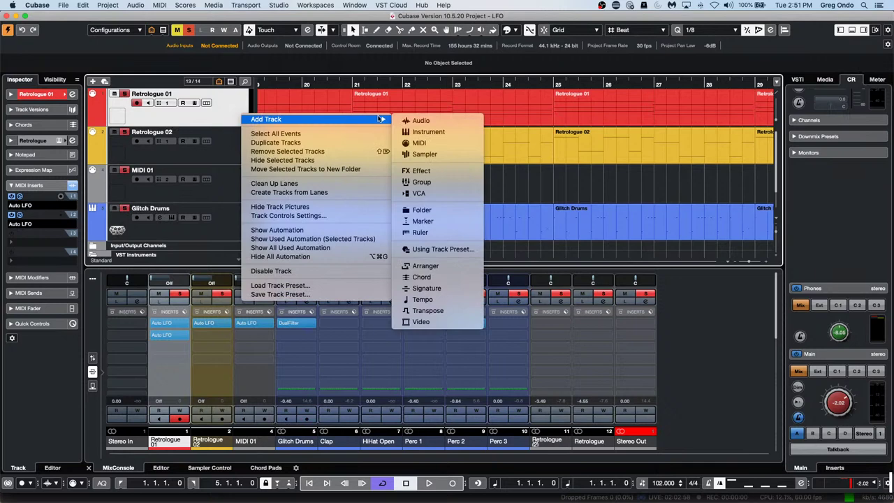
{"action": "left_click", "coordinate": [453, 277]}
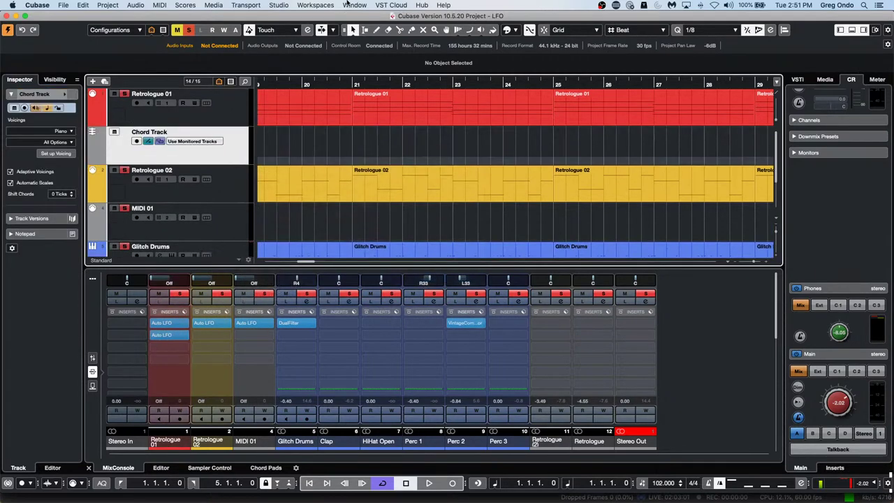
Step: Draw an undefined chord event on the chord track at bar 21
{"action": "right_click", "coordinate": [370, 154]}
{"action": "left_click", "coordinate": [398, 154]}
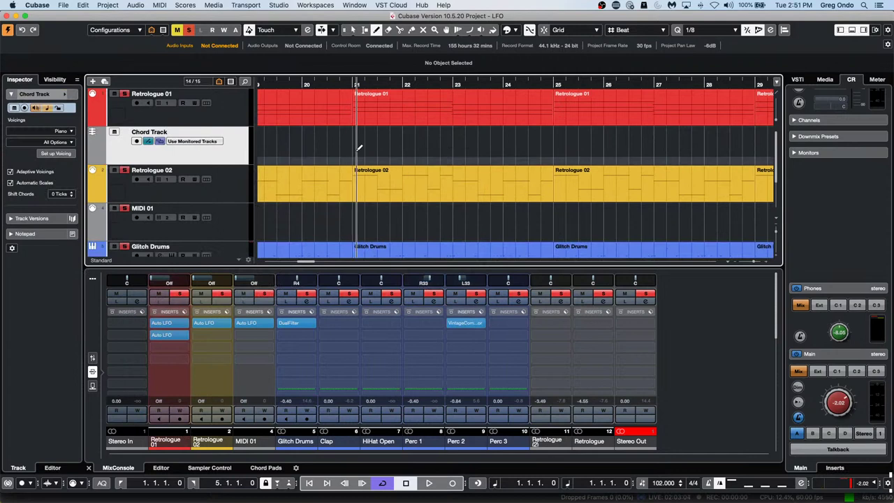
{"action": "left_click", "coordinate": [358, 147]}
{"action": "right_click", "coordinate": [359, 148]}
{"action": "left_click", "coordinate": [363, 145]}
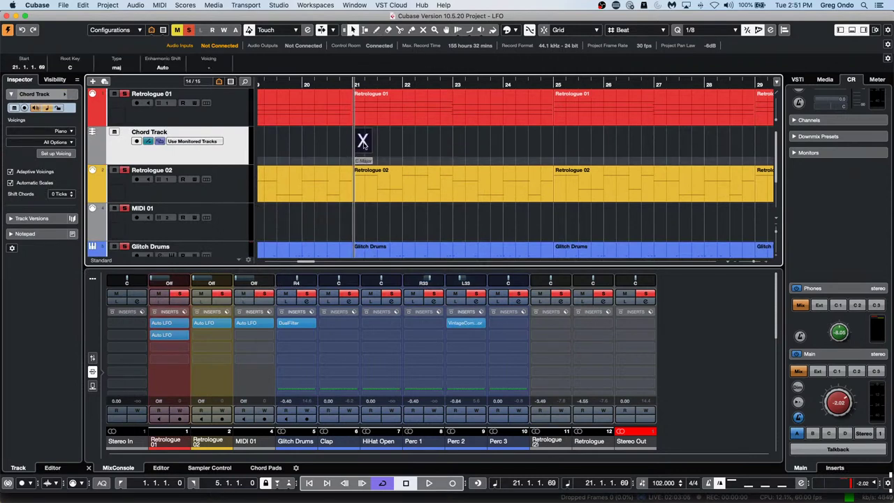
Step: Define the chord event at bar 21 as C minor with G as its bass note
{"action": "double_click", "coordinate": [363, 143]}
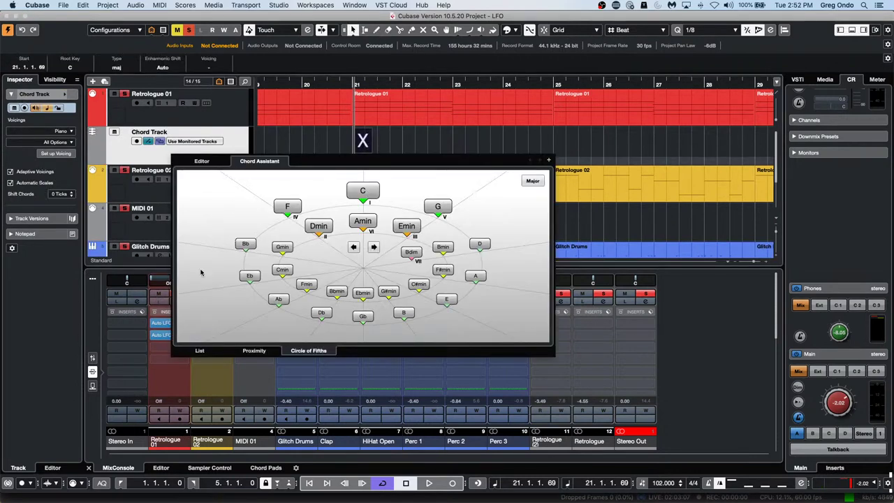
{"action": "left_click", "coordinate": [199, 350]}
{"action": "left_click", "coordinate": [204, 160]}
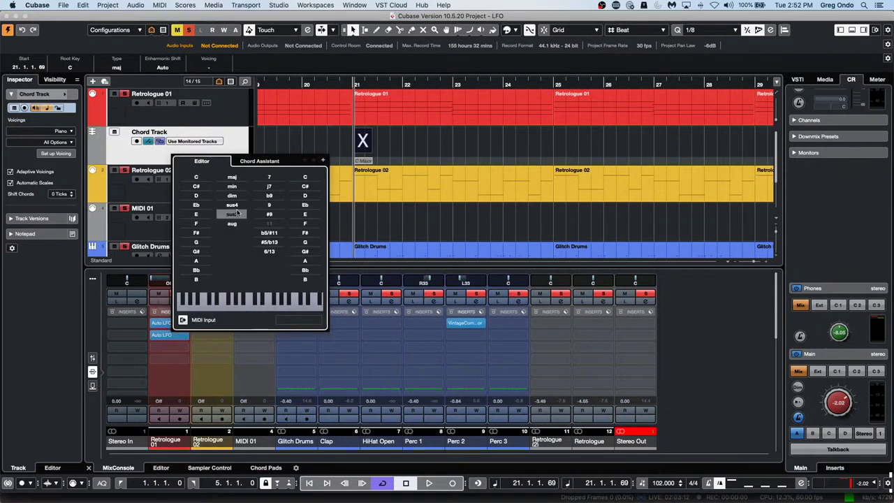
{"action": "left_click", "coordinate": [196, 177]}
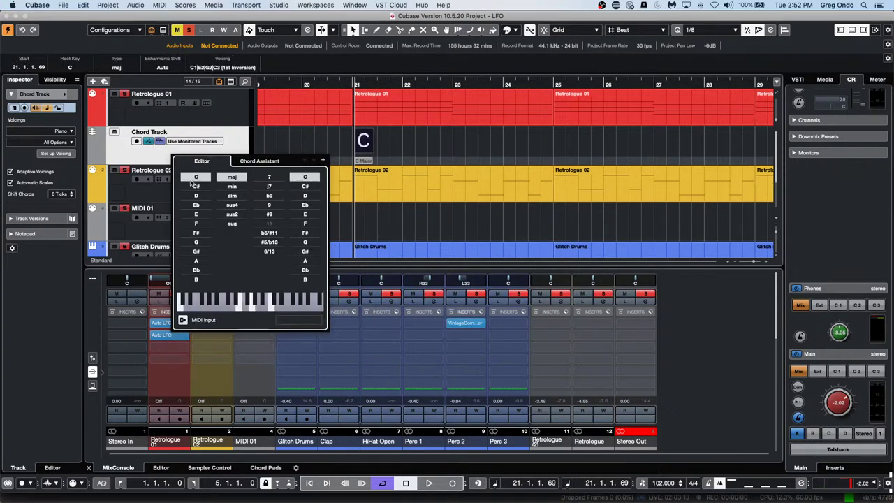
{"action": "left_click", "coordinate": [233, 187]}
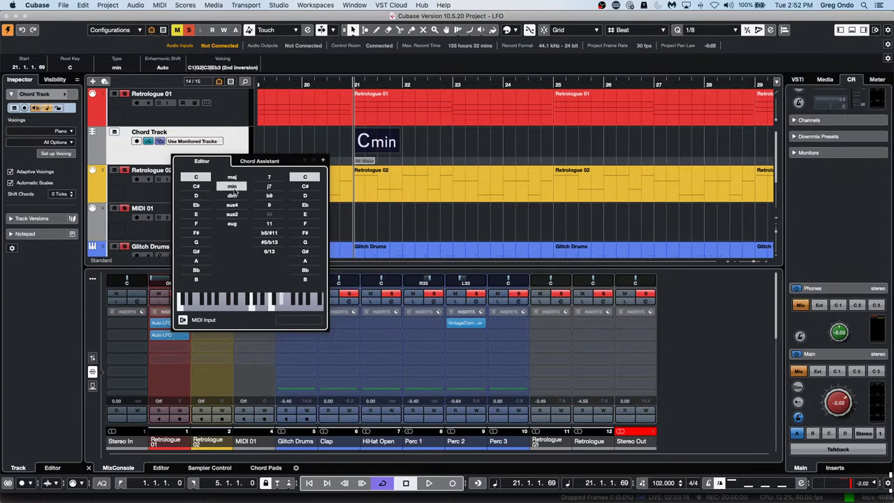
{"action": "left_click", "coordinate": [315, 241]}
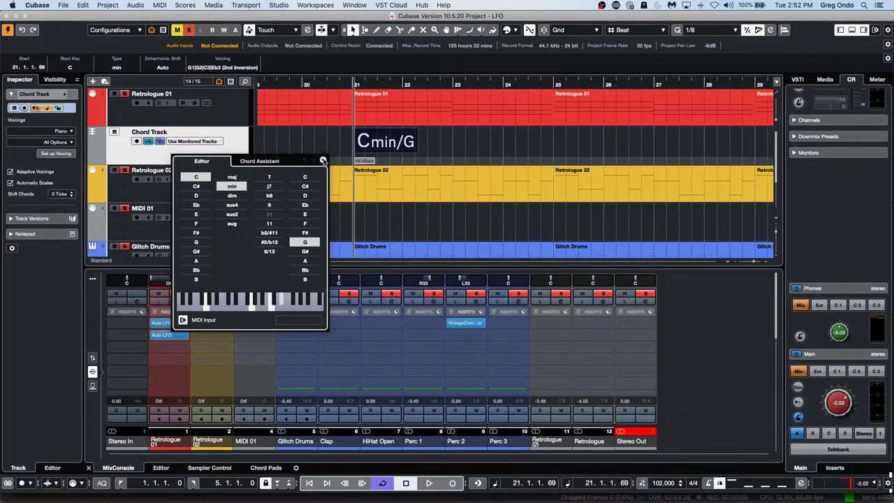
Step: Add three more chord events at bars 22, 23 and 24, and set the last one to G major
{"action": "left_click", "coordinate": [323, 160]}
{"action": "left_click", "coordinate": [322, 160]}
{"action": "left_click", "coordinate": [323, 161]}
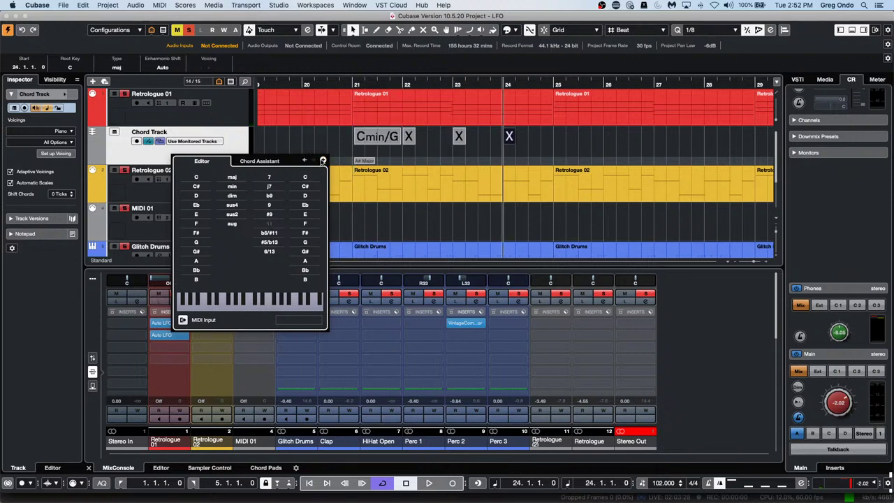
{"action": "left_click", "coordinate": [196, 242]}
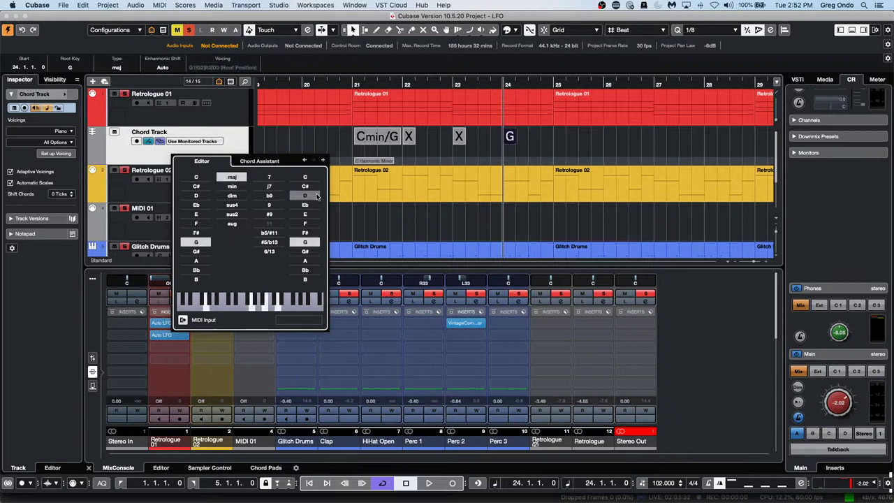
Step: Audition different bass notes for the G chord at bar 24, such as B, E and C, settle on G#, and close the editor
{"action": "left_click", "coordinate": [312, 279]}
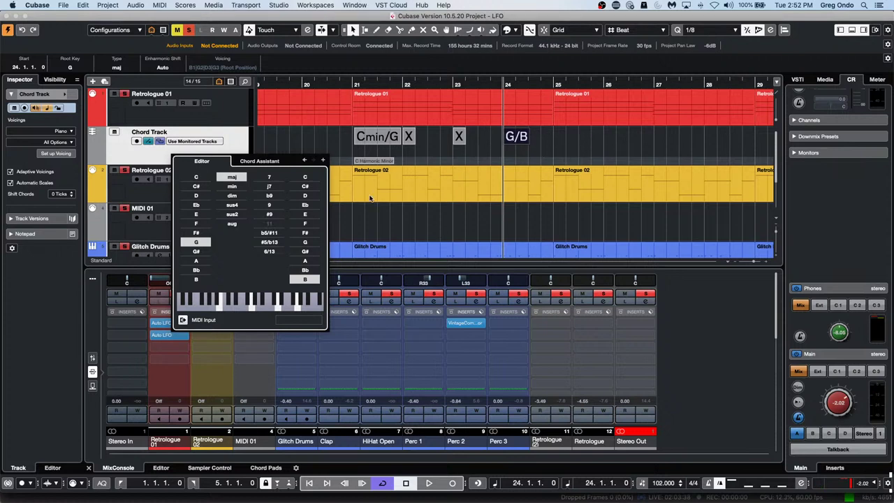
{"action": "left_click", "coordinate": [307, 253]}
{"action": "left_click", "coordinate": [307, 232]}
{"action": "left_click", "coordinate": [307, 223]}
{"action": "left_click", "coordinate": [307, 214]}
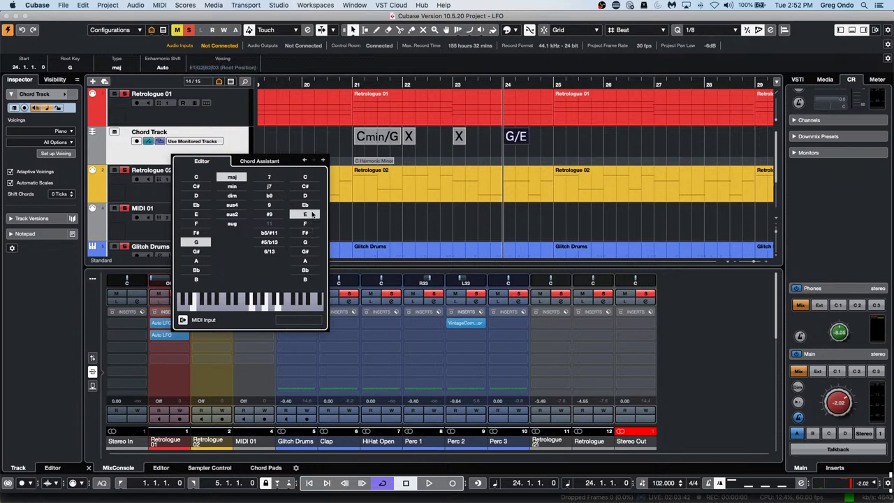
{"action": "left_click", "coordinate": [308, 205]}
{"action": "left_click", "coordinate": [310, 243]}
{"action": "left_click", "coordinate": [315, 261]}
{"action": "left_click", "coordinate": [312, 279]}
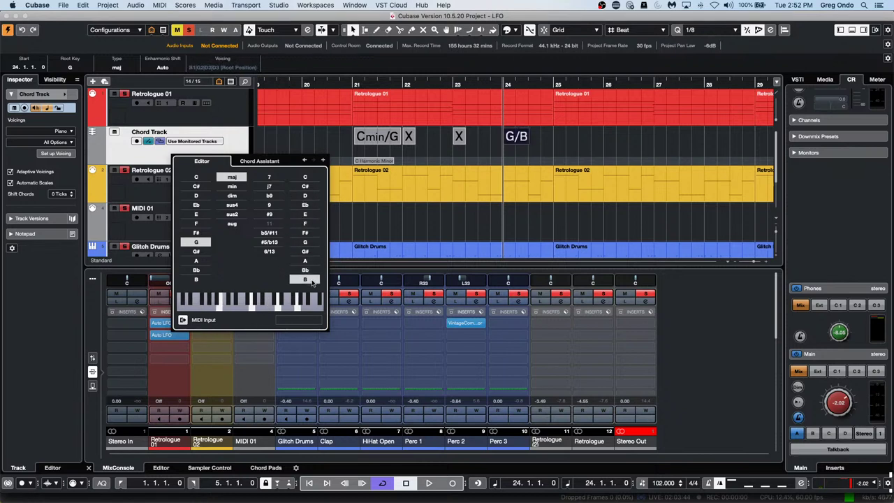
{"action": "left_click", "coordinate": [312, 233]}
{"action": "left_click", "coordinate": [307, 214]}
{"action": "left_click", "coordinate": [307, 177]}
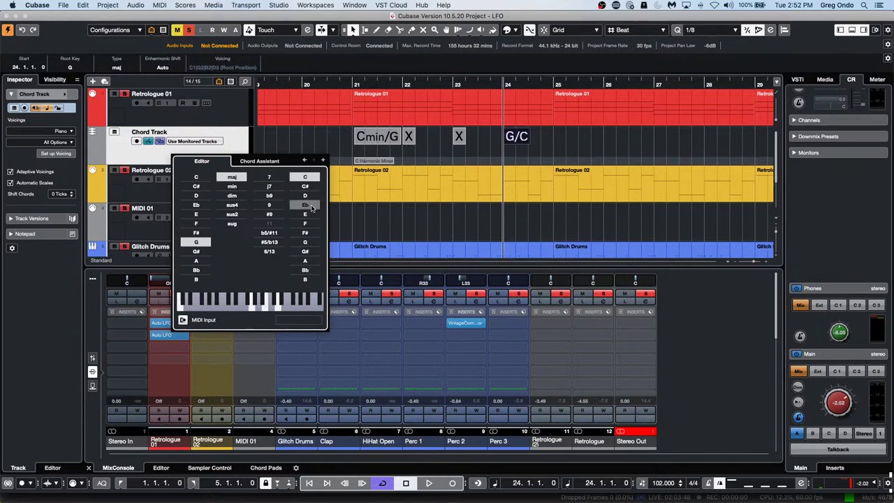
{"action": "left_click", "coordinate": [307, 204]}
{"action": "left_click", "coordinate": [307, 232]}
{"action": "left_click", "coordinate": [307, 252]}
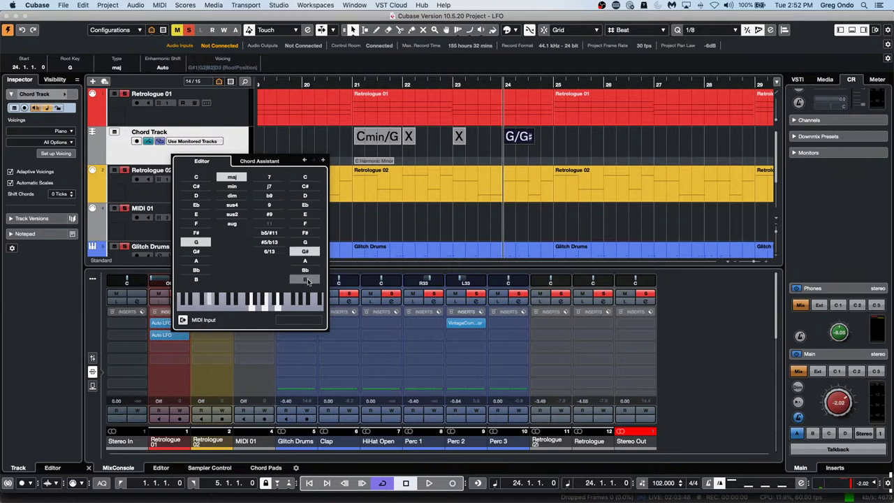
{"action": "left_click", "coordinate": [307, 261]}
{"action": "left_click", "coordinate": [307, 243]}
{"action": "left_click", "coordinate": [307, 214]}
{"action": "left_click", "coordinate": [308, 251]}
{"action": "left_click", "coordinate": [249, 124]}
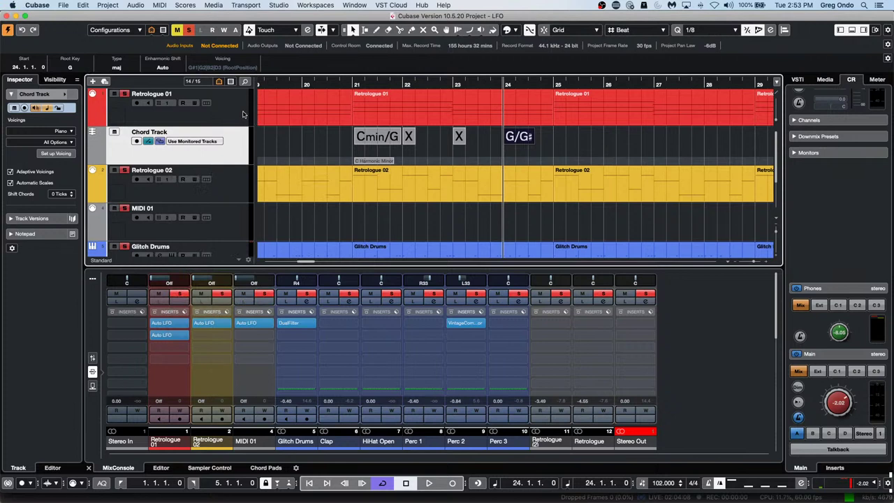
Step: Select the Retrologue 01, Retrologue 02 and Glitch Drums tracks together and duplicate them
{"action": "left_click", "coordinate": [243, 114]}
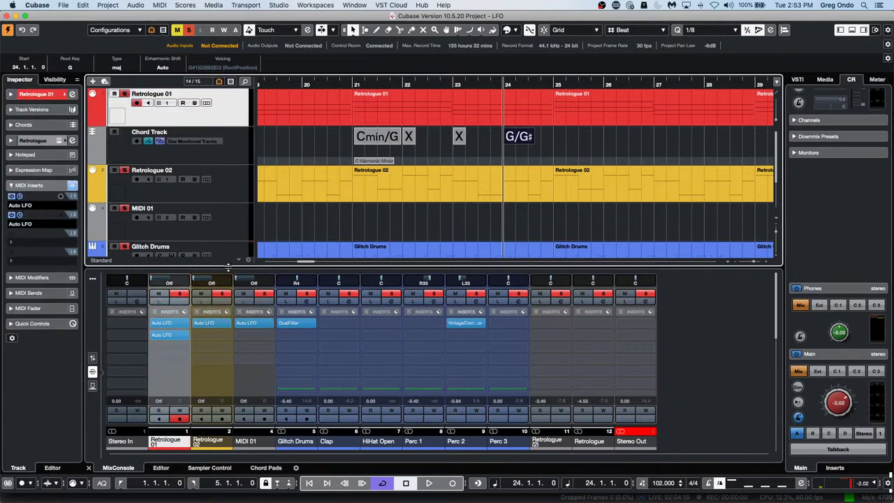
{"action": "left_click", "coordinate": [236, 187]}
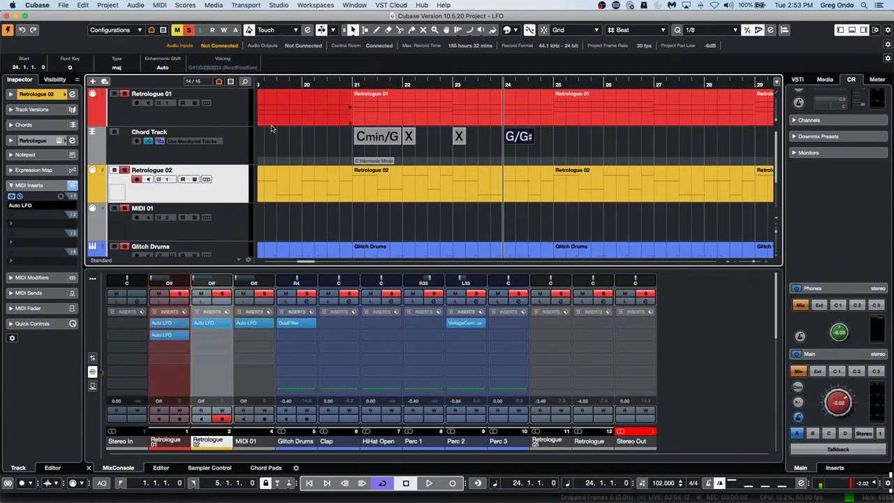
{"action": "left_click", "coordinate": [248, 116], "text": "super"}
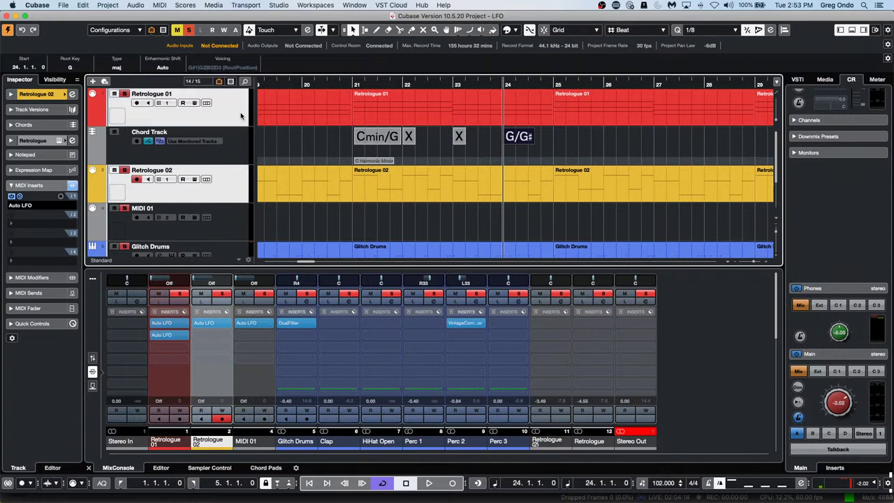
{"action": "left_click", "coordinate": [230, 252], "text": "super"}
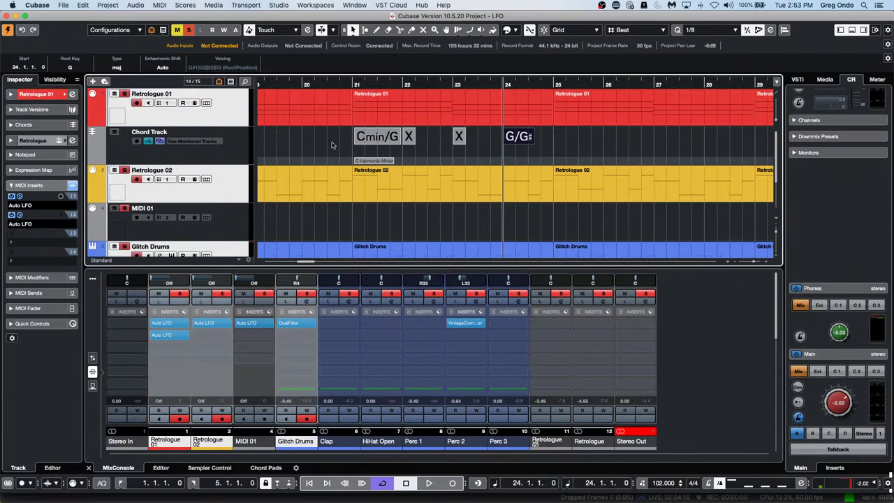
{"action": "scroll", "coordinate": [314, 187], "scroll_direction": "down", "scroll_amount": 1}
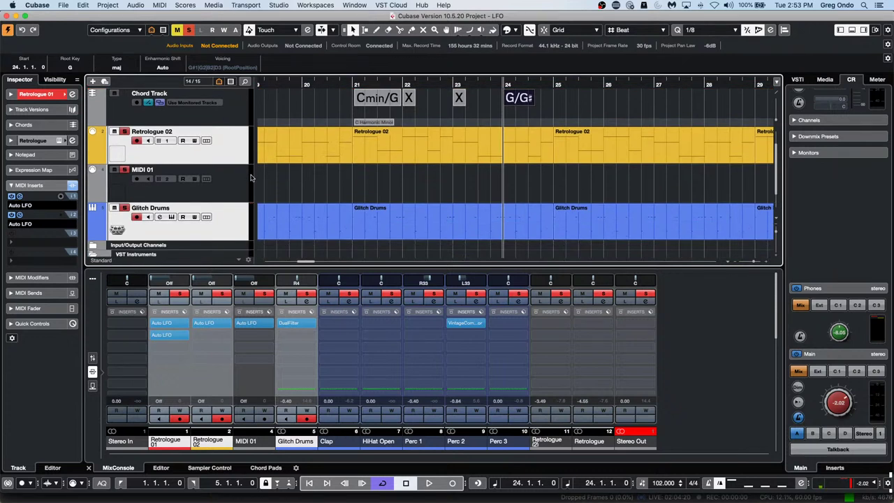
{"action": "left_click", "coordinate": [276, 158]}
{"action": "right_click", "coordinate": [222, 149]}
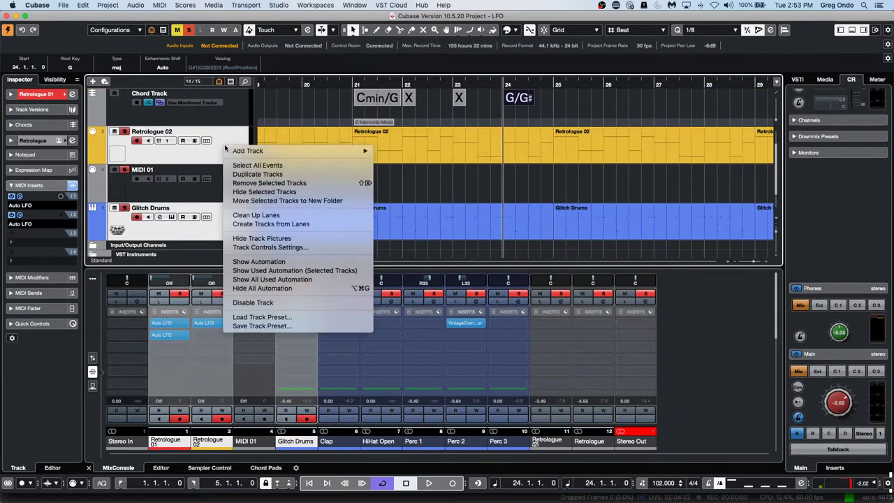
{"action": "left_click", "coordinate": [305, 177]}
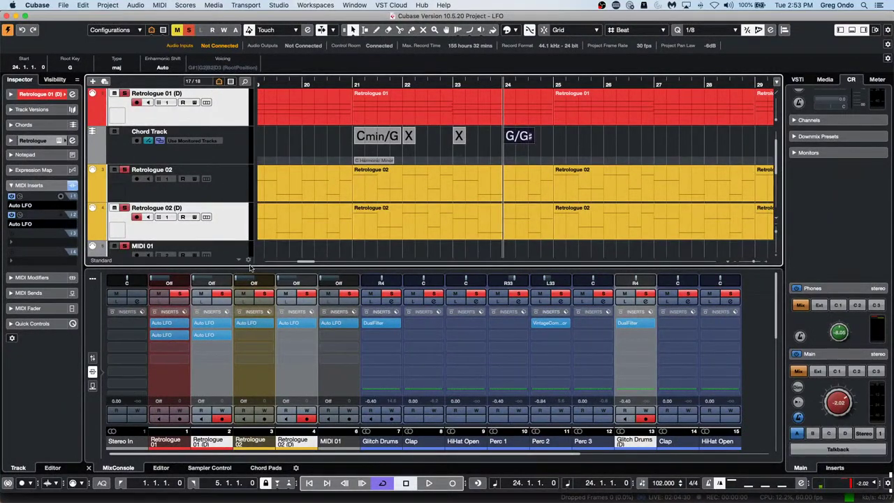
Step: Enlarge the track area and set the duplicated Retrologue 01 track to follow the chord track directly in Chords mode
{"action": "left_click_drag", "start_coordinate": [249, 264], "coordinate": [248, 291]}
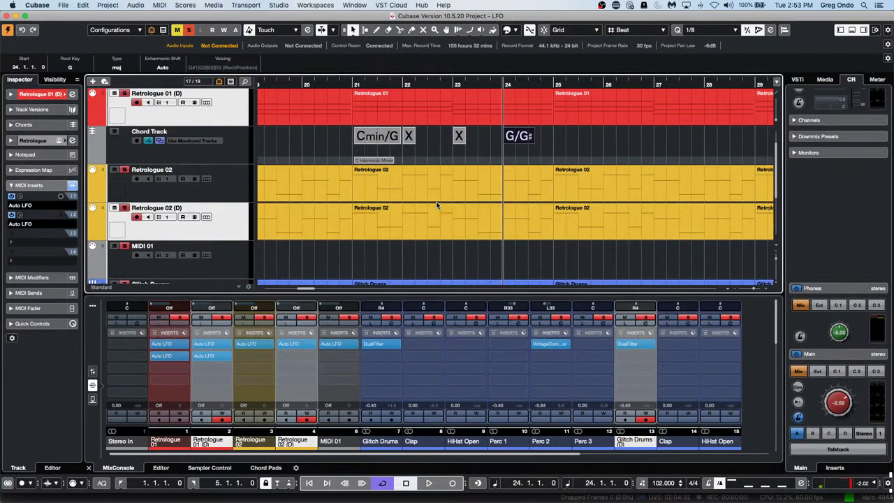
{"action": "scroll", "coordinate": [434, 203], "scroll_direction": "down", "scroll_amount": 3}
{"action": "scroll", "coordinate": [434, 203], "scroll_direction": "up", "scroll_amount": 5}
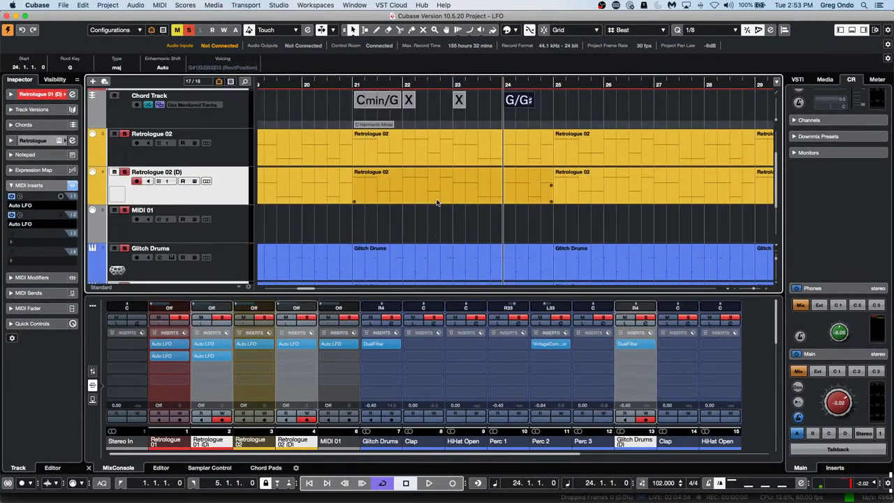
{"action": "scroll", "coordinate": [436, 202], "scroll_direction": "down", "scroll_amount": 5}
{"action": "scroll", "coordinate": [437, 202], "scroll_direction": "up", "scroll_amount": 2}
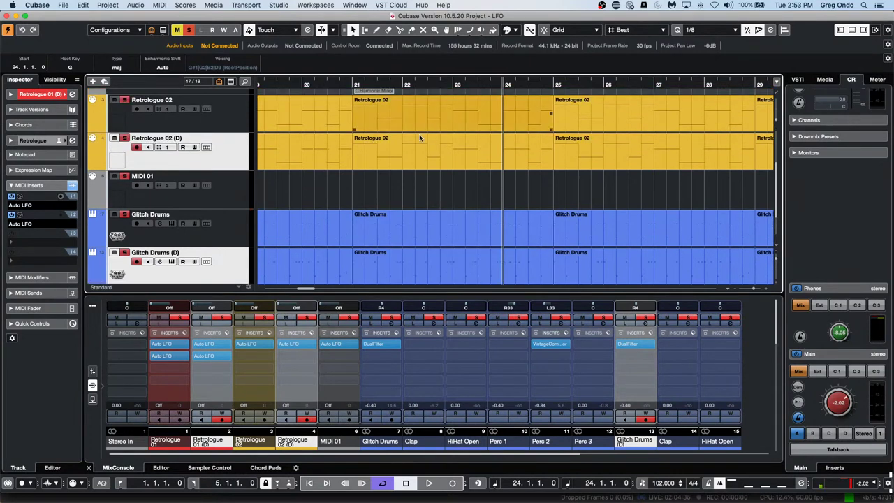
{"action": "scroll", "coordinate": [418, 134], "scroll_direction": "up", "scroll_amount": 3}
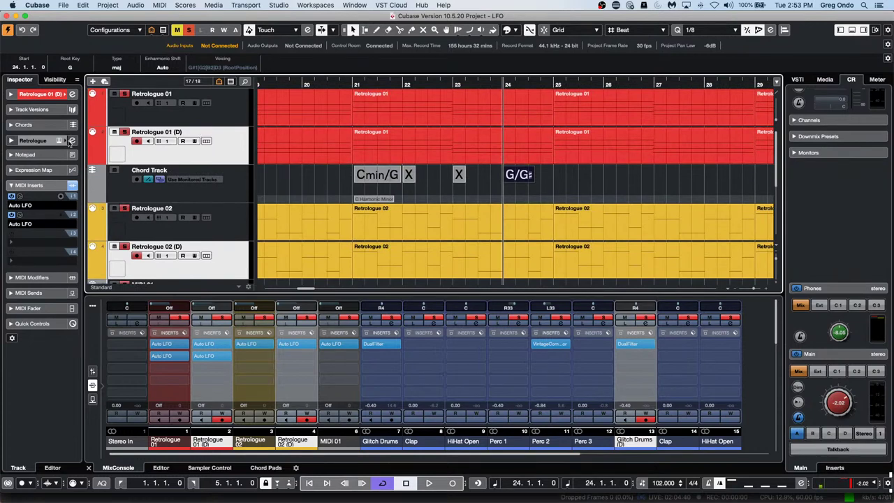
{"action": "left_click", "coordinate": [39, 125]}
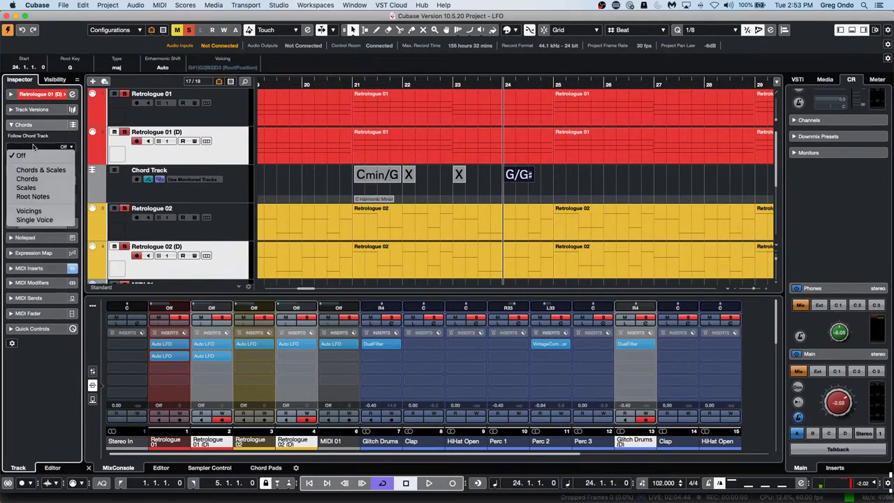
{"action": "left_click", "coordinate": [35, 147]}
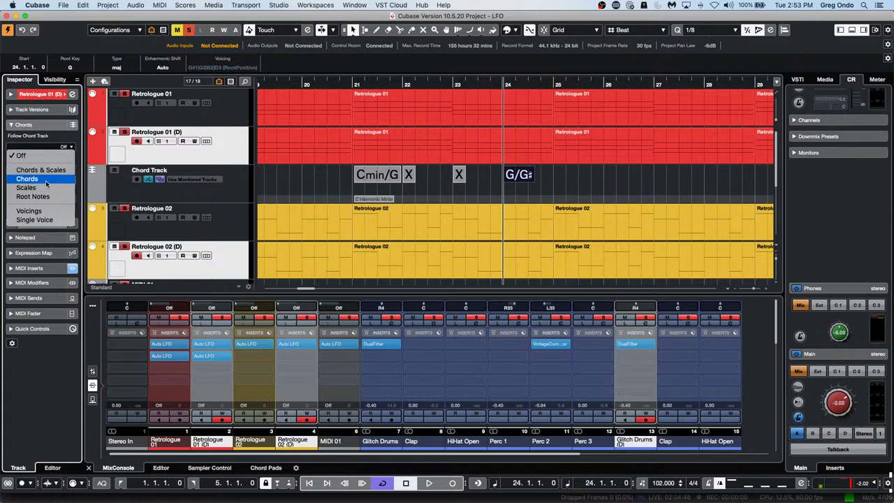
{"action": "left_click", "coordinate": [47, 180]}
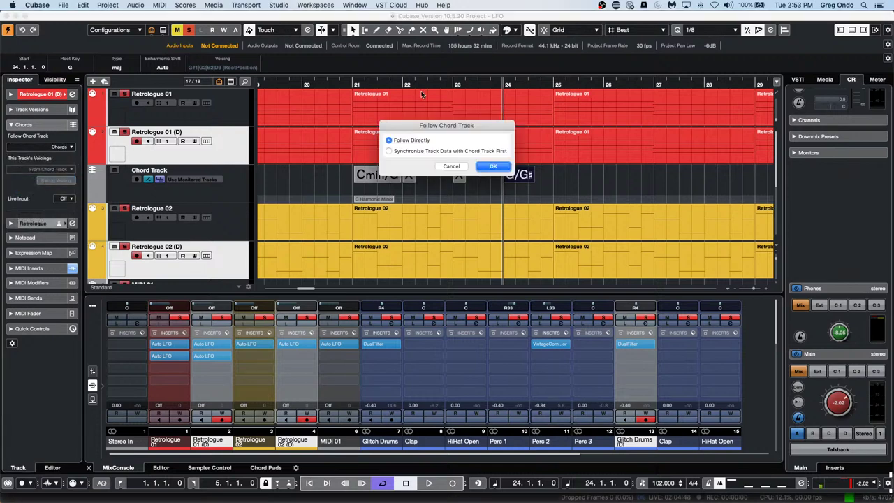
{"action": "left_click", "coordinate": [491, 166]}
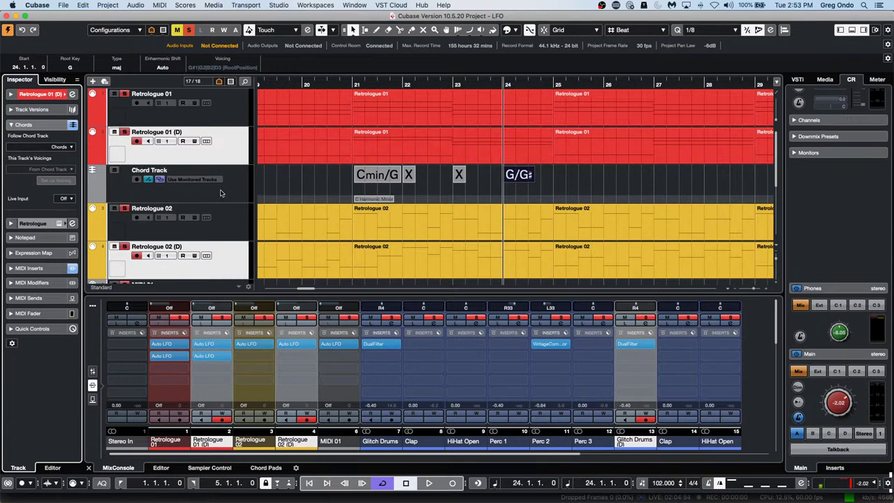
Step: Compare the Follow Chord Track settings of the MIDI 01, Retrologue 02 and duplicated Retrologue 02 tracks
{"action": "scroll", "coordinate": [244, 160], "scroll_direction": "down", "scroll_amount": 5}
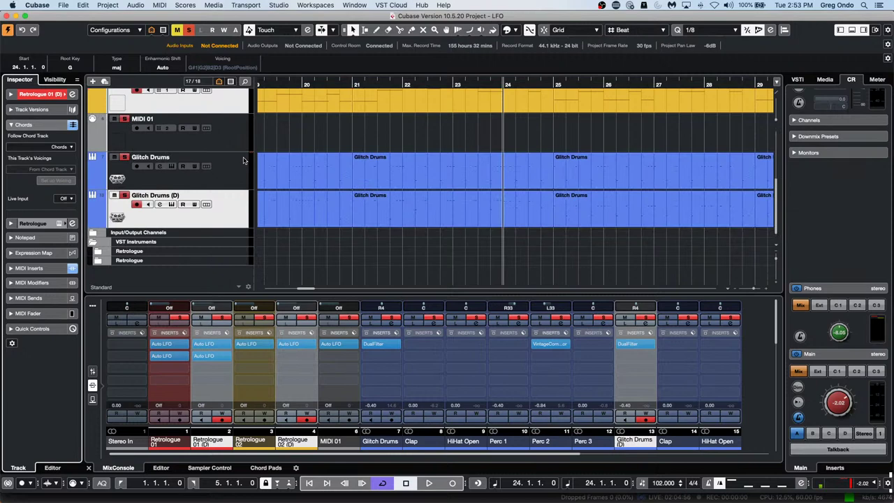
{"action": "scroll", "coordinate": [241, 168], "scroll_direction": "up", "scroll_amount": 5}
{"action": "scroll", "coordinate": [225, 206], "scroll_direction": "down", "scroll_amount": 1}
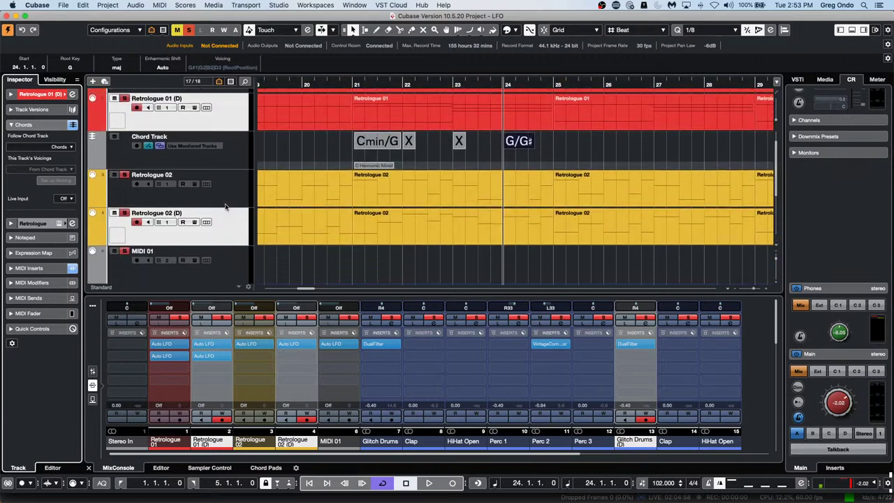
{"action": "left_click", "coordinate": [230, 271]}
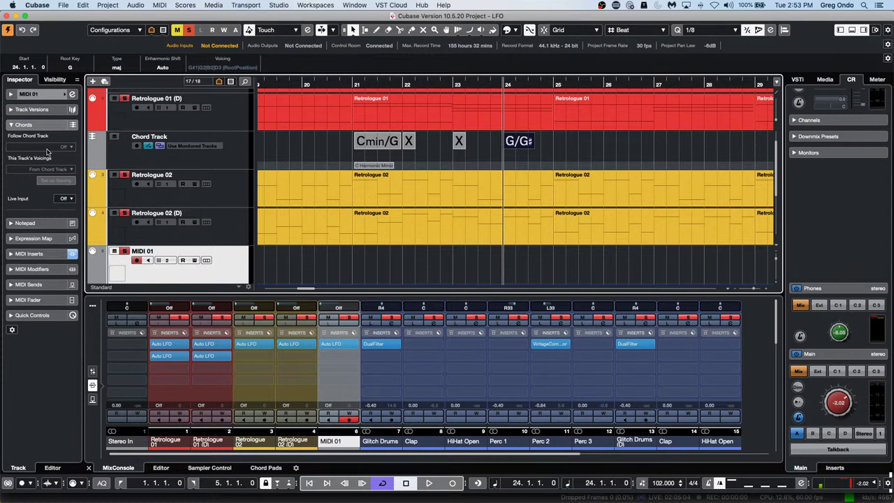
{"action": "left_click", "coordinate": [221, 230]}
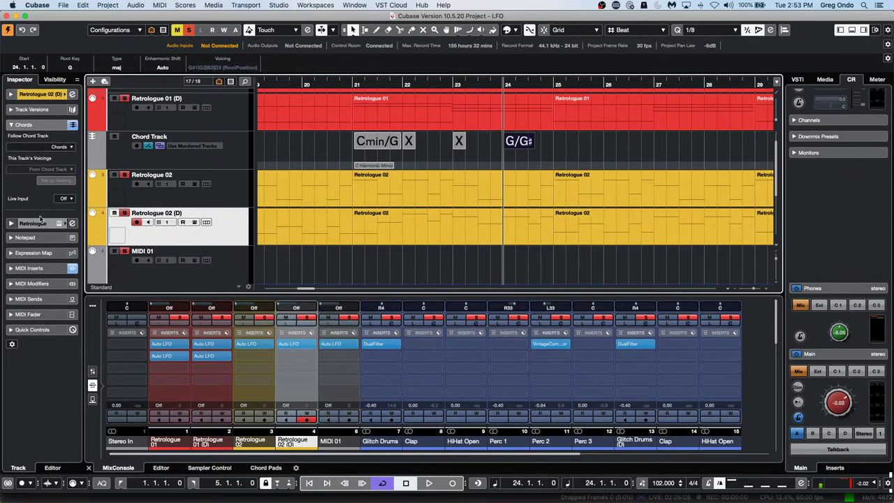
{"action": "left_click", "coordinate": [232, 195]}
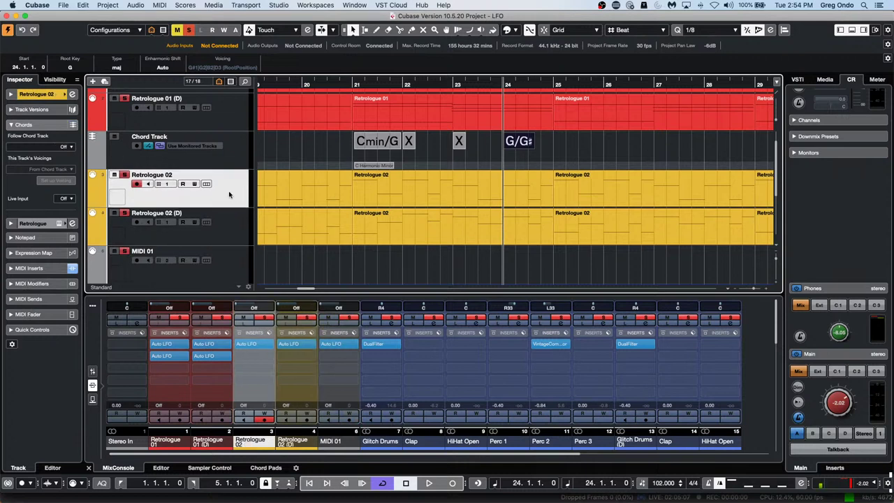
{"action": "left_click", "coordinate": [226, 230]}
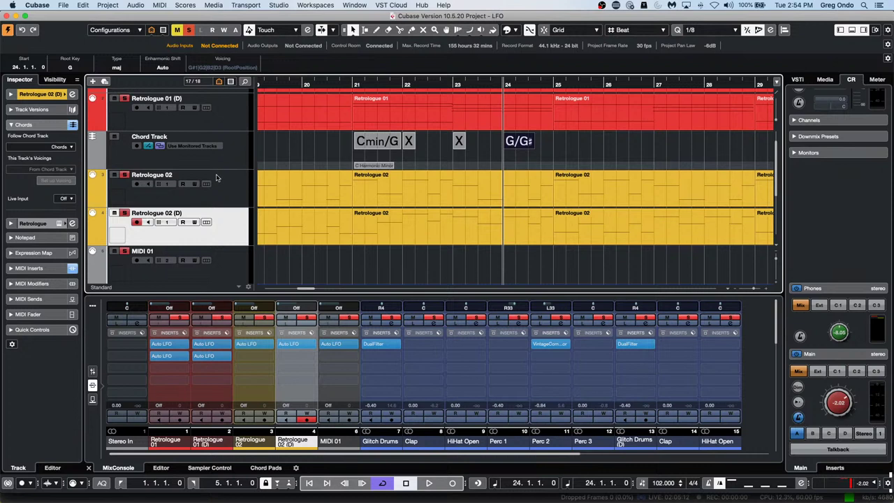
{"action": "left_click", "coordinate": [232, 190]}
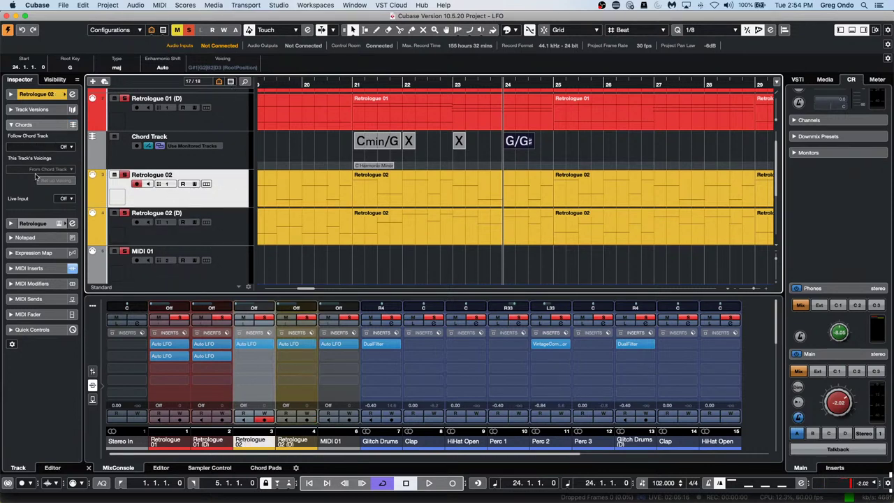
{"action": "left_click", "coordinate": [40, 125]}
{"action": "left_click", "coordinate": [41, 125]}
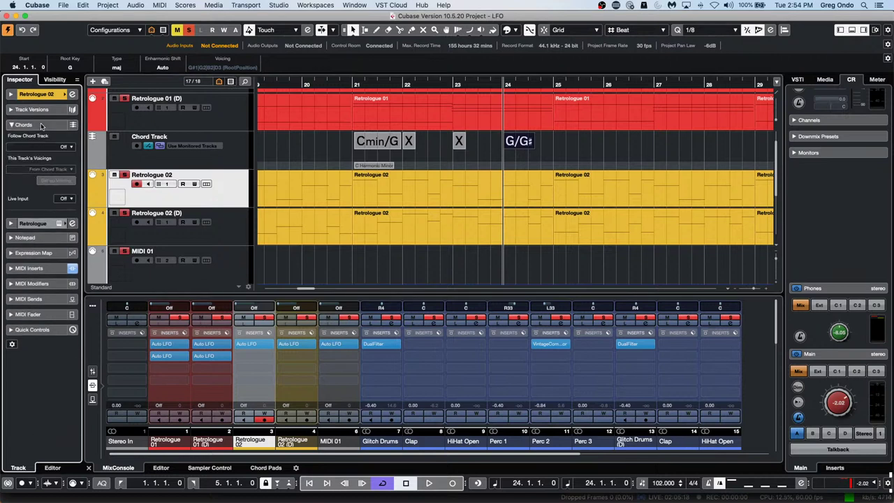
{"action": "left_click", "coordinate": [40, 125]}
{"action": "left_click", "coordinate": [41, 125]}
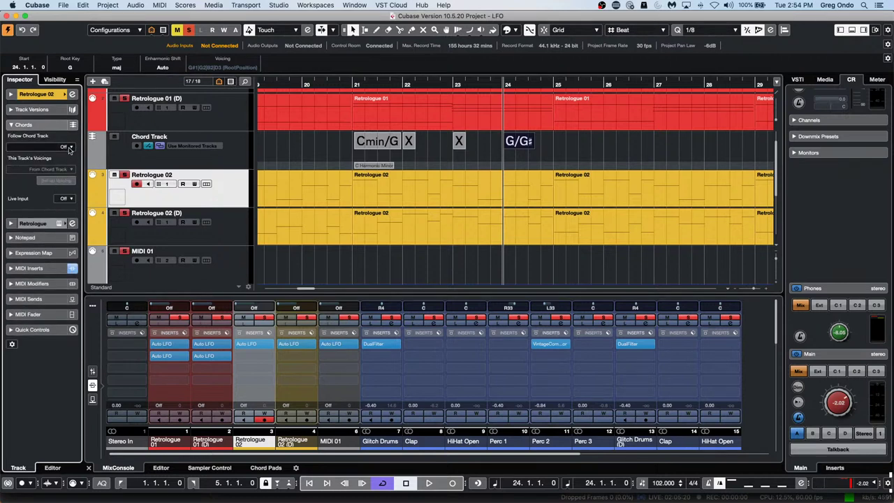
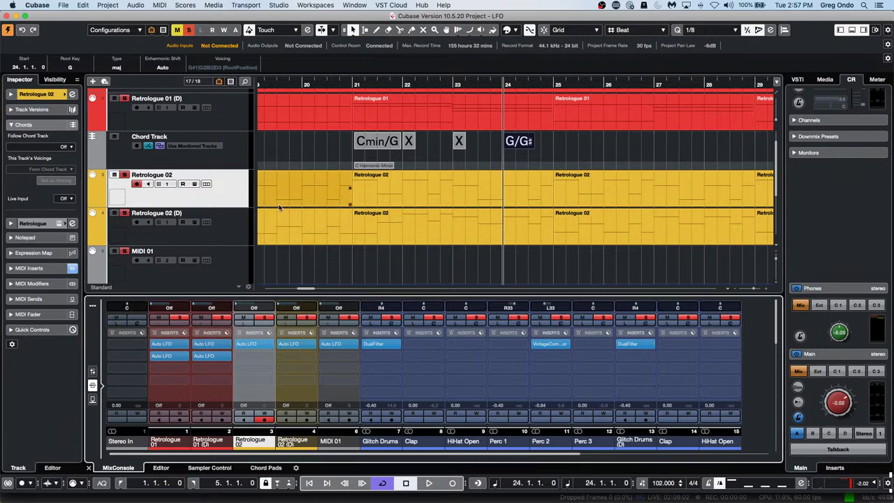
Step: Switch the MixConsole to its fader view and look across the channels
{"action": "left_click", "coordinate": [93, 371]}
{"action": "scroll", "coordinate": [240, 454], "scroll_direction": "right", "scroll_amount": 3}
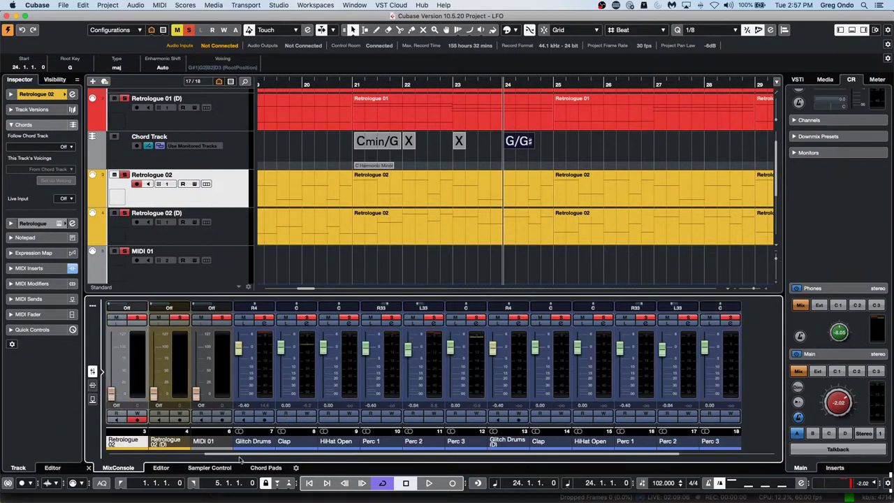
{"action": "scroll", "coordinate": [240, 458], "scroll_direction": "left", "scroll_amount": 3}
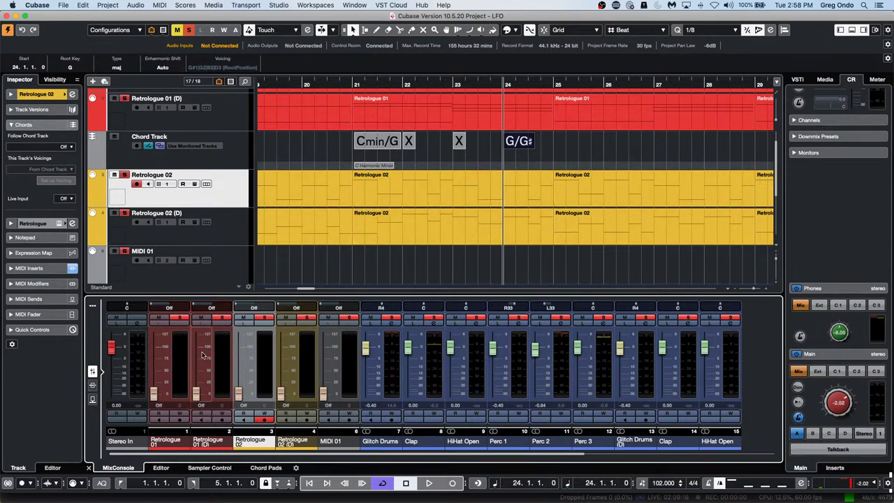
Step: Insert VST Amp Rack from the Distortion category in the Stereo In channel's first slot, and close the plug-in and channel settings windows
{"action": "left_click", "coordinate": [140, 325]}
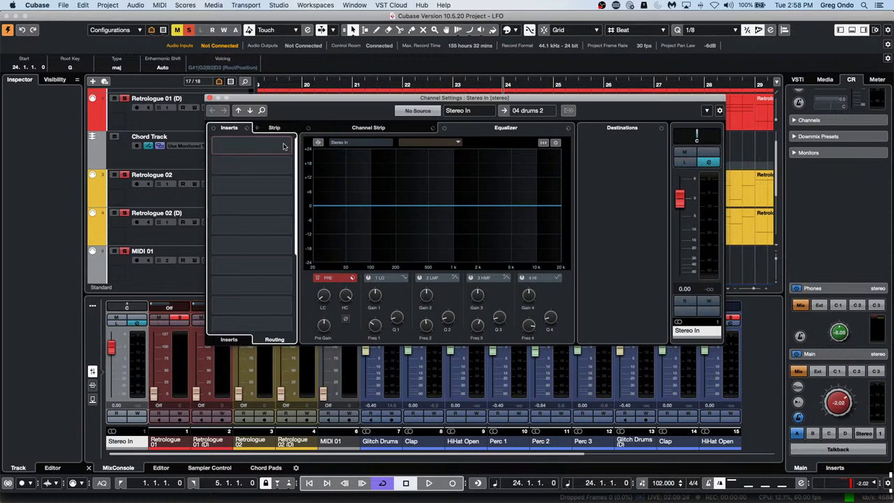
{"action": "left_click", "coordinate": [233, 339]}
{"action": "left_click", "coordinate": [290, 144]}
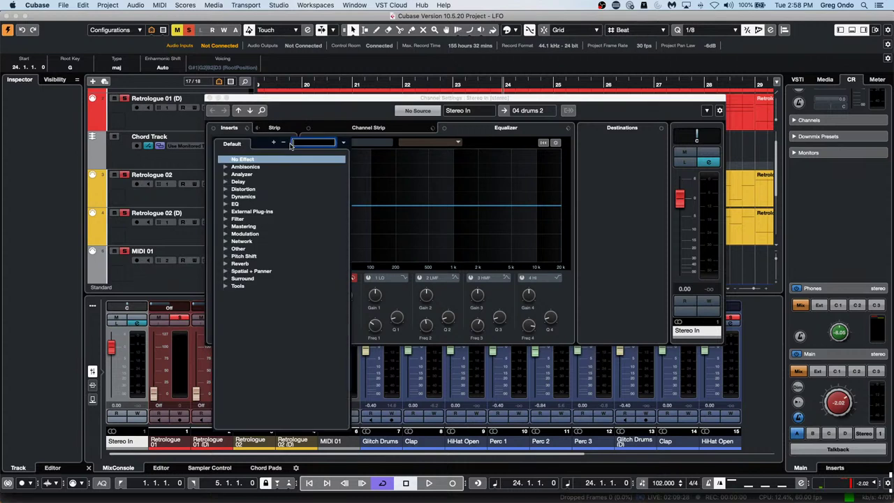
{"action": "left_click", "coordinate": [225, 182]}
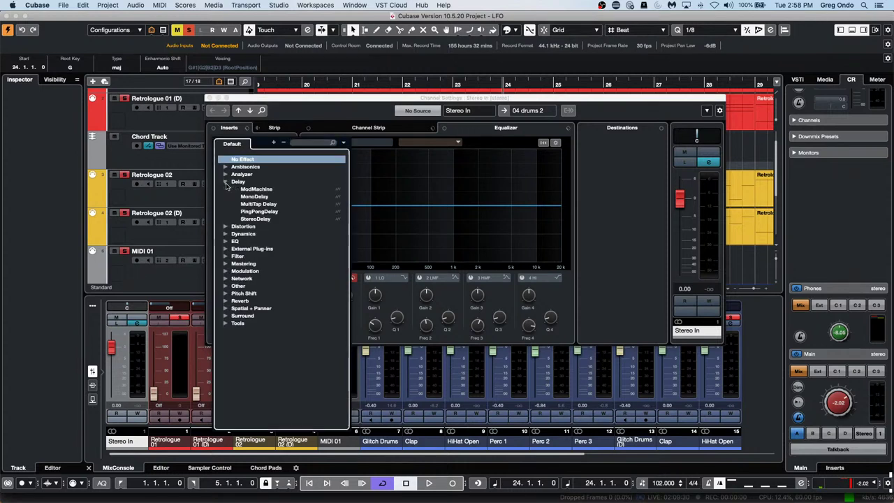
{"action": "left_click", "coordinate": [225, 182]}
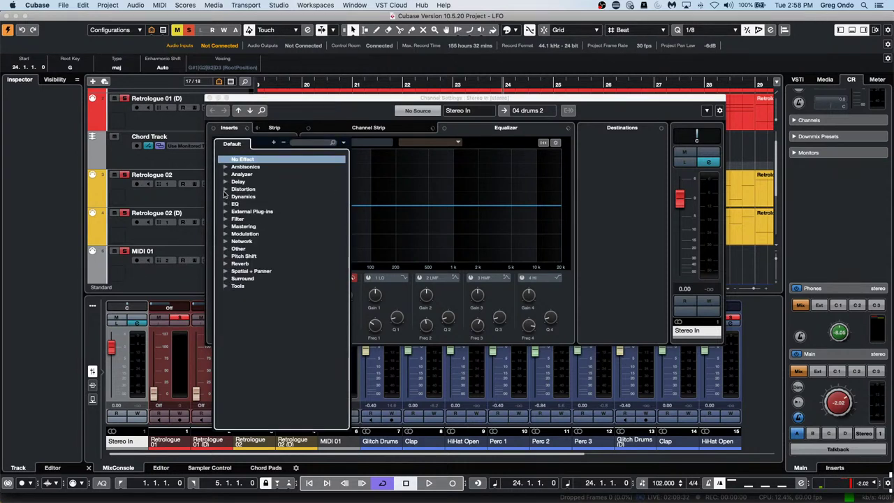
{"action": "left_click", "coordinate": [224, 189]}
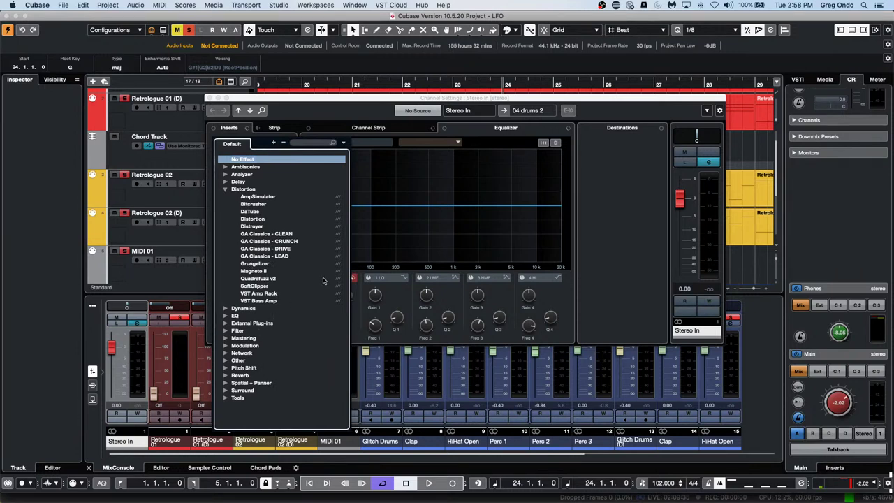
{"action": "left_click", "coordinate": [282, 298]}
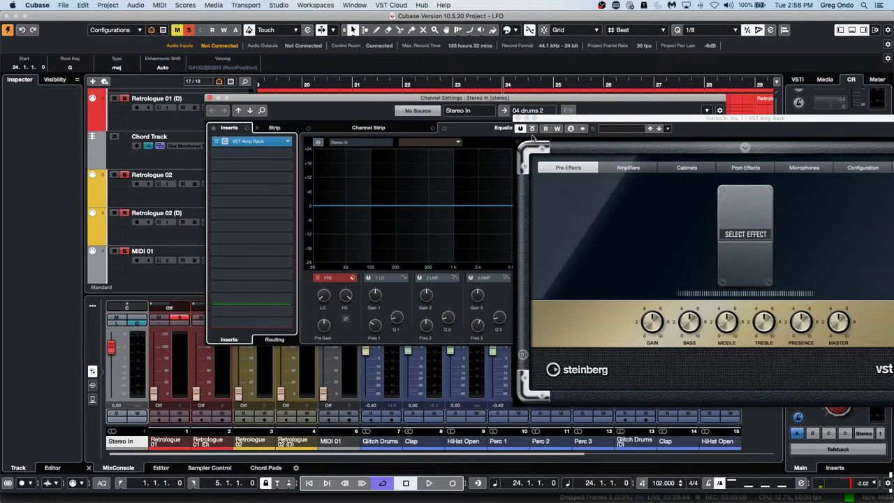
{"action": "left_click", "coordinate": [517, 119]}
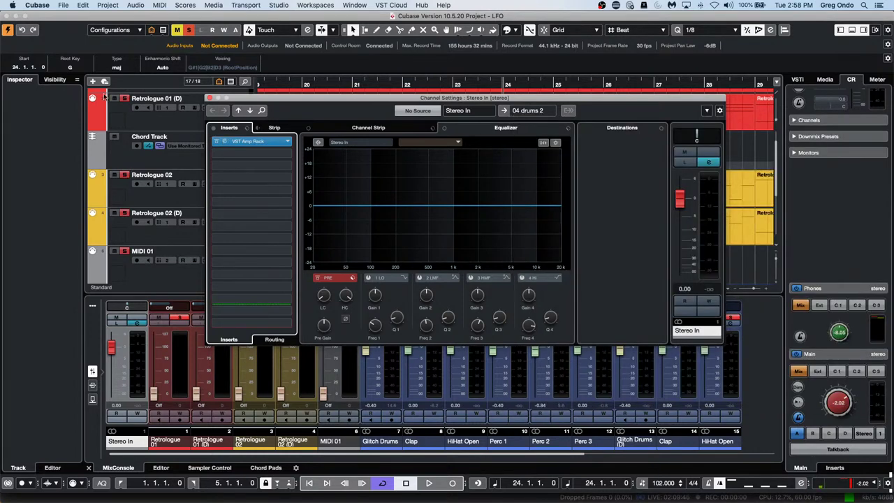
{"action": "left_click", "coordinate": [209, 97]}
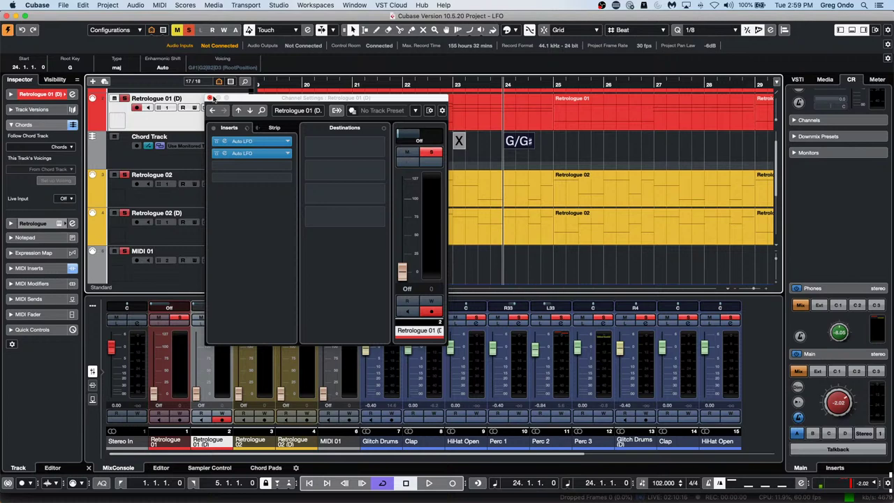
{"action": "left_click", "coordinate": [210, 99]}
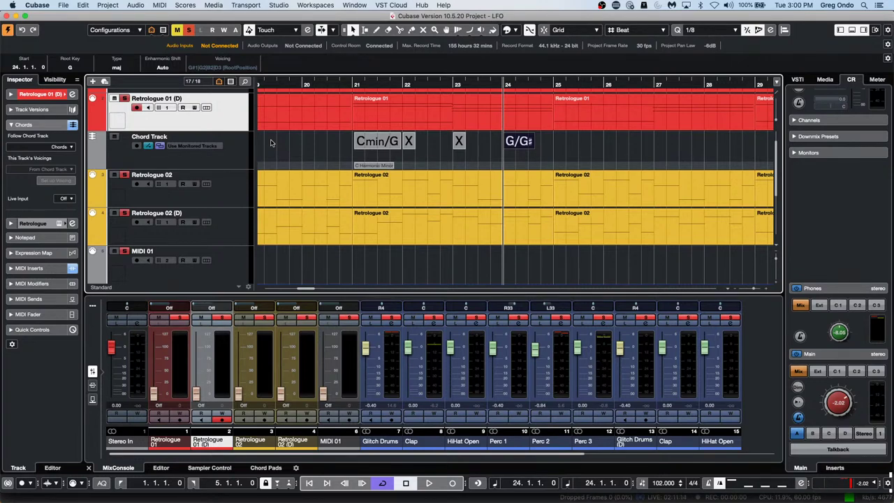
Step: Switch to Zoom, start the Club Cubase Zoom meetup with computer audio, and show the meeting full screen
{"action": "mouse_move", "coordinate": [349, 500]}
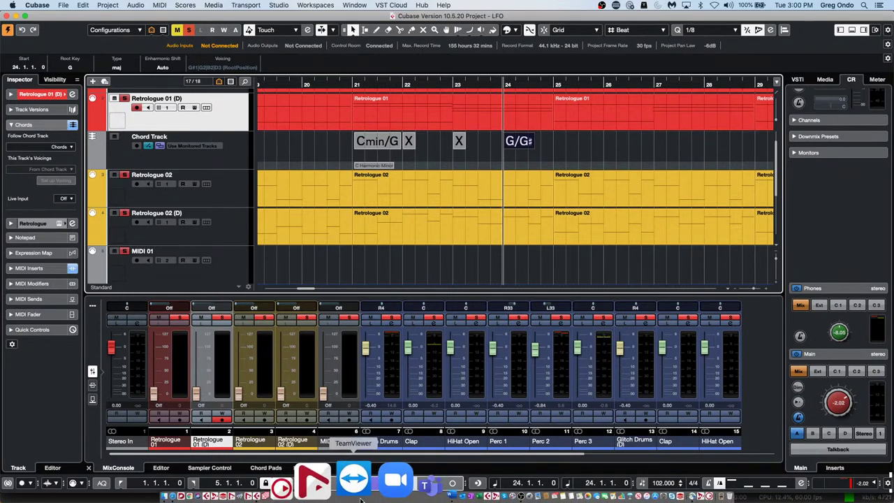
{"action": "left_click", "coordinate": [368, 493]}
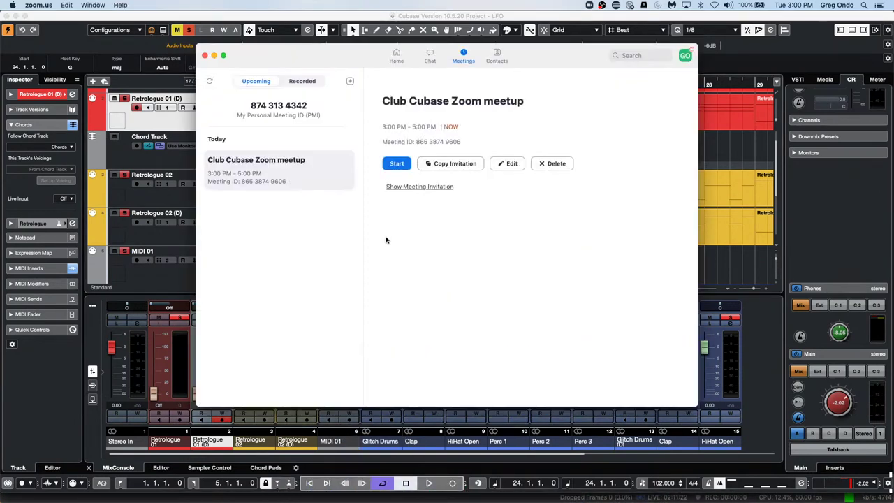
{"action": "left_click", "coordinate": [397, 165]}
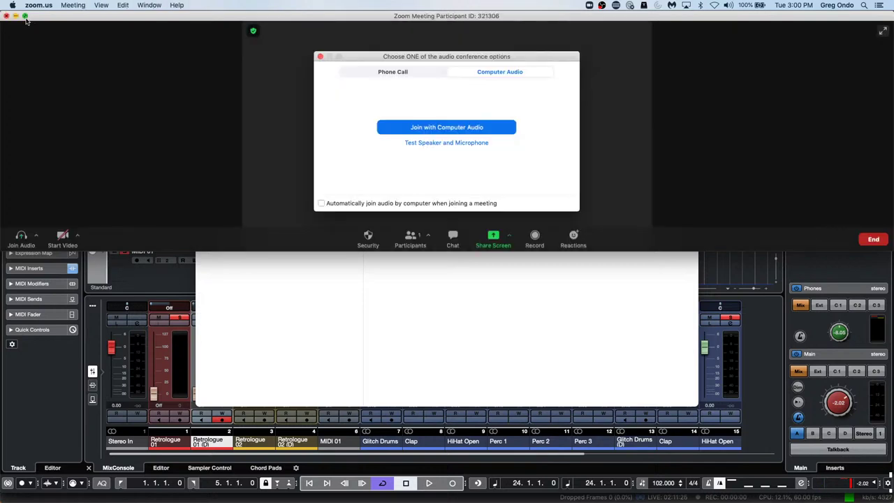
{"action": "left_click", "coordinate": [479, 128]}
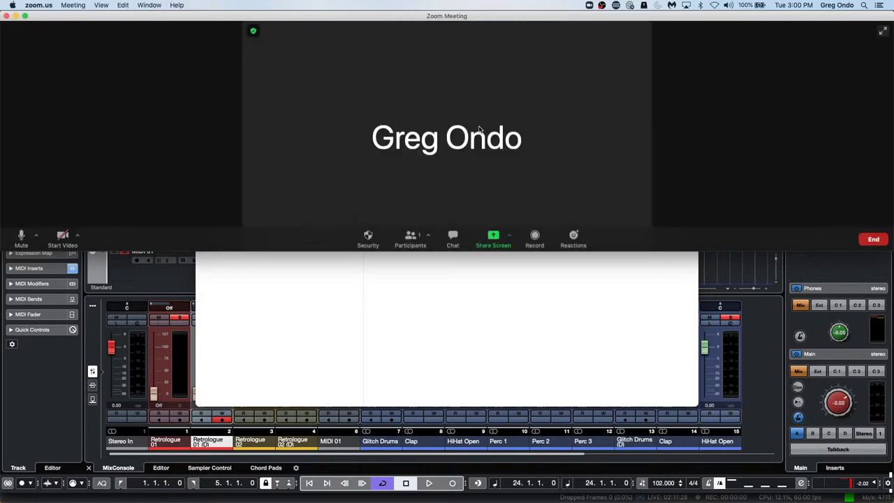
{"action": "left_click", "coordinate": [25, 15]}
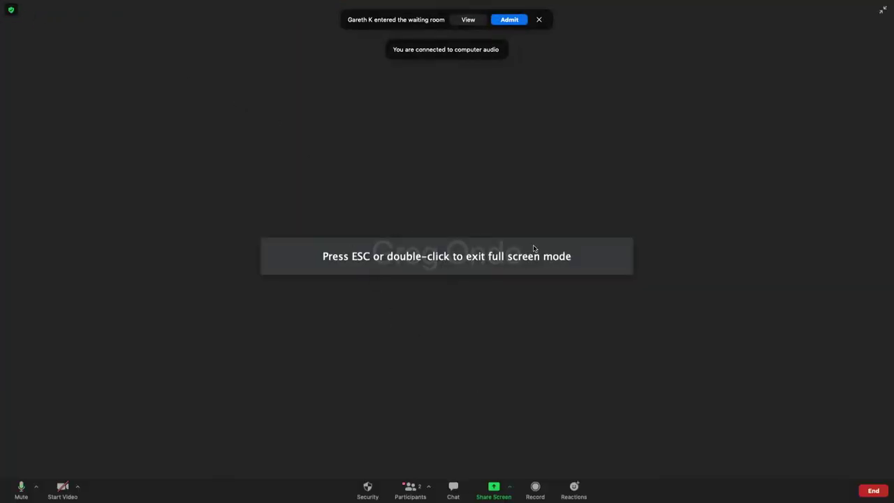
Step: Admit the first waiting attendee, open the participants list, and admit the next two people from the waiting room
{"action": "left_click", "coordinate": [511, 20]}
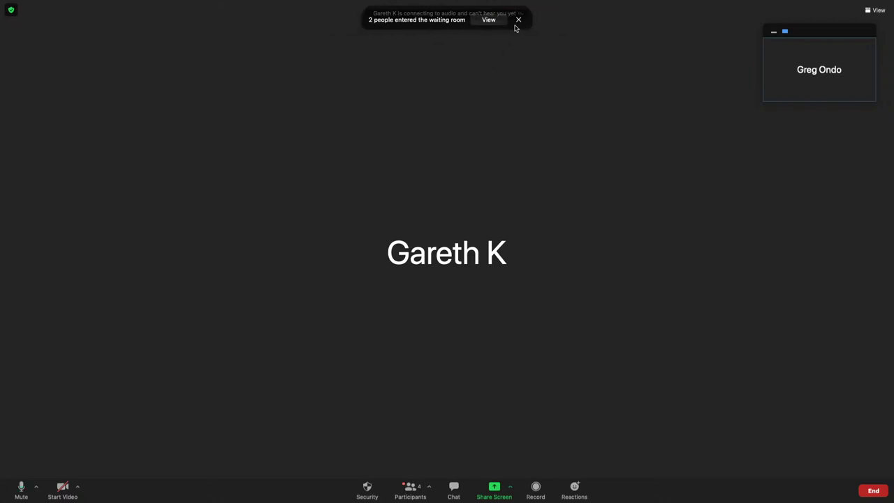
{"action": "left_click", "coordinate": [490, 21]}
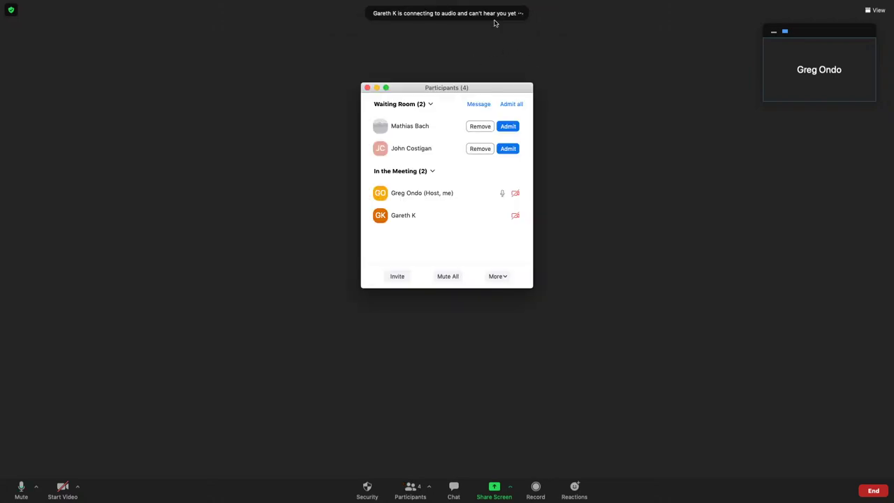
{"action": "left_click", "coordinate": [507, 126]}
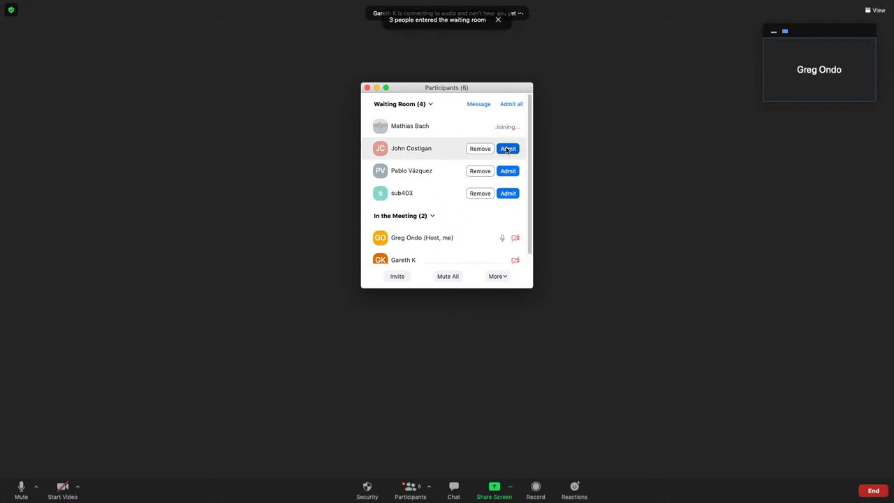
{"action": "left_click", "coordinate": [508, 148]}
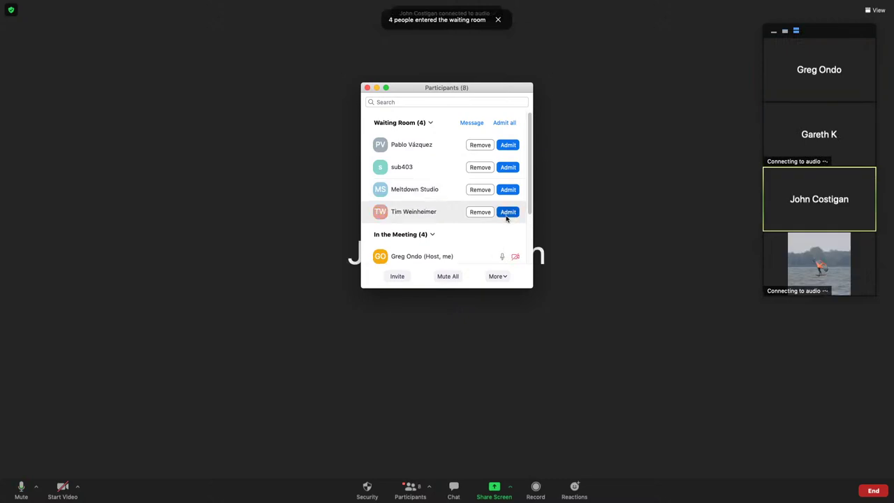
Step: Admit five more attendees individually from the waiting room
{"action": "left_click", "coordinate": [507, 213]}
{"action": "left_click", "coordinate": [508, 190]}
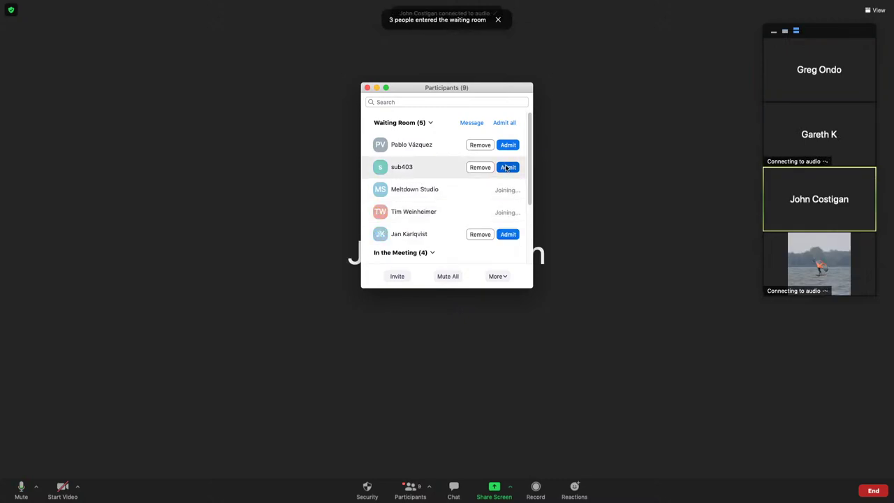
{"action": "left_click", "coordinate": [508, 167]}
{"action": "left_click", "coordinate": [508, 145]}
{"action": "left_click", "coordinate": [508, 231]}
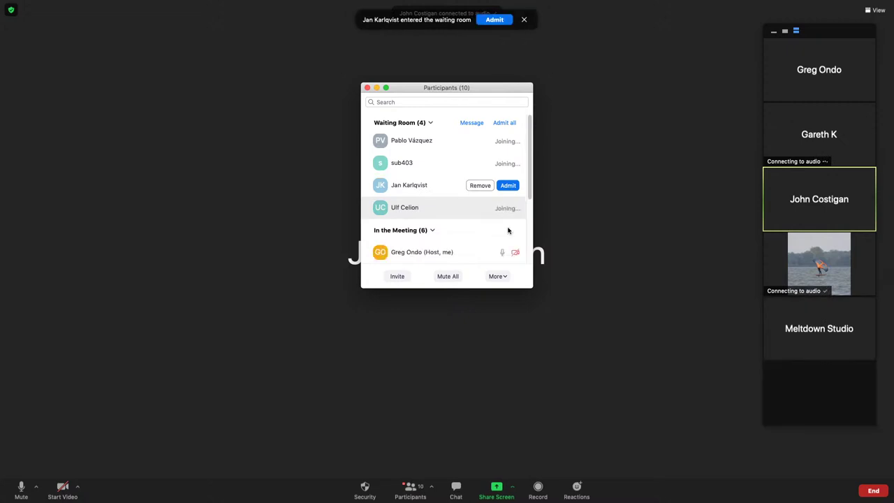
Step: Admit the last two people waiting and look over the participants list
{"action": "left_click", "coordinate": [489, 21]}
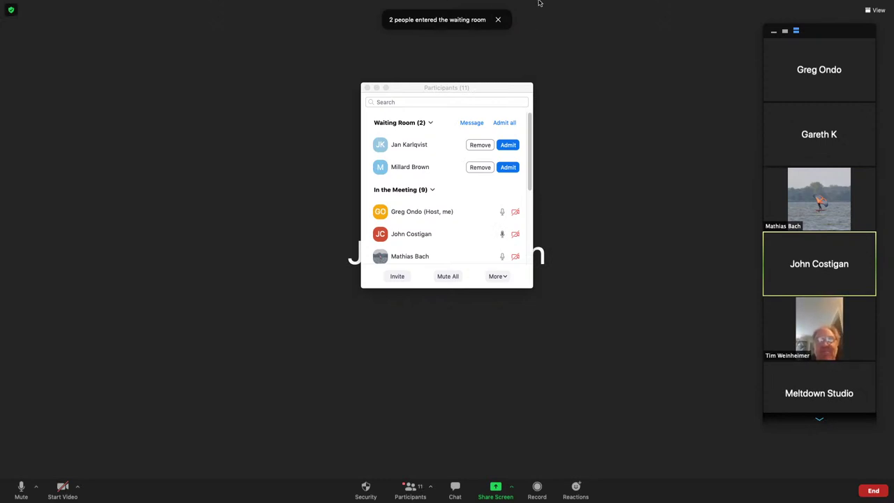
{"action": "left_click", "coordinate": [507, 144]}
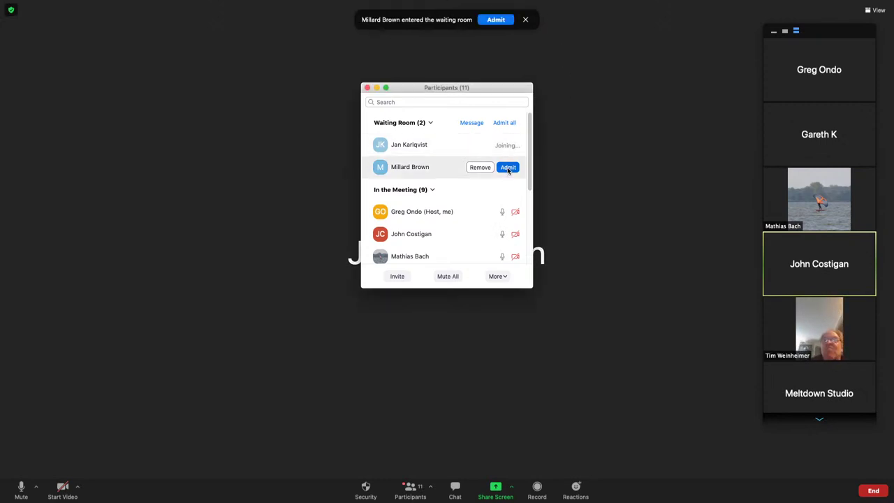
{"action": "left_click", "coordinate": [507, 166]}
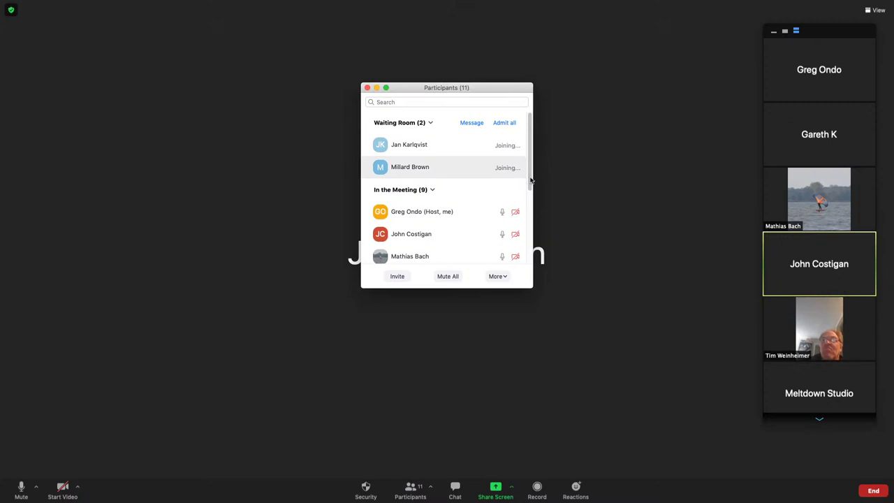
{"action": "left_click_drag", "start_coordinate": [532, 181], "coordinate": [533, 149]}
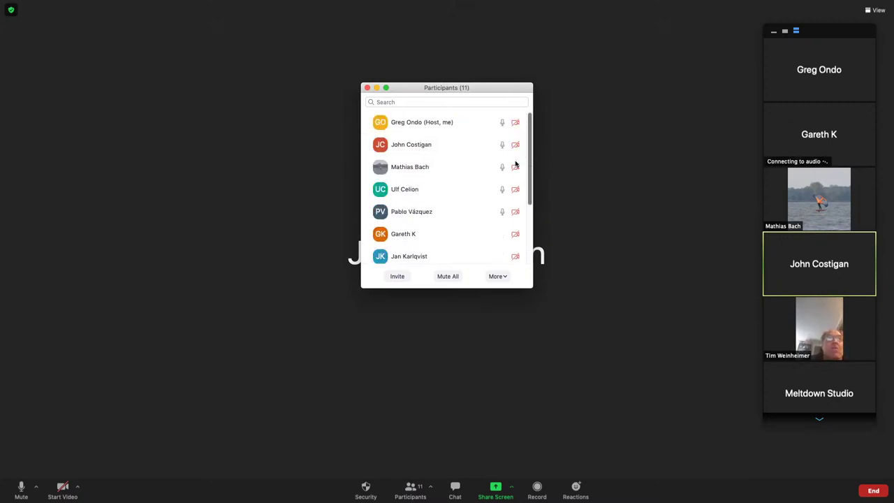
Step: Turn on the host's camera and review the attendees in the participants list
{"action": "left_click", "coordinate": [60, 487]}
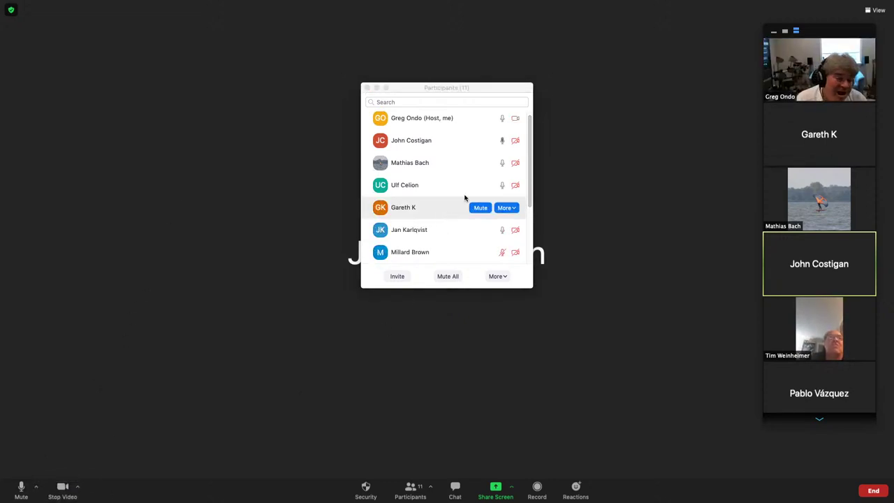
{"action": "left_click_drag", "start_coordinate": [530, 197], "coordinate": [532, 175]}
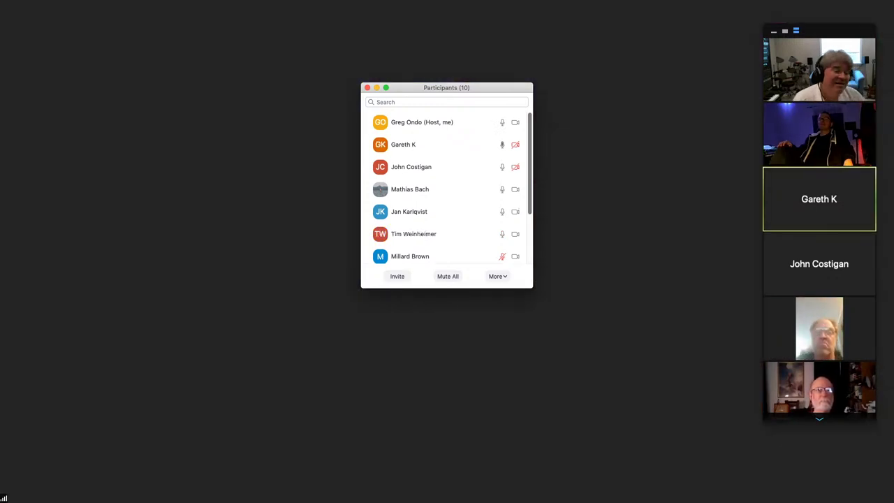
{"action": "mouse_move", "coordinate": [413, 193]}
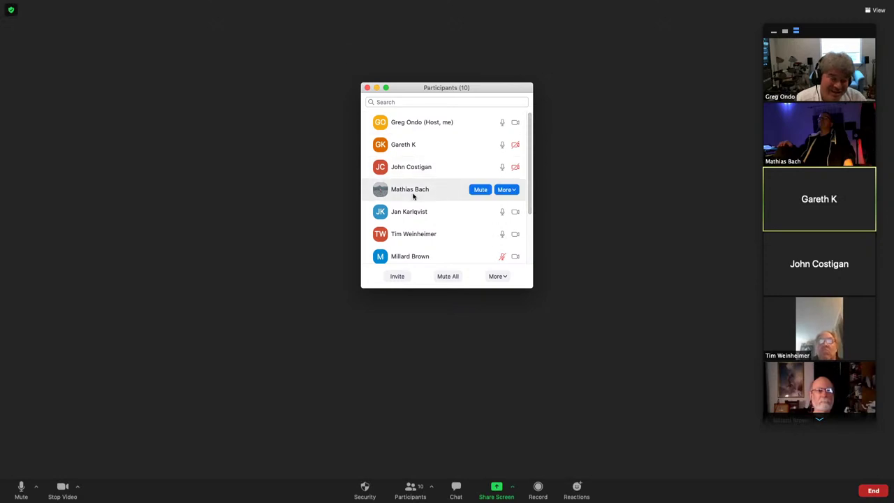